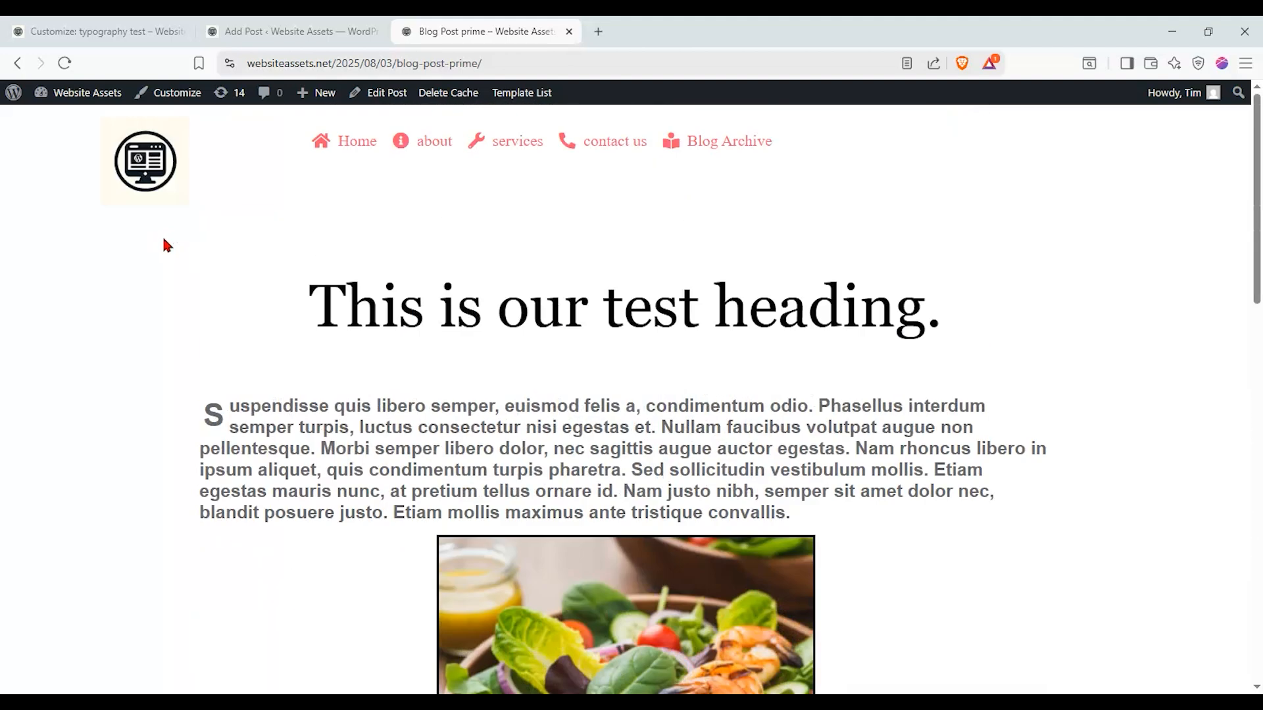
Step: Examine the published blog post page from its heading and images down to the post details and comment form
{"action": "scroll", "coordinate": [164, 241], "scroll_direction": "down", "scroll_amount": 15}
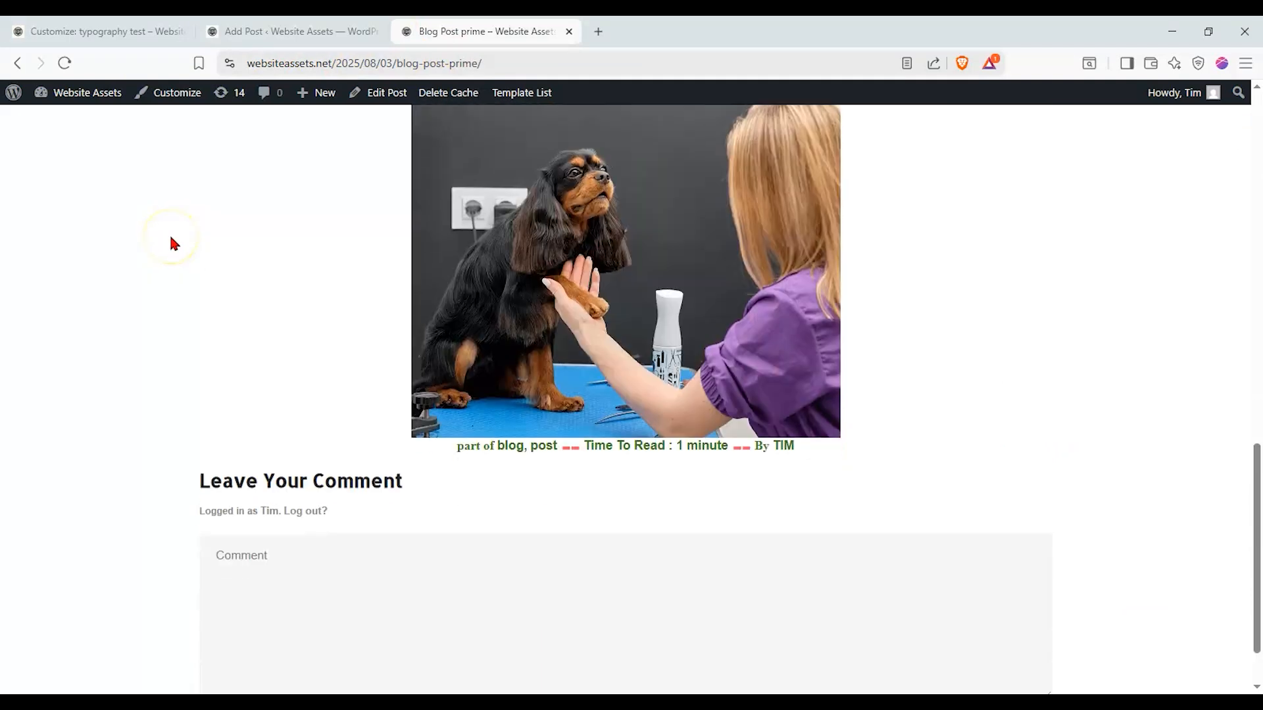
{"action": "scroll", "coordinate": [171, 243], "scroll_direction": "up", "scroll_amount": 15}
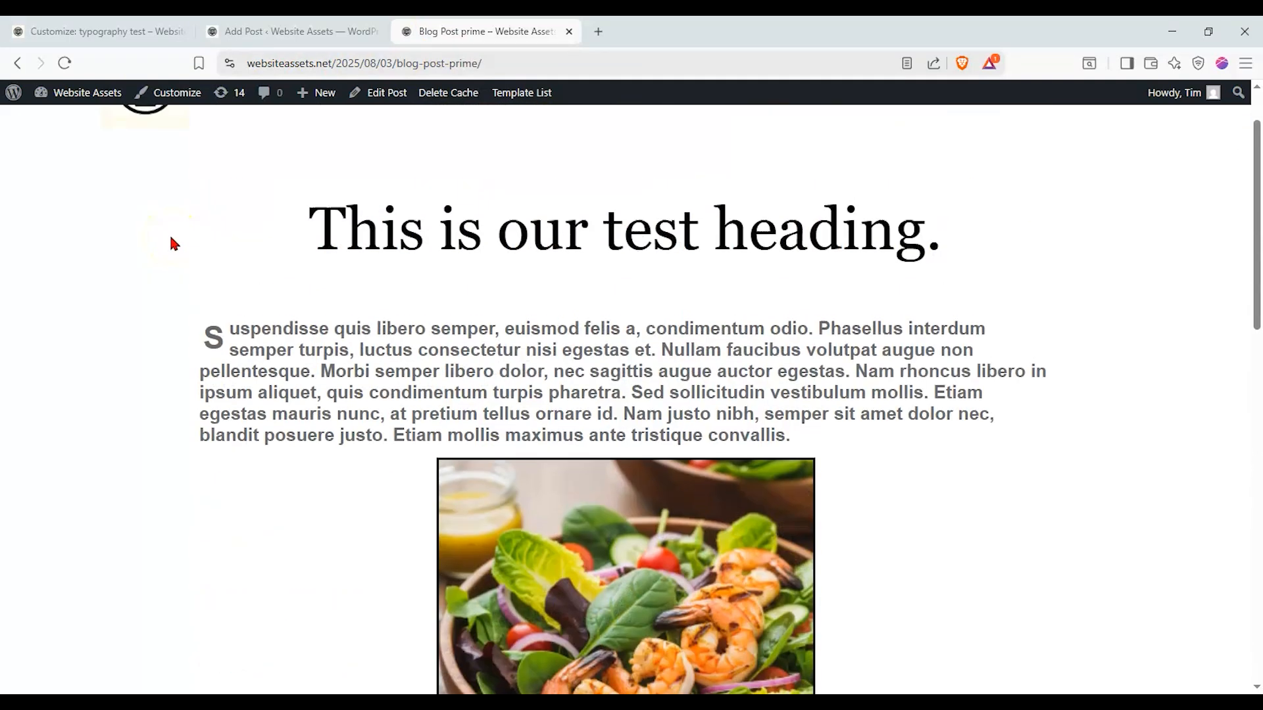
{"action": "scroll", "coordinate": [174, 243], "scroll_direction": "down", "scroll_amount": 10}
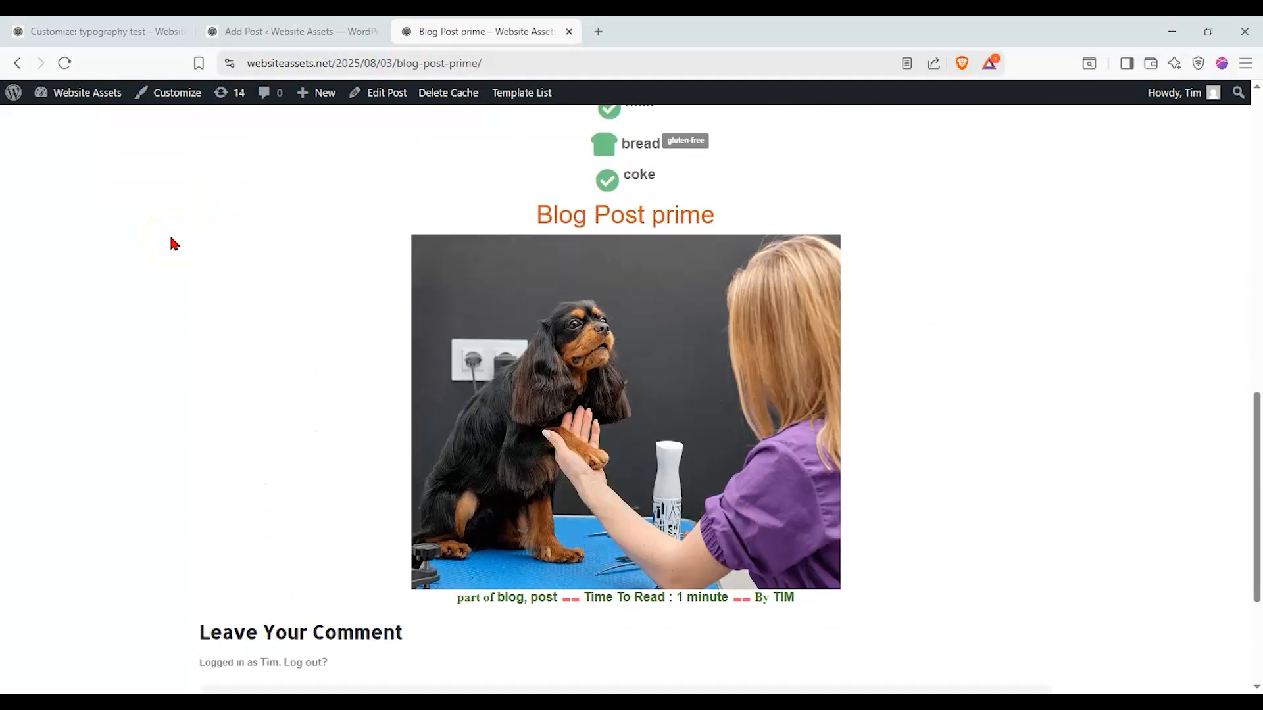
{"action": "scroll", "coordinate": [173, 243], "scroll_direction": "up", "scroll_amount": 7}
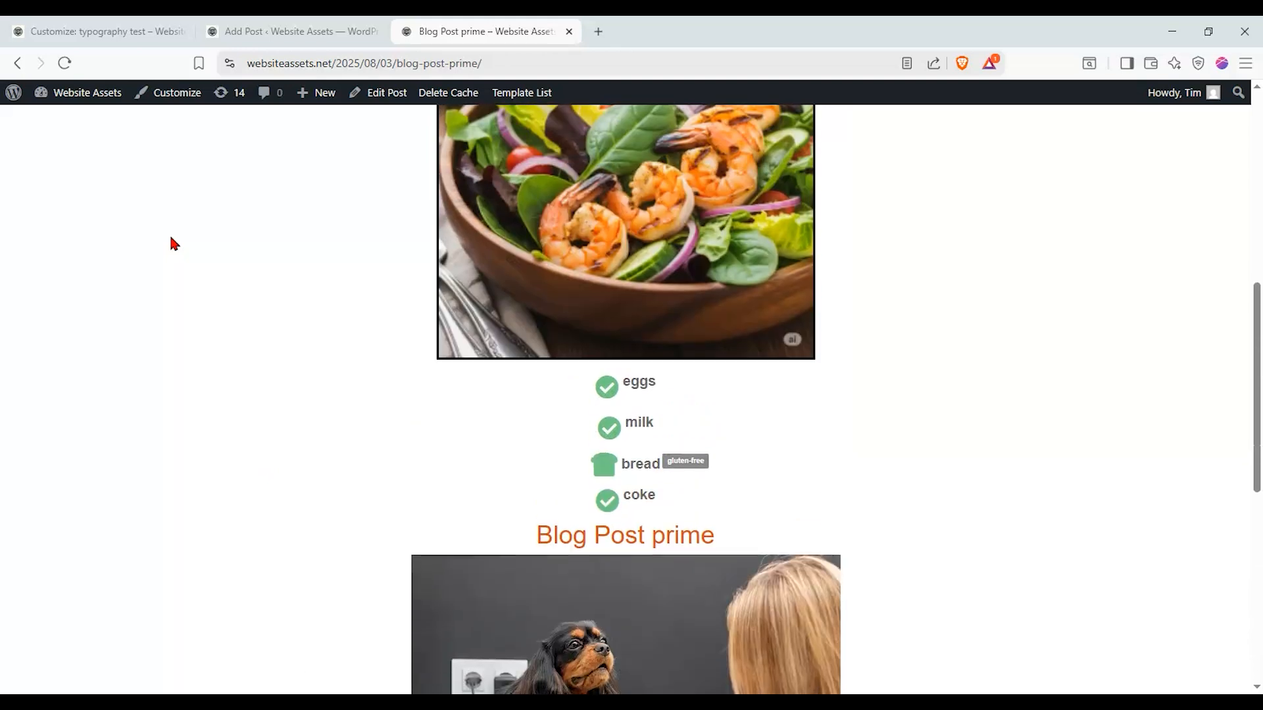
{"action": "scroll", "coordinate": [172, 243], "scroll_direction": "up", "scroll_amount": 8}
{"action": "scroll", "coordinate": [172, 243], "scroll_direction": "down", "scroll_amount": 3}
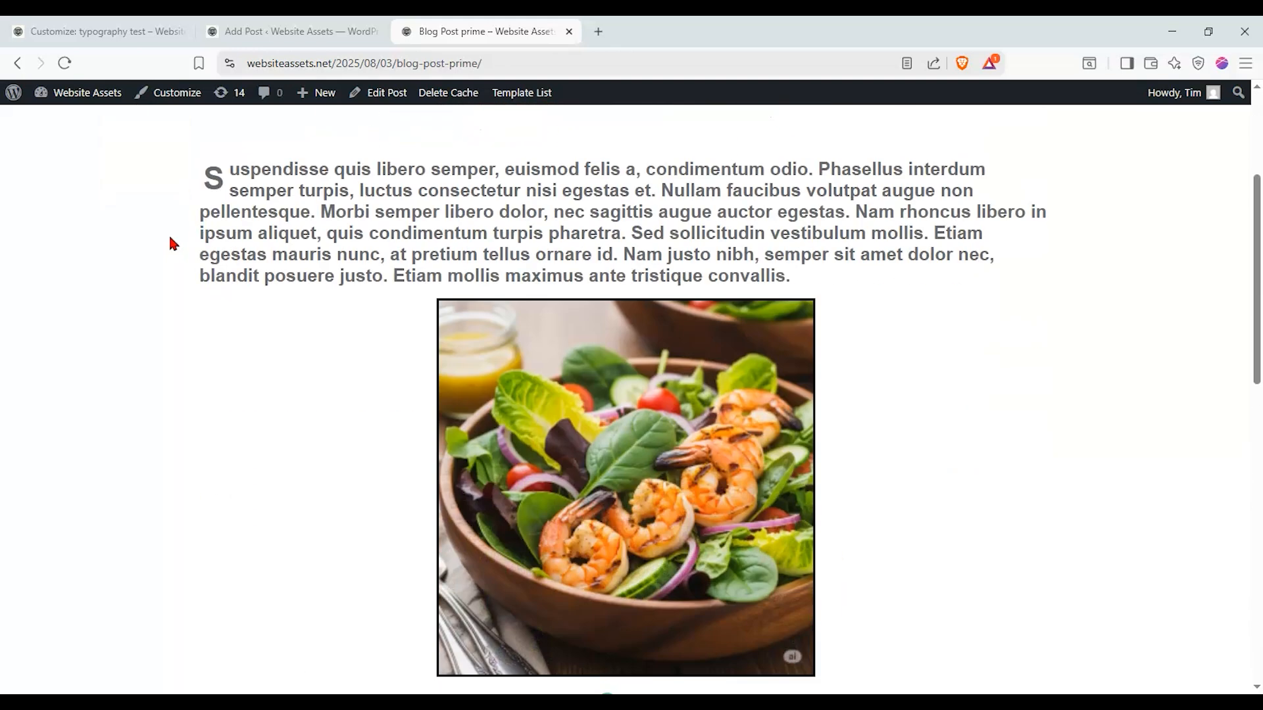
{"action": "scroll", "coordinate": [174, 243], "scroll_direction": "down", "scroll_amount": 4}
{"action": "scroll", "coordinate": [172, 243], "scroll_direction": "down", "scroll_amount": 6}
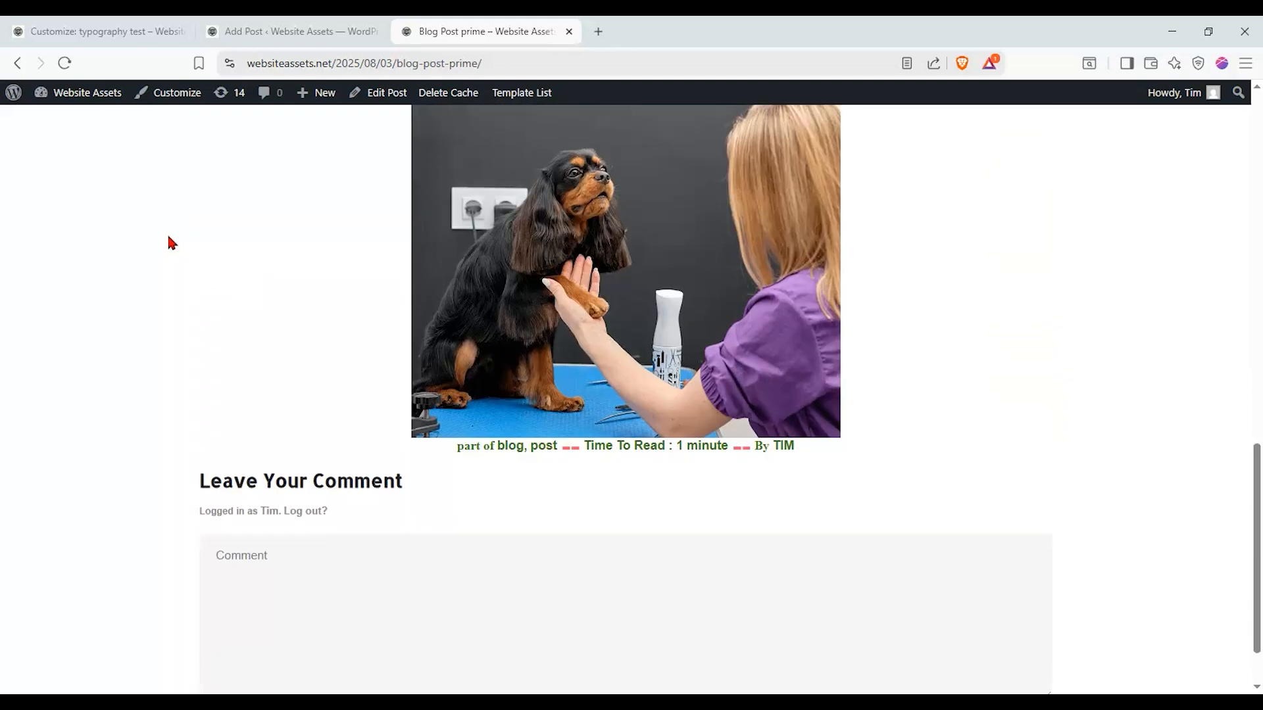
{"action": "scroll", "coordinate": [166, 245], "scroll_direction": "up", "scroll_amount": 15}
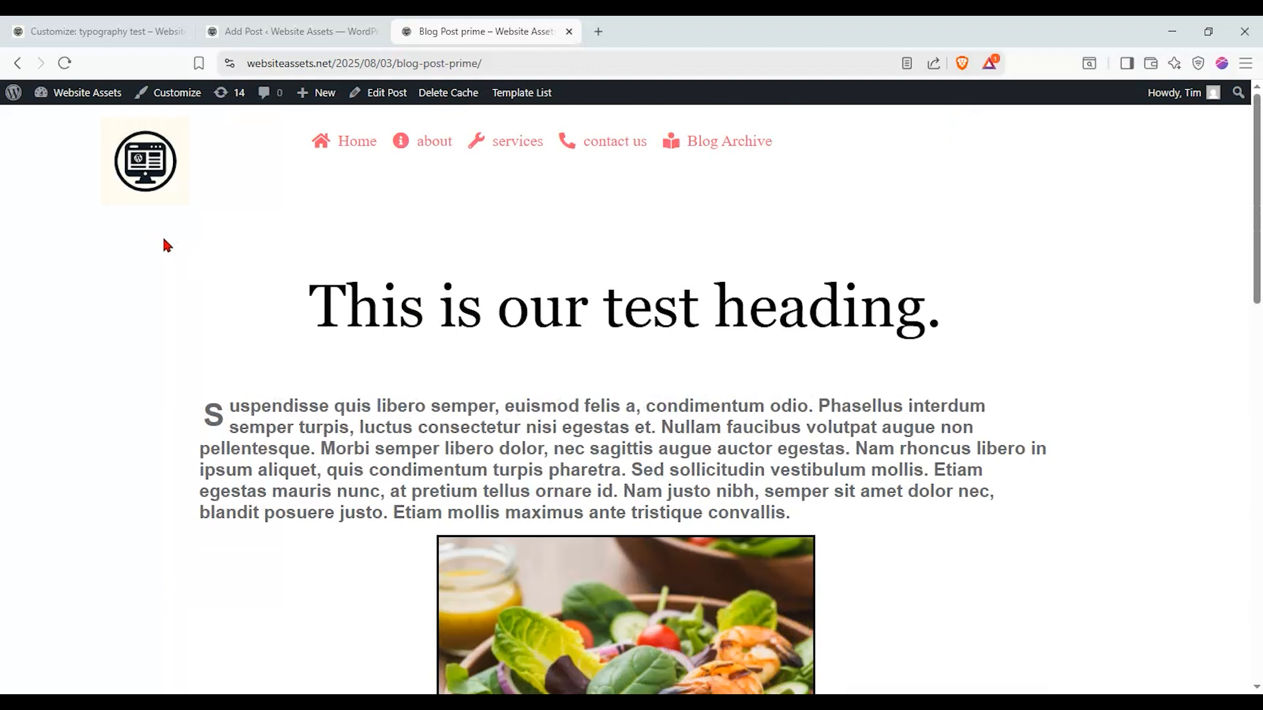
{"action": "scroll", "coordinate": [169, 243], "scroll_direction": "down", "scroll_amount": 10}
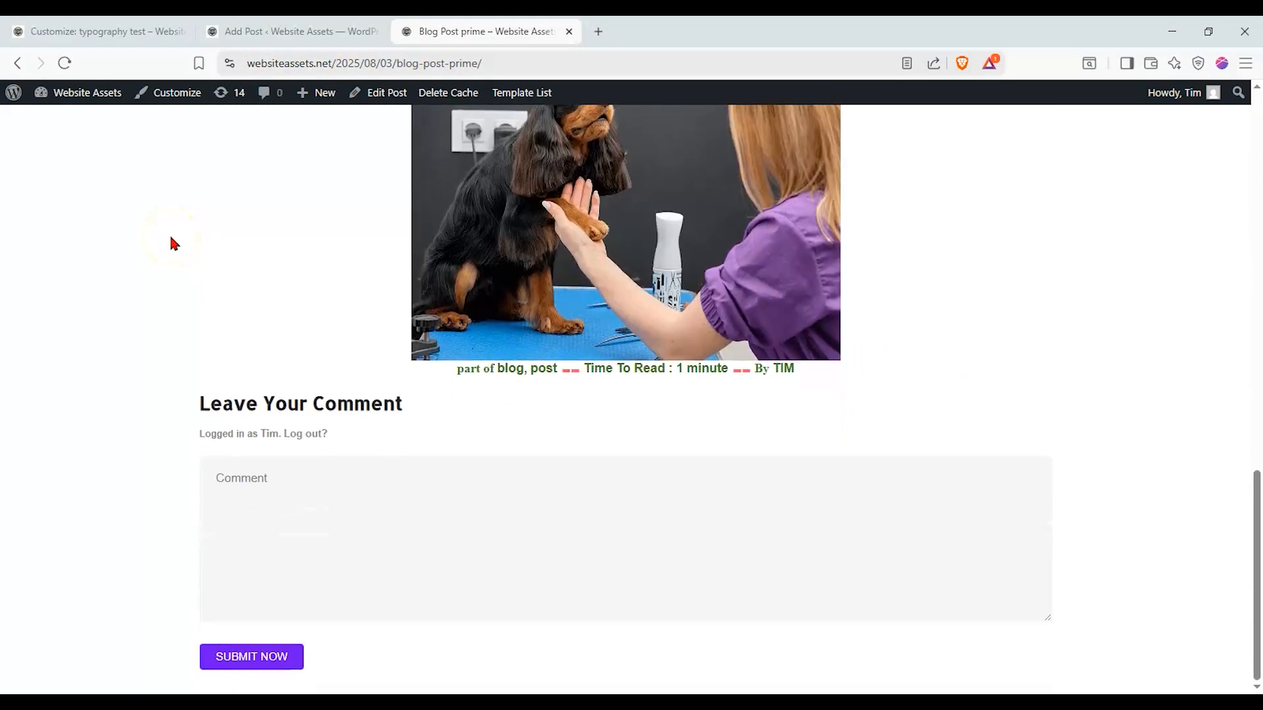
{"action": "scroll", "coordinate": [172, 240], "scroll_direction": "up", "scroll_amount": 10}
{"action": "scroll", "coordinate": [171, 243], "scroll_direction": "down", "scroll_amount": 10}
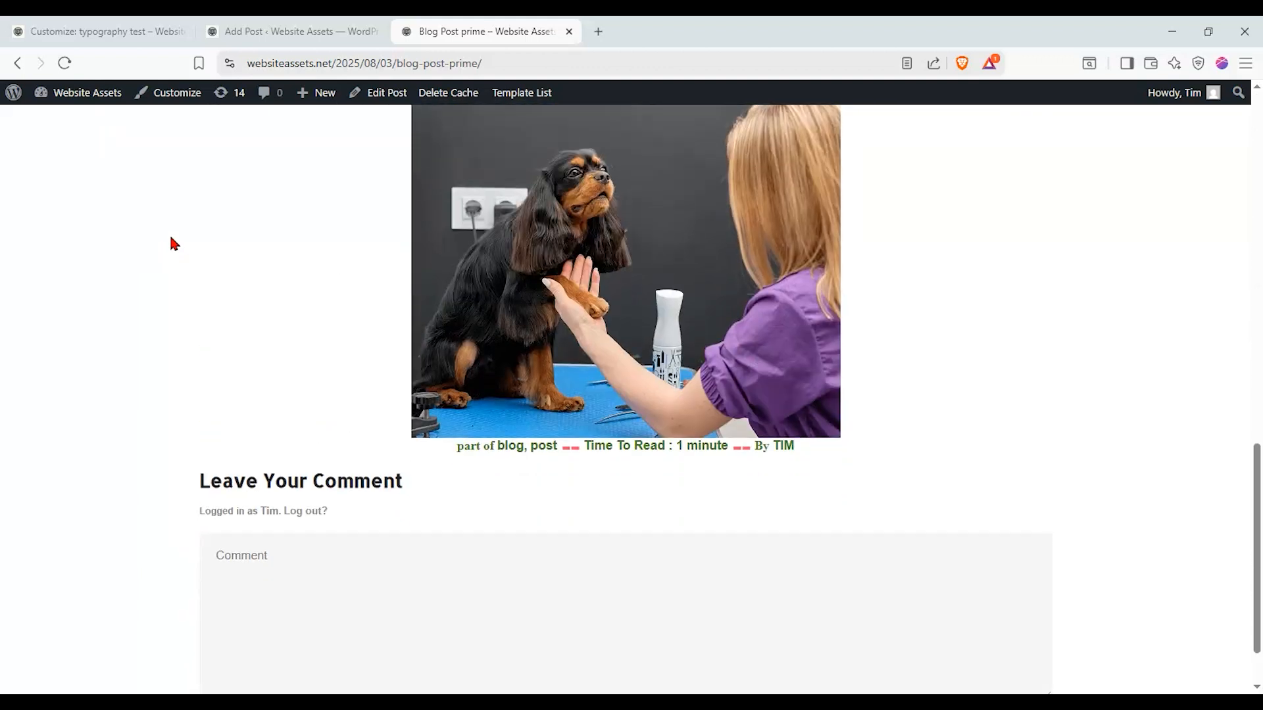
{"action": "scroll", "coordinate": [171, 244], "scroll_direction": "up", "scroll_amount": 5}
{"action": "scroll", "coordinate": [171, 243], "scroll_direction": "up", "scroll_amount": 5}
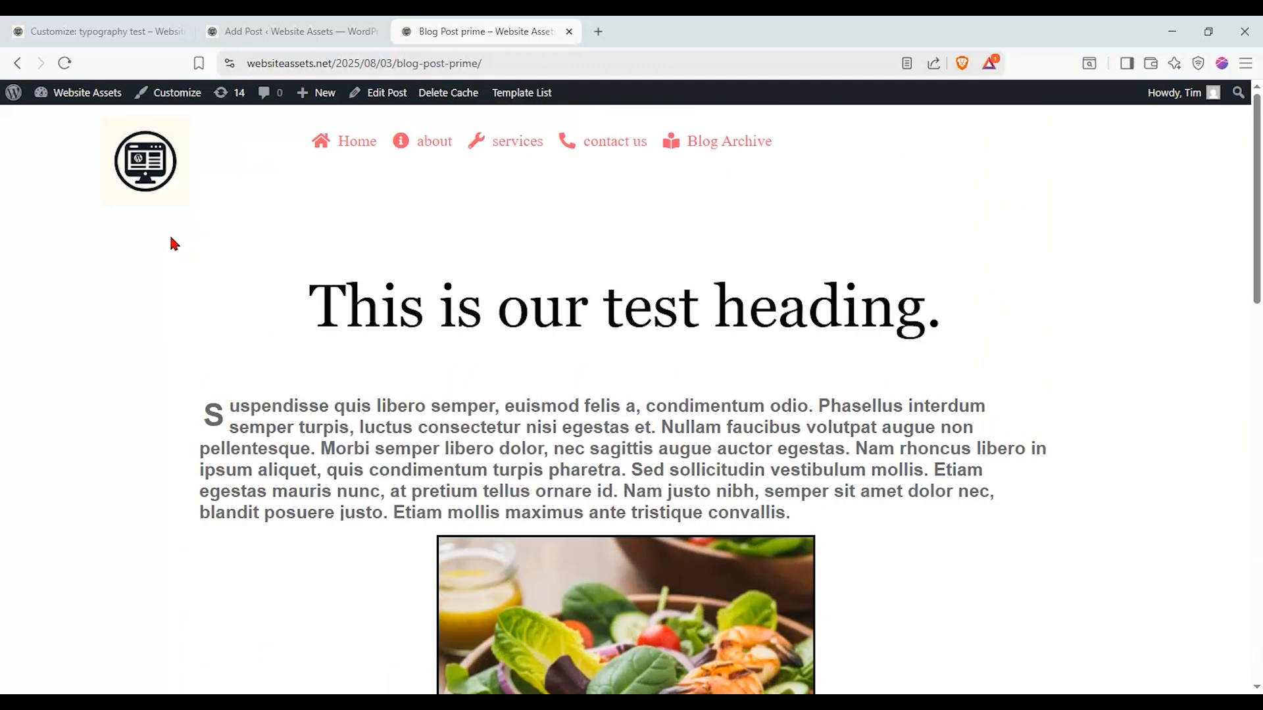
{"action": "scroll", "coordinate": [172, 244], "scroll_direction": "down", "scroll_amount": 6}
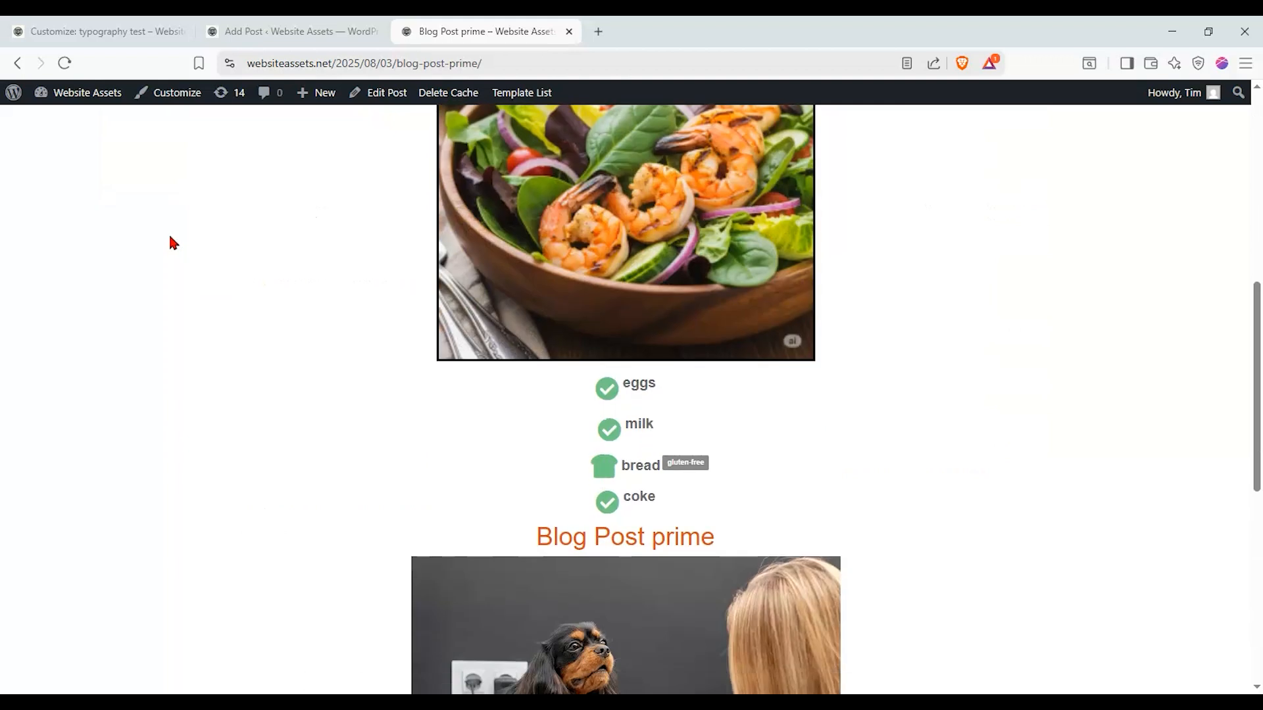
{"action": "scroll", "coordinate": [171, 243], "scroll_direction": "down", "scroll_amount": 3}
{"action": "scroll", "coordinate": [167, 245], "scroll_direction": "up", "scroll_amount": 10}
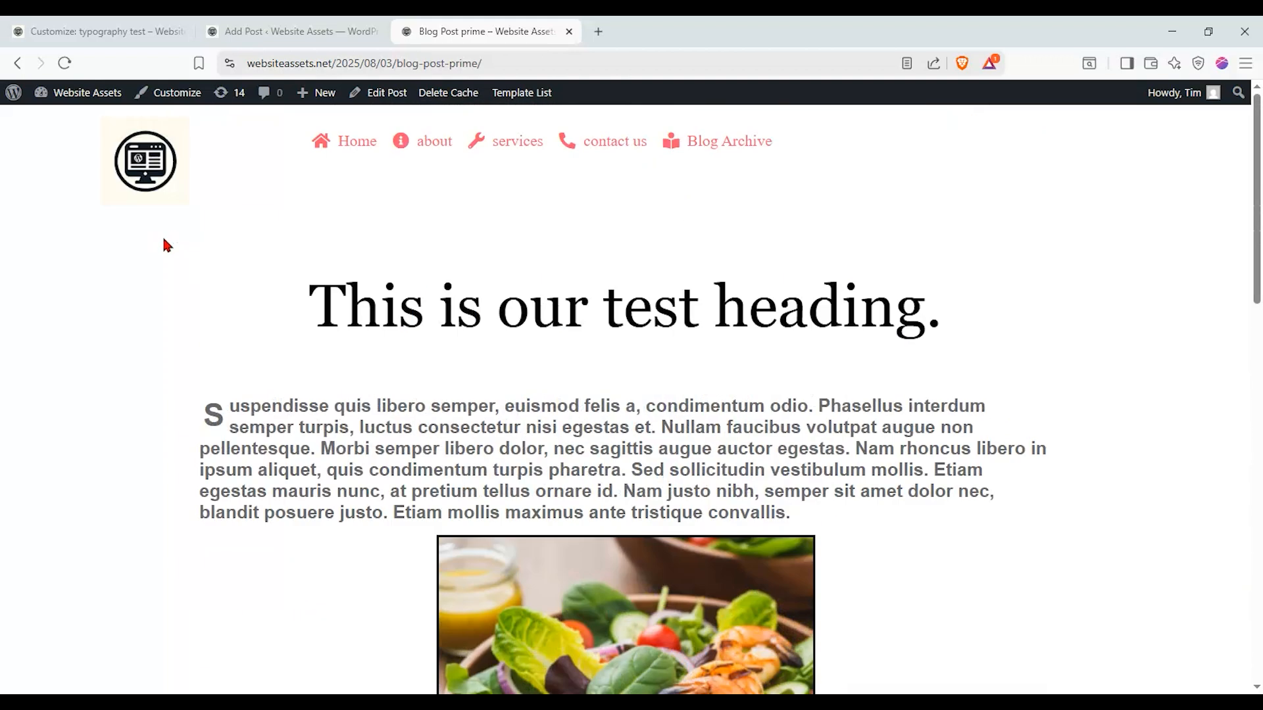
Step: Create a new post titled "Blog Post prime"
{"action": "left_click", "coordinate": [171, 557]}
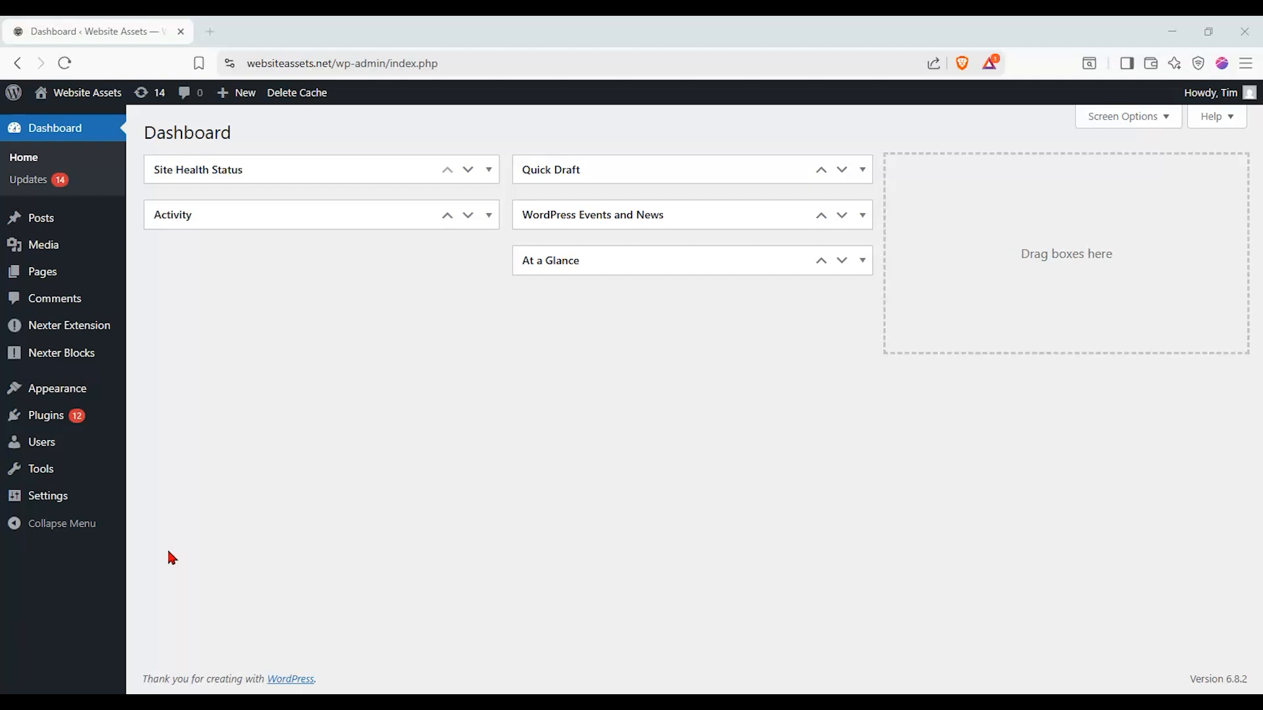
{"action": "mouse_move", "coordinate": [242, 96]}
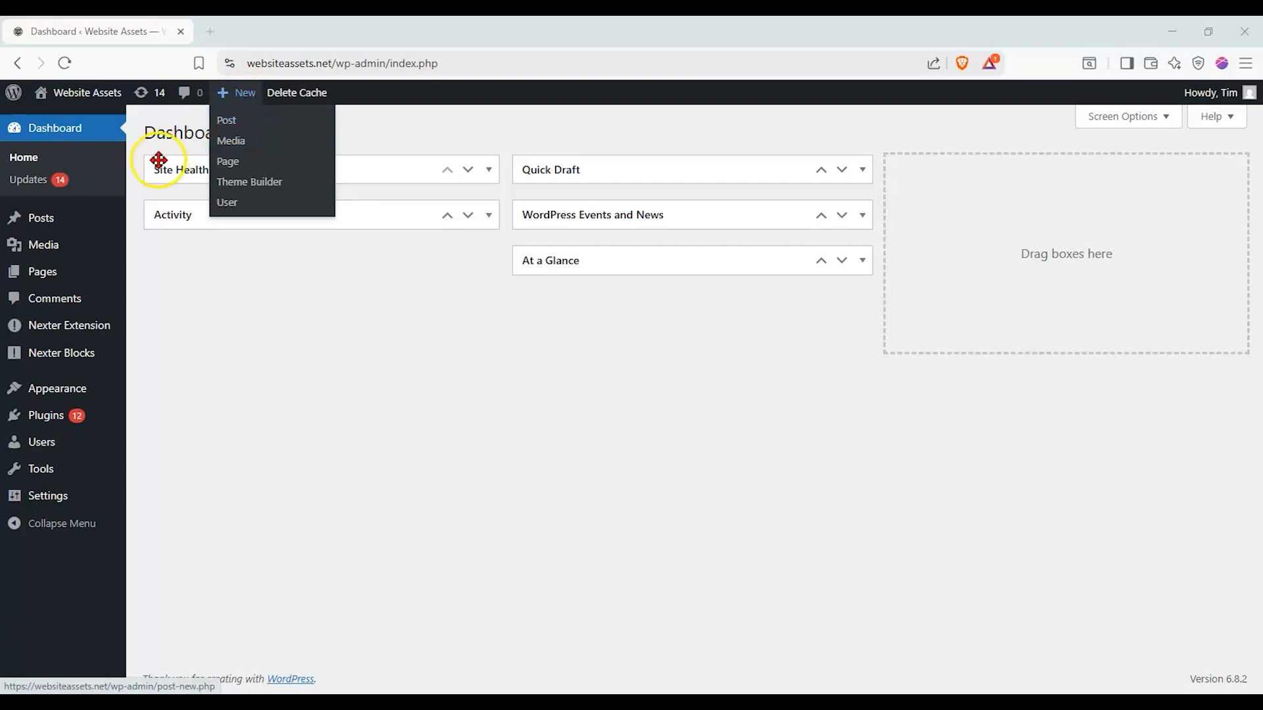
{"action": "mouse_move", "coordinate": [82, 231]}
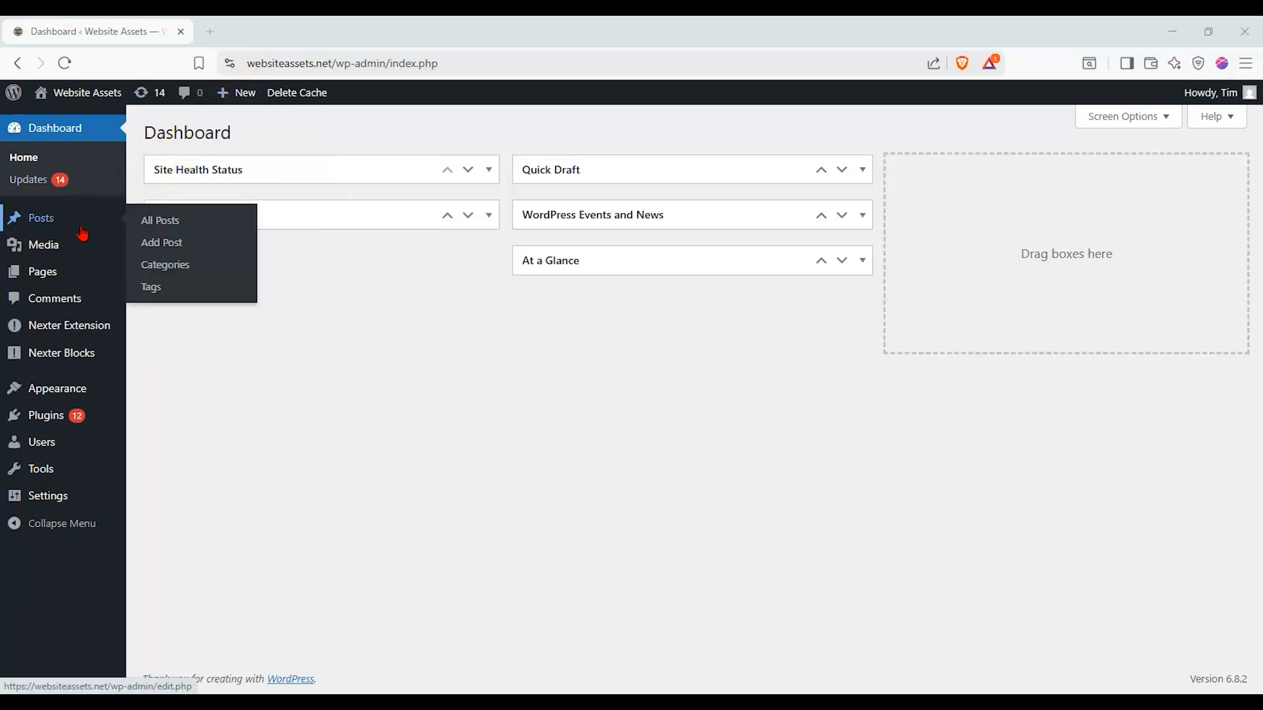
{"action": "left_click", "coordinate": [164, 244]}
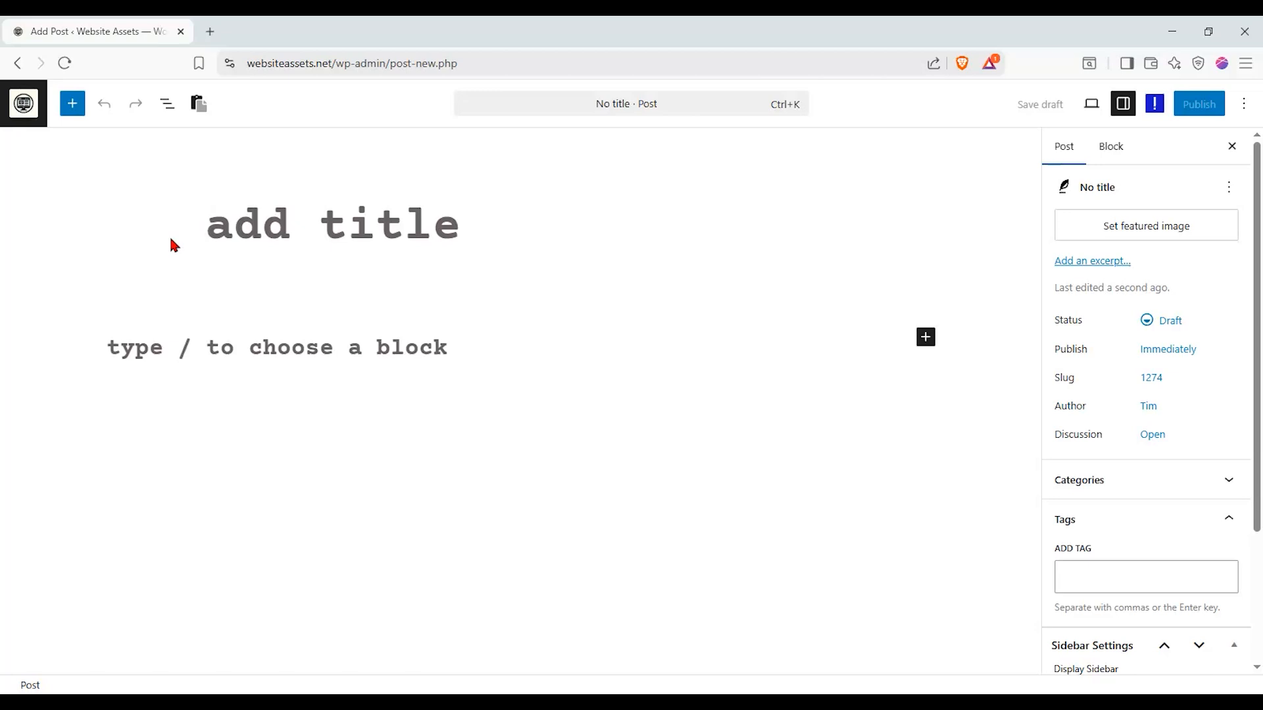
{"action": "type", "text": "bl"}
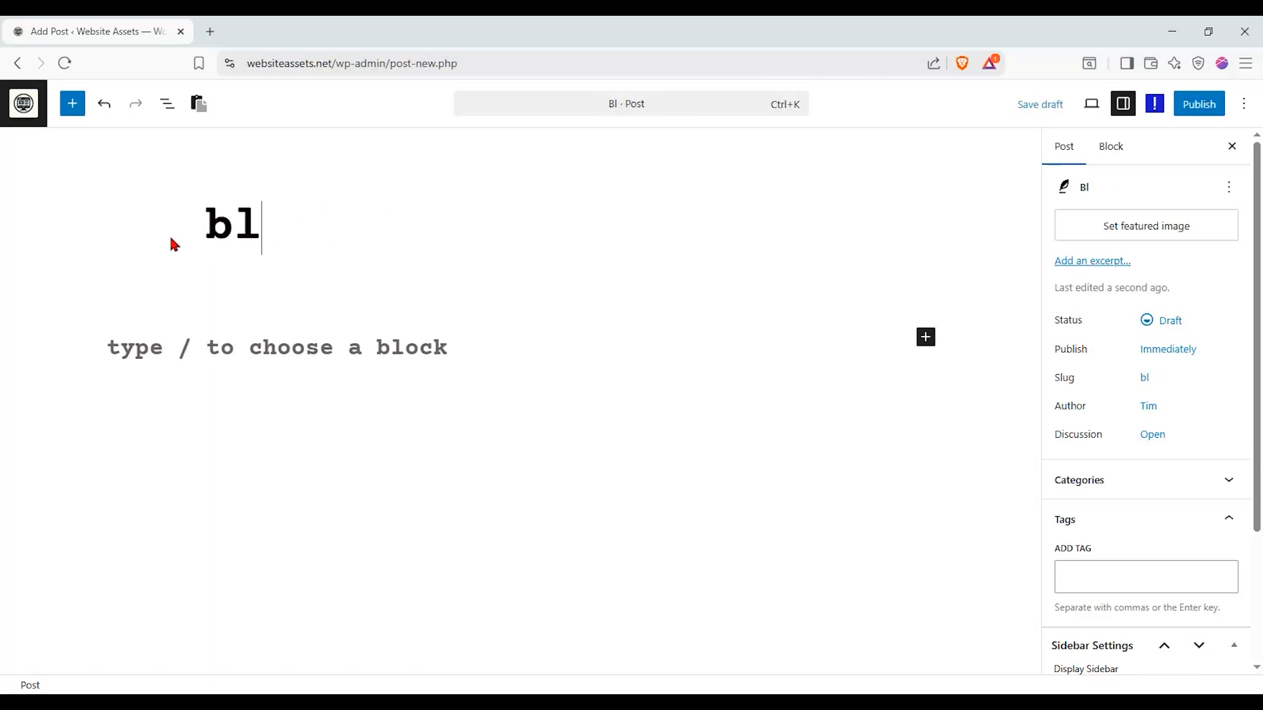
{"action": "type", "text": "og post"}
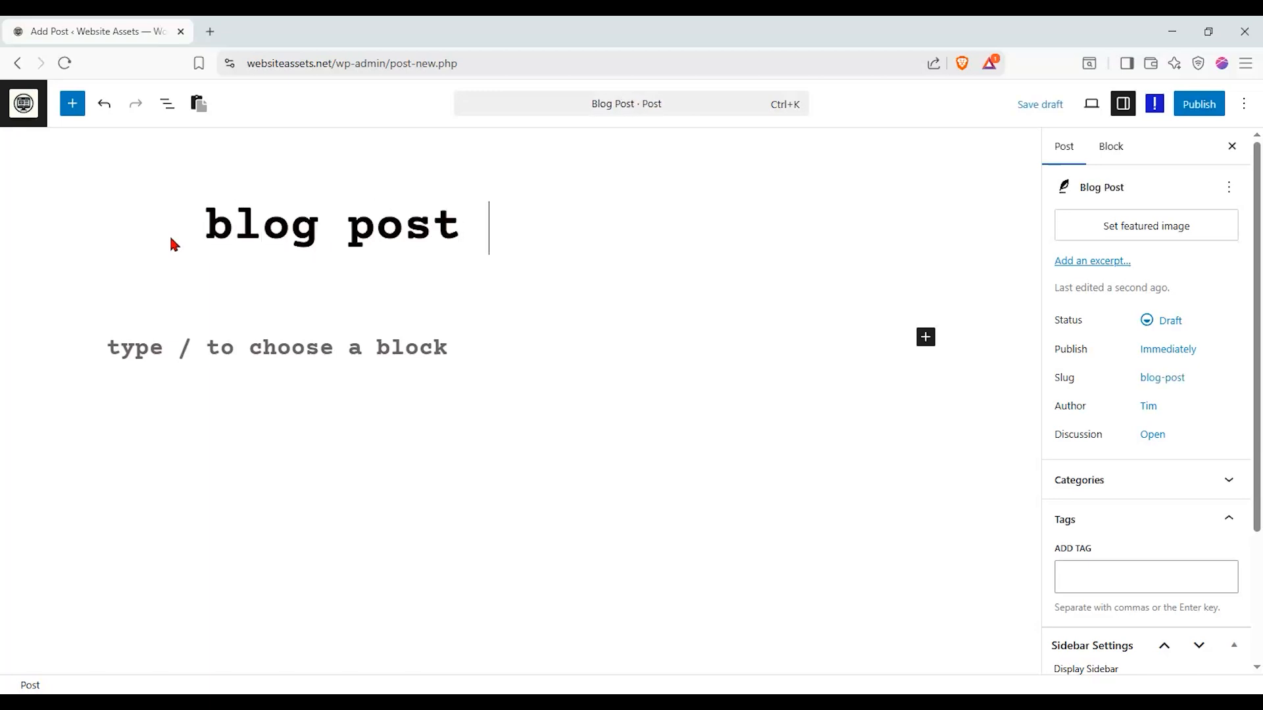
{"action": "type", "text": " prime"}
{"action": "left_click", "coordinate": [260, 189]}
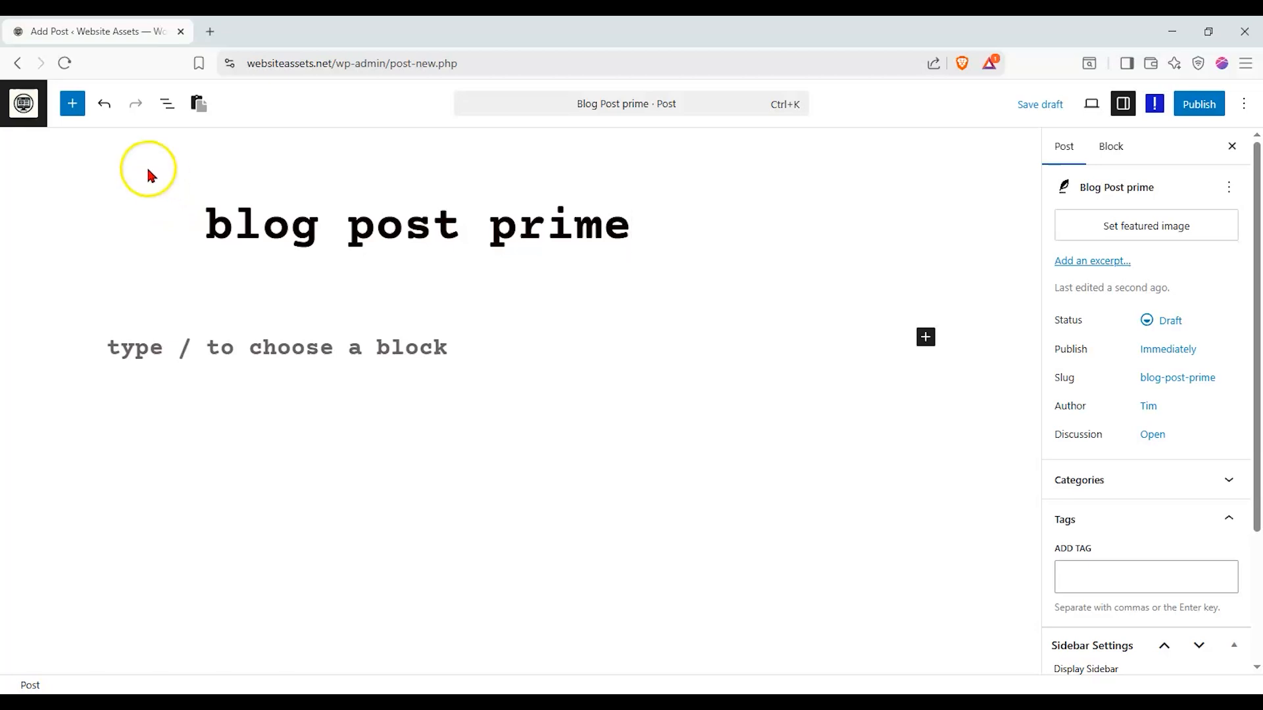
{"action": "left_click", "coordinate": [661, 213]}
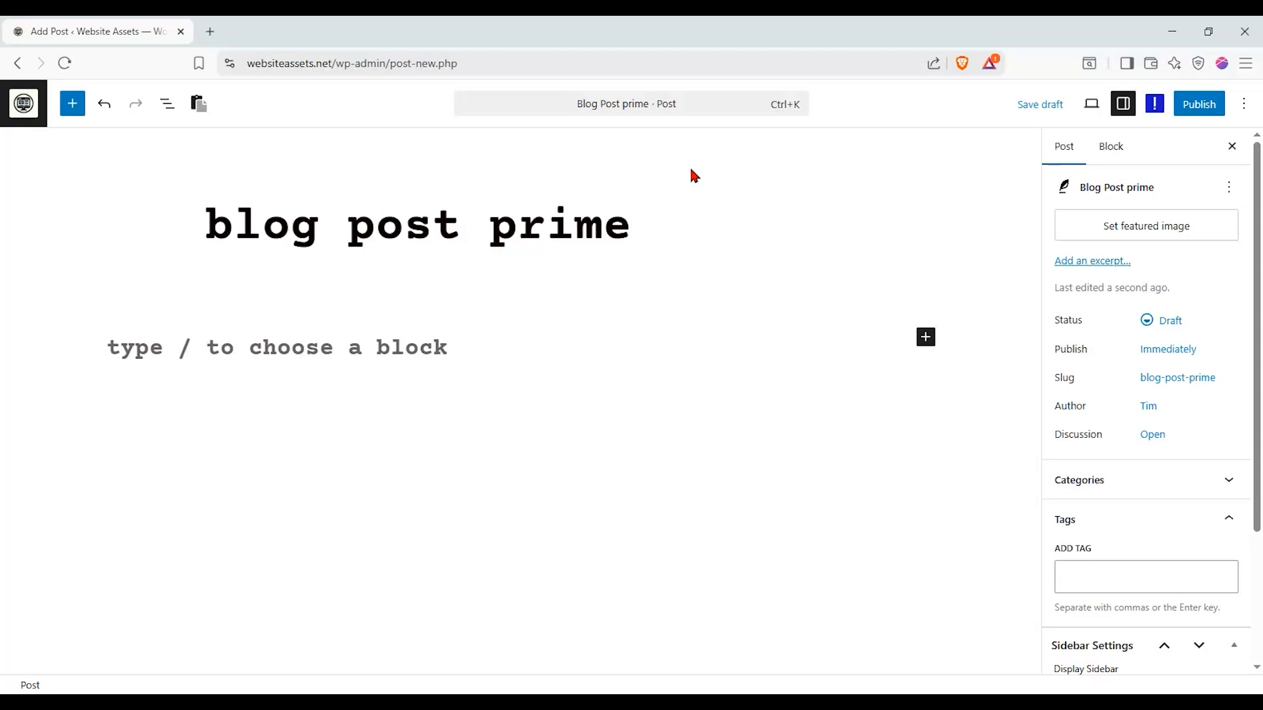
Step: Publish the new post
{"action": "left_click", "coordinate": [1243, 106]}
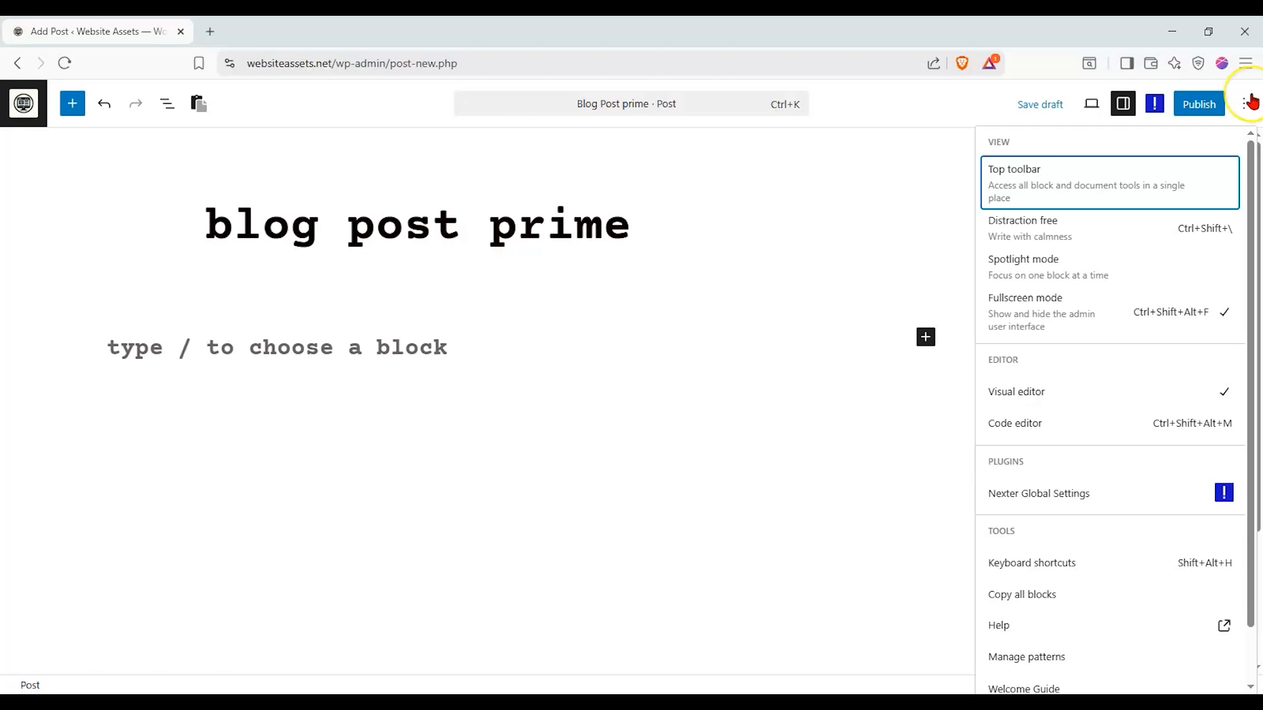
{"action": "left_click", "coordinate": [1248, 102]}
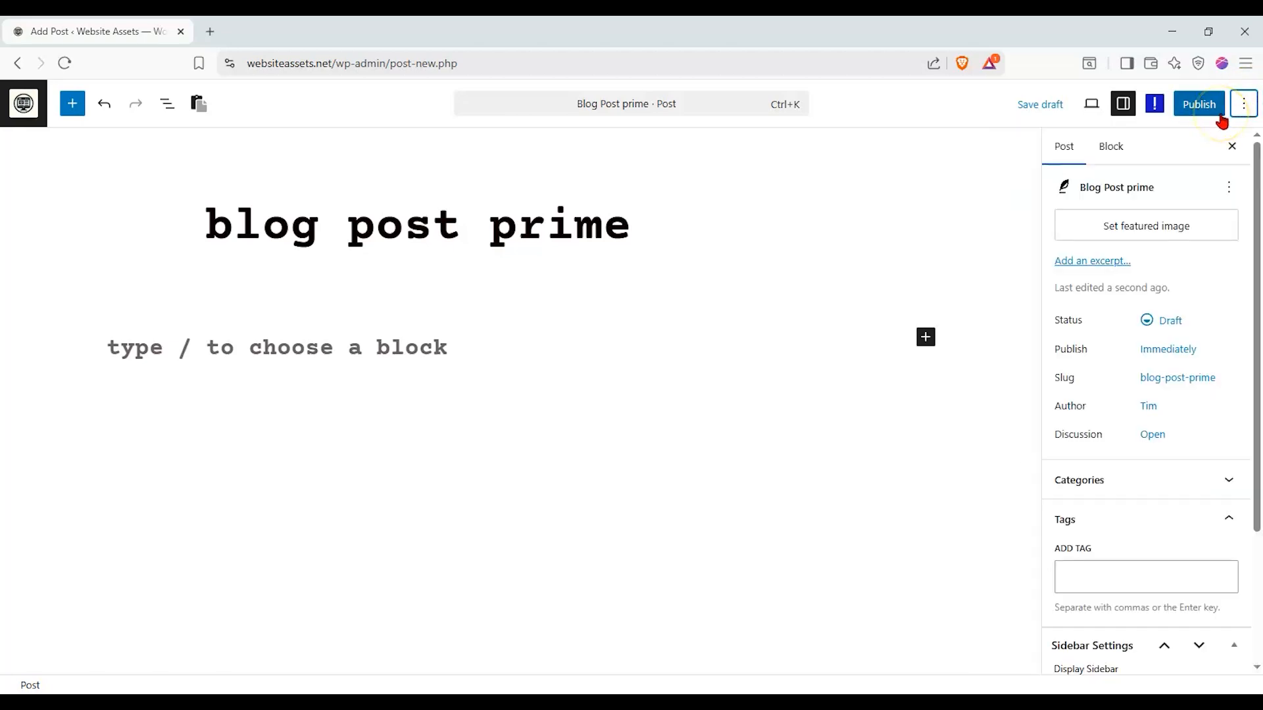
{"action": "left_click", "coordinate": [1198, 105]}
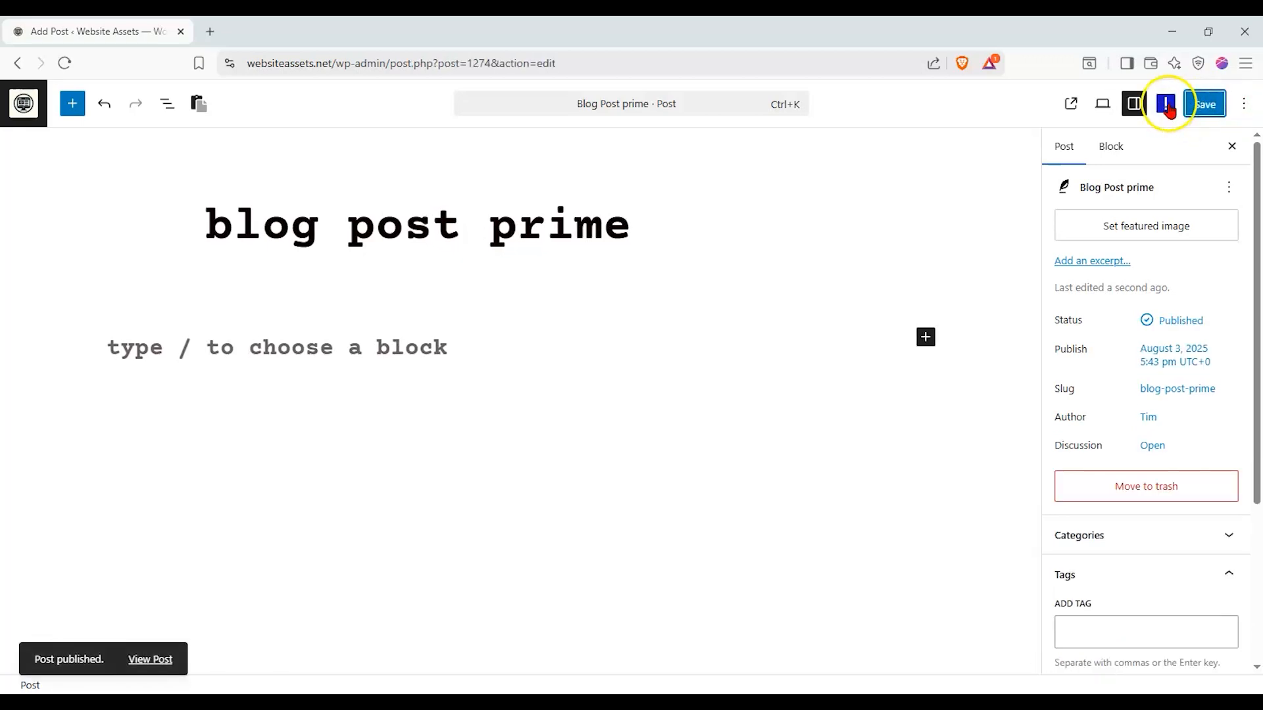
Step: Look at the Global Presets section of the Nexter Customiser
{"action": "left_click", "coordinate": [1164, 103]}
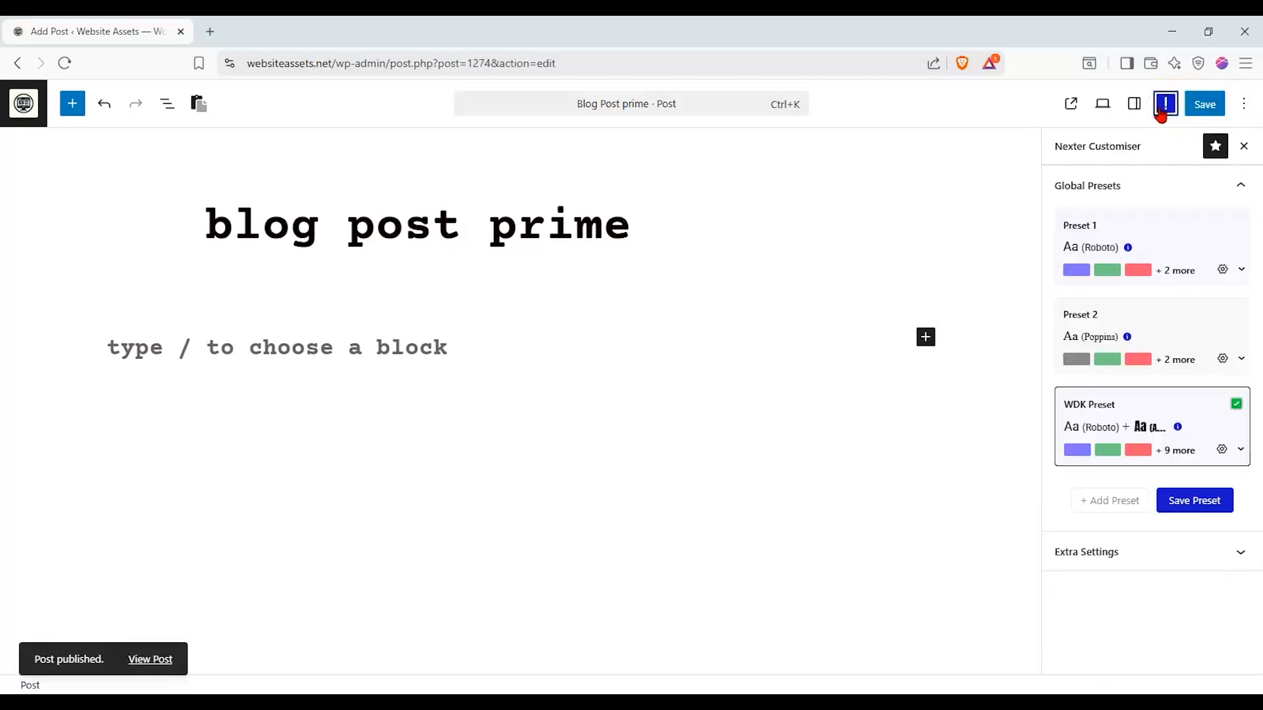
{"action": "left_click", "coordinate": [1234, 185]}
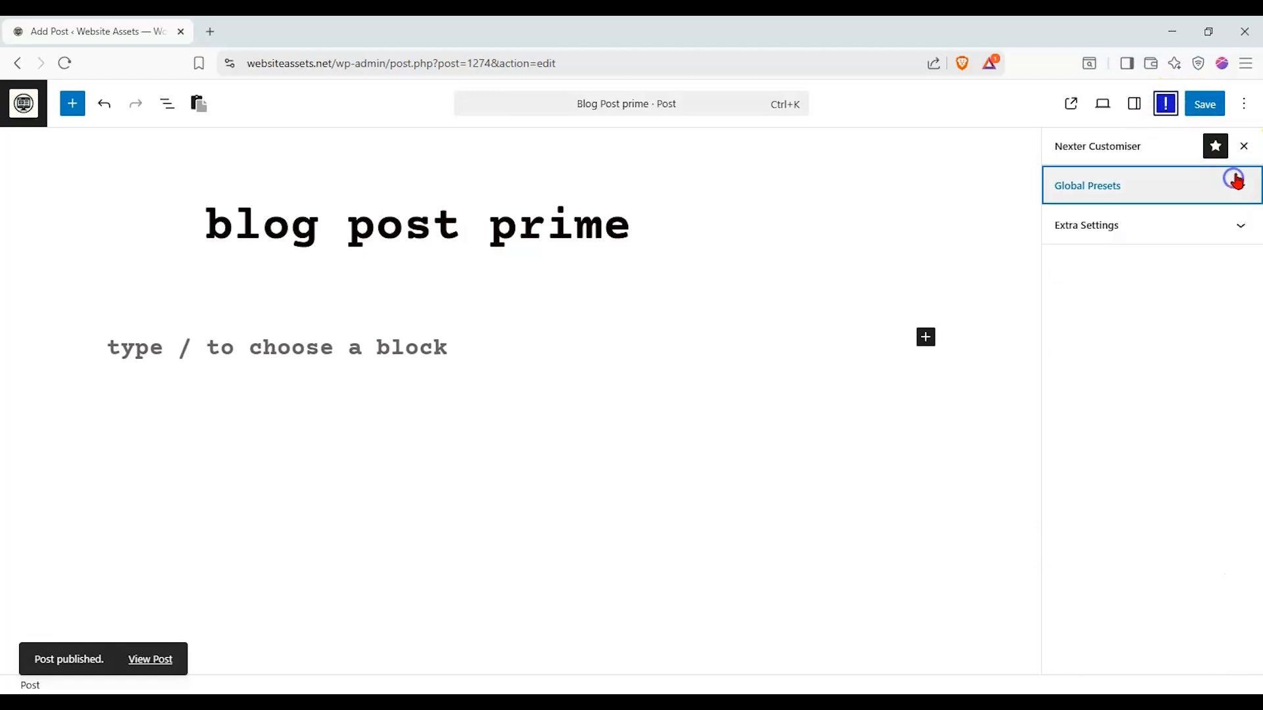
{"action": "left_click", "coordinate": [1244, 148]}
{"action": "left_click", "coordinate": [1168, 108]}
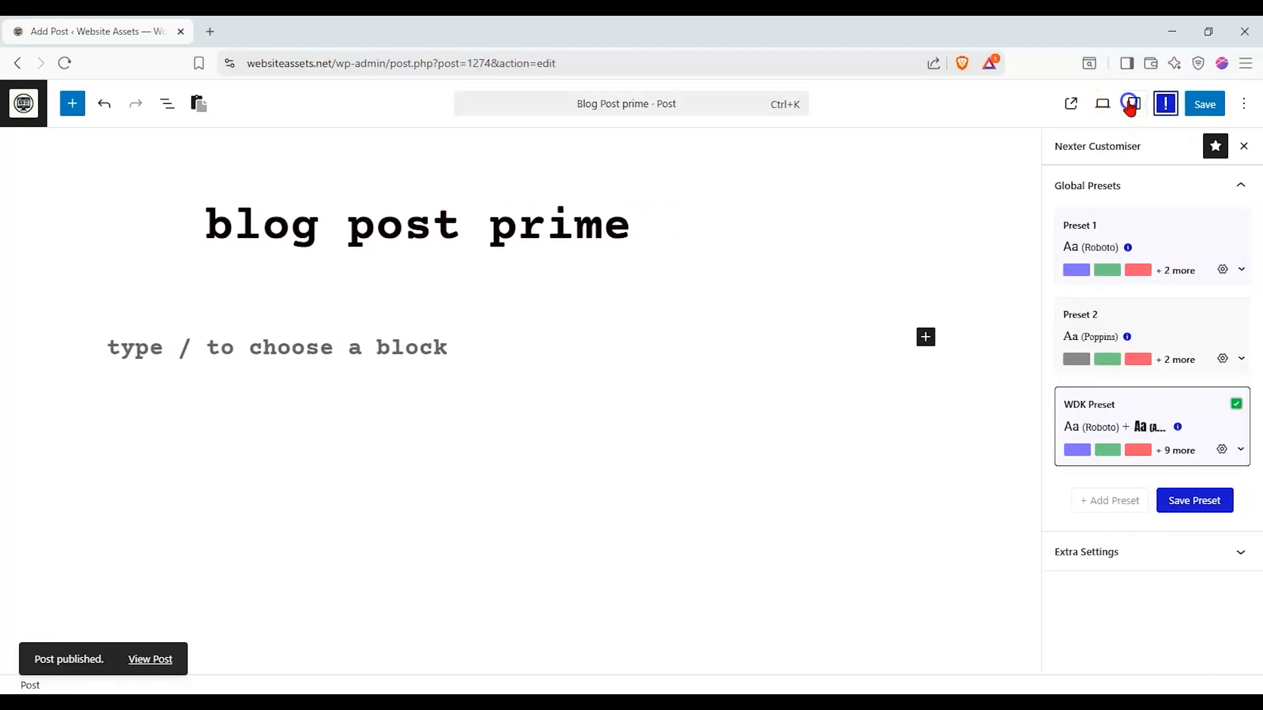
Step: Review the post's general settings, including status, slug, categories, tags and sidebar layout options
{"action": "left_click", "coordinate": [1132, 106]}
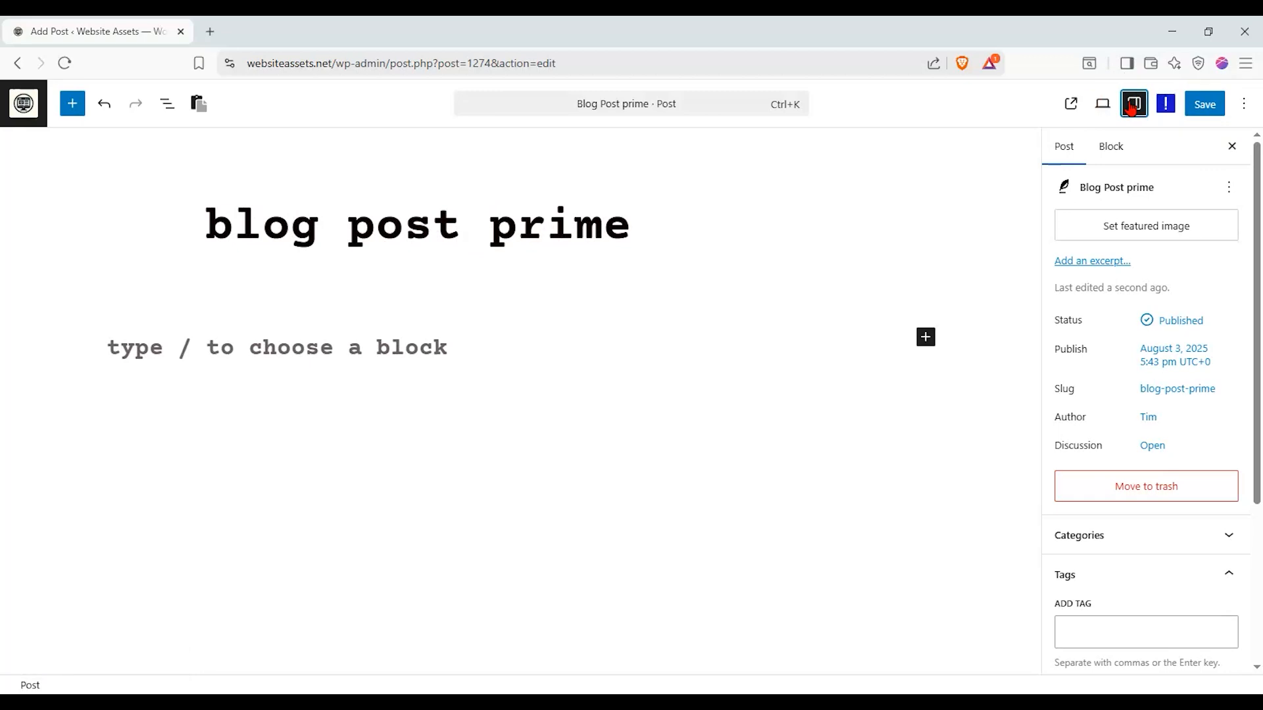
{"action": "scroll", "coordinate": [1105, 310], "scroll_direction": "down", "scroll_amount": 3}
{"action": "scroll", "coordinate": [1103, 316], "scroll_direction": "up", "scroll_amount": 3}
{"action": "scroll", "coordinate": [1117, 321], "scroll_direction": "down", "scroll_amount": 4}
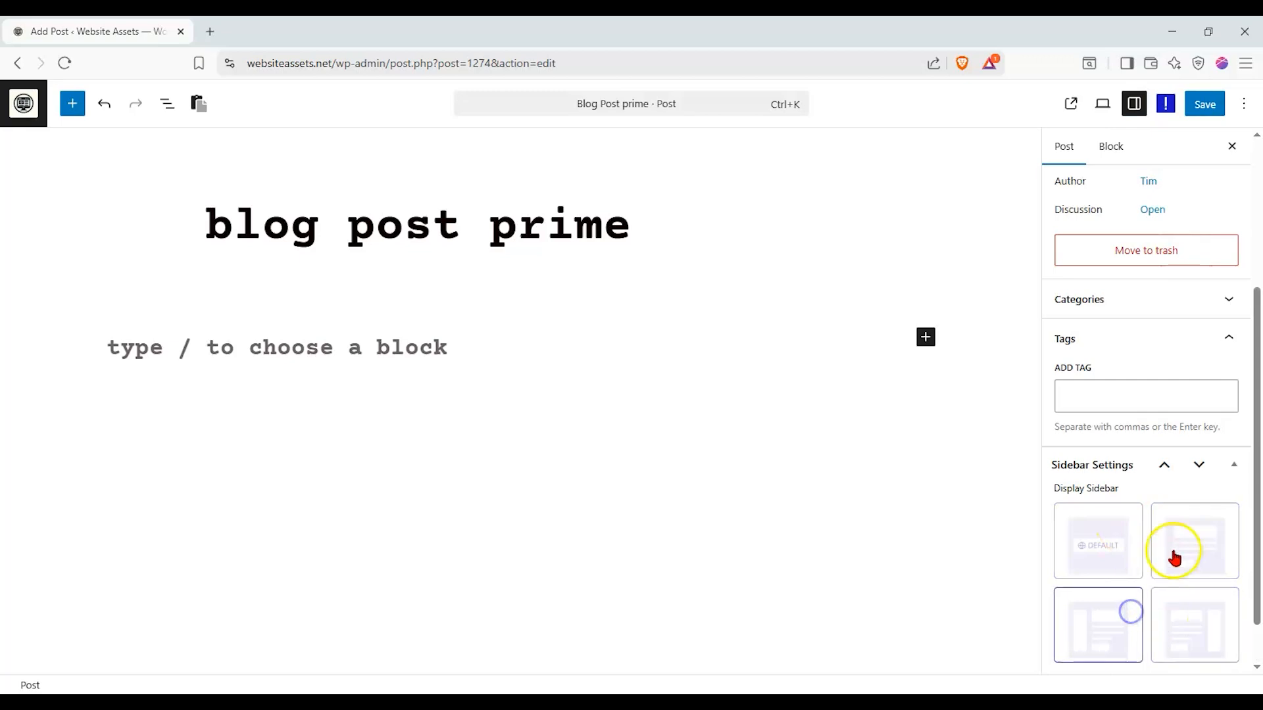
{"action": "scroll", "coordinate": [1151, 454], "scroll_direction": "up", "scroll_amount": 4}
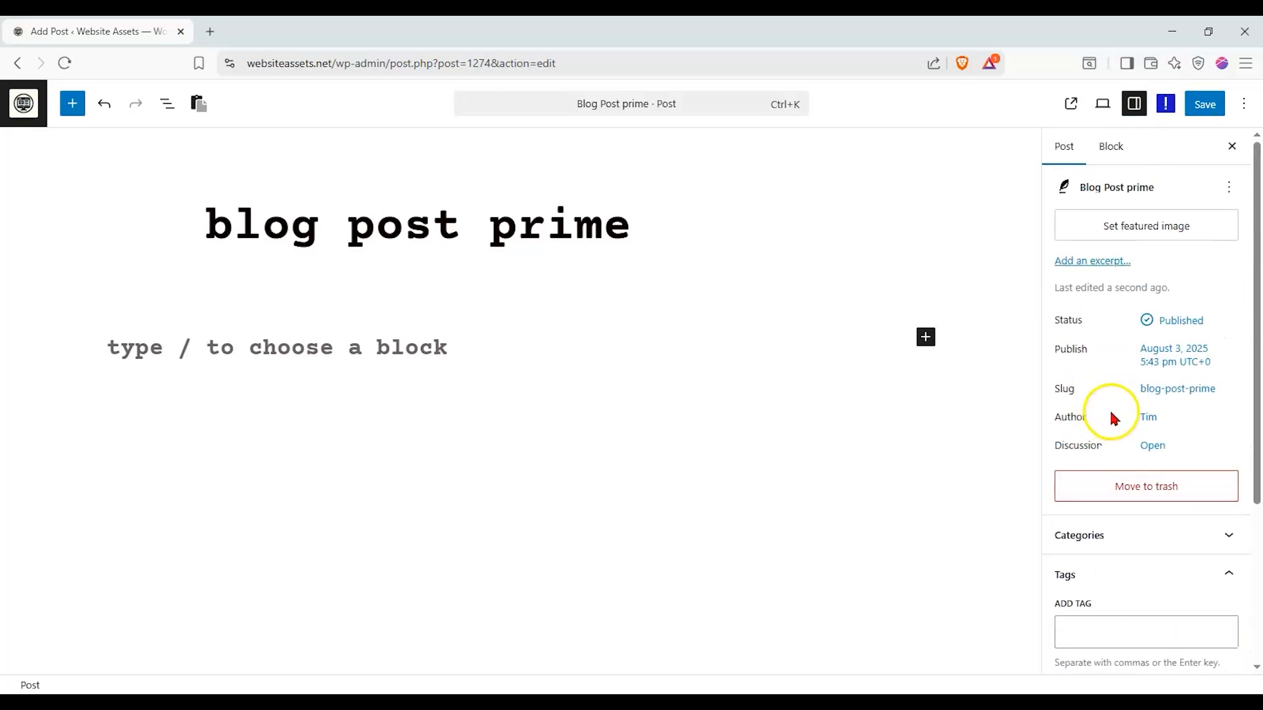
{"action": "scroll", "coordinate": [1115, 408], "scroll_direction": "down", "scroll_amount": 1}
{"action": "scroll", "coordinate": [1148, 454], "scroll_direction": "up", "scroll_amount": 2}
{"action": "scroll", "coordinate": [1143, 438], "scroll_direction": "down", "scroll_amount": 3}
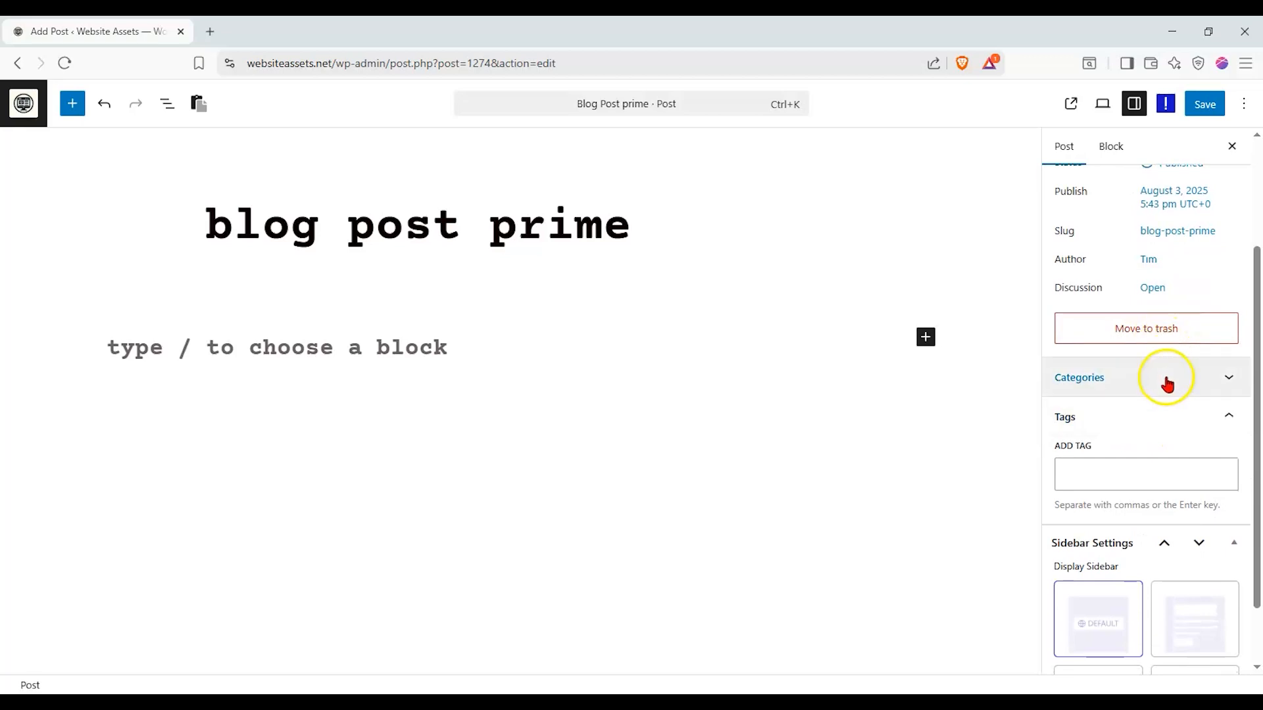
Step: Remove the post from the Uncategorized category
{"action": "left_click", "coordinate": [1204, 377]}
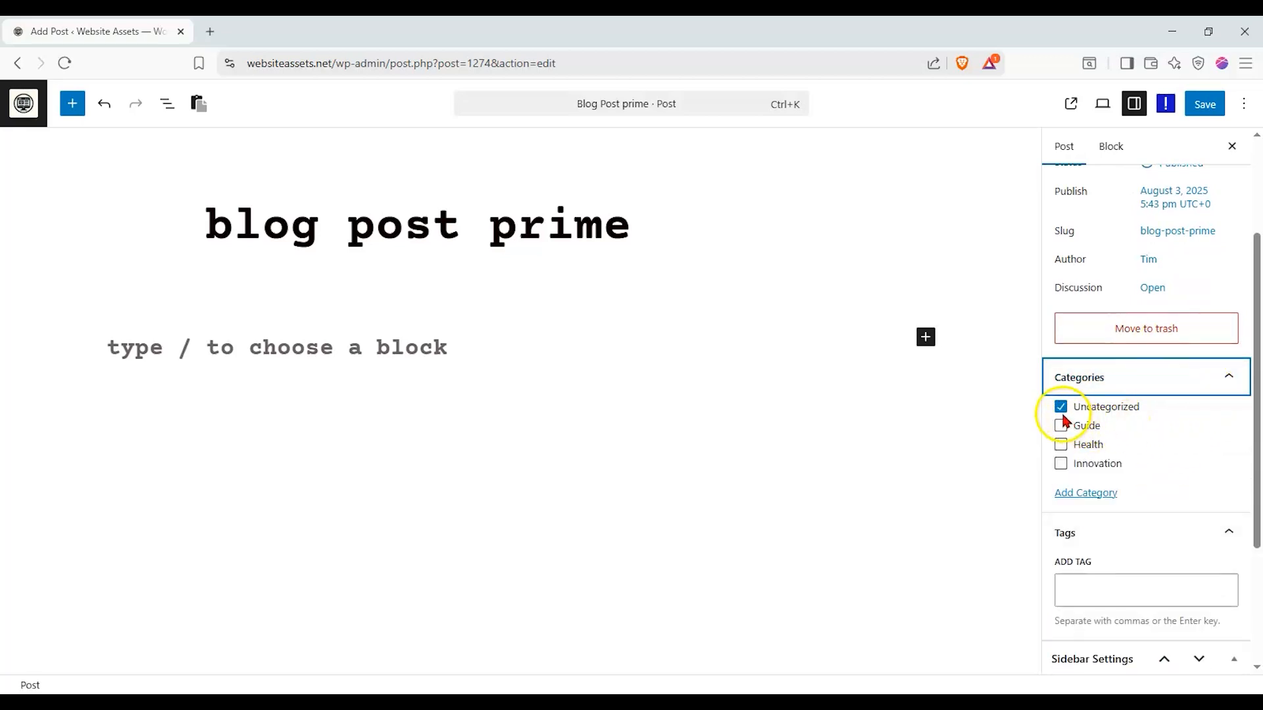
{"action": "left_click", "coordinate": [1062, 408]}
{"action": "left_click", "coordinate": [1062, 409]}
{"action": "left_click", "coordinate": [1062, 408]}
Step: Add a new category named "Blog" to the post without a parent category
{"action": "left_click", "coordinate": [1081, 490]}
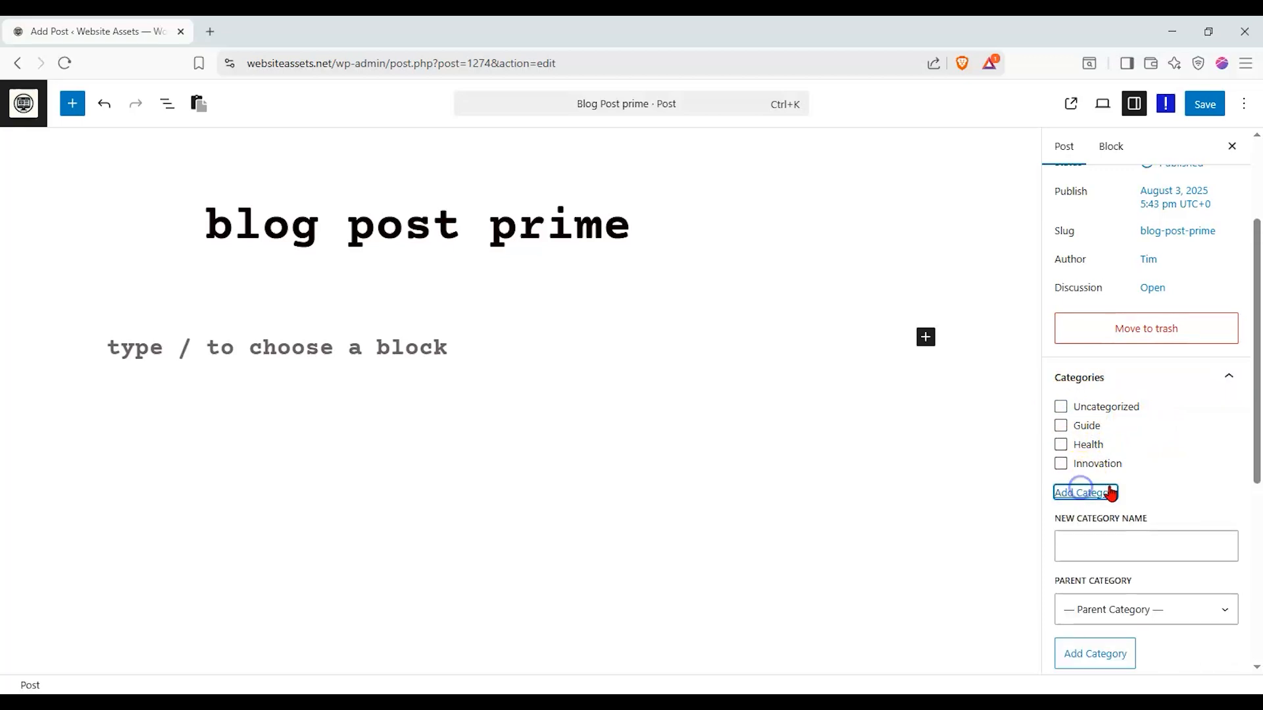
{"action": "left_click", "coordinate": [1109, 540]}
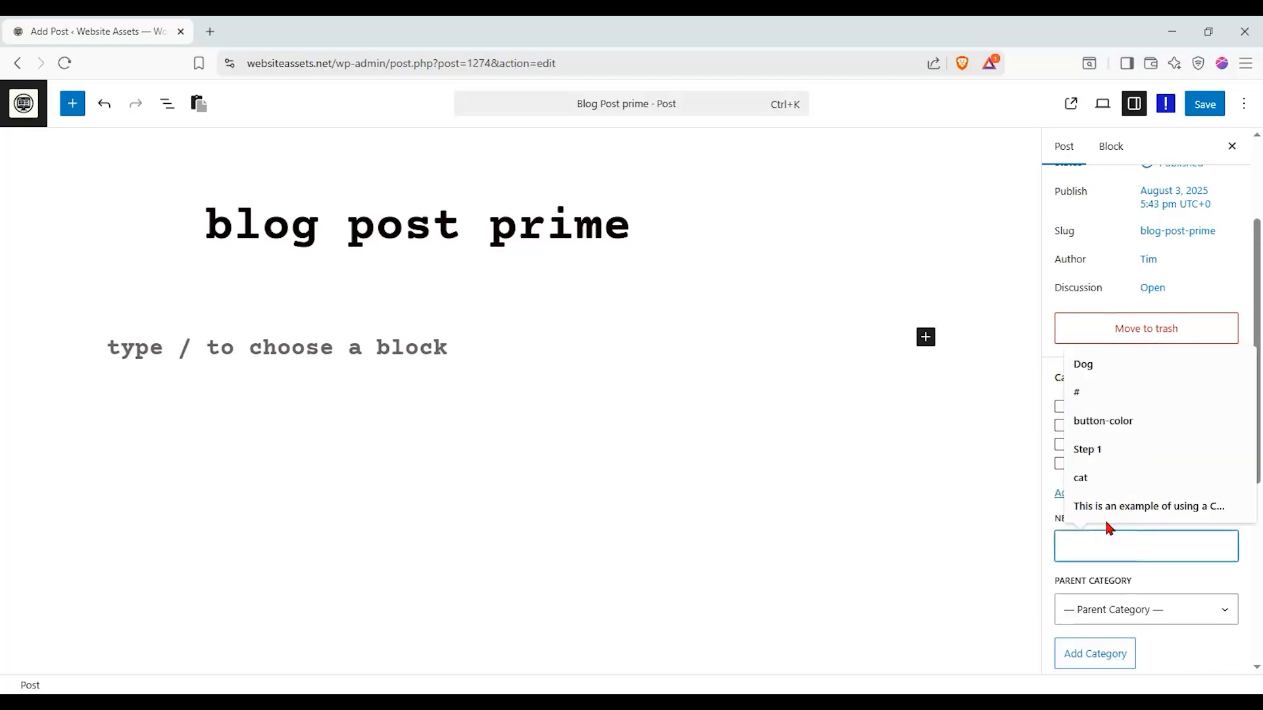
{"action": "type", "text": "Blog"}
{"action": "left_click", "coordinate": [1098, 654]}
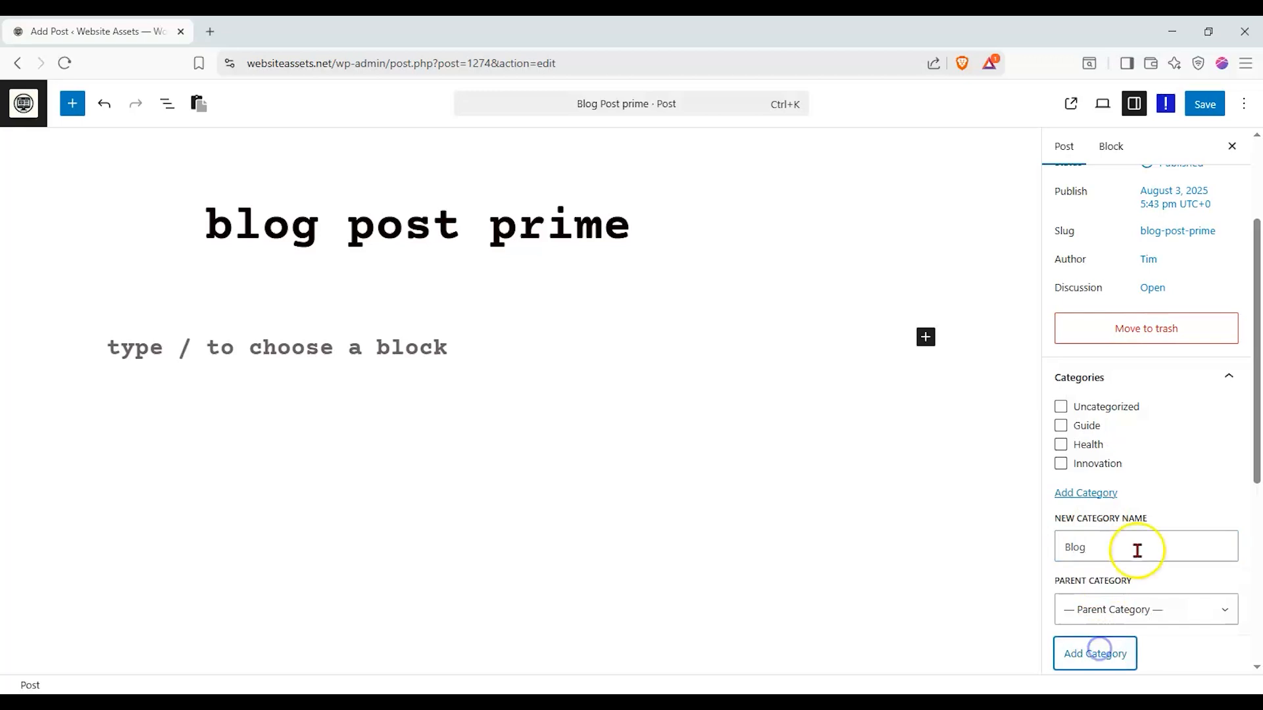
Step: Add the tags "blog" and "post" to the post
{"action": "scroll", "coordinate": [1131, 421], "scroll_direction": "down", "scroll_amount": 3}
{"action": "left_click", "coordinate": [1178, 537]}
{"action": "type", "text": "b"}
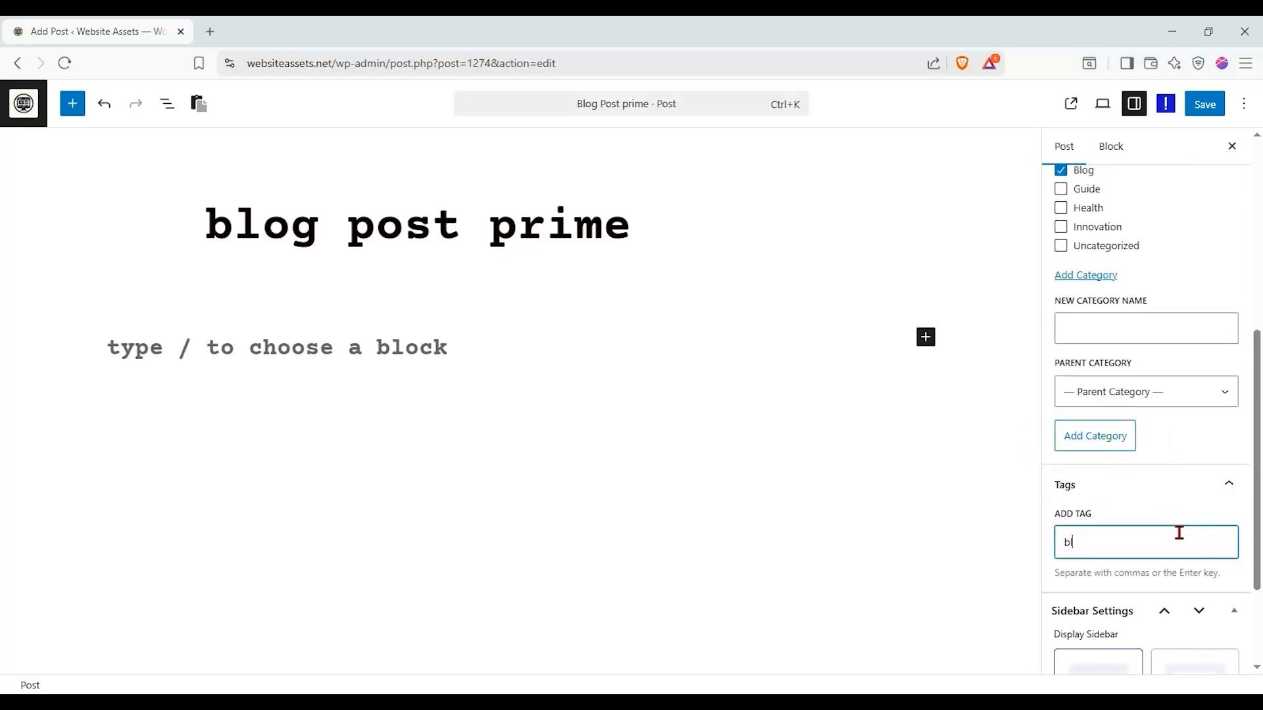
{"action": "type", "text": "log"}
{"action": "key", "text": "Return"}
{"action": "type", "text": "post"}
{"action": "key", "text": "Return"}
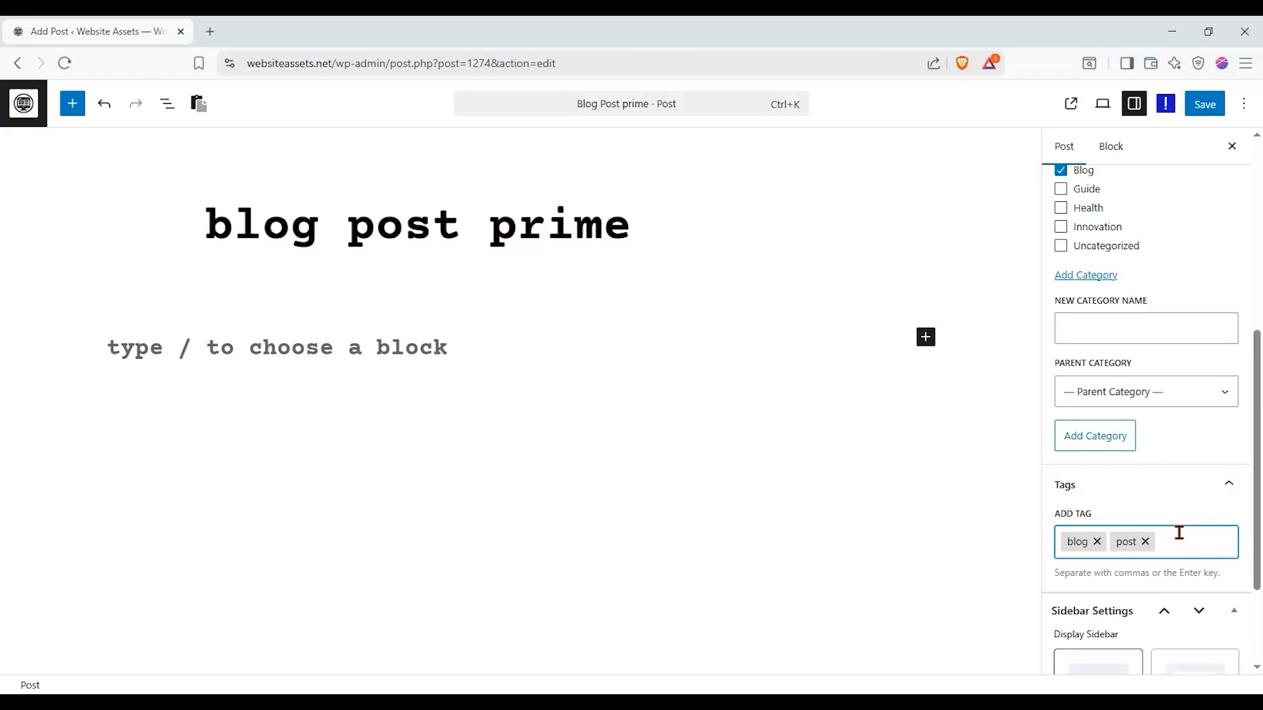
Step: Set the media library photo of the black dog being held by a groomer as the post's featured image
{"action": "scroll", "coordinate": [1183, 513], "scroll_direction": "down", "scroll_amount": 1}
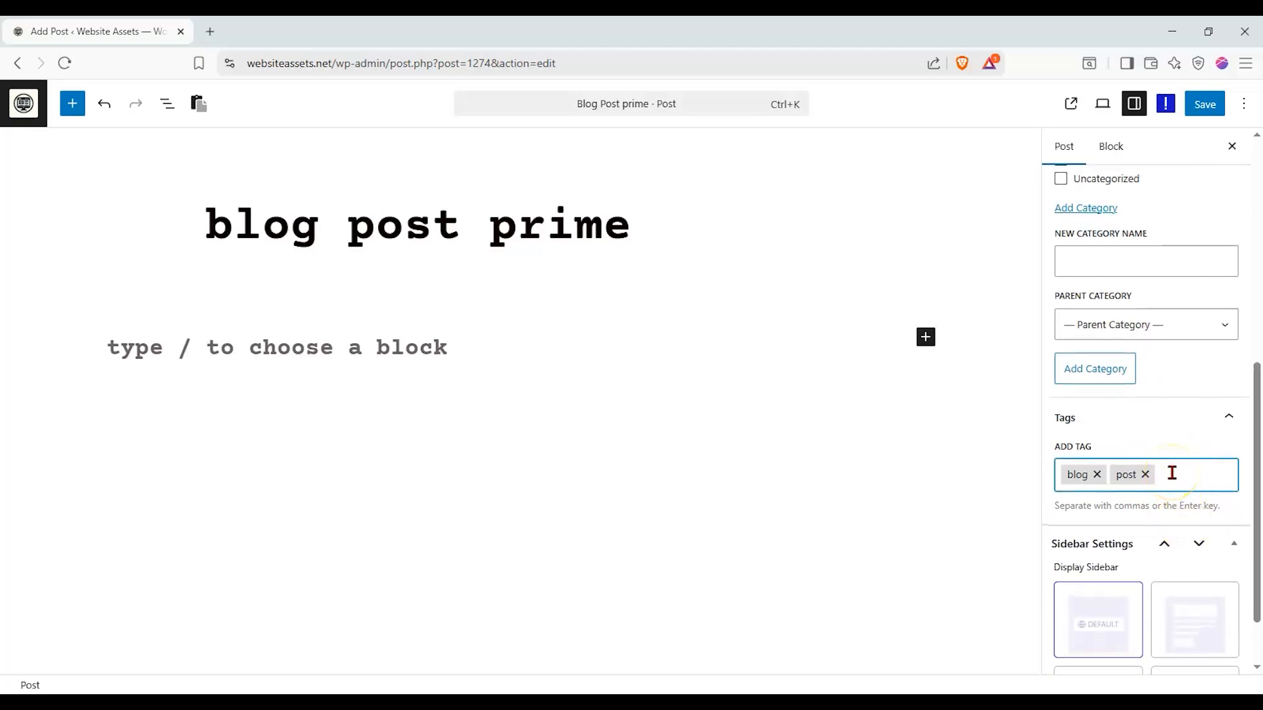
{"action": "scroll", "coordinate": [1172, 473], "scroll_direction": "up", "scroll_amount": 7}
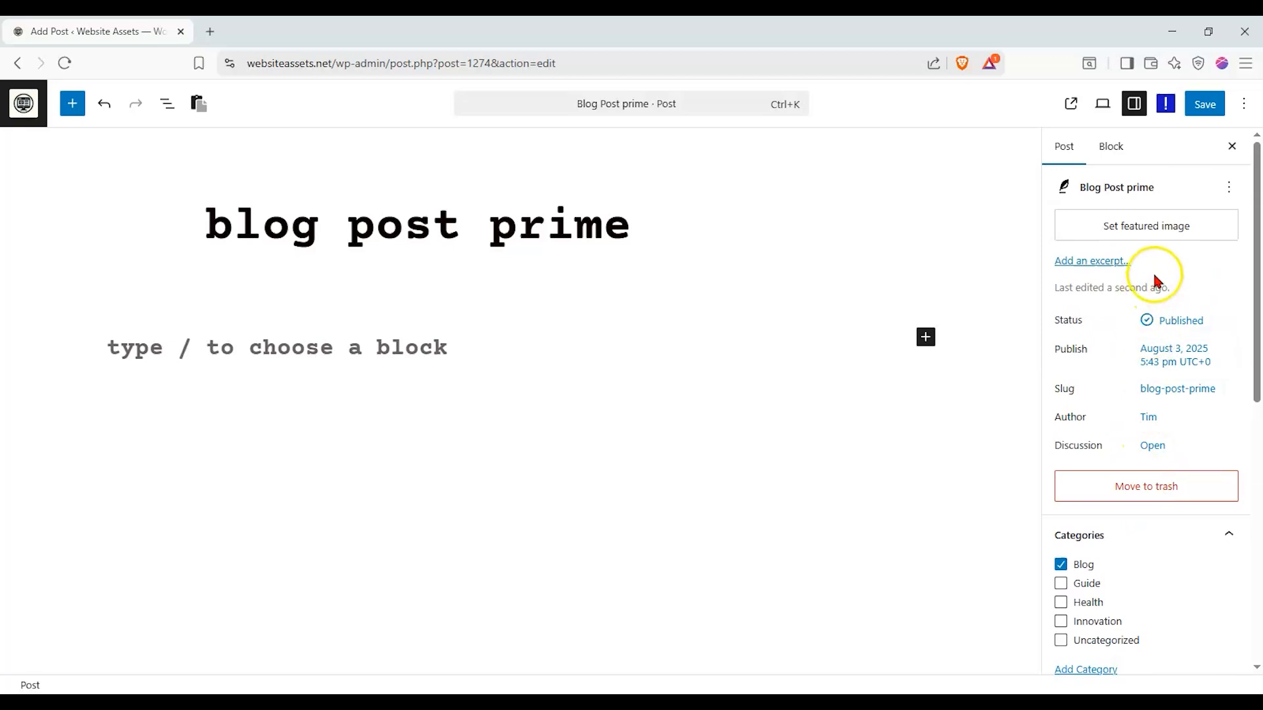
{"action": "left_click", "coordinate": [1139, 237]}
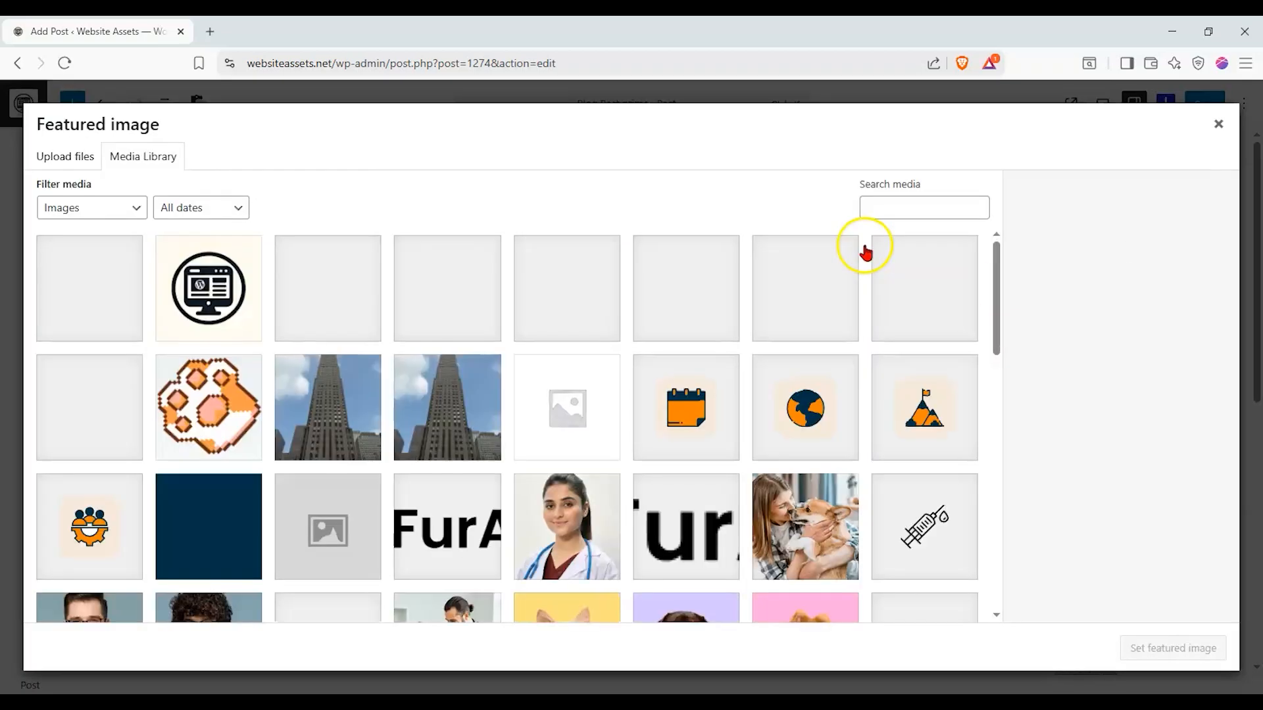
{"action": "scroll", "coordinate": [601, 366], "scroll_direction": "down", "scroll_amount": 3}
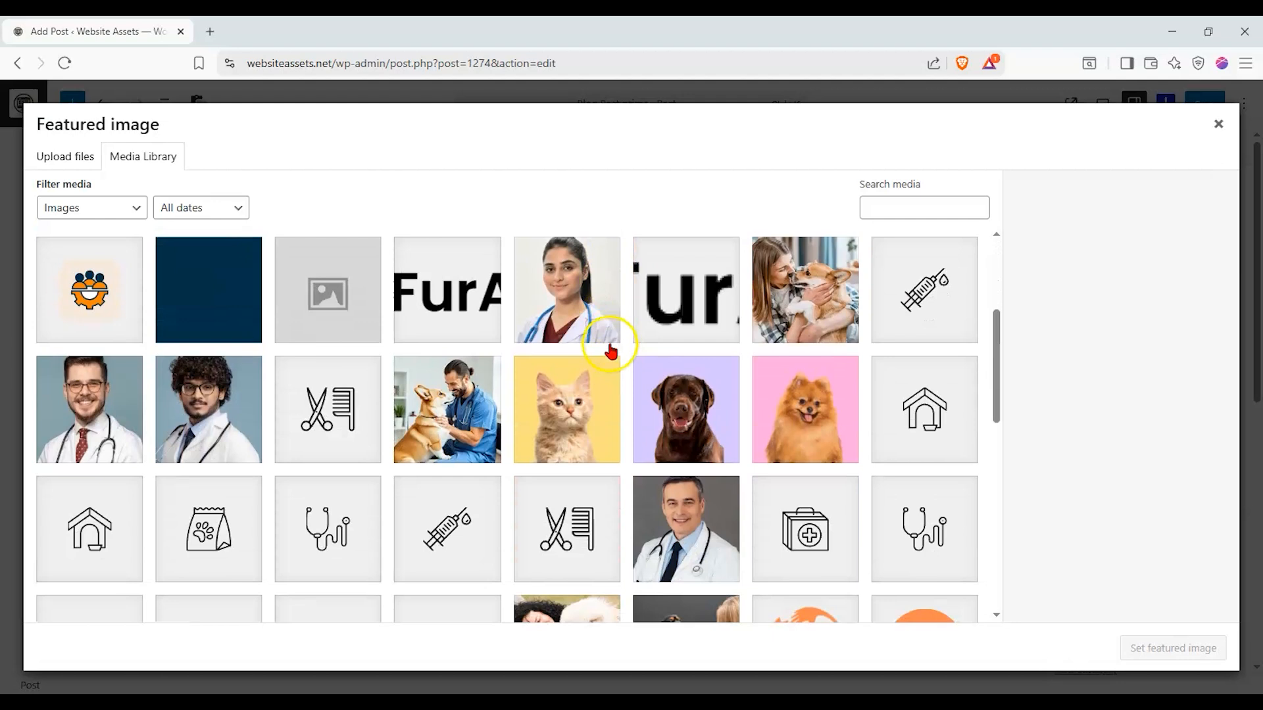
{"action": "scroll", "coordinate": [611, 352], "scroll_direction": "down", "scroll_amount": 1}
{"action": "scroll", "coordinate": [611, 351], "scroll_direction": "down", "scroll_amount": 2}
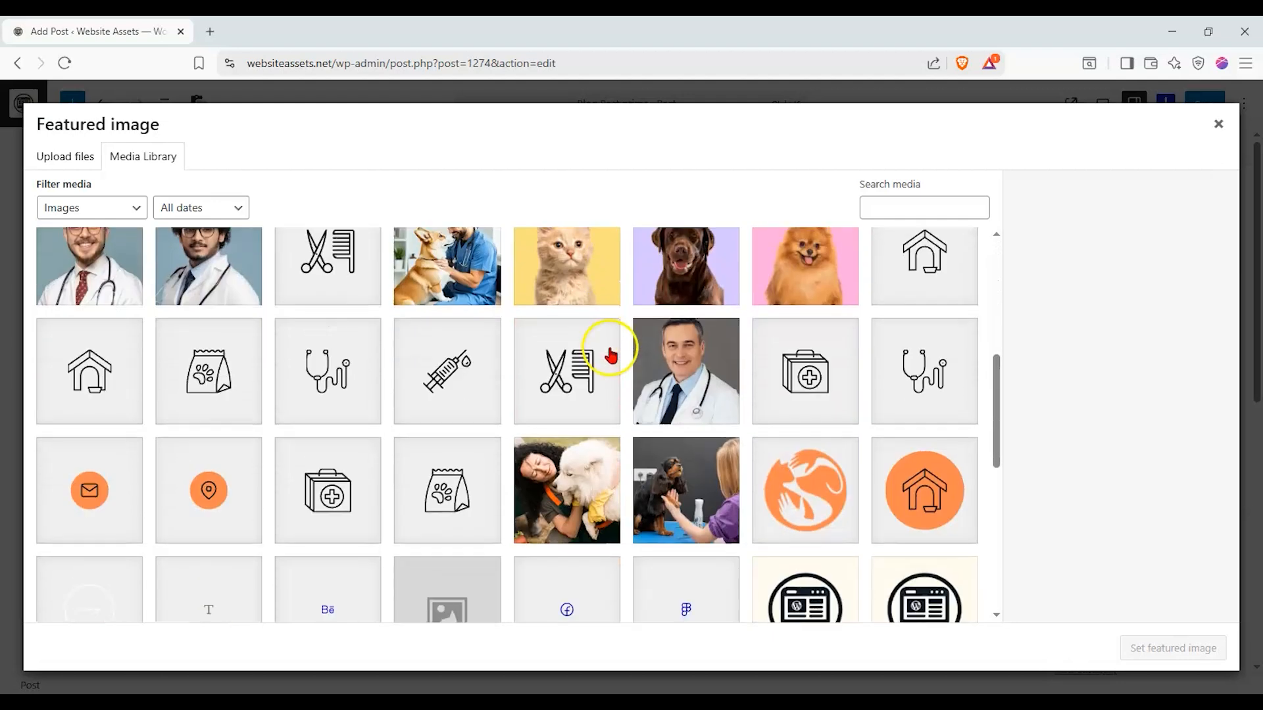
{"action": "left_click", "coordinate": [681, 484]}
{"action": "left_click", "coordinate": [1161, 652]}
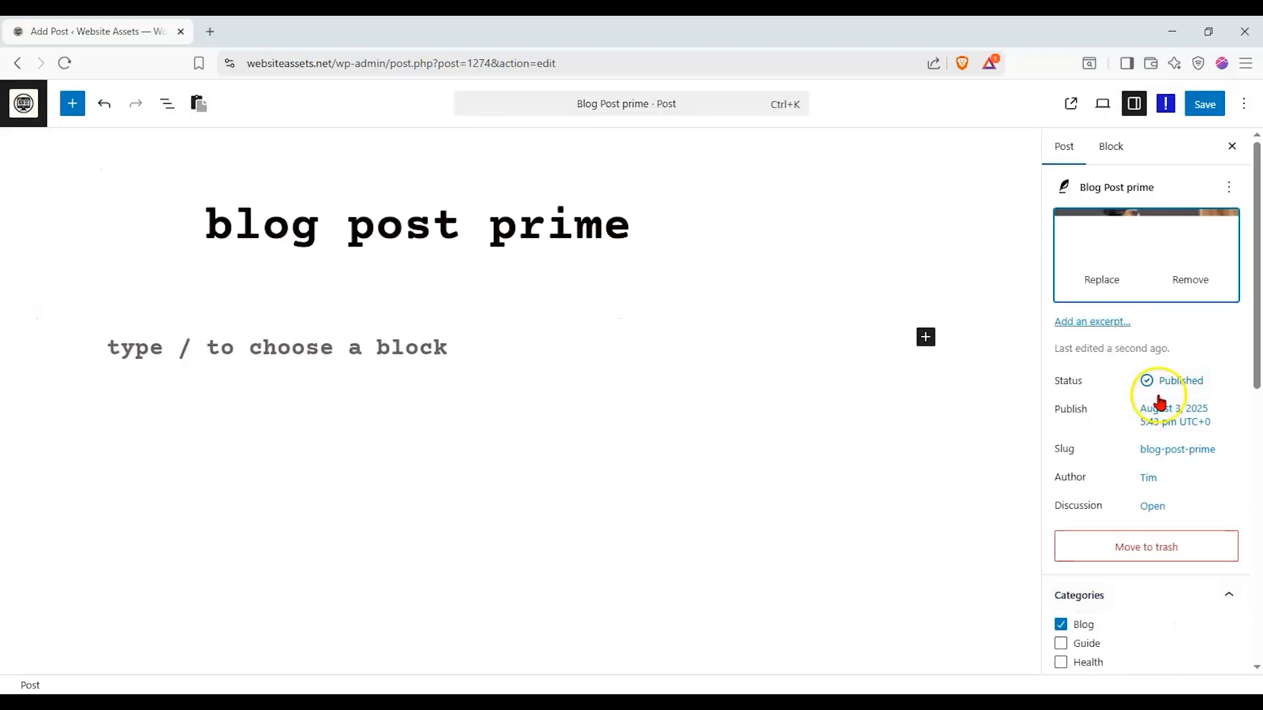
{"action": "scroll", "coordinate": [1198, 364], "scroll_direction": "down", "scroll_amount": 1}
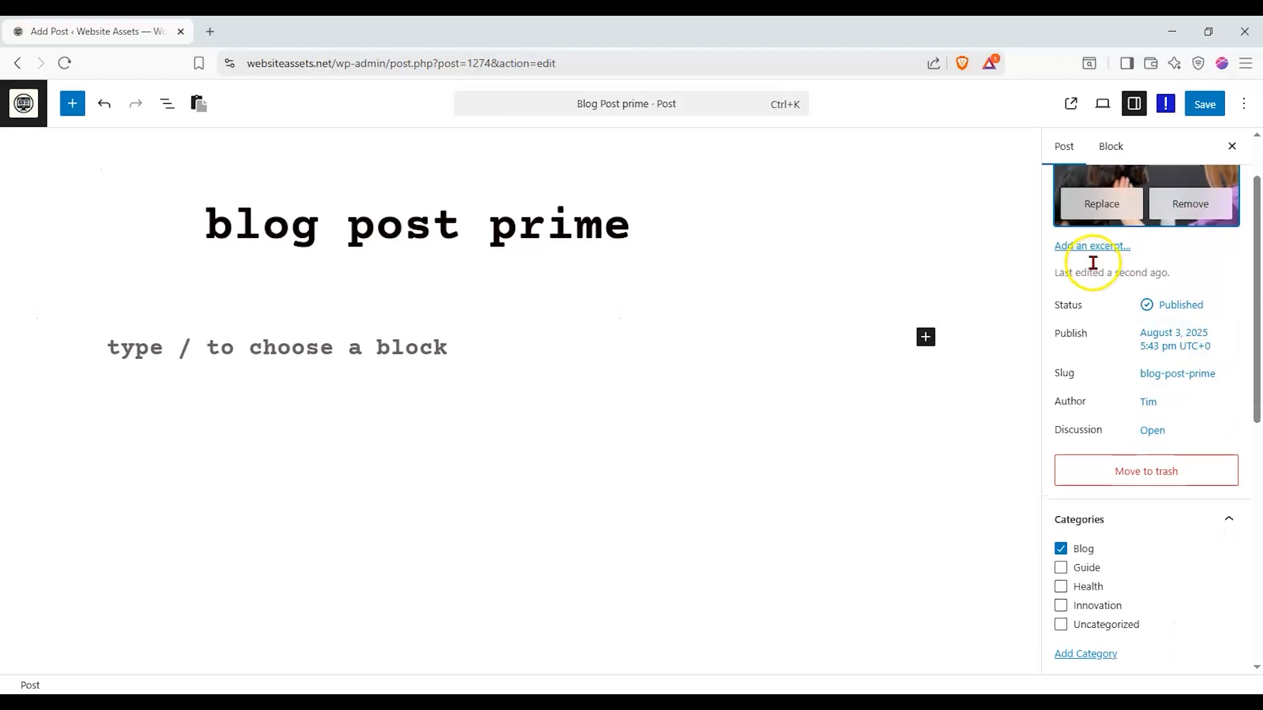
{"action": "scroll", "coordinate": [1092, 289], "scroll_direction": "up", "scroll_amount": 1}
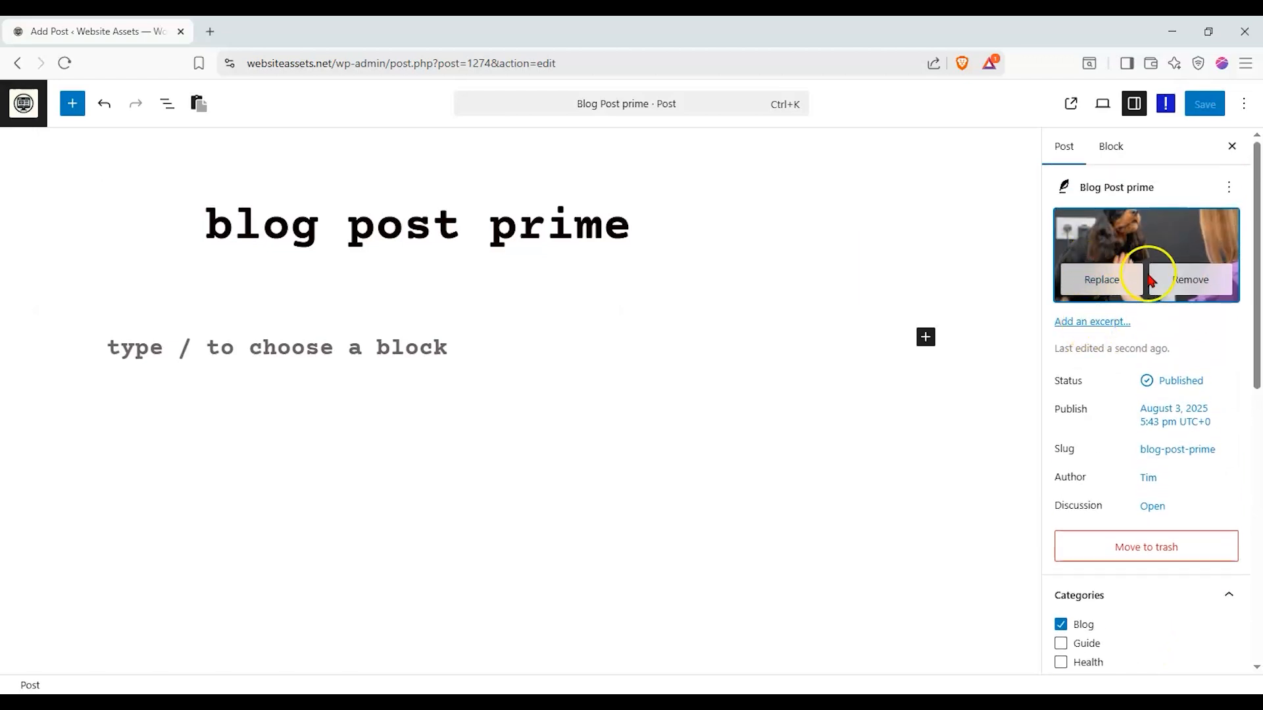
Step: Look at the block settings and preview the post in the Mobile layout, ending in the Desktop layout
{"action": "left_click", "coordinate": [1112, 150]}
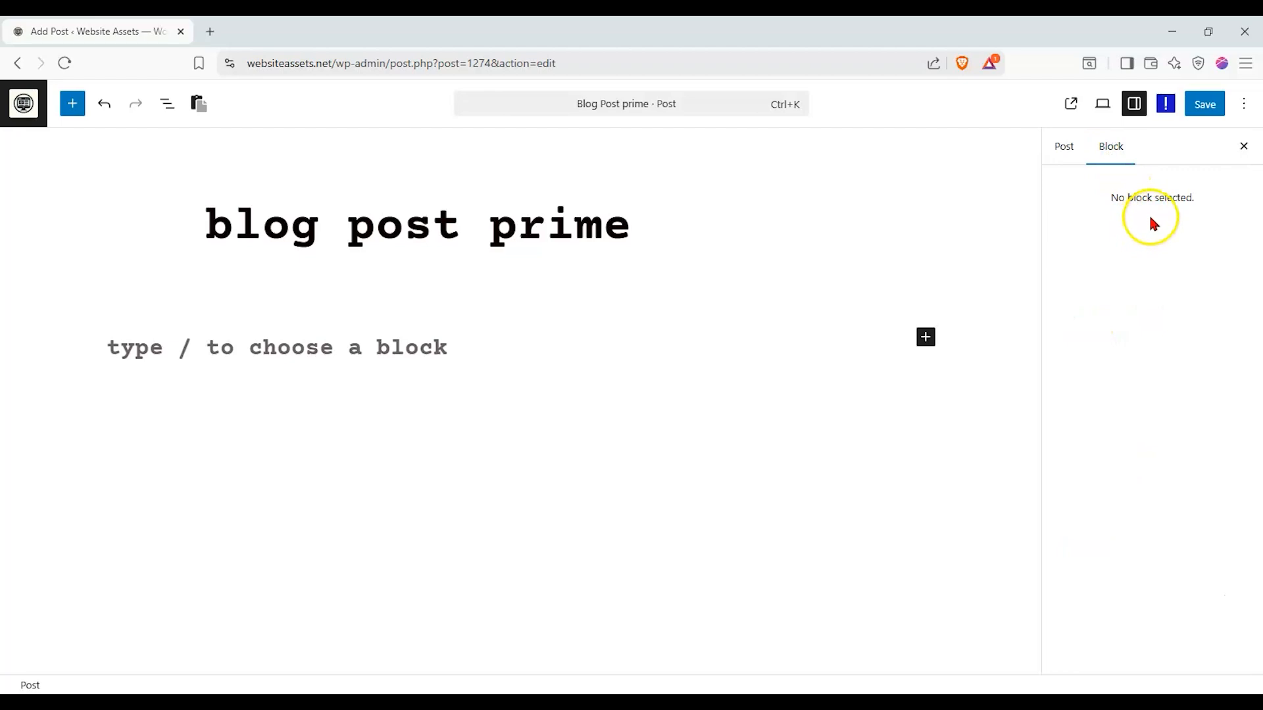
{"action": "left_click", "coordinate": [1105, 107]}
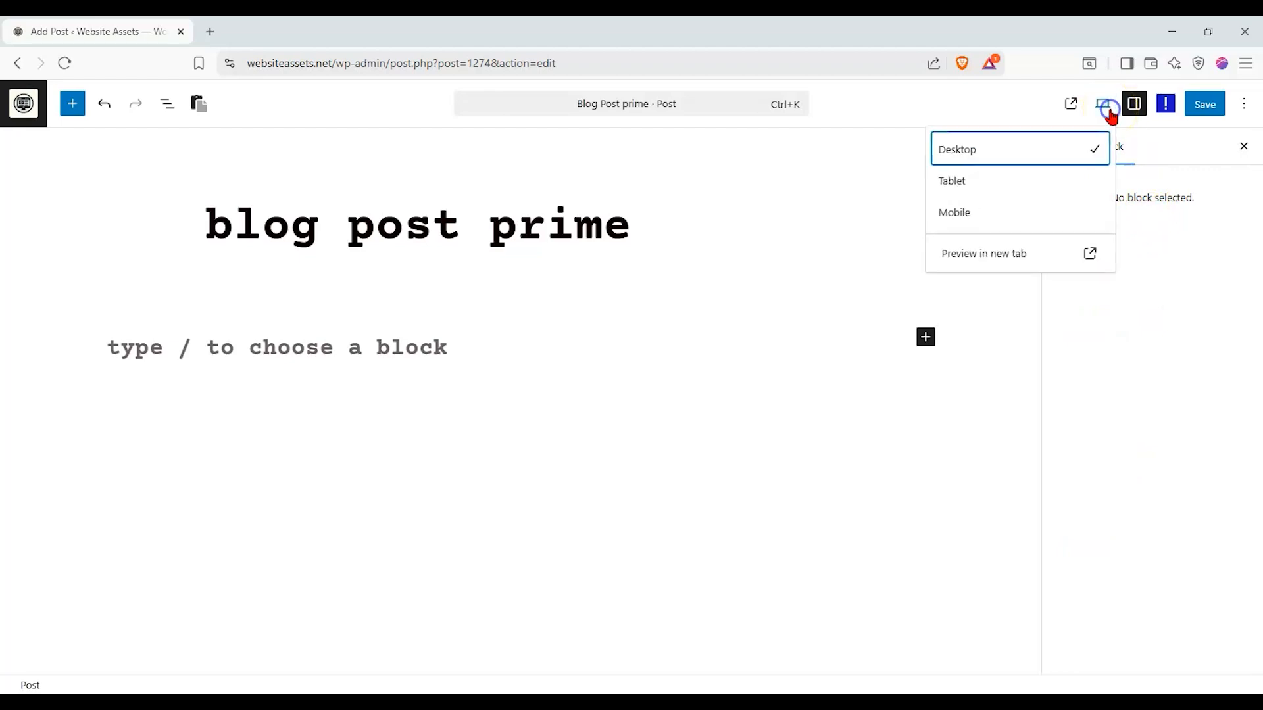
{"action": "left_click", "coordinate": [1030, 216]}
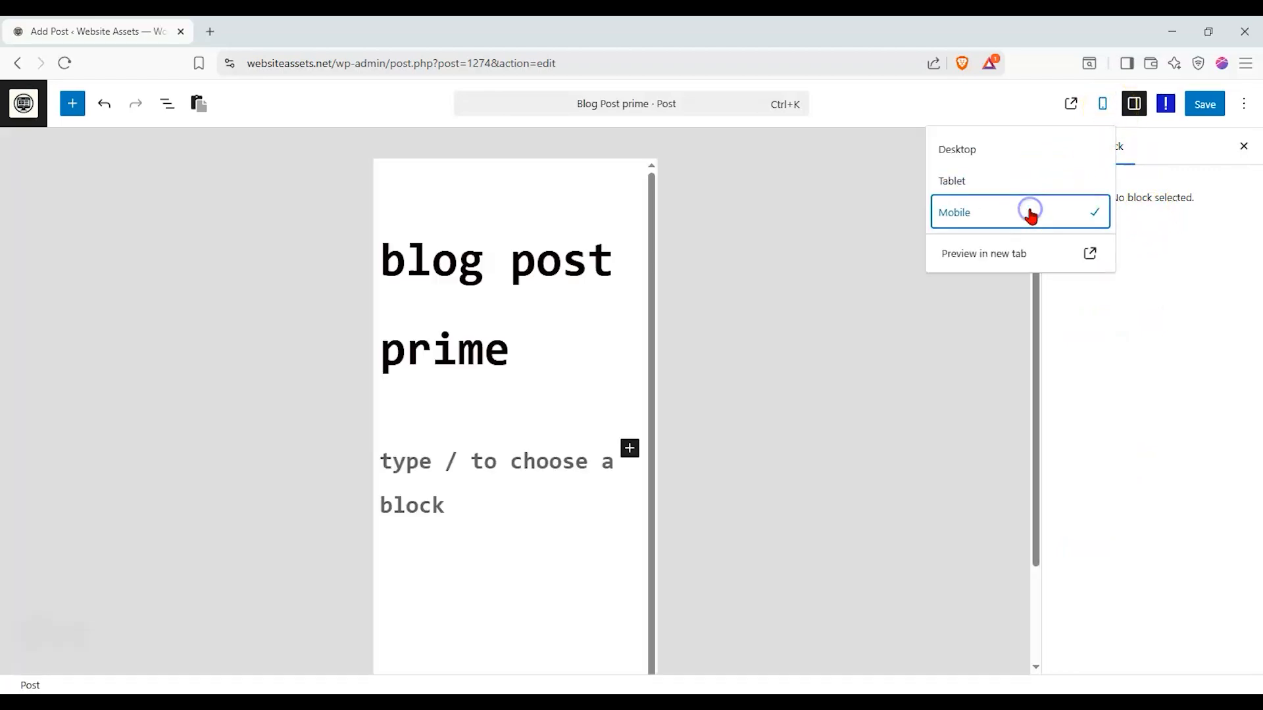
{"action": "left_click", "coordinate": [1026, 159]}
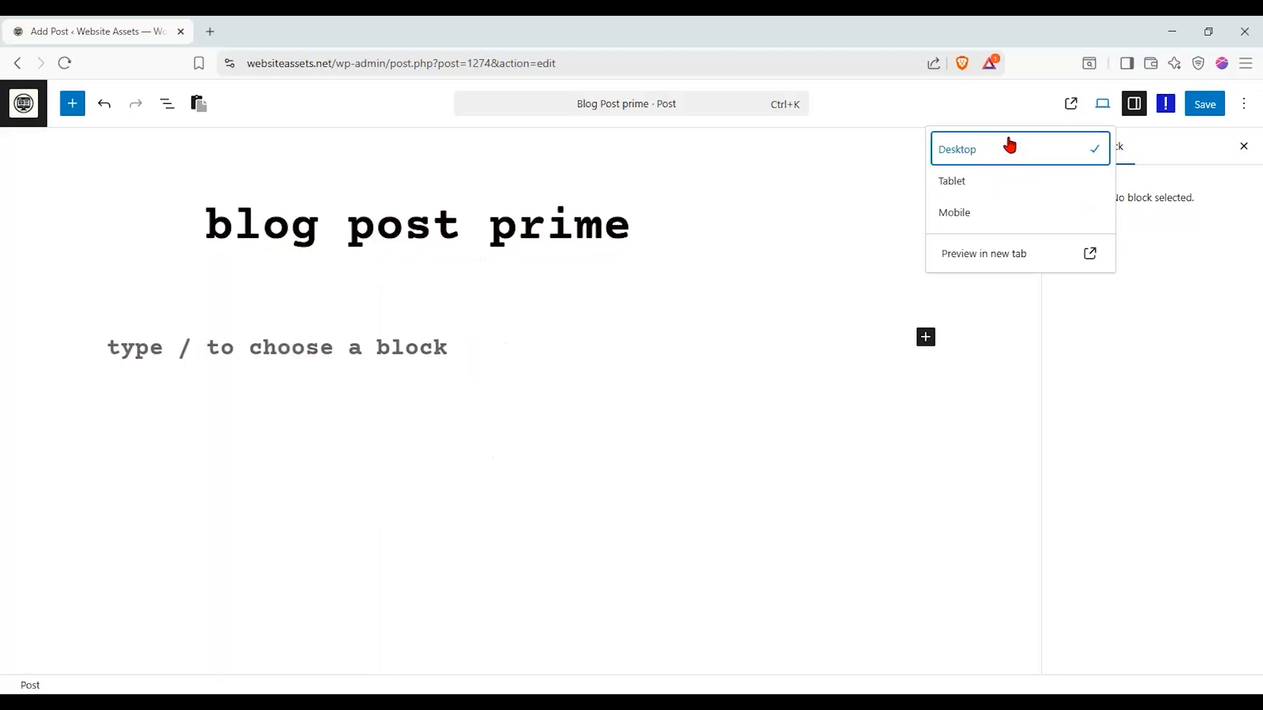
Step: View the published post on the live site and examine its title, post details, author box and comment form
{"action": "left_click", "coordinate": [1067, 110]}
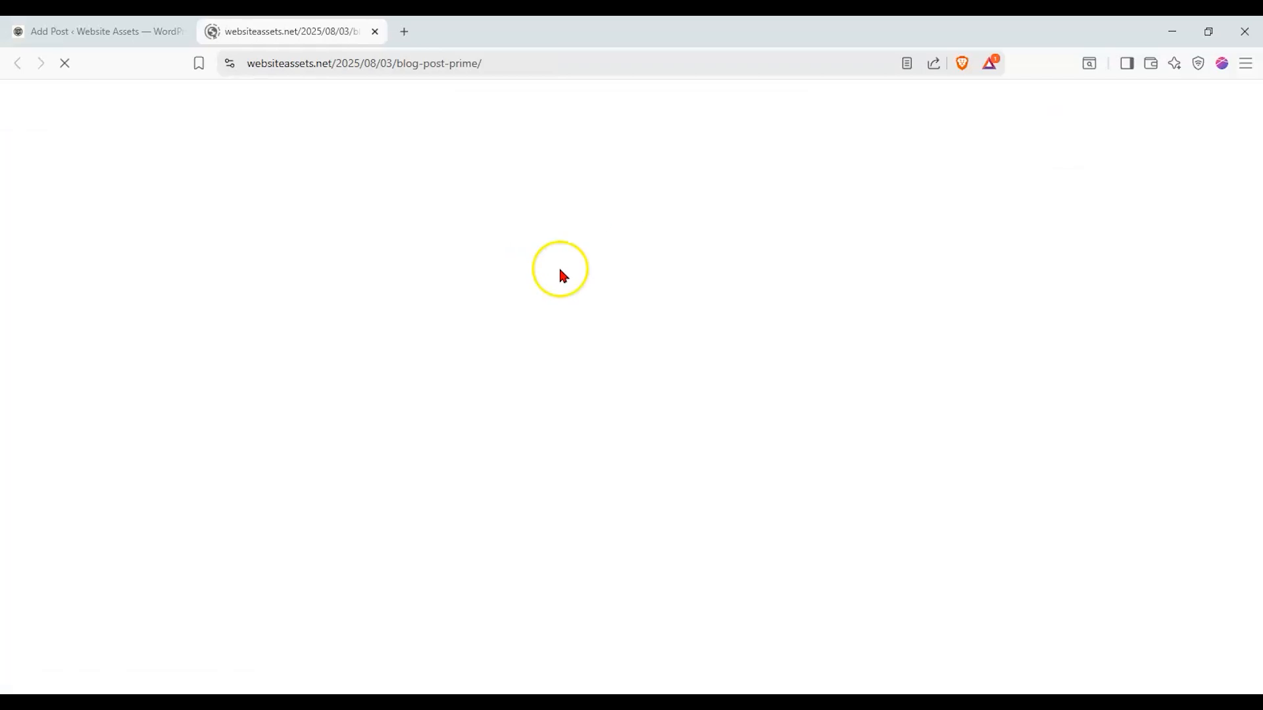
{"action": "scroll", "coordinate": [20, 276], "scroll_direction": "down", "scroll_amount": 5}
{"action": "scroll", "coordinate": [25, 283], "scroll_direction": "up", "scroll_amount": 5}
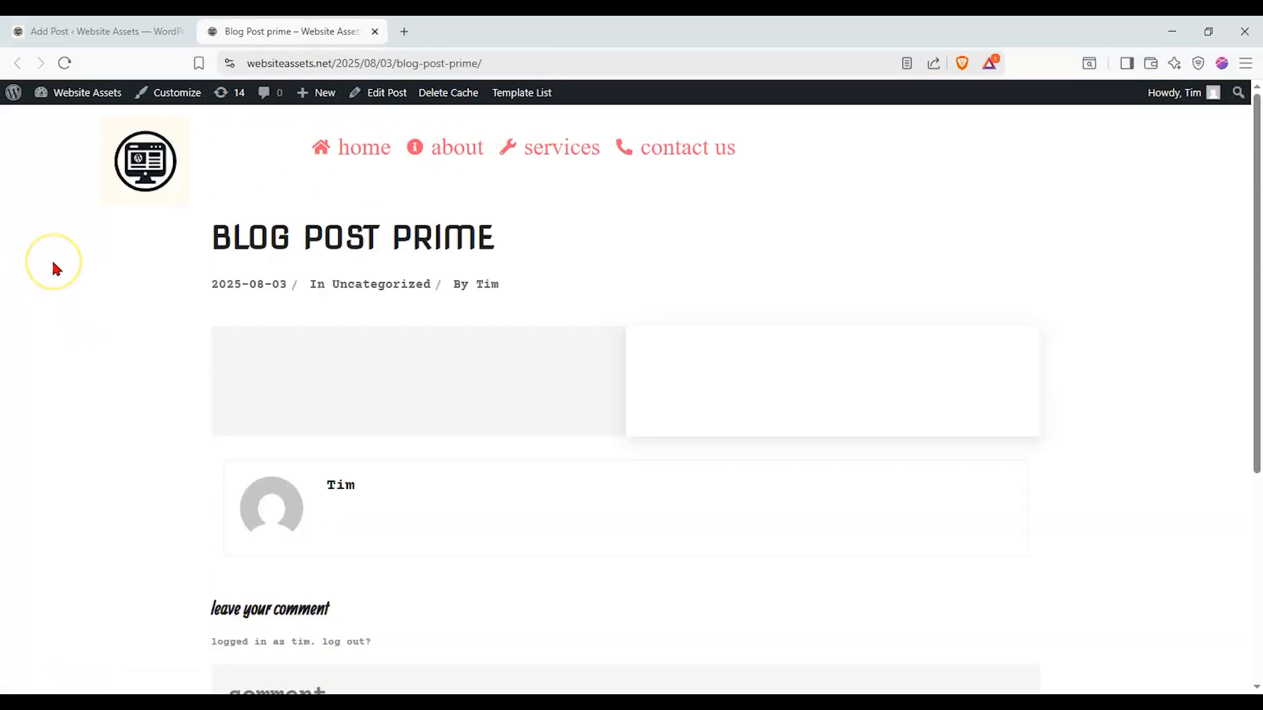
{"action": "scroll", "coordinate": [55, 309], "scroll_direction": "down", "scroll_amount": 4}
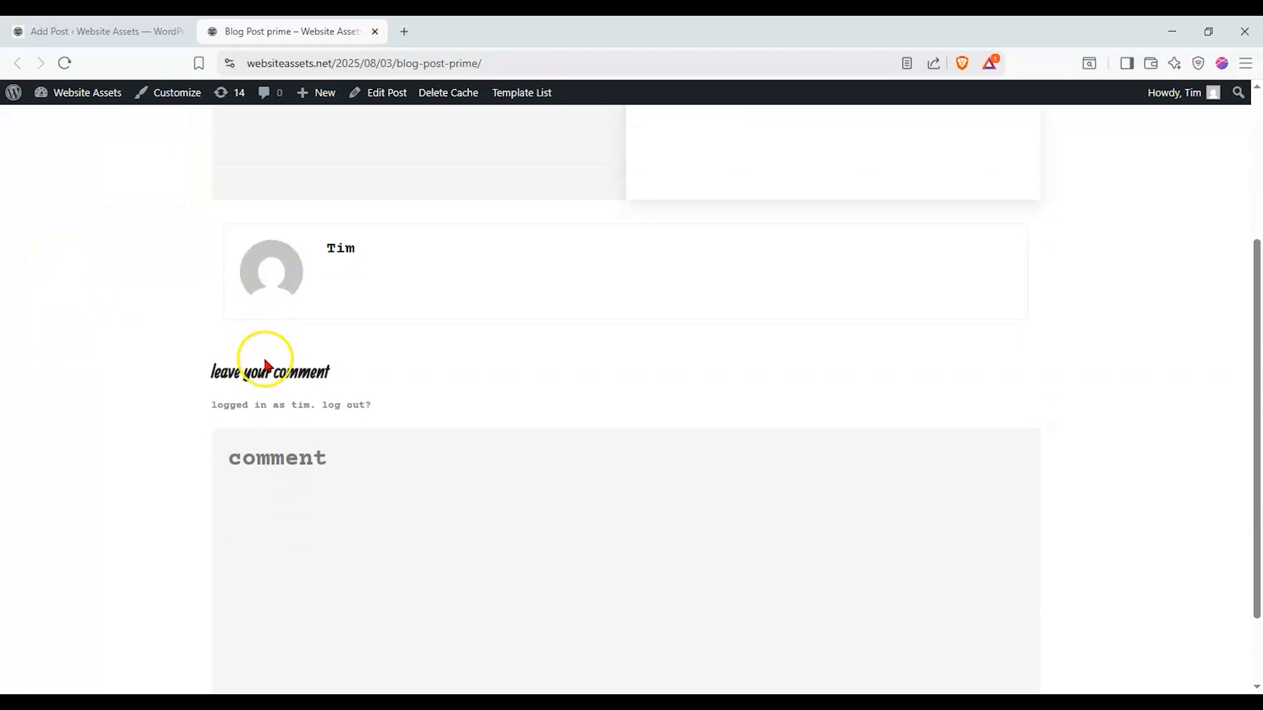
{"action": "scroll", "coordinate": [267, 376], "scroll_direction": "down", "scroll_amount": 1}
{"action": "scroll", "coordinate": [338, 358], "scroll_direction": "up", "scroll_amount": 4}
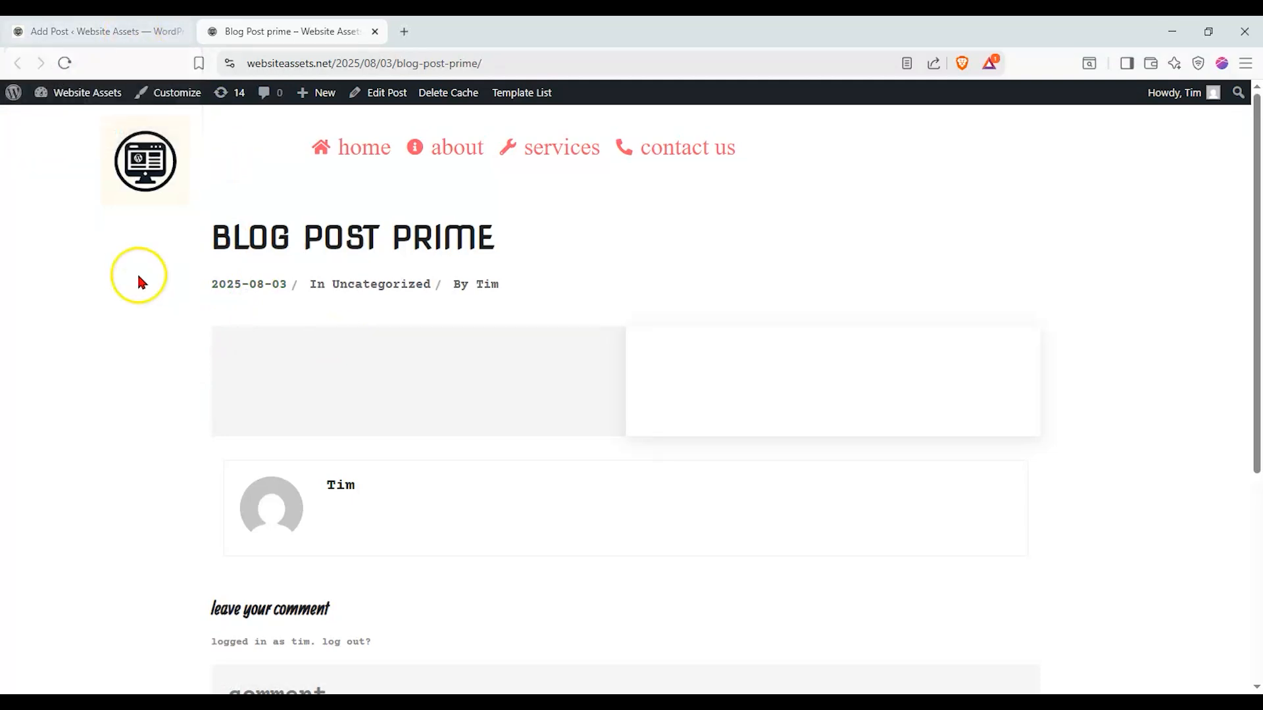
{"action": "scroll", "coordinate": [180, 288], "scroll_direction": "down", "scroll_amount": 1}
{"action": "scroll", "coordinate": [197, 273], "scroll_direction": "up", "scroll_amount": 1}
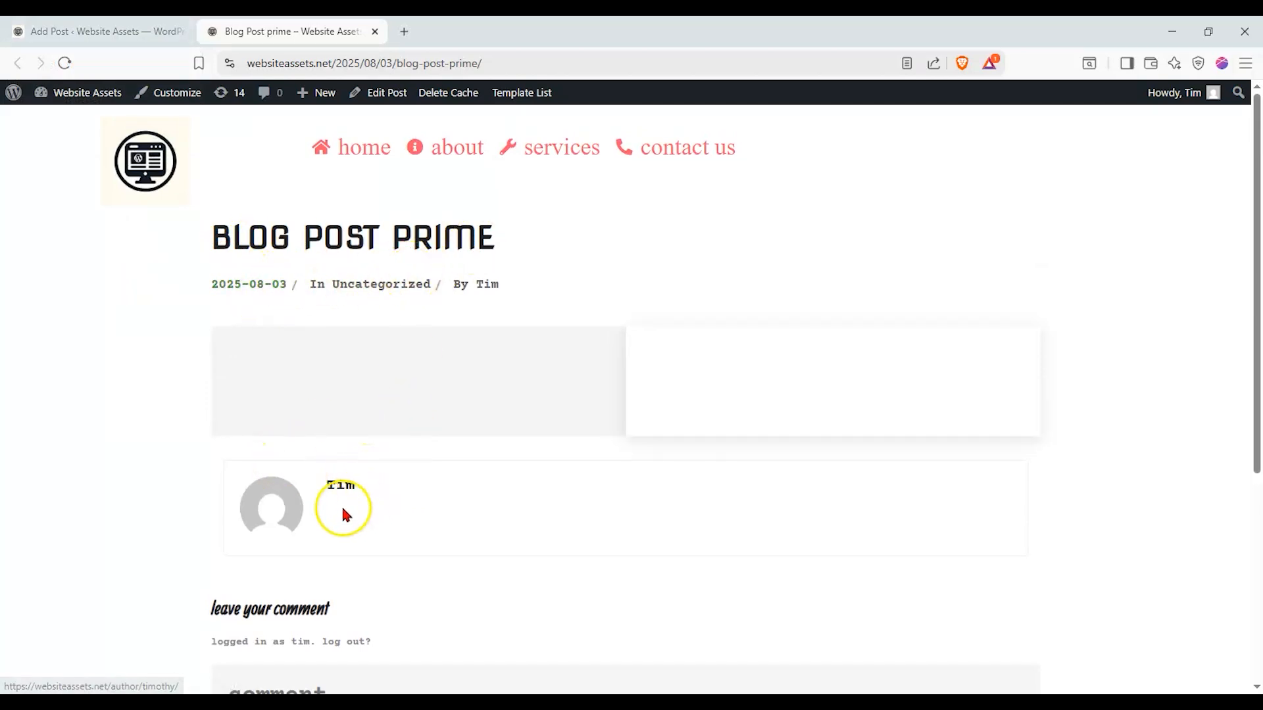
{"action": "scroll", "coordinate": [342, 500], "scroll_direction": "down", "scroll_amount": 3}
{"action": "scroll", "coordinate": [254, 432], "scroll_direction": "down", "scroll_amount": 2}
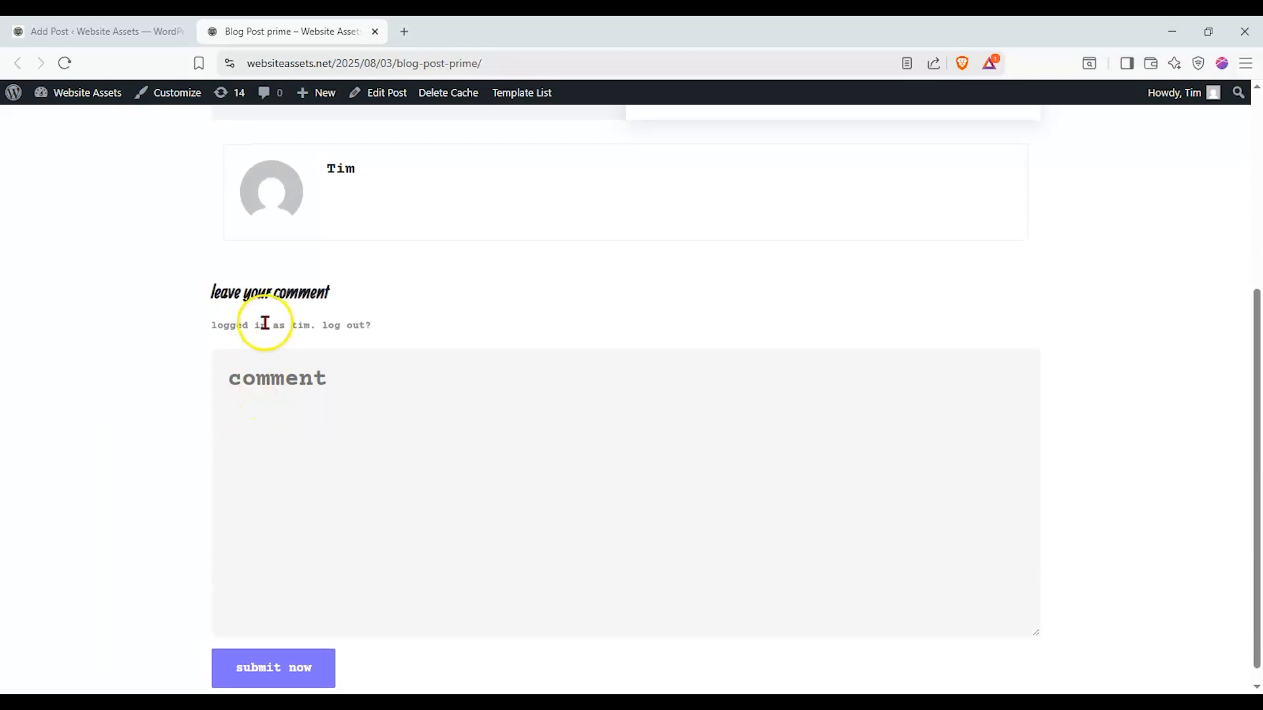
{"action": "scroll", "coordinate": [274, 524], "scroll_direction": "up", "scroll_amount": 3}
{"action": "scroll", "coordinate": [298, 625], "scroll_direction": "up", "scroll_amount": 2}
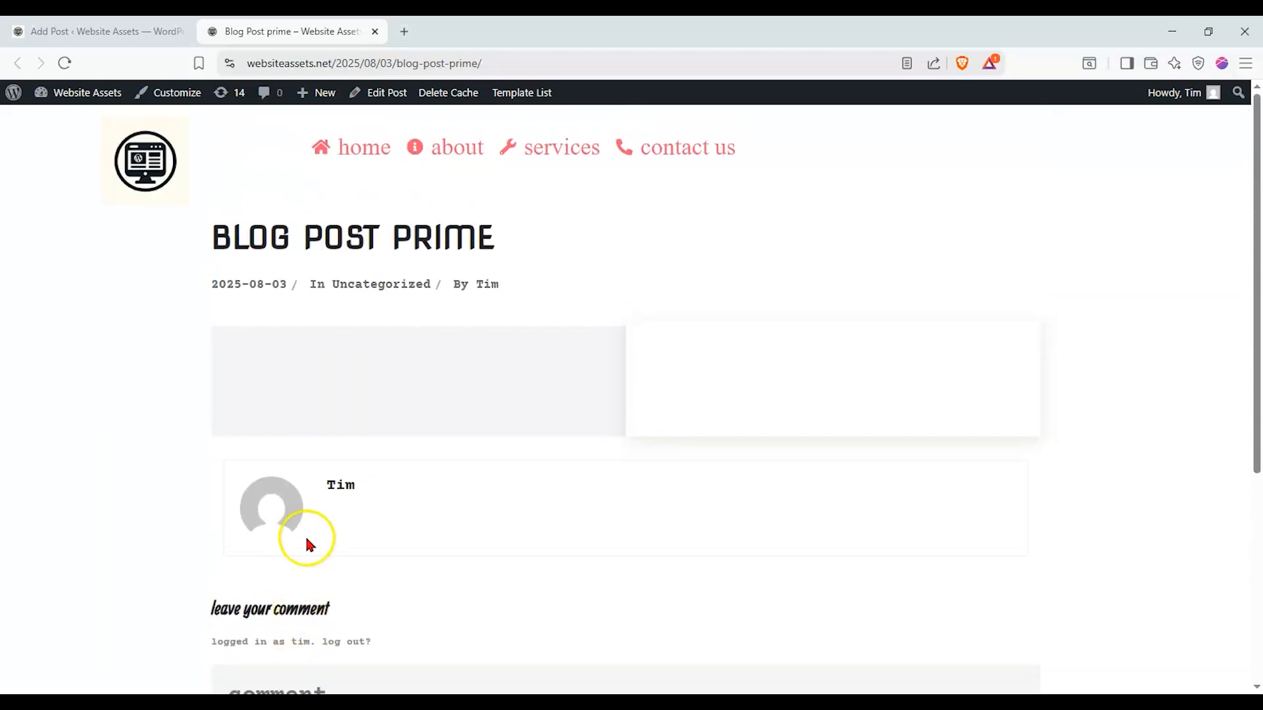
Step: Return to the post editor and examine the document's Outline and List View
{"action": "left_click", "coordinate": [112, 33]}
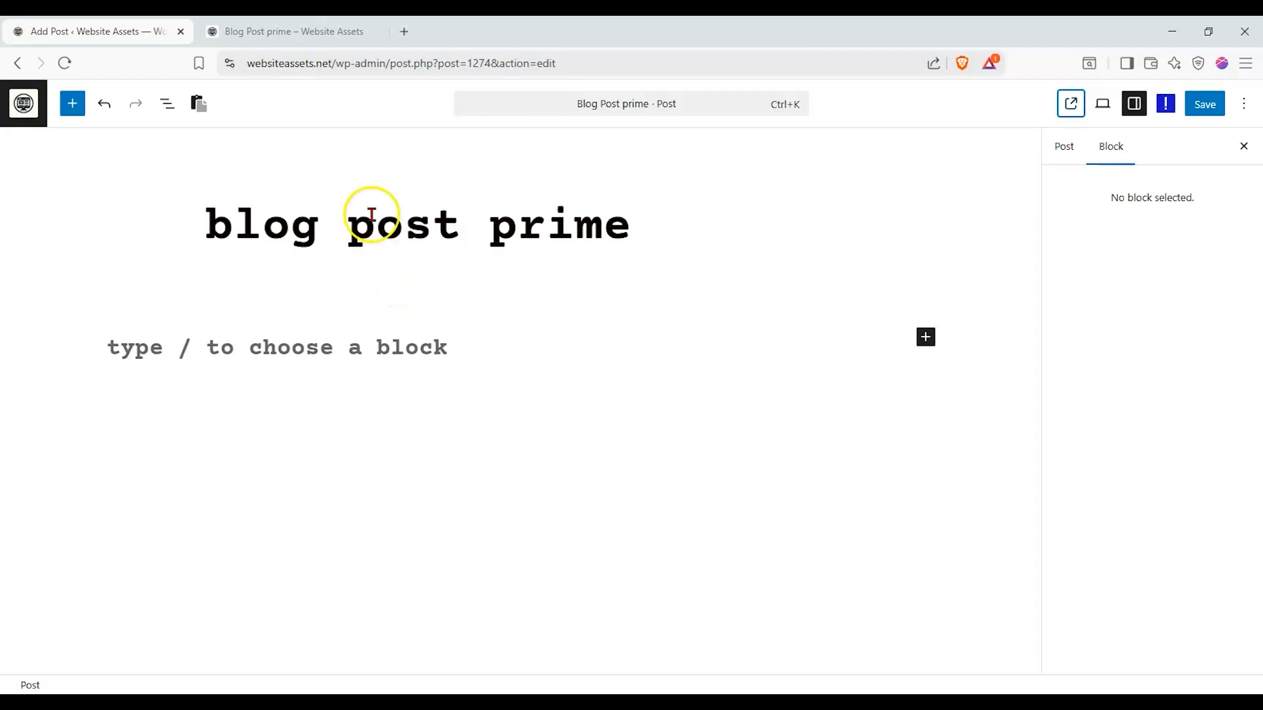
{"action": "left_click", "coordinate": [168, 105]}
{"action": "left_click", "coordinate": [87, 147]}
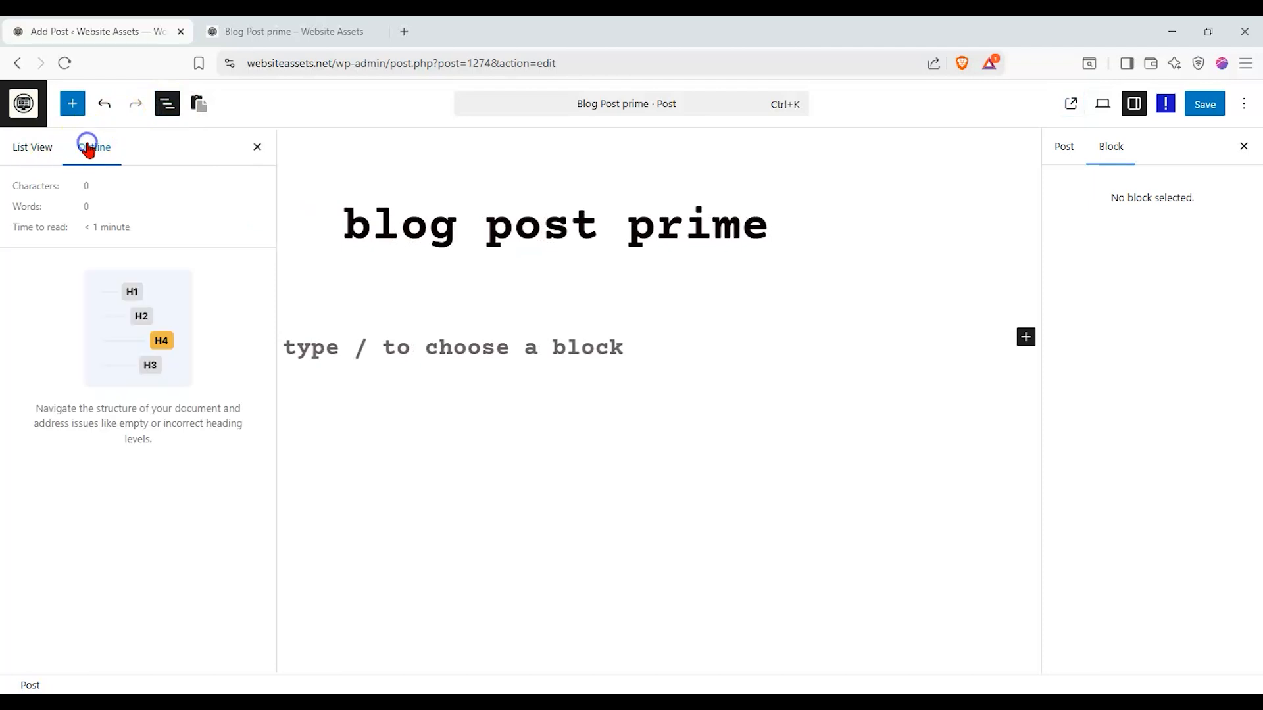
{"action": "left_click", "coordinate": [37, 149]}
{"action": "left_click", "coordinate": [73, 162]}
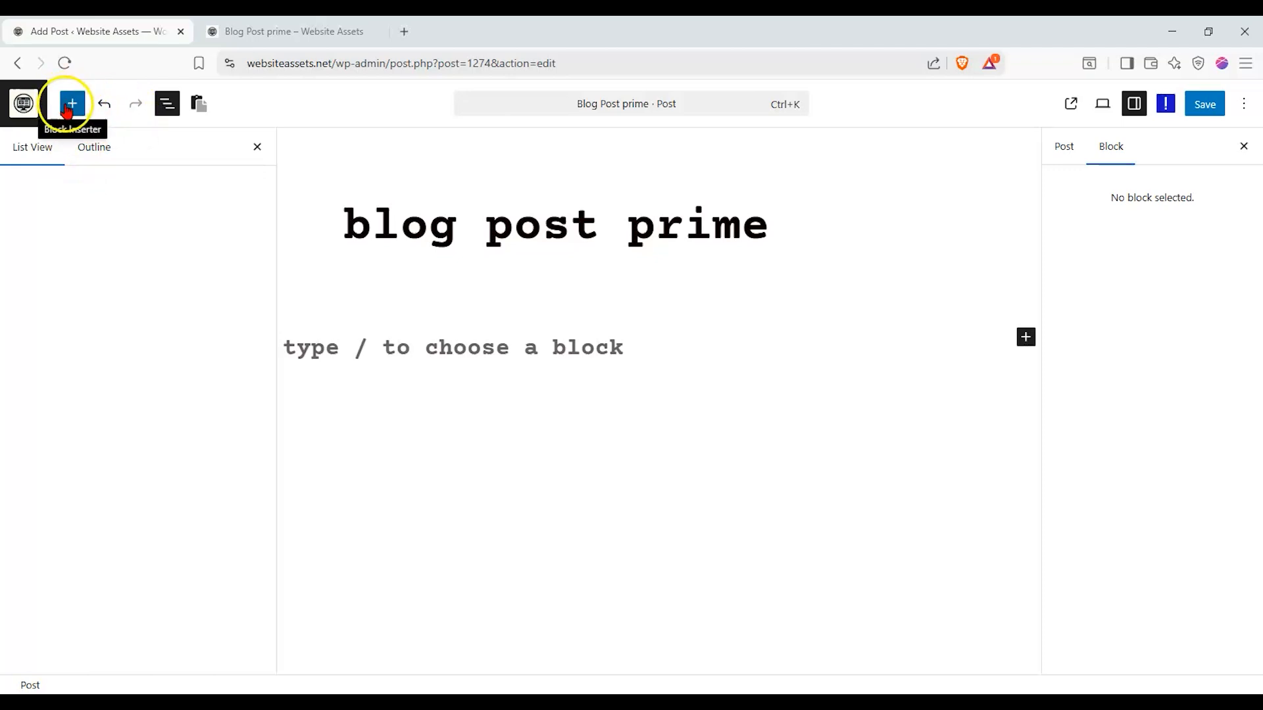
Step: Search the block inserter for "hea" and add a standard Heading block with a Nexter Heading block below it
{"action": "left_click", "coordinate": [69, 109]}
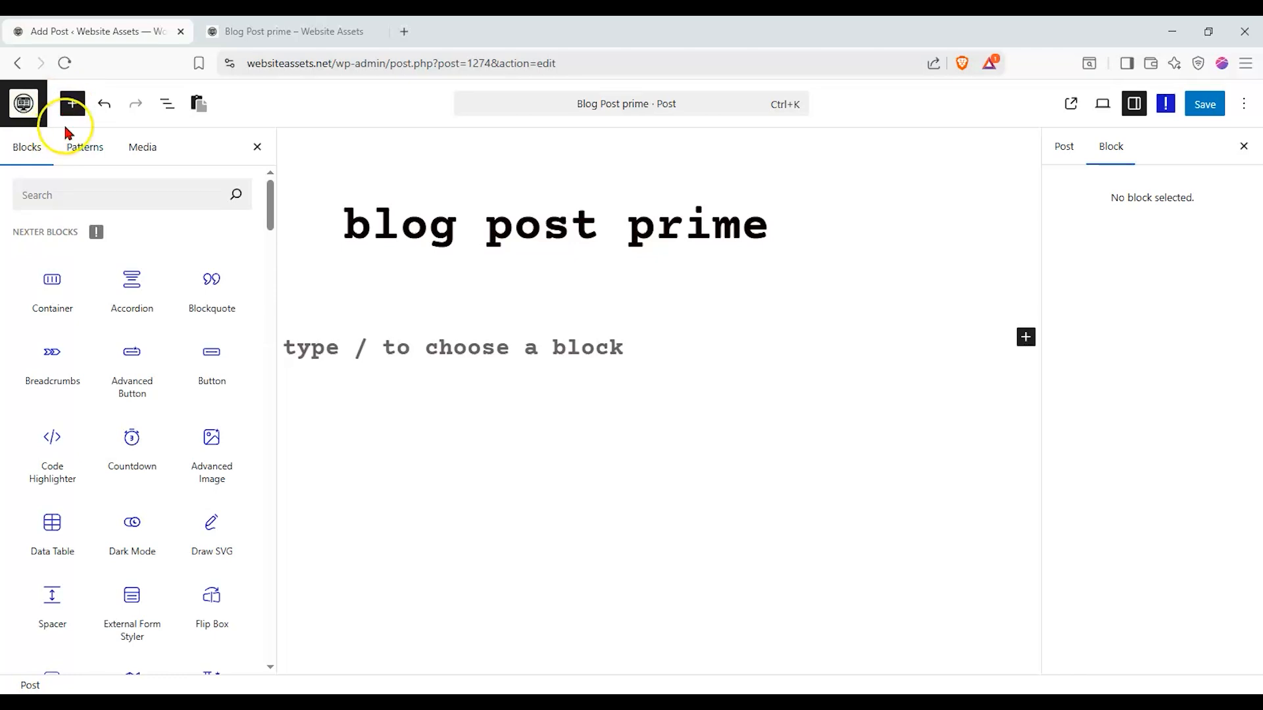
{"action": "left_click", "coordinate": [202, 199]}
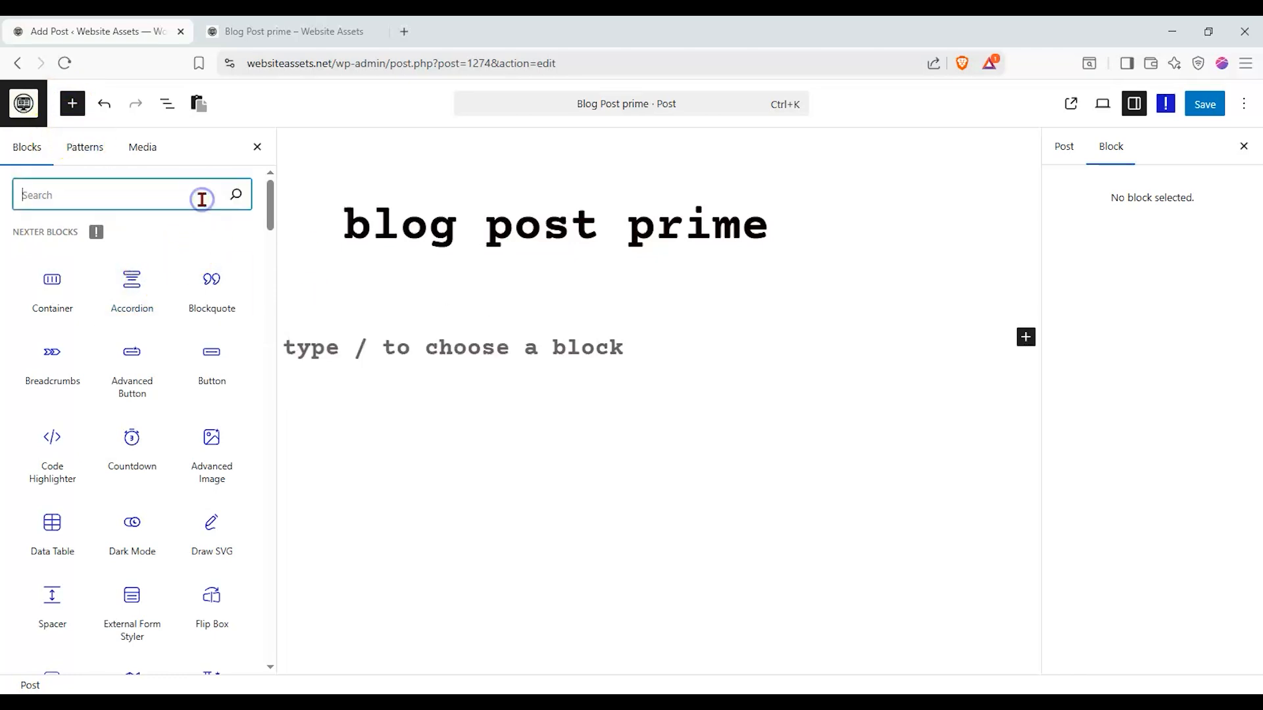
{"action": "type", "text": "hea"}
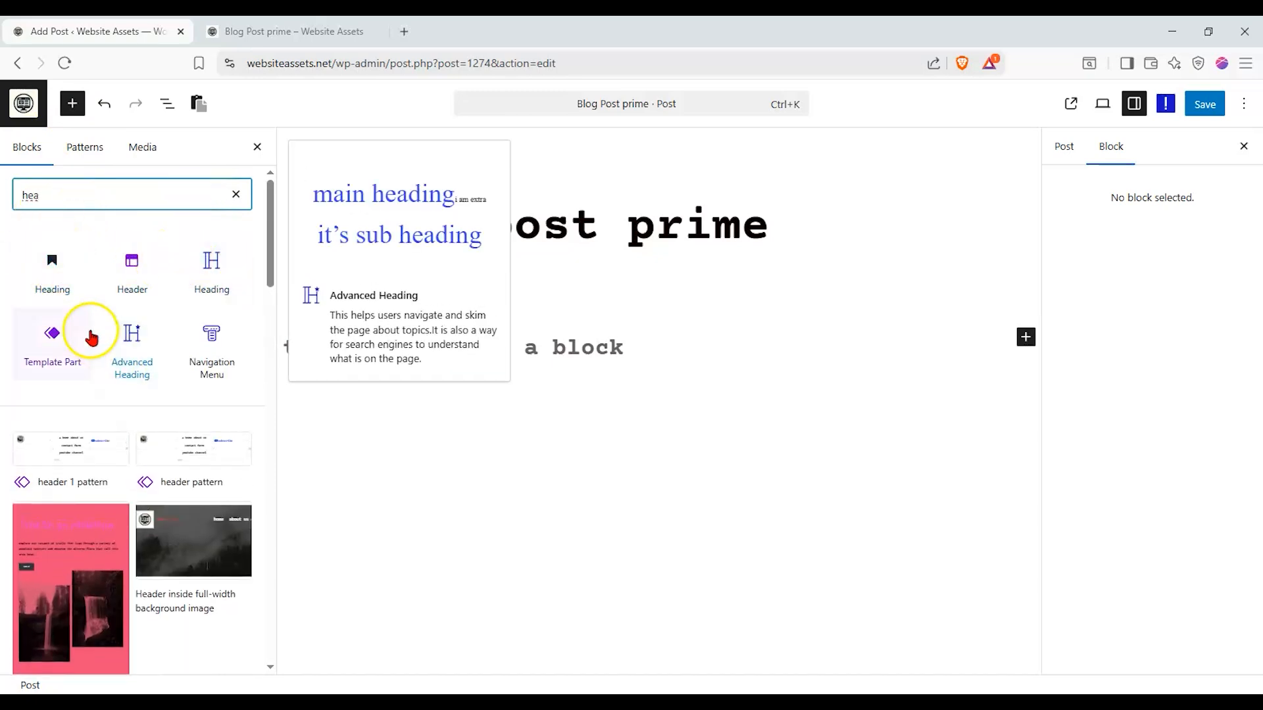
{"action": "left_click_drag", "start_coordinate": [45, 268], "coordinate": [487, 327]}
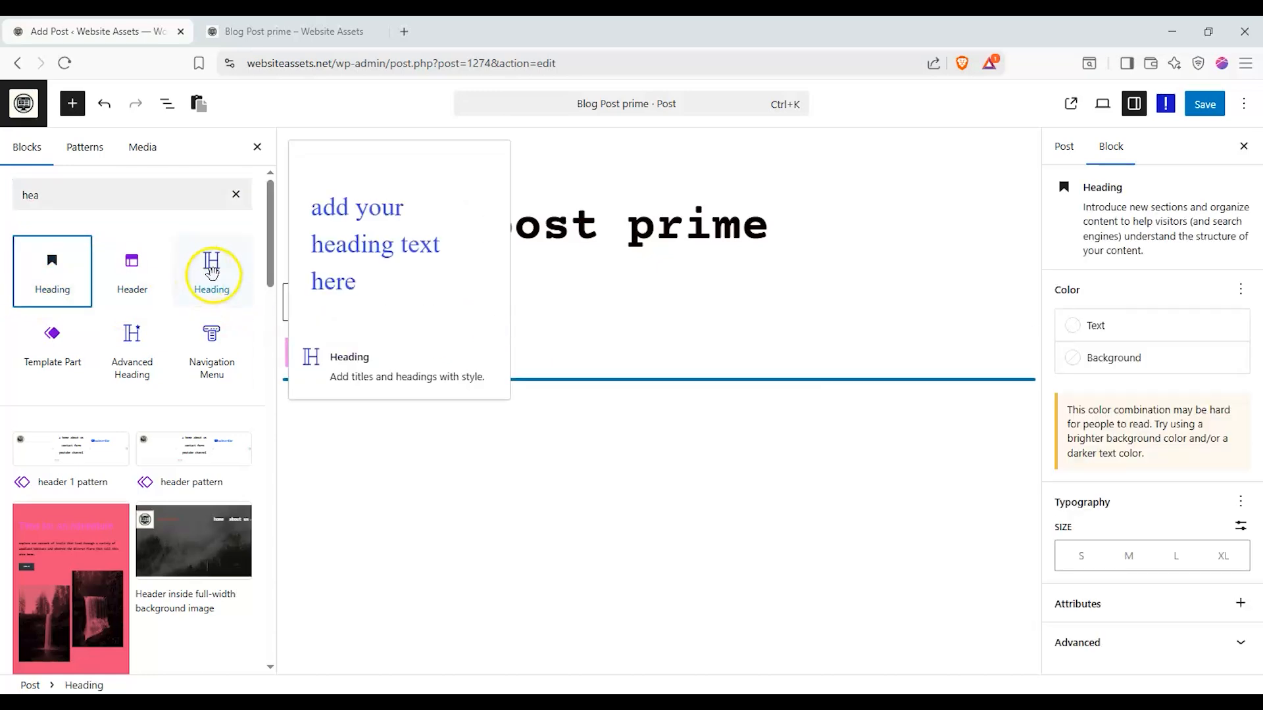
{"action": "left_click_drag", "start_coordinate": [210, 270], "coordinate": [391, 427]}
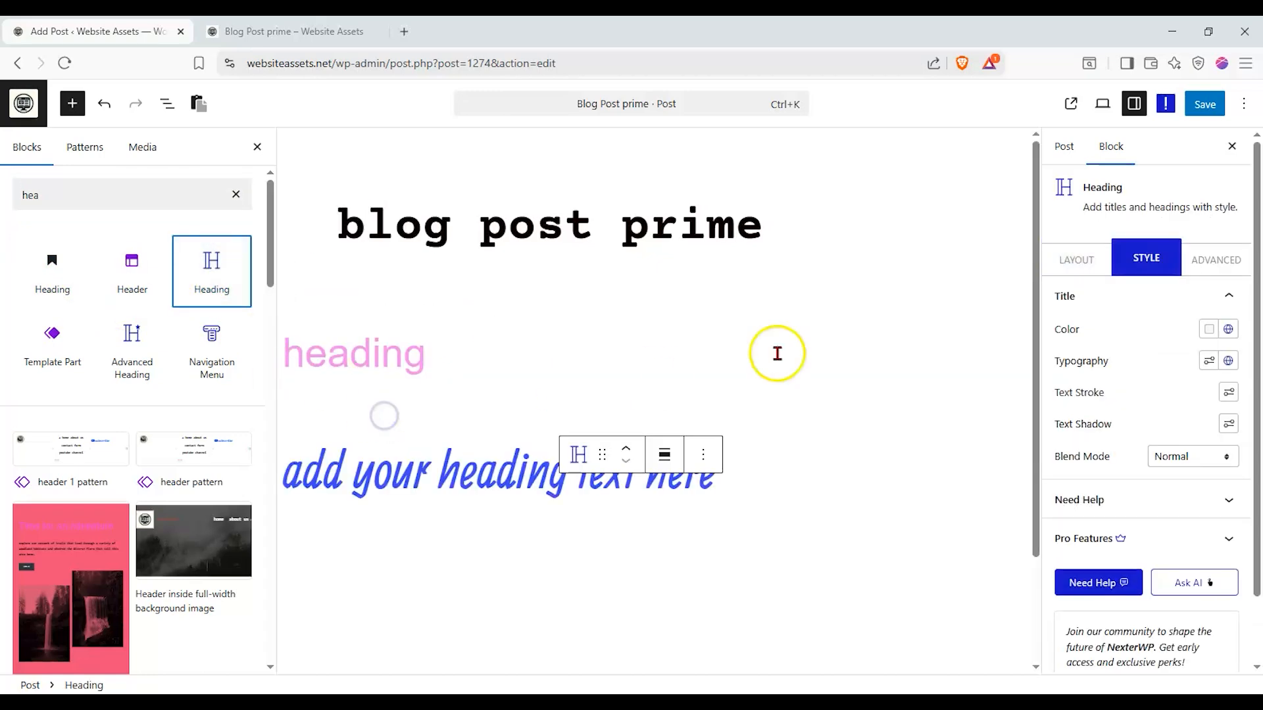
Step: Clear the block search and browse the available Nexter blocks in the inserter
{"action": "left_click", "coordinate": [236, 194]}
{"action": "left_click_drag", "start_coordinate": [273, 206], "coordinate": [290, 155]}
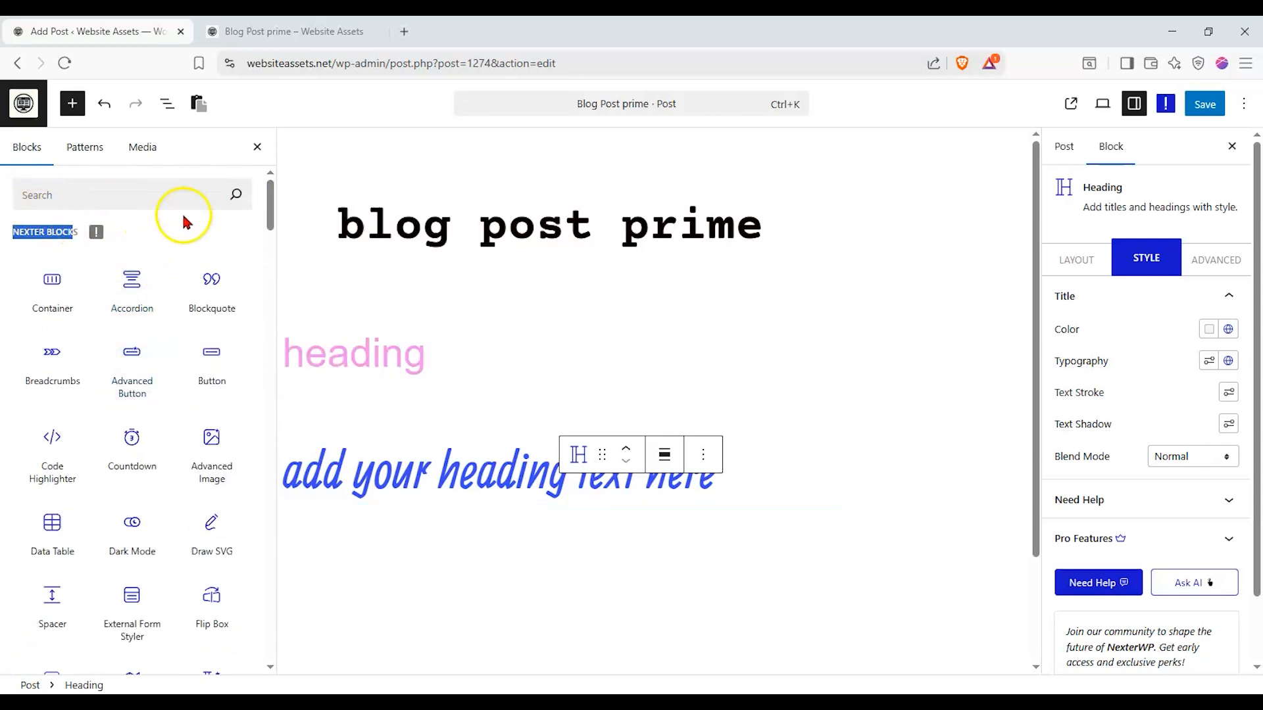
{"action": "left_click_drag", "start_coordinate": [261, 208], "coordinate": [270, 244]}
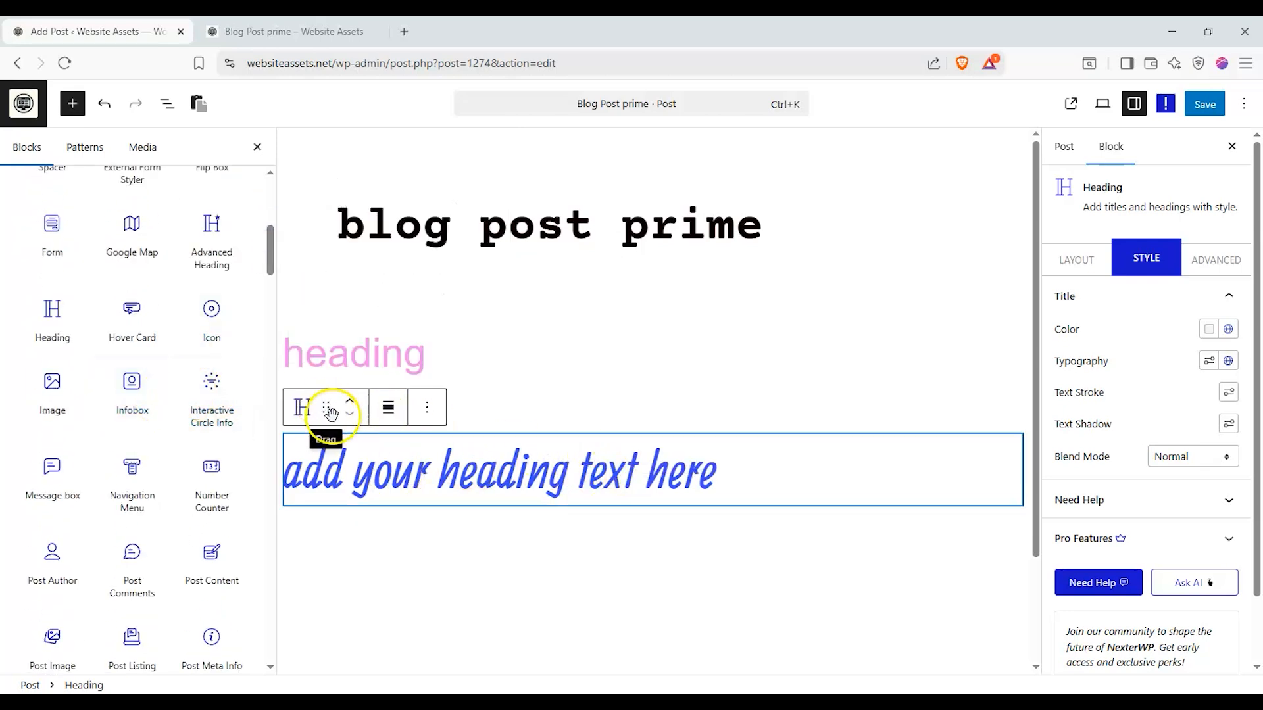
Step: Move the Nexter Heading block above the standard Heading block and check the block order in the List View
{"action": "left_click_drag", "start_coordinate": [325, 411], "coordinate": [326, 343]}
{"action": "left_click", "coordinate": [349, 340]}
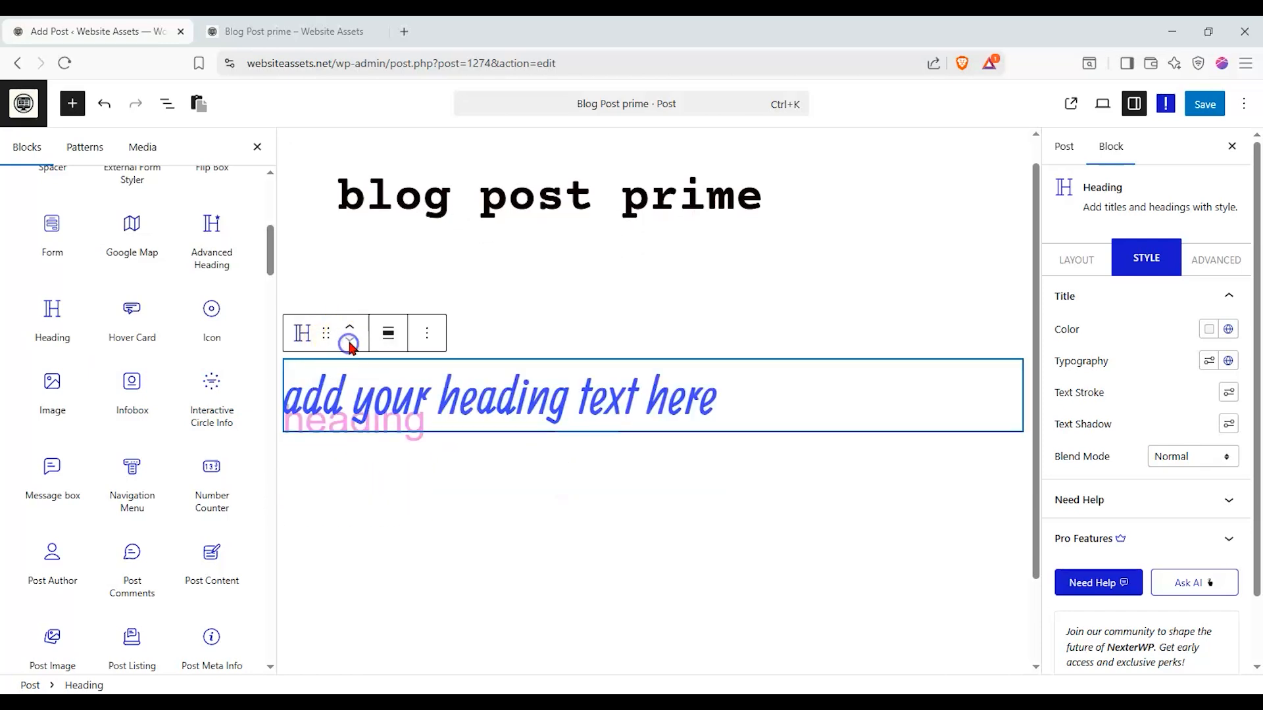
{"action": "left_click", "coordinate": [351, 327]}
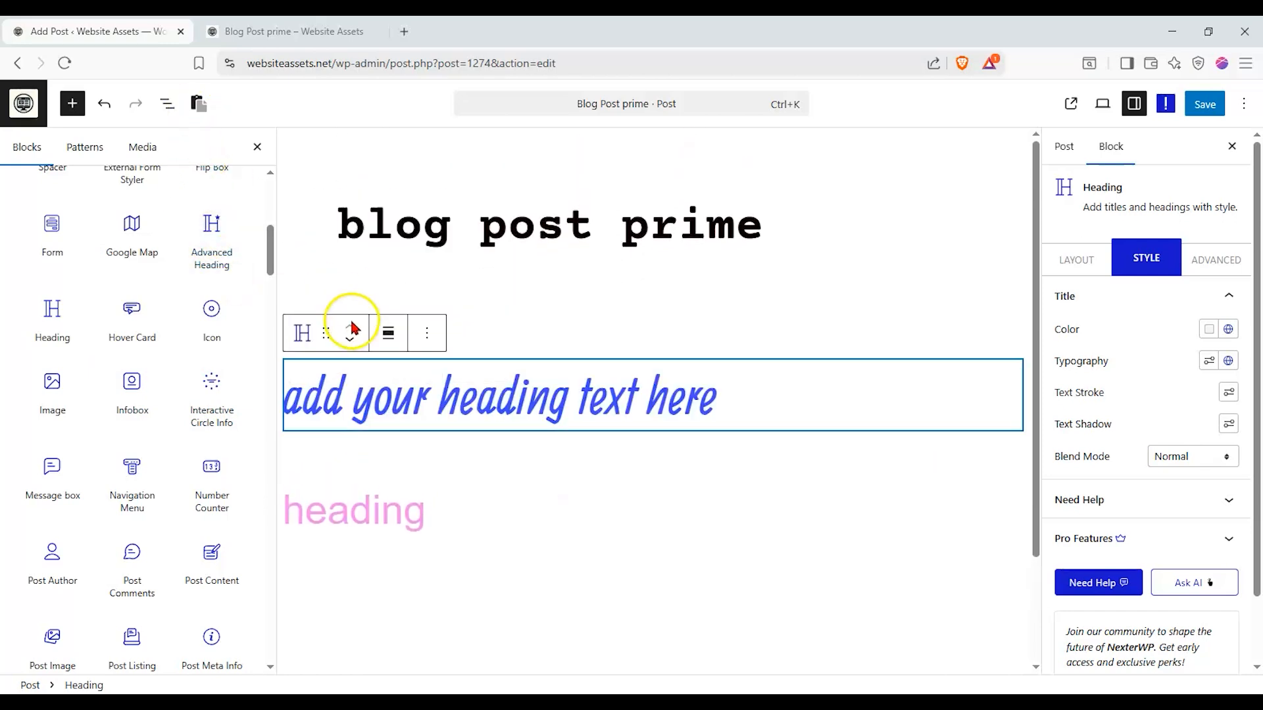
{"action": "left_click", "coordinate": [167, 104]}
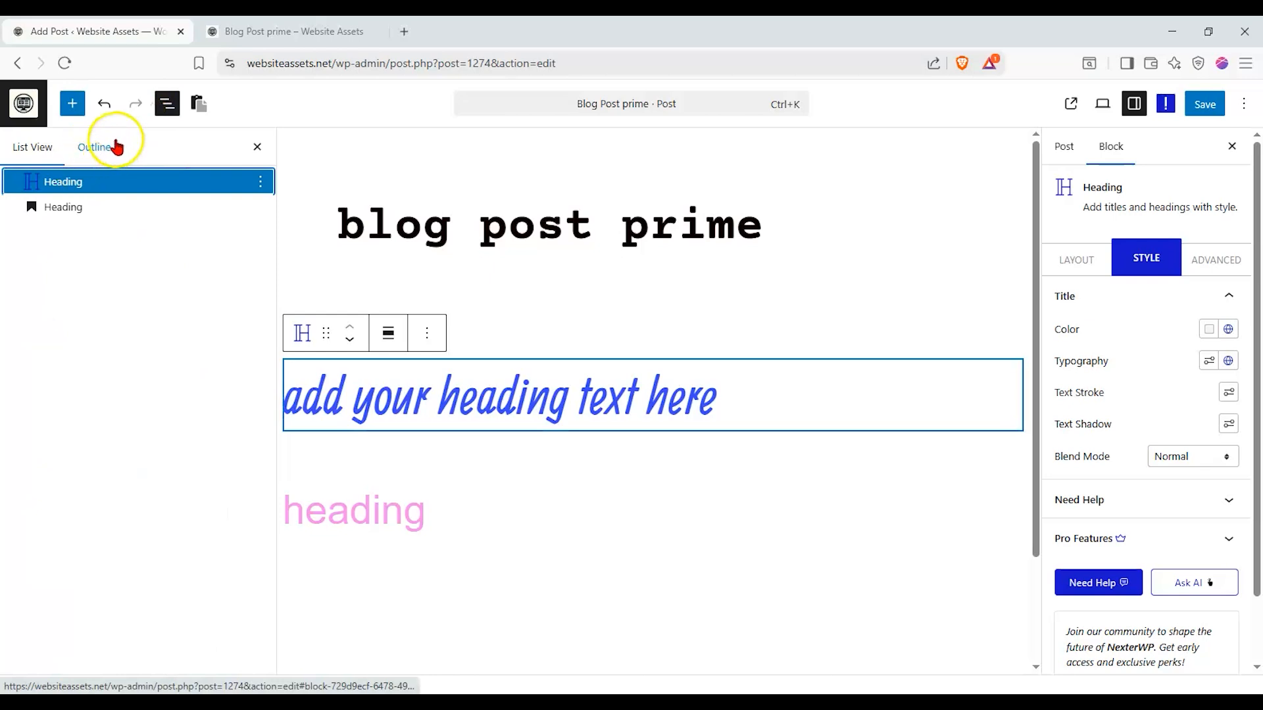
{"action": "left_click_drag", "start_coordinate": [67, 177], "coordinate": [79, 208]}
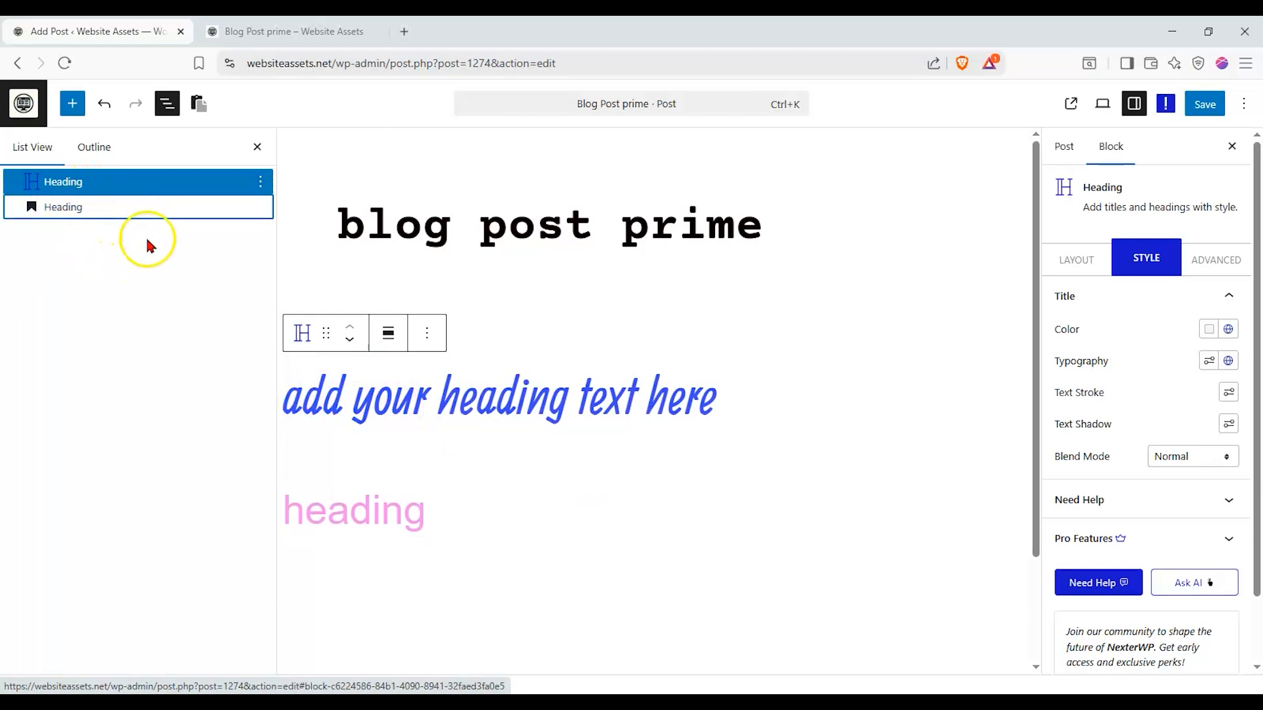
Step: Move the standard Heading block above the Nexter Heading and set its text to Theme Color 4 and background to Theme Color 1
{"action": "left_click_drag", "start_coordinate": [99, 209], "coordinate": [99, 170]}
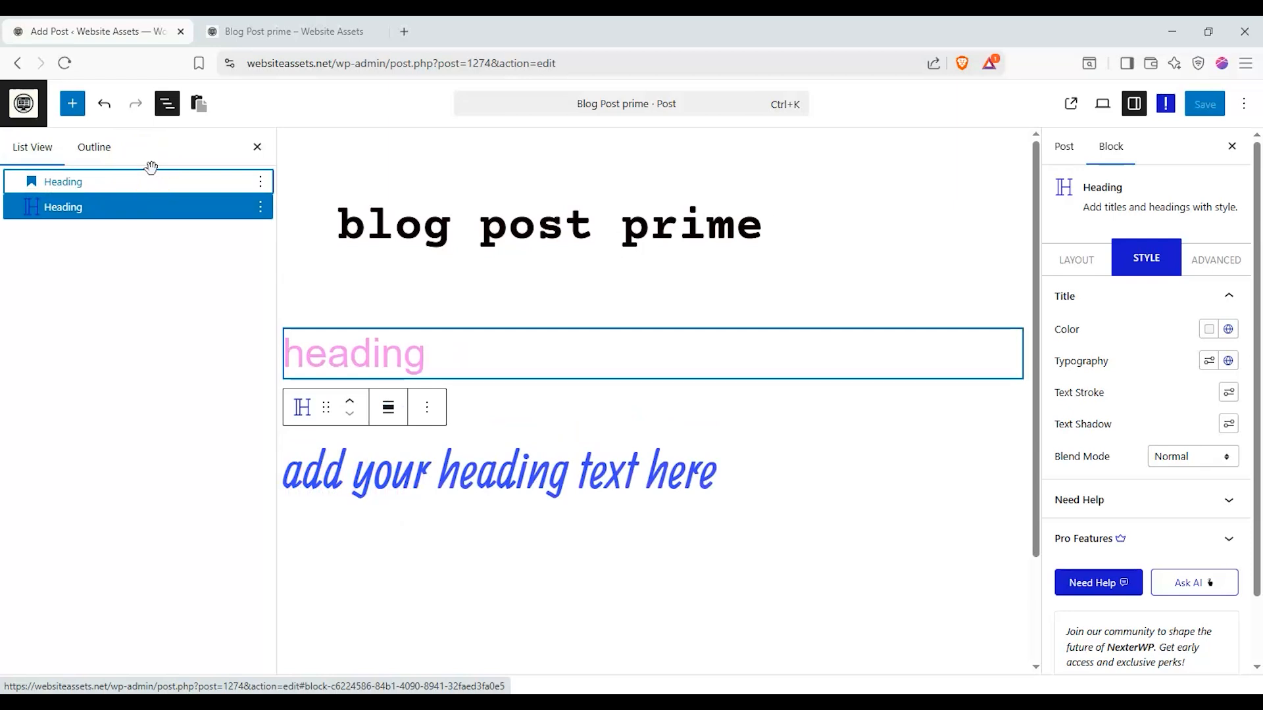
{"action": "left_click", "coordinate": [150, 187]}
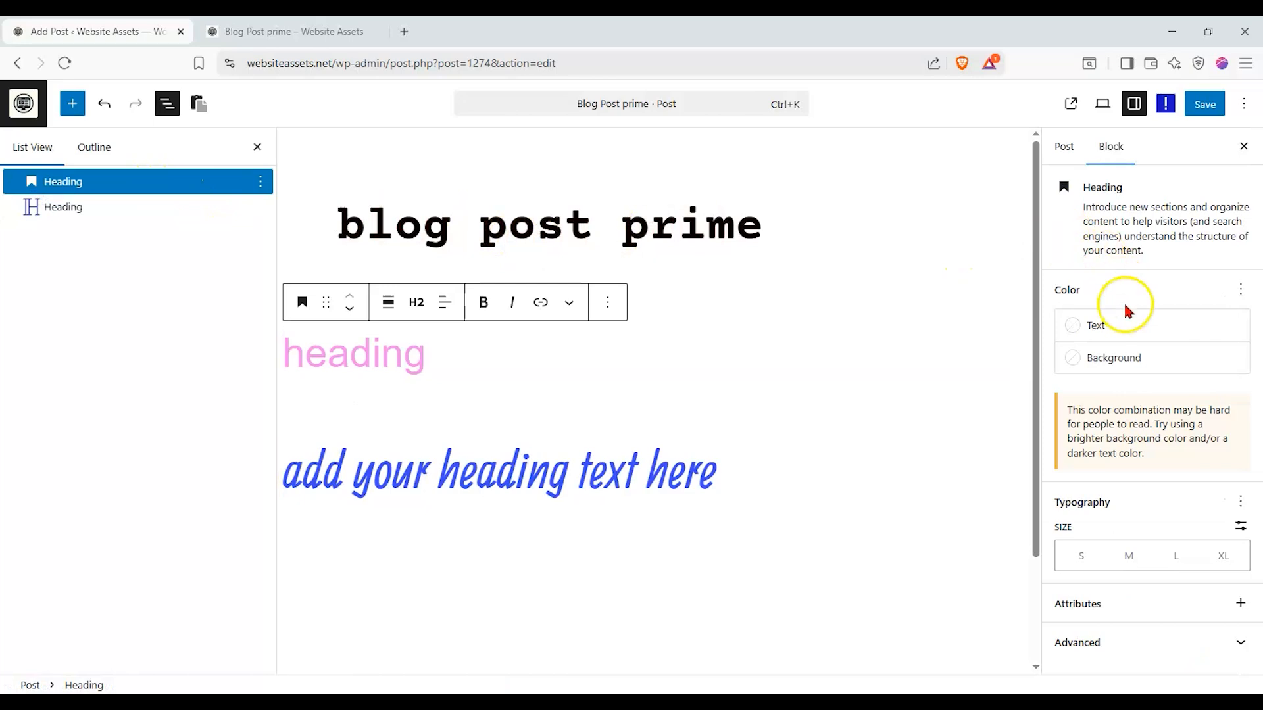
{"action": "left_click", "coordinate": [1118, 325]}
{"action": "left_click", "coordinate": [925, 468]}
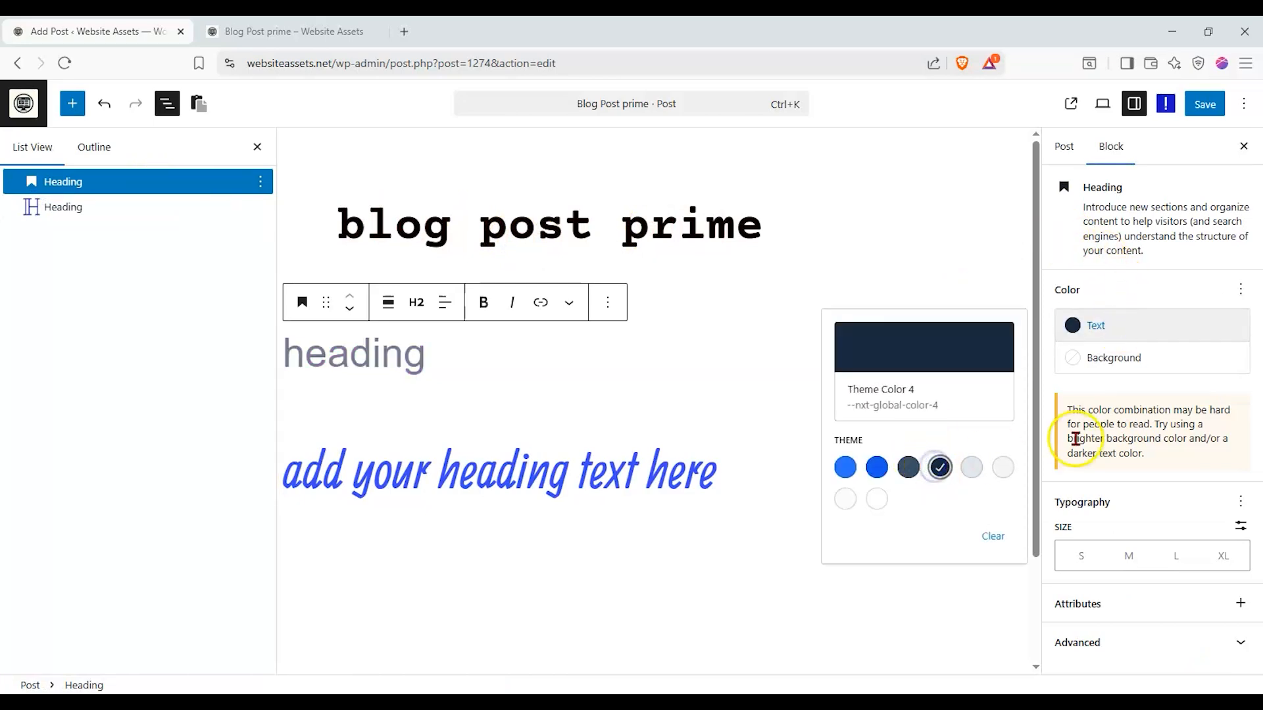
{"action": "left_click", "coordinate": [1090, 362]}
{"action": "left_click", "coordinate": [850, 532]}
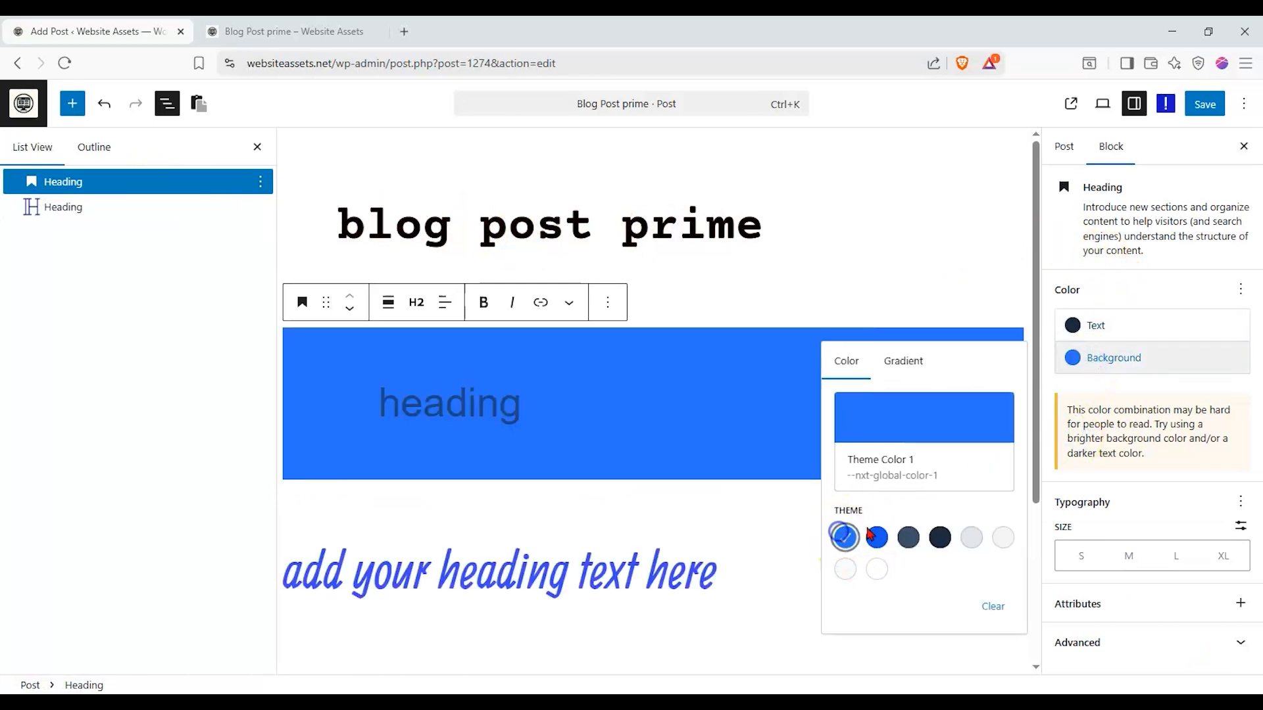
Step: Set the standard Heading block's typography size to Extra Large
{"action": "left_click", "coordinate": [1107, 451]}
{"action": "left_click", "coordinate": [1176, 556]}
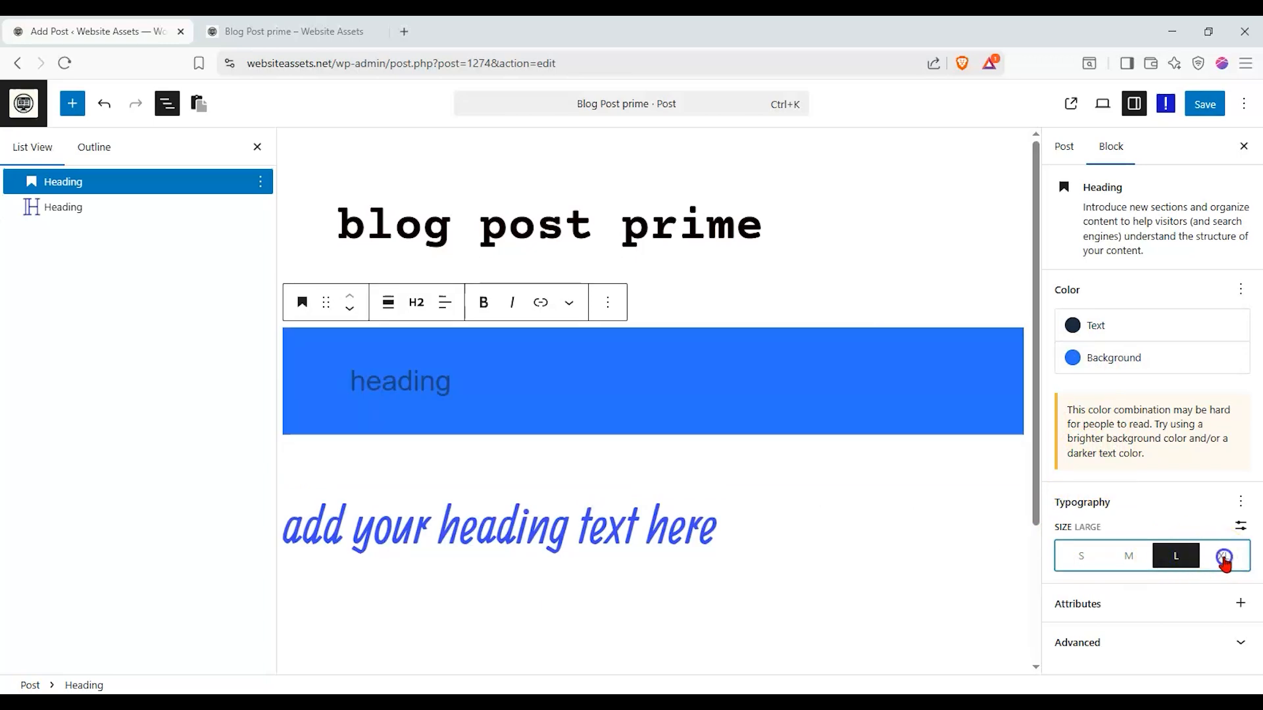
{"action": "left_click", "coordinate": [1223, 555]}
{"action": "left_click", "coordinate": [1241, 526]}
{"action": "left_click", "coordinate": [1240, 526]}
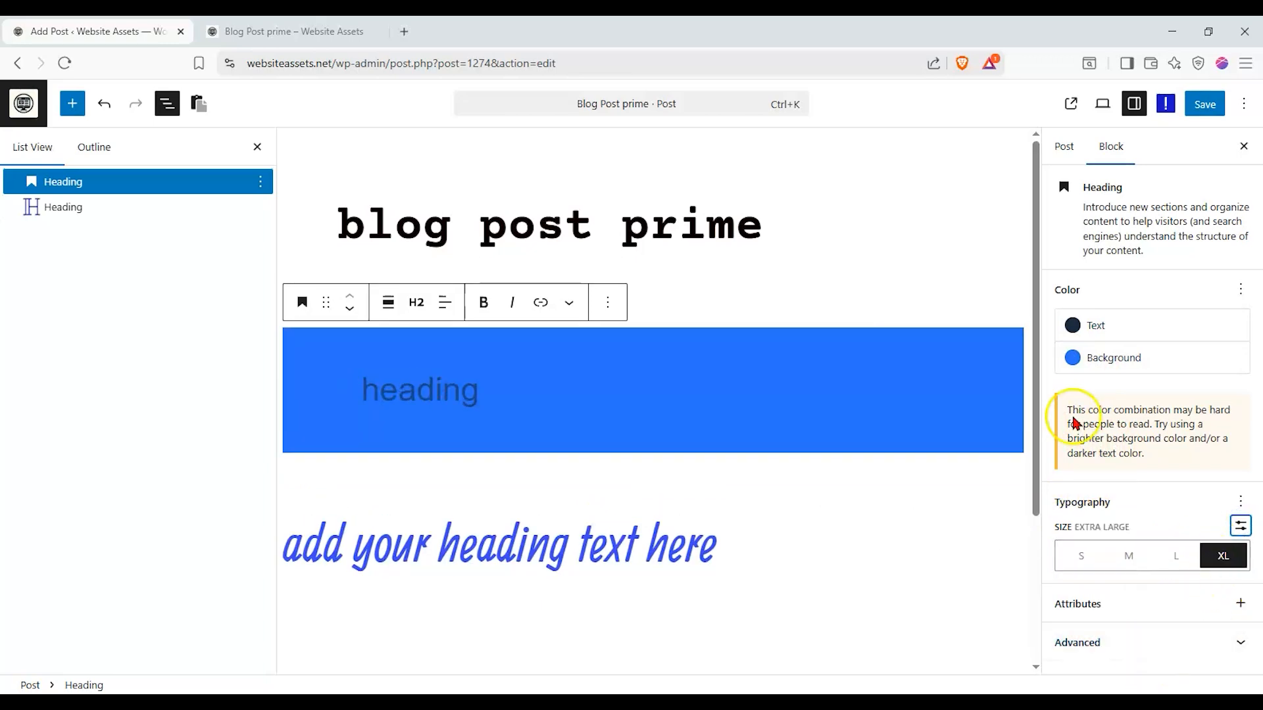
Step: Examine the Nexter Heading block's layout, style and advanced settings
{"action": "left_click", "coordinate": [150, 210]}
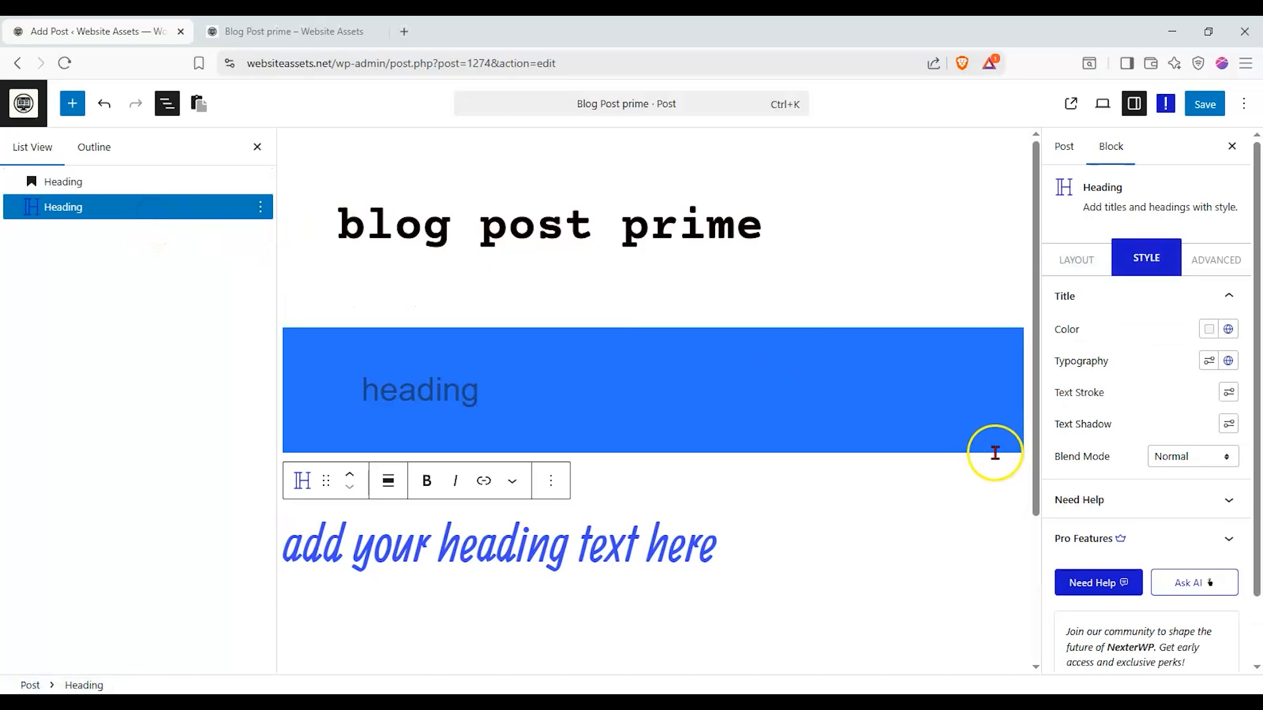
{"action": "left_click", "coordinate": [1105, 254]}
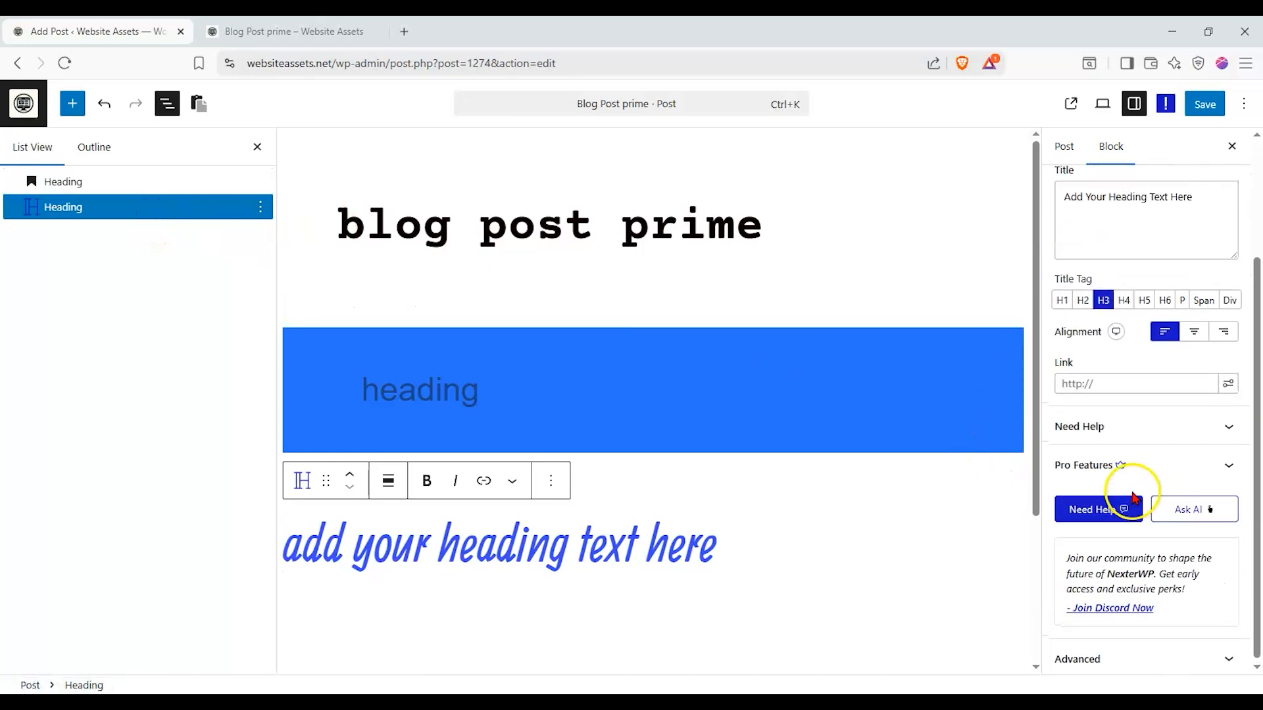
{"action": "left_click", "coordinate": [1146, 260]}
{"action": "scroll", "coordinate": [1151, 417], "scroll_direction": "down", "scroll_amount": 1}
{"action": "left_click", "coordinate": [1217, 259]}
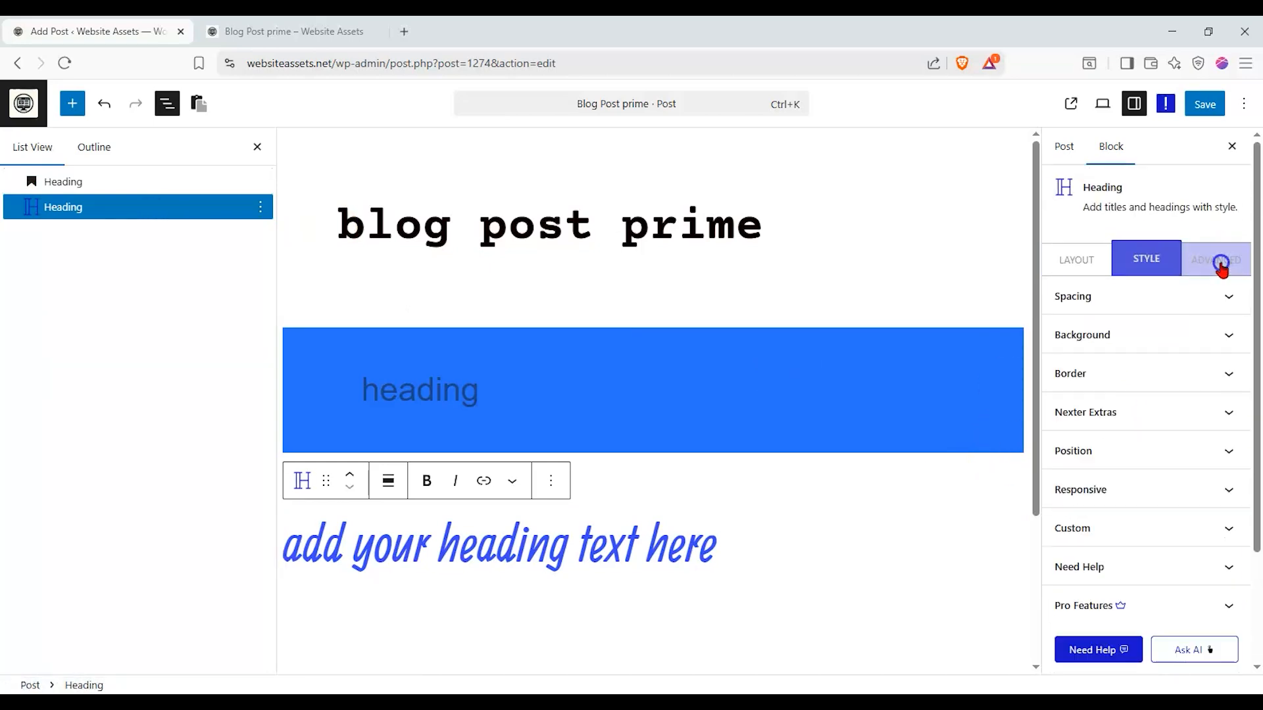
{"action": "scroll", "coordinate": [1167, 353], "scroll_direction": "down", "scroll_amount": 1}
{"action": "scroll", "coordinate": [1132, 303], "scroll_direction": "up", "scroll_amount": 1}
{"action": "left_click", "coordinate": [1100, 258]}
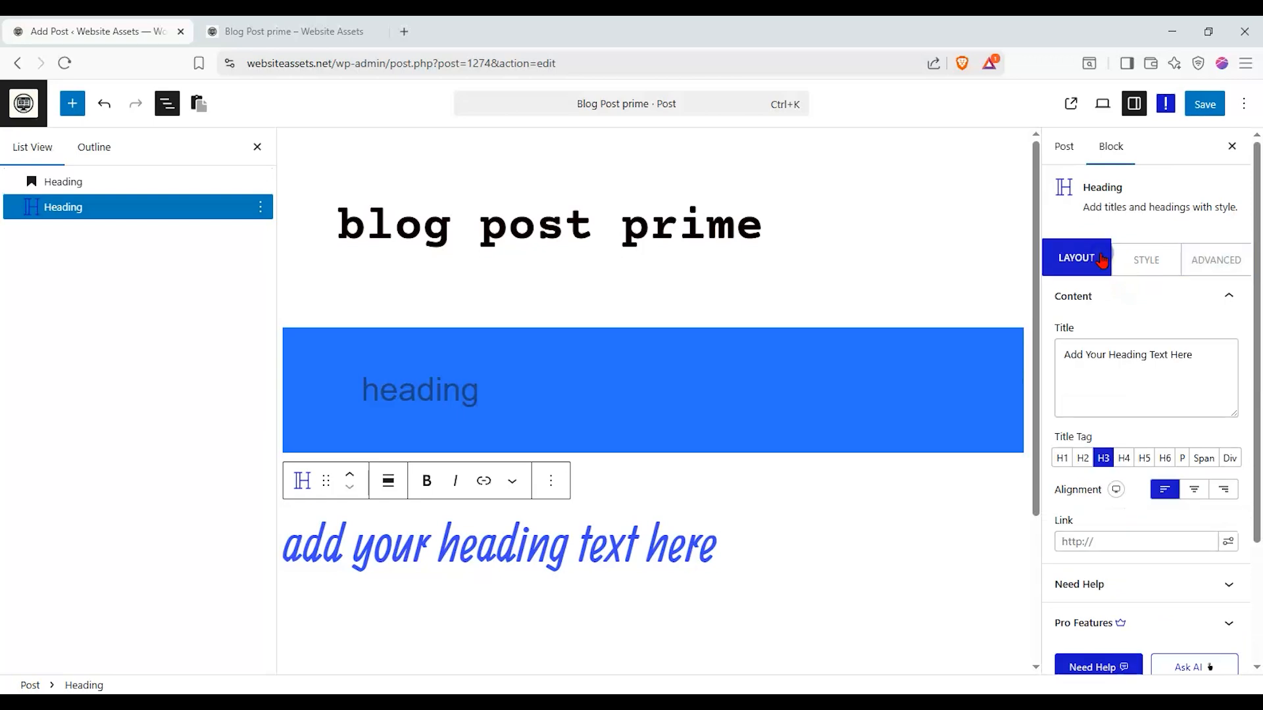
Step: Delete both the standard Heading block and the Nexter Heading block from the post
{"action": "left_click", "coordinate": [260, 187]}
{"action": "left_click", "coordinate": [290, 674]}
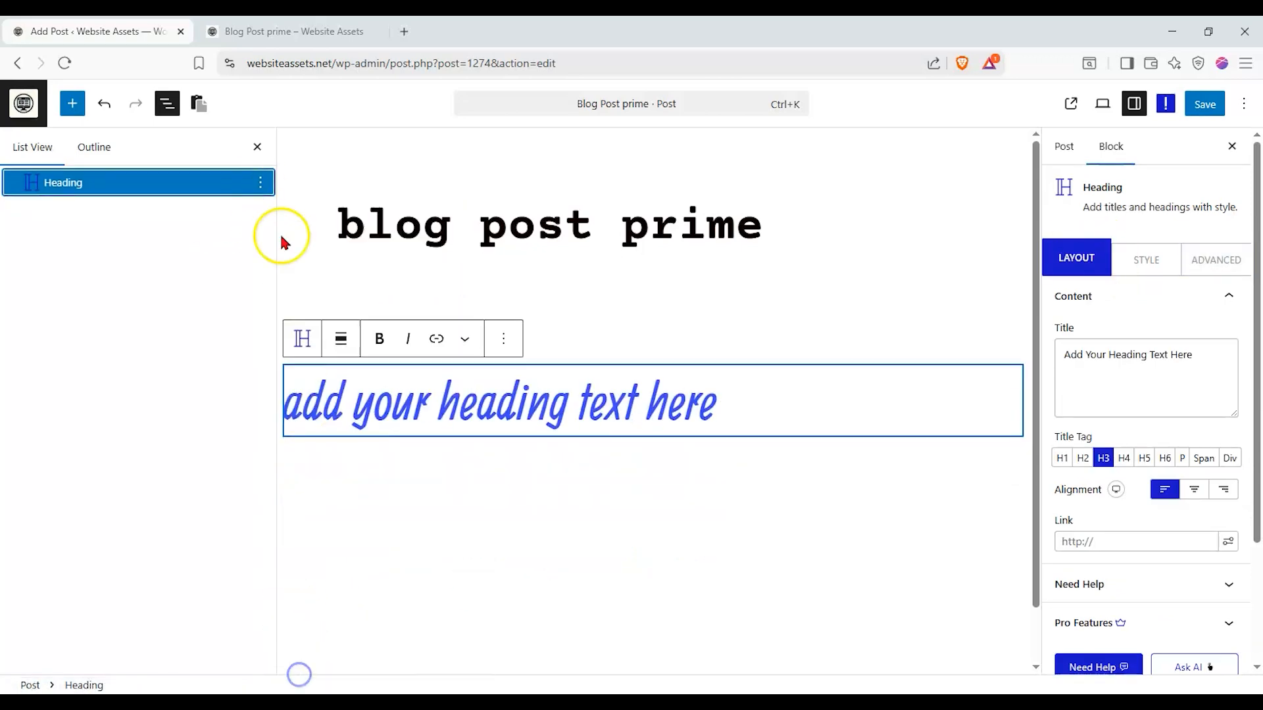
{"action": "left_click", "coordinate": [262, 186]}
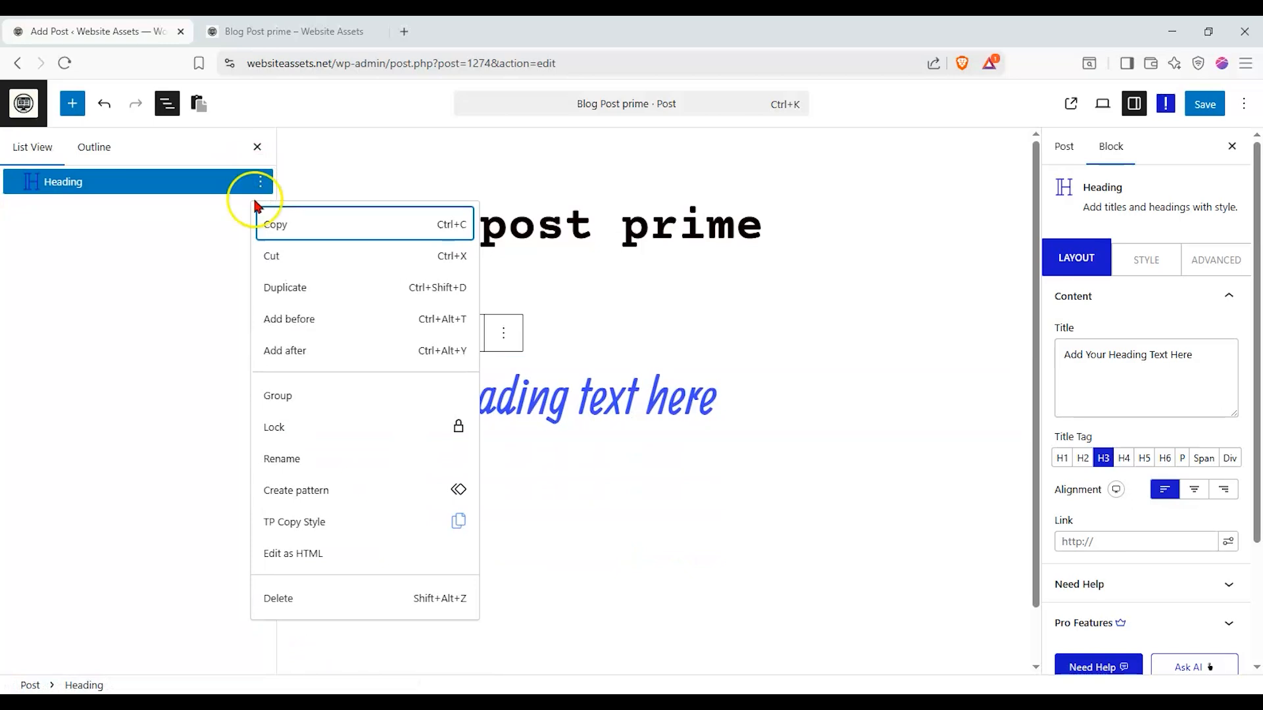
{"action": "left_click", "coordinate": [363, 600]}
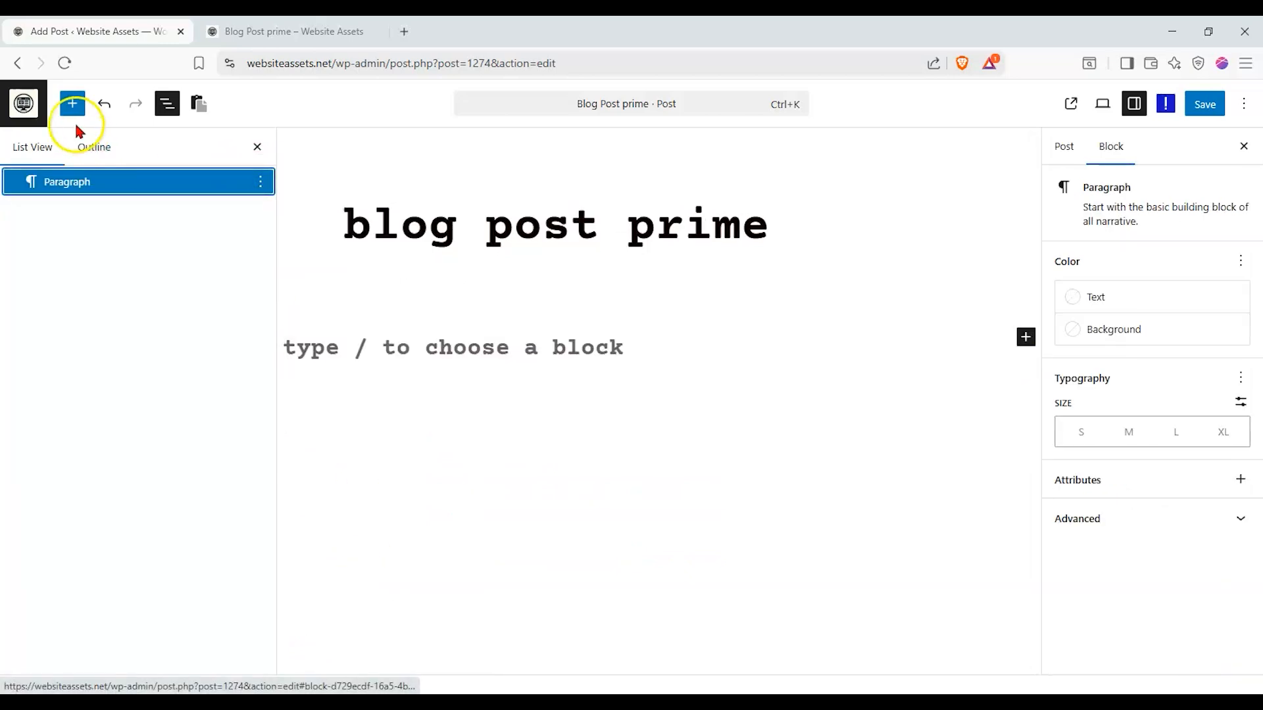
Step: Try a Nexter Container block with the Flexbox layout, view its structure options, and delete the container
{"action": "left_click", "coordinate": [73, 103]}
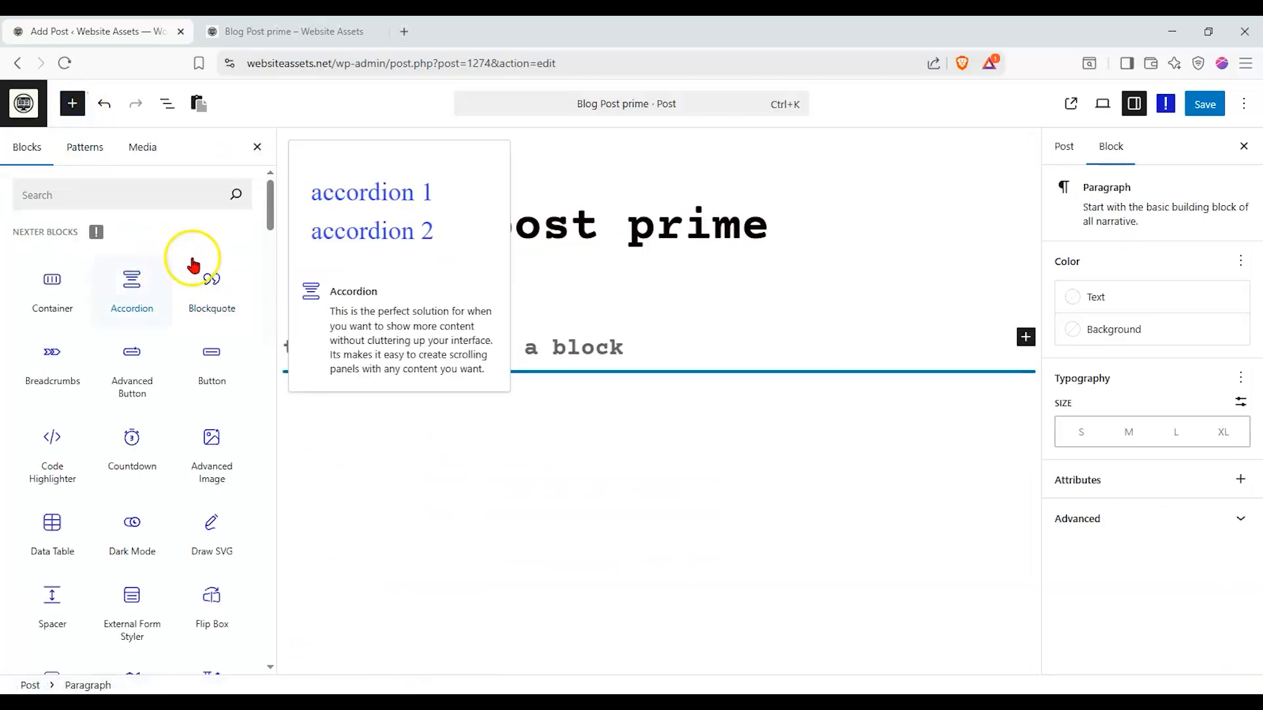
{"action": "left_click_drag", "start_coordinate": [48, 284], "coordinate": [411, 350]}
{"action": "left_click", "coordinate": [623, 413]}
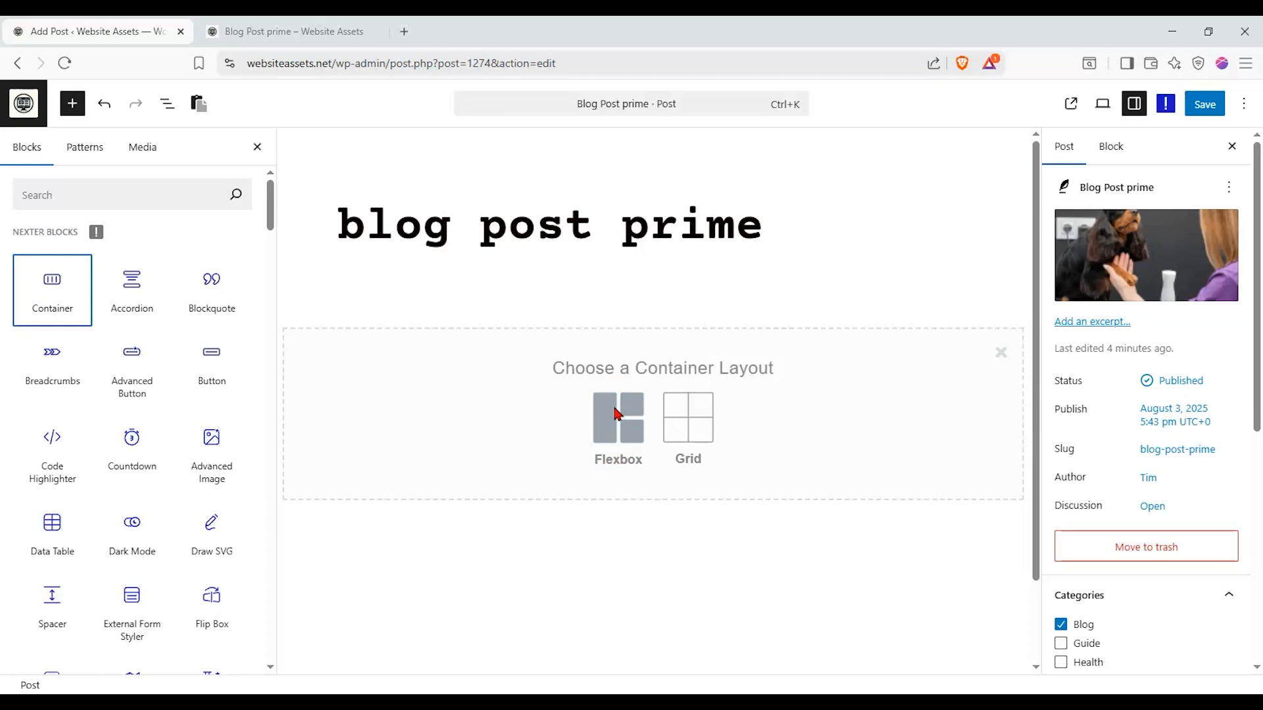
{"action": "left_click", "coordinate": [612, 417]}
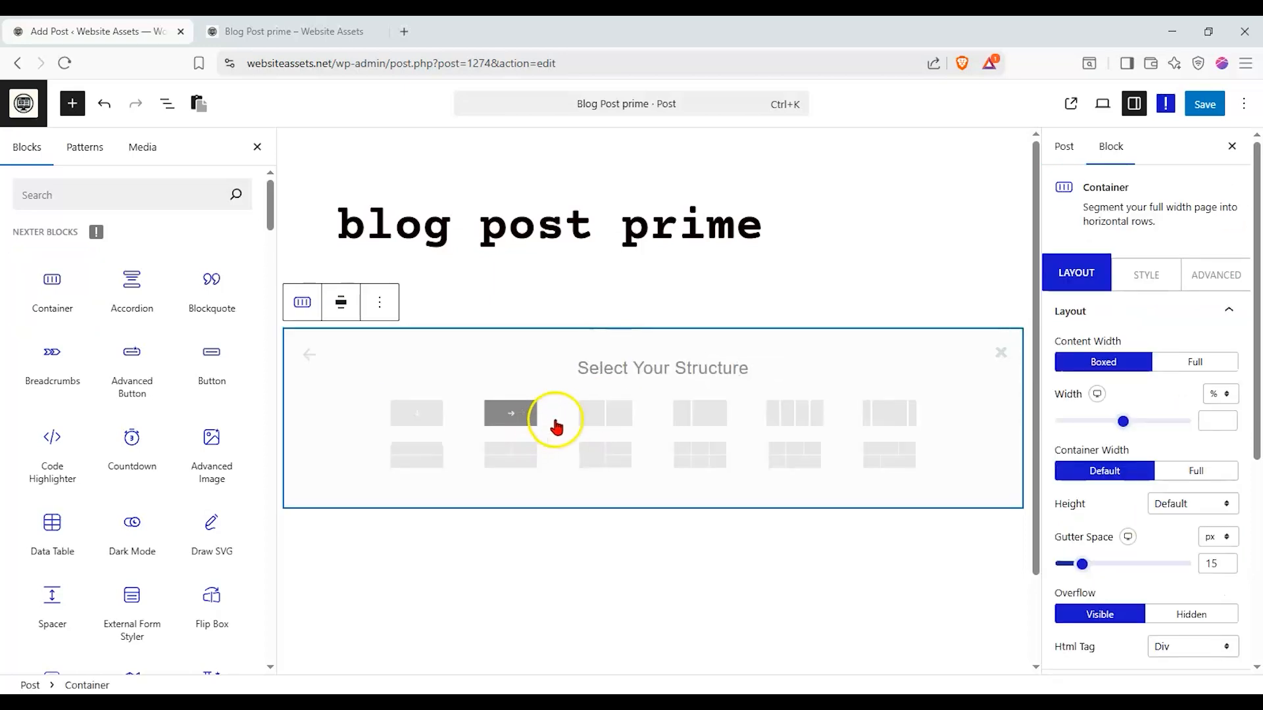
{"action": "left_click", "coordinate": [886, 428]}
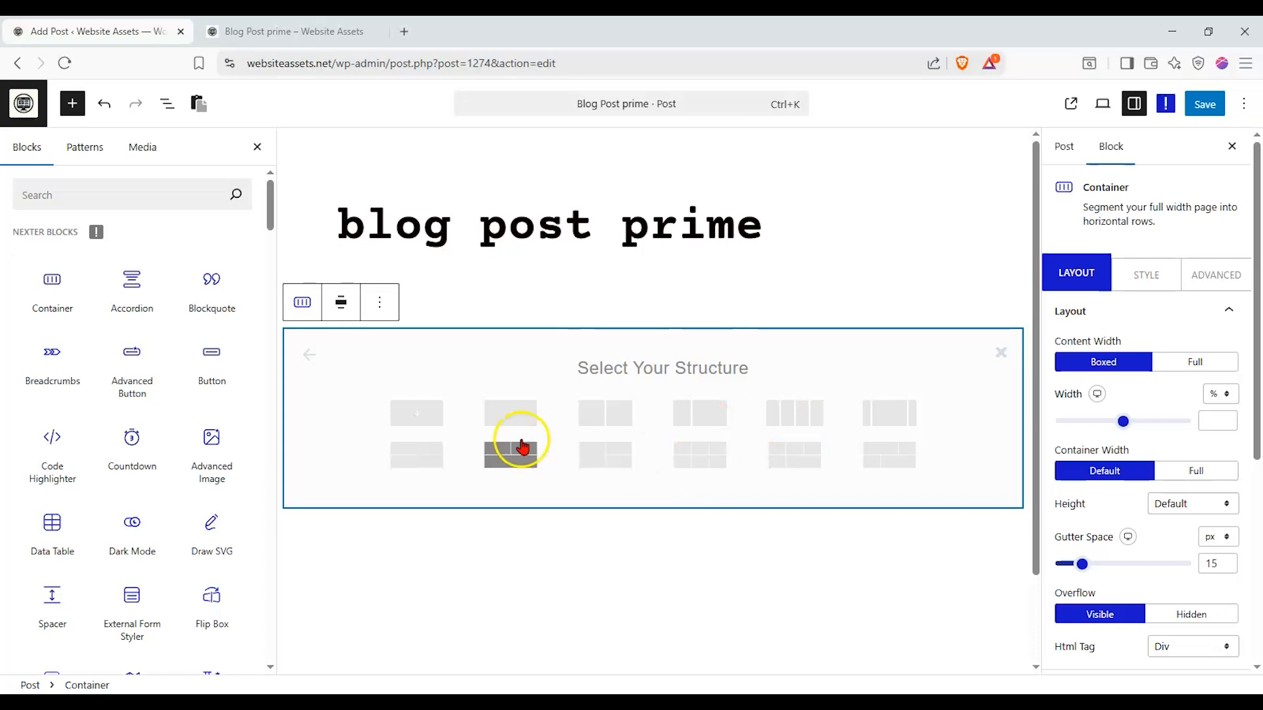
{"action": "left_click", "coordinate": [369, 302]}
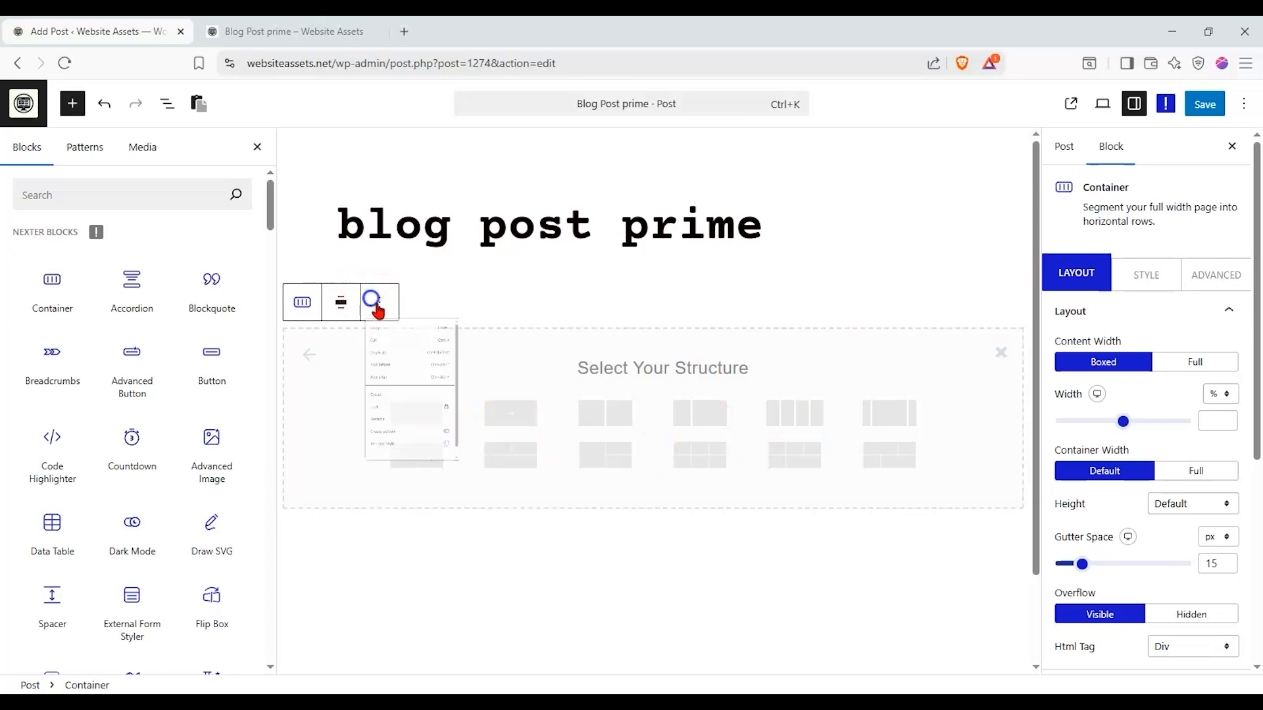
{"action": "left_click", "coordinate": [421, 673]}
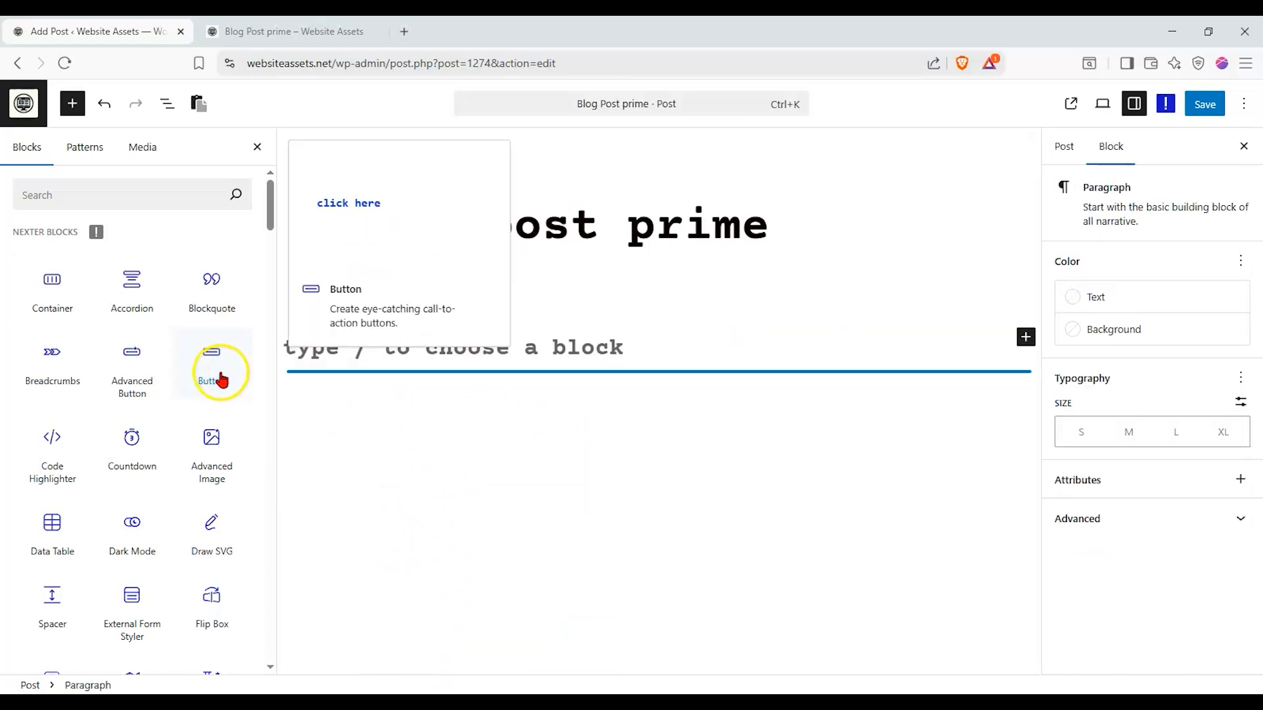
Step: Search the blocks for "head" and add a Nexter Heading block below the post title
{"action": "left_click", "coordinate": [131, 193]}
{"action": "type", "text": "h"}
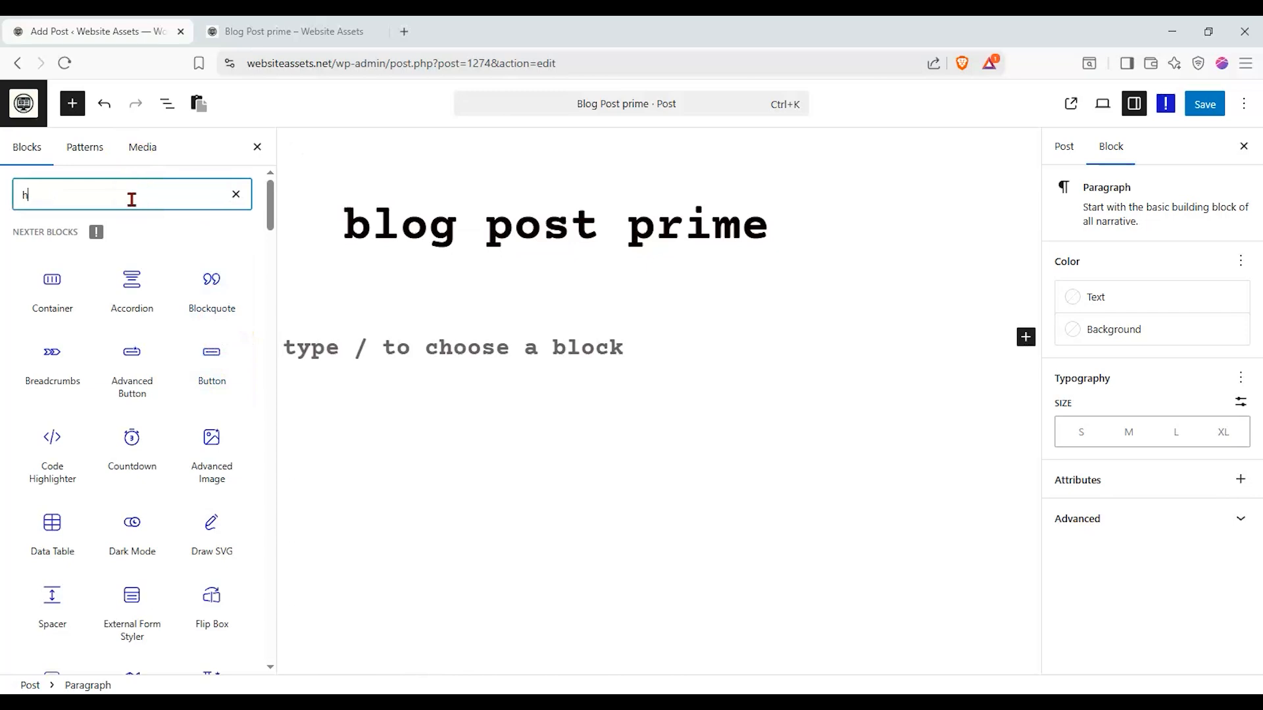
{"action": "type", "text": "ead"}
{"action": "left_click_drag", "start_coordinate": [209, 260], "coordinate": [457, 337]}
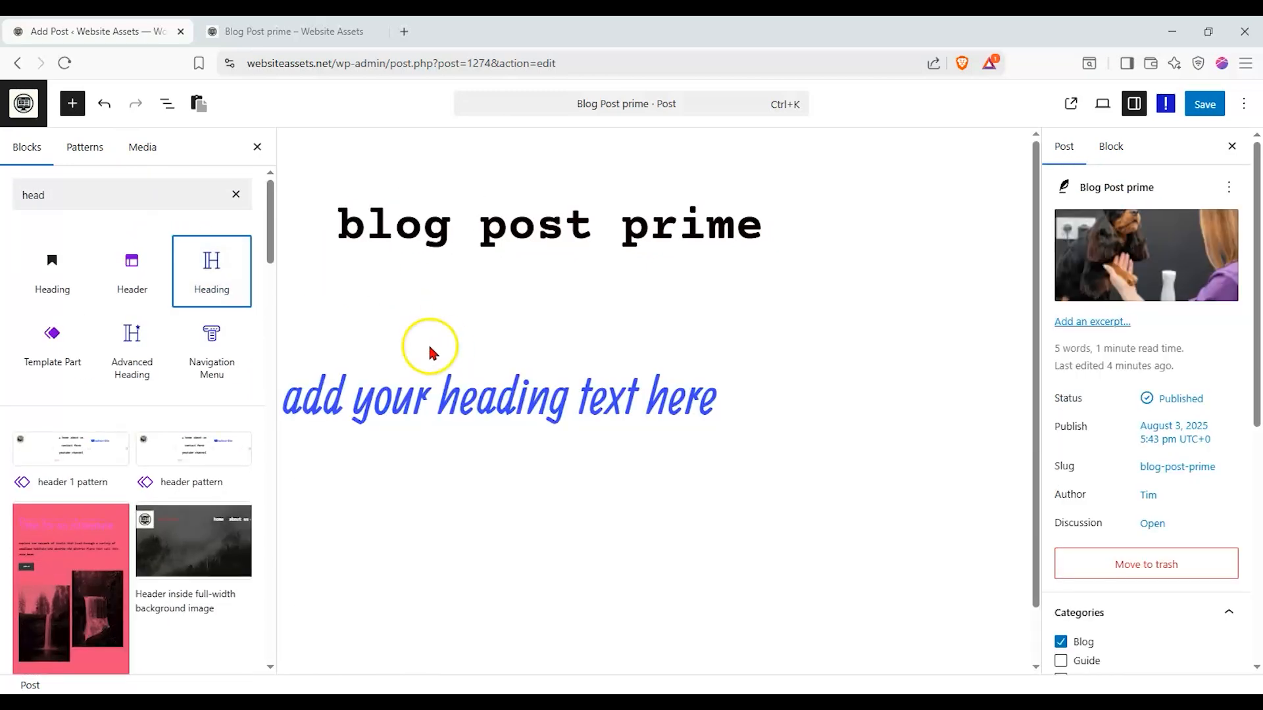
{"action": "left_click", "coordinate": [533, 369]}
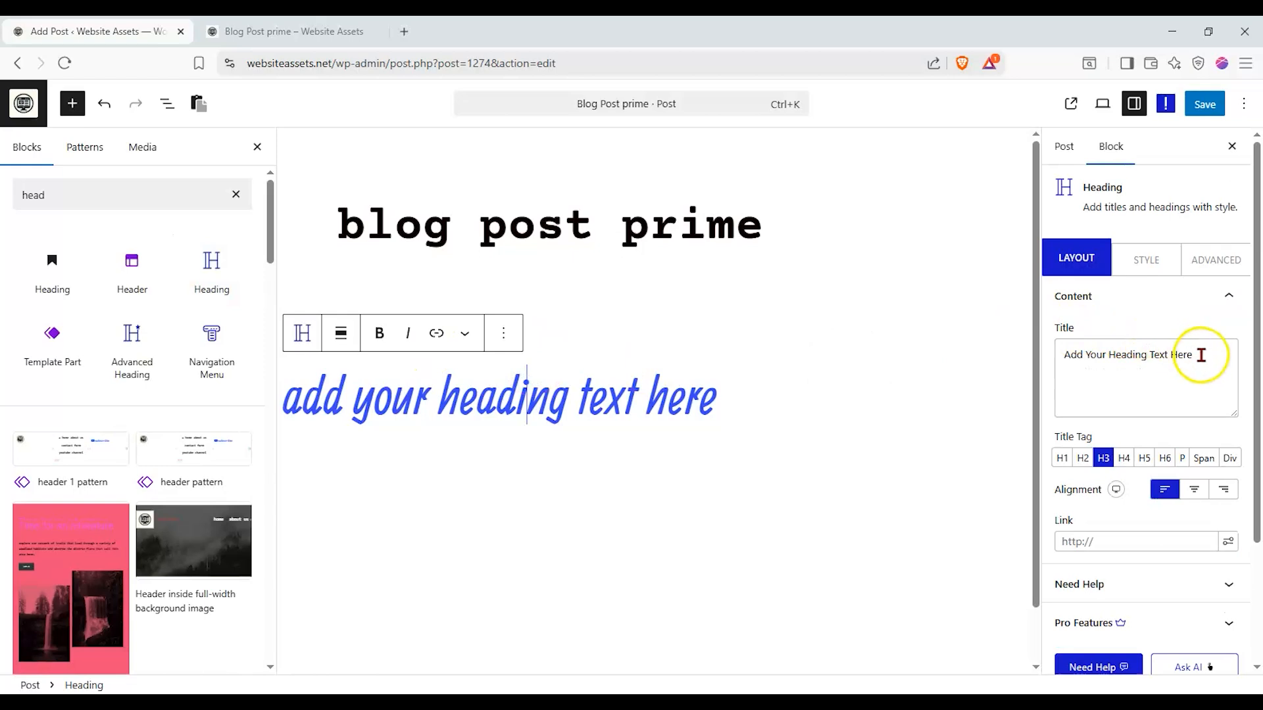
Step: Replace the Nexter Heading block's title text with "This is our test heading."
{"action": "left_click_drag", "start_coordinate": [1195, 357], "coordinate": [1001, 335]}
{"action": "type", "text": "Thius"}
{"action": "key", "text": "BackSpace"}
{"action": "key", "text": "BackSpace"}
{"action": "type", "text": "s is ouir"}
{"action": "key", "text": "BackSpace"}
{"action": "key", "text": "BackSpace"}
{"action": "type", "text": "r tex"}
{"action": "type", "text": "t heading."}
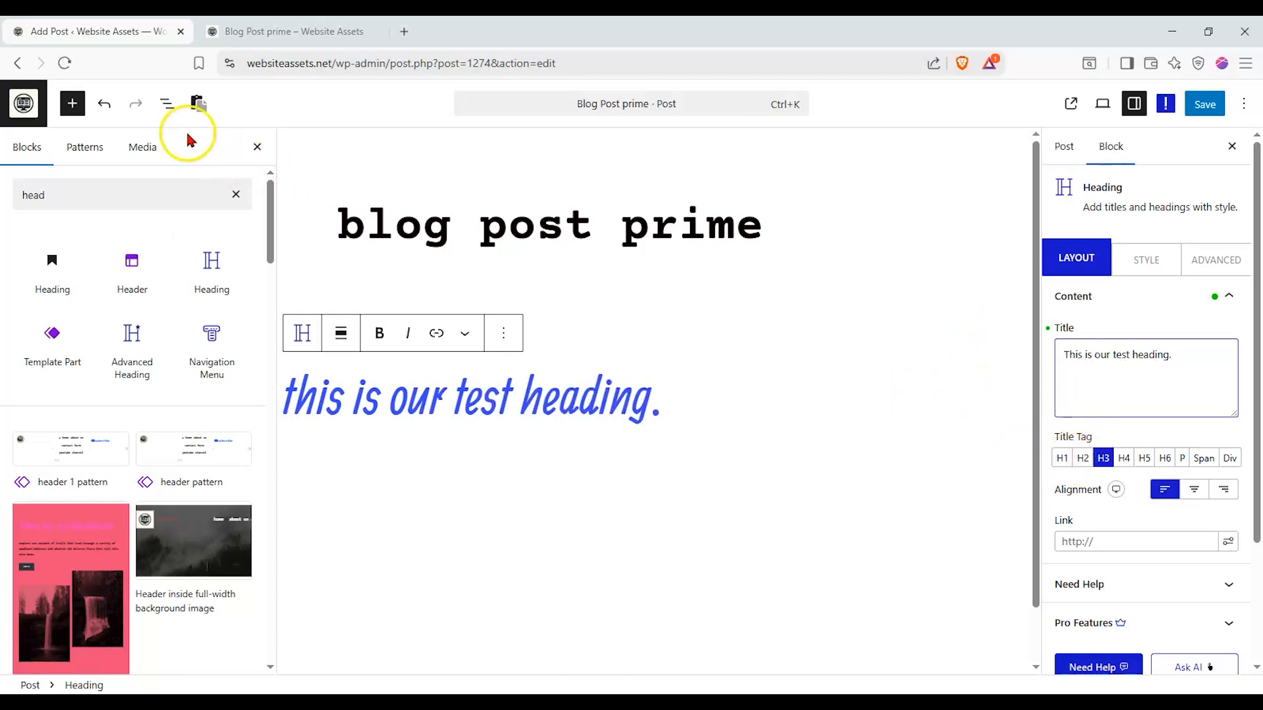
Step: Check the document Outline while trying the H1, H2 and H3 title tags, and return to the List View
{"action": "left_click", "coordinate": [167, 103]}
{"action": "left_click", "coordinate": [109, 150]}
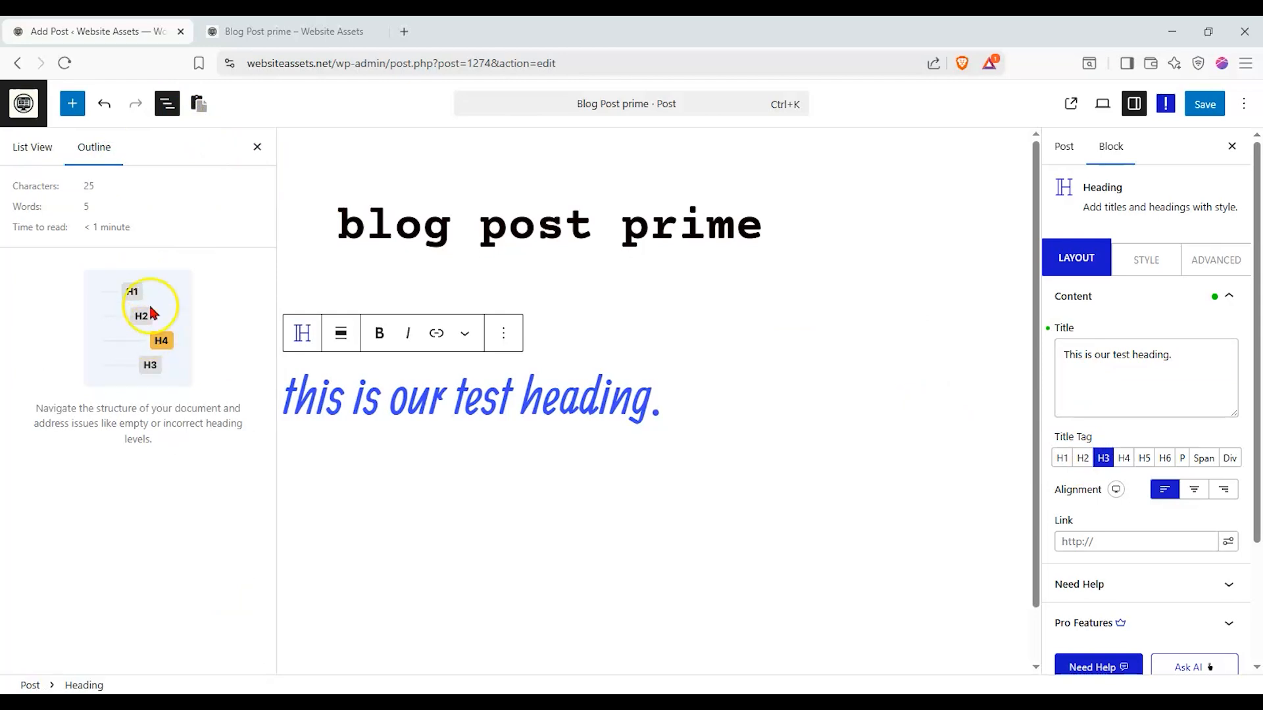
{"action": "left_click", "coordinate": [1062, 459]}
{"action": "left_click", "coordinate": [1084, 459]}
{"action": "left_click", "coordinate": [1104, 458]}
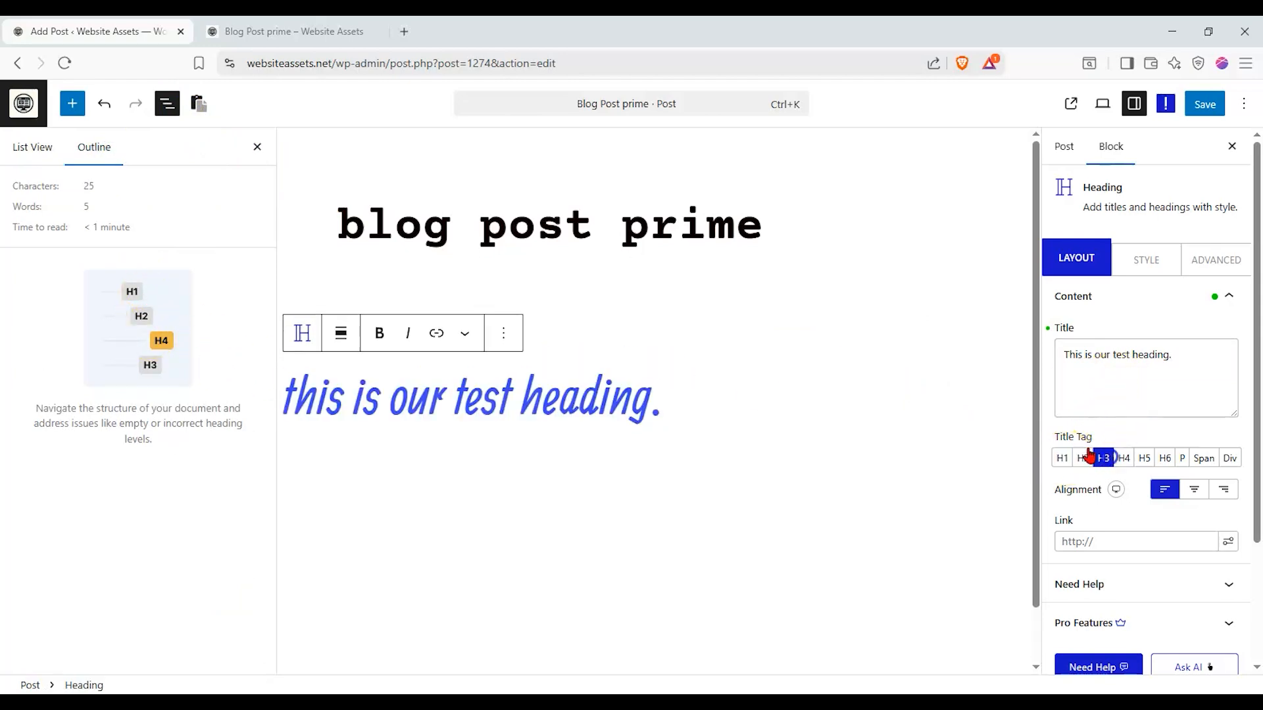
{"action": "left_click", "coordinate": [41, 147]}
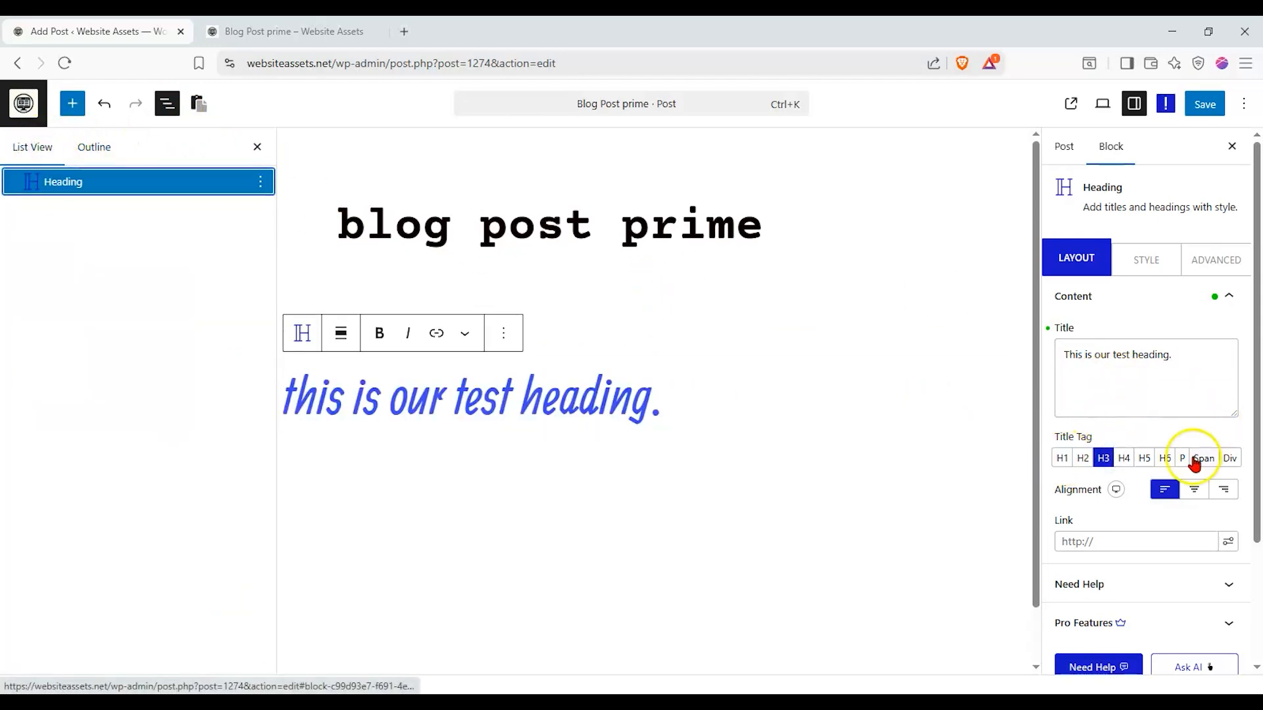
Step: Try the H4, H5, H6, P, Span and Div title tags on the Nexter Heading block
{"action": "left_click", "coordinate": [1124, 459]}
{"action": "left_click", "coordinate": [1144, 458]}
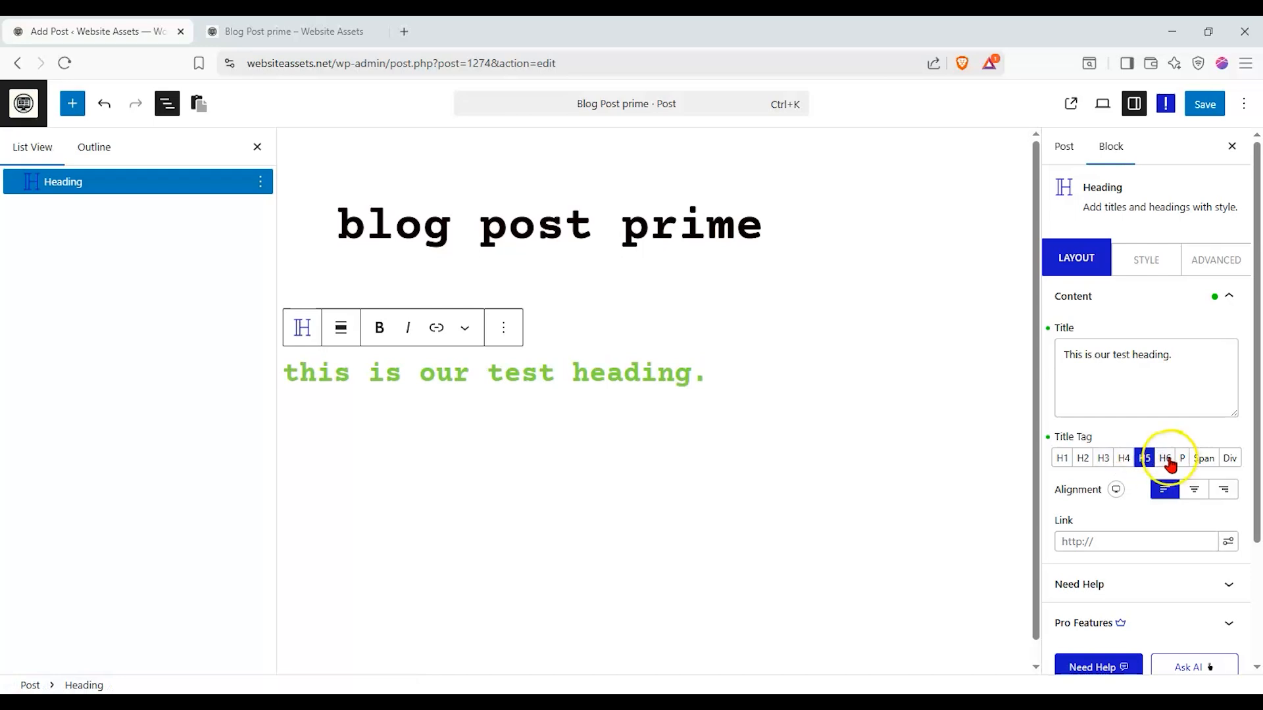
{"action": "left_click", "coordinate": [1165, 458]}
{"action": "left_click", "coordinate": [1073, 459]}
{"action": "left_click", "coordinate": [1182, 459]}
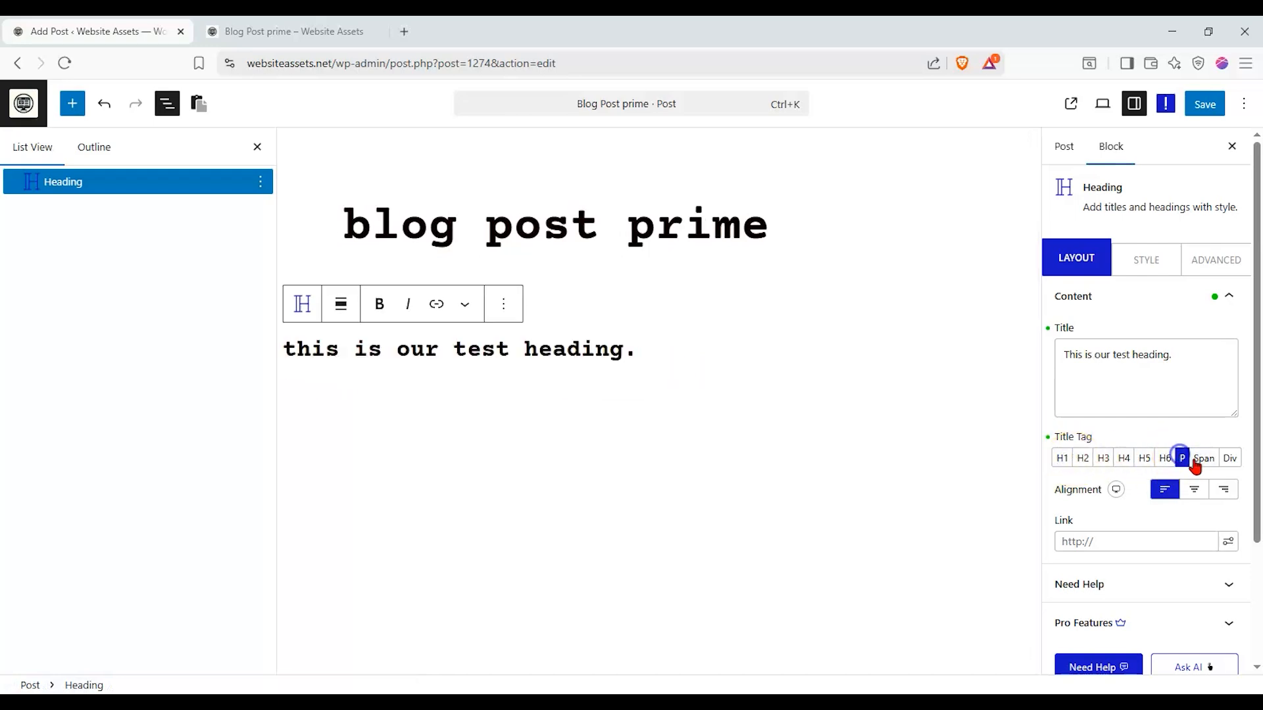
{"action": "left_click", "coordinate": [1205, 460]}
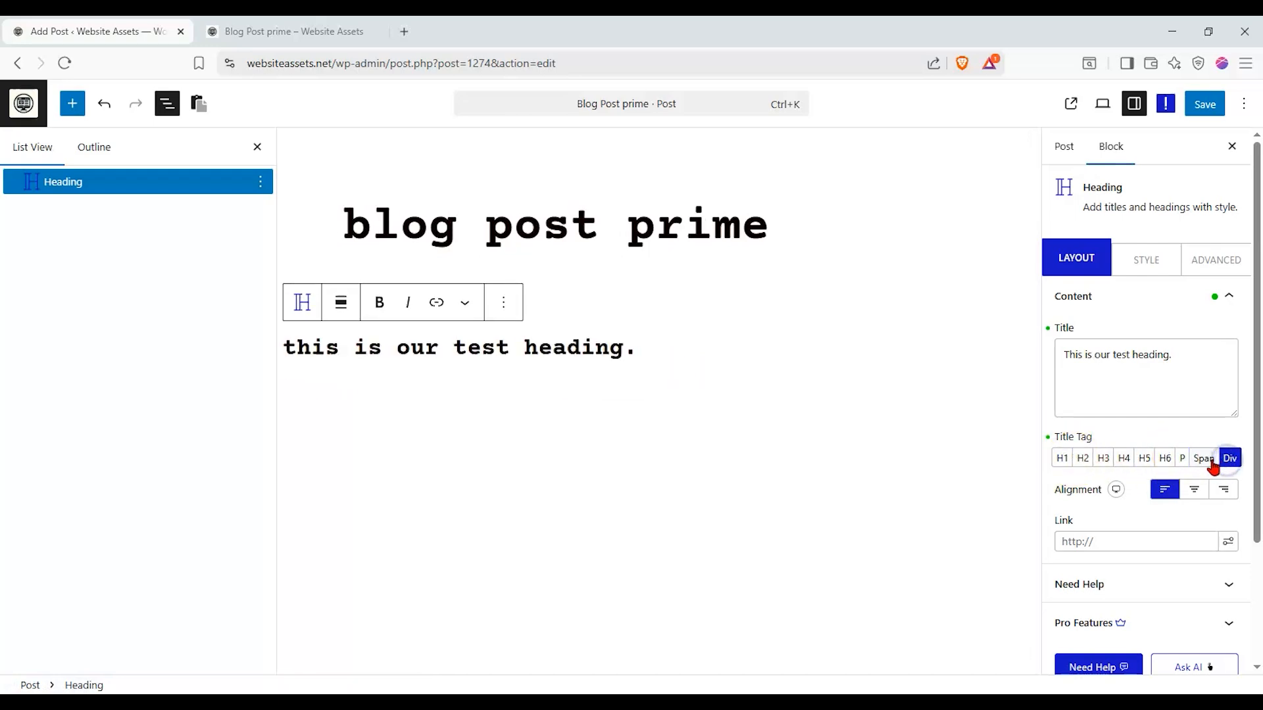
Step: Go back through the heading's title tags from P upward and settle on H1
{"action": "left_click", "coordinate": [1183, 459]}
{"action": "left_click", "coordinate": [1165, 459]}
{"action": "left_click", "coordinate": [1146, 460]}
{"action": "left_click", "coordinate": [1125, 459]}
{"action": "left_click", "coordinate": [1103, 458]}
{"action": "left_click", "coordinate": [1061, 458]}
{"action": "left_click", "coordinate": [1083, 458]}
{"action": "left_click", "coordinate": [1062, 459]}
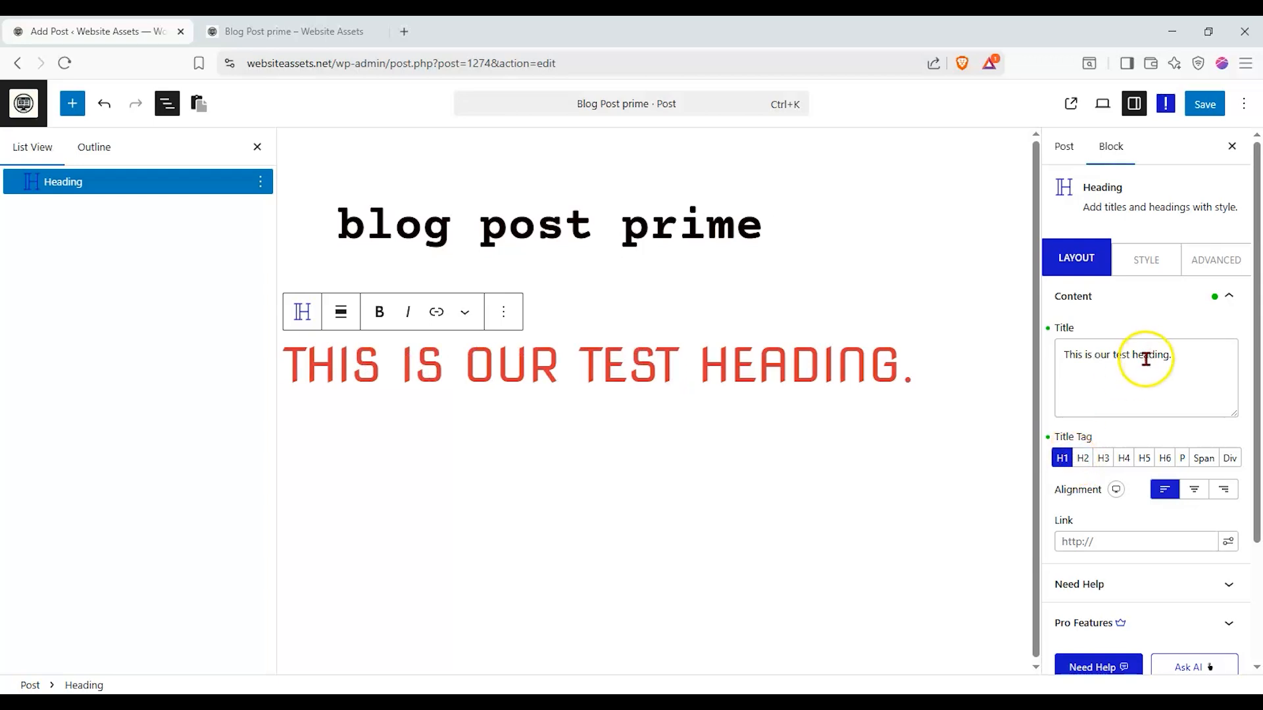
Step: Compare the right and center alignments for the heading and keep it centered
{"action": "scroll", "coordinate": [1150, 357], "scroll_direction": "down", "scroll_amount": 1}
{"action": "left_click", "coordinate": [1194, 410]}
{"action": "left_click", "coordinate": [1220, 411]}
{"action": "left_click", "coordinate": [1194, 410]}
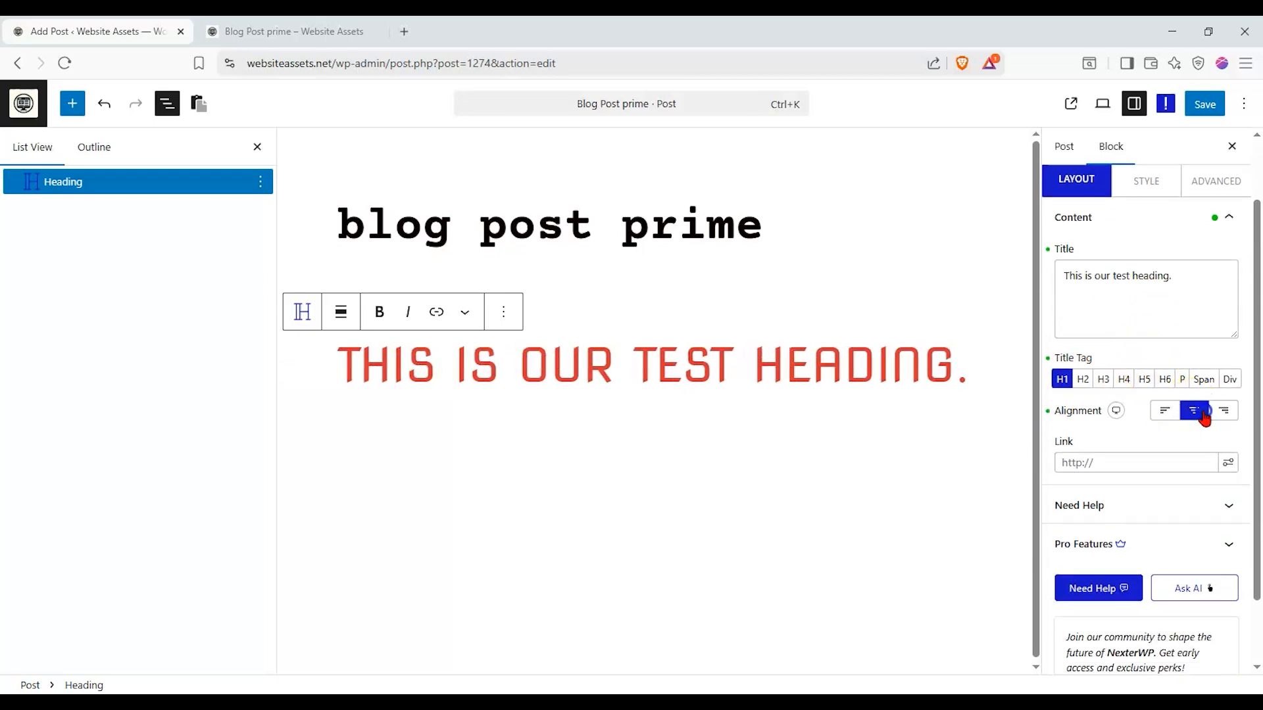
Step: Set the heading's title color to the near-black hex value 050303
{"action": "scroll", "coordinate": [1192, 333], "scroll_direction": "up", "scroll_amount": 1}
{"action": "left_click", "coordinate": [1147, 263]}
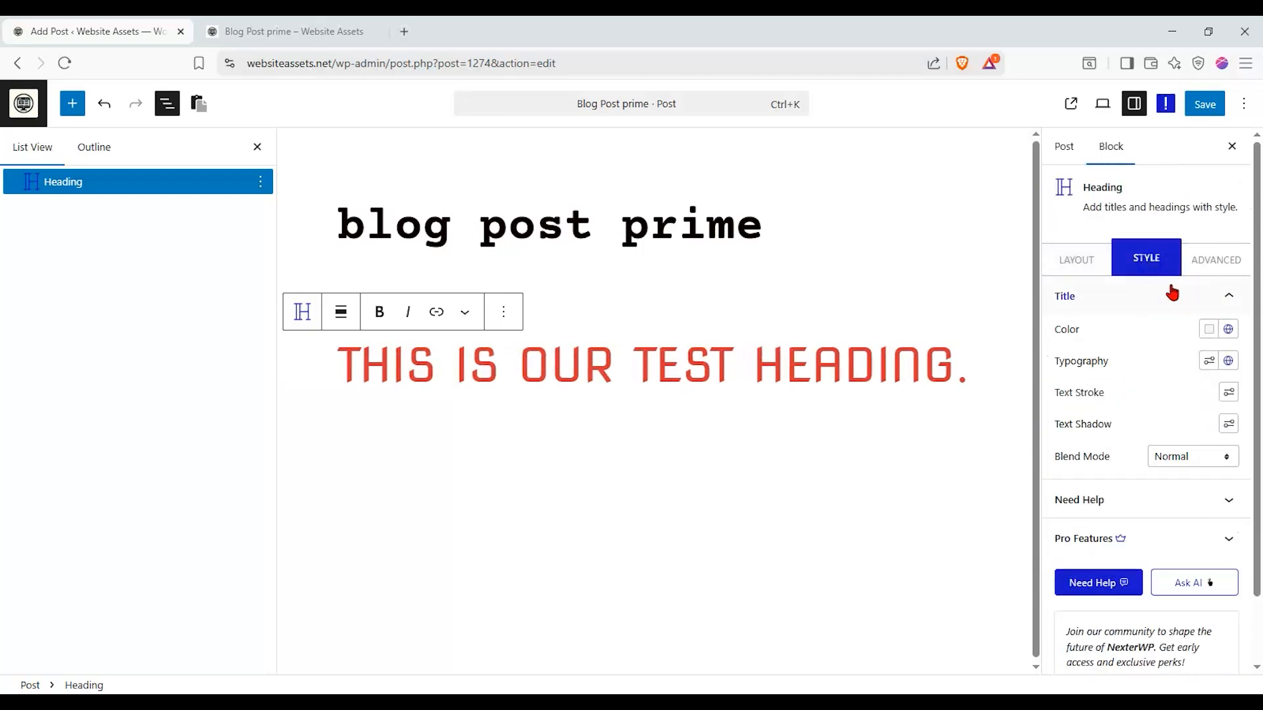
{"action": "left_click", "coordinate": [1209, 334]}
{"action": "left_click_drag", "start_coordinate": [1153, 403], "coordinate": [1127, 510]}
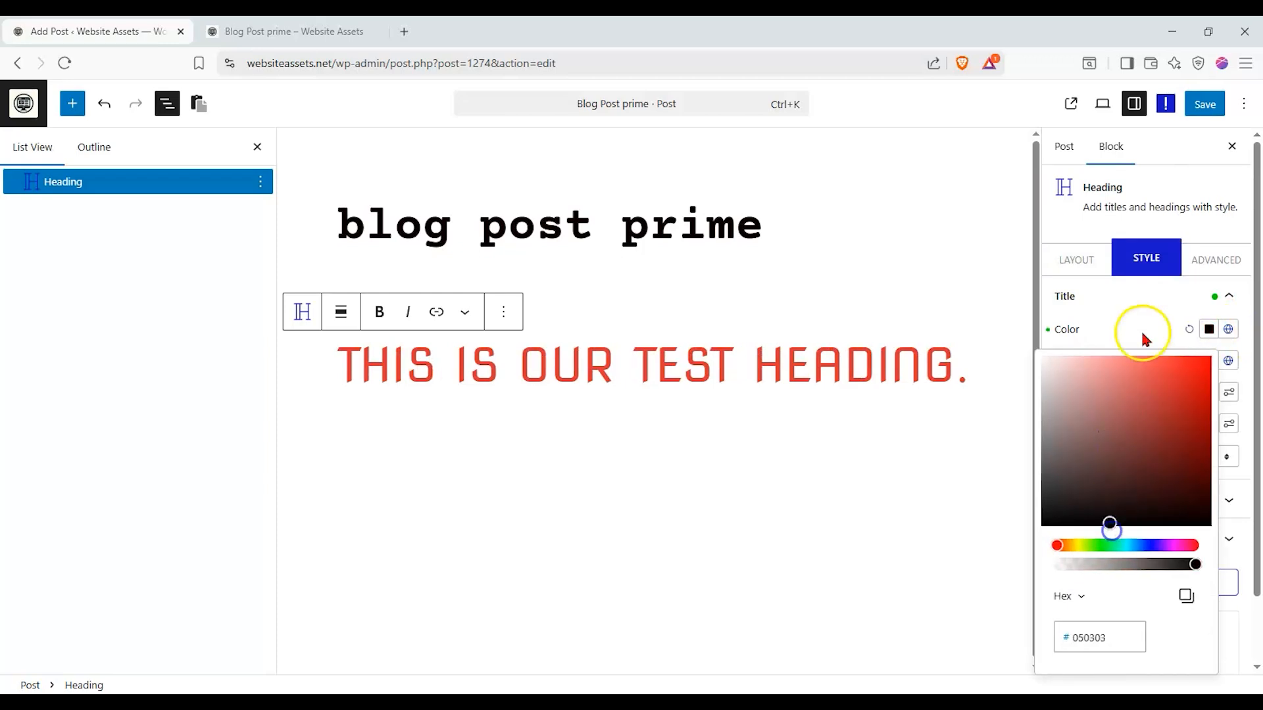
{"action": "left_click", "coordinate": [1150, 298]}
{"action": "left_click", "coordinate": [1169, 299]}
Step: Set the heading's font family to Arial in its custom typography settings
{"action": "left_click", "coordinate": [1213, 361]}
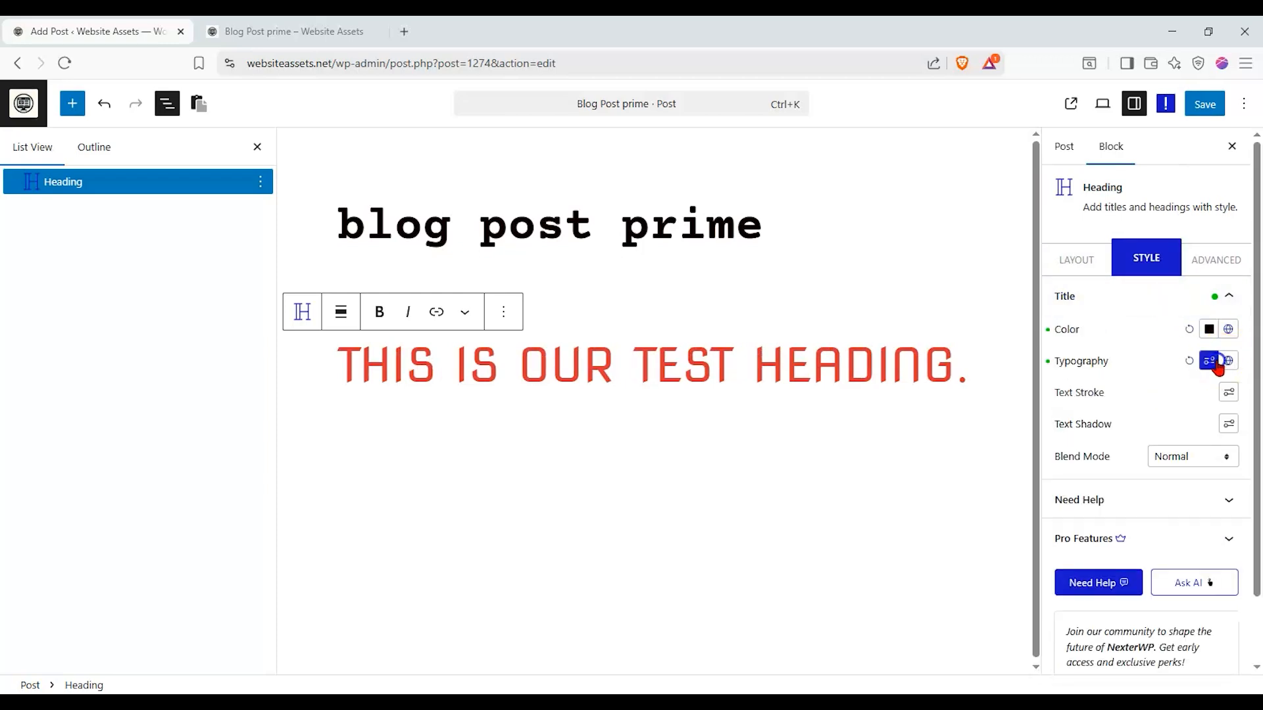
{"action": "left_click", "coordinate": [1103, 418]}
{"action": "left_click", "coordinate": [1087, 517]}
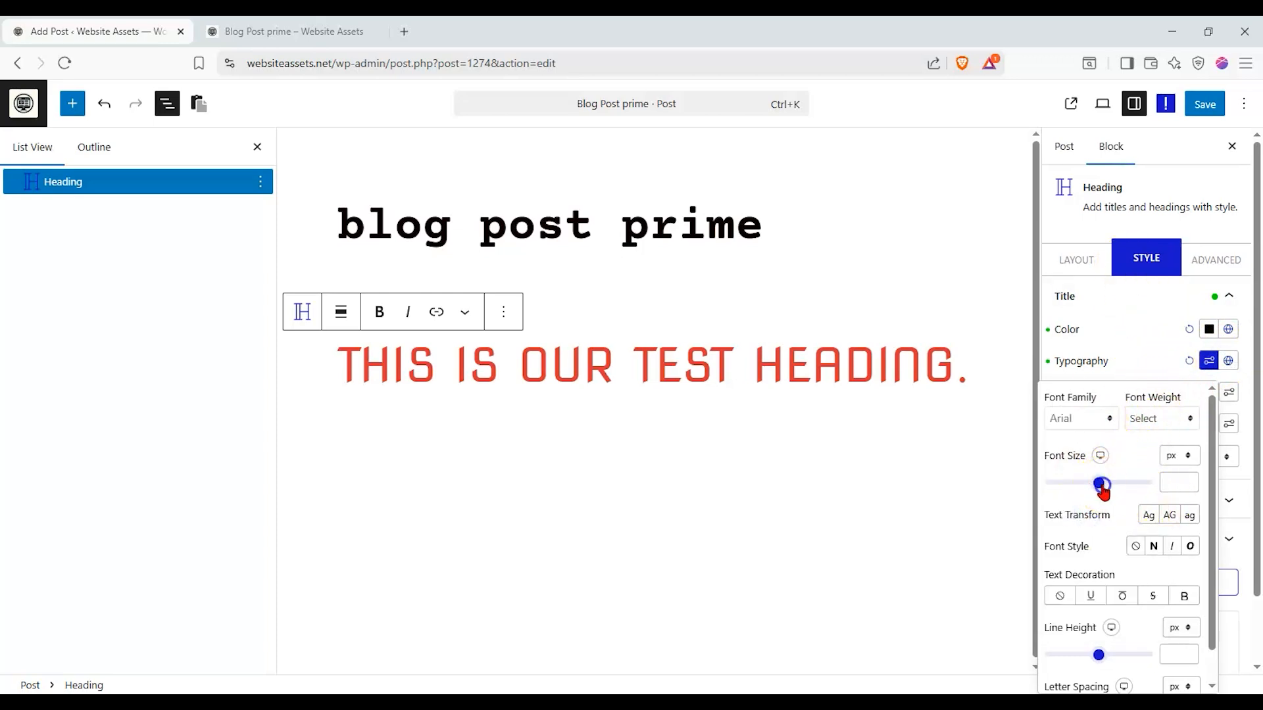
Step: Save the post with the heading's current styling and reload the editor
{"action": "left_click", "coordinate": [969, 367]}
{"action": "left_click", "coordinate": [1203, 111]}
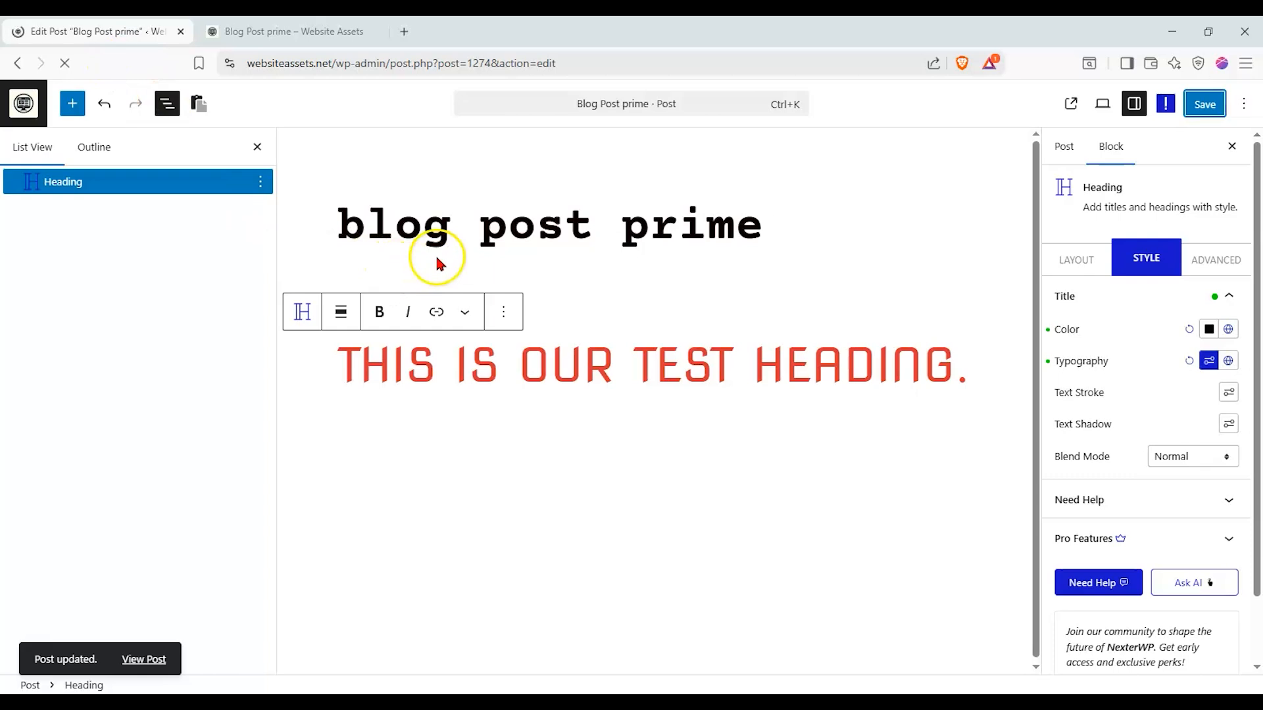
Step: Set the heading's font family to Georgia in its custom typography settings
{"action": "left_click", "coordinate": [361, 363]}
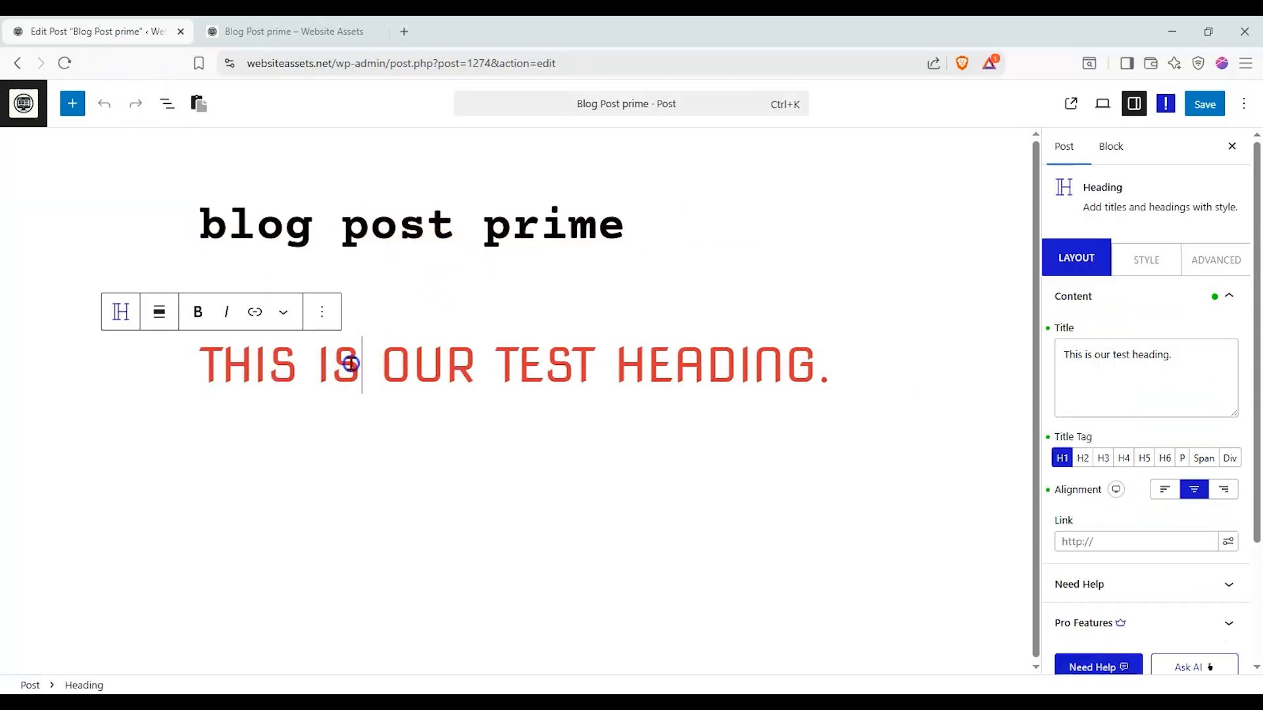
{"action": "left_click", "coordinate": [1146, 257]}
{"action": "left_click", "coordinate": [1222, 361]}
{"action": "left_click", "coordinate": [1222, 361]}
{"action": "left_click", "coordinate": [1222, 360]}
{"action": "left_click", "coordinate": [1214, 363]}
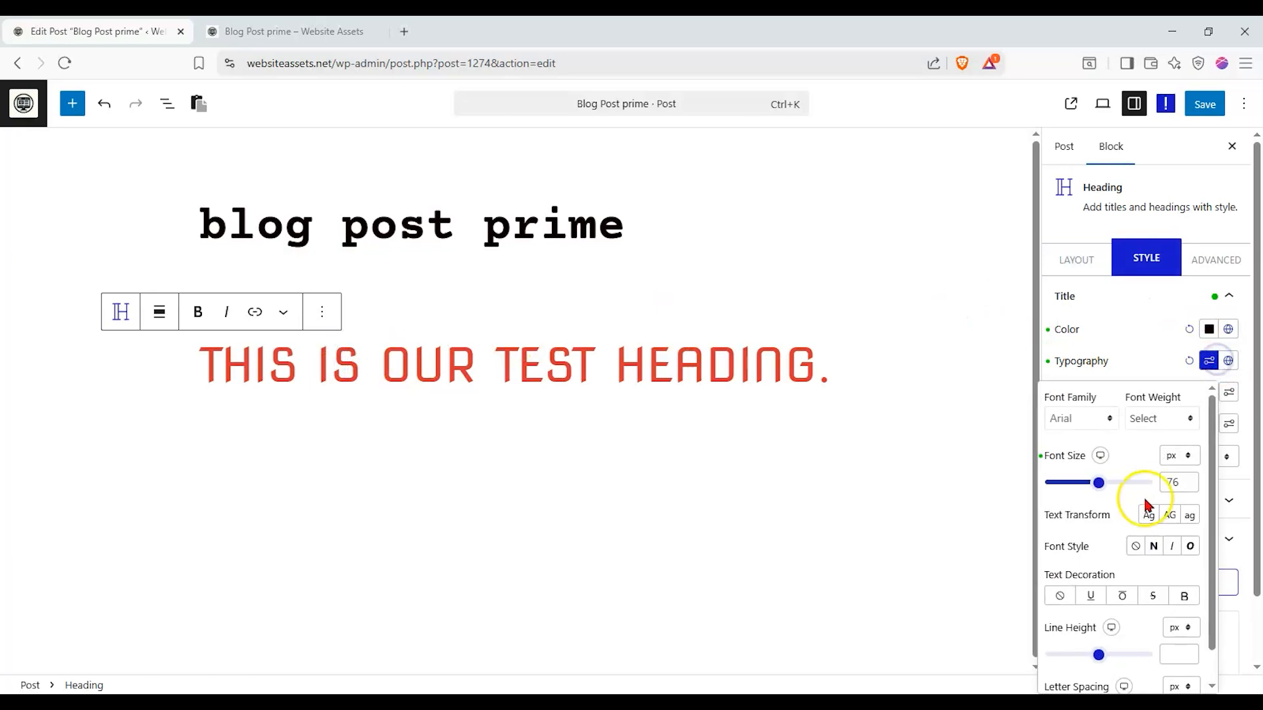
{"action": "left_click", "coordinate": [1108, 417]}
{"action": "left_click", "coordinate": [1088, 531]}
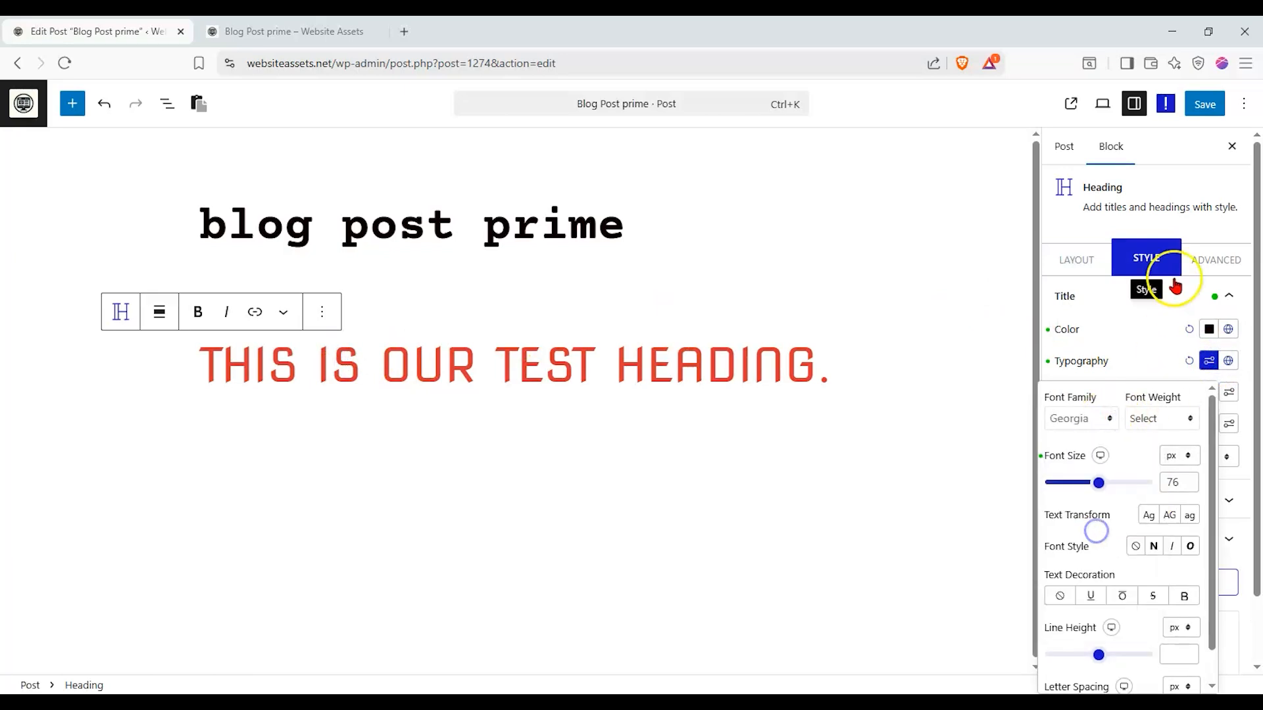
Step: Save the updated post and reload the editor page to refresh the heading's font
{"action": "left_click", "coordinate": [1190, 158]}
{"action": "left_click", "coordinate": [1228, 107]}
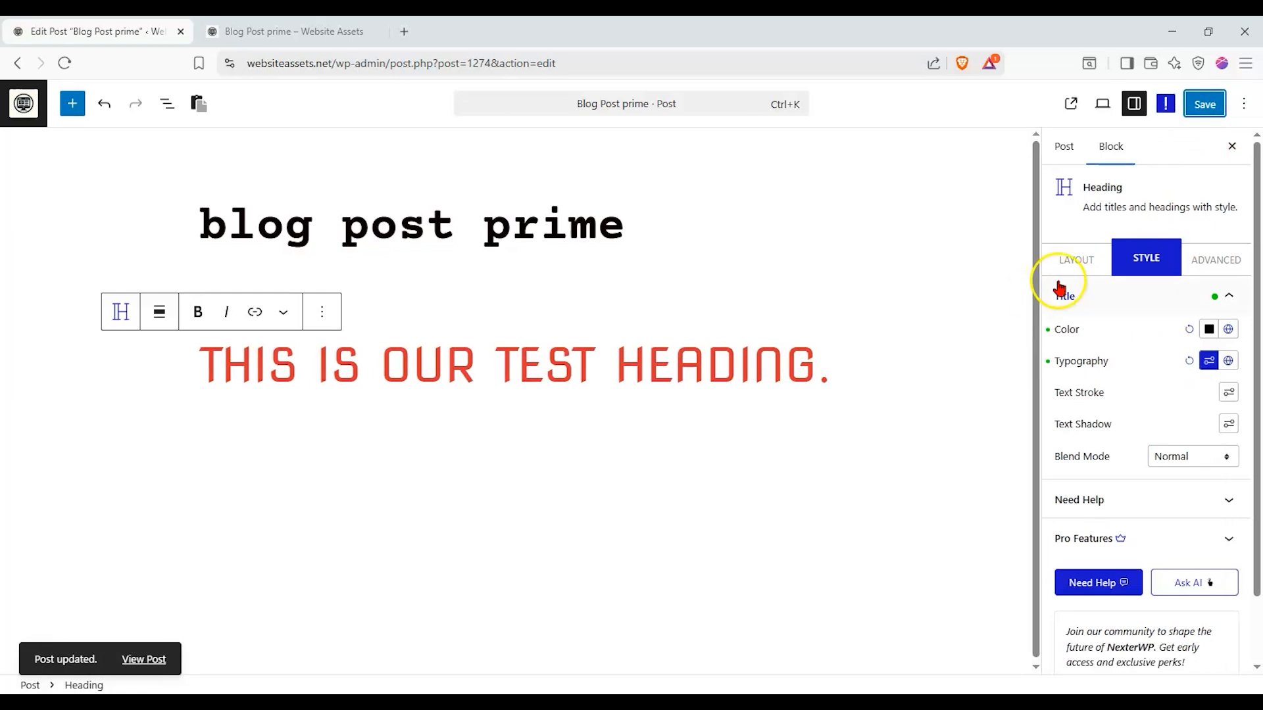
{"action": "left_click", "coordinate": [64, 63]}
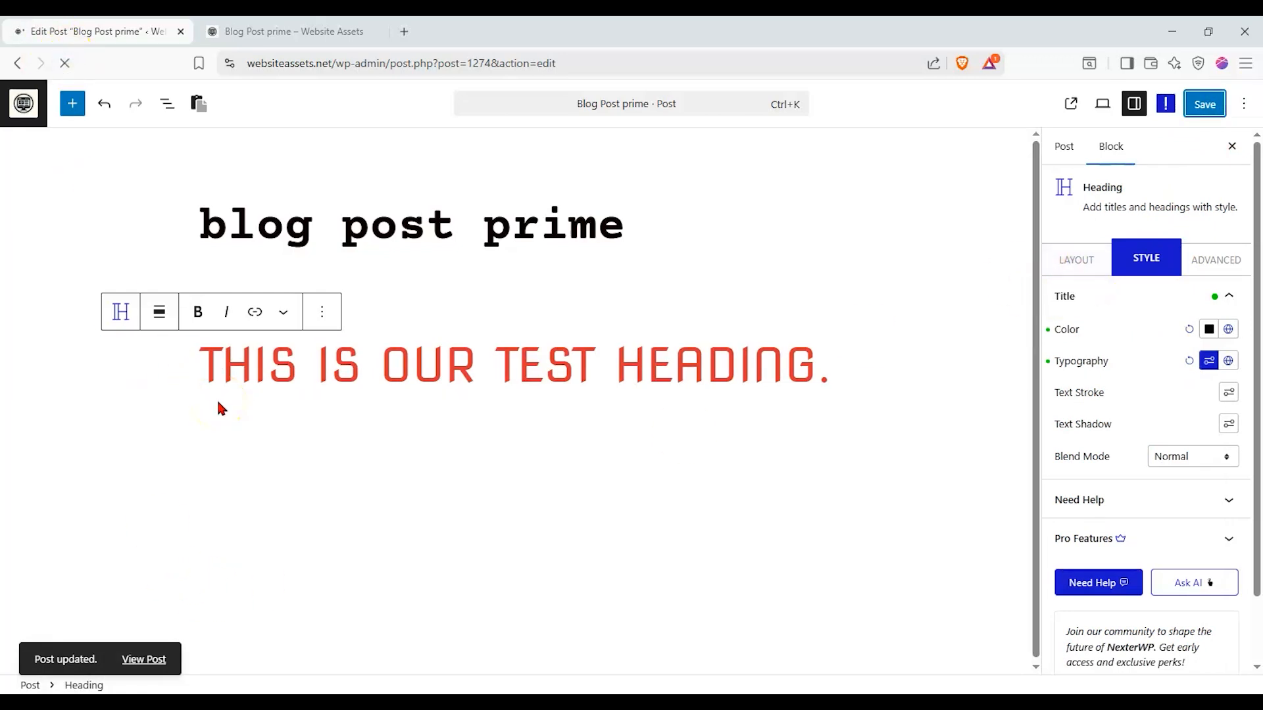
Step: Try the heading's title tags from H1 through P and back, and settle on H2
{"action": "left_click", "coordinate": [578, 361]}
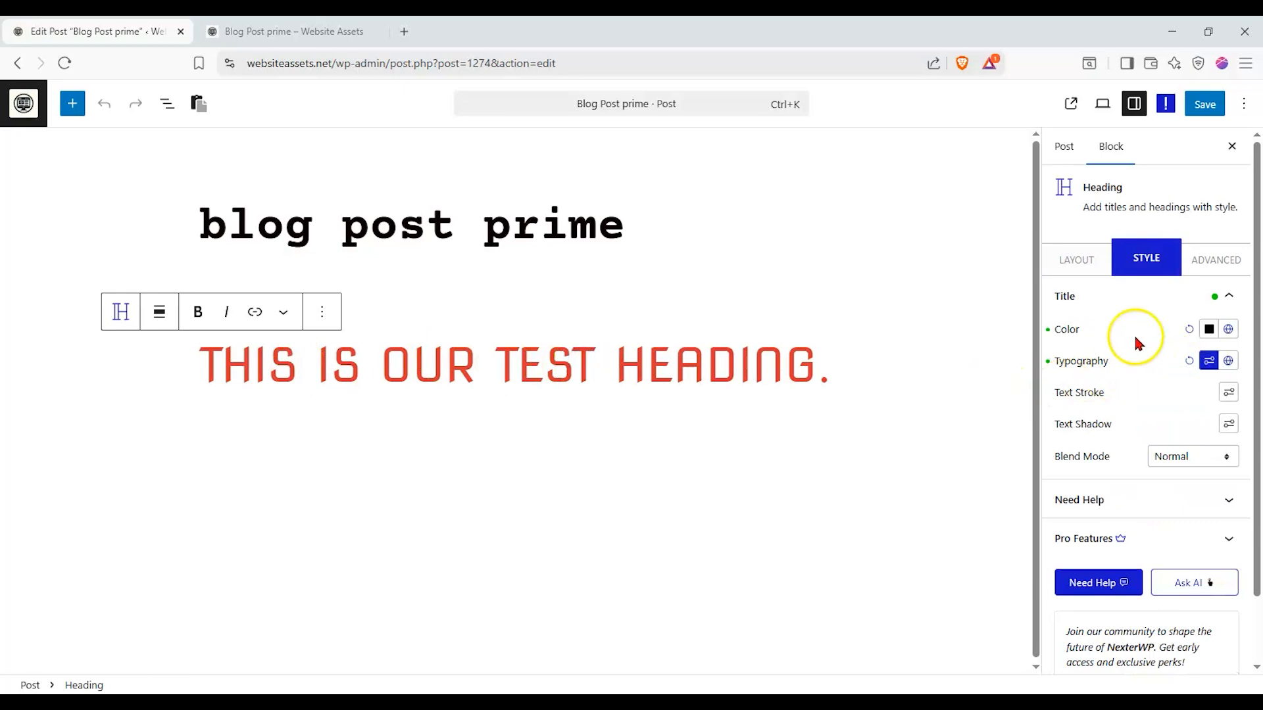
{"action": "left_click", "coordinate": [1087, 266]}
{"action": "left_click", "coordinate": [1083, 460]}
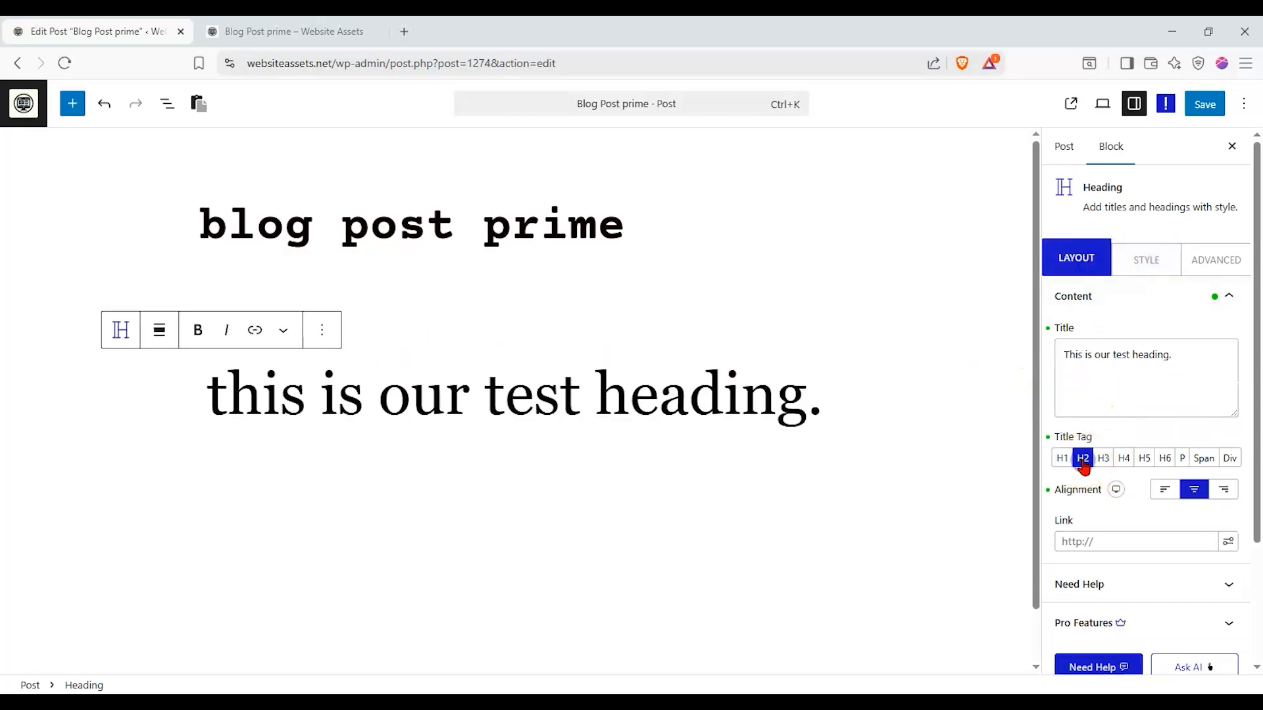
{"action": "left_click", "coordinate": [1062, 459]}
{"action": "left_click", "coordinate": [1083, 460]}
{"action": "left_click", "coordinate": [1103, 460]}
{"action": "left_click", "coordinate": [1083, 460]}
{"action": "left_click", "coordinate": [1065, 460]}
{"action": "left_click", "coordinate": [1082, 459]}
{"action": "left_click", "coordinate": [1103, 458]}
{"action": "left_click", "coordinate": [1124, 458]}
{"action": "left_click", "coordinate": [1145, 459]}
{"action": "left_click", "coordinate": [1182, 458]}
{"action": "left_click", "coordinate": [1123, 459]}
{"action": "left_click", "coordinate": [1103, 459]}
{"action": "left_click", "coordinate": [1083, 458]}
{"action": "left_click", "coordinate": [1068, 460]}
{"action": "left_click", "coordinate": [1083, 459]}
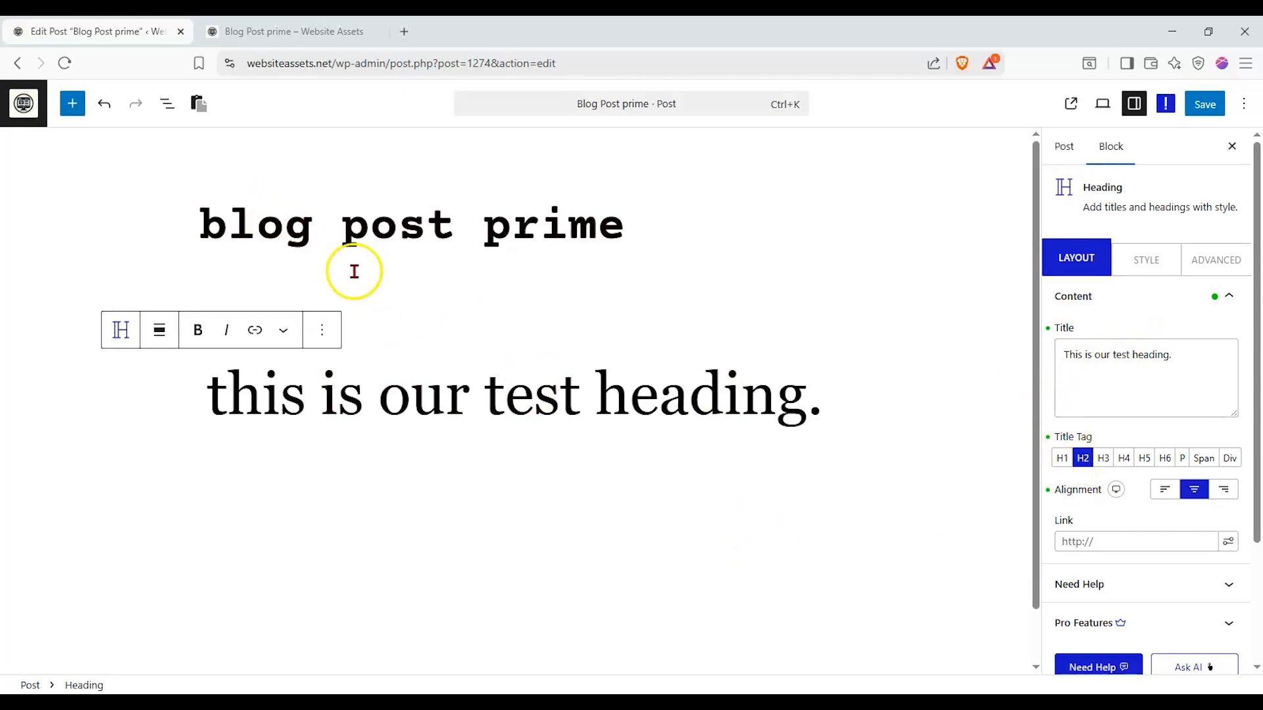
Step: Search the blocks for "par" and insert a Nexter Paragraph block below the heading, designed from scratch
{"action": "left_click", "coordinate": [65, 105]}
{"action": "type", "text": "par"}
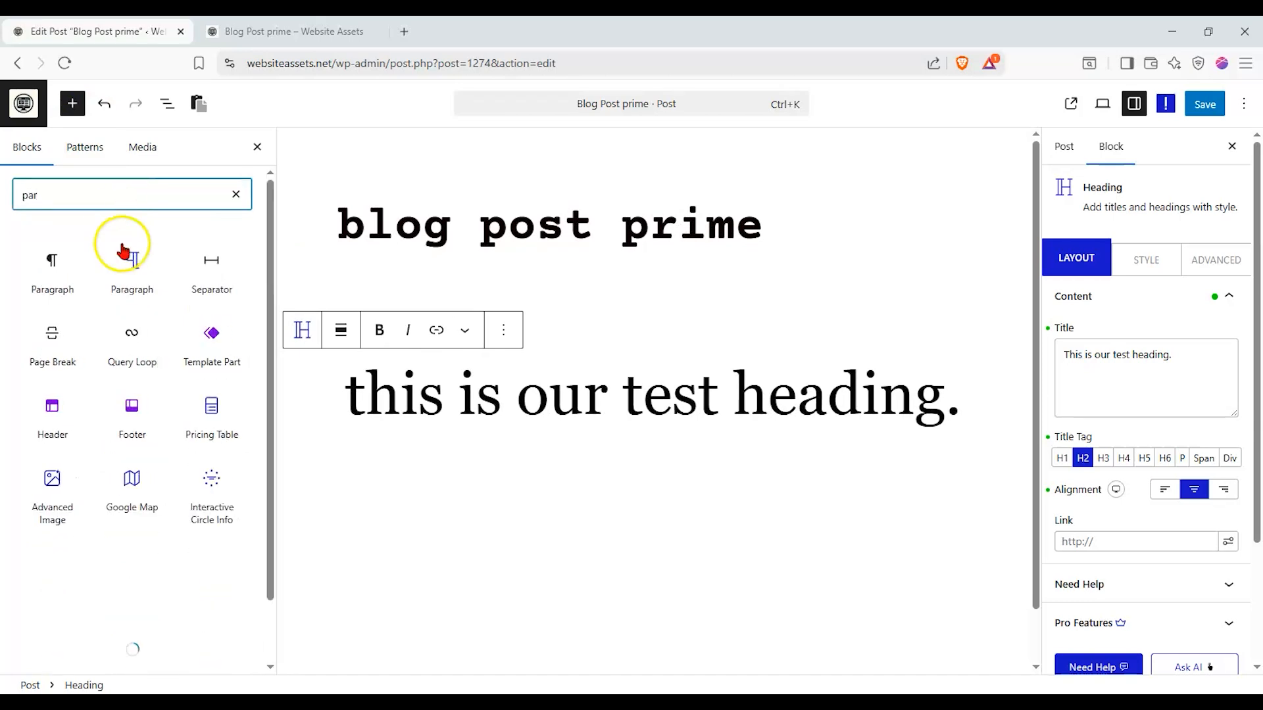
{"action": "mouse_move", "coordinate": [124, 271]}
{"action": "left_click_drag", "start_coordinate": [124, 271], "coordinate": [479, 415]}
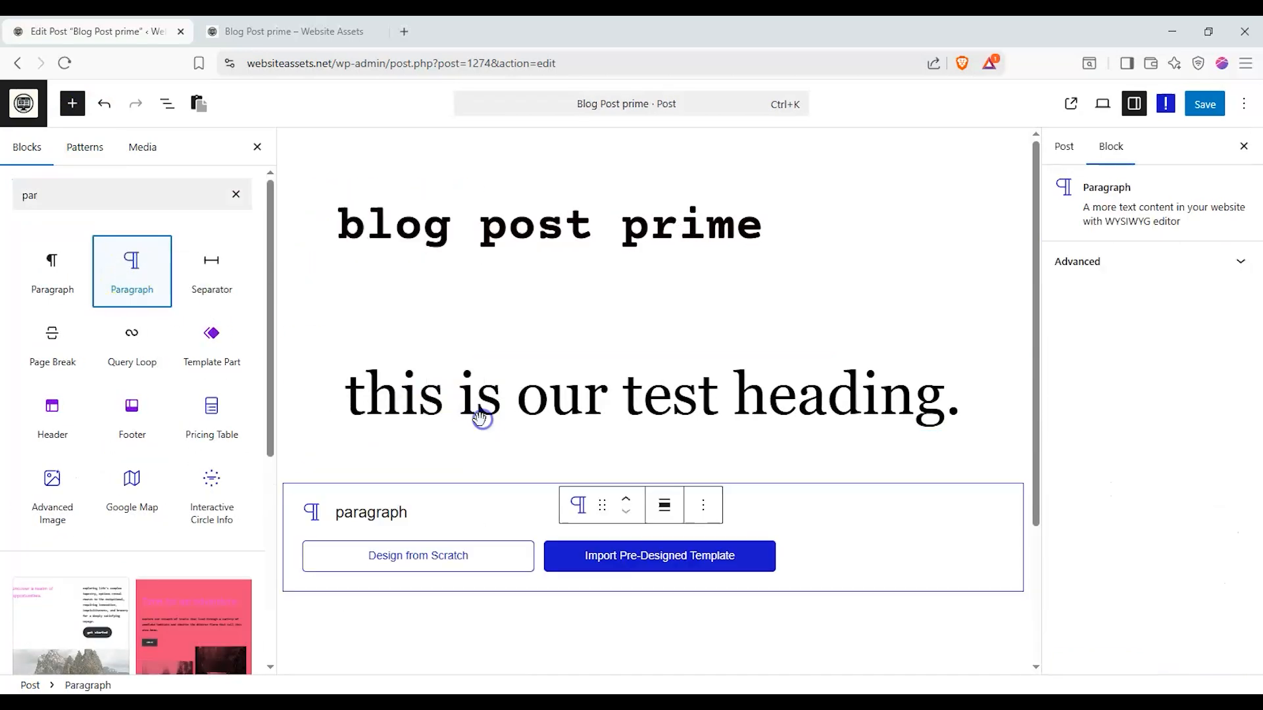
{"action": "left_click", "coordinate": [474, 554]}
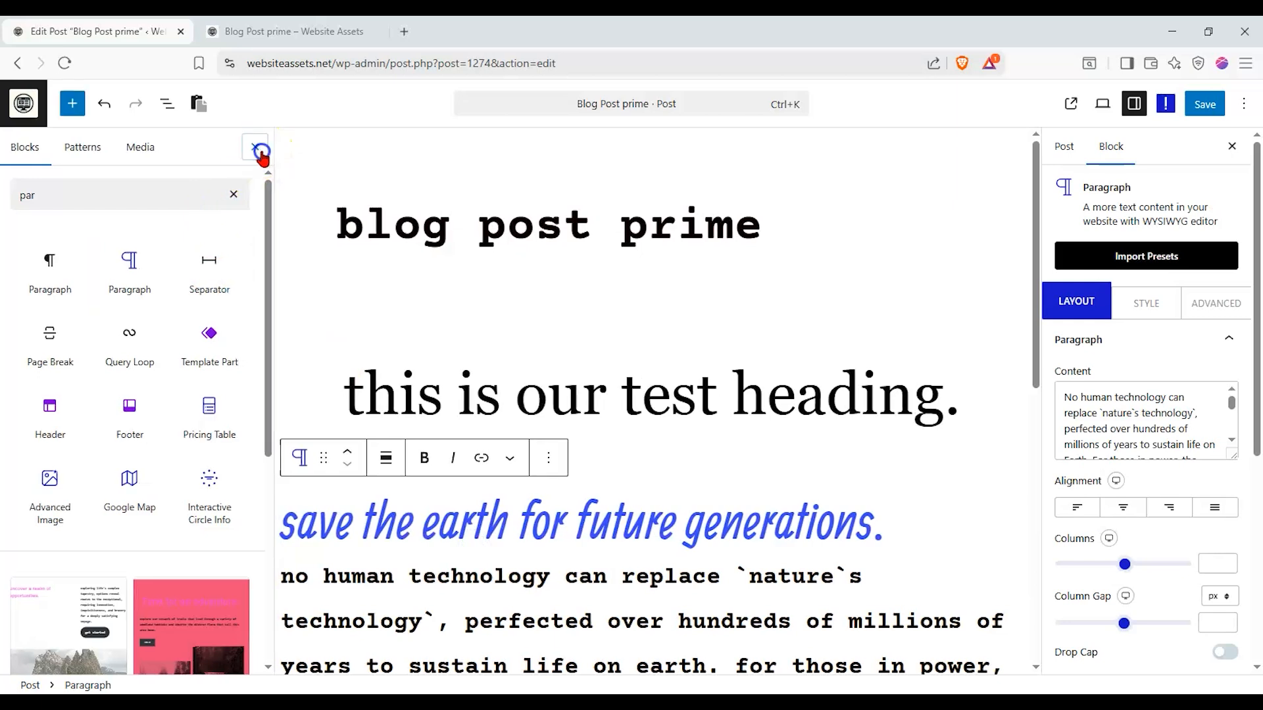
{"action": "left_click", "coordinate": [258, 147]}
Step: Compare the Paragraph block's title tags from H1 to H6 and back to H1, and turn off its title
{"action": "left_click", "coordinate": [1212, 339]}
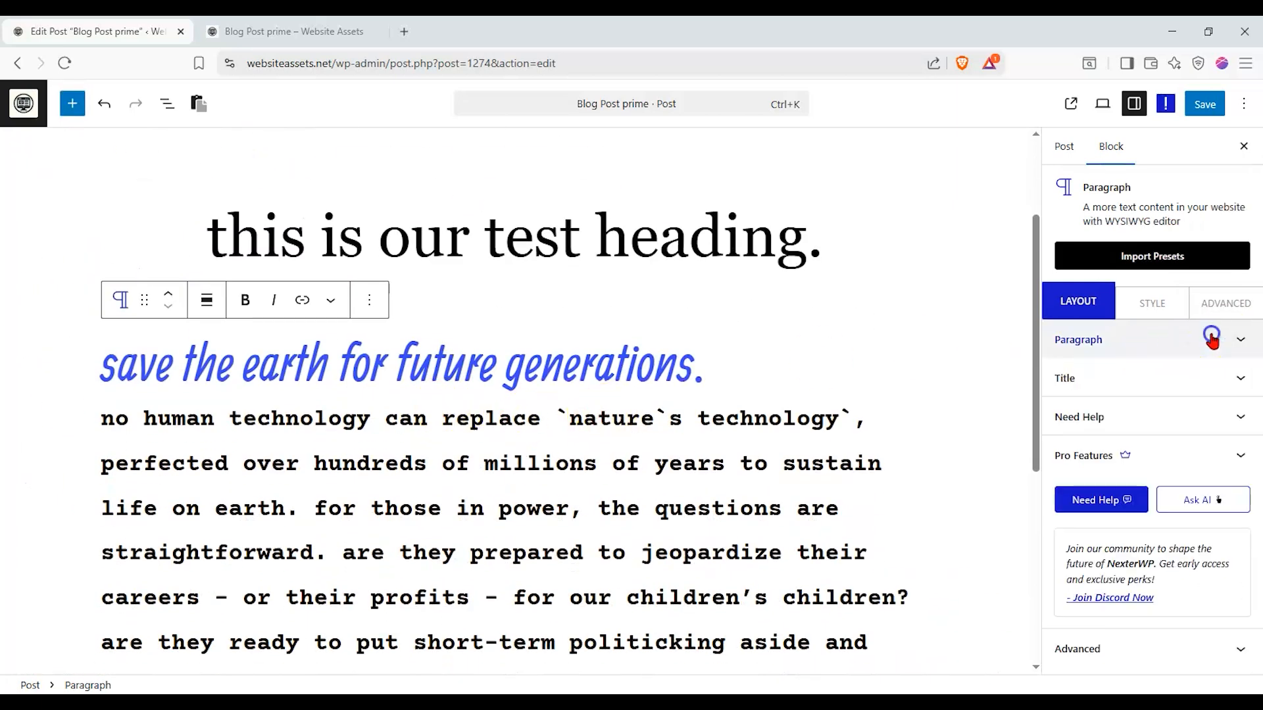
{"action": "left_click", "coordinate": [1202, 375]}
{"action": "left_click", "coordinate": [1062, 534]}
{"action": "left_click", "coordinate": [1083, 534]}
{"action": "left_click", "coordinate": [1104, 534]}
{"action": "left_click", "coordinate": [1124, 534]}
{"action": "left_click", "coordinate": [1145, 534]}
{"action": "left_click", "coordinate": [1164, 535]}
{"action": "left_click", "coordinate": [1145, 534]}
{"action": "left_click", "coordinate": [1124, 534]}
{"action": "left_click", "coordinate": [1104, 534]}
{"action": "left_click", "coordinate": [1082, 534]}
{"action": "left_click", "coordinate": [1063, 534]}
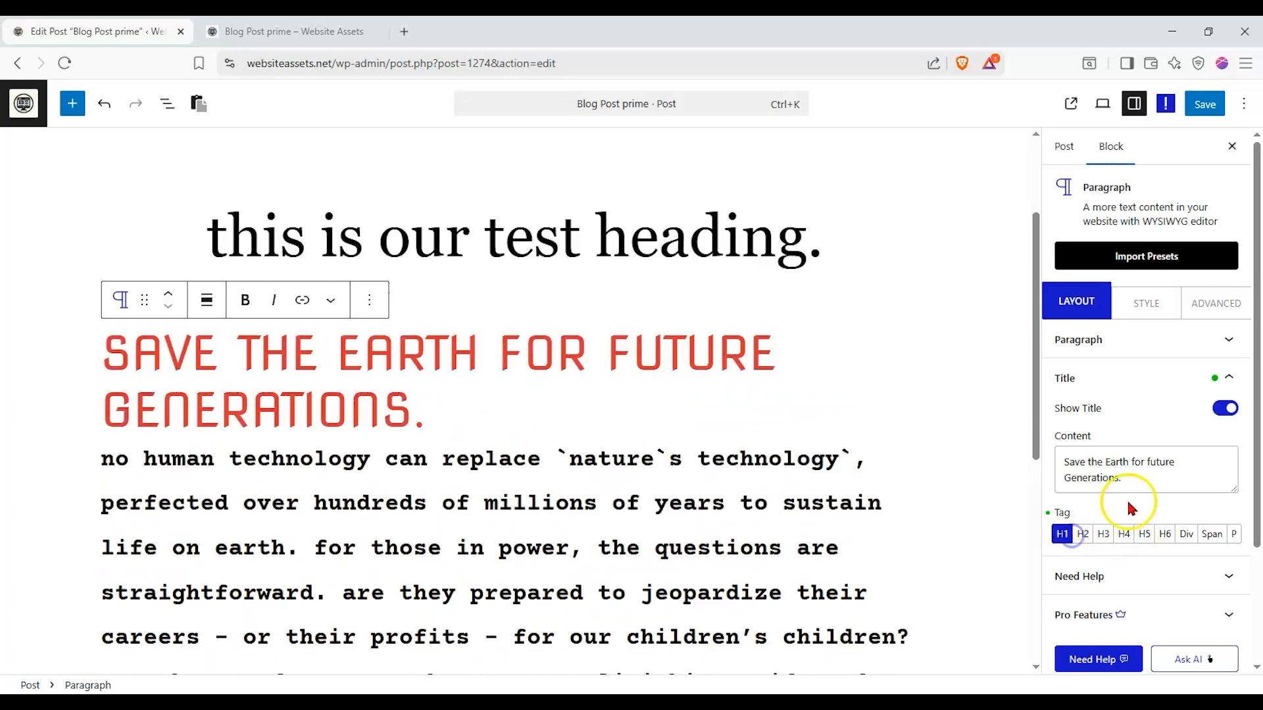
{"action": "left_click", "coordinate": [1225, 409]}
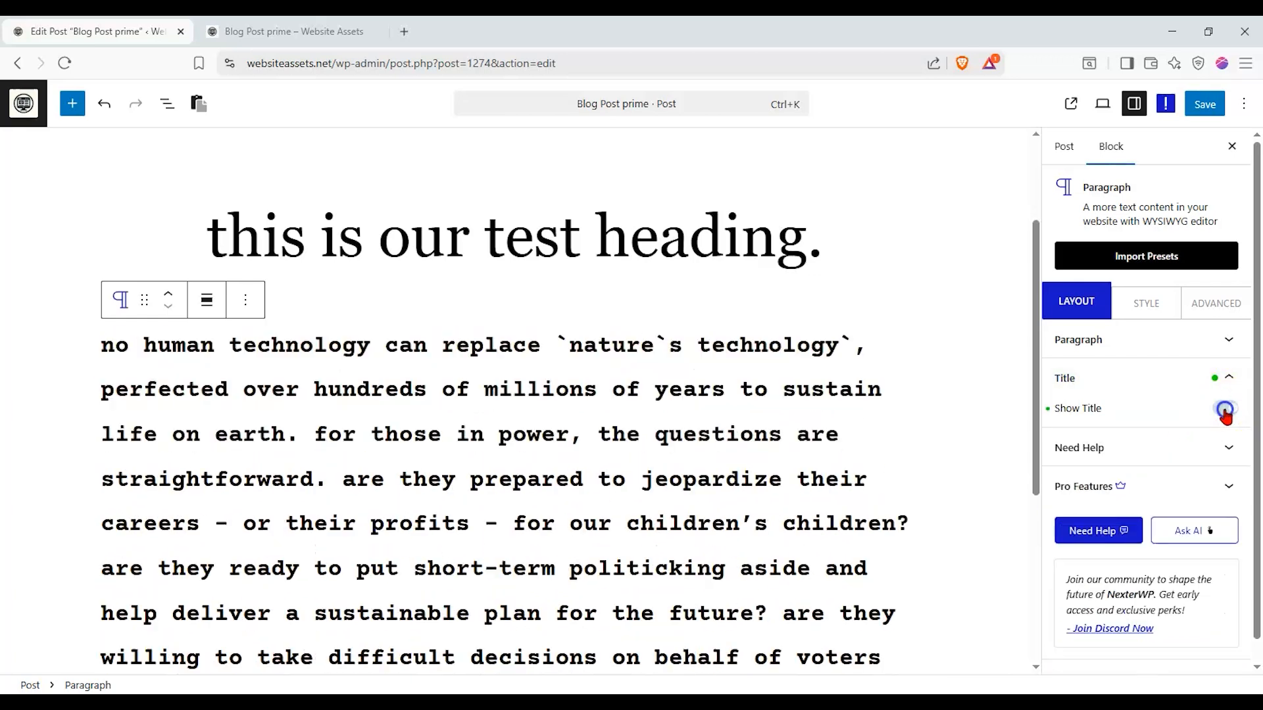
Step: Replace the paragraph's default content with the copied placeholder text beginning "Suspendisse quis libero semper"
{"action": "left_click", "coordinate": [1228, 340]}
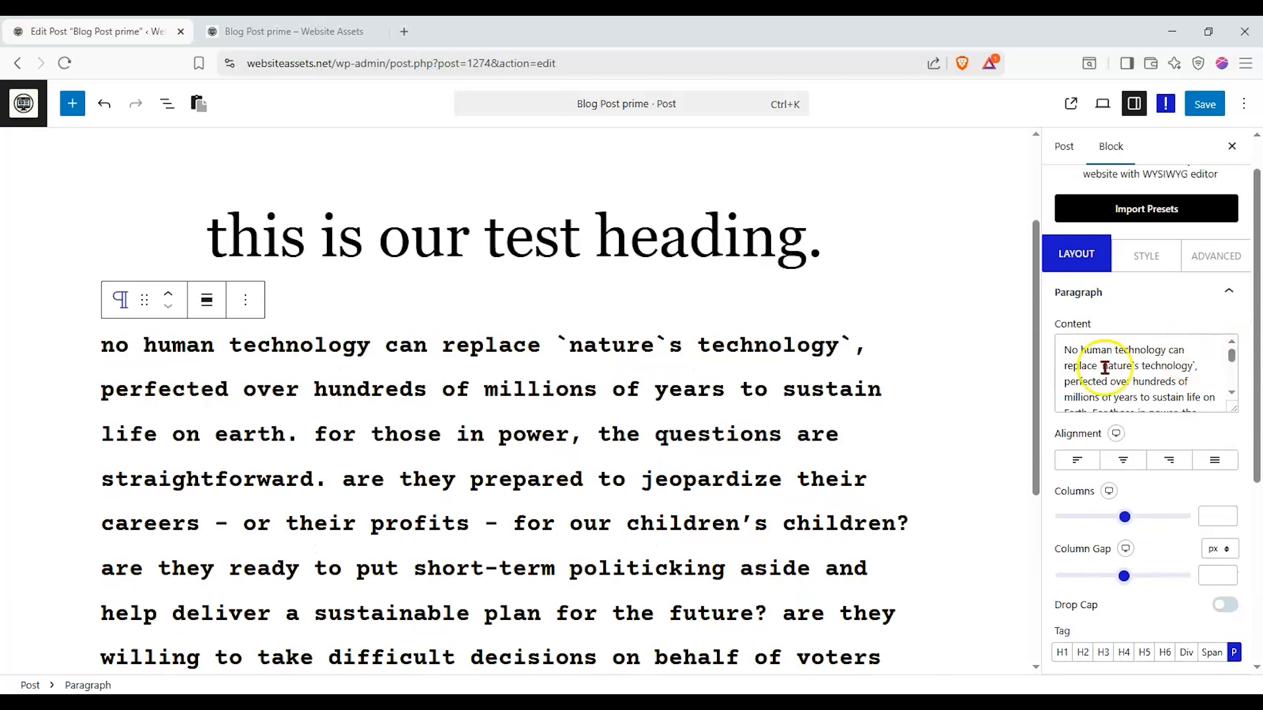
{"action": "scroll", "coordinate": [671, 358], "scroll_direction": "down", "scroll_amount": 3}
{"action": "double_click", "coordinate": [361, 321]}
{"action": "left_click", "coordinate": [348, 500]}
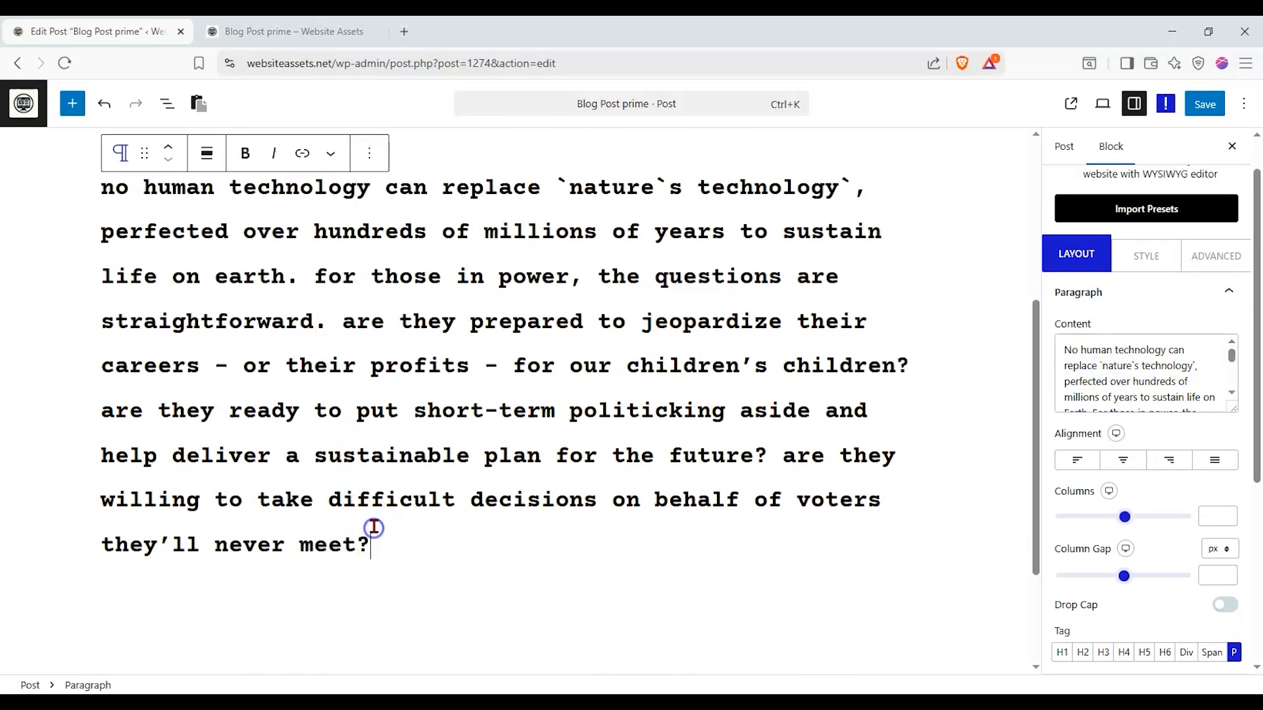
{"action": "key", "text": "BackSpace"}
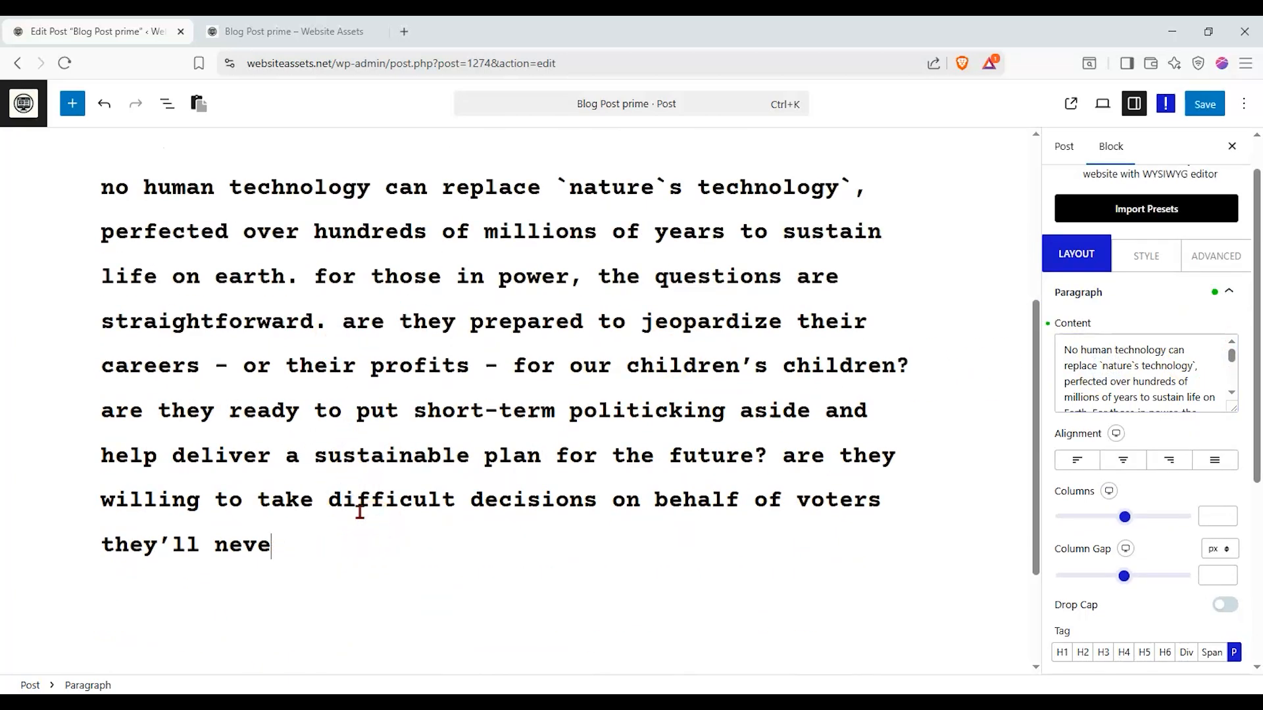
{"action": "left_click_drag", "start_coordinate": [281, 544], "coordinate": [125, 431]}
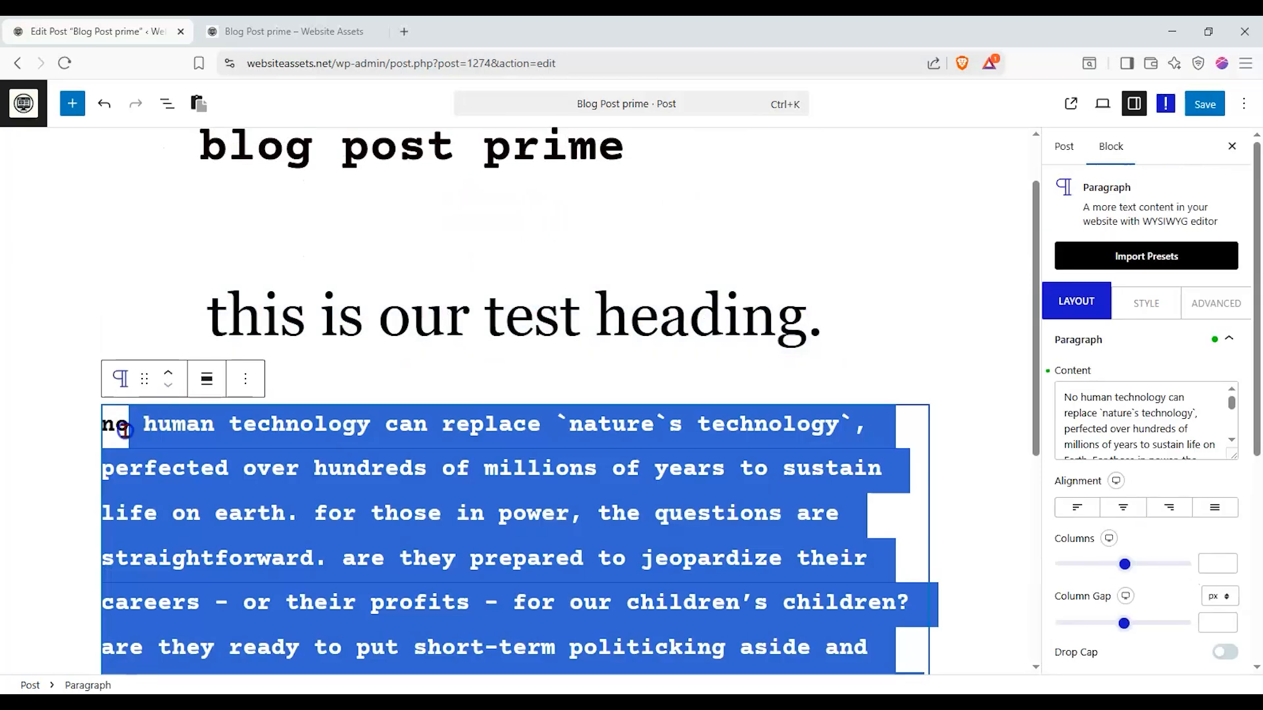
{"action": "key", "text": "ctrl+v"}
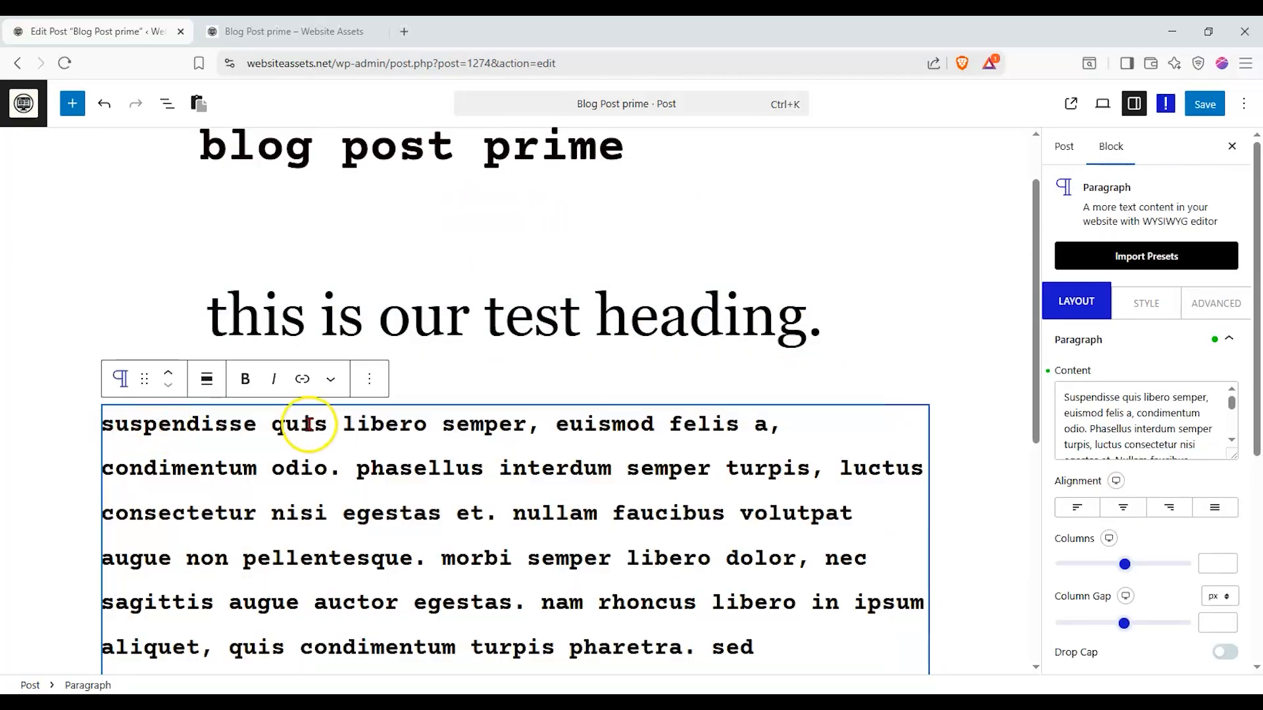
{"action": "scroll", "coordinate": [296, 411], "scroll_direction": "down", "scroll_amount": 5}
{"action": "scroll", "coordinate": [104, 268], "scroll_direction": "up", "scroll_amount": 3}
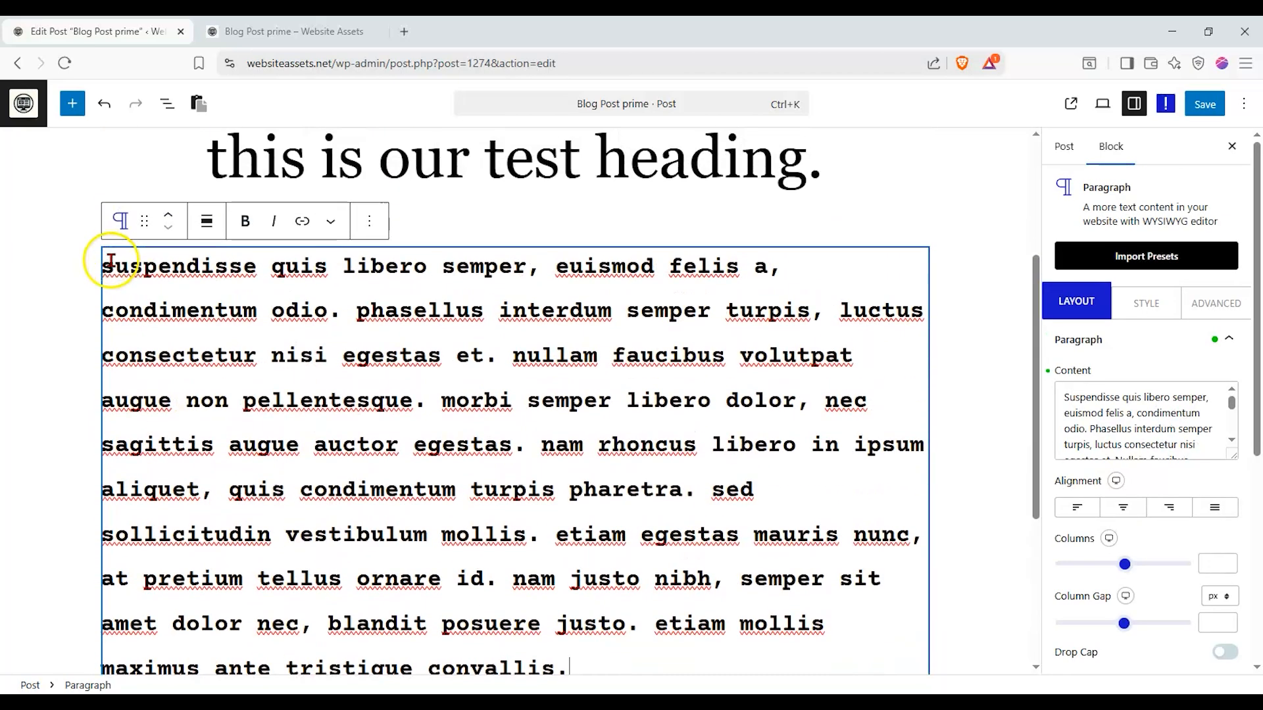
{"action": "type", "text": "S"}
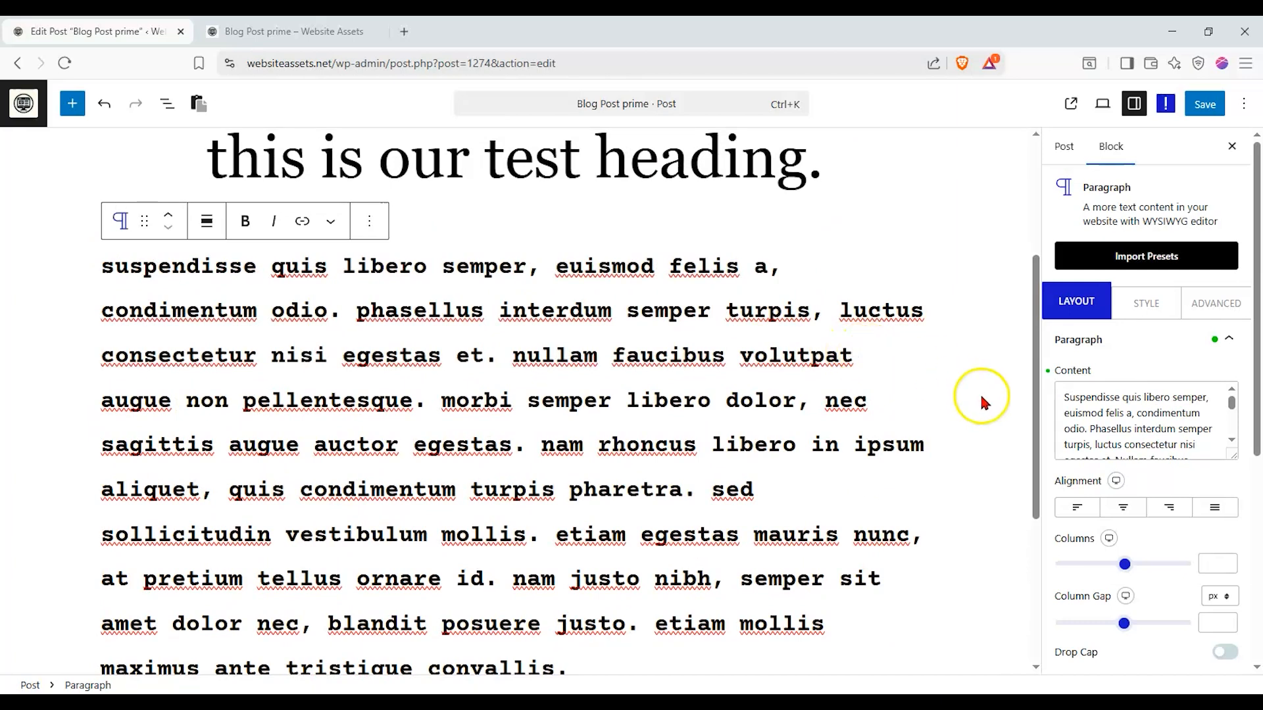
Step: Compare the center, right and justified alignments for the paragraph and settle on left alignment
{"action": "left_click", "coordinate": [1123, 507]}
{"action": "left_click", "coordinate": [1169, 507]}
{"action": "left_click", "coordinate": [1196, 506]}
{"action": "left_click", "coordinate": [1124, 507]}
{"action": "left_click", "coordinate": [1077, 507]}
Step: Enable the drop cap for the paragraph
{"action": "scroll", "coordinate": [1121, 500], "scroll_direction": "down", "scroll_amount": 3}
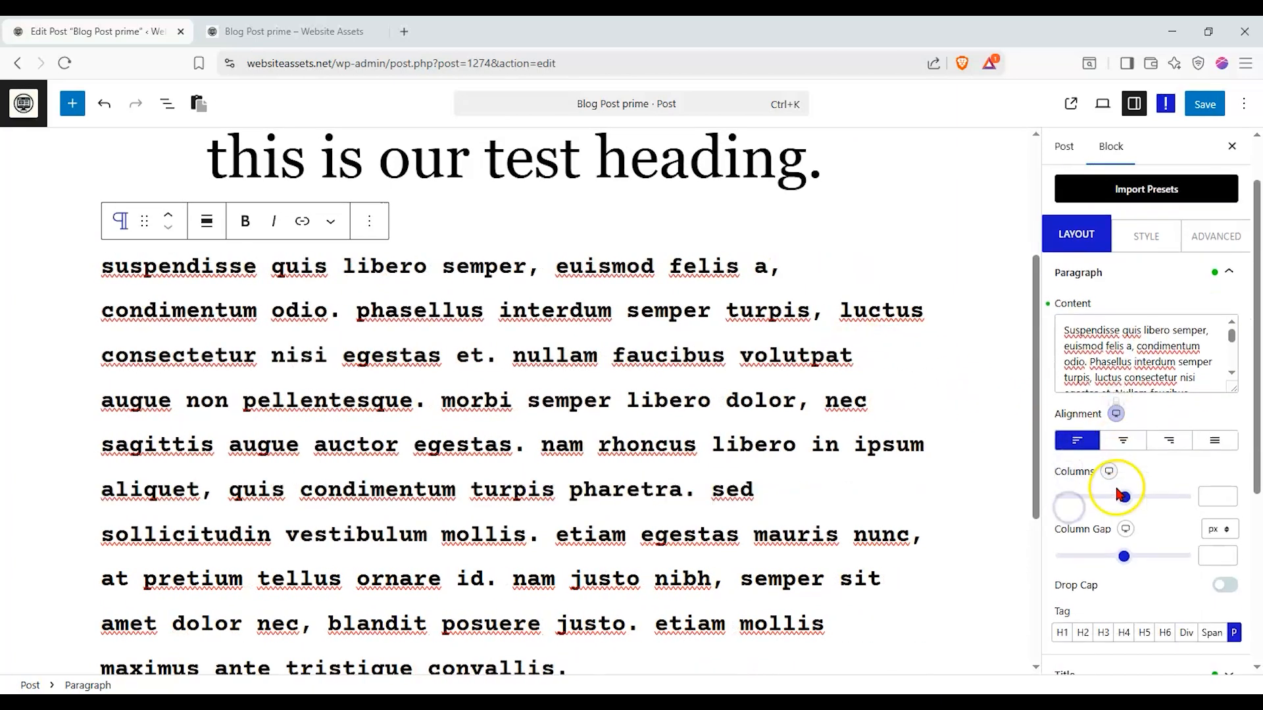
{"action": "scroll", "coordinate": [1130, 553], "scroll_direction": "down", "scroll_amount": 1}
{"action": "left_click", "coordinate": [1223, 496]}
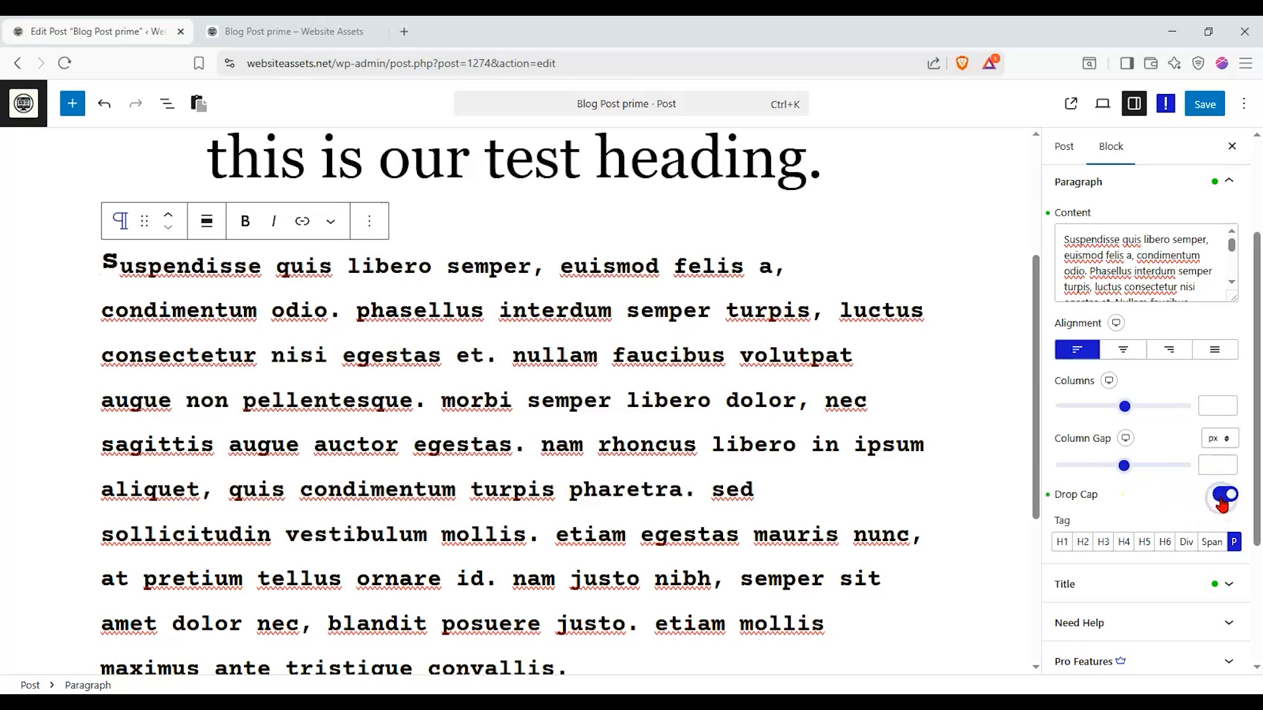
{"action": "scroll", "coordinate": [1177, 467], "scroll_direction": "down", "scroll_amount": 5}
{"action": "scroll", "coordinate": [1166, 457], "scroll_direction": "up", "scroll_amount": 8}
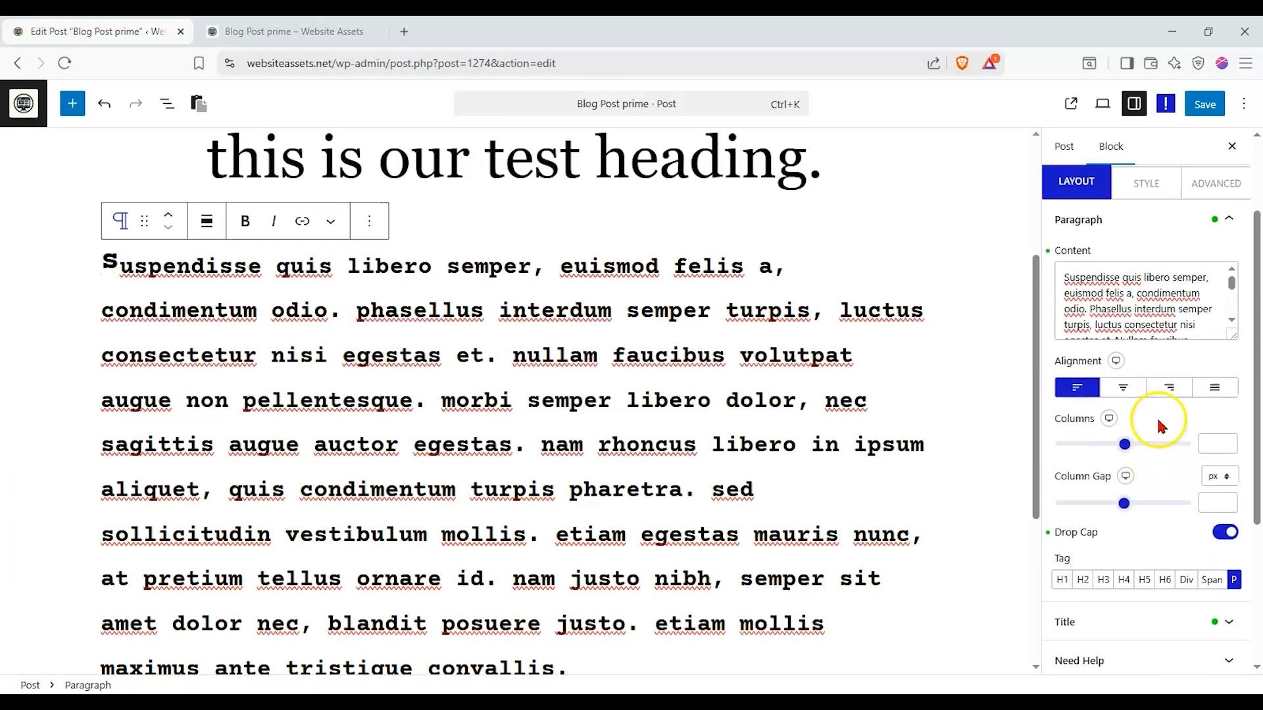
Step: Set the paragraph's font family to Helvetica and its font size to 23 px
{"action": "left_click", "coordinate": [1126, 304]}
{"action": "left_click", "coordinate": [1209, 374]}
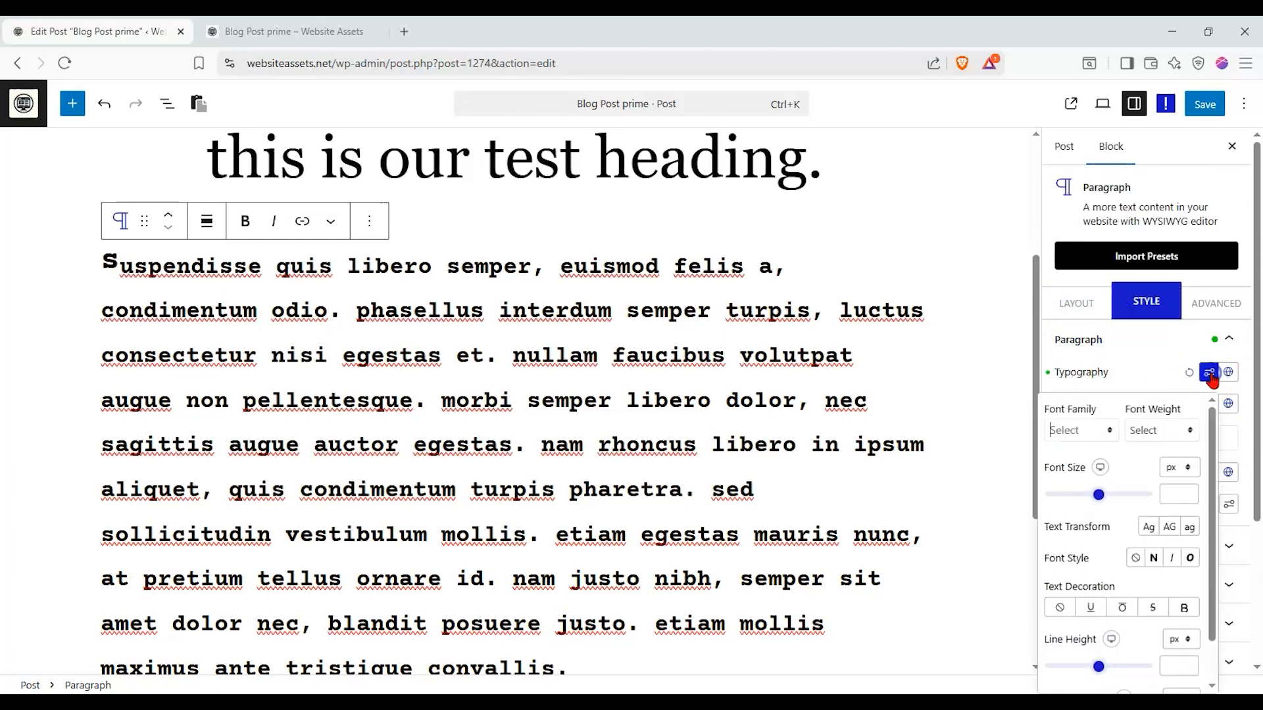
{"action": "left_click", "coordinate": [1105, 431]}
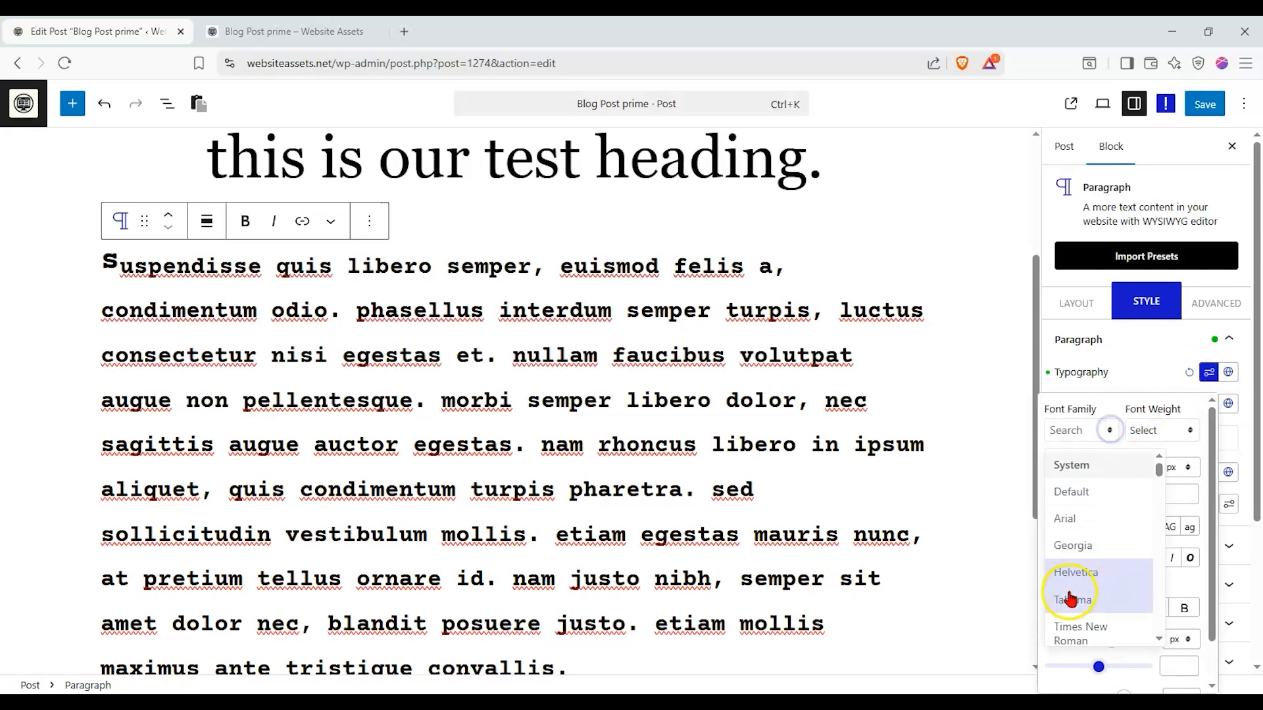
{"action": "left_click", "coordinate": [1077, 573]}
{"action": "left_click_drag", "start_coordinate": [1102, 496], "coordinate": [1067, 496]}
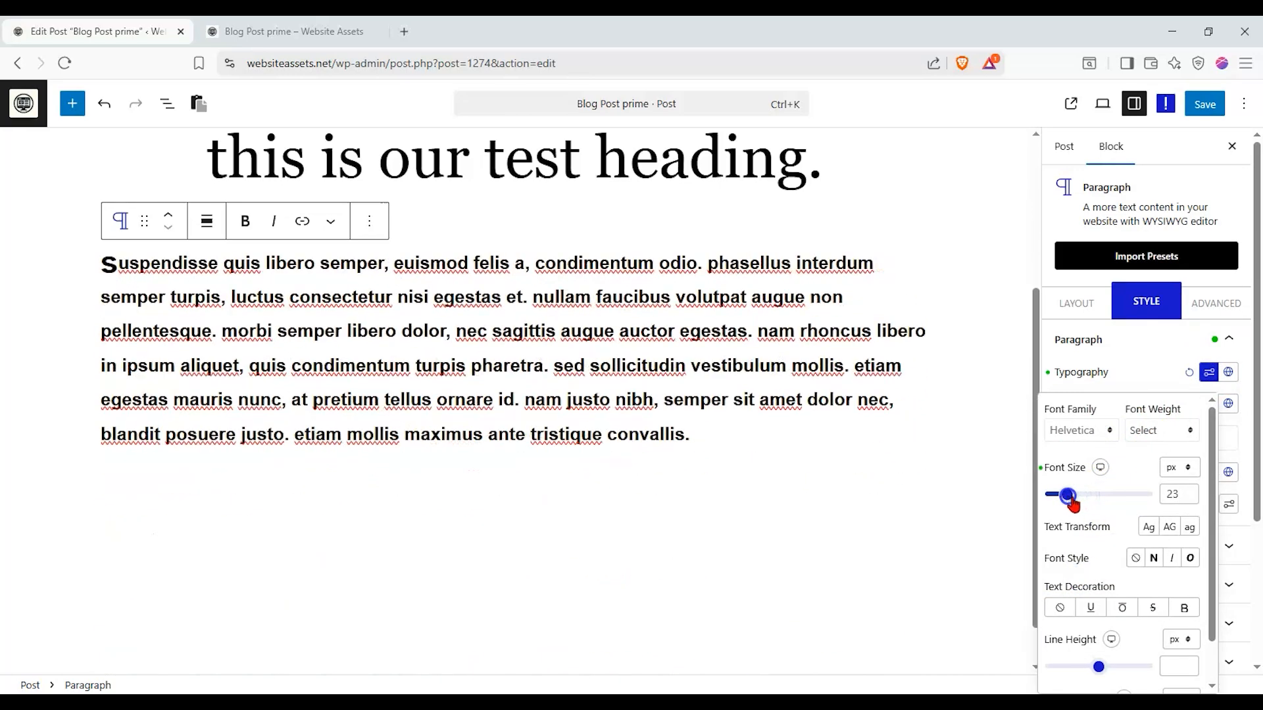
Step: Try the capitalized, uppercase and lowercase text transforms on the paragraph, leaving none applied
{"action": "left_click", "coordinate": [1148, 530]}
{"action": "left_click", "coordinate": [1147, 528]}
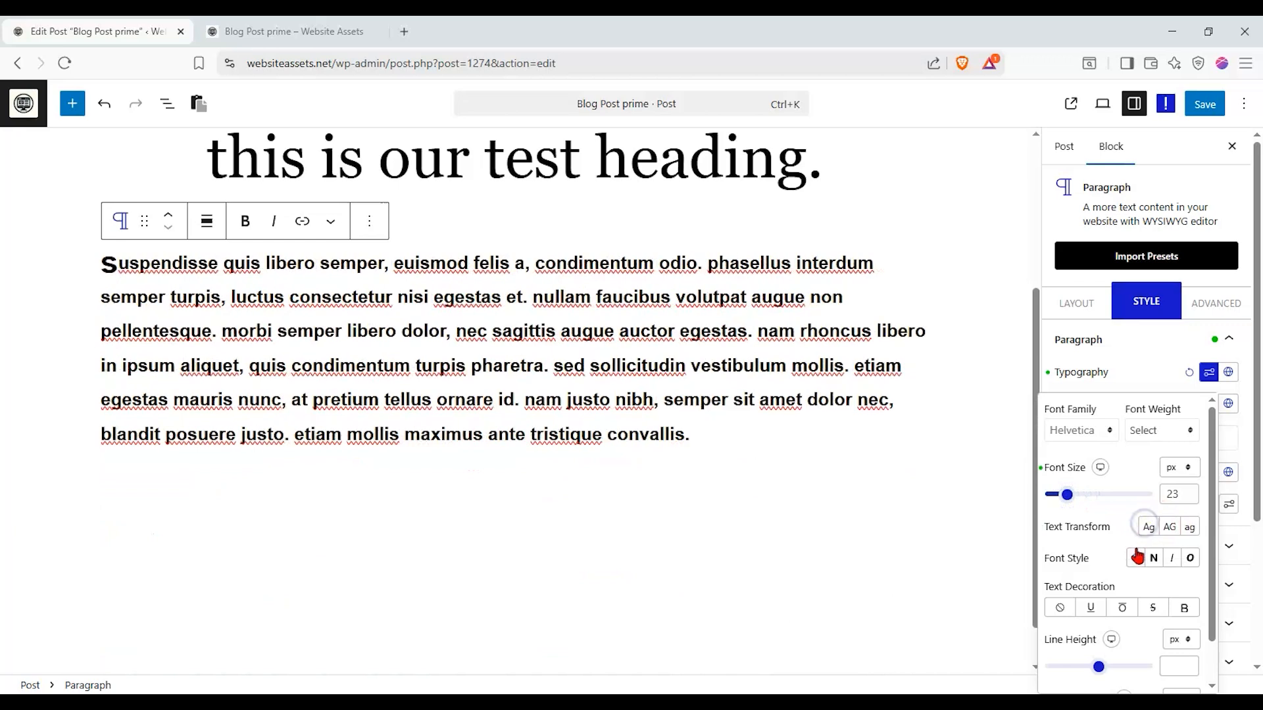
{"action": "left_click", "coordinate": [1170, 526]}
{"action": "left_click", "coordinate": [1174, 528]}
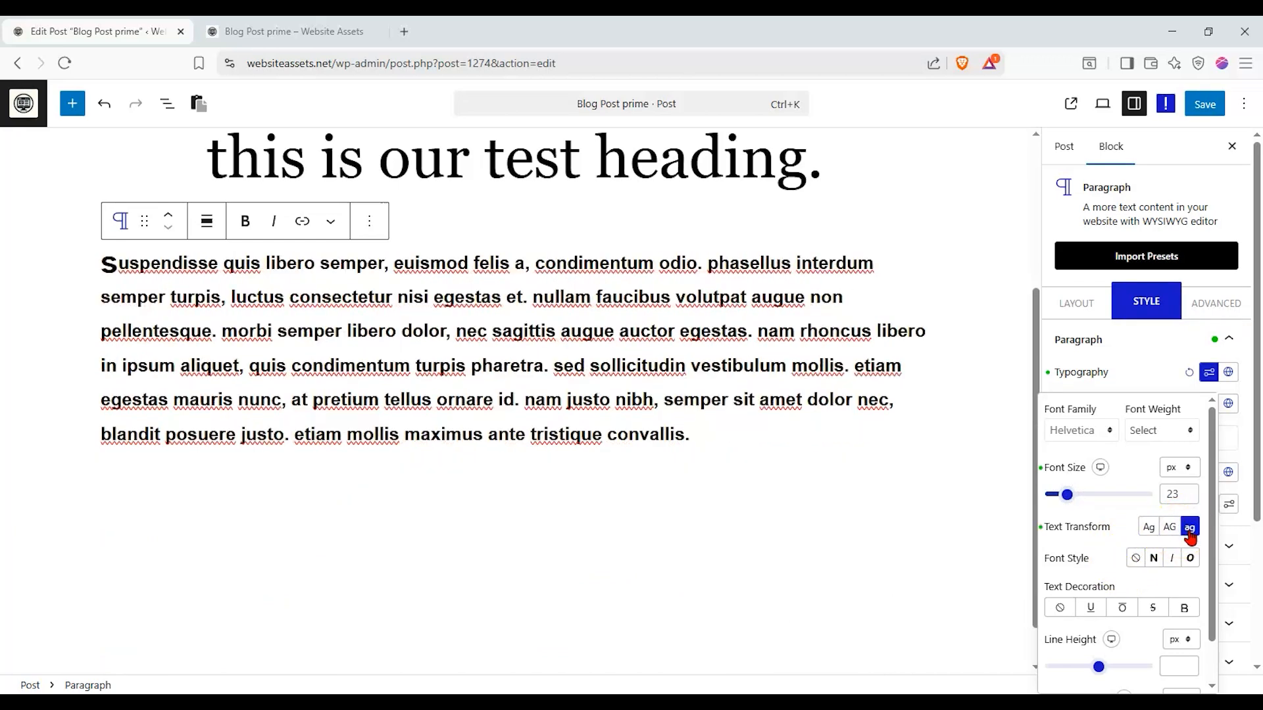
{"action": "scroll", "coordinate": [1131, 490], "scroll_direction": "down", "scroll_amount": 1}
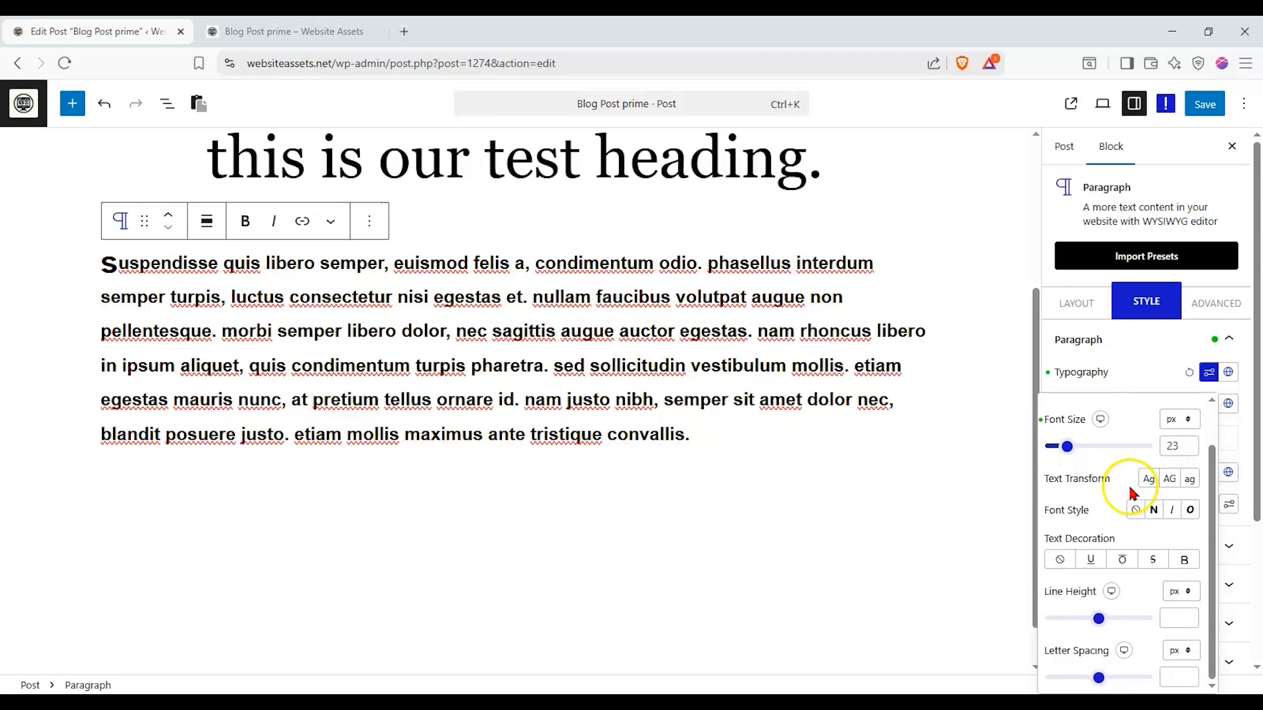
Step: Try a 52 px line height and 4.7 px letter spacing on the paragraph, and undo its typography changes
{"action": "left_click", "coordinate": [1100, 620]}
{"action": "left_click_drag", "start_coordinate": [1099, 621], "coordinate": [1085, 619]}
{"action": "left_click_drag", "start_coordinate": [1099, 677], "coordinate": [1096, 678]}
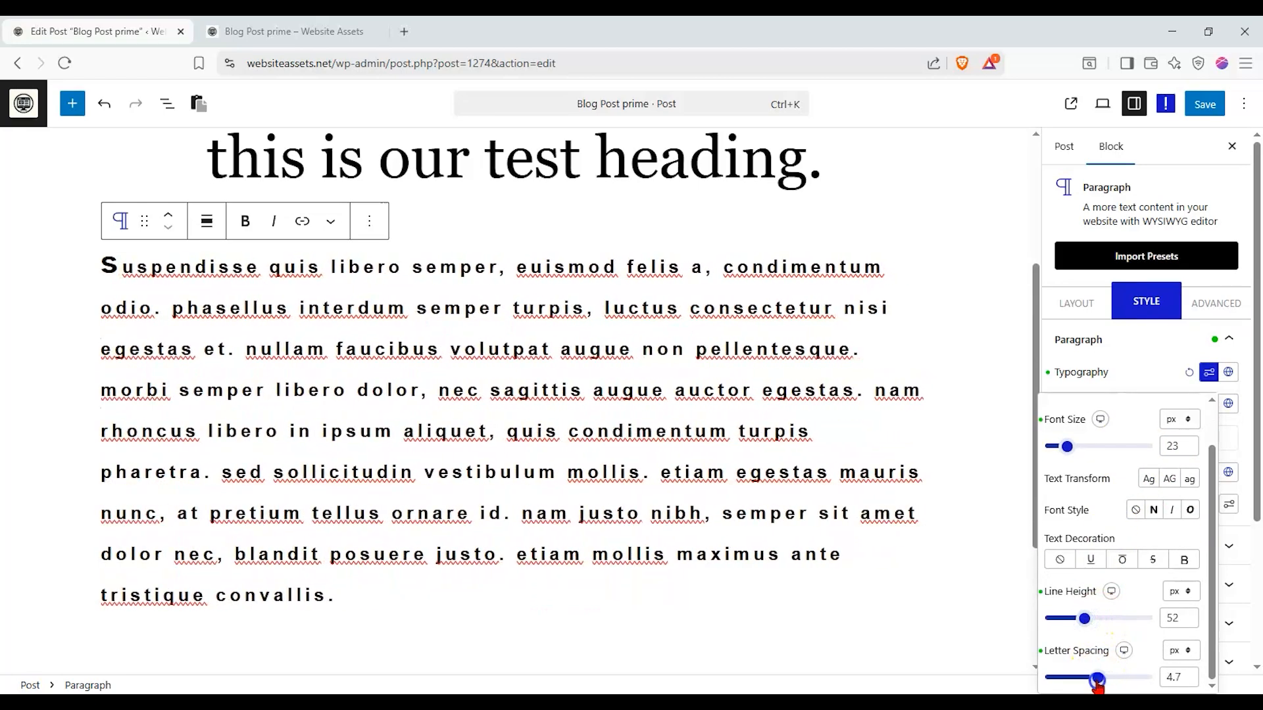
{"action": "key", "text": "ctrl+z"}
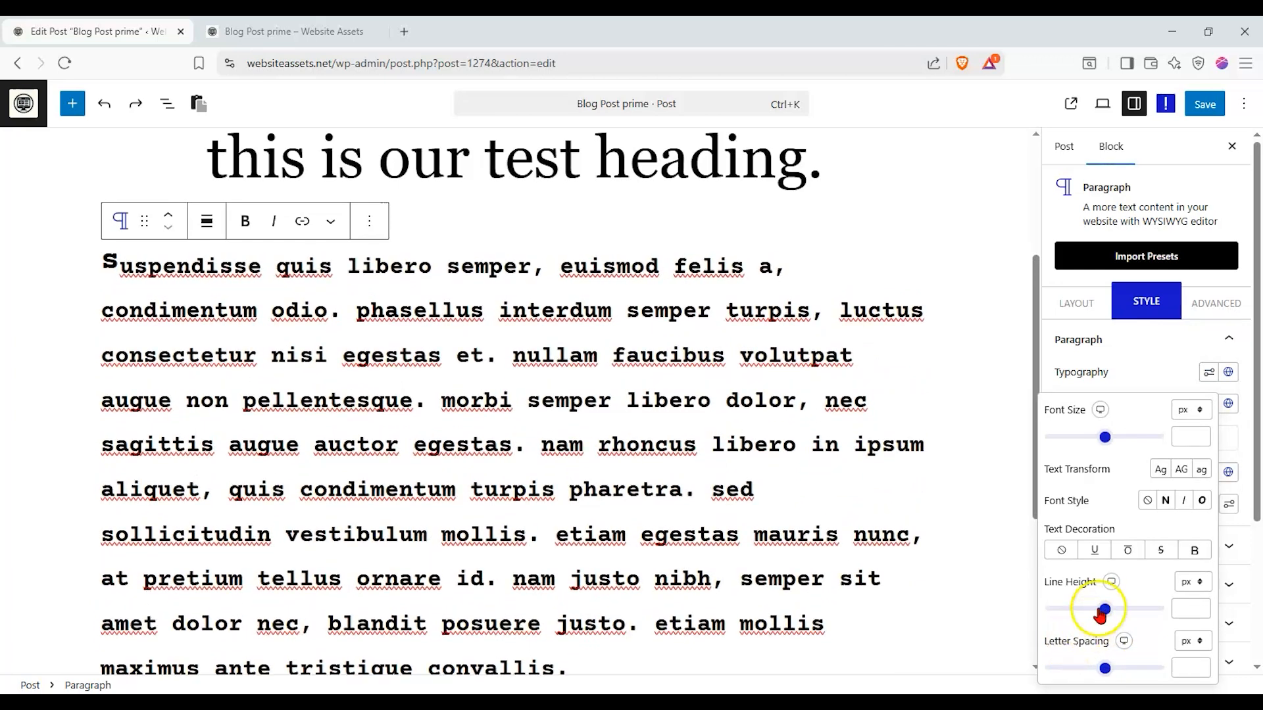
Step: Set the paragraph's font size to 35 px and its font family to Arial
{"action": "left_click", "coordinate": [1103, 438]}
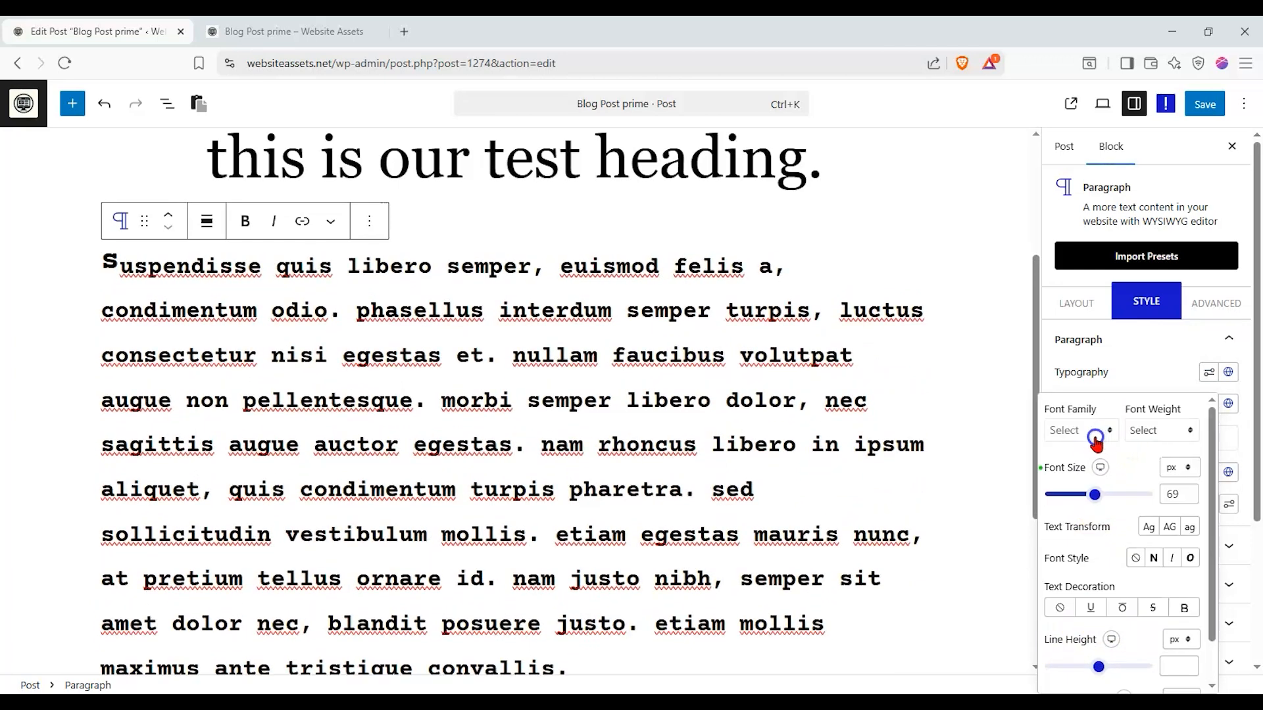
{"action": "left_click", "coordinate": [1079, 435]}
{"action": "left_click", "coordinate": [1084, 526]}
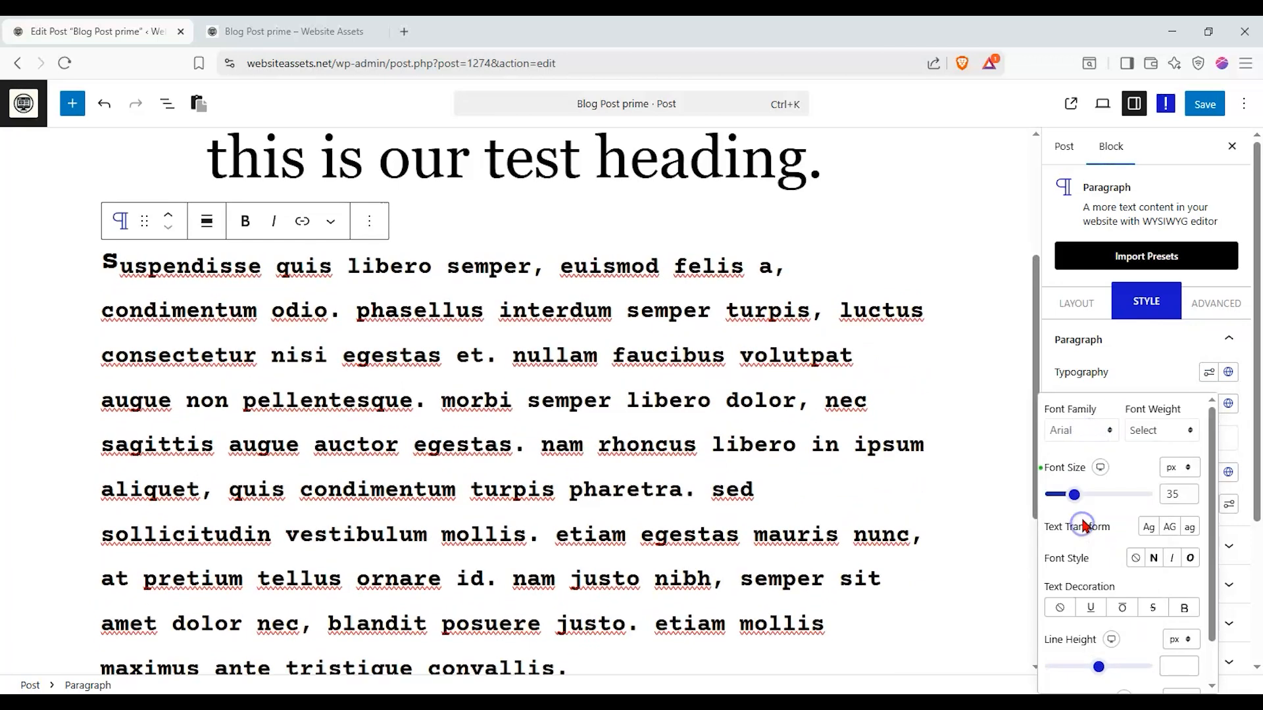
Step: Save the post and reload the editor page
{"action": "left_click", "coordinate": [926, 369]}
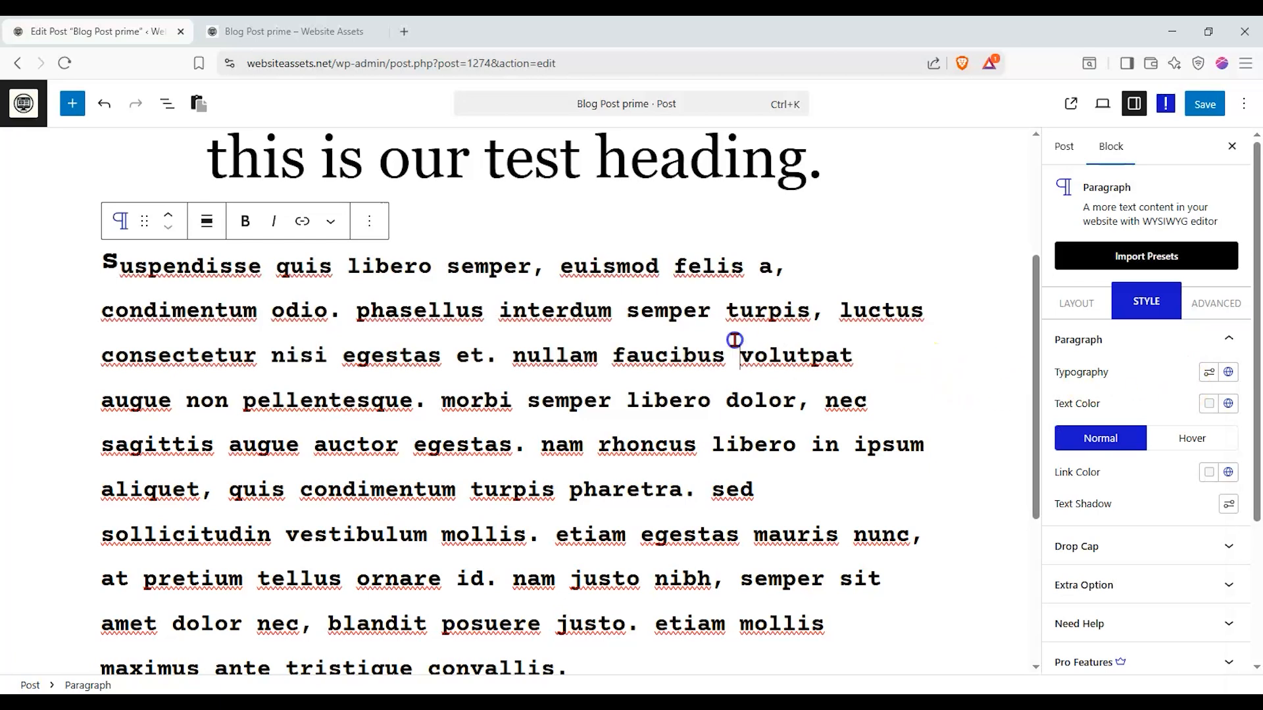
{"action": "left_click", "coordinate": [1204, 105]}
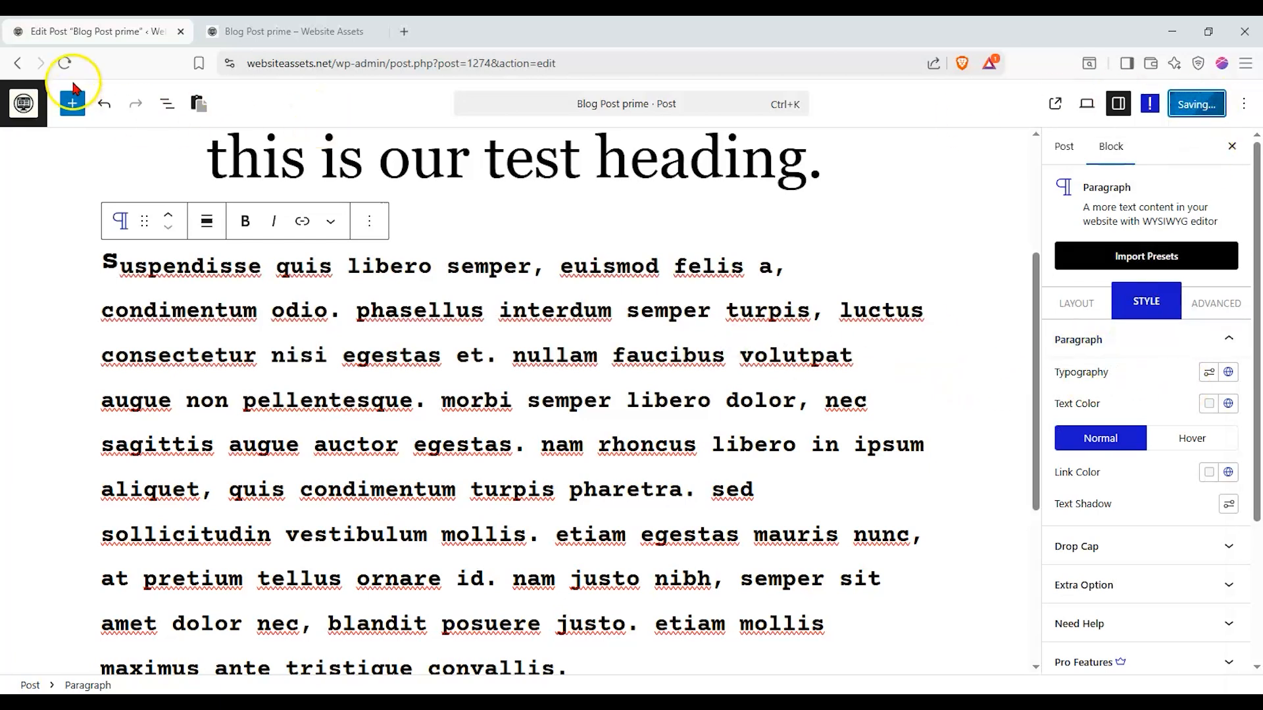
{"action": "left_click", "coordinate": [66, 64]}
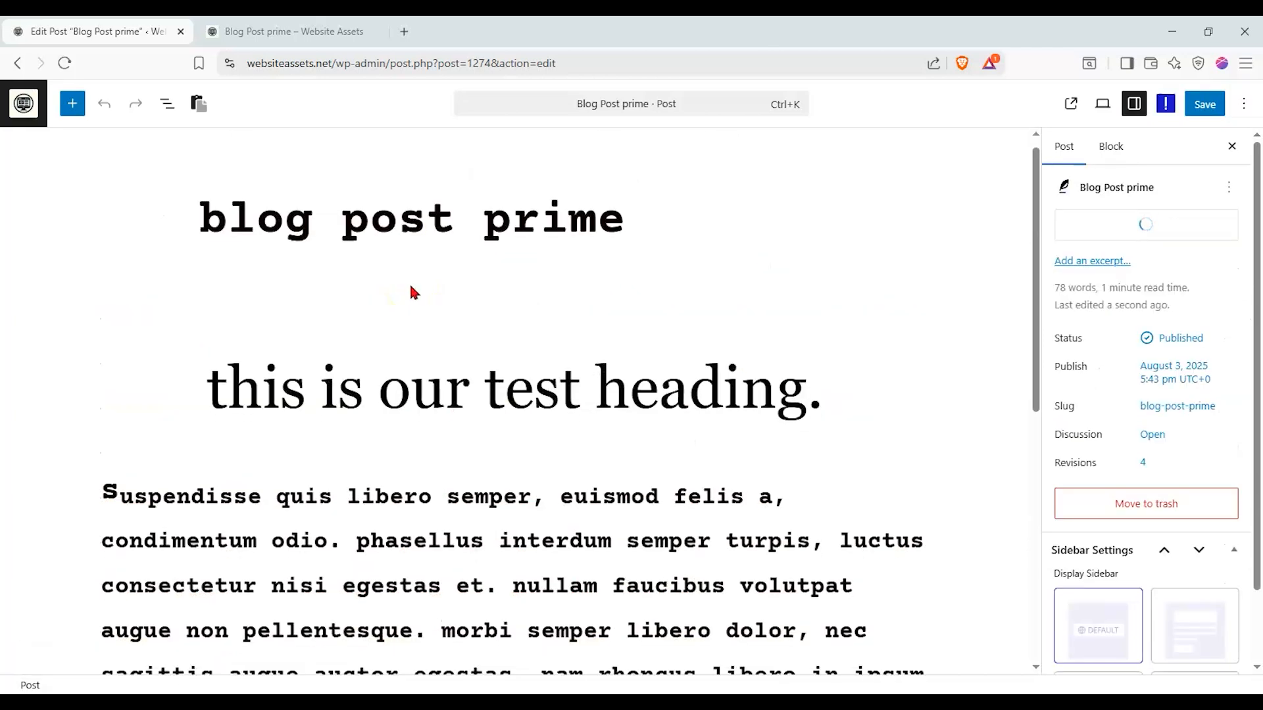
Step: Set the paragraph's font family to Helvetica and its font size to 23 px
{"action": "scroll", "coordinate": [412, 285], "scroll_direction": "down", "scroll_amount": 3}
{"action": "left_click", "coordinate": [412, 340]}
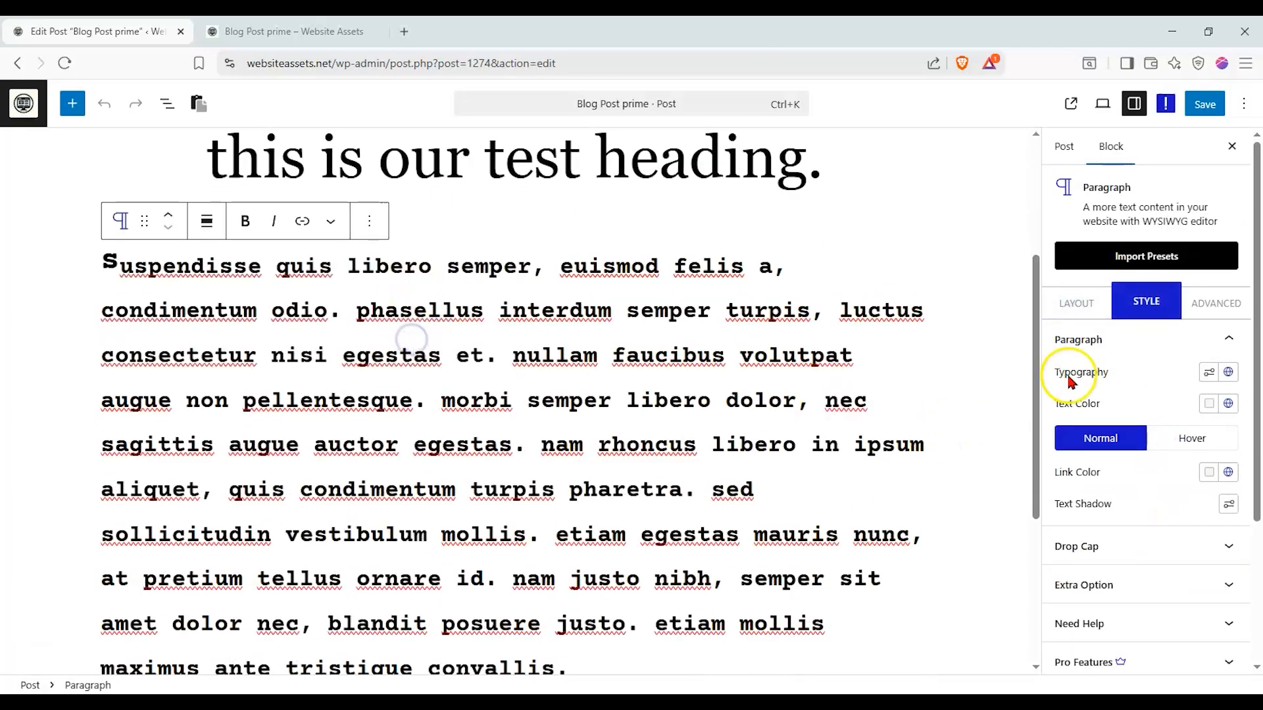
{"action": "left_click", "coordinate": [1209, 372]}
{"action": "left_click", "coordinate": [1098, 428]}
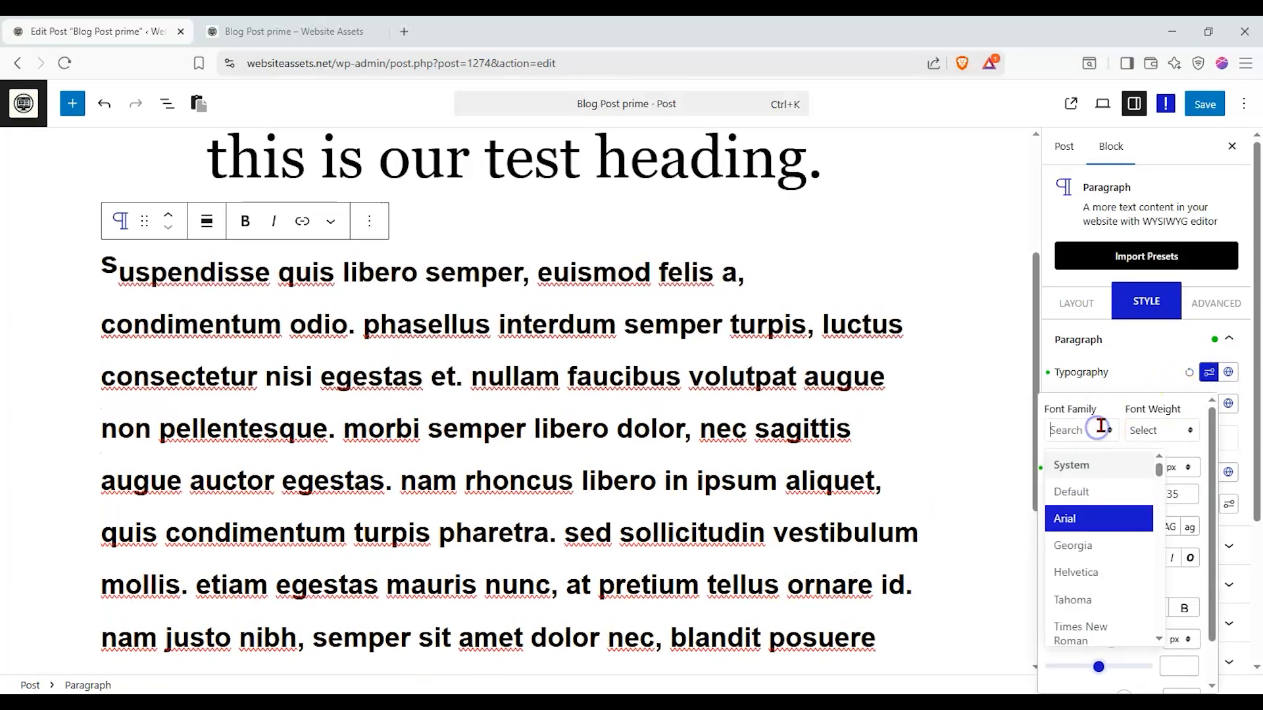
{"action": "left_click", "coordinate": [1076, 573]}
{"action": "left_click_drag", "start_coordinate": [1100, 496], "coordinate": [1068, 498]}
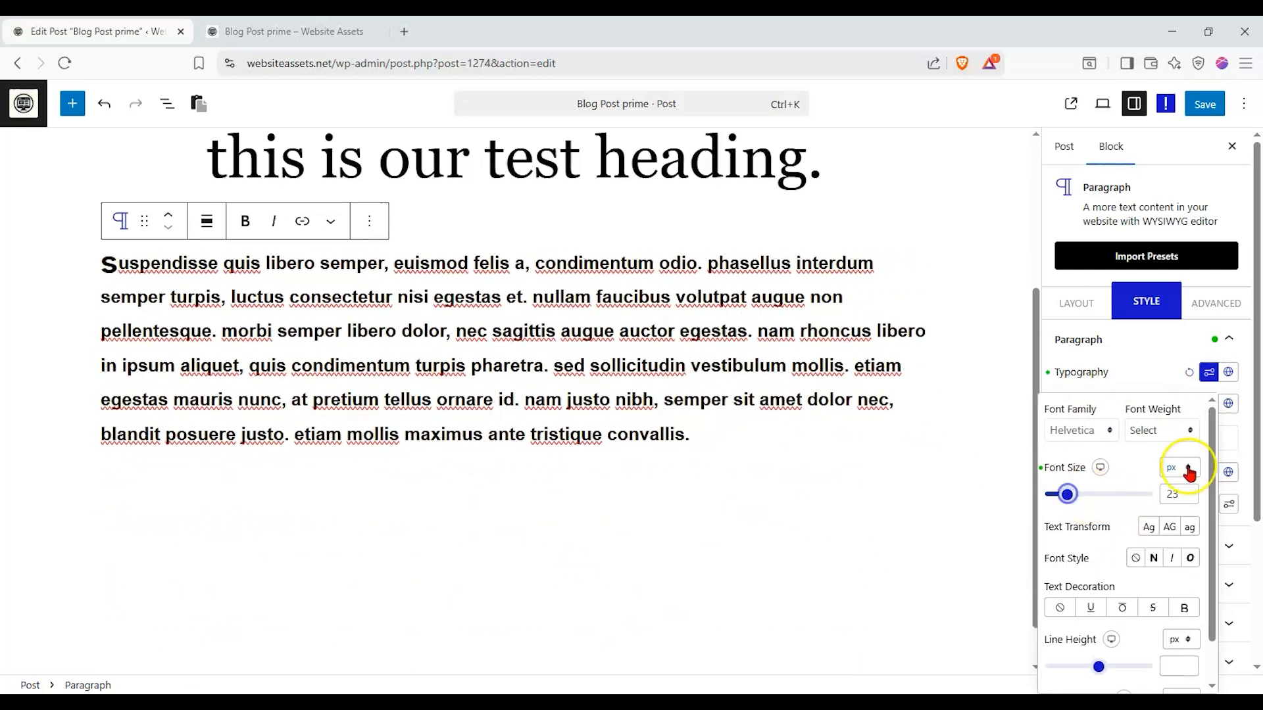
{"action": "left_click", "coordinate": [1235, 439]}
Step: Adjust the paragraph's drop cap settings to space its first letter away from the surrounding text
{"action": "left_click", "coordinate": [1112, 438]}
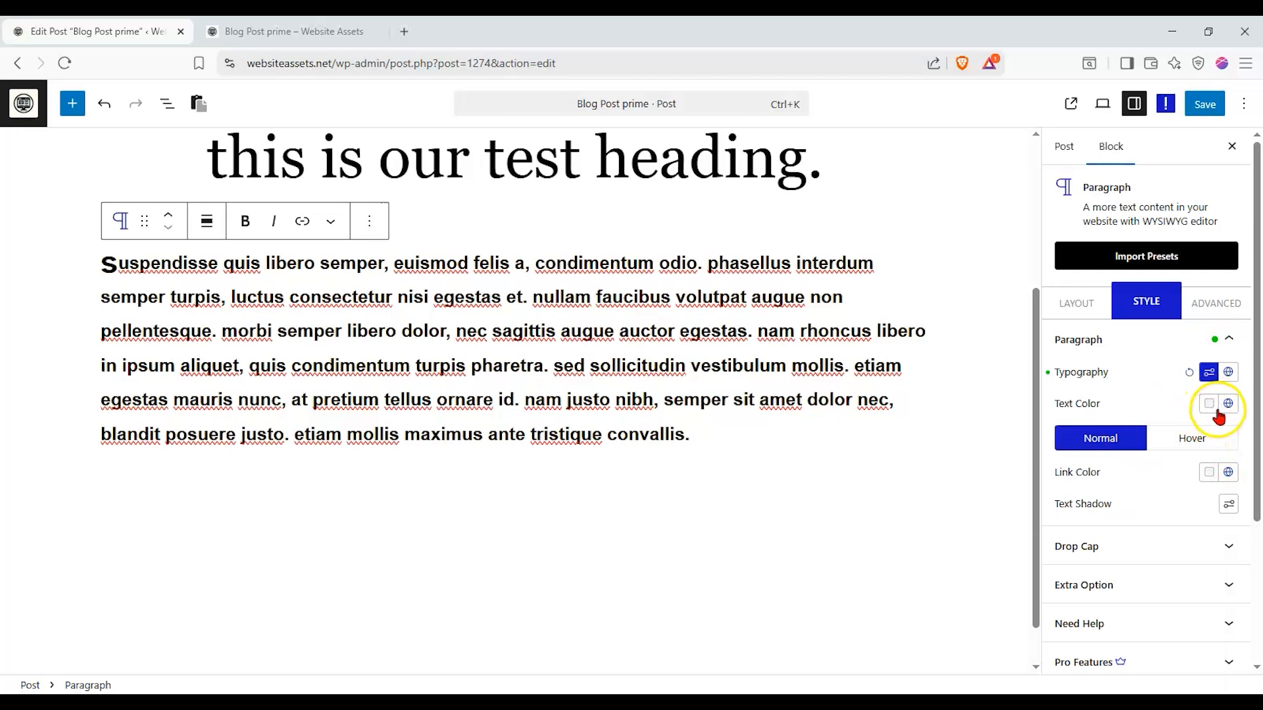
{"action": "left_click", "coordinate": [1195, 544]}
{"action": "left_click_drag", "start_coordinate": [1127, 529], "coordinate": [1063, 530]}
{"action": "left_click", "coordinate": [1175, 411]}
{"action": "left_click", "coordinate": [1172, 456]}
{"action": "left_click", "coordinate": [1177, 423]}
{"action": "left_click", "coordinate": [1166, 470]}
{"action": "left_click", "coordinate": [1176, 421]}
{"action": "left_click", "coordinate": [1166, 455]}
{"action": "left_click", "coordinate": [1212, 308]}
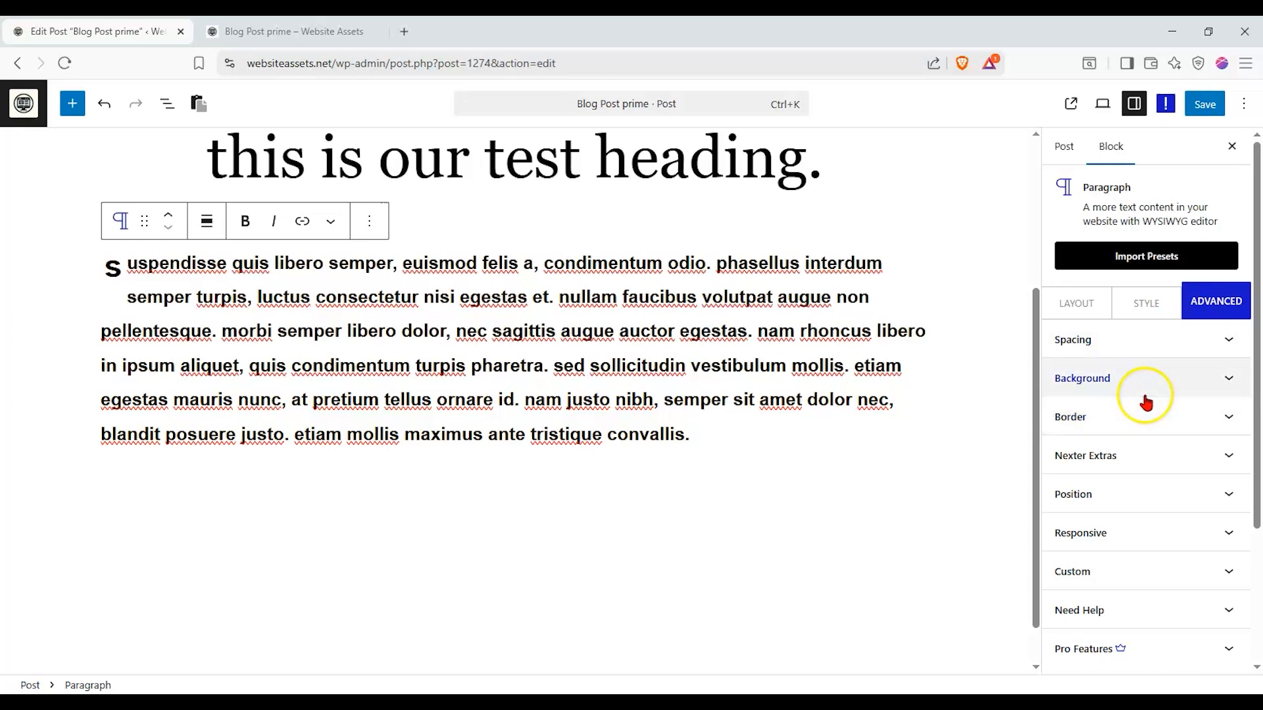
Step: Insert an Advanced Image block below the paragraph and start its design from scratch
{"action": "scroll", "coordinate": [496, 332], "scroll_direction": "up", "scroll_amount": 1}
{"action": "scroll", "coordinate": [496, 332], "scroll_direction": "up", "scroll_amount": 2}
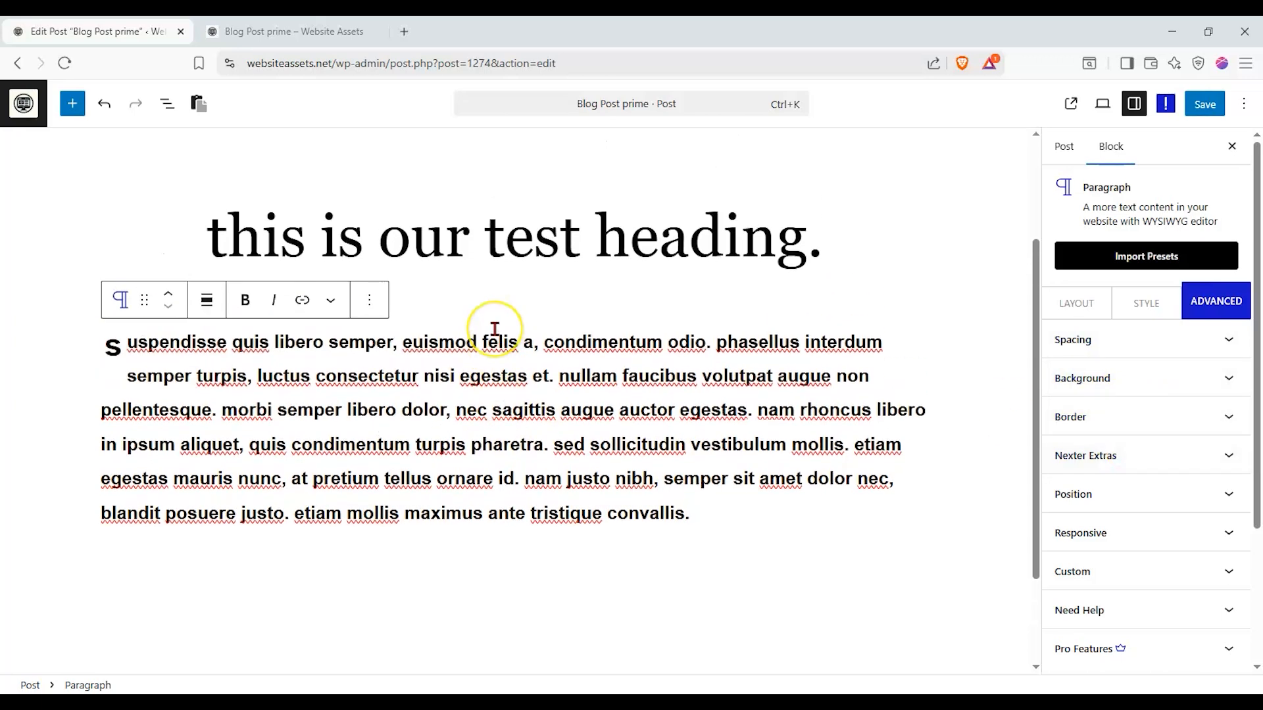
{"action": "left_click", "coordinate": [70, 112]}
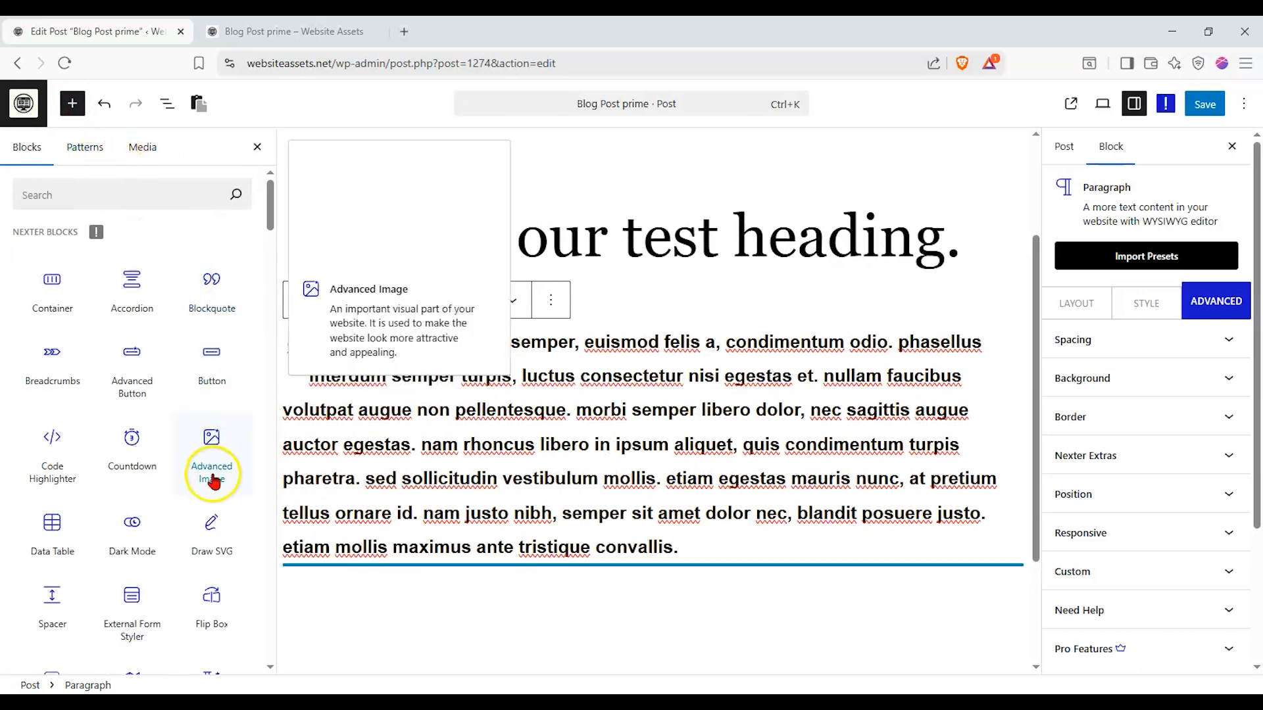
{"action": "left_click_drag", "start_coordinate": [212, 481], "coordinate": [510, 579]}
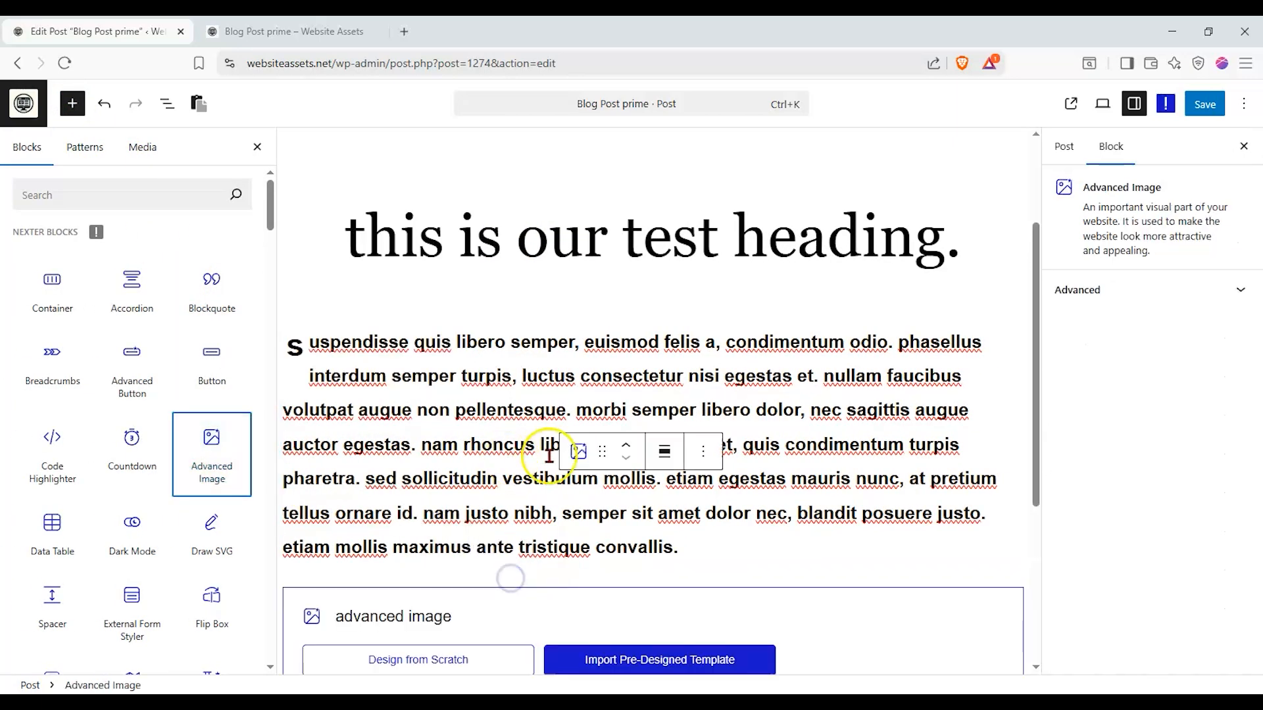
{"action": "scroll", "coordinate": [500, 500], "scroll_direction": "down", "scroll_amount": 4}
{"action": "left_click", "coordinate": [460, 431]}
{"action": "scroll", "coordinate": [493, 441], "scroll_direction": "down", "scroll_amount": 5}
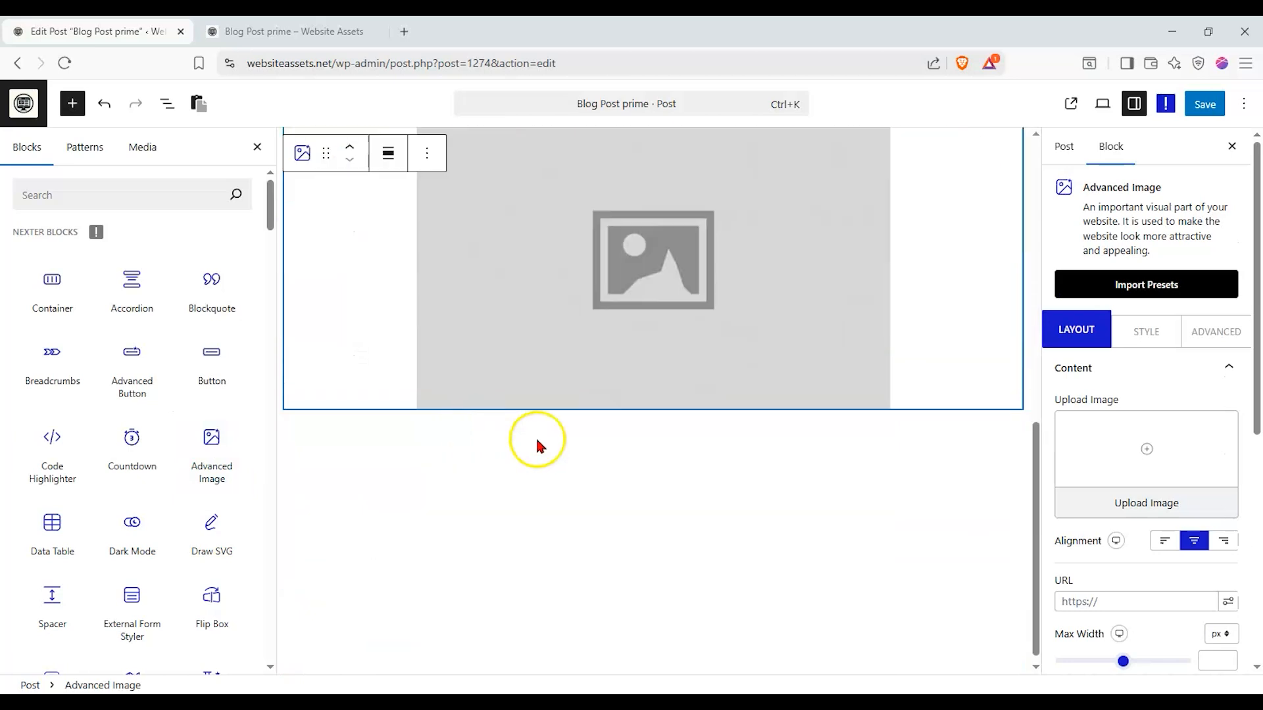
Step: Fill the image block with Fresh-Garden-Salad-with-Grilled-Shrimp.png from the media library
{"action": "left_click", "coordinate": [1089, 507]}
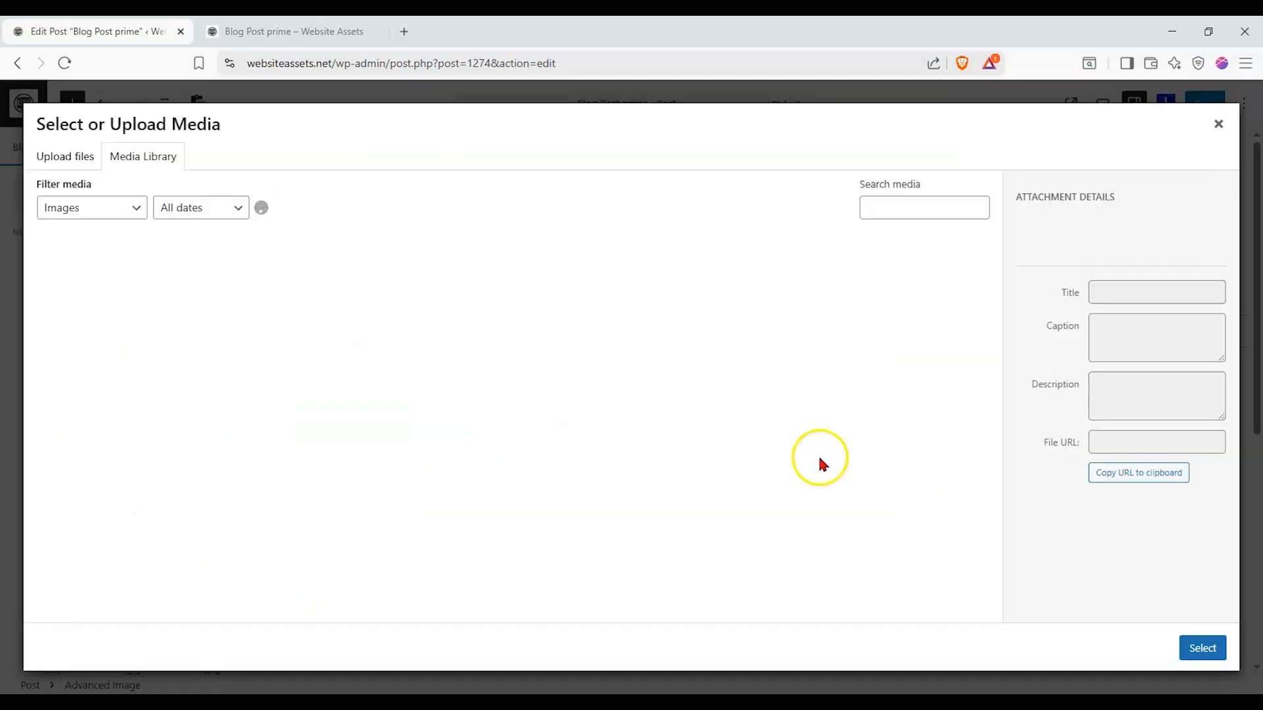
{"action": "left_click", "coordinate": [74, 160]}
{"action": "left_click", "coordinate": [79, 168]}
{"action": "left_click", "coordinate": [644, 401]}
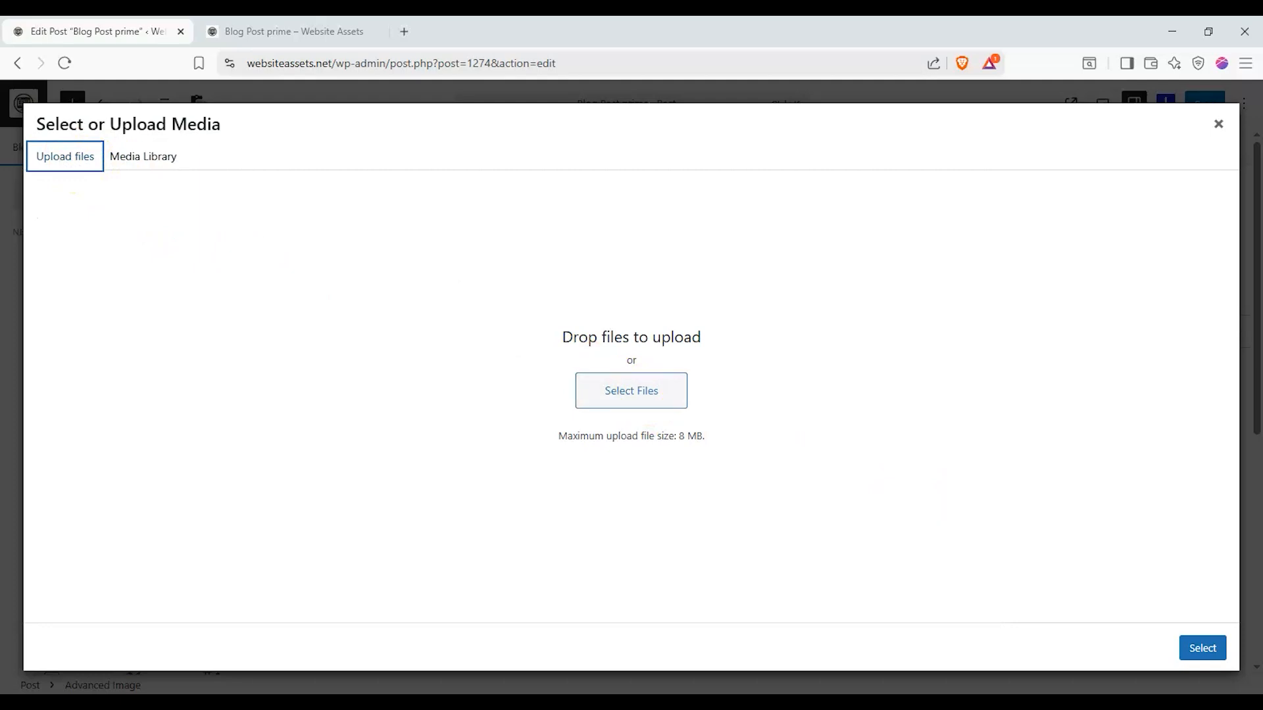
{"action": "left_click", "coordinate": [160, 161]}
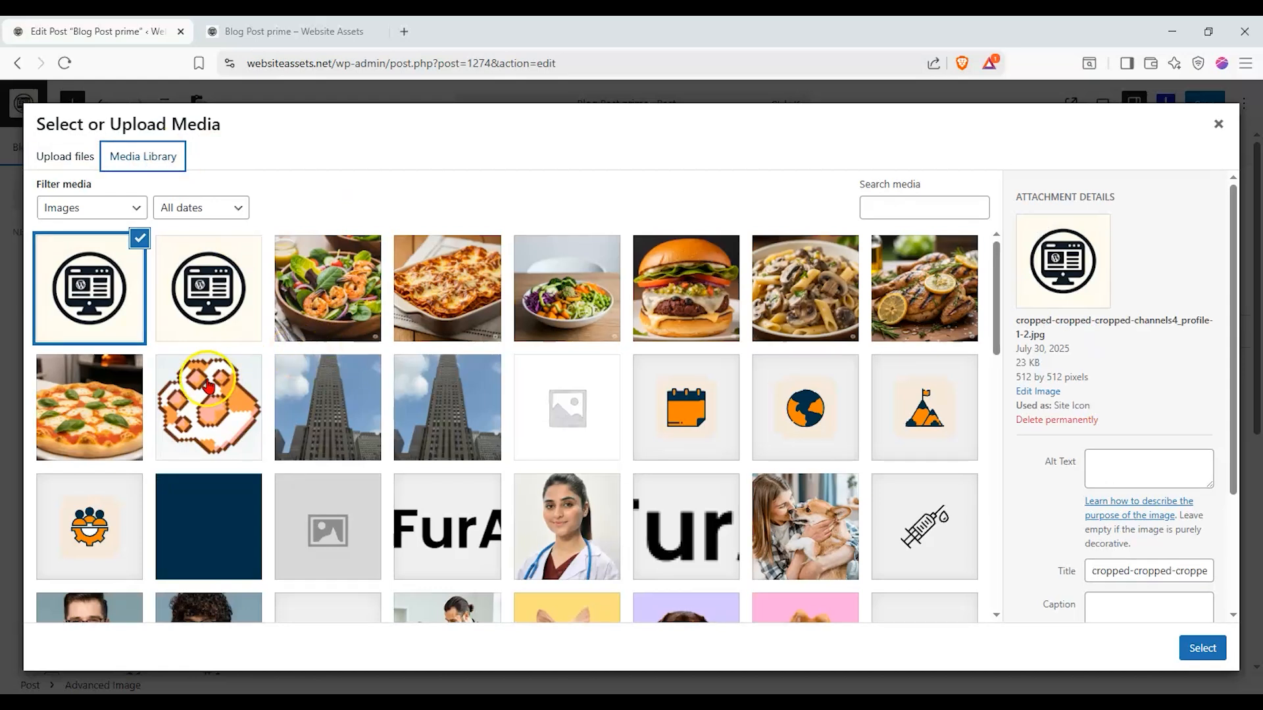
{"action": "left_click", "coordinate": [117, 380]}
{"action": "left_click", "coordinate": [341, 319]}
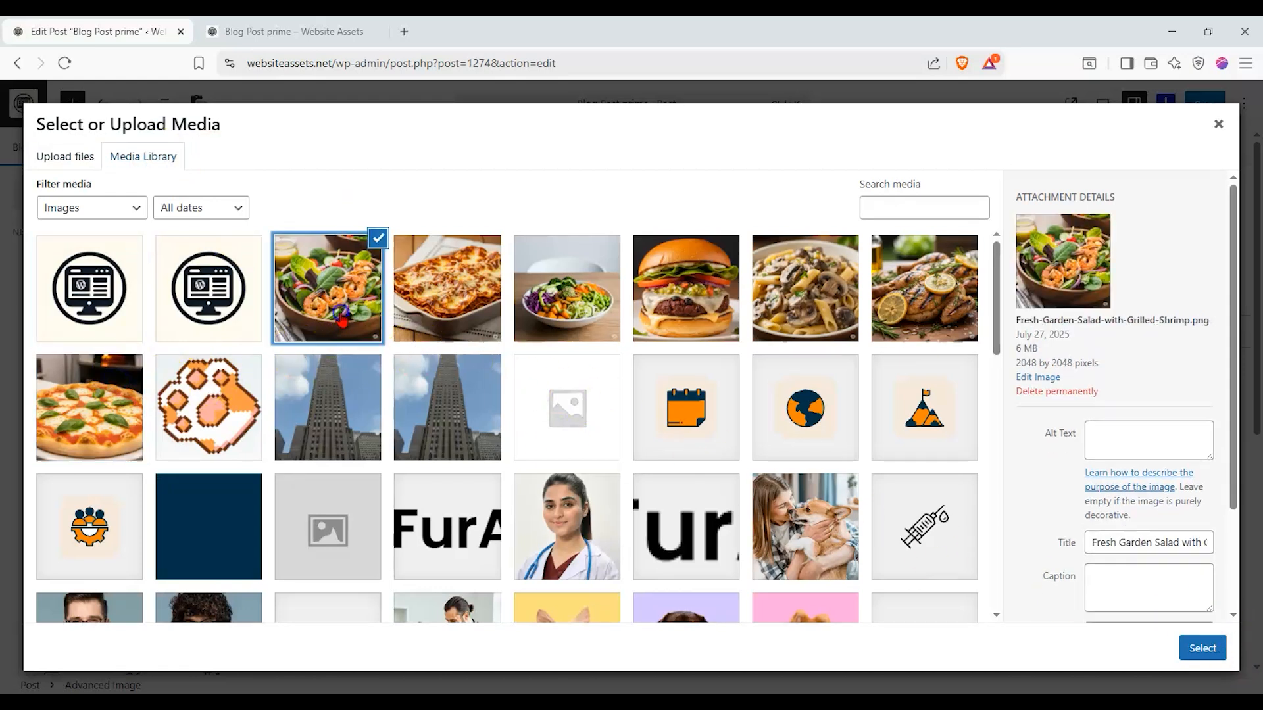
{"action": "left_click", "coordinate": [1202, 648]}
{"action": "scroll", "coordinate": [838, 536], "scroll_direction": "up", "scroll_amount": 3}
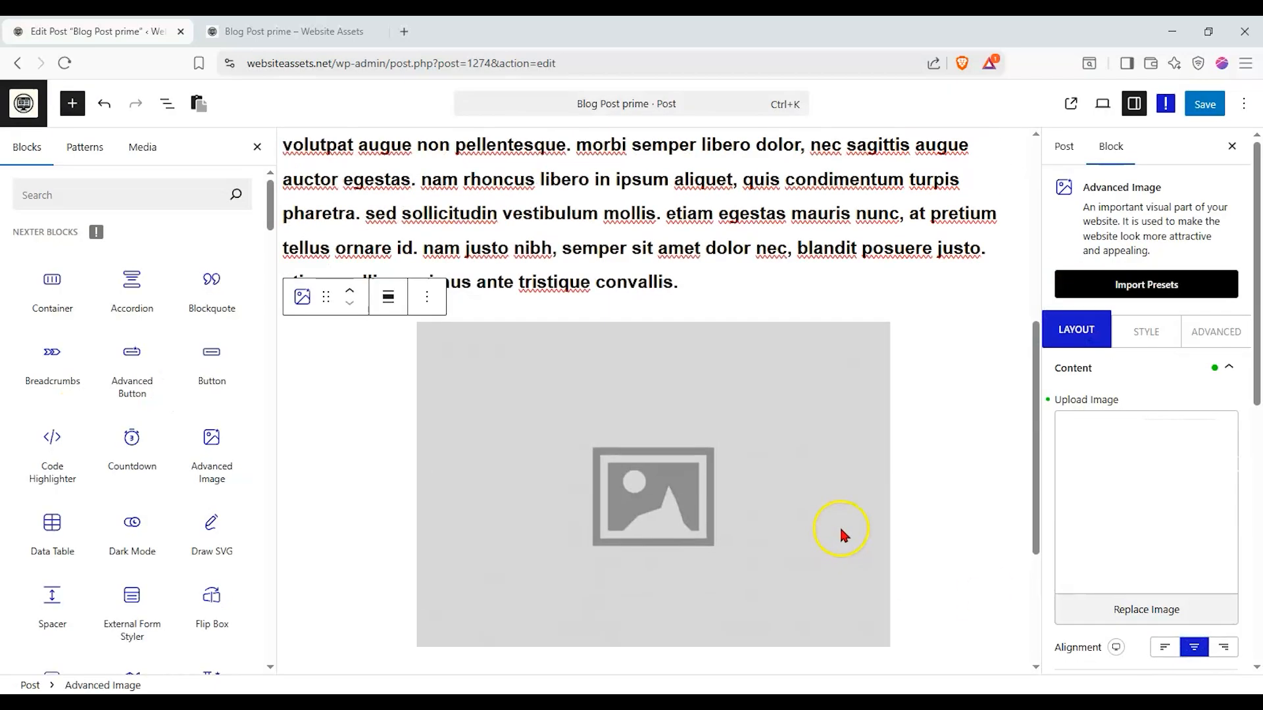
Step: Try left and right alignment on the salad image, returning it to centered
{"action": "scroll", "coordinate": [1128, 437], "scroll_direction": "down", "scroll_amount": 2}
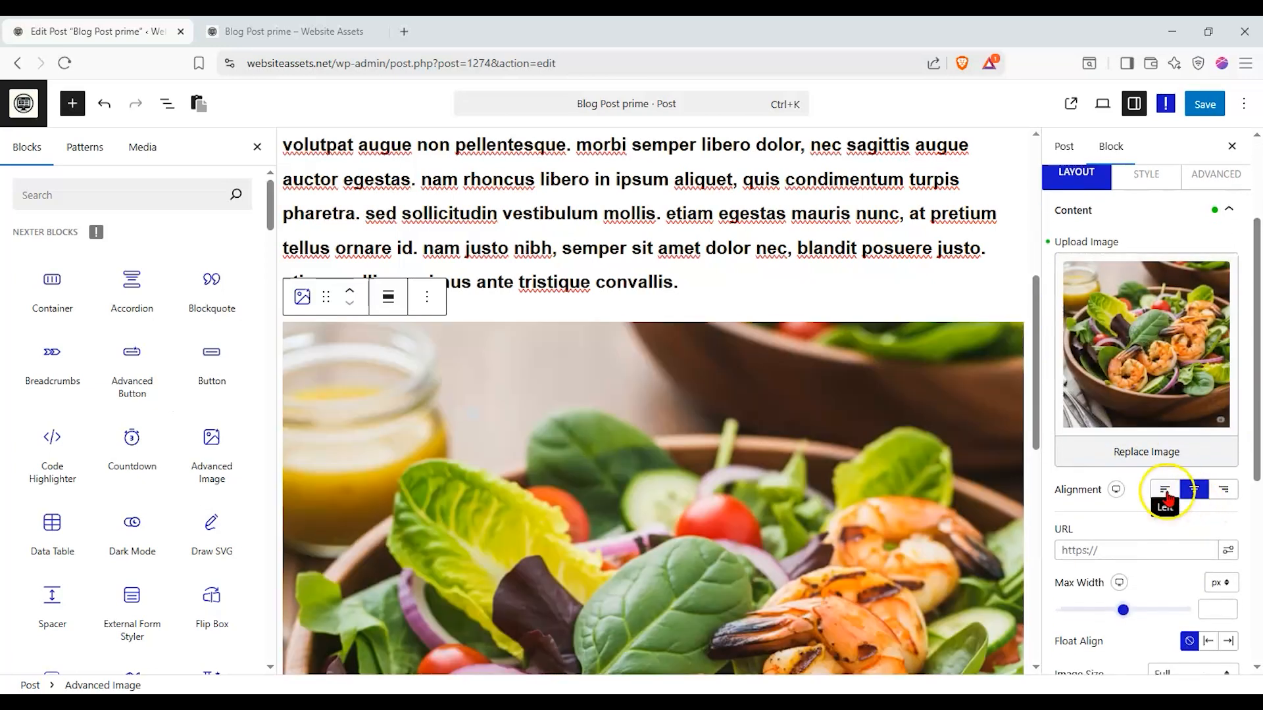
{"action": "scroll", "coordinate": [987, 474], "scroll_direction": "down", "scroll_amount": 2}
{"action": "left_click", "coordinate": [1159, 490]}
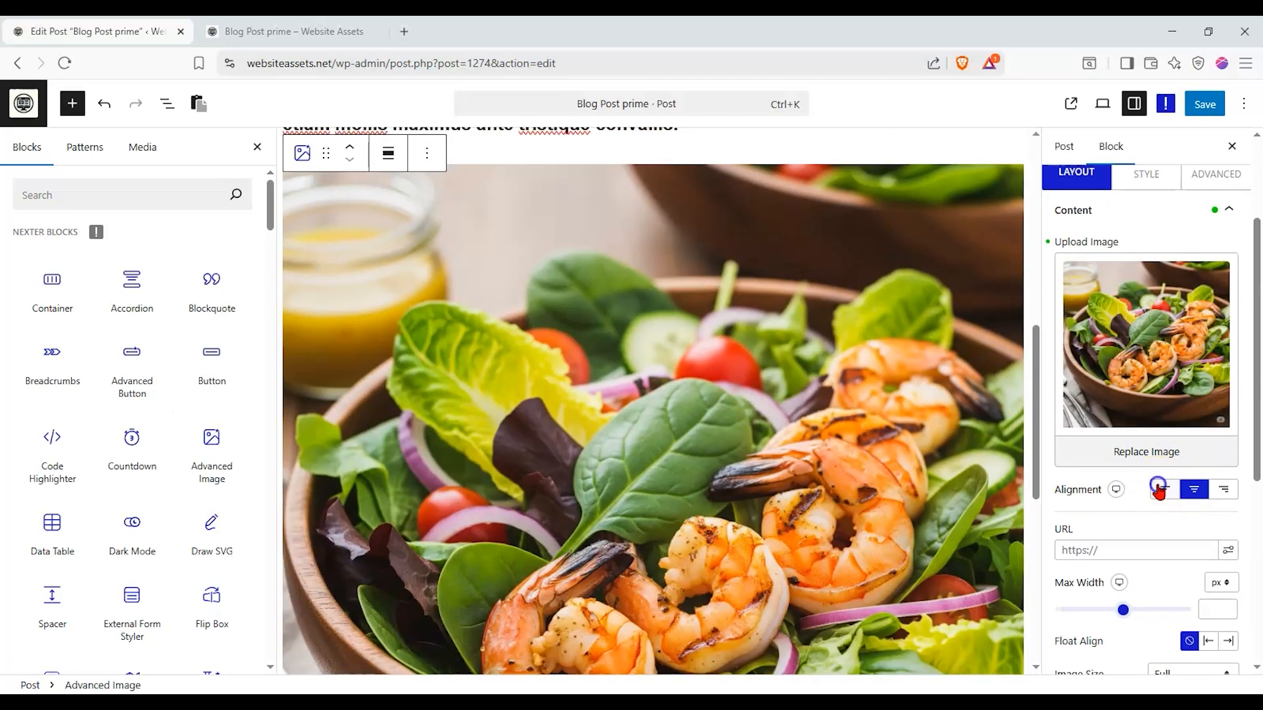
{"action": "left_click", "coordinate": [1205, 492]}
{"action": "left_click", "coordinate": [1219, 494]}
{"action": "left_click", "coordinate": [1204, 491]}
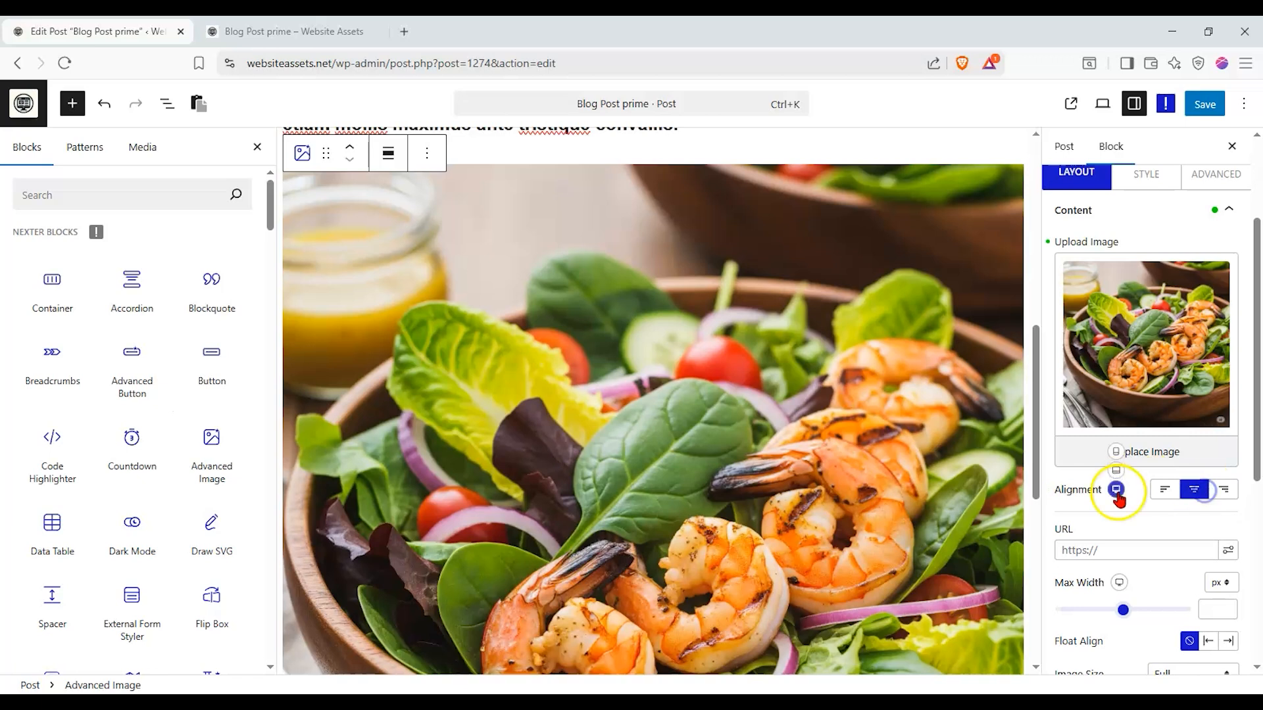
Step: Set the salad image's maximum width to 480 px and try its left and right alignments, leaving it centered
{"action": "scroll", "coordinate": [1122, 519], "scroll_direction": "down", "scroll_amount": 2}
{"action": "left_click_drag", "start_coordinate": [1125, 530], "coordinate": [1092, 532]}
{"action": "left_click", "coordinate": [1162, 412]}
{"action": "left_click", "coordinate": [1194, 412]}
{"action": "left_click", "coordinate": [1220, 413]}
{"action": "left_click", "coordinate": [1193, 413]}
{"action": "left_click", "coordinate": [1165, 414]}
{"action": "left_click", "coordinate": [1192, 414]}
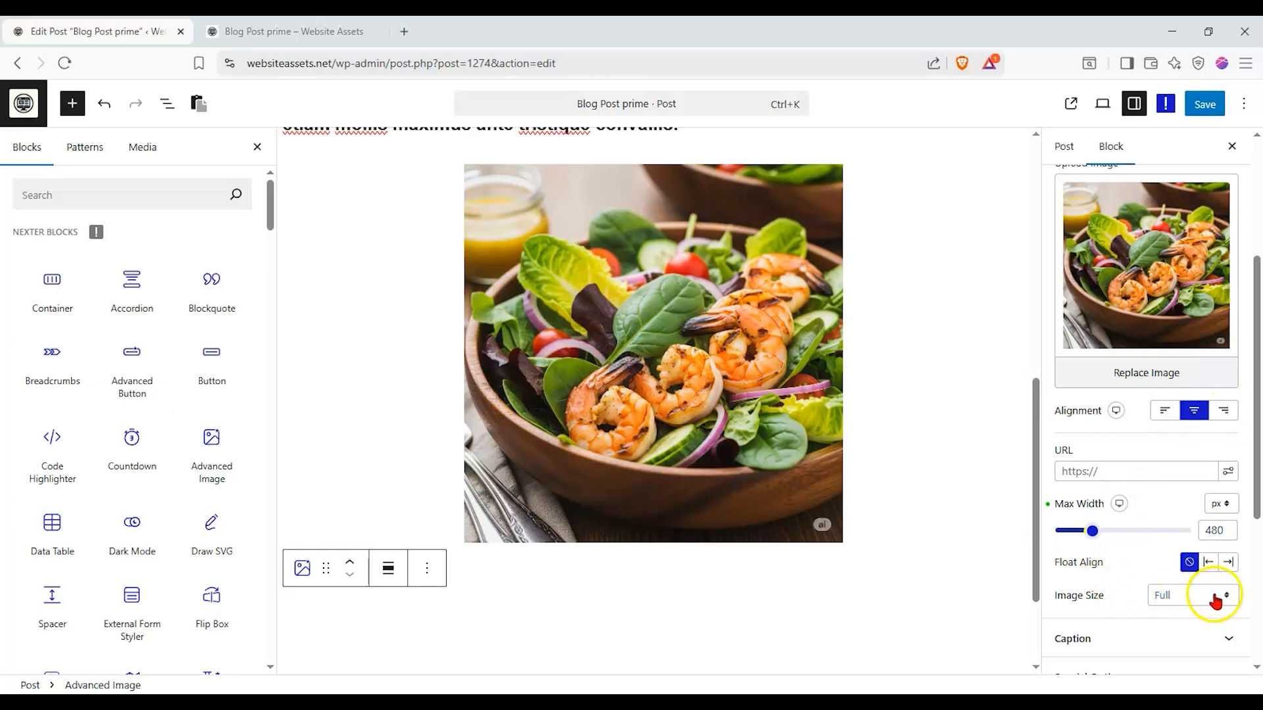
Step: Try a left float on the image and turn it off, and set the image size to Medium after trying Thumbnail and Large
{"action": "left_click", "coordinate": [1210, 564]}
{"action": "left_click", "coordinate": [1184, 562]}
{"action": "left_click", "coordinate": [1187, 595]}
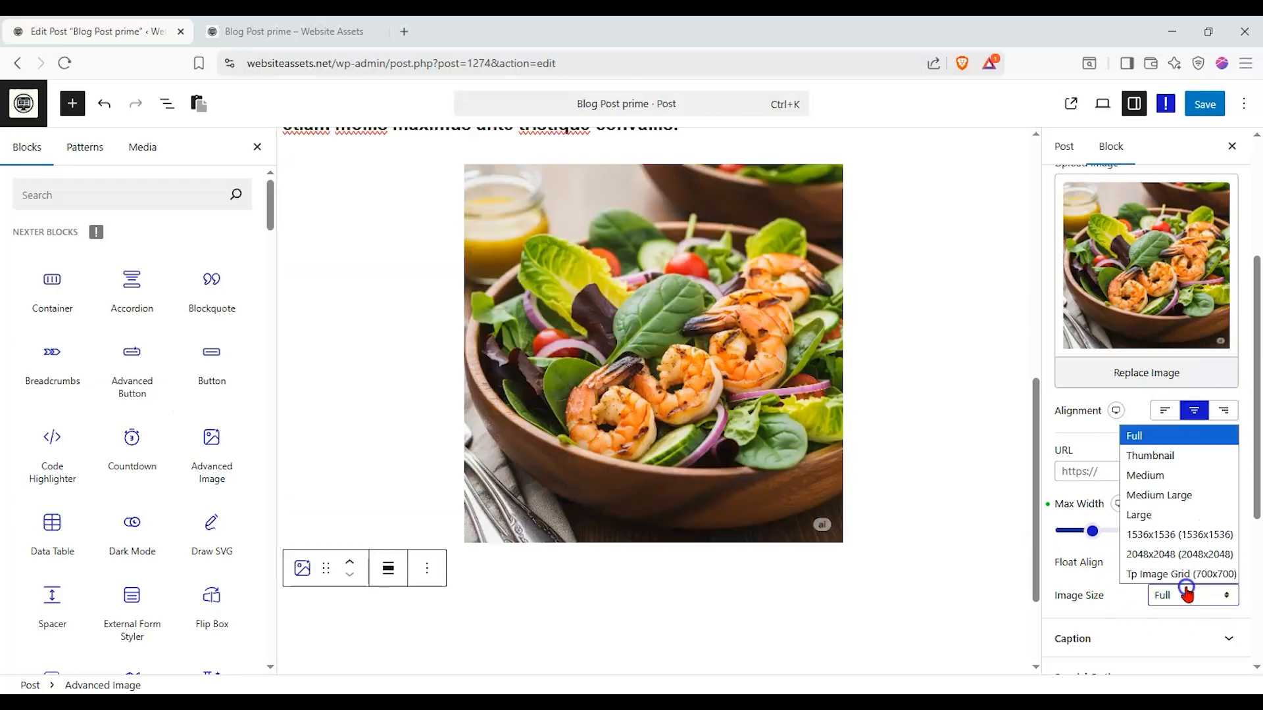
{"action": "left_click", "coordinate": [1180, 468]}
{"action": "left_click", "coordinate": [1174, 594]}
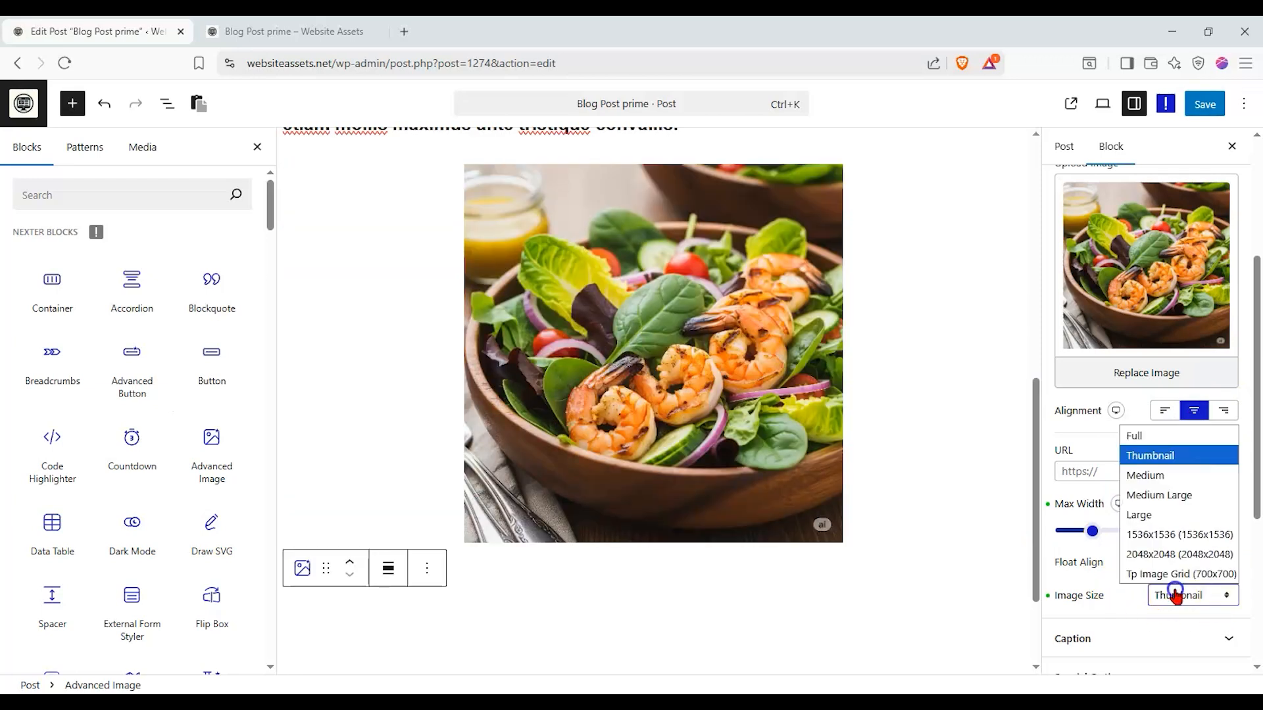
{"action": "left_click", "coordinate": [1156, 515]}
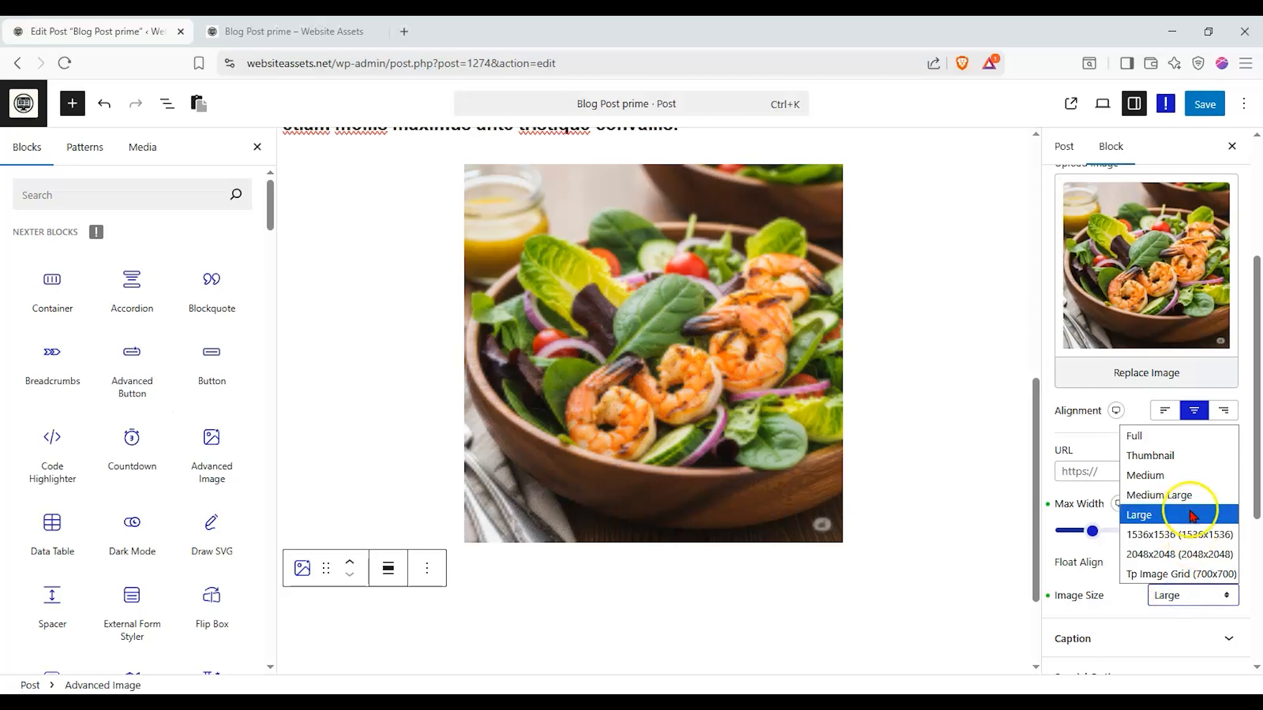
{"action": "left_click", "coordinate": [1187, 476]}
{"action": "scroll", "coordinate": [1152, 526], "scroll_direction": "down", "scroll_amount": 1}
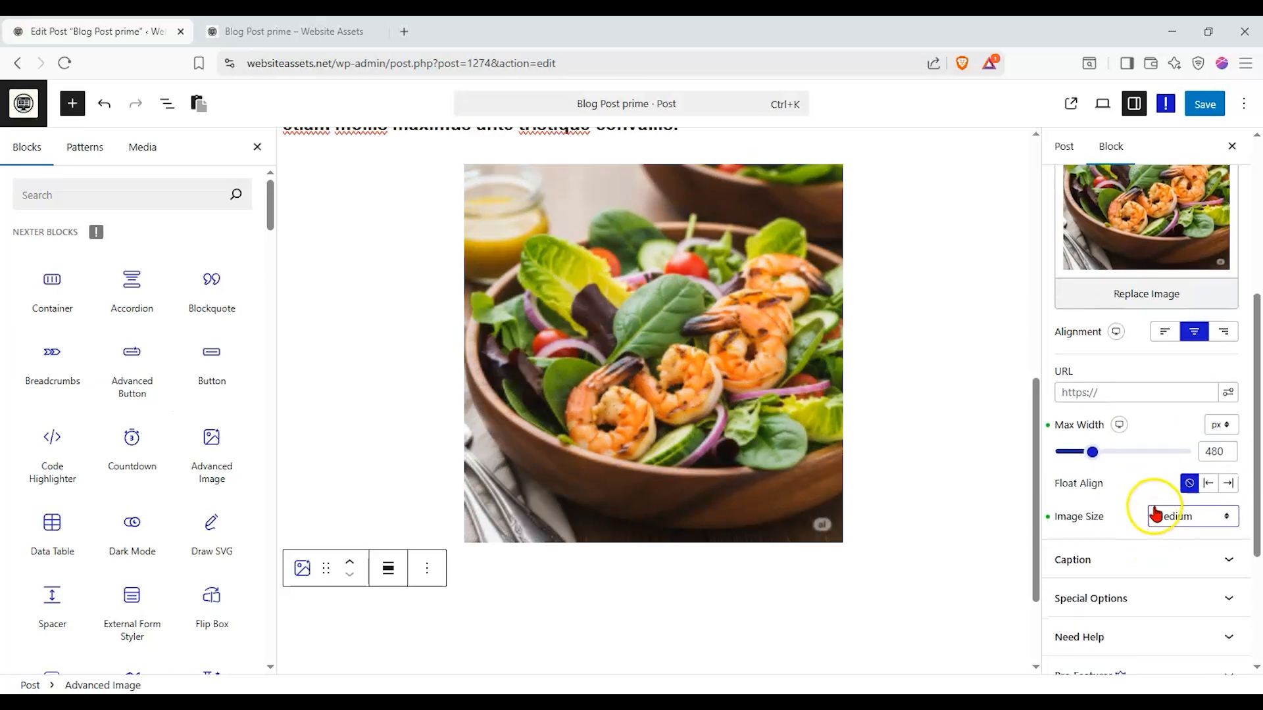
Step: Add a solid border around the salad image
{"action": "scroll", "coordinate": [1156, 460], "scroll_direction": "up", "scroll_amount": 5}
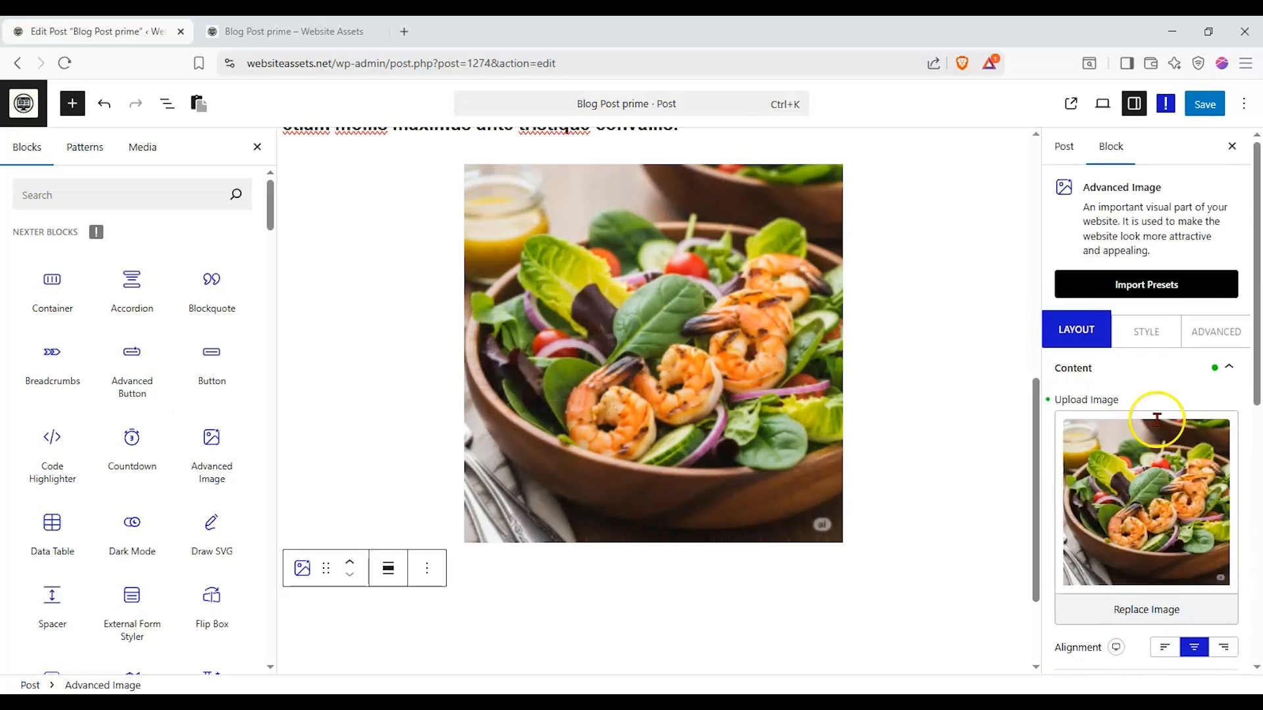
{"action": "left_click", "coordinate": [1147, 333]}
{"action": "left_click", "coordinate": [1163, 439]}
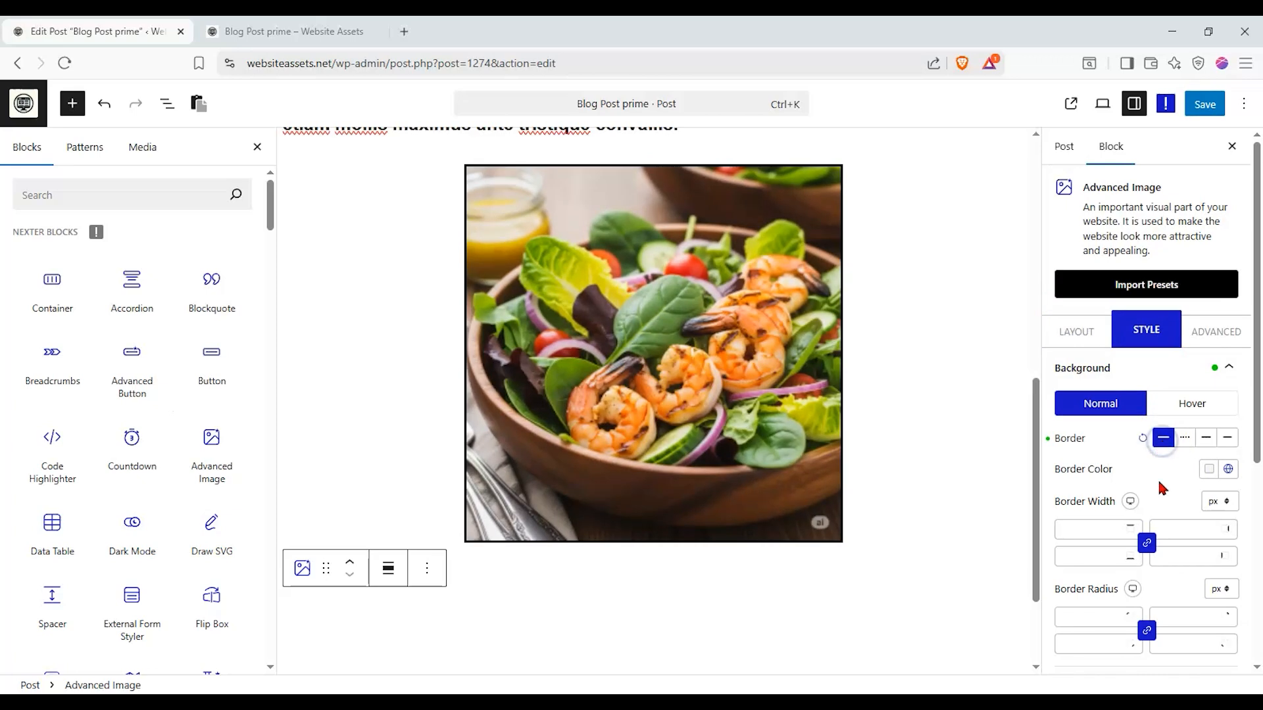
{"action": "scroll", "coordinate": [1169, 434], "scroll_direction": "down", "scroll_amount": 2}
{"action": "scroll", "coordinate": [1168, 430], "scroll_direction": "down", "scroll_amount": 3}
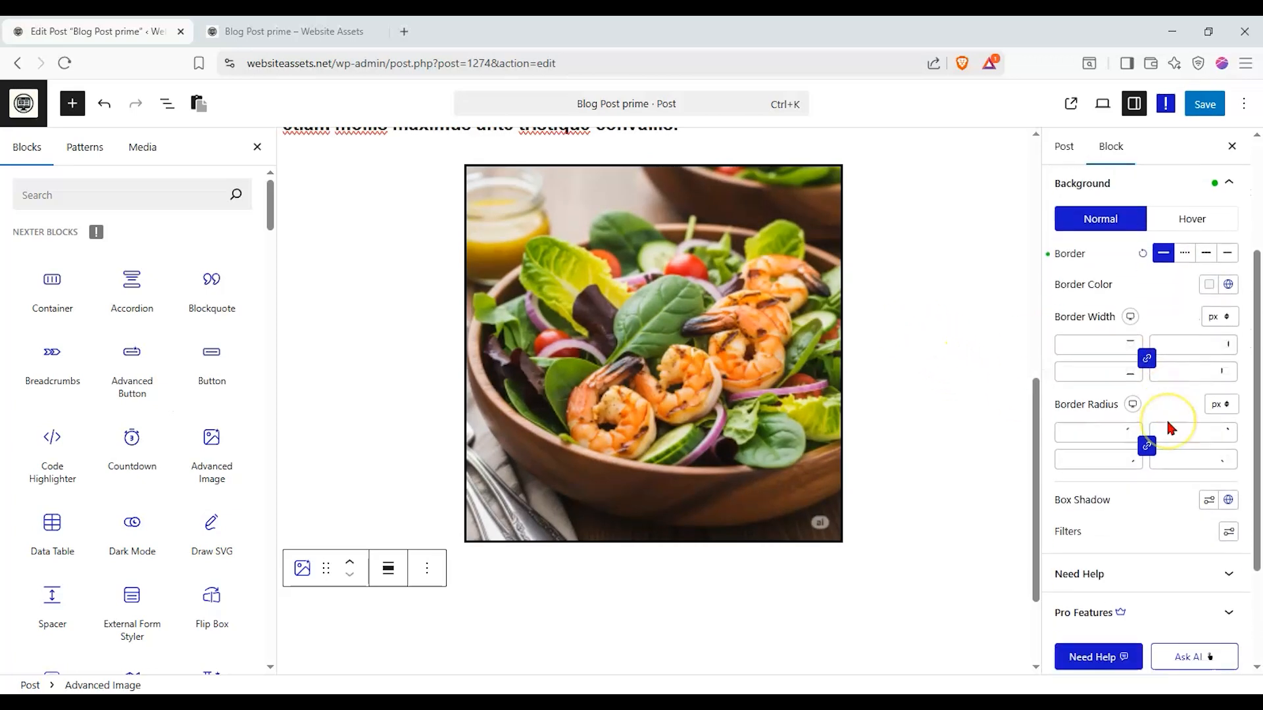
{"action": "scroll", "coordinate": [1234, 406], "scroll_direction": "up", "scroll_amount": 3}
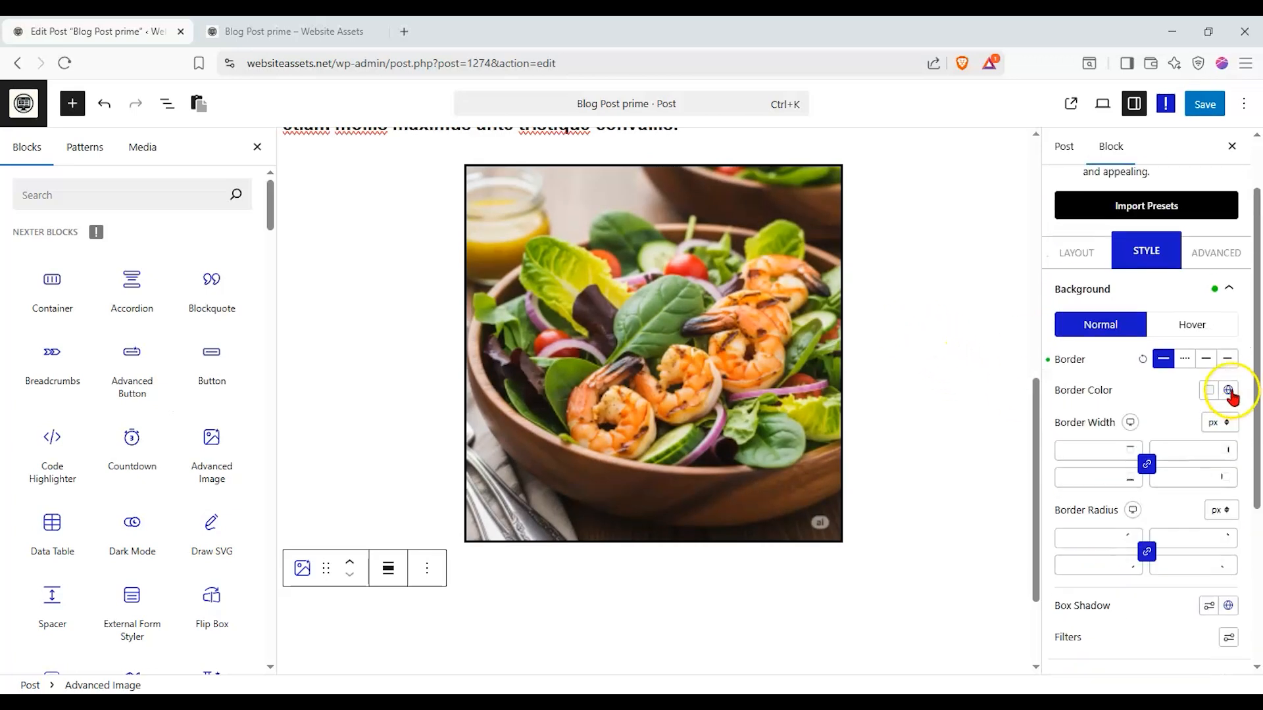
{"action": "left_click", "coordinate": [1217, 256]}
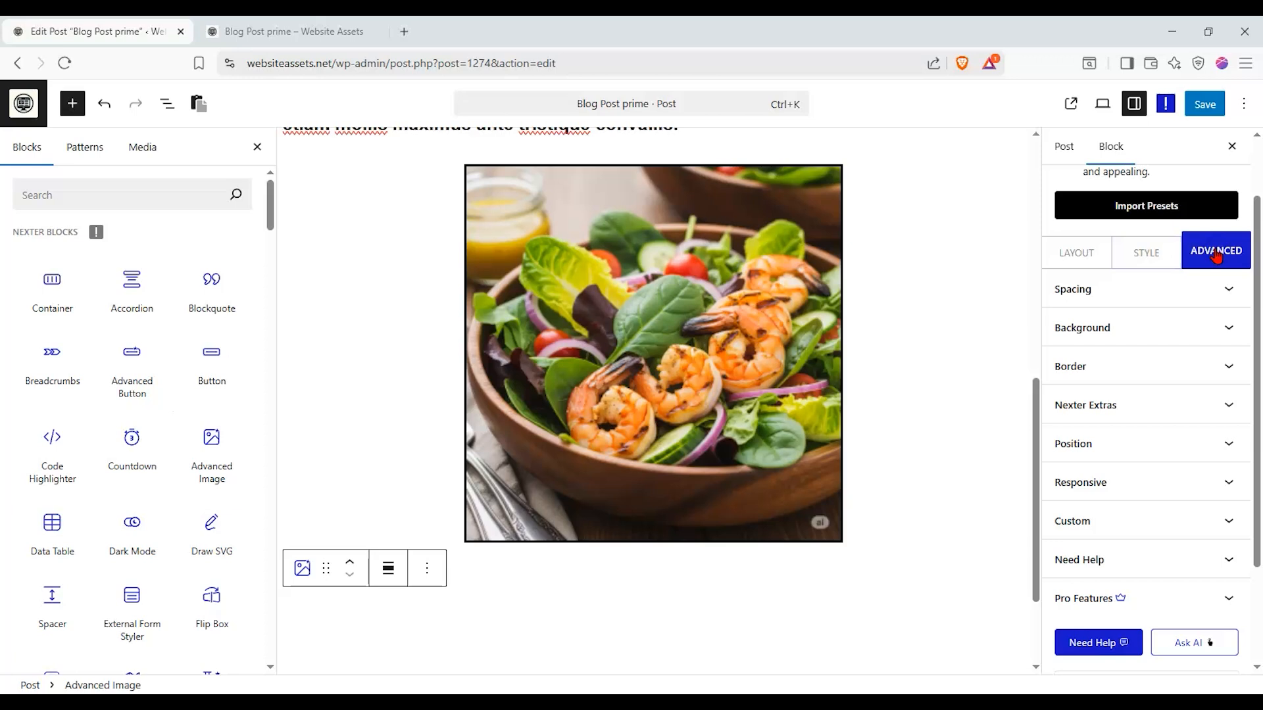
{"action": "left_click", "coordinate": [1192, 281]}
{"action": "left_click", "coordinate": [1192, 288]}
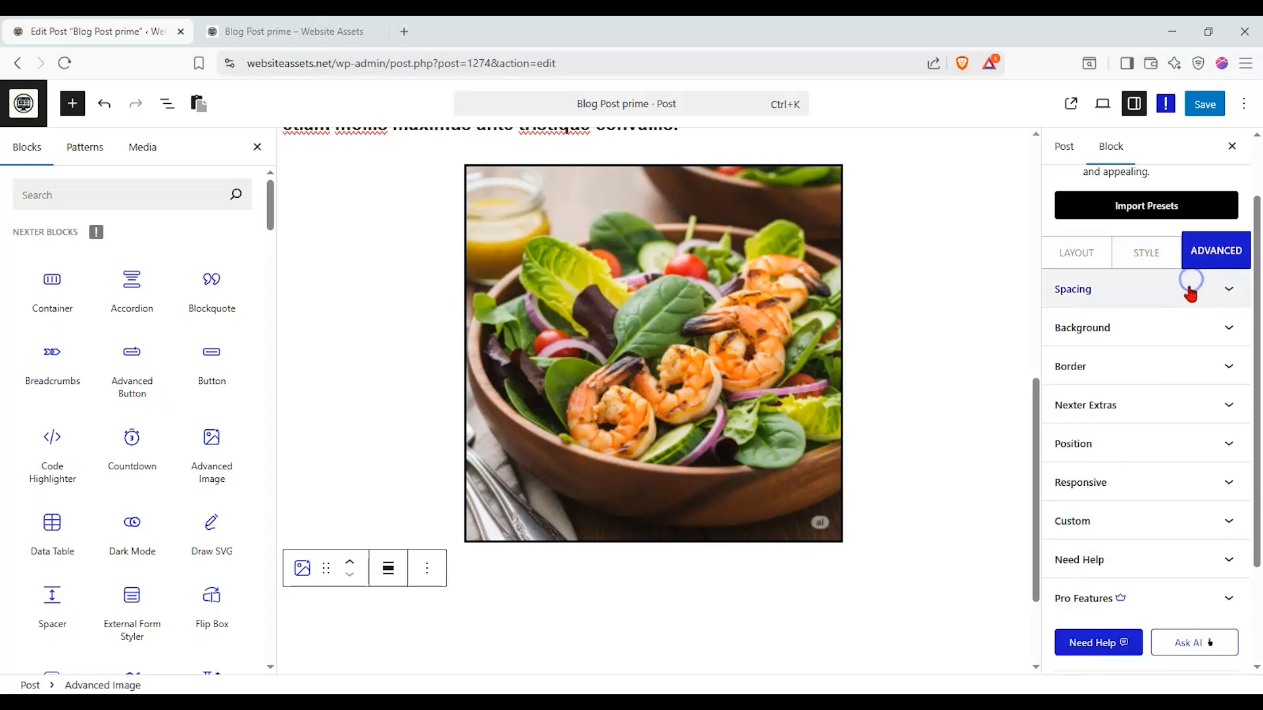
{"action": "left_click", "coordinate": [1165, 329]}
{"action": "left_click", "coordinate": [1165, 331]}
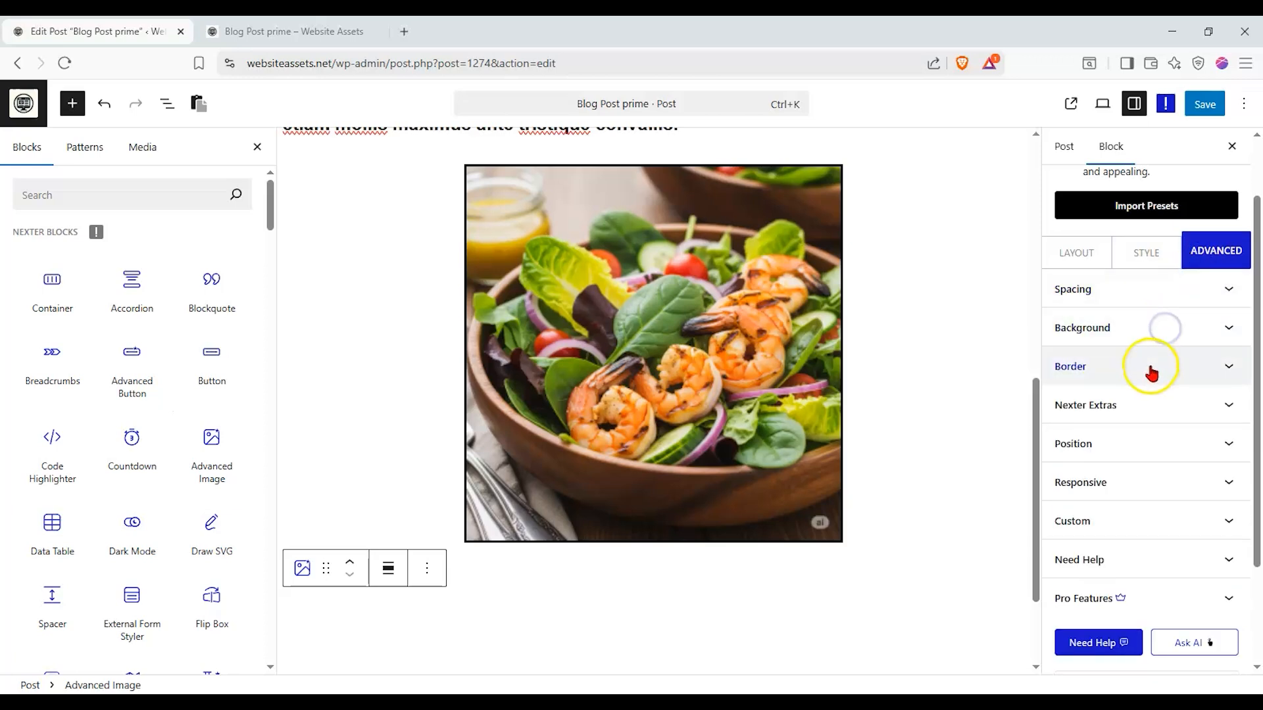
Step: Search the blocks for a list and insert a Stylish List block below the salad image
{"action": "scroll", "coordinate": [897, 423], "scroll_direction": "up", "scroll_amount": 1}
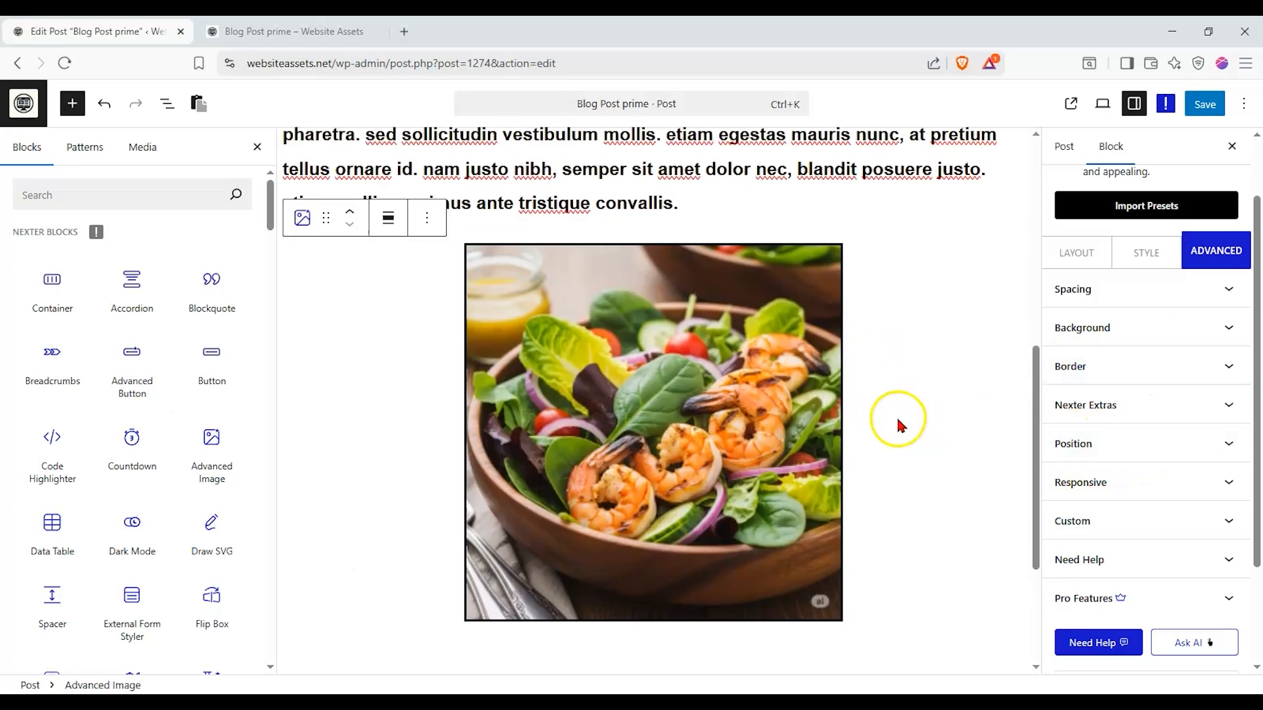
{"action": "scroll", "coordinate": [877, 388], "scroll_direction": "down", "scroll_amount": 2}
{"action": "scroll", "coordinate": [872, 383], "scroll_direction": "down", "scroll_amount": 1}
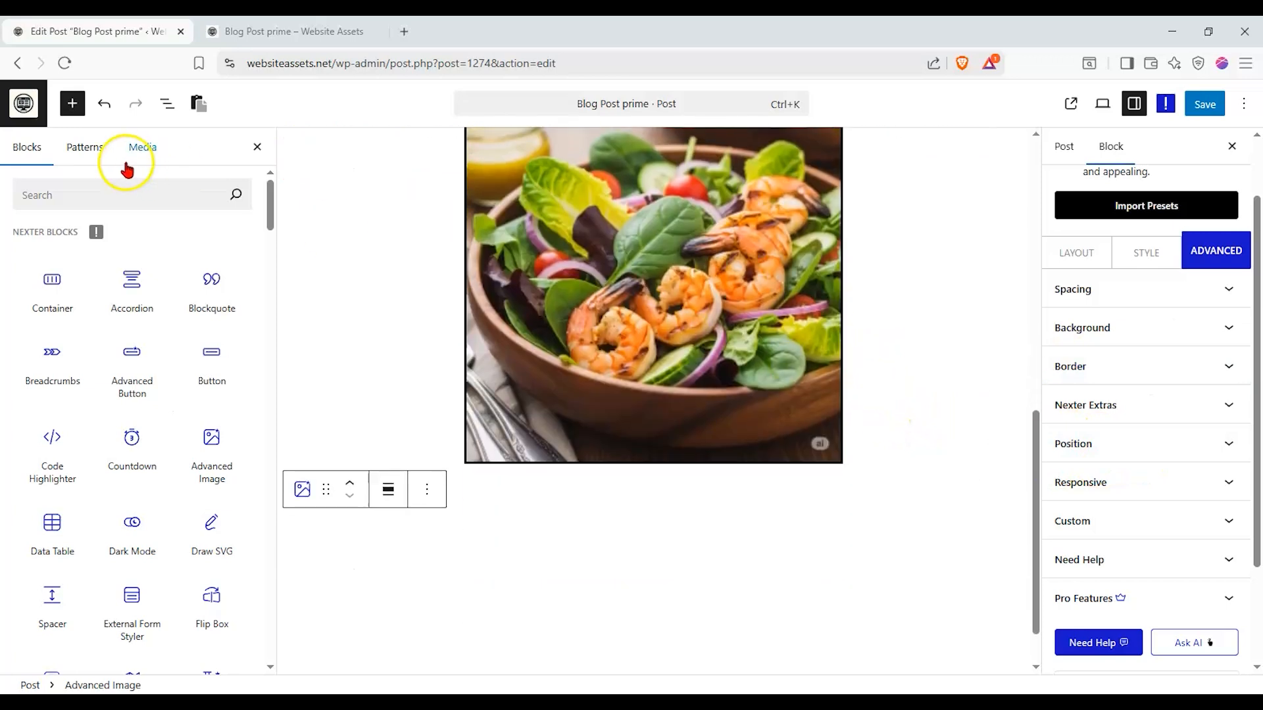
{"action": "left_click", "coordinate": [120, 186]}
{"action": "type", "text": "l"}
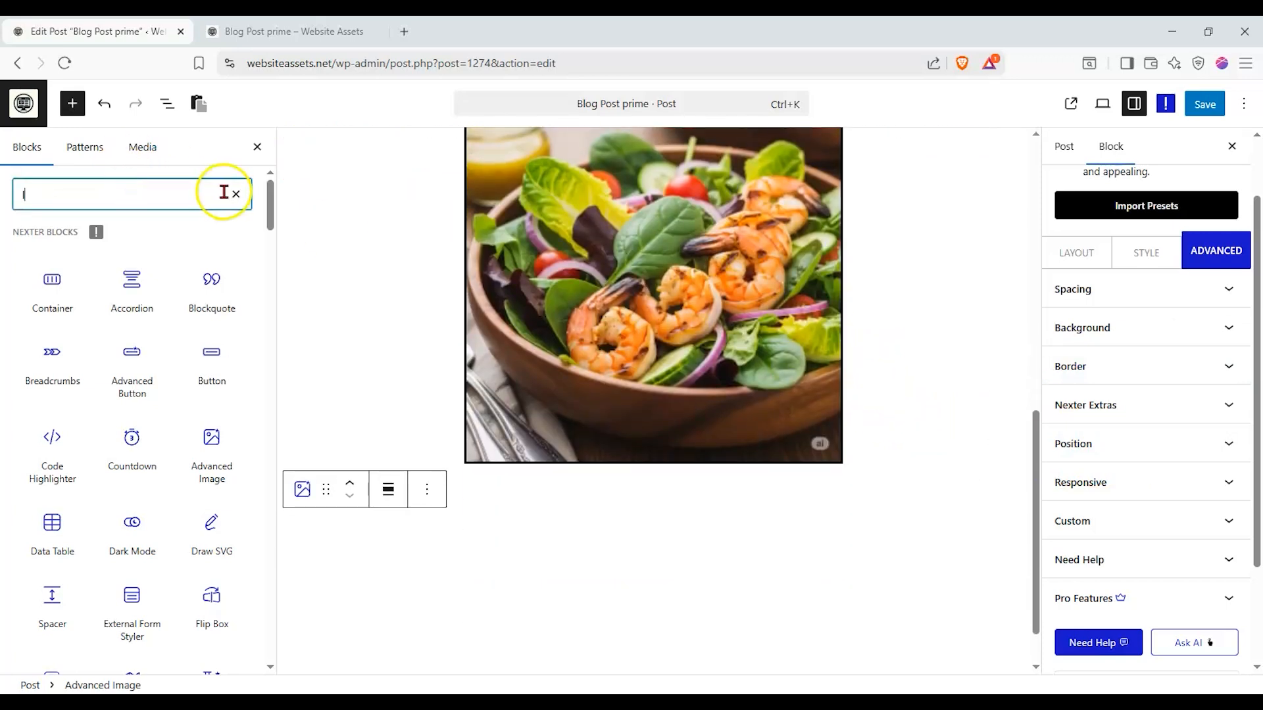
{"action": "type", "text": "iast"}
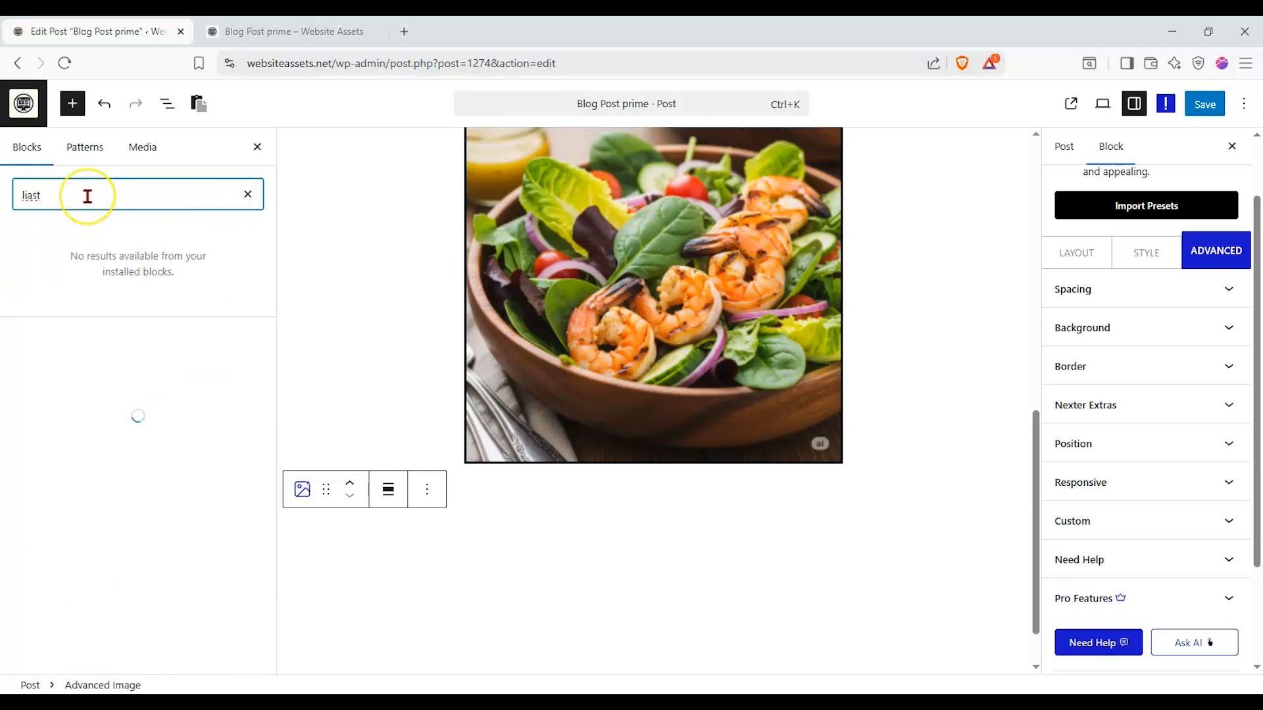
{"action": "key", "text": "BackSpace"}
{"action": "type", "text": "s"}
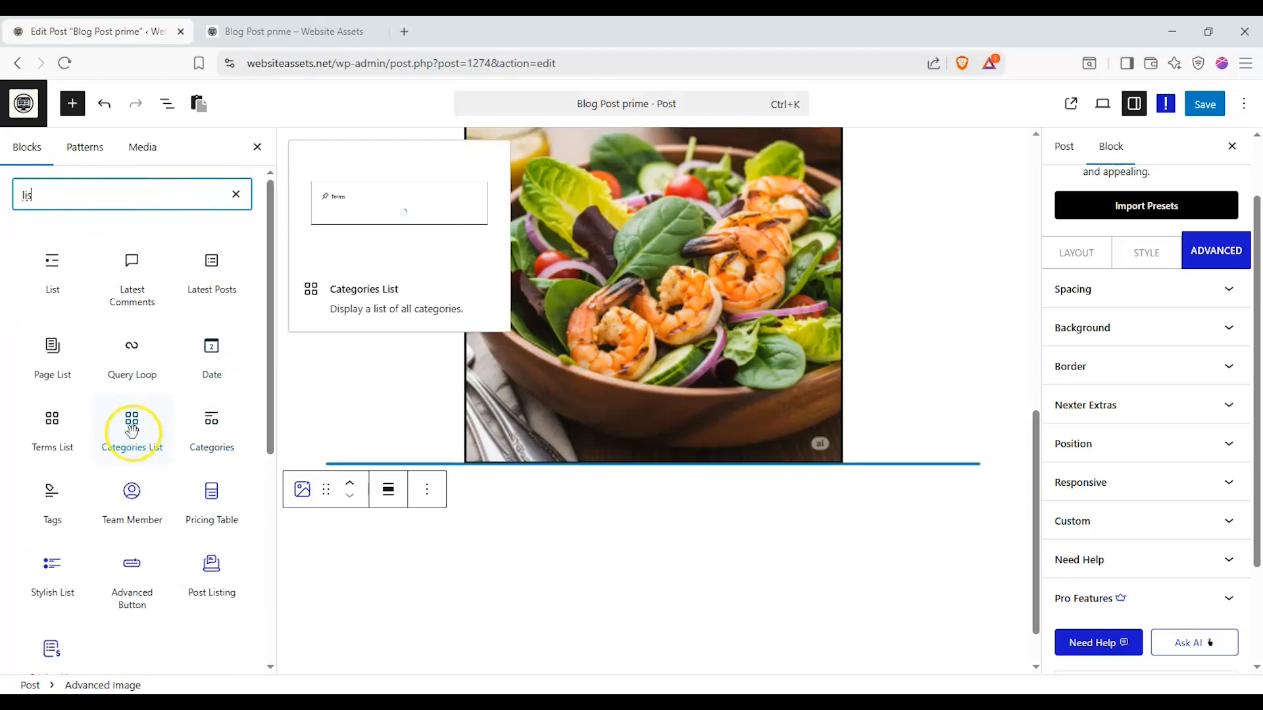
{"action": "scroll", "coordinate": [105, 424], "scroll_direction": "down", "scroll_amount": 2}
{"action": "left_click_drag", "start_coordinate": [58, 435], "coordinate": [612, 473]}
{"action": "left_click", "coordinate": [477, 538]}
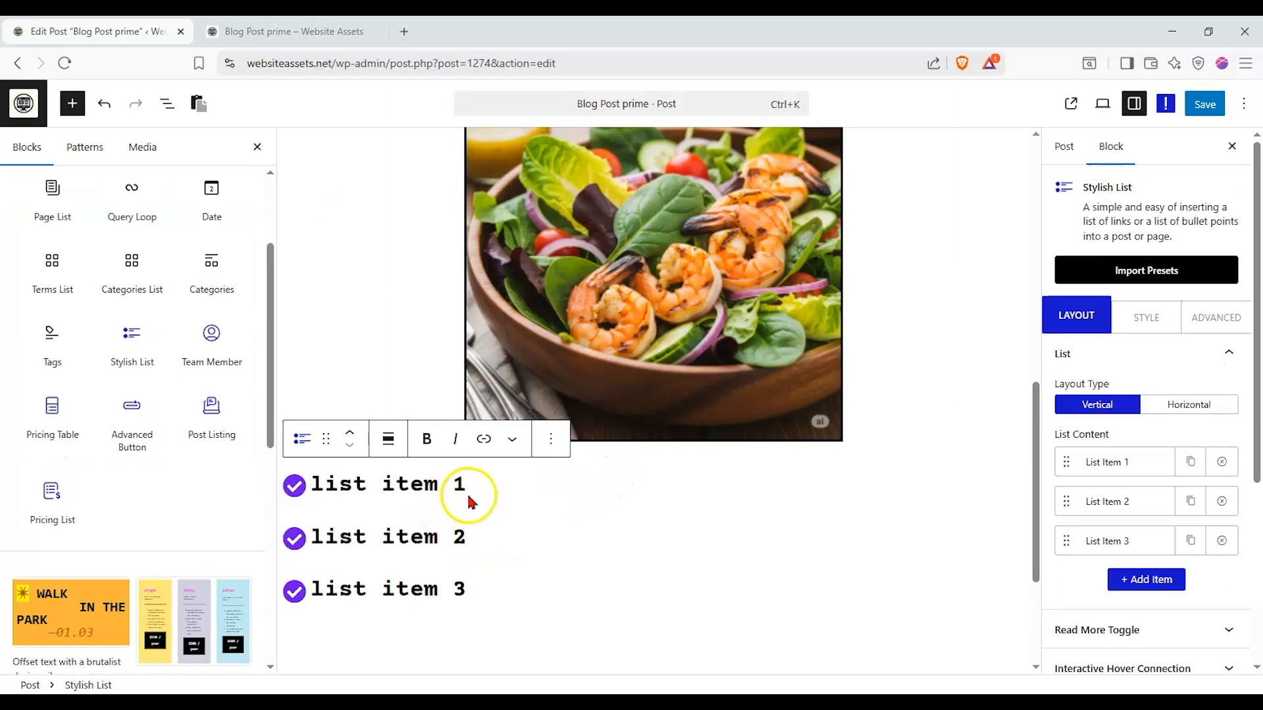
Step: Clear the text of the first item in the stylish list
{"action": "left_click", "coordinate": [385, 492]}
{"action": "left_click_drag", "start_coordinate": [320, 491], "coordinate": [465, 491]}
{"action": "left_click", "coordinate": [336, 488]}
{"action": "left_click_drag", "start_coordinate": [313, 488], "coordinate": [494, 489]}
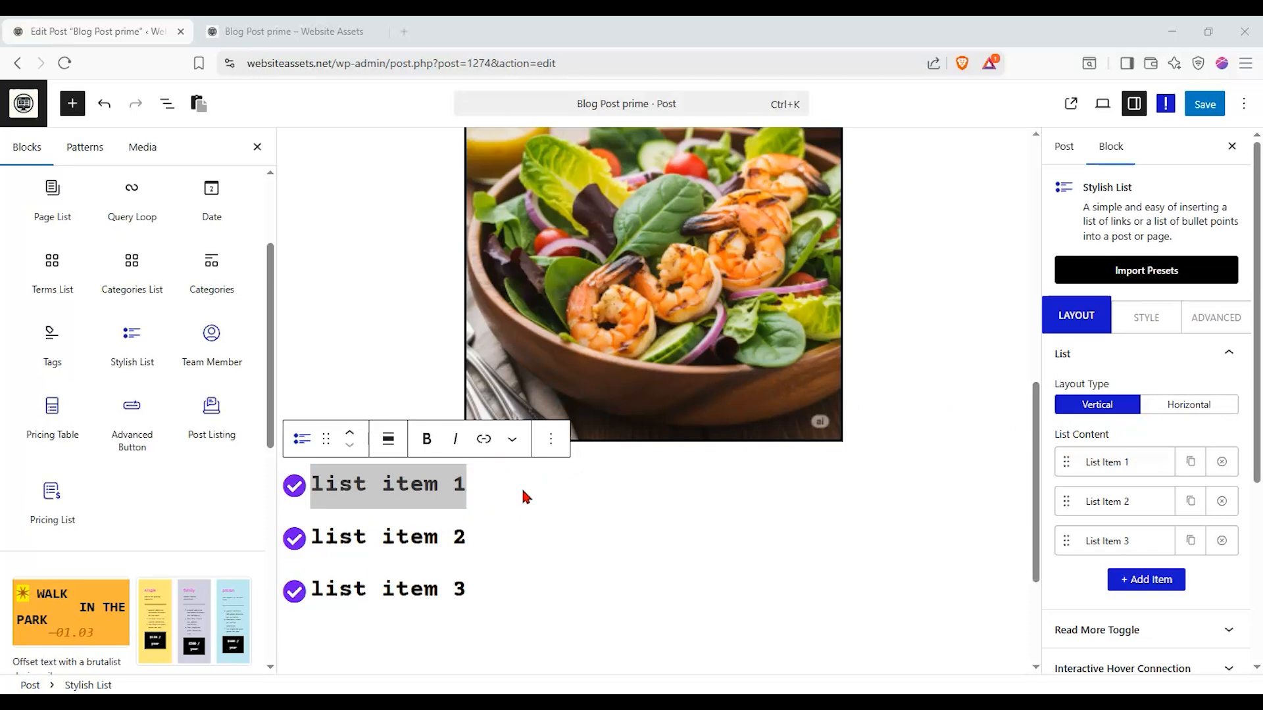
{"action": "double_click", "coordinate": [410, 487]}
{"action": "left_click", "coordinate": [409, 490]}
{"action": "type", "text": "e"}
{"action": "left_click_drag", "start_coordinate": [325, 485], "coordinate": [462, 487]}
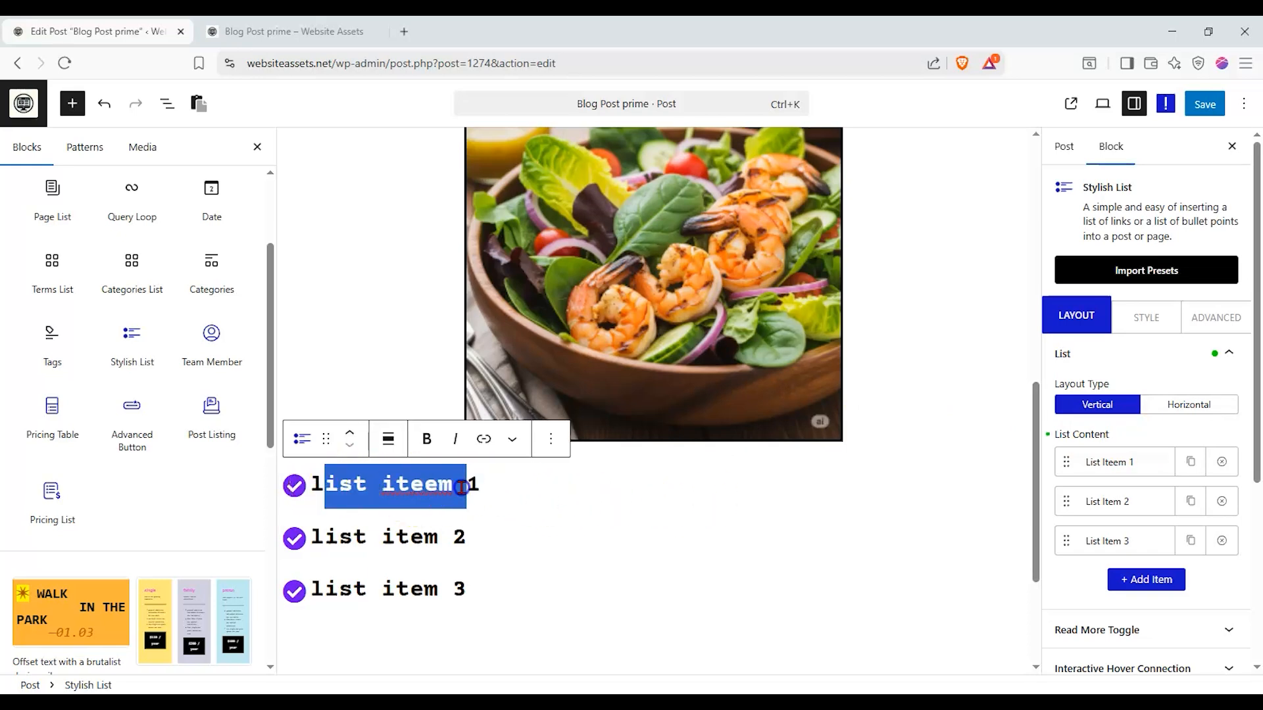
{"action": "key", "text": "BackSpace"}
{"action": "key", "text": "BackSpace"}
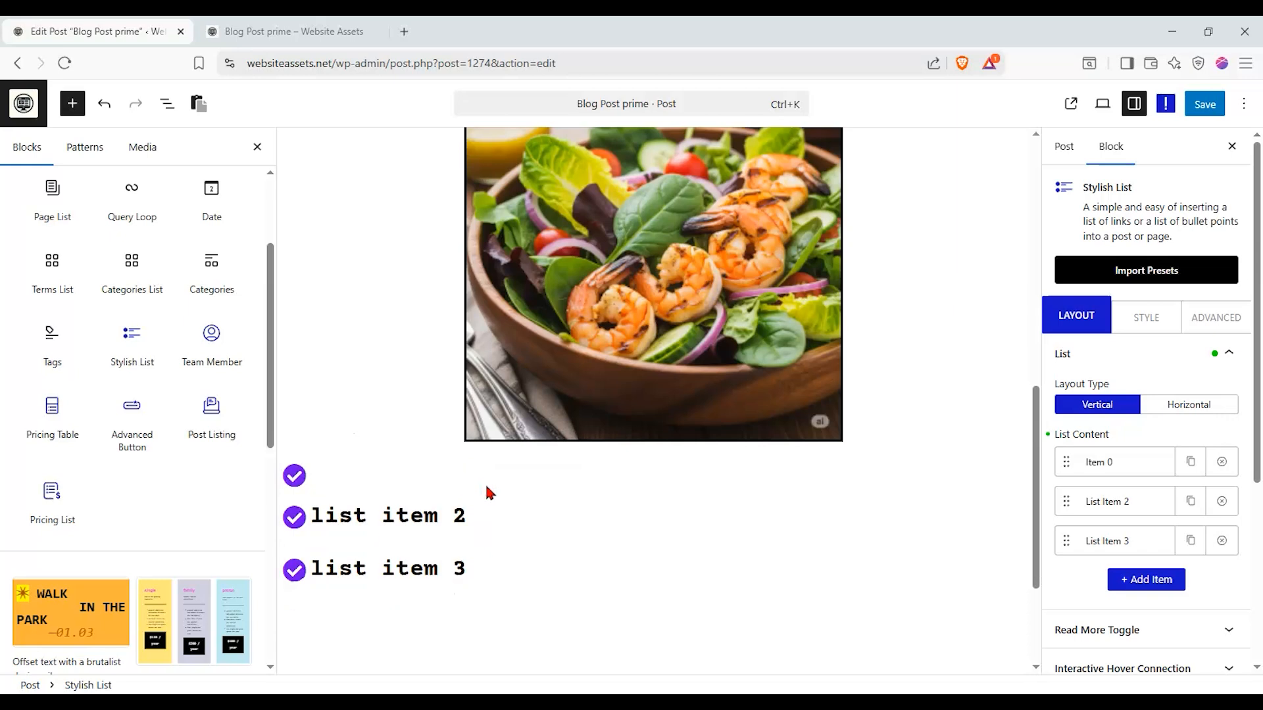
{"action": "left_click", "coordinate": [388, 476]}
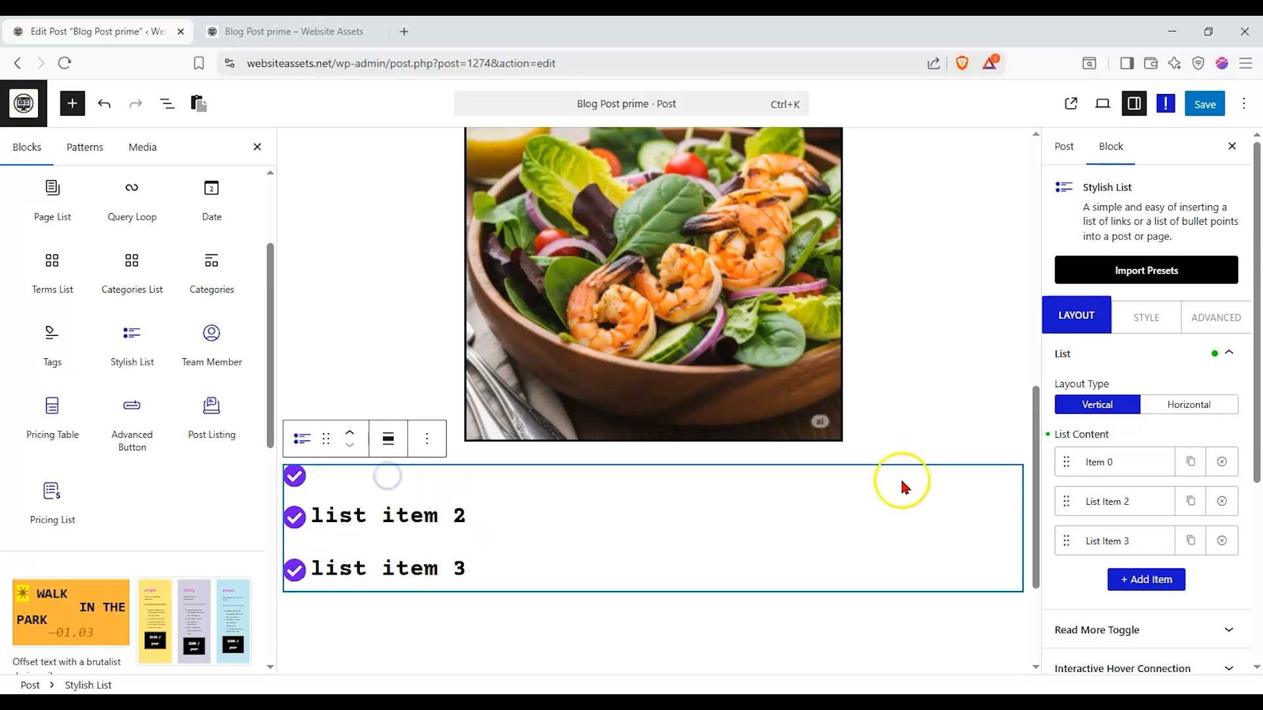
Step: Set the content of the emptied first list item to "eggs"
{"action": "left_click", "coordinate": [1111, 464]}
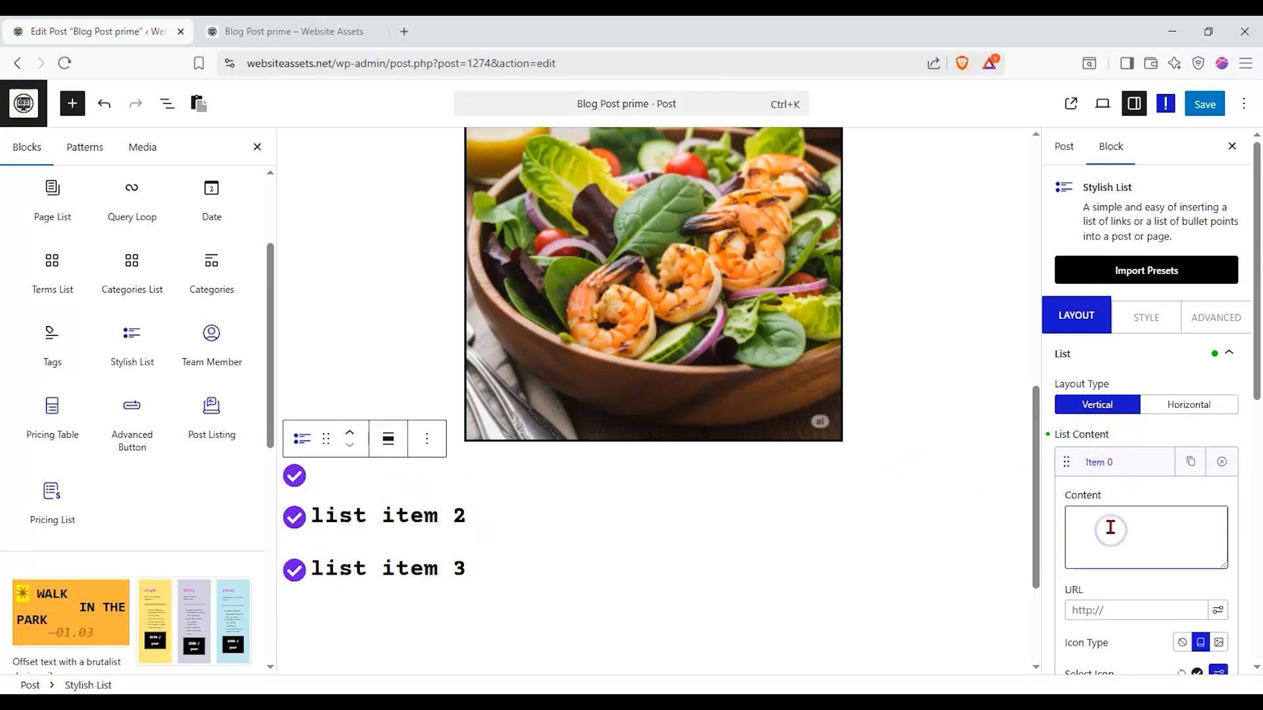
{"action": "type", "text": "eg"}
{"action": "scroll", "coordinate": [1118, 520], "scroll_direction": "down", "scroll_amount": 2}
{"action": "scroll", "coordinate": [1127, 381], "scroll_direction": "up", "scroll_amount": 2}
{"action": "scroll", "coordinate": [1158, 322], "scroll_direction": "down", "scroll_amount": 2}
Step: Try the horizontal list layout and moving the eggs item down, returning the list to vertical with eggs first
{"action": "left_click", "coordinate": [1188, 262]}
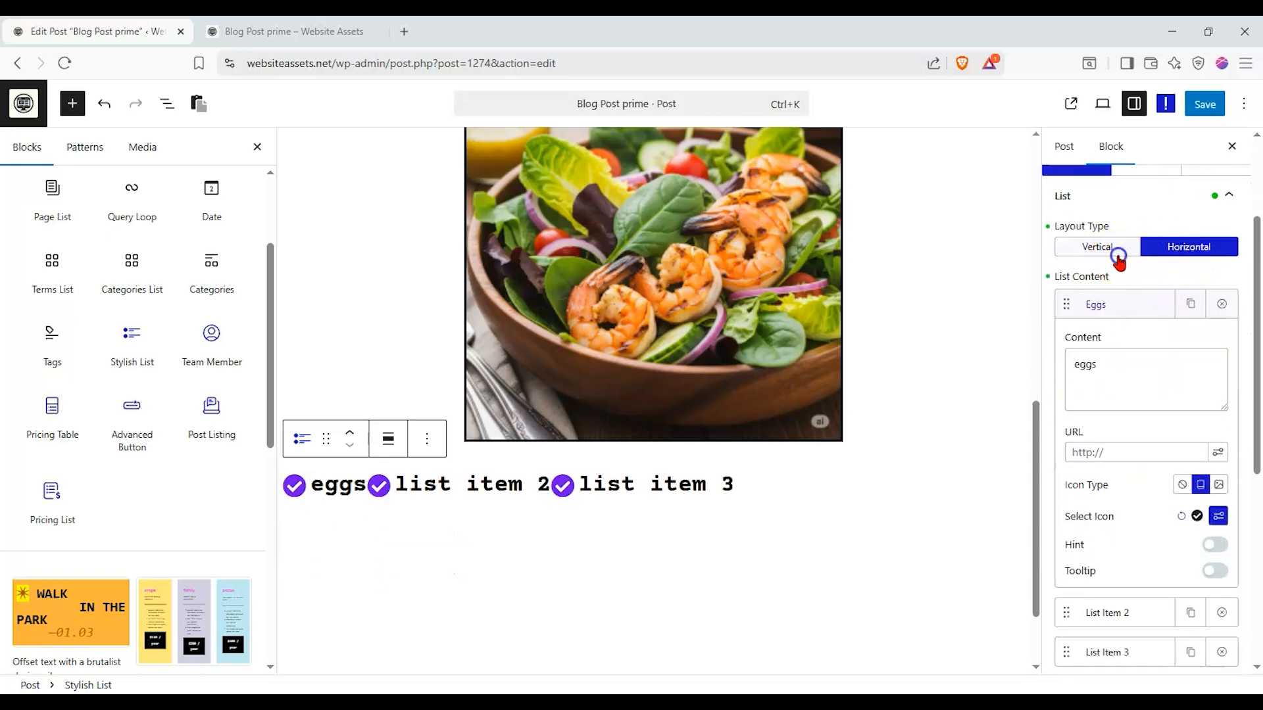
{"action": "left_click", "coordinate": [1118, 257]}
{"action": "left_click", "coordinate": [1106, 303]}
{"action": "mouse_move", "coordinate": [1067, 304]}
{"action": "left_mouse_down"}
{"action": "mouse_move", "coordinate": [1069, 339]}
{"action": "mouse_move", "coordinate": [1067, 304]}
{"action": "left_mouse_up"}
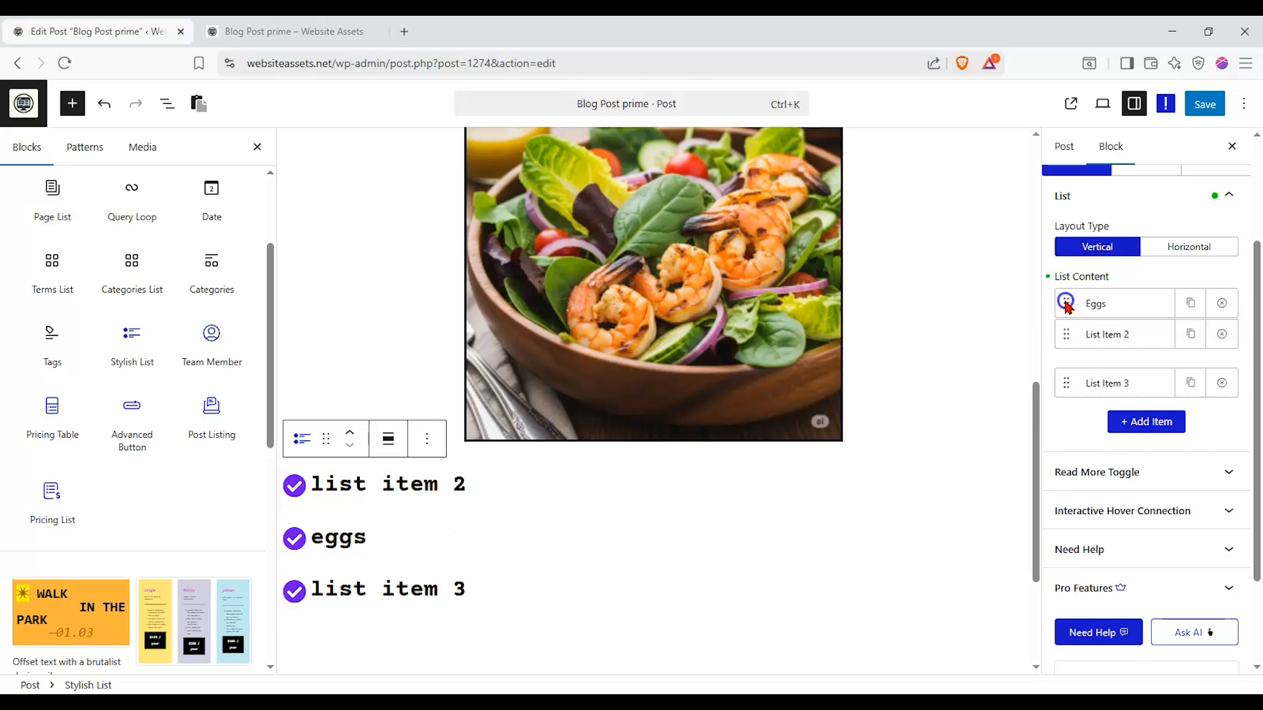
Step: Change the second list item's content to "milk" and the third item's content to "bread"
{"action": "left_click", "coordinate": [1094, 344]}
{"action": "left_click_drag", "start_coordinate": [1135, 404], "coordinate": [1055, 411]}
{"action": "type", "text": "milk"}
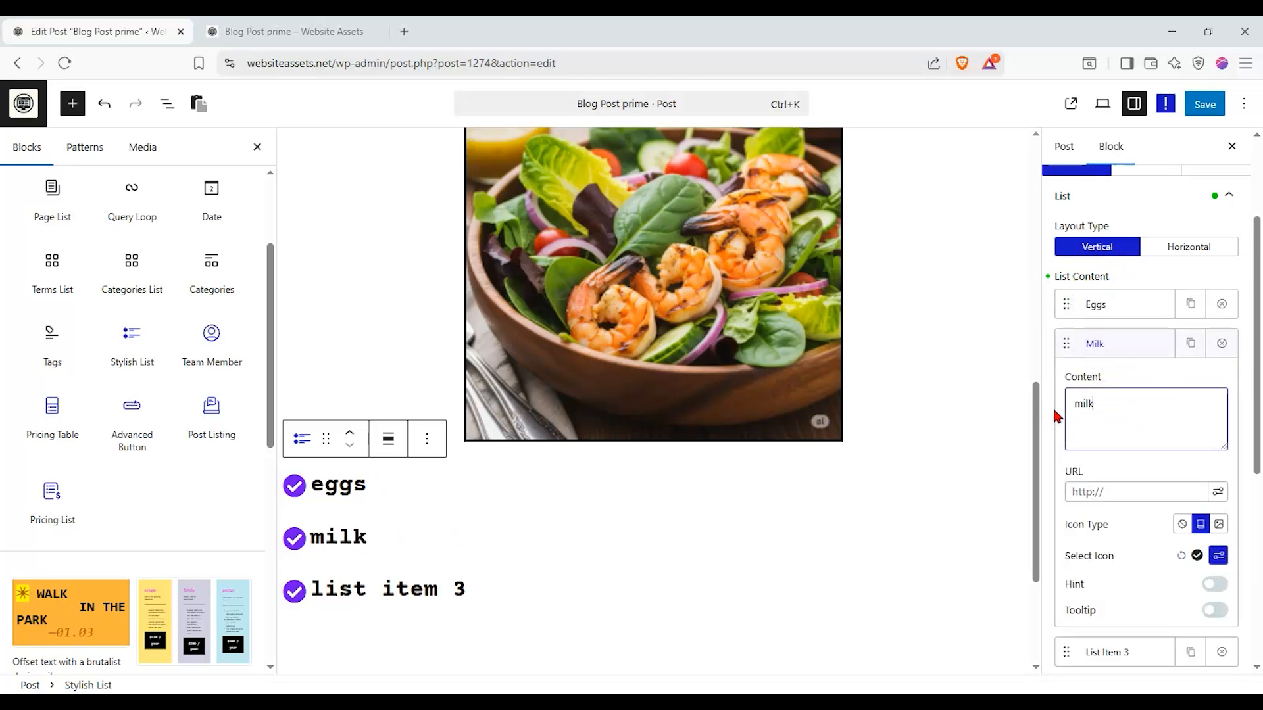
{"action": "left_click", "coordinate": [1089, 343]}
{"action": "left_click", "coordinate": [1095, 381]}
{"action": "left_click_drag", "start_coordinate": [1124, 443], "coordinate": [983, 455]}
{"action": "type", "text": "bread"}
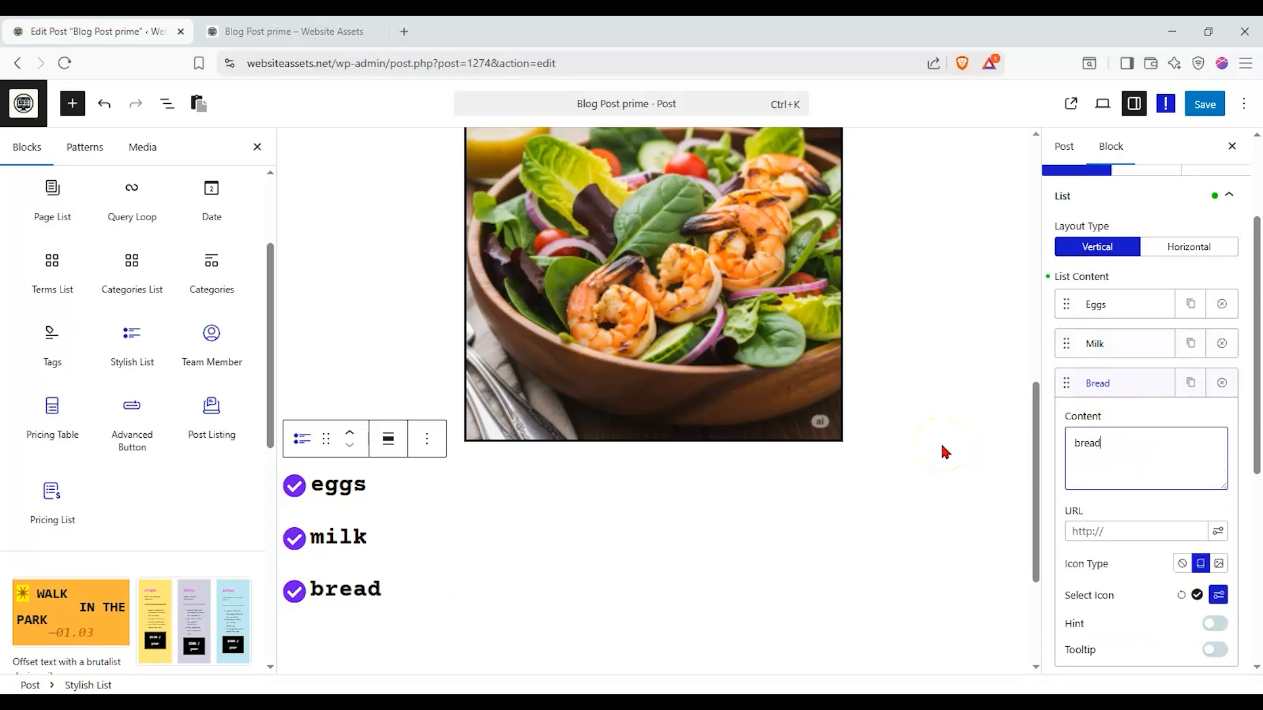
Step: Search the Font Awesome icons for "cow" and try the cowboy hat icon on the bread item
{"action": "left_click", "coordinate": [1197, 595]}
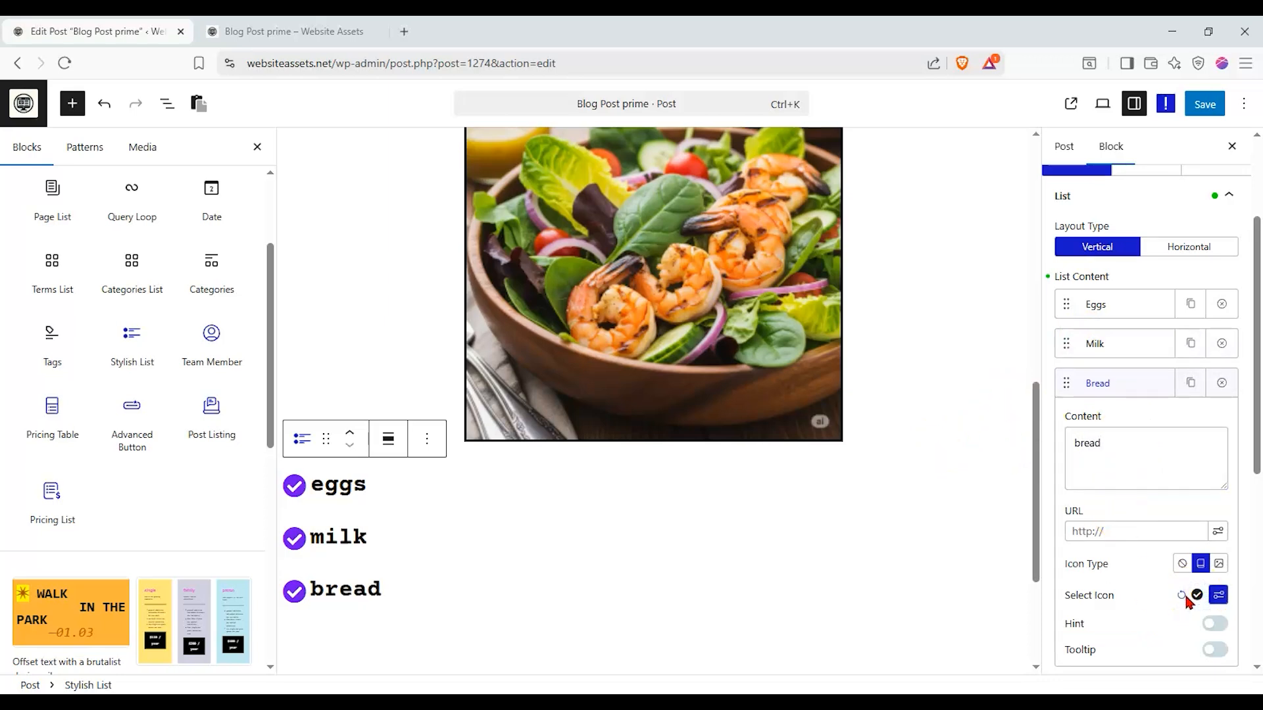
{"action": "left_click", "coordinate": [1217, 595]}
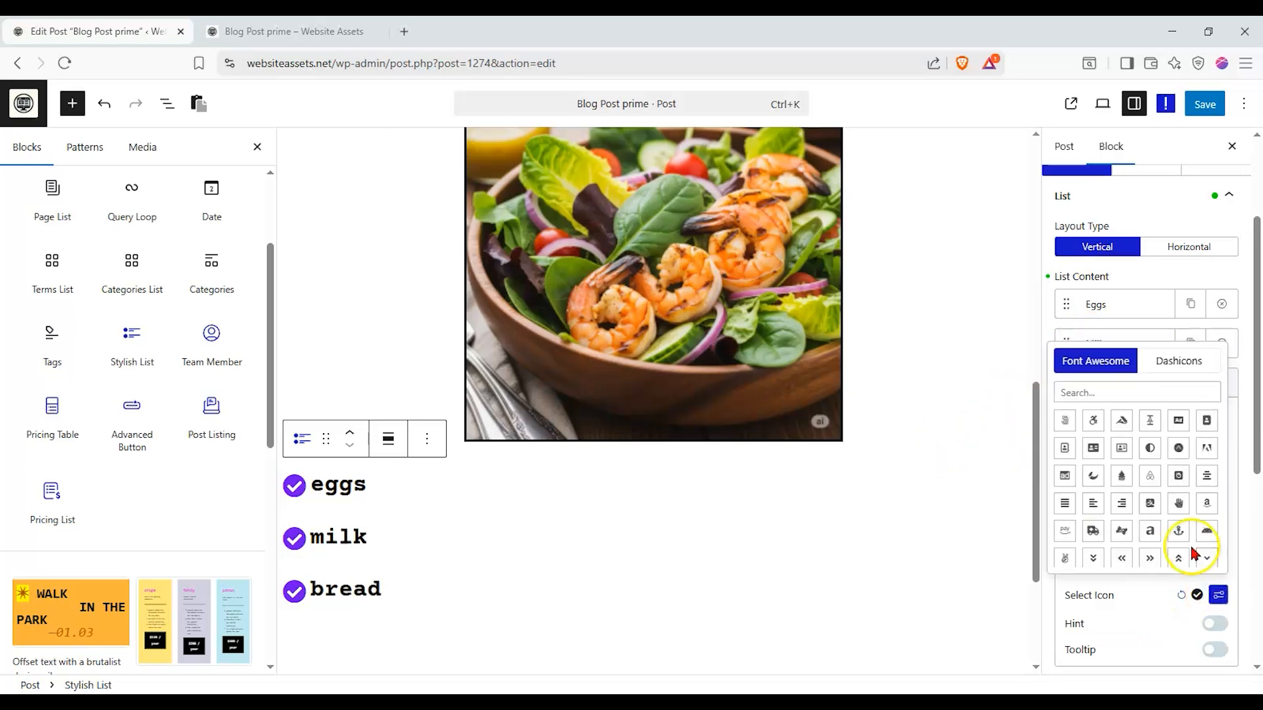
{"action": "left_click", "coordinate": [1147, 392]}
{"action": "type", "text": "cow"}
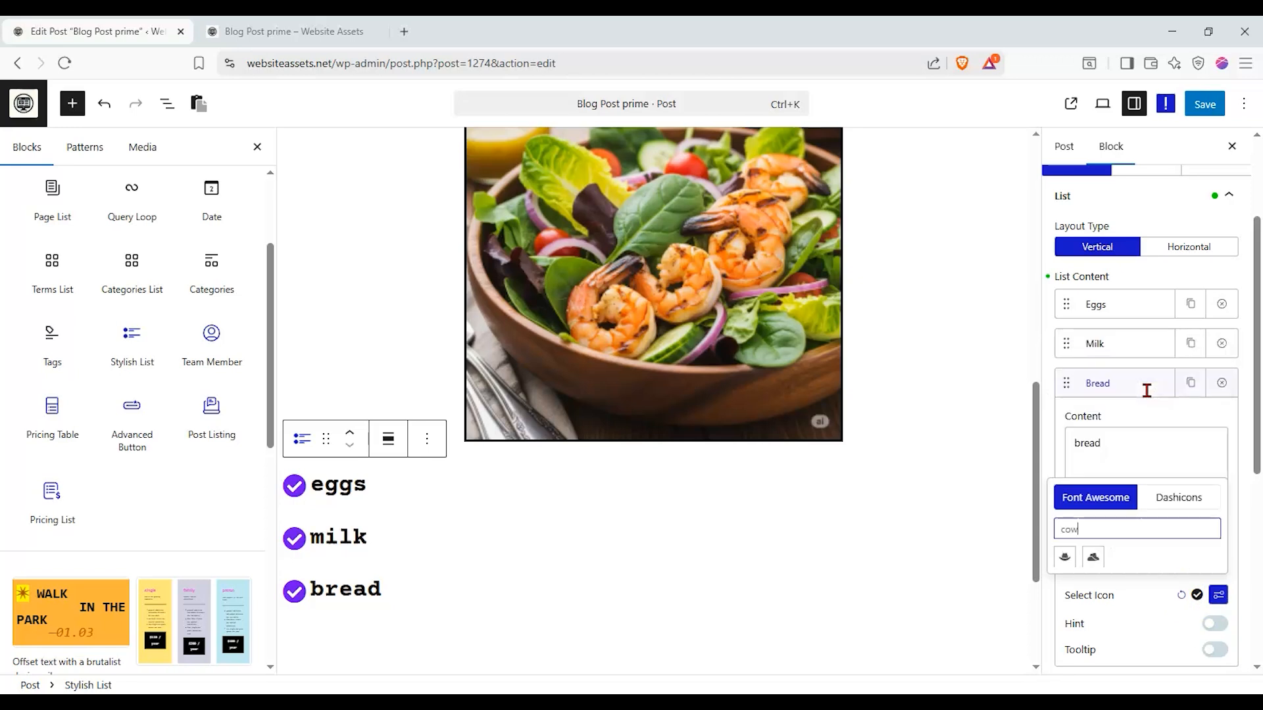
{"action": "left_click", "coordinate": [1064, 556]}
{"action": "left_click", "coordinate": [1132, 558]}
{"action": "left_click", "coordinate": [890, 531]}
{"action": "key", "text": "BackSpace"}
Step: Search the Font Awesome icons for "bread" and apply the bread slice icon to the bread item
{"action": "left_click", "coordinate": [1175, 385]}
{"action": "type", "text": "bread"}
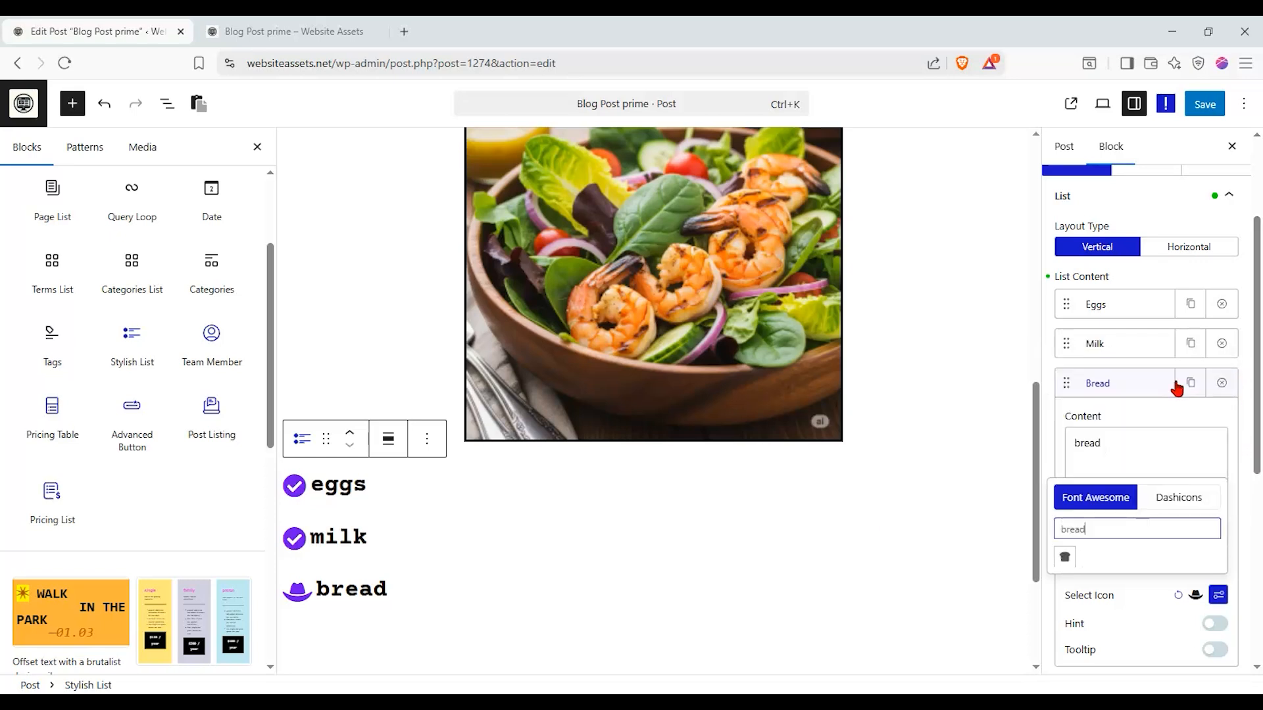
{"action": "left_click", "coordinate": [1065, 559]}
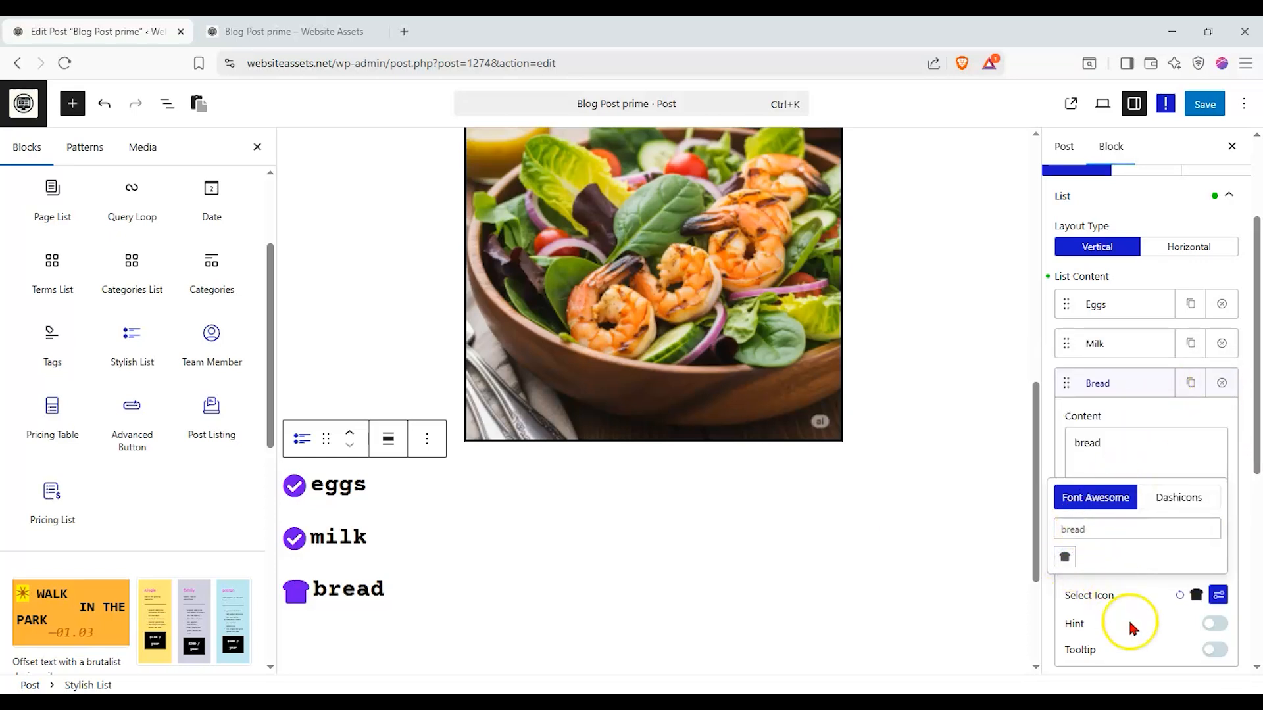
{"action": "left_click", "coordinate": [1183, 530]}
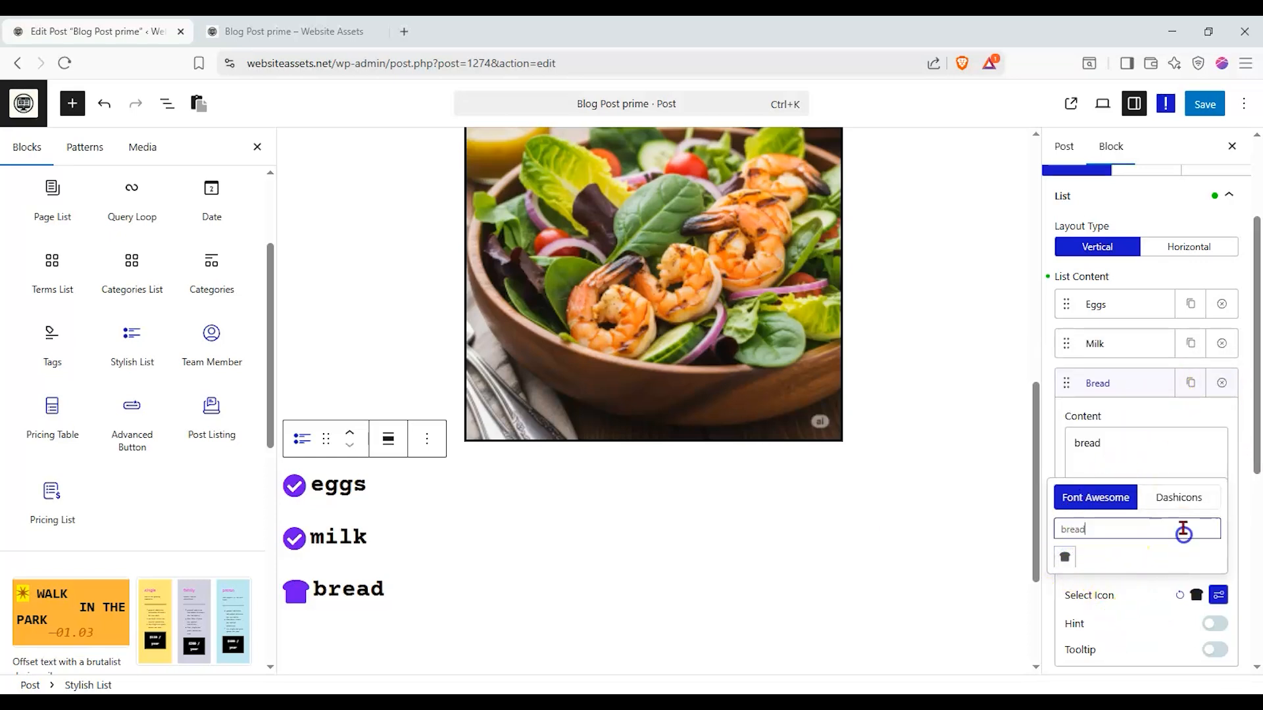
{"action": "left_click", "coordinate": [1231, 539]}
Step: Enable a hint on the bread item with the text "gluten-free"
{"action": "left_click", "coordinate": [1209, 625]}
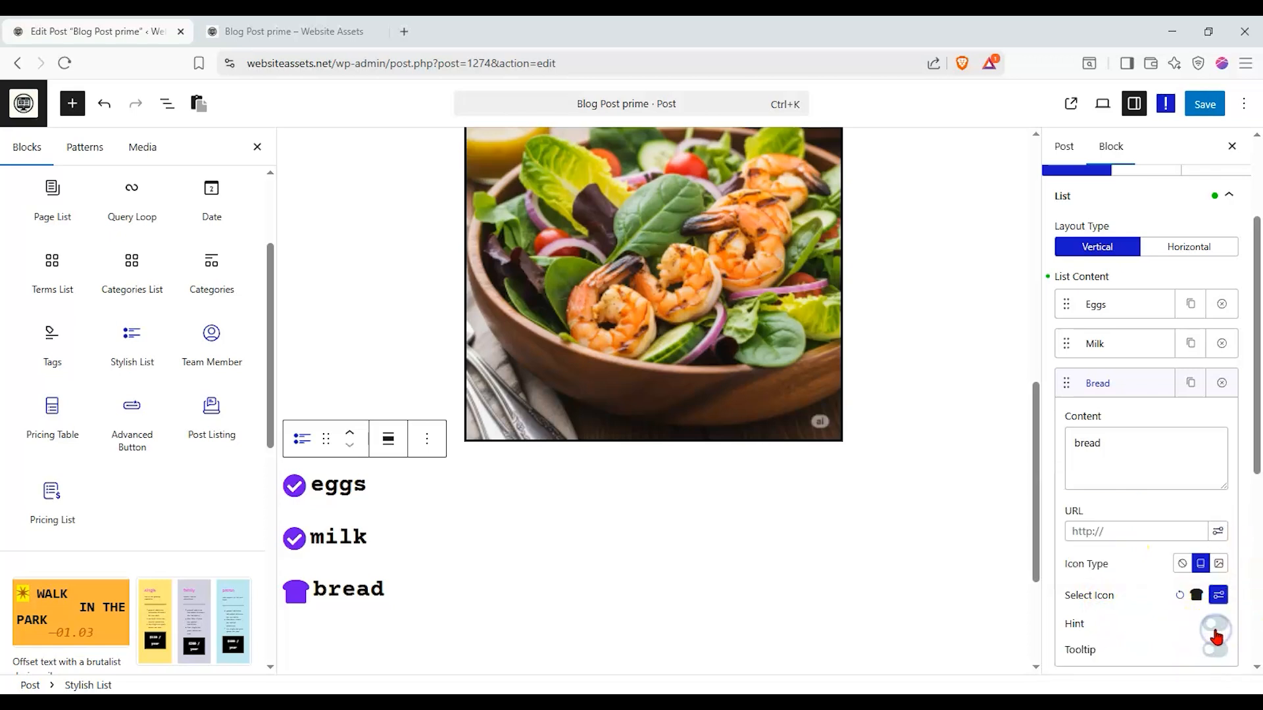
{"action": "scroll", "coordinate": [1168, 622], "scroll_direction": "down", "scroll_amount": 1}
{"action": "left_click", "coordinate": [1162, 597]}
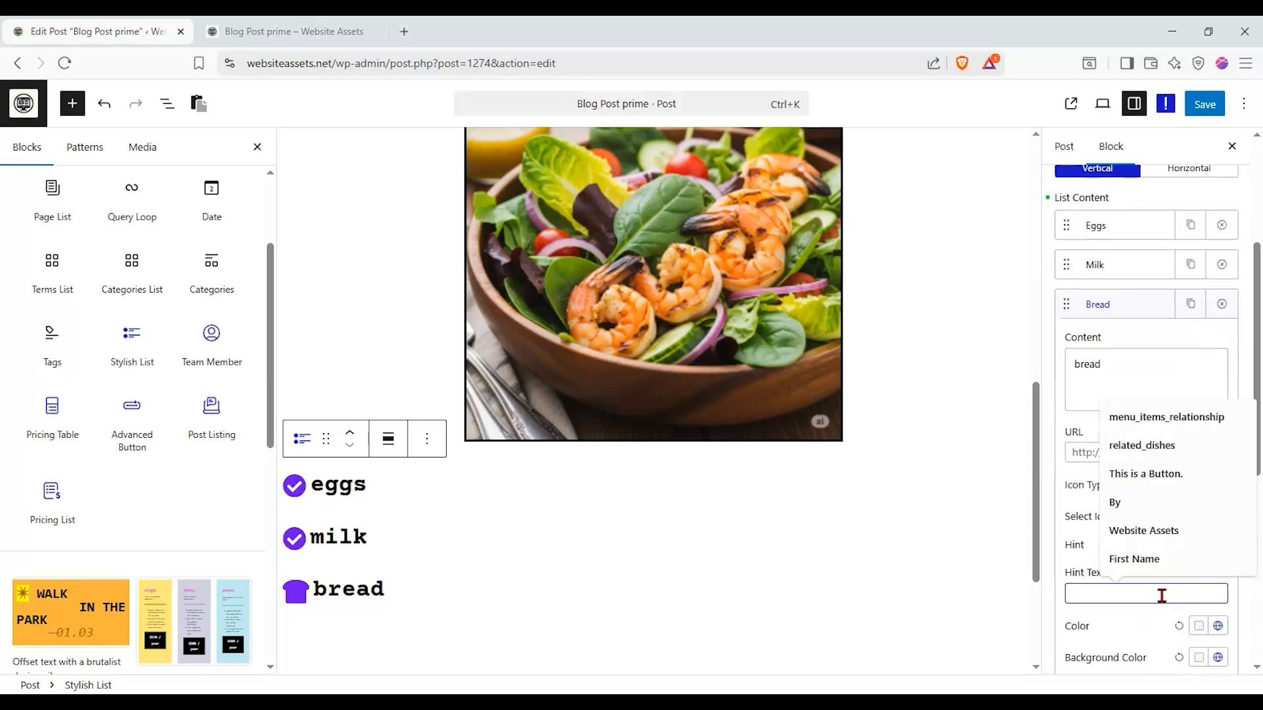
{"action": "type", "text": "gluten-free"}
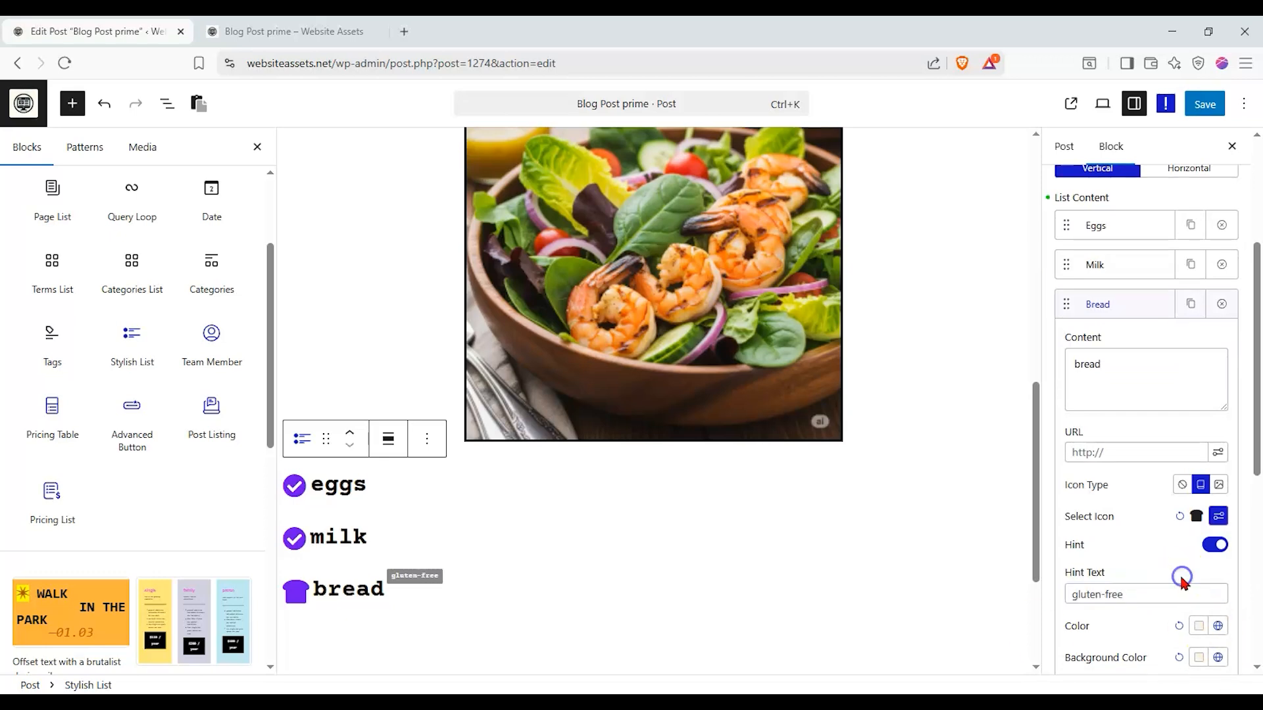
Step: Enable a text tooltip on the bread item, set its content to "fresh", and collapse the item's settings
{"action": "scroll", "coordinate": [1177, 553], "scroll_direction": "down", "scroll_amount": 2}
{"action": "left_click", "coordinate": [1214, 530]}
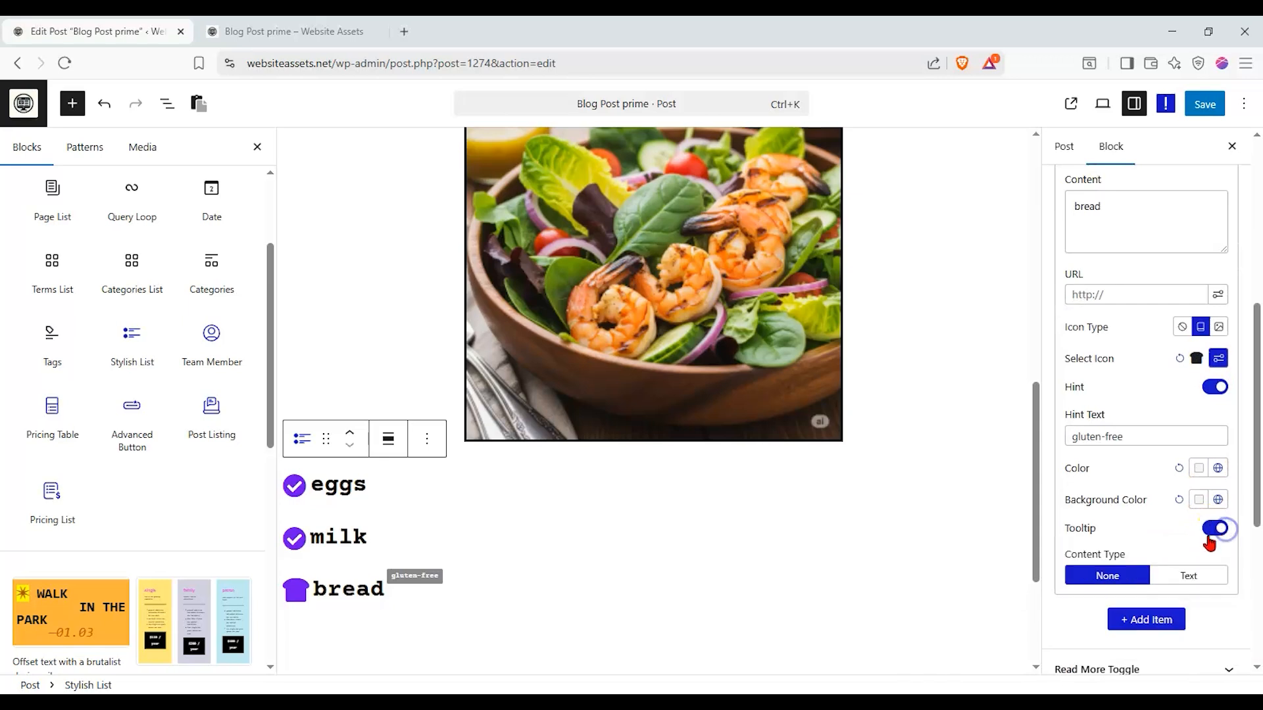
{"action": "left_click", "coordinate": [1176, 578]}
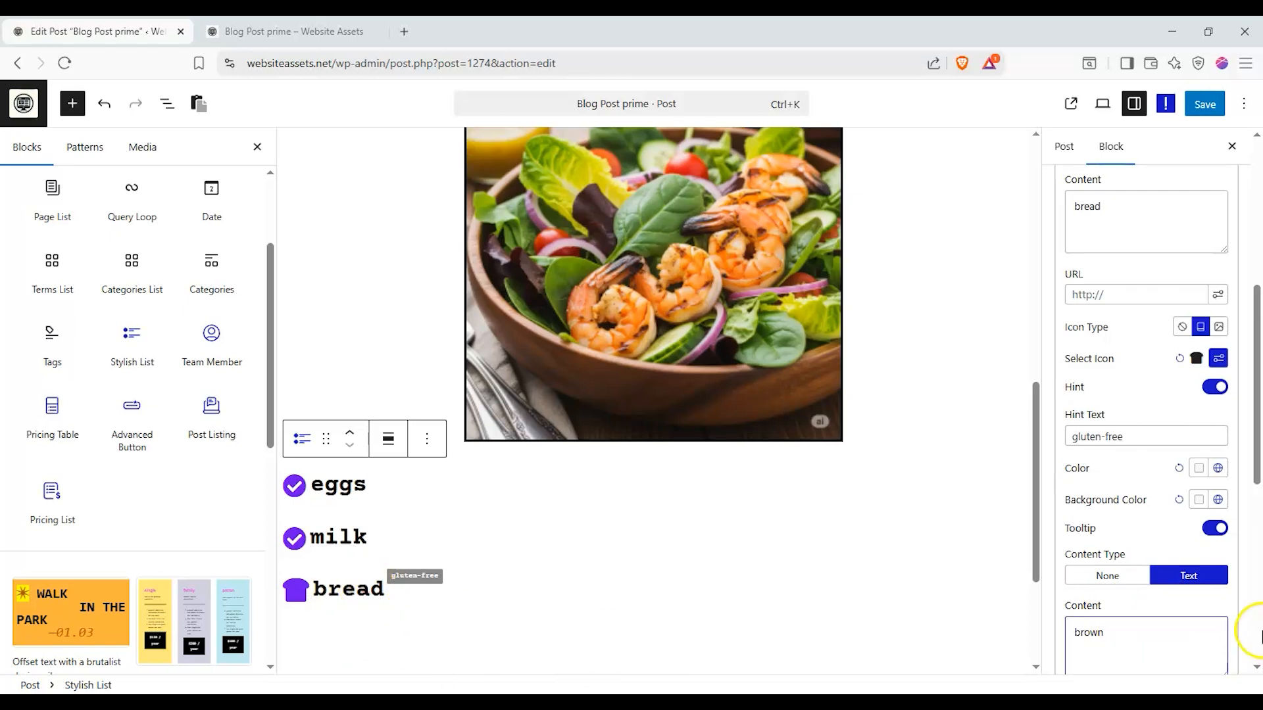
{"action": "scroll", "coordinate": [1176, 557], "scroll_direction": "down", "scroll_amount": 1}
{"action": "key", "text": "ctrl+a"}
{"action": "type", "text": "fresh"}
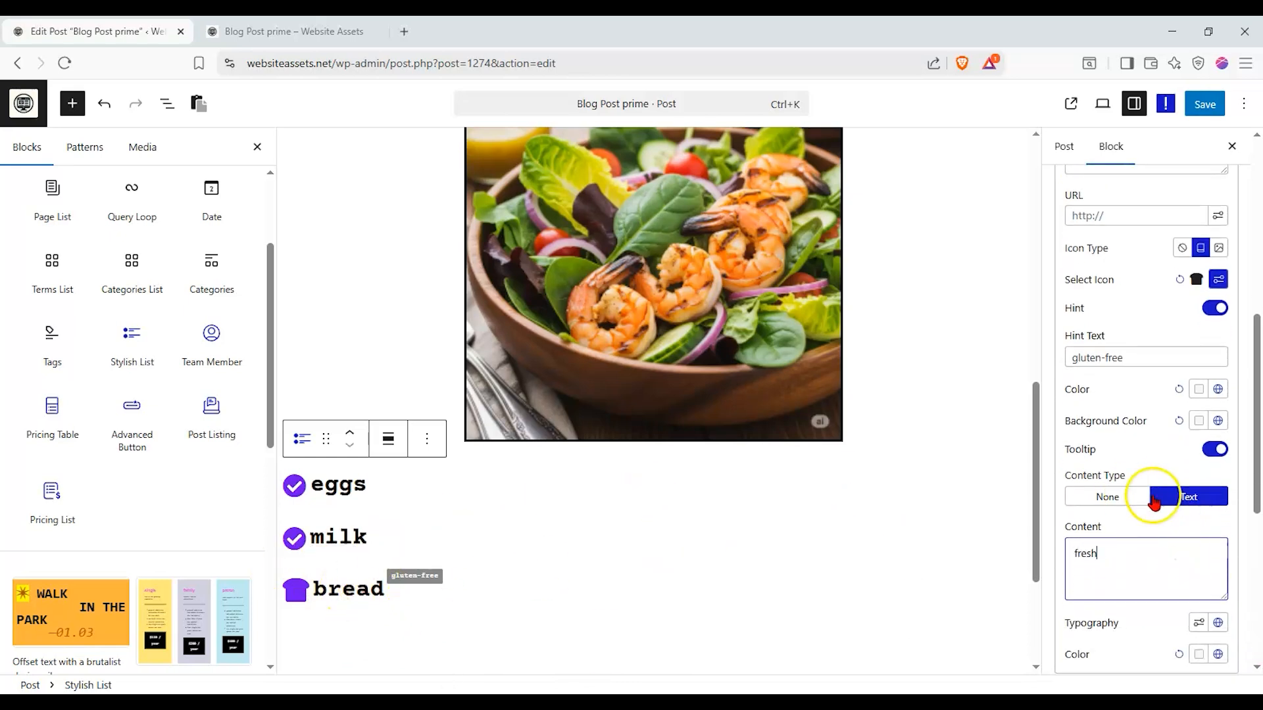
{"action": "scroll", "coordinate": [1151, 500], "scroll_direction": "down", "scroll_amount": 1}
{"action": "scroll", "coordinate": [1170, 507], "scroll_direction": "up", "scroll_amount": 5}
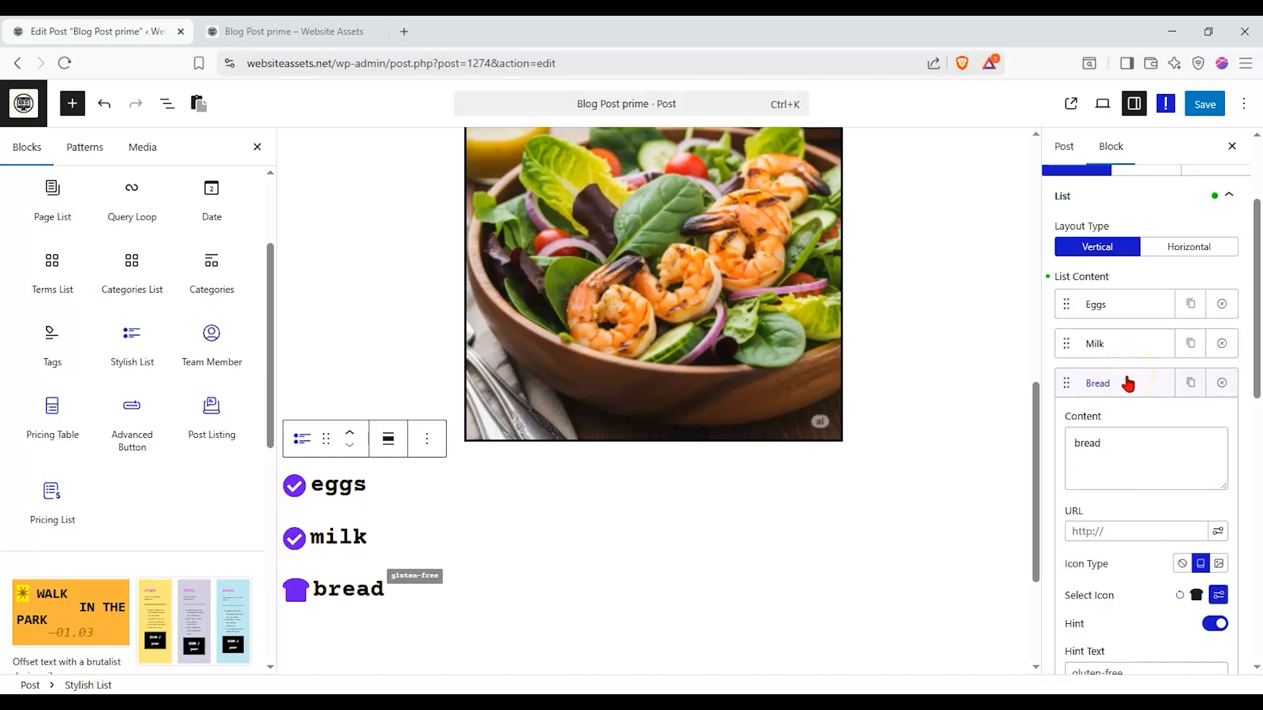
{"action": "left_click", "coordinate": [1130, 384]}
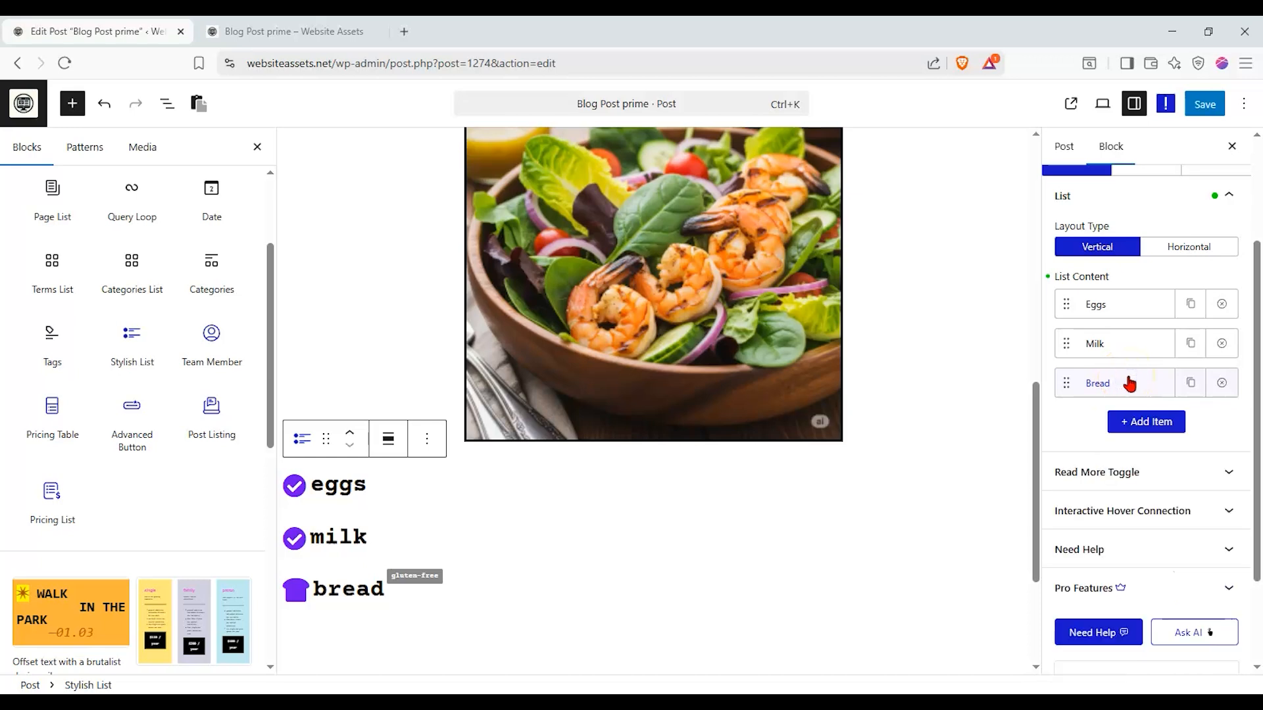
{"action": "left_click", "coordinate": [1103, 385]}
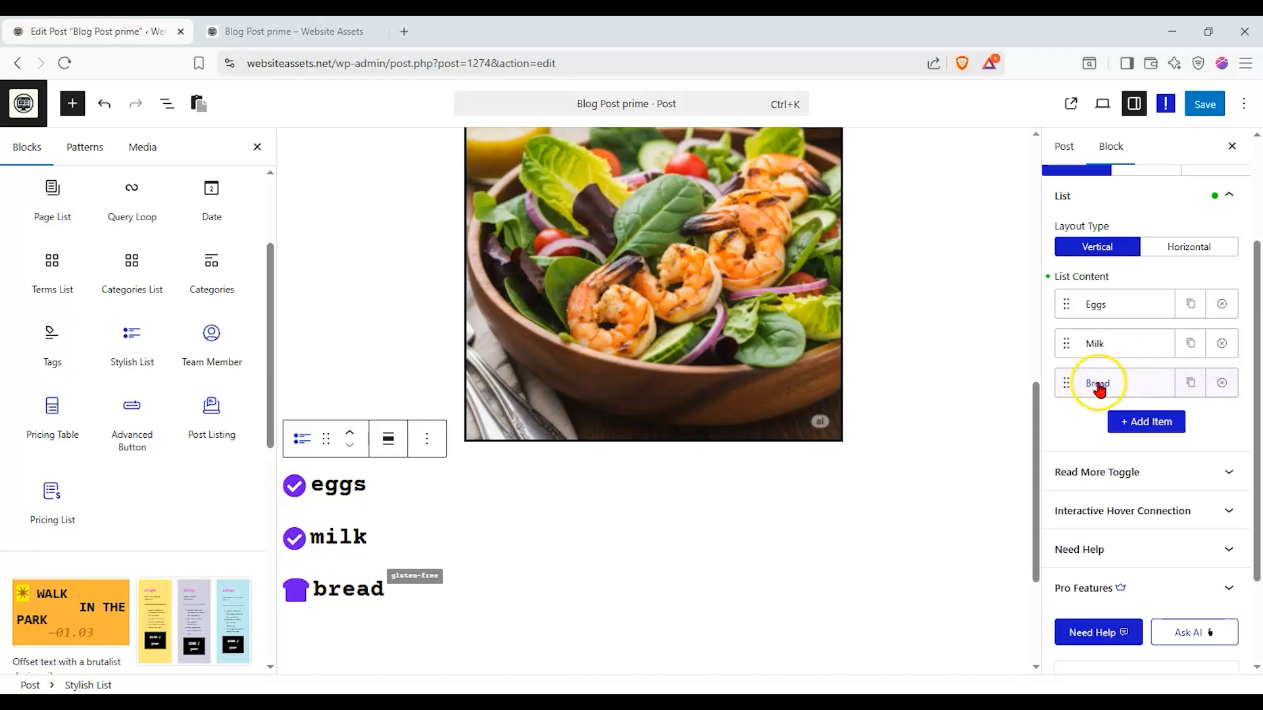
Step: Add a fourth item to the stylish list with the content "coke"
{"action": "left_click", "coordinate": [1135, 424]}
{"action": "left_click", "coordinate": [1118, 420]}
{"action": "triple_click", "coordinate": [1132, 476]}
{"action": "type", "text": "coke"}
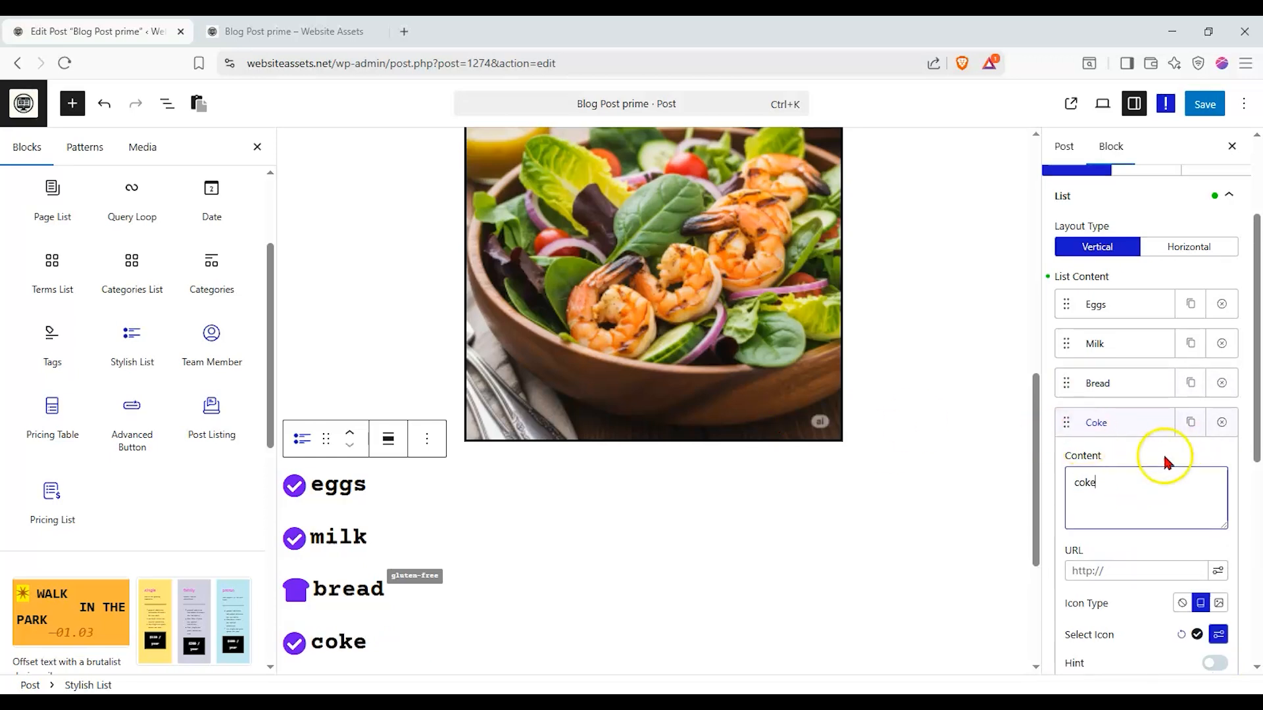
Step: Search the Font Awesome icons for "drinlk" and "soda" for the coke item, leaving its icon selection unchanged
{"action": "scroll", "coordinate": [1164, 457], "scroll_direction": "down", "scroll_amount": 1}
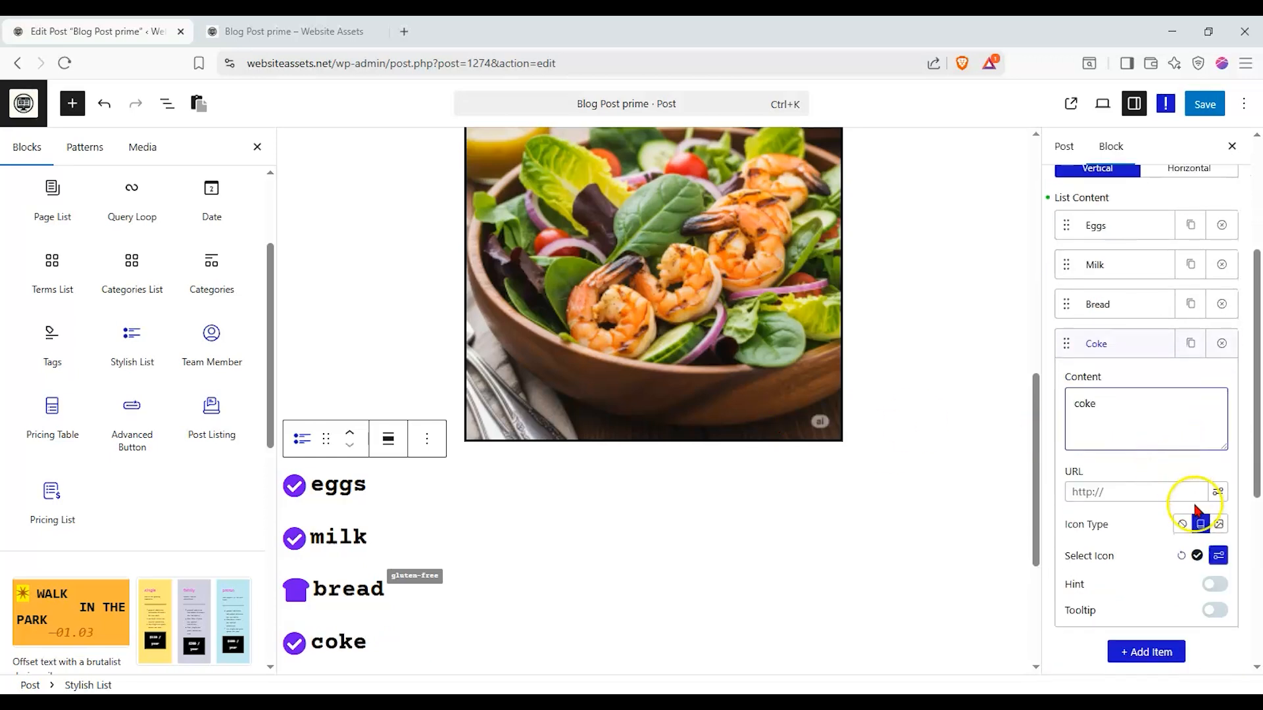
{"action": "left_click", "coordinate": [1211, 558]}
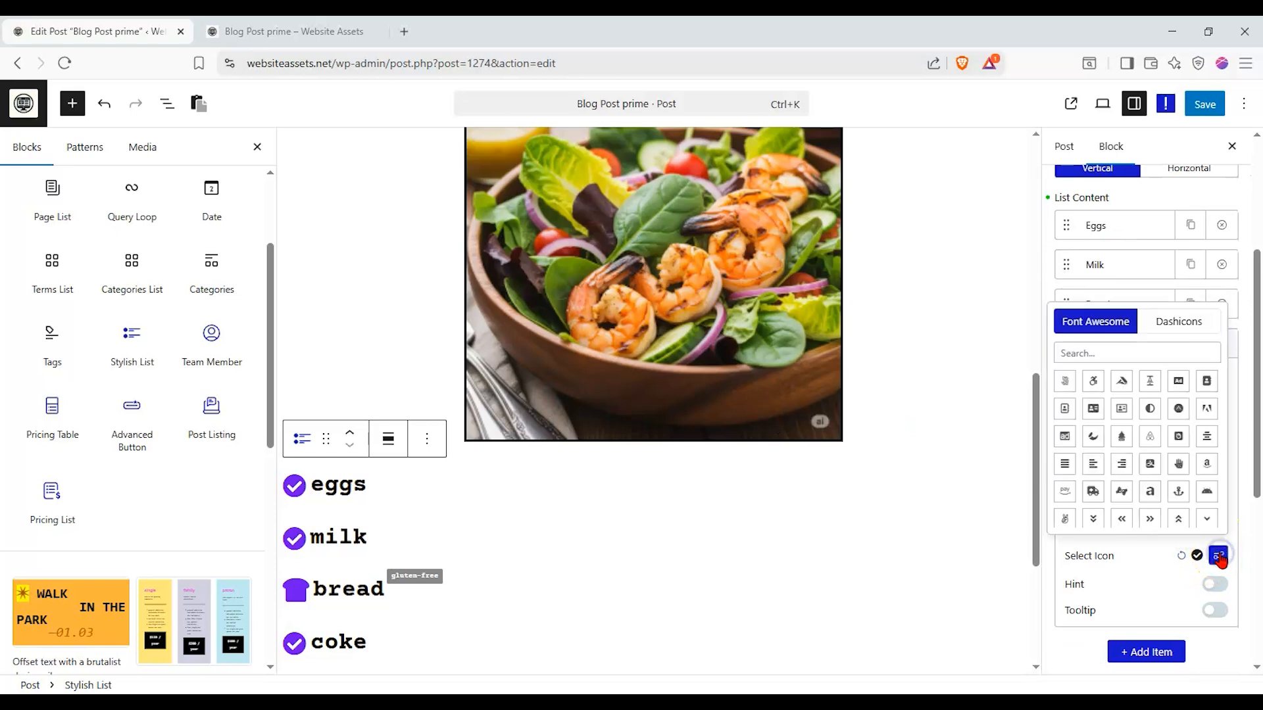
{"action": "left_click", "coordinate": [1162, 360]}
{"action": "type", "text": "drinlk"}
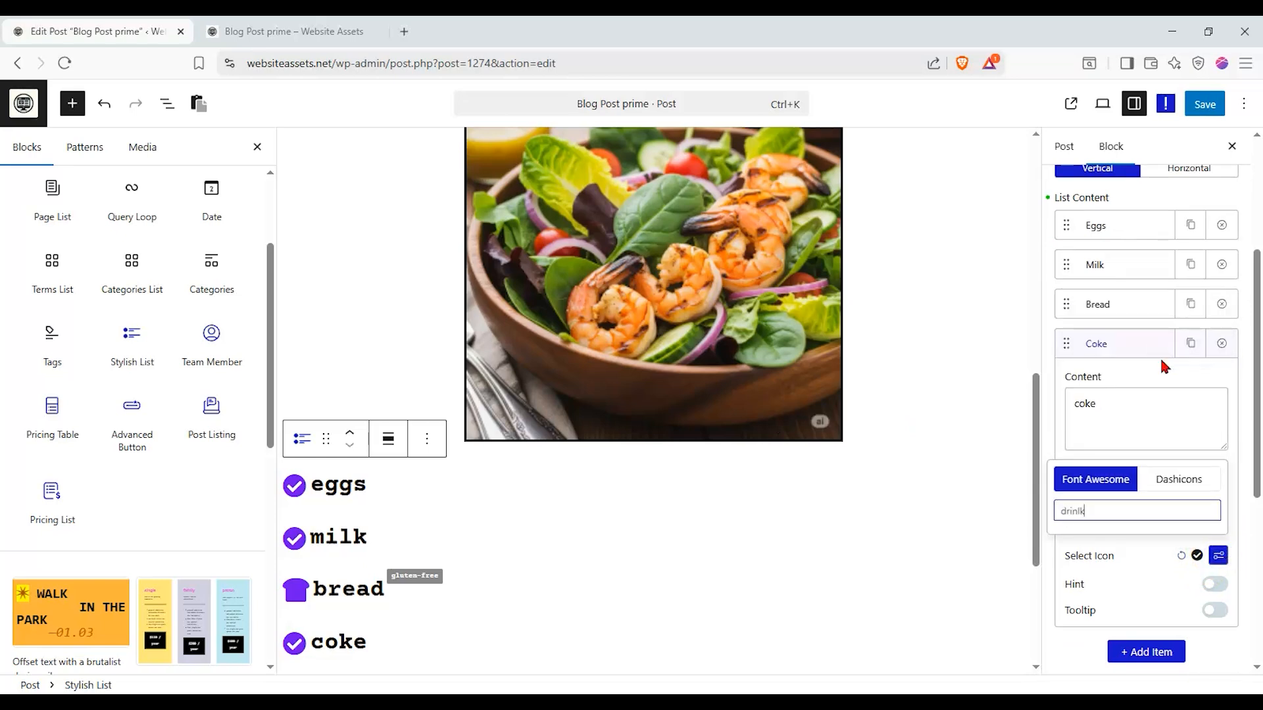
{"action": "key", "text": "ctrl+a"}
{"action": "key", "text": "BackSpace"}
{"action": "type", "text": "soda"}
{"action": "key", "text": "BackSpace"}
{"action": "key", "text": "BackSpace"}
{"action": "key", "text": "BackSpace"}
{"action": "left_click", "coordinate": [1151, 564]}
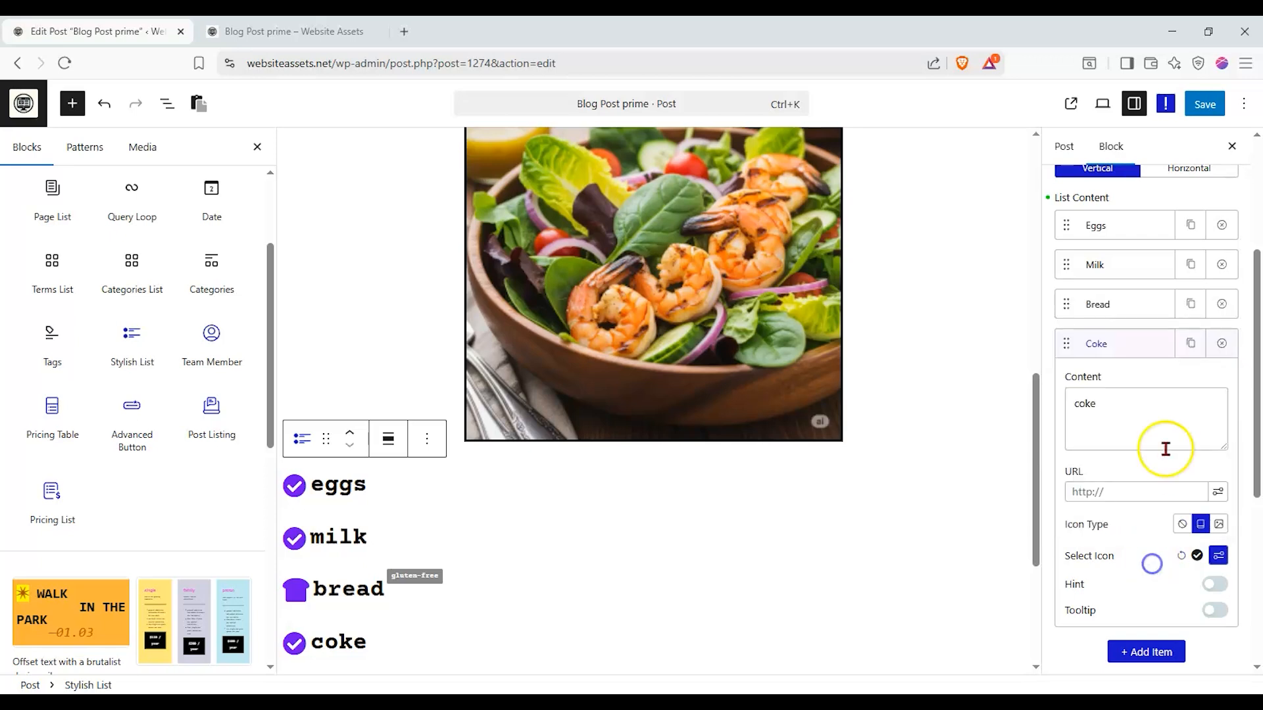
Step: Center-align the stylish list in its style settings
{"action": "scroll", "coordinate": [612, 455], "scroll_direction": "down", "scroll_amount": 3}
{"action": "scroll", "coordinate": [457, 443], "scroll_direction": "up", "scroll_amount": 3}
{"action": "scroll", "coordinate": [513, 441], "scroll_direction": "down", "scroll_amount": 1}
{"action": "scroll", "coordinate": [1189, 390], "scroll_direction": "up", "scroll_amount": 3}
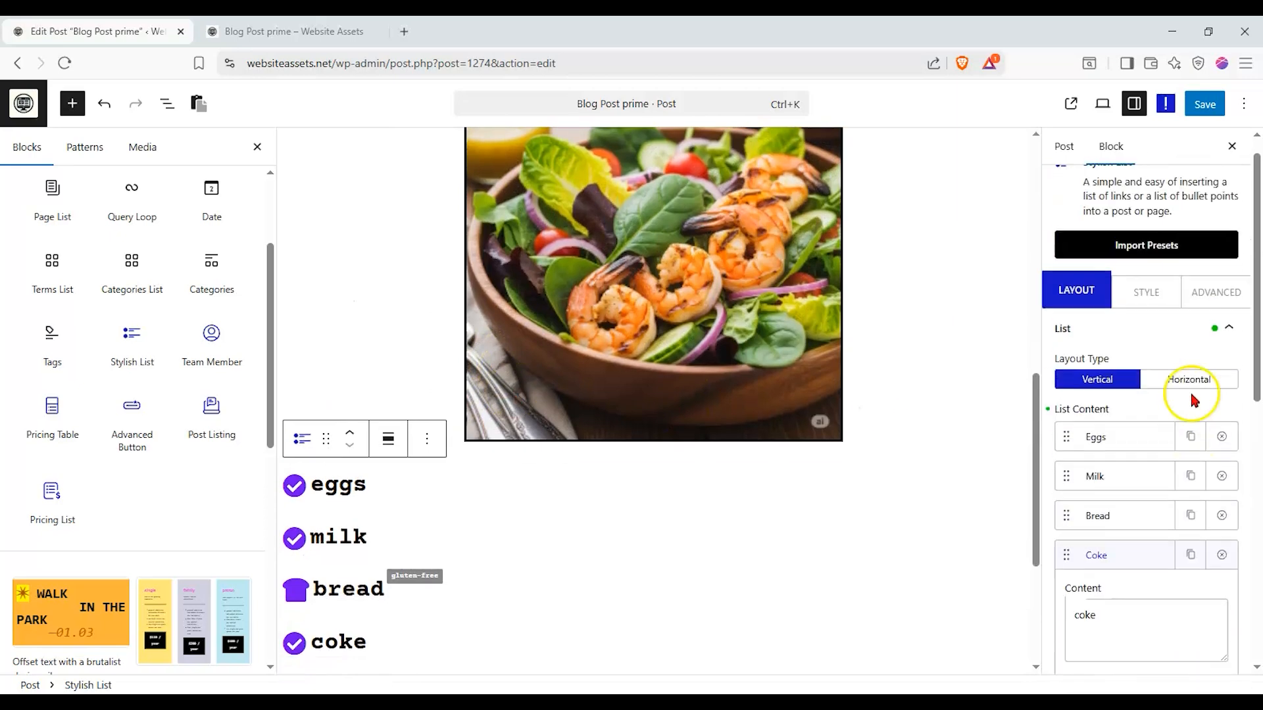
{"action": "left_click", "coordinate": [1198, 360]}
{"action": "left_click", "coordinate": [1152, 317]}
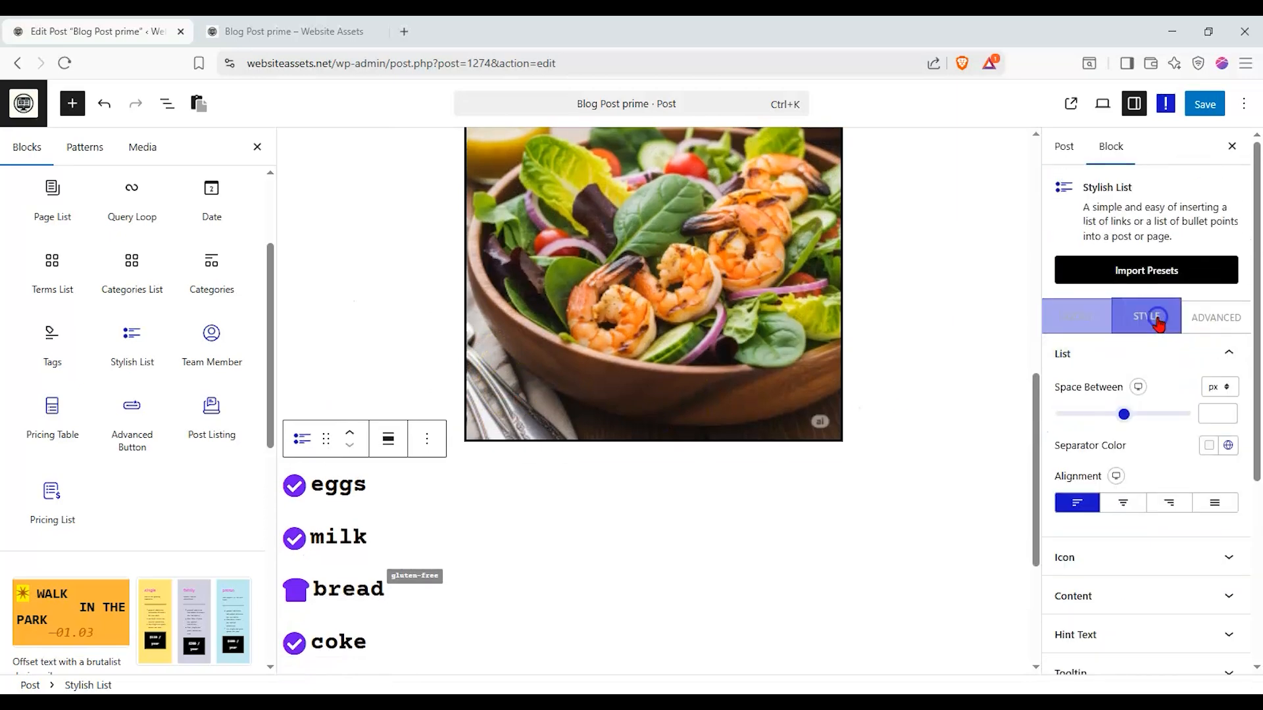
{"action": "left_click", "coordinate": [1156, 504]}
{"action": "left_click", "coordinate": [1210, 504]}
{"action": "left_click", "coordinate": [1123, 504]}
{"action": "left_click", "coordinate": [1166, 503]}
{"action": "left_click", "coordinate": [1123, 504]}
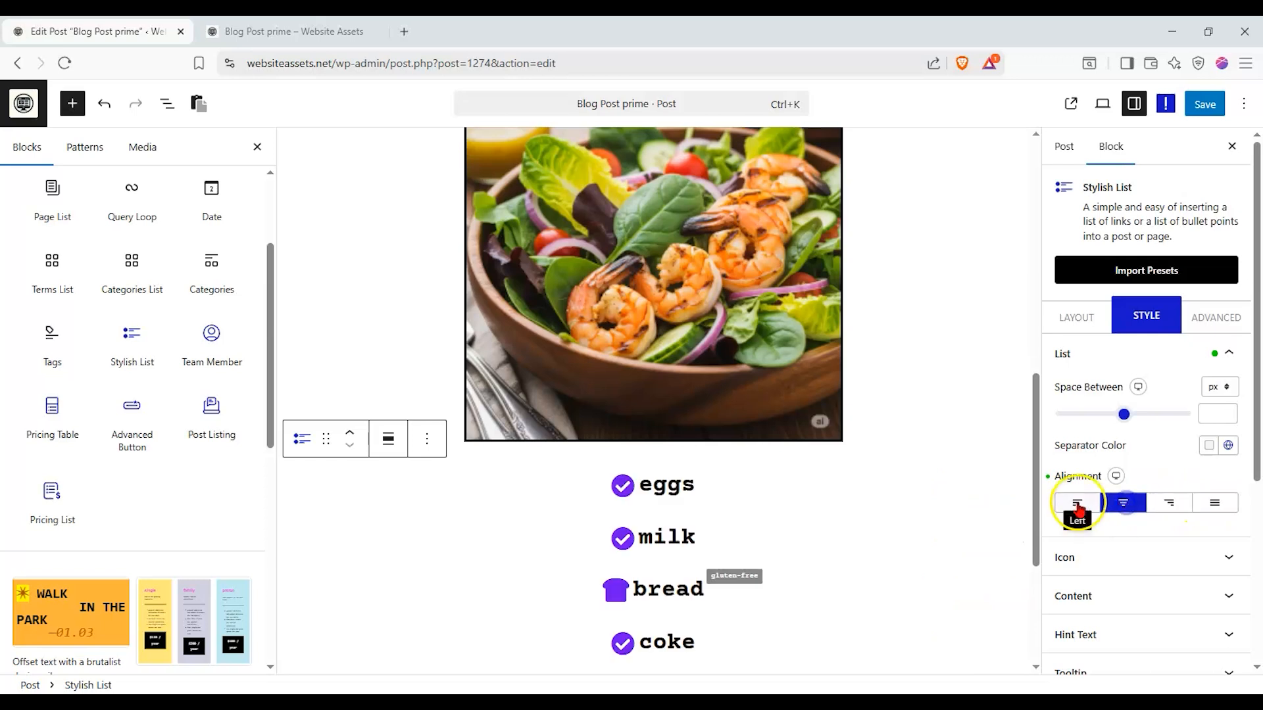
Step: Set the stylish list's icon size to 30 px and its normal icon color to the green Nexter global color
{"action": "left_click", "coordinate": [1125, 557]}
{"action": "left_click", "coordinate": [1127, 508]}
{"action": "left_click_drag", "start_coordinate": [1128, 511], "coordinate": [1087, 511]}
{"action": "left_click", "coordinate": [1228, 434]}
{"action": "left_click", "coordinate": [1107, 318]}
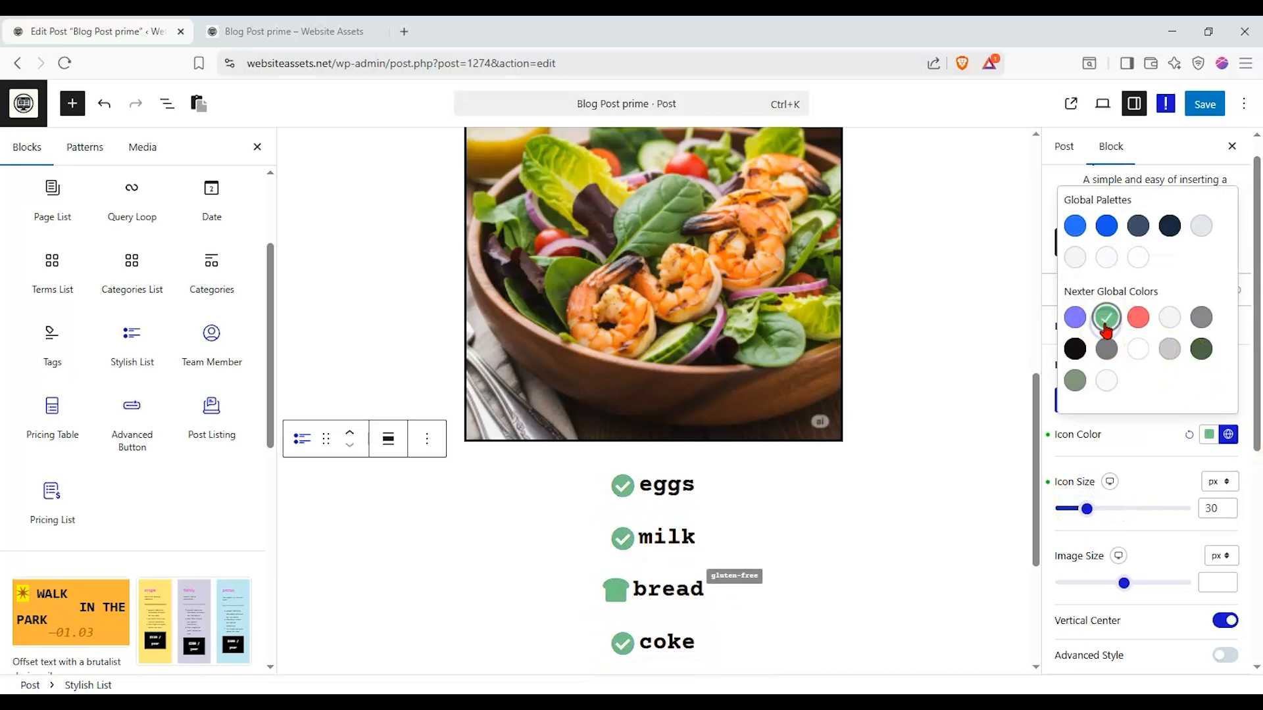
{"action": "left_click", "coordinate": [1143, 492]}
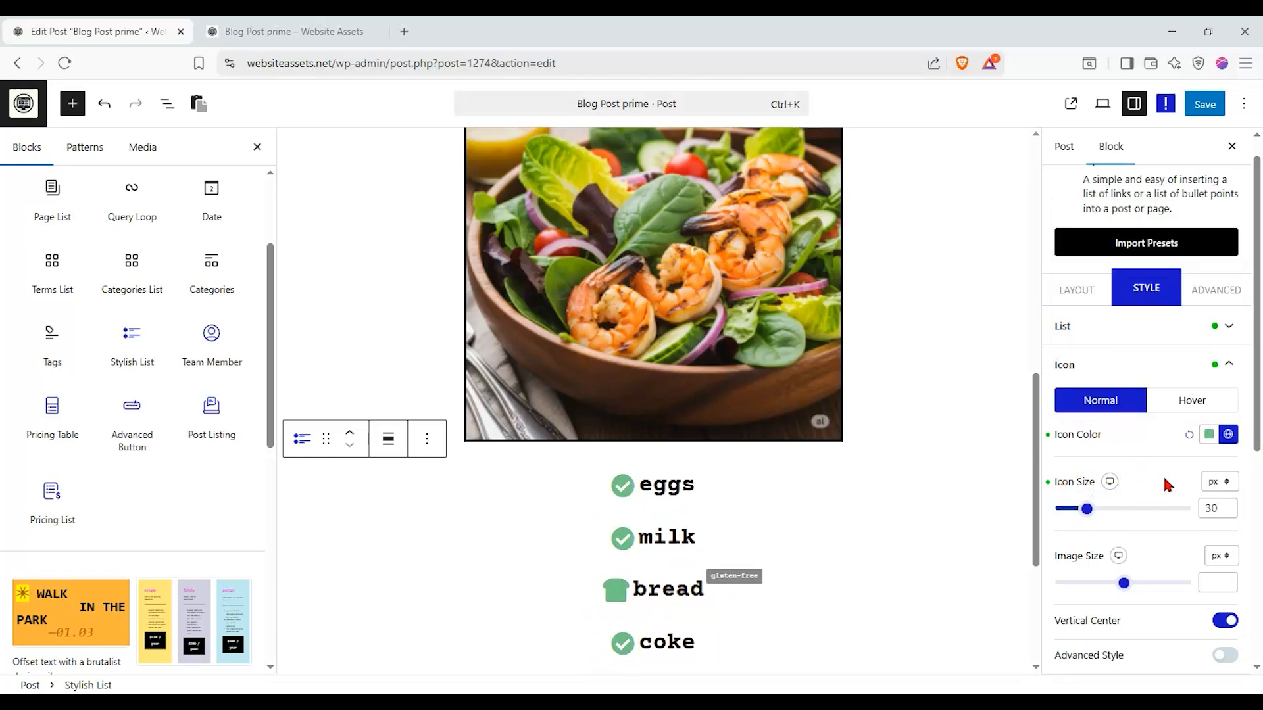
Step: Close the block library and review the whole post in the editor, from the title to the stylish list
{"action": "scroll", "coordinate": [847, 428], "scroll_direction": "down", "scroll_amount": 4}
{"action": "scroll", "coordinate": [847, 428], "scroll_direction": "up", "scroll_amount": 5}
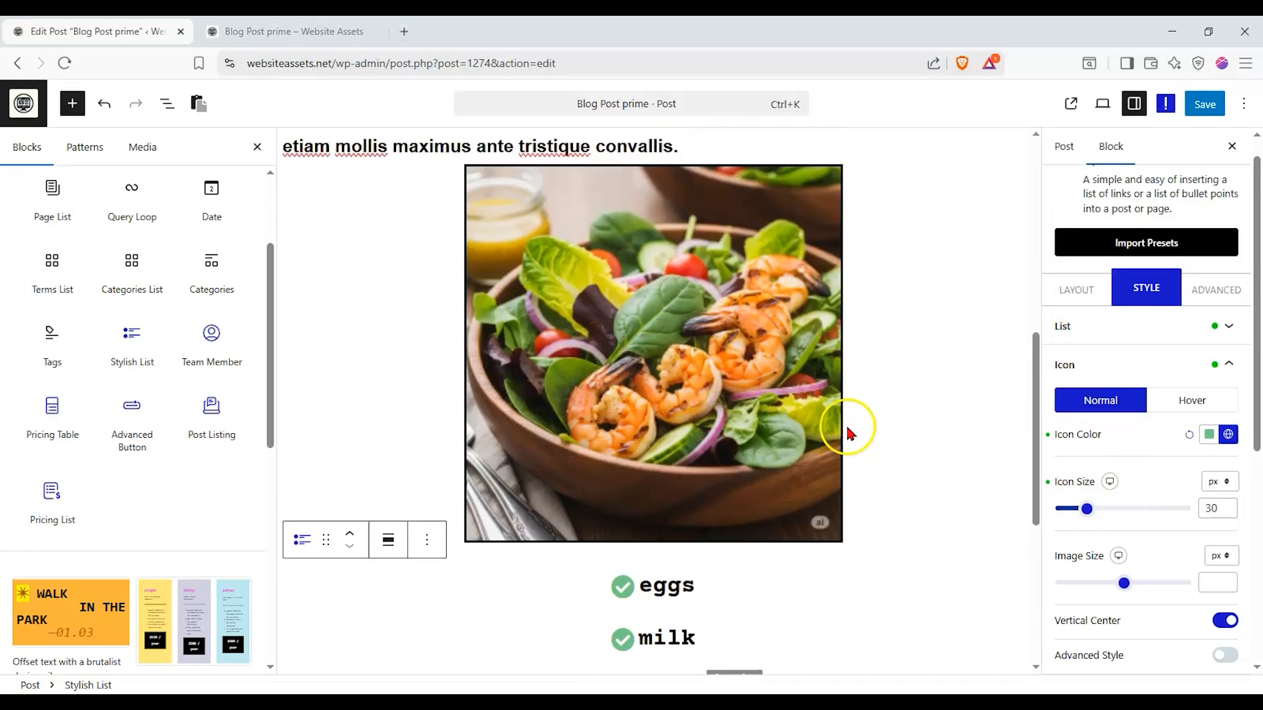
{"action": "scroll", "coordinate": [847, 431], "scroll_direction": "up", "scroll_amount": 7}
{"action": "left_click", "coordinate": [256, 145]}
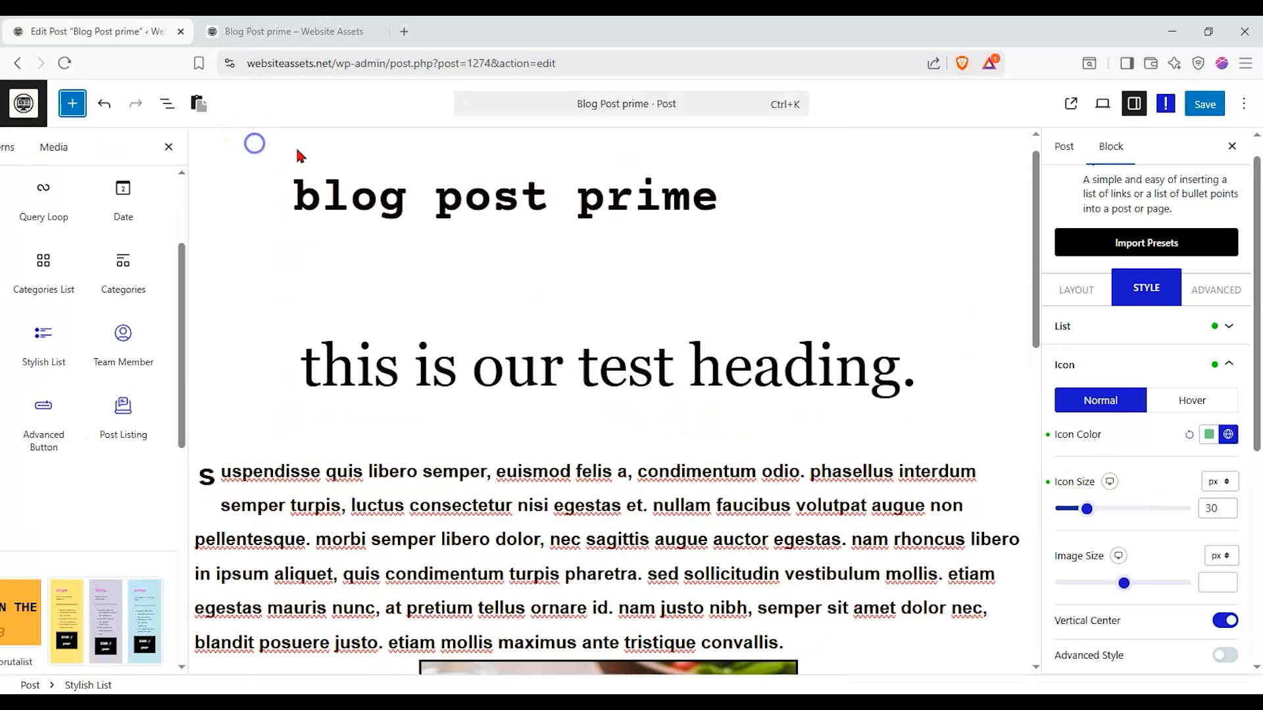
{"action": "scroll", "coordinate": [832, 285], "scroll_direction": "down", "scroll_amount": 8}
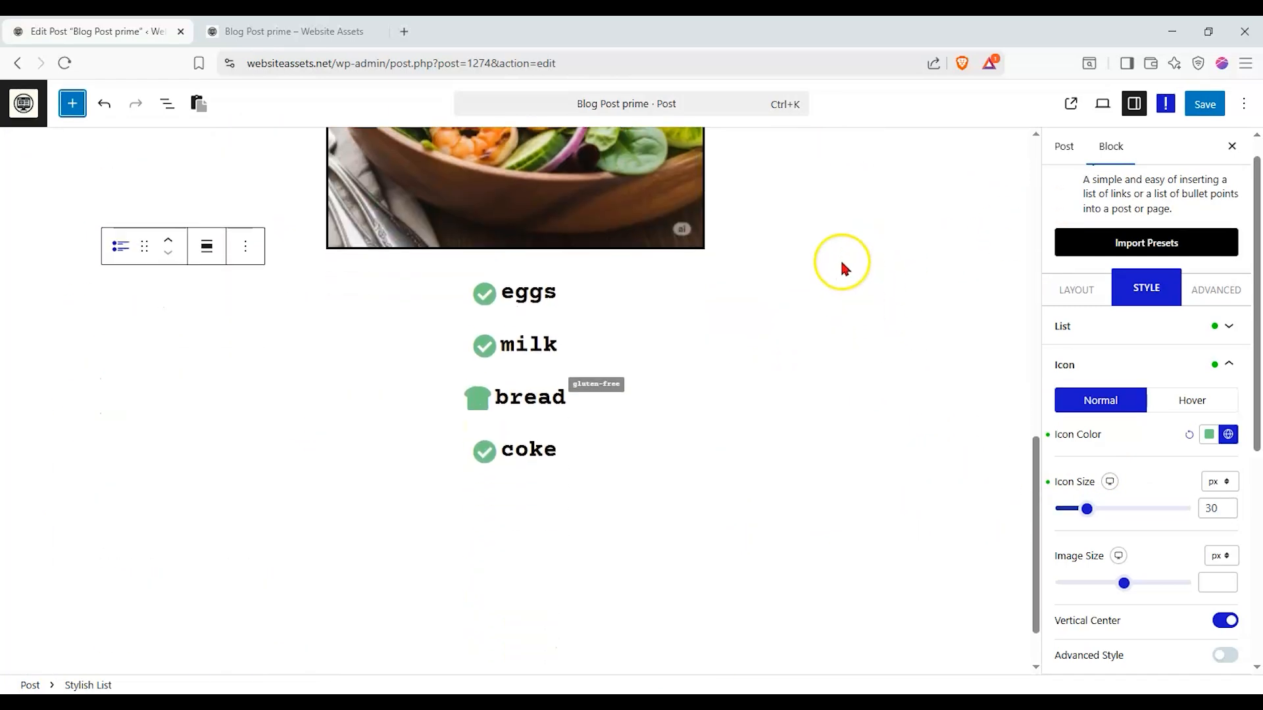
{"action": "scroll", "coordinate": [812, 268], "scroll_direction": "up", "scroll_amount": 8}
{"action": "scroll", "coordinate": [730, 414], "scroll_direction": "down", "scroll_amount": 2}
{"action": "scroll", "coordinate": [691, 397], "scroll_direction": "down", "scroll_amount": 8}
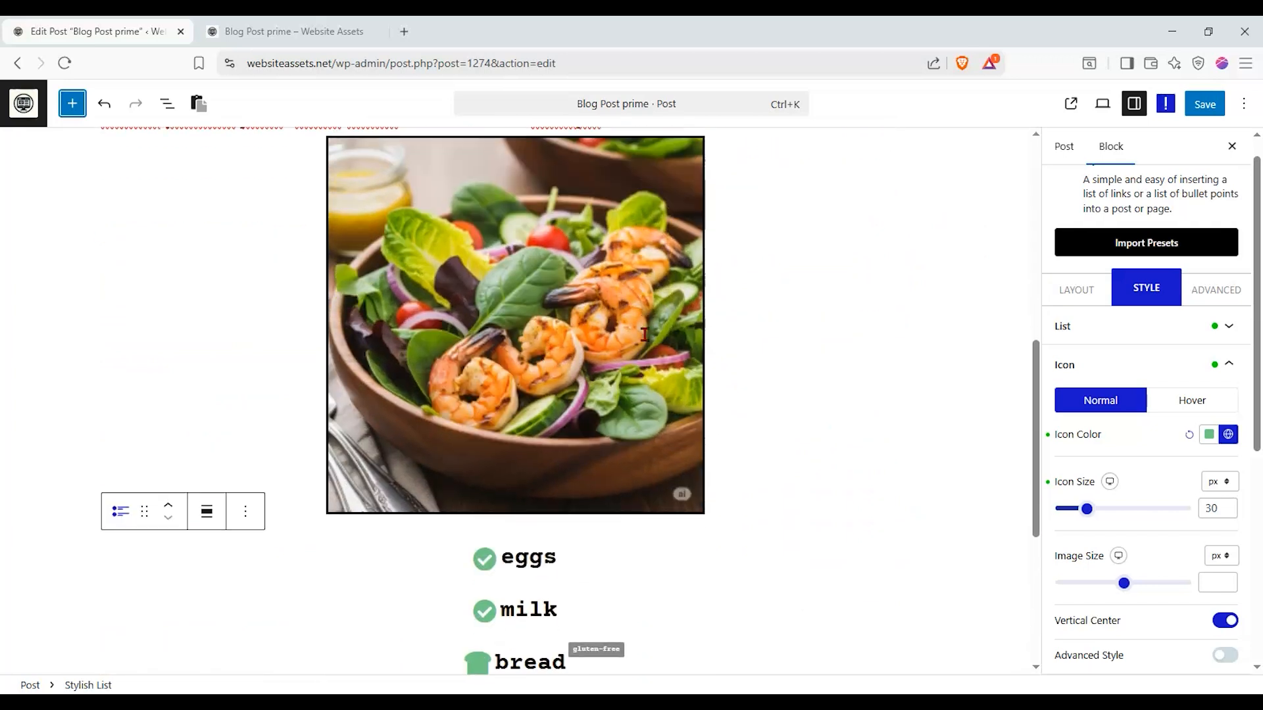
{"action": "scroll", "coordinate": [625, 394], "scroll_direction": "up", "scroll_amount": 8}
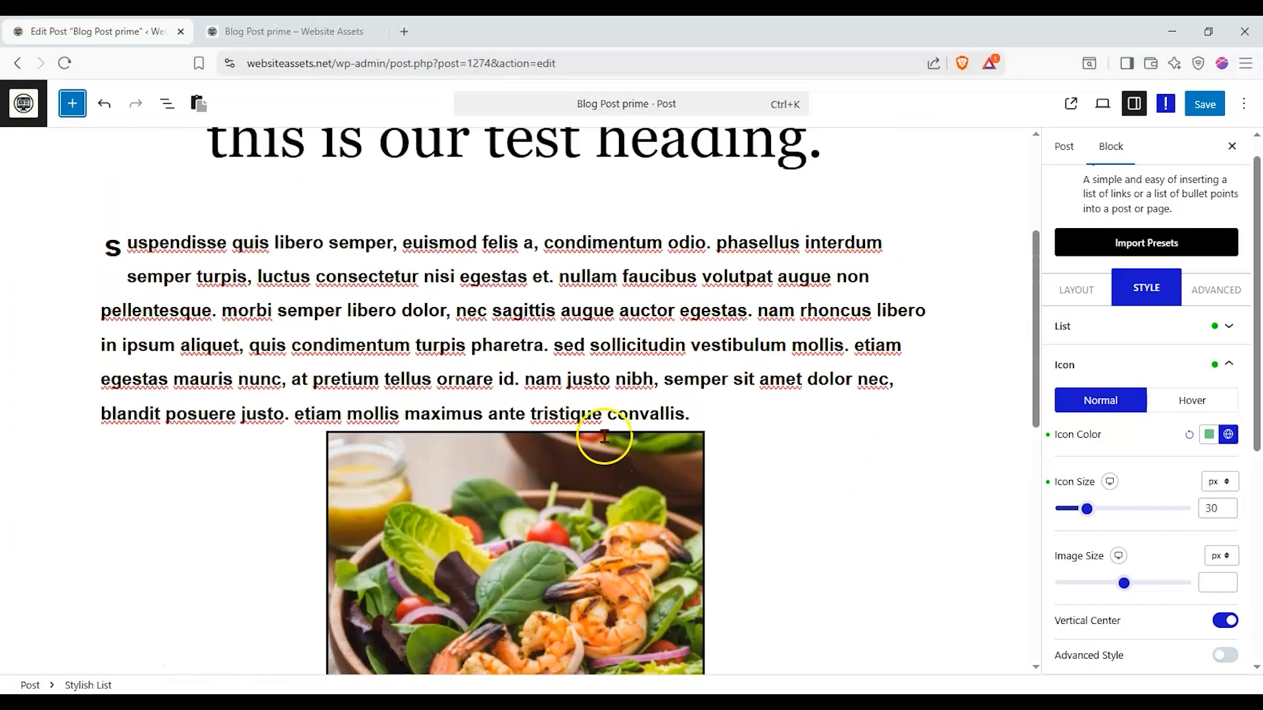
{"action": "left_click", "coordinate": [73, 104]}
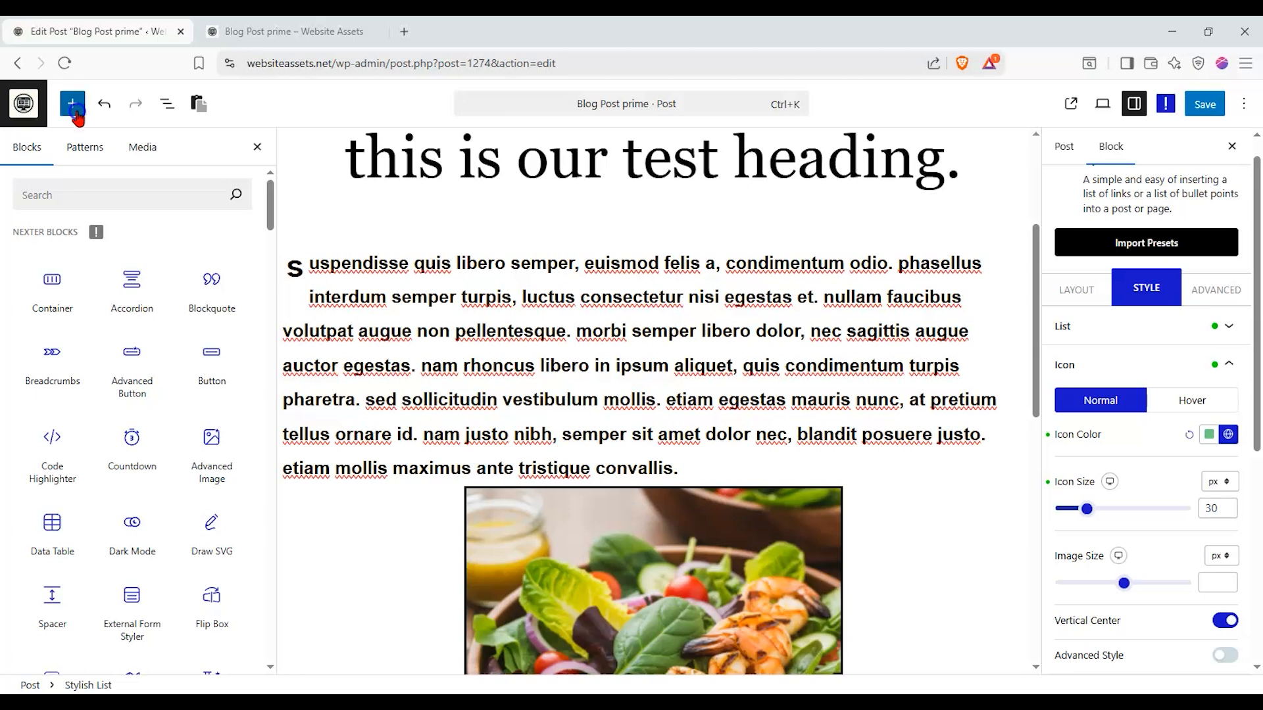
{"action": "left_click", "coordinate": [74, 107]}
{"action": "scroll", "coordinate": [329, 384], "scroll_direction": "up", "scroll_amount": 5}
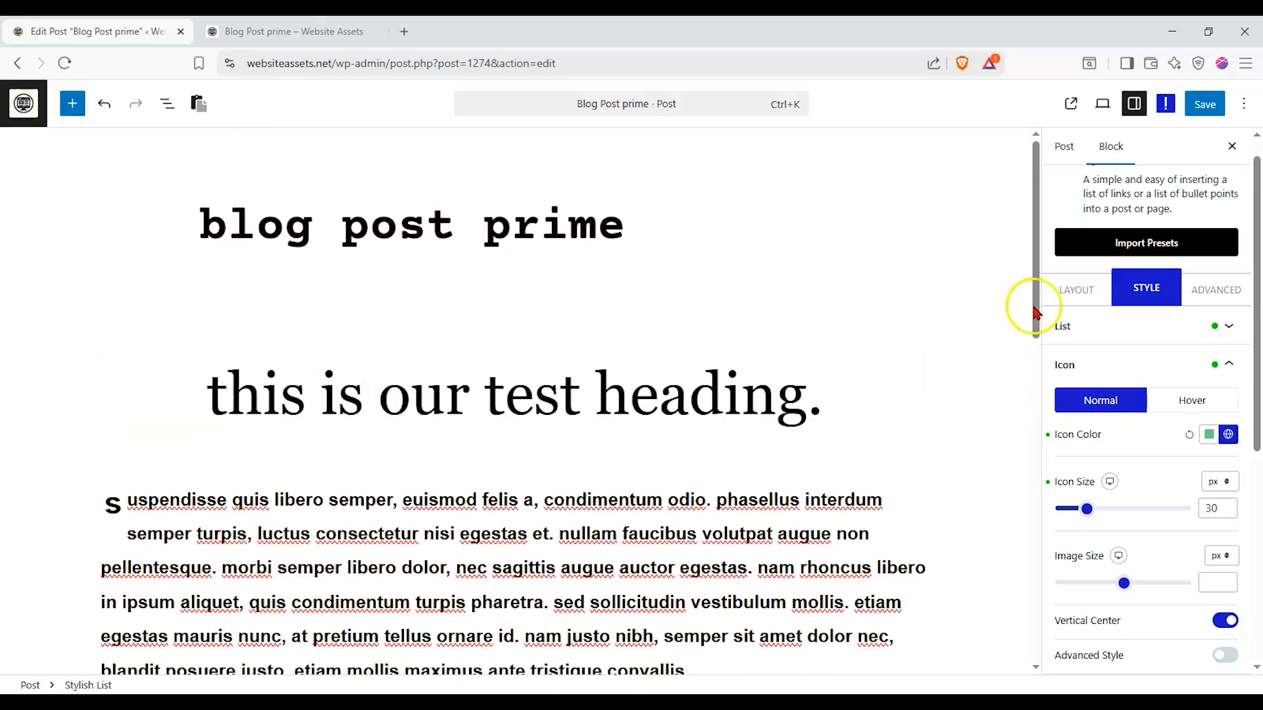
Step: Deselect the stylish list, save the post, and reload its published page in the other browser tab
{"action": "left_click", "coordinate": [1067, 290]}
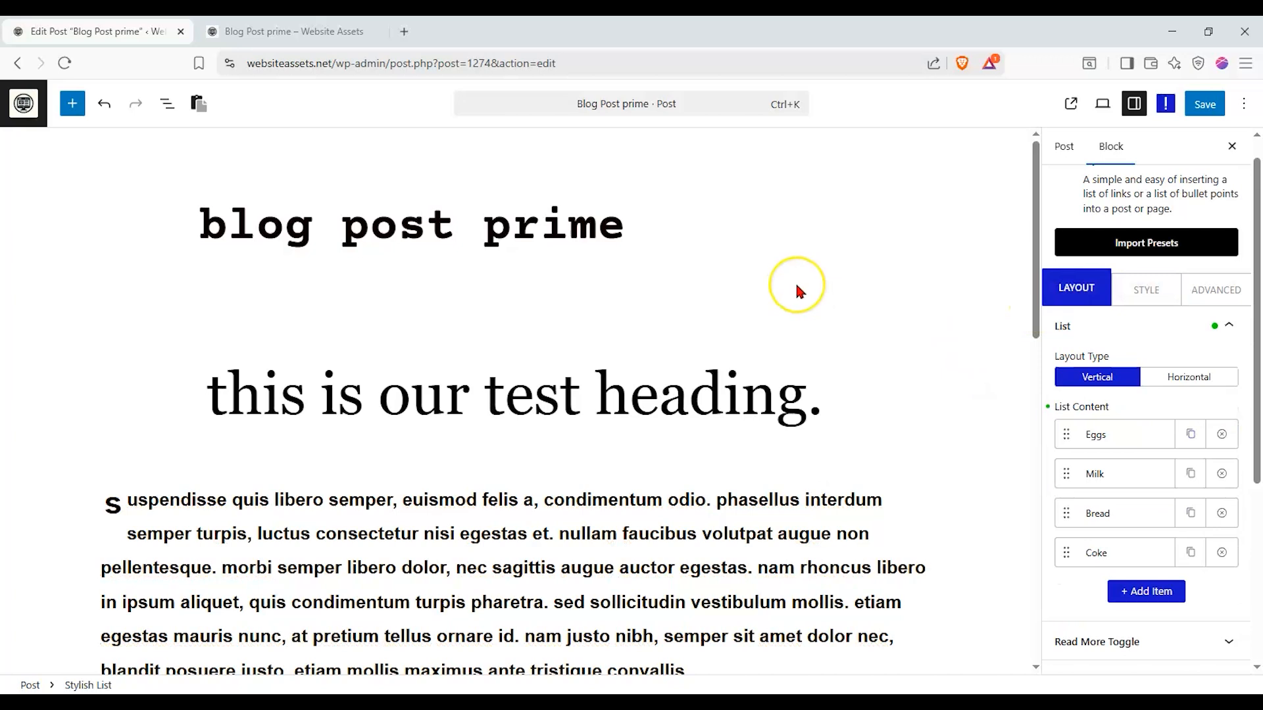
{"action": "left_click", "coordinate": [890, 286]}
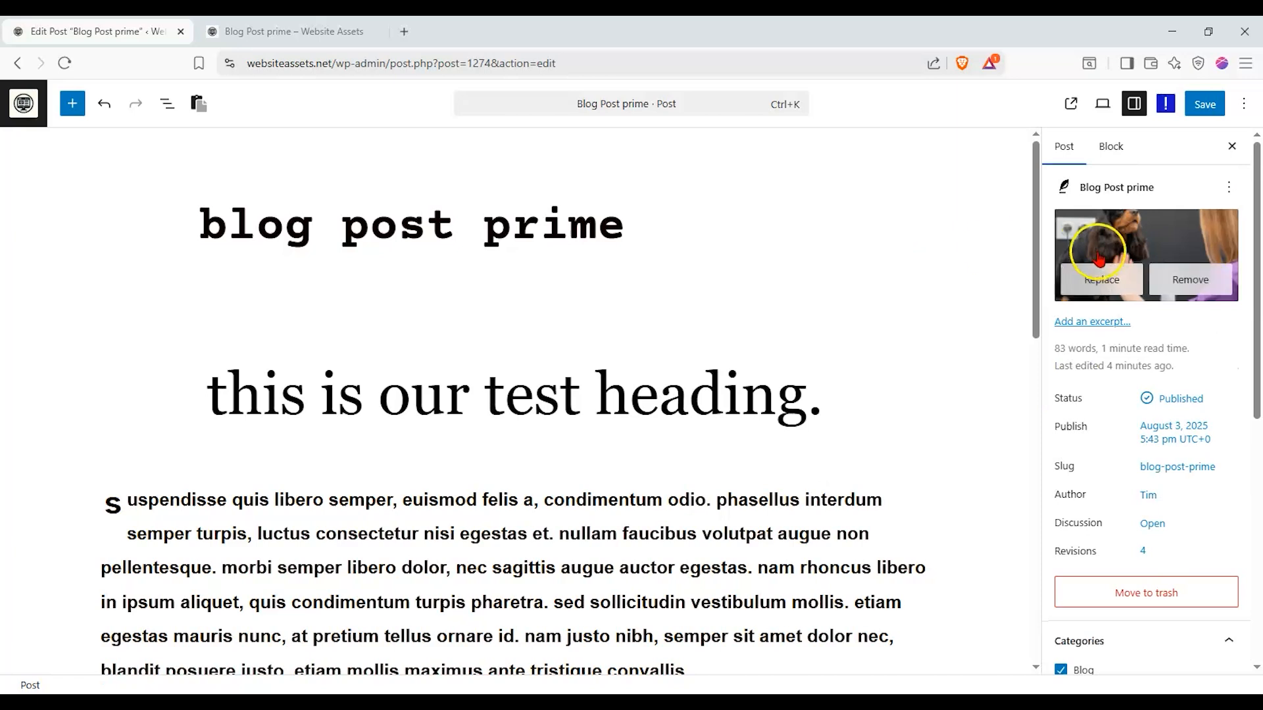
{"action": "left_click", "coordinate": [1204, 104]}
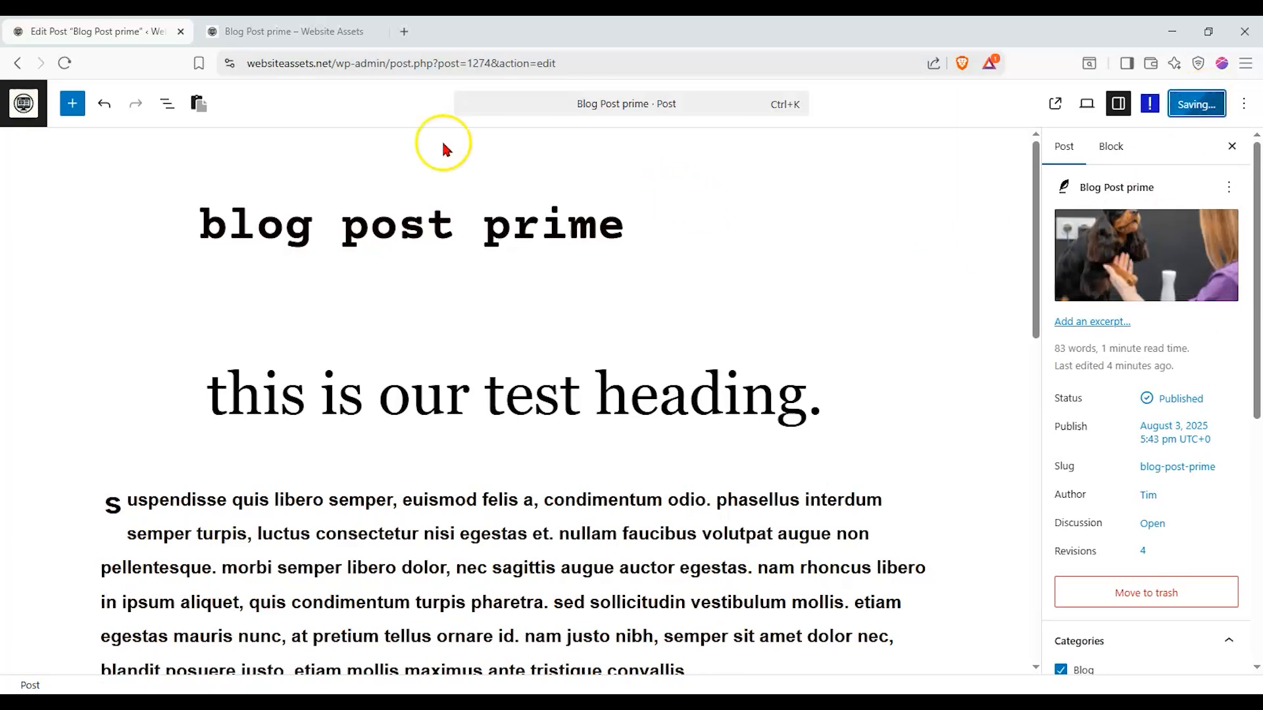
{"action": "left_click", "coordinate": [321, 36]}
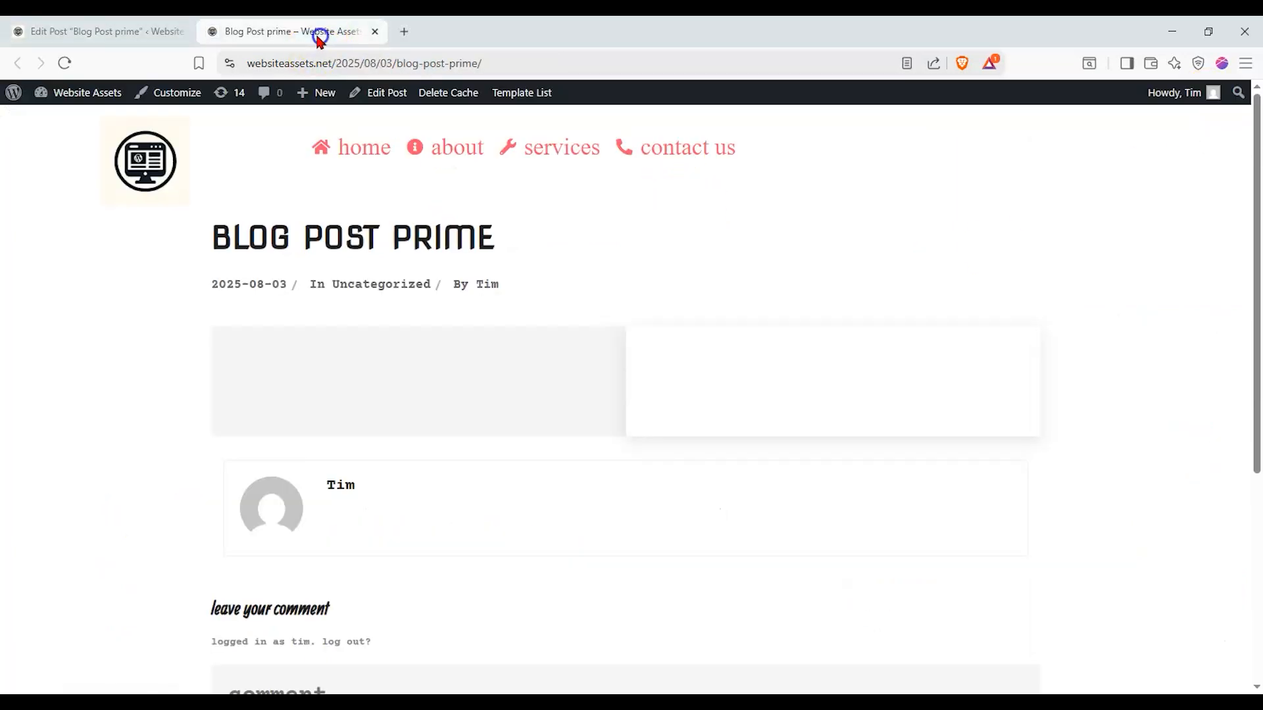
{"action": "left_click", "coordinate": [70, 65]}
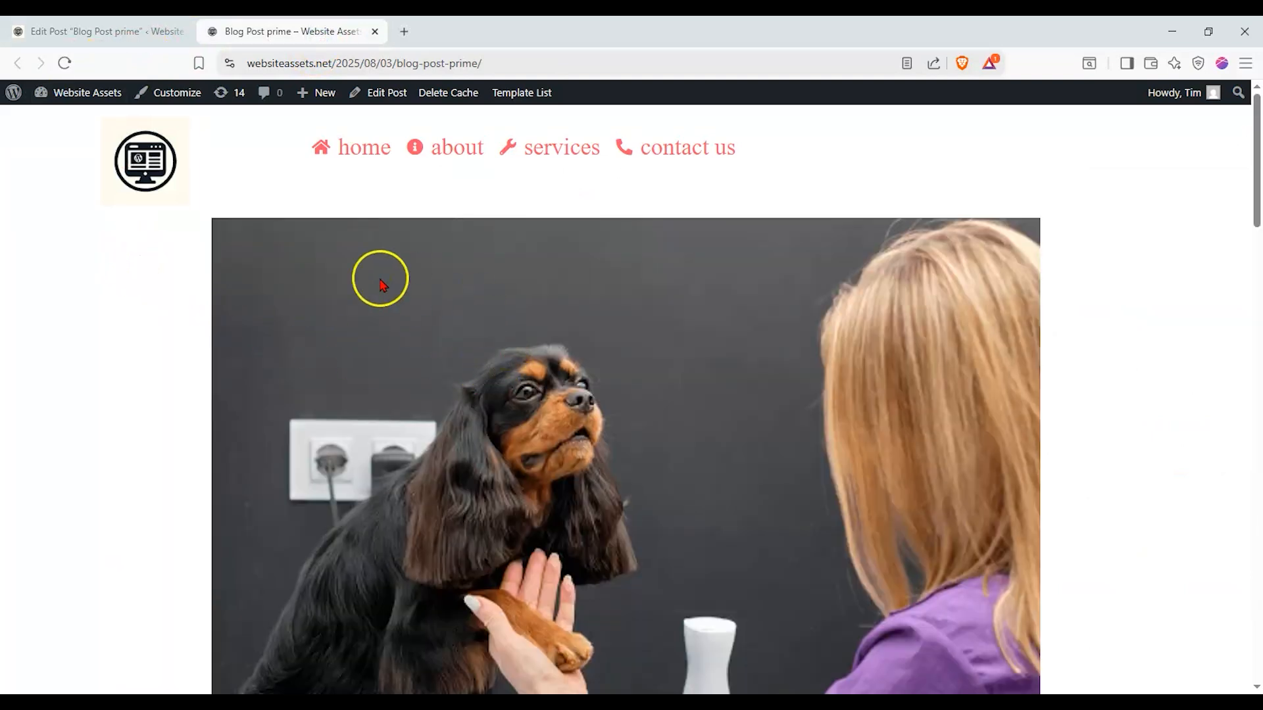
Step: Review the published post's title, meta line, heading, paragraph, image and stylish list, and compare them with the content in the editor
{"action": "scroll", "coordinate": [324, 290], "scroll_direction": "down", "scroll_amount": 10}
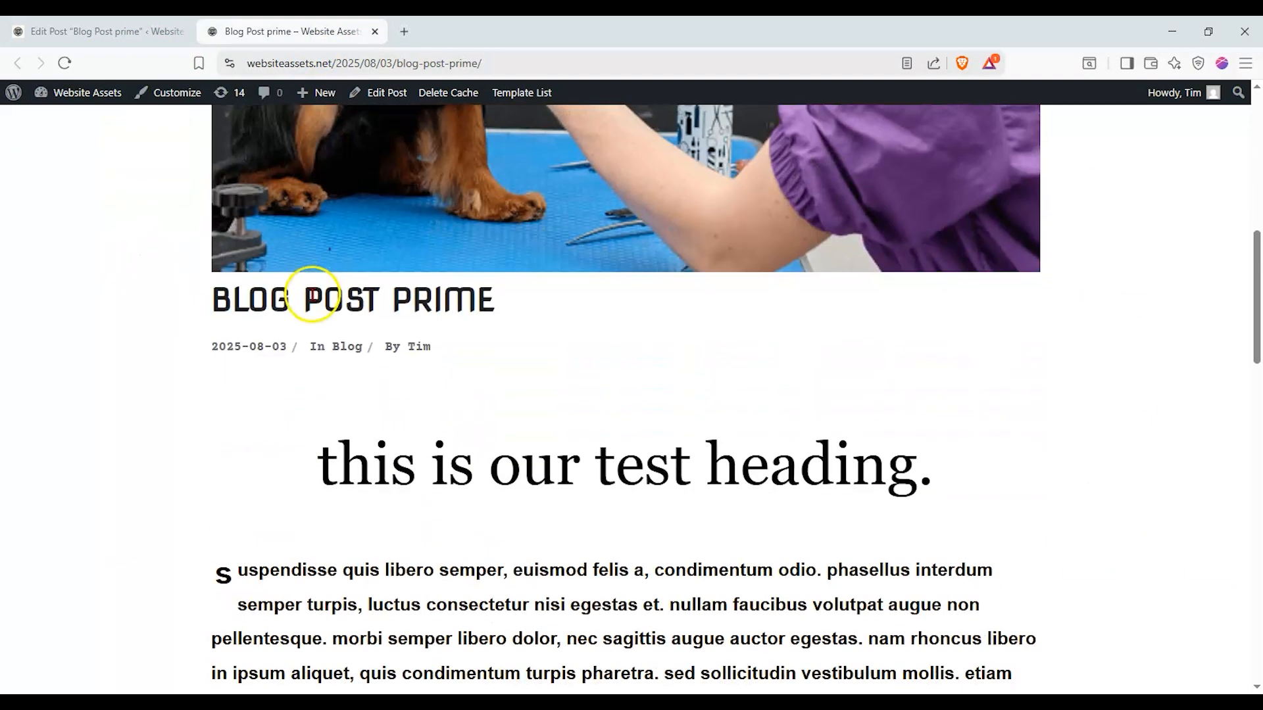
{"action": "scroll", "coordinate": [237, 290], "scroll_direction": "down", "scroll_amount": 1}
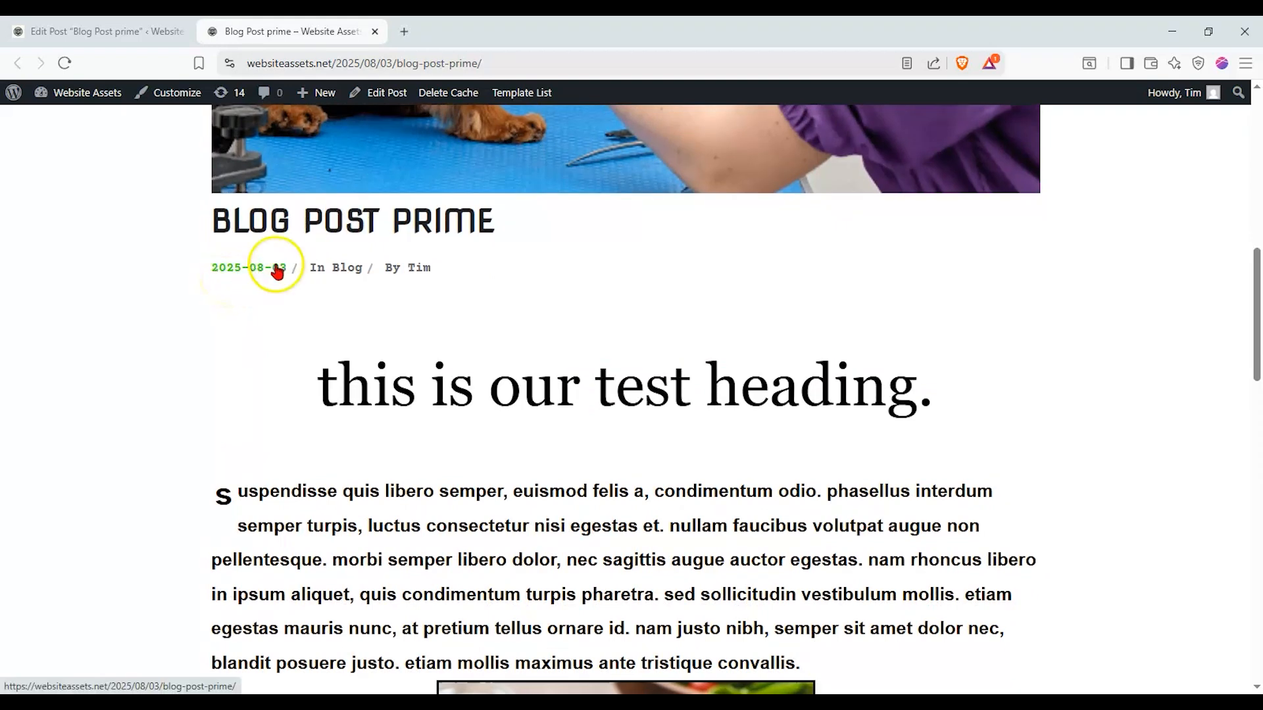
{"action": "scroll", "coordinate": [283, 267], "scroll_direction": "down", "scroll_amount": 1}
{"action": "scroll", "coordinate": [388, 294], "scroll_direction": "down", "scroll_amount": 10}
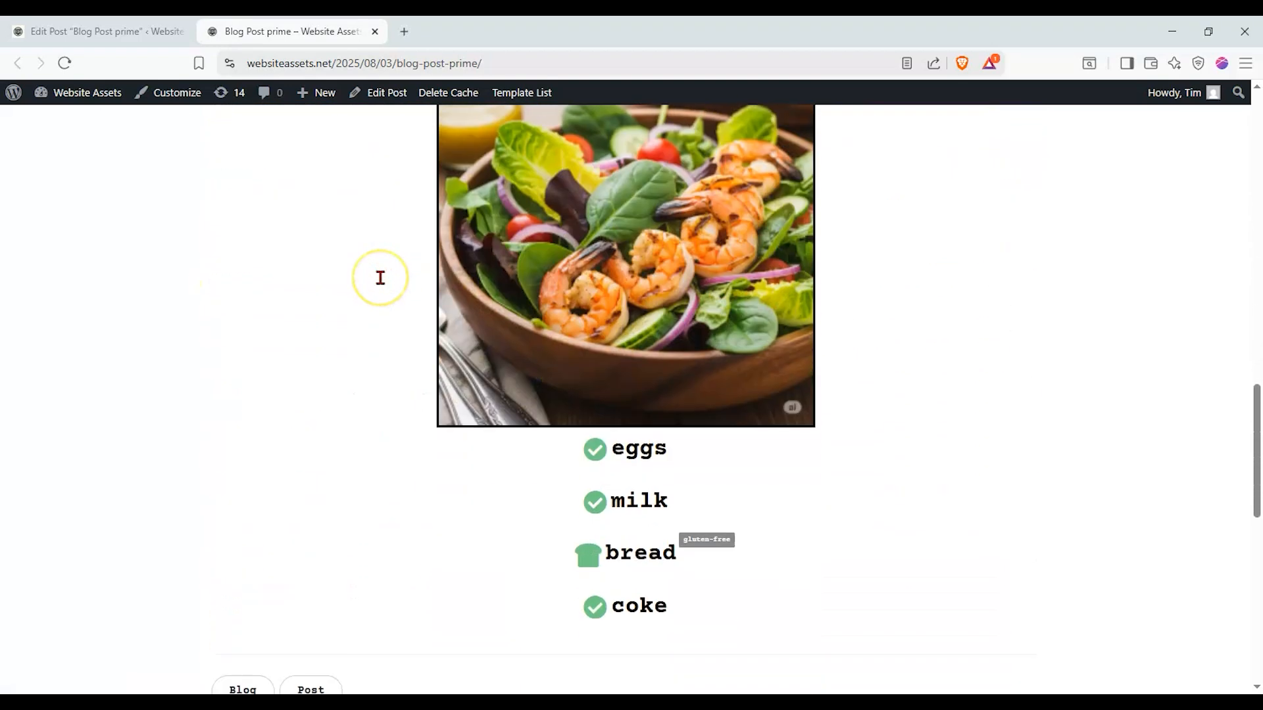
{"action": "scroll", "coordinate": [522, 366], "scroll_direction": "down", "scroll_amount": 1}
{"action": "scroll", "coordinate": [522, 367], "scroll_direction": "up", "scroll_amount": 1}
{"action": "left_click", "coordinate": [132, 31]}
{"action": "scroll", "coordinate": [205, 227], "scroll_direction": "down", "scroll_amount": 3}
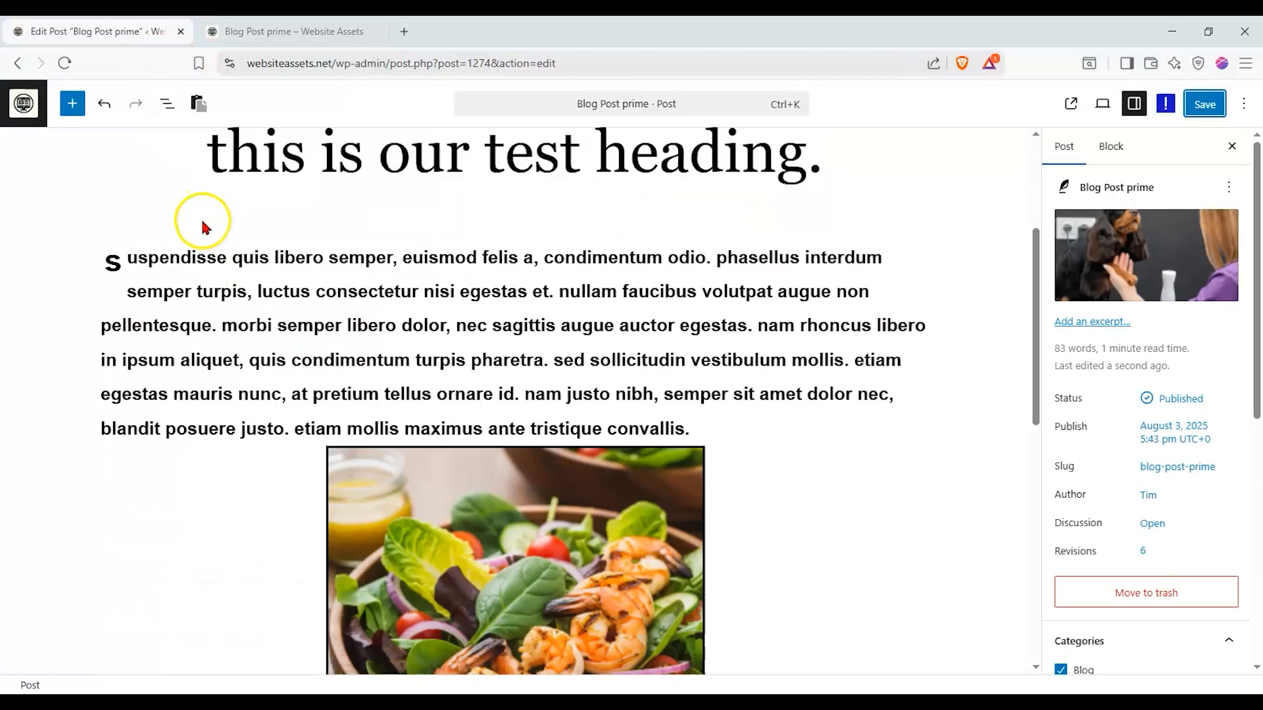
{"action": "scroll", "coordinate": [205, 225], "scroll_direction": "down", "scroll_amount": 8}
Step: Examine the whole published page, including the featured image, tags, author box and comment form around the post content
{"action": "left_click", "coordinate": [270, 31]}
{"action": "scroll", "coordinate": [255, 283], "scroll_direction": "up", "scroll_amount": 10}
{"action": "scroll", "coordinate": [255, 283], "scroll_direction": "down", "scroll_amount": 3}
{"action": "scroll", "coordinate": [250, 283], "scroll_direction": "down", "scroll_amount": 10}
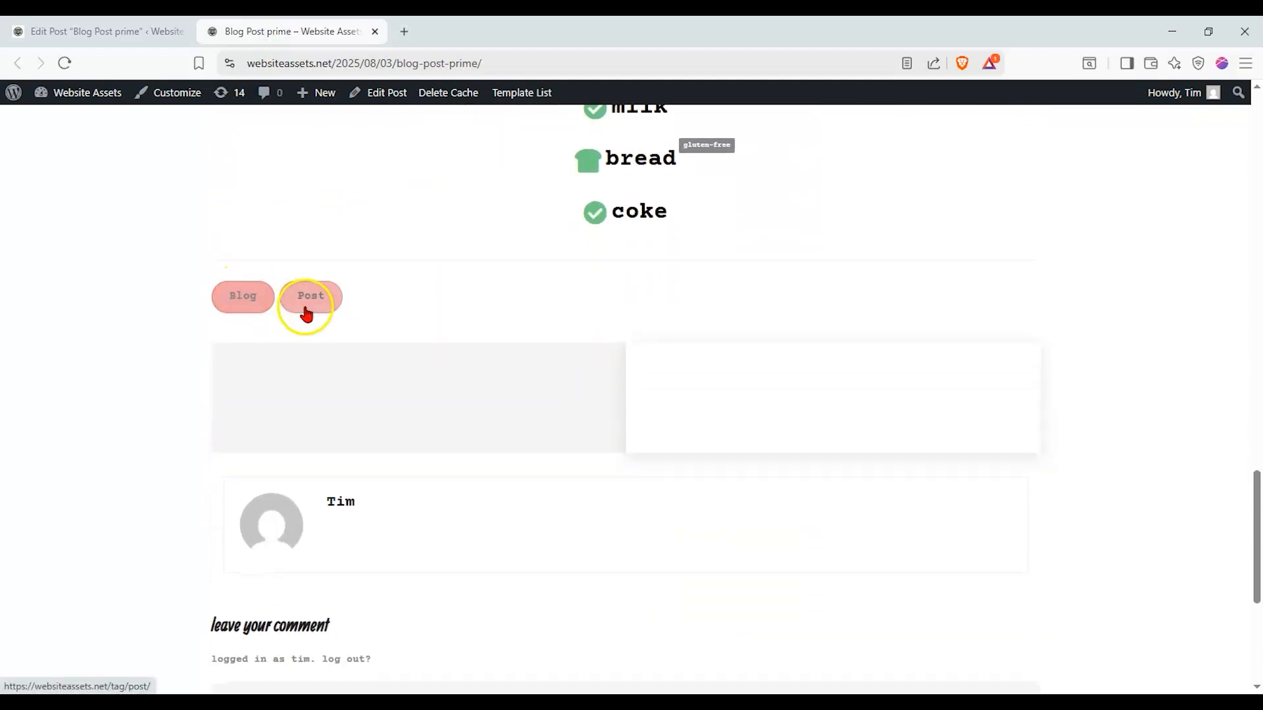
{"action": "scroll", "coordinate": [284, 309], "scroll_direction": "down", "scroll_amount": 5}
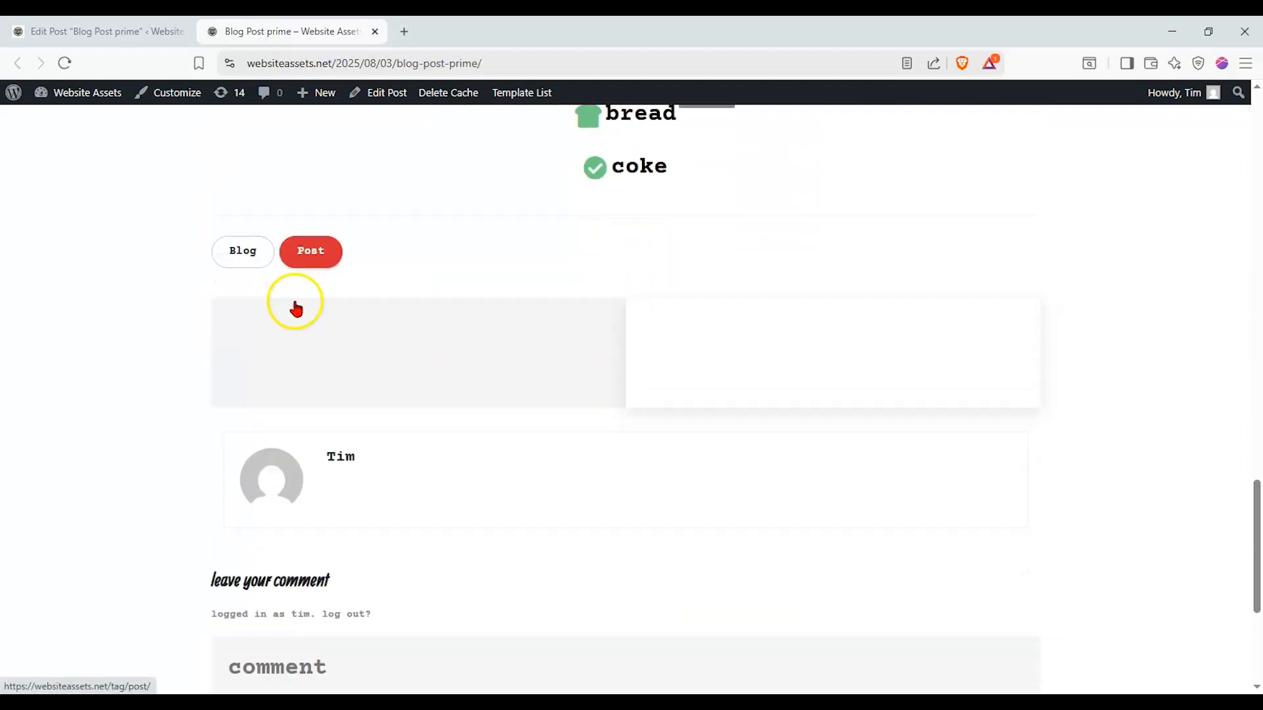
{"action": "scroll", "coordinate": [188, 388], "scroll_direction": "up", "scroll_amount": 20}
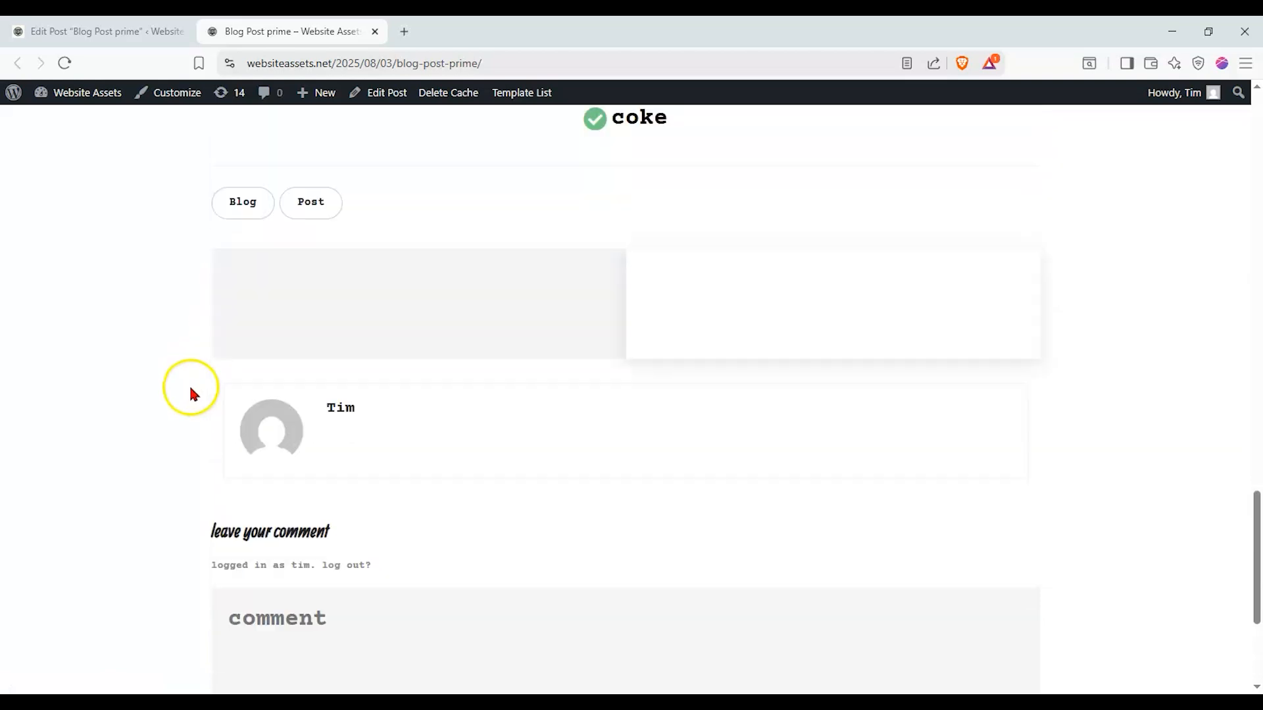
{"action": "scroll", "coordinate": [161, 385], "scroll_direction": "up", "scroll_amount": 4}
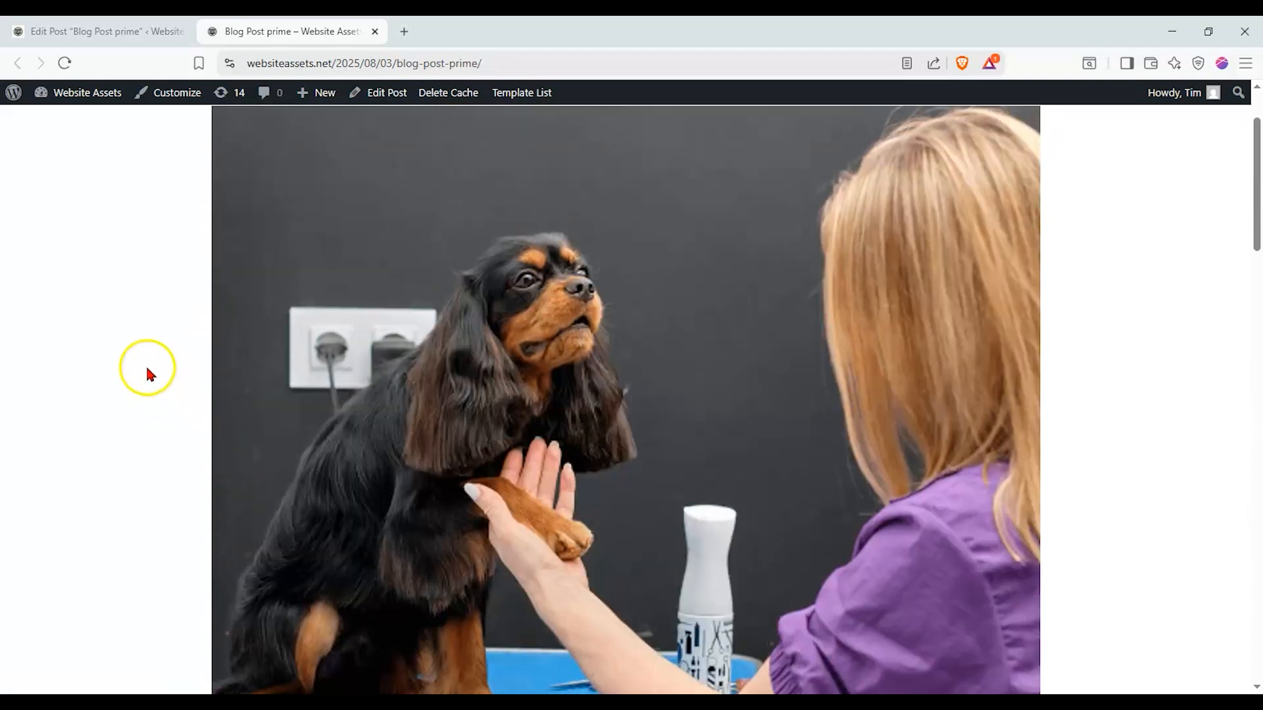
{"action": "scroll", "coordinate": [143, 369], "scroll_direction": "down", "scroll_amount": 5}
{"action": "scroll", "coordinate": [139, 398], "scroll_direction": "down", "scroll_amount": 20}
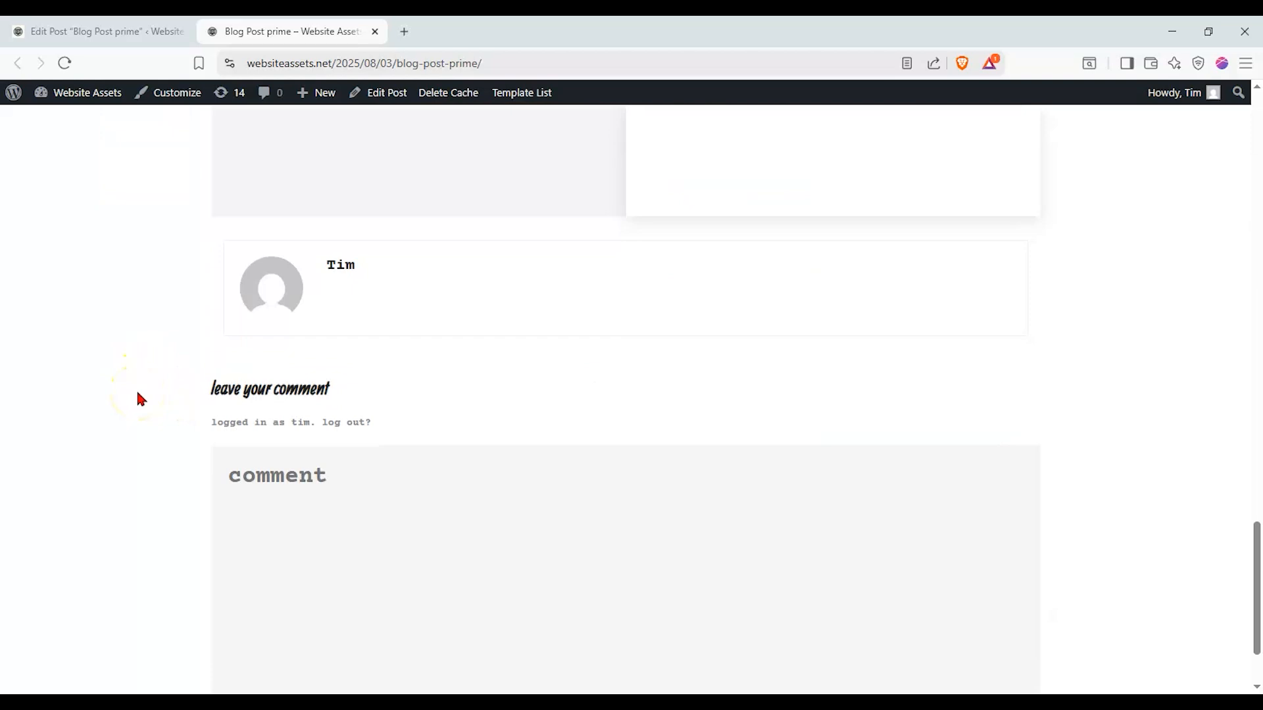
{"action": "scroll", "coordinate": [140, 398], "scroll_direction": "down", "scroll_amount": 2}
{"action": "scroll", "coordinate": [140, 398], "scroll_direction": "up", "scroll_amount": 15}
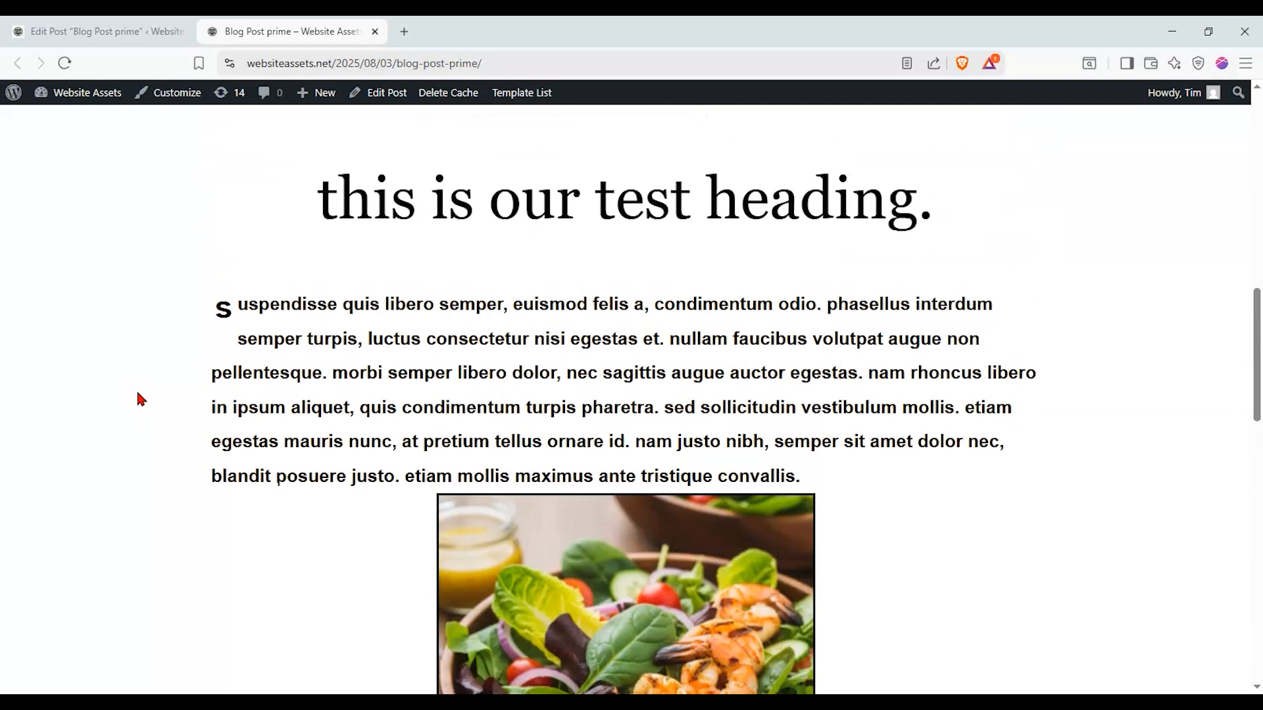
{"action": "scroll", "coordinate": [138, 395], "scroll_direction": "up", "scroll_amount": 6}
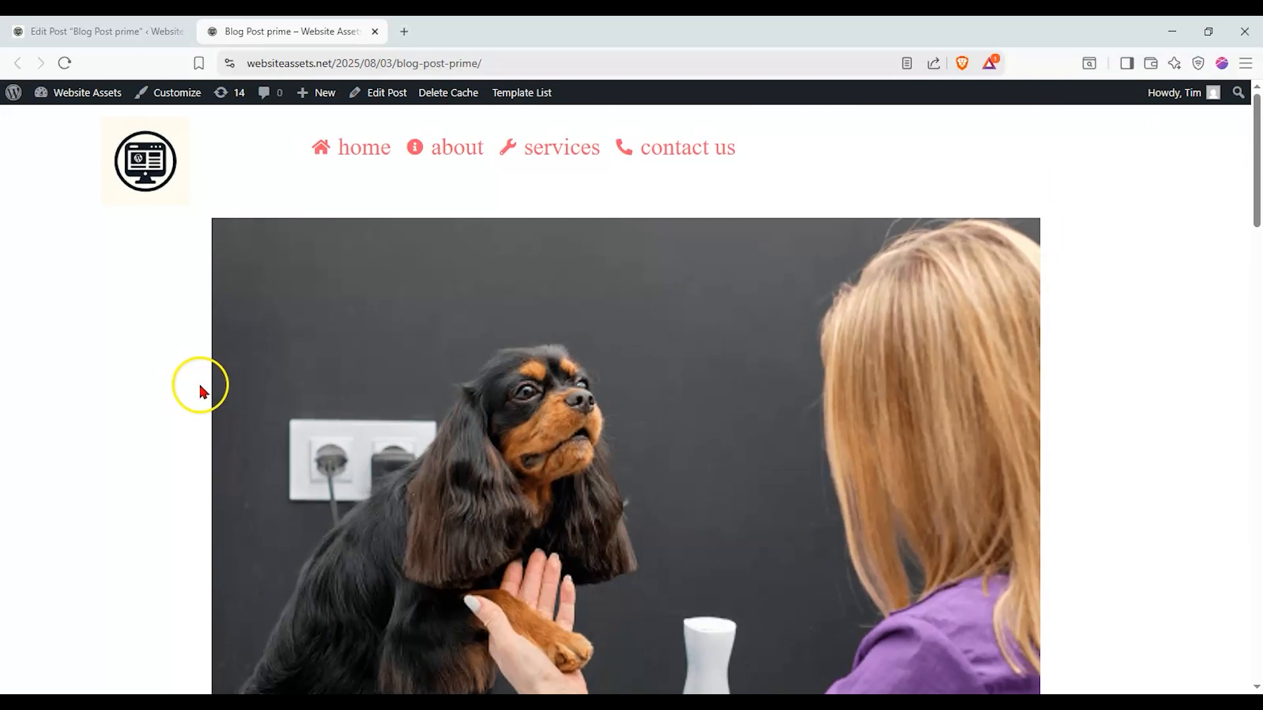
Step: Leave the post editor for the WordPress dashboard and open the Nexter Extension Theme Builder
{"action": "left_click", "coordinate": [141, 32]}
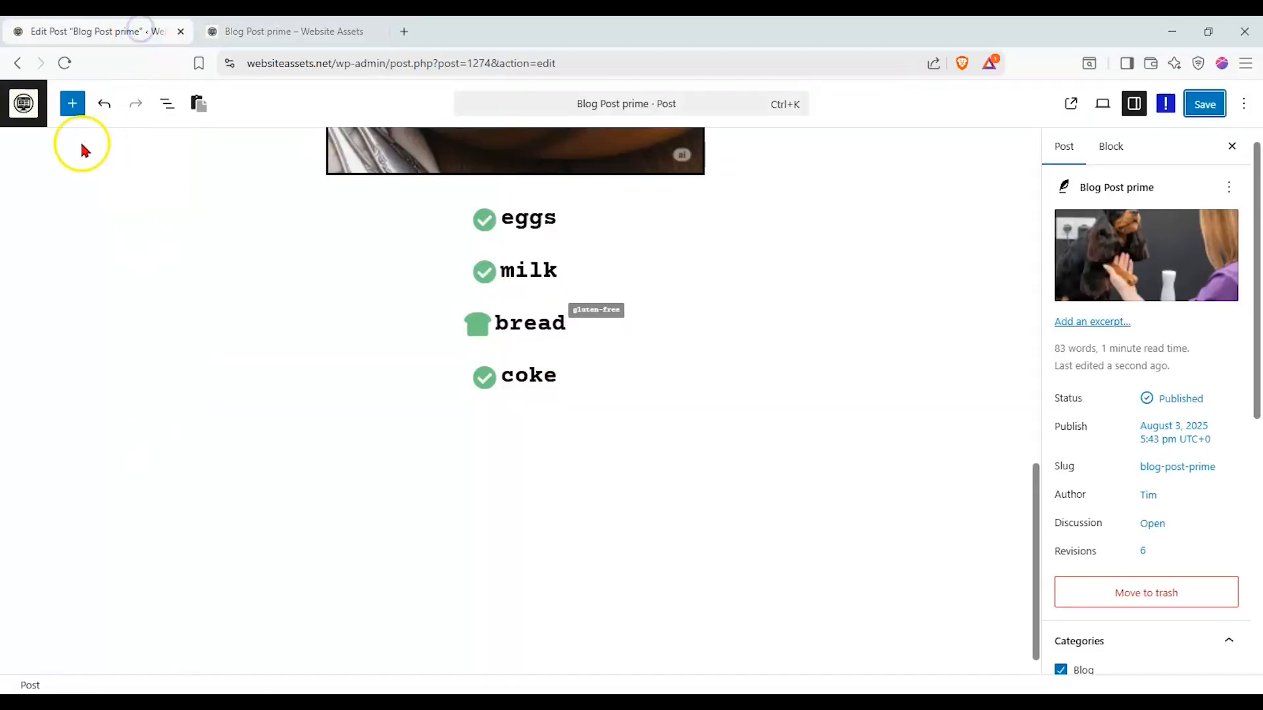
{"action": "left_click", "coordinate": [23, 105]}
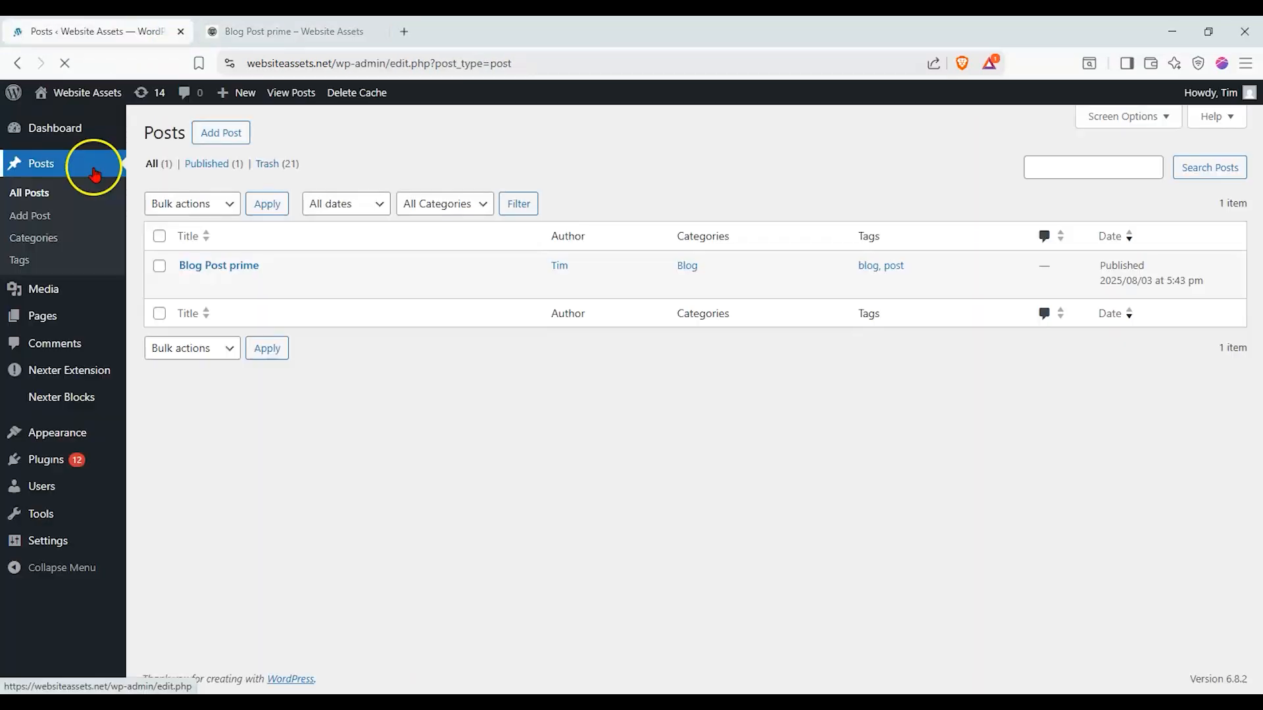
{"action": "left_click", "coordinate": [66, 129]}
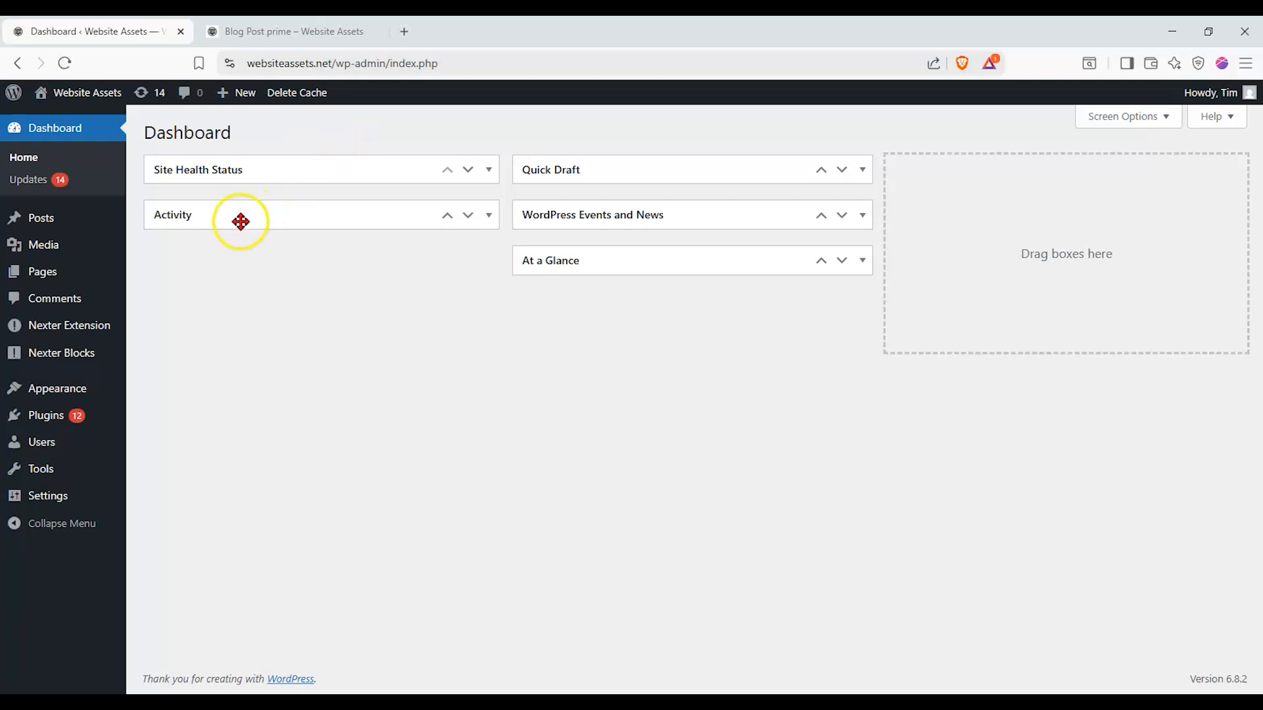
{"action": "mouse_move", "coordinate": [99, 329]}
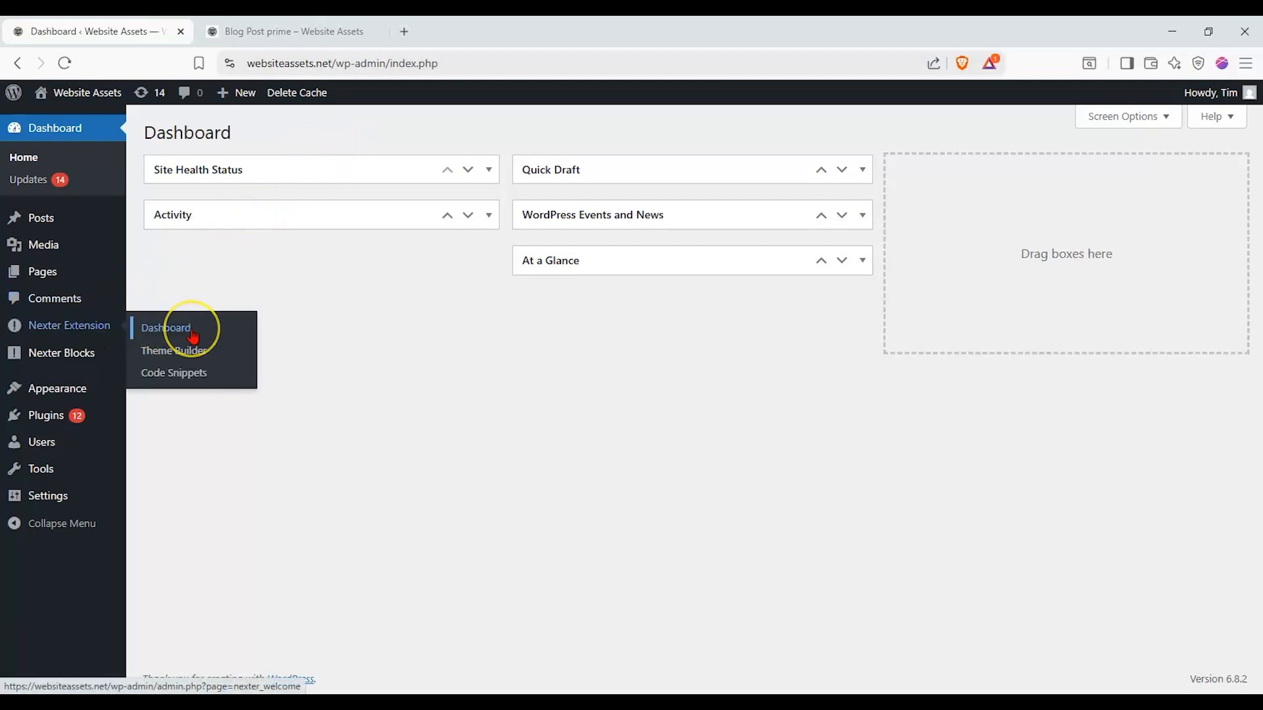
{"action": "left_click", "coordinate": [189, 359]}
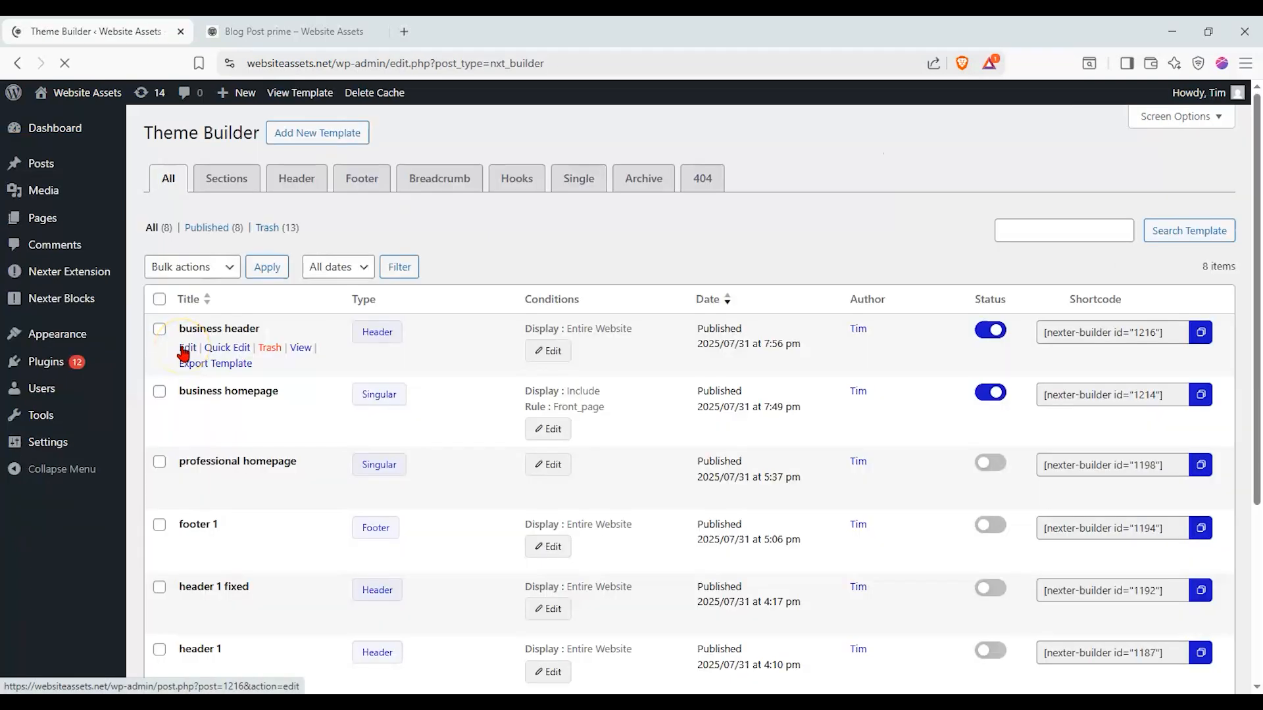
Step: Return to the published post and inspect the layout of its featured image, title and meta line
{"action": "left_click", "coordinate": [282, 31]}
{"action": "scroll", "coordinate": [257, 290], "scroll_direction": "down", "scroll_amount": 3}
{"action": "scroll", "coordinate": [258, 283], "scroll_direction": "down", "scroll_amount": 2}
{"action": "scroll", "coordinate": [282, 274], "scroll_direction": "up", "scroll_amount": 5}
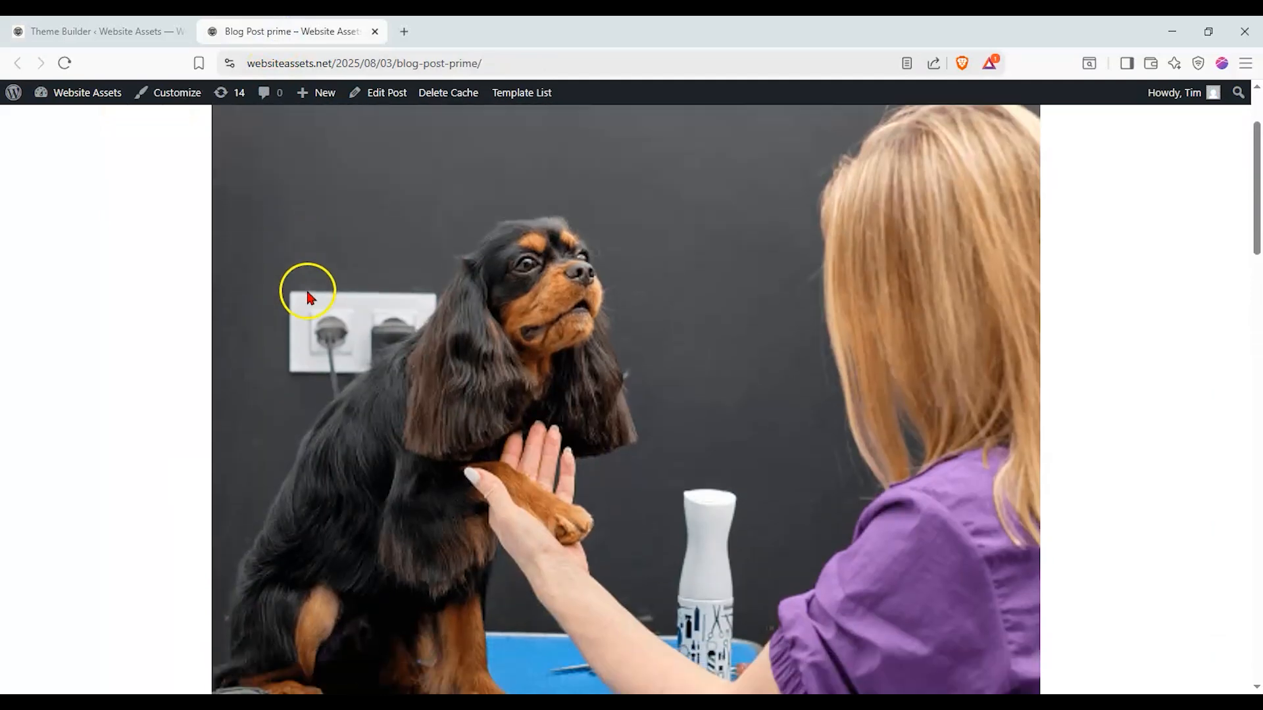
{"action": "scroll", "coordinate": [307, 296], "scroll_direction": "down", "scroll_amount": 5}
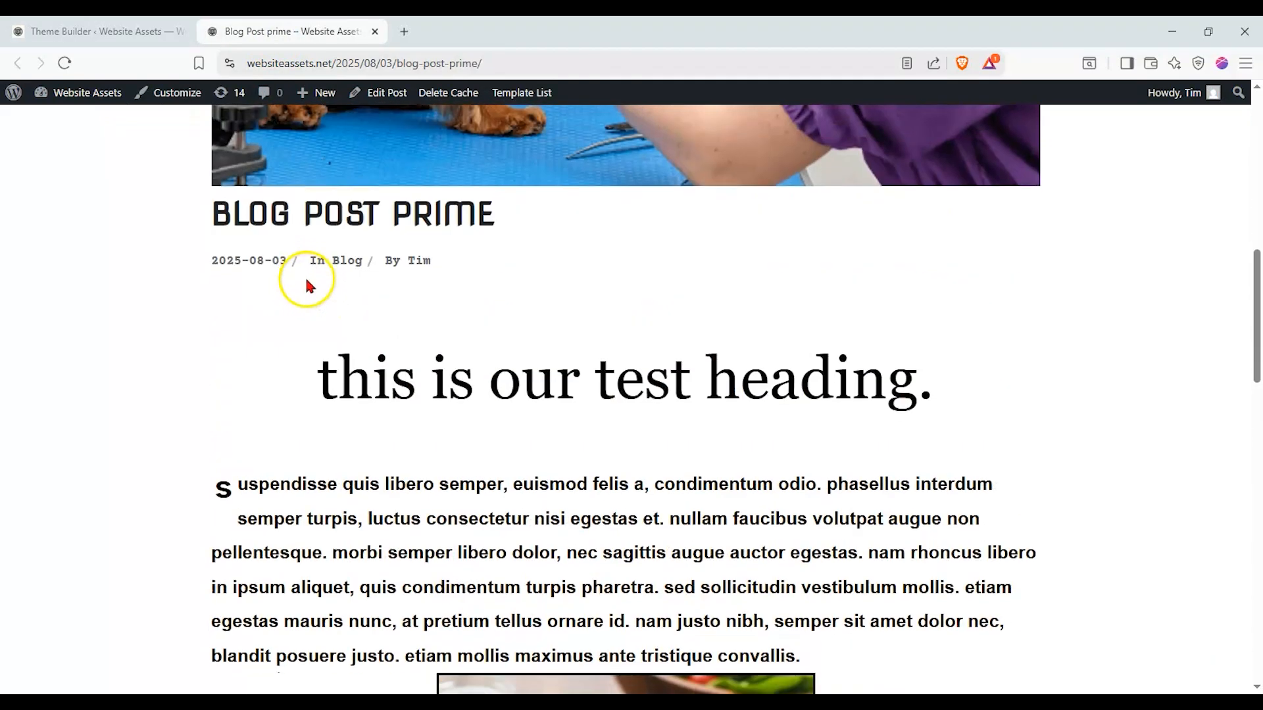
Step: Examine the published post's title, meta line, tags, author box and comment form as a layout reference
{"action": "scroll", "coordinate": [306, 285], "scroll_direction": "up", "scroll_amount": 3}
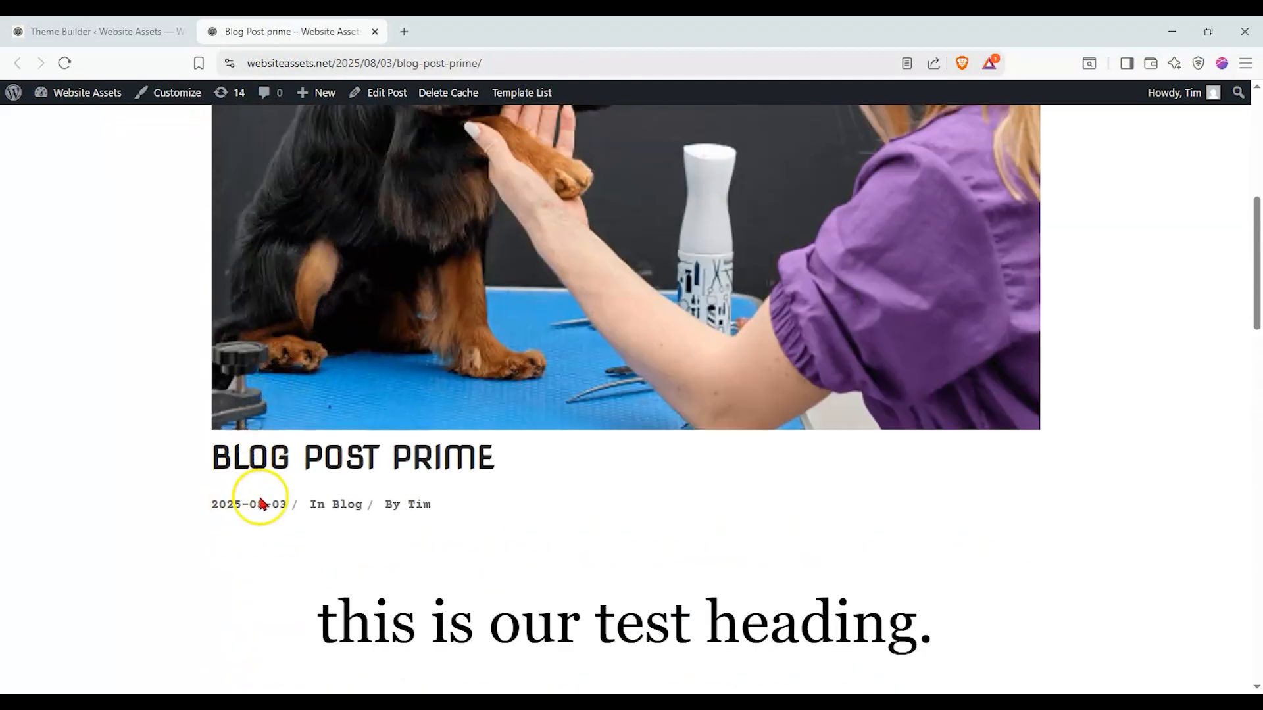
{"action": "left_click_drag", "start_coordinate": [228, 501], "coordinate": [461, 498]}
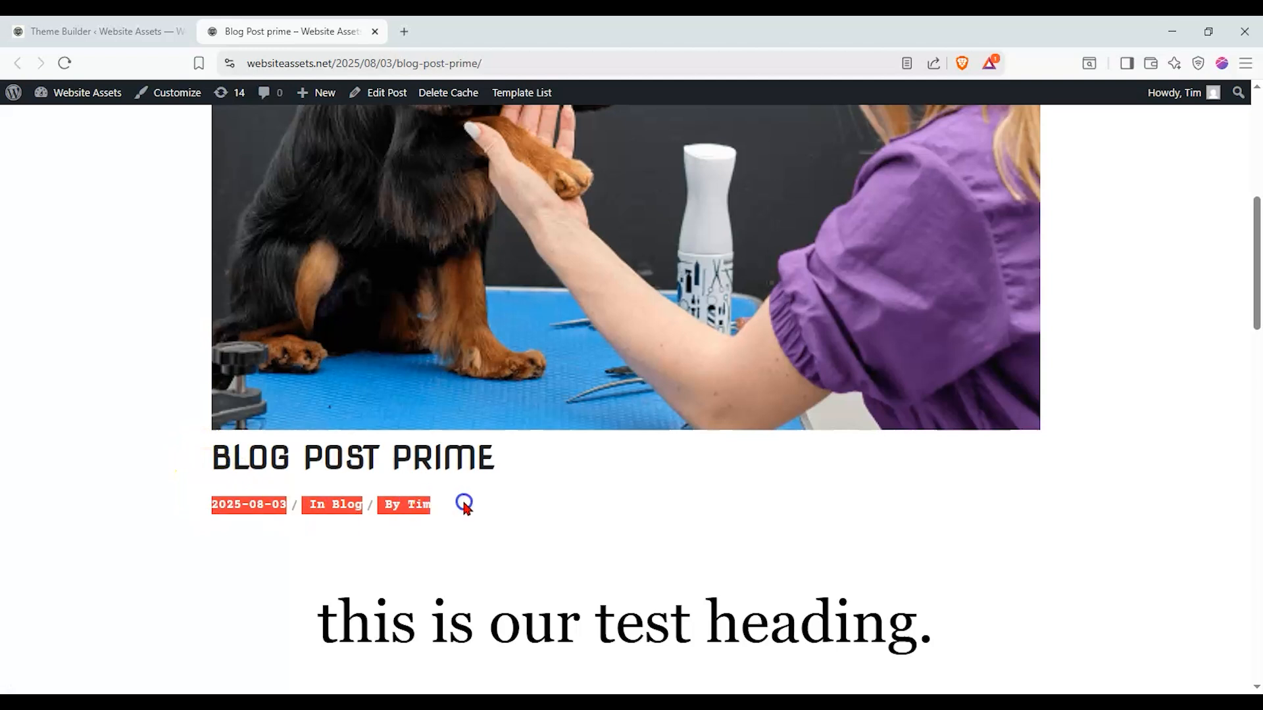
{"action": "scroll", "coordinate": [415, 490], "scroll_direction": "down", "scroll_amount": 15}
{"action": "scroll", "coordinate": [415, 485], "scroll_direction": "down", "scroll_amount": 3}
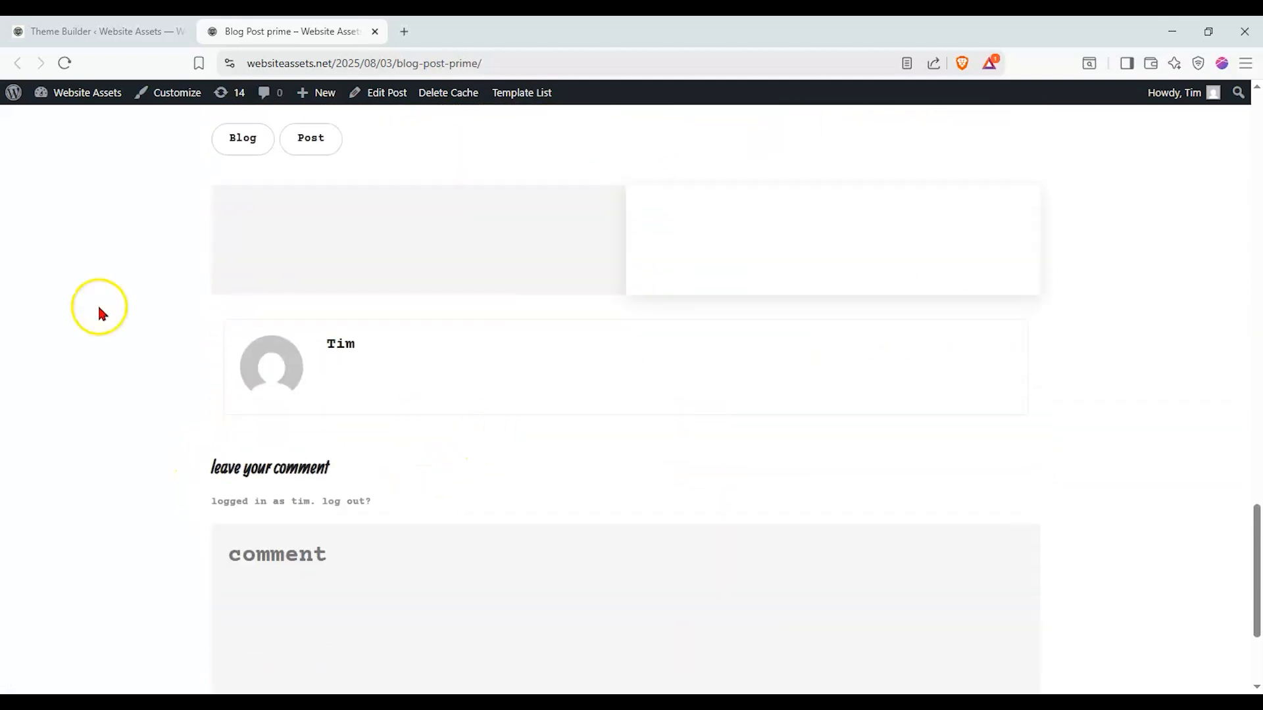
{"action": "scroll", "coordinate": [262, 450], "scroll_direction": "up", "scroll_amount": 7}
{"action": "scroll", "coordinate": [256, 445], "scroll_direction": "down", "scroll_amount": 2}
{"action": "scroll", "coordinate": [252, 480], "scroll_direction": "up", "scroll_amount": 1}
{"action": "scroll", "coordinate": [296, 487], "scroll_direction": "down", "scroll_amount": 3}
{"action": "scroll", "coordinate": [323, 460], "scroll_direction": "up", "scroll_amount": 6}
{"action": "scroll", "coordinate": [311, 462], "scroll_direction": "up", "scroll_amount": 8}
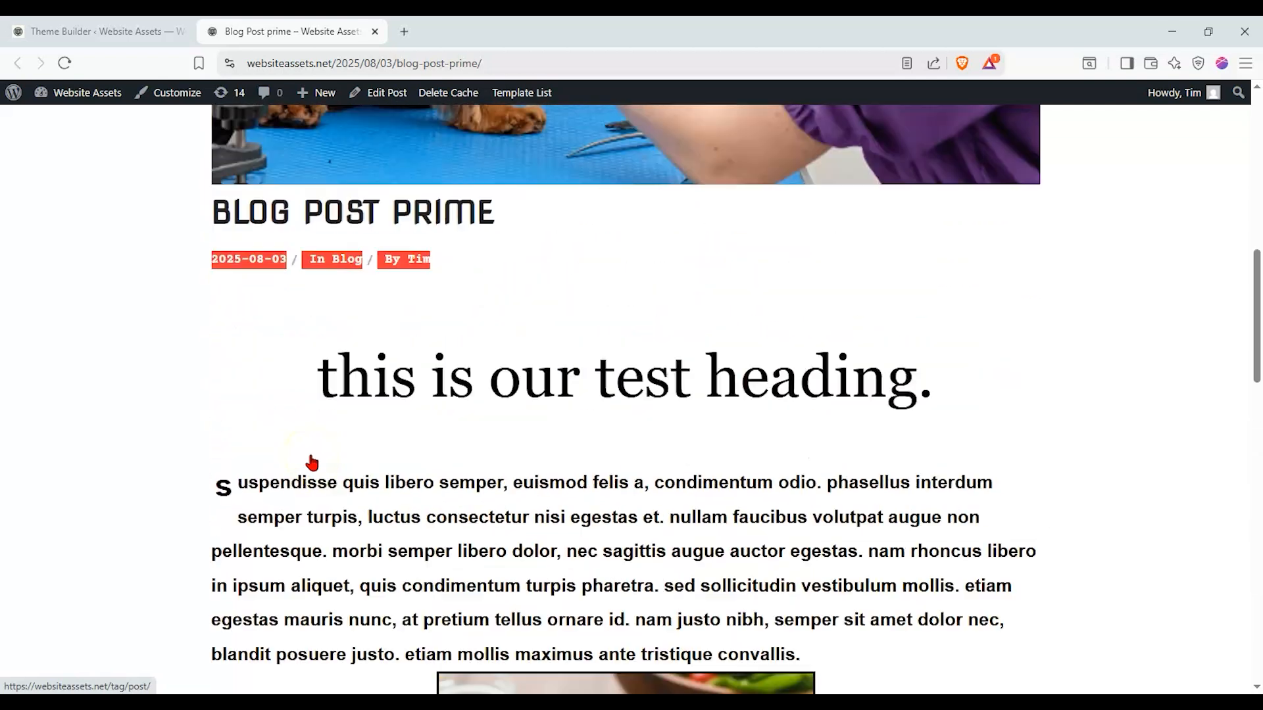
{"action": "scroll", "coordinate": [386, 369], "scroll_direction": "down", "scroll_amount": 2}
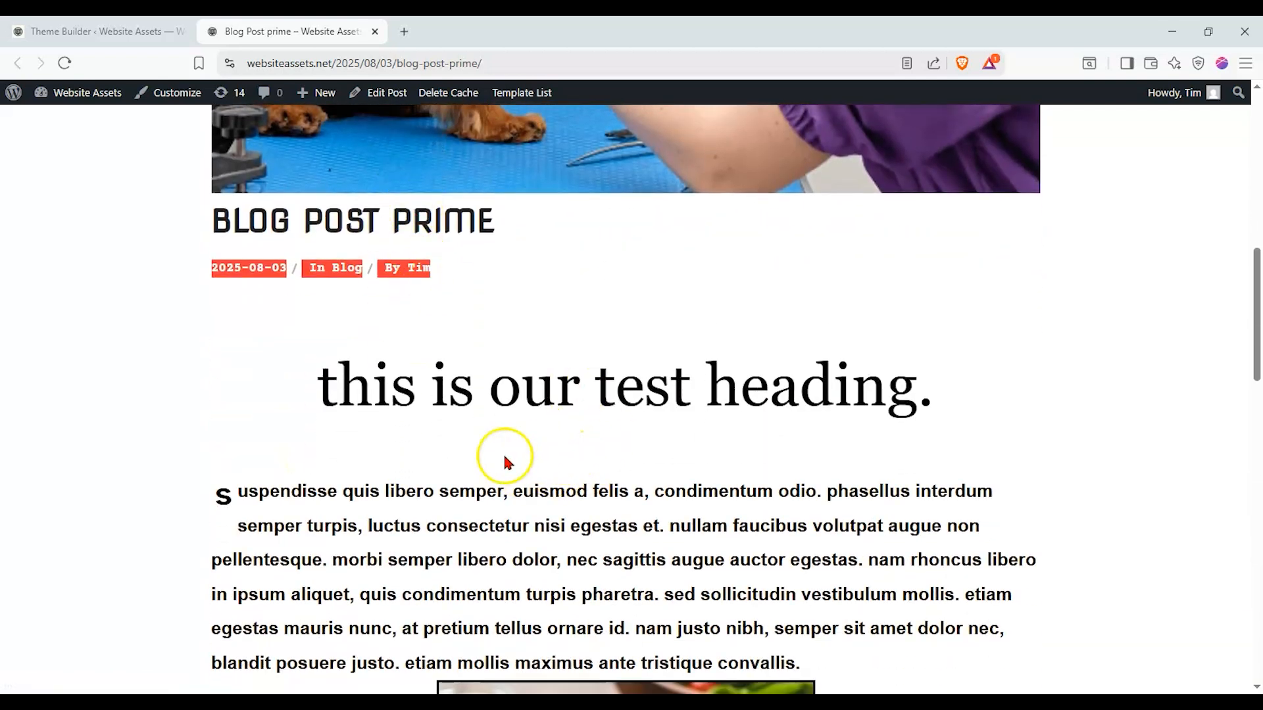
{"action": "scroll", "coordinate": [485, 447], "scroll_direction": "up", "scroll_amount": 7}
Step: Return to the Theme Builder and start a new Singular template named "blog 1 template"
{"action": "left_click", "coordinate": [158, 35]}
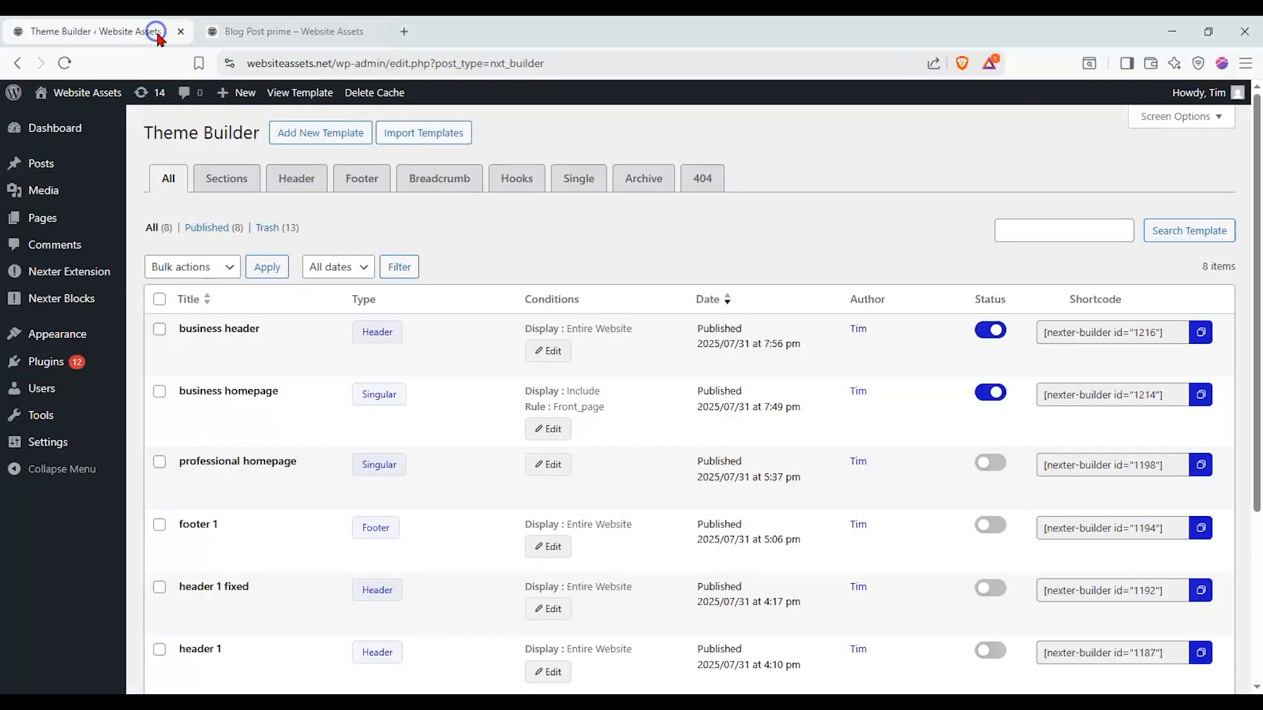
{"action": "left_click", "coordinate": [336, 135]}
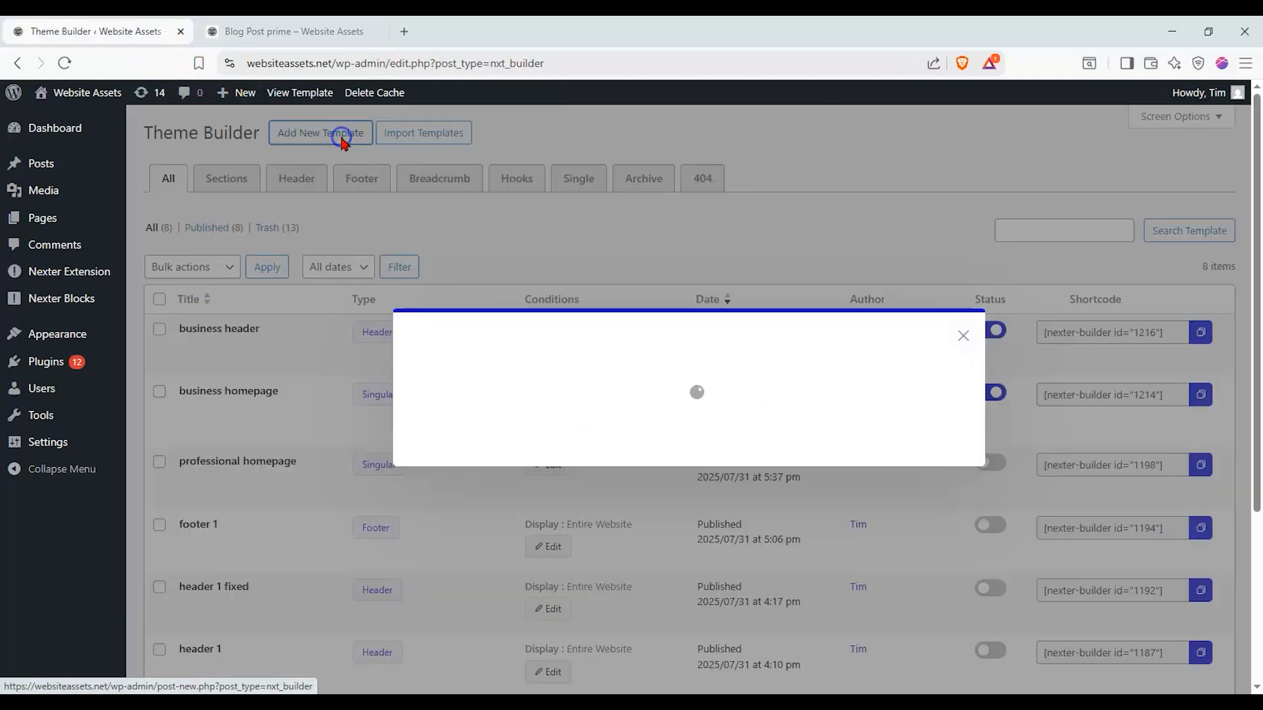
{"action": "left_click", "coordinate": [541, 377]}
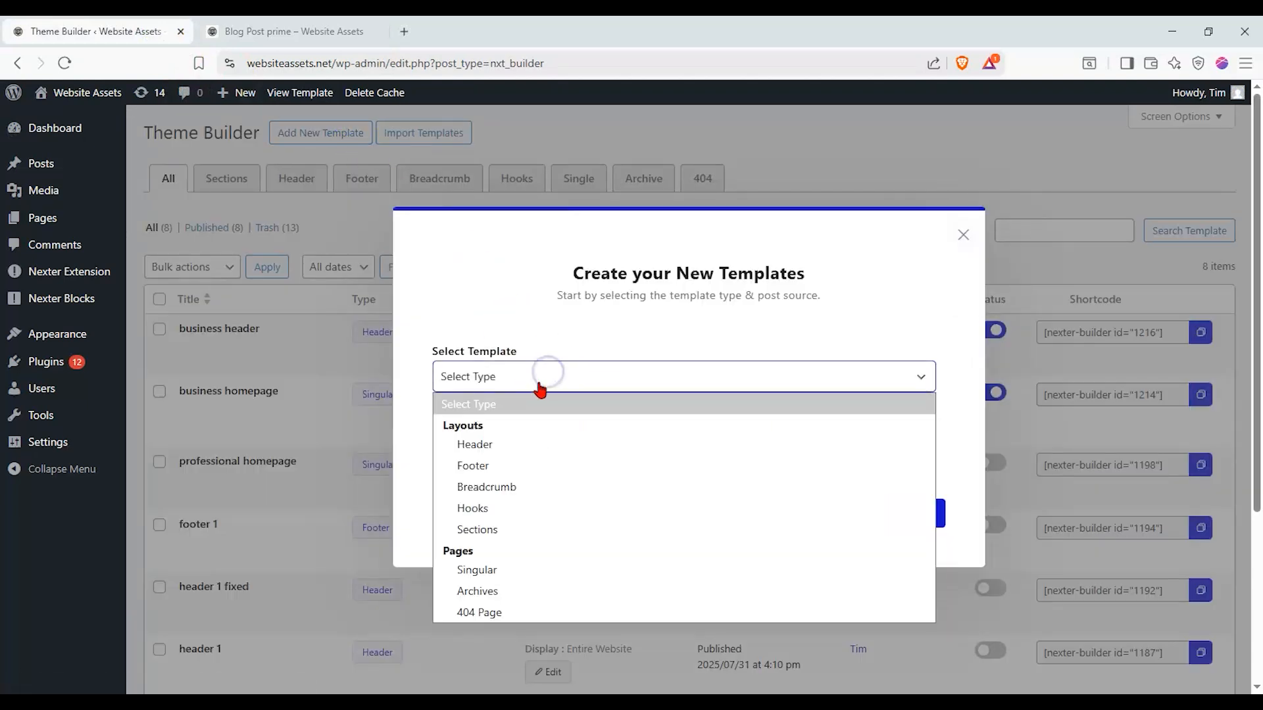
{"action": "left_click", "coordinate": [529, 570]}
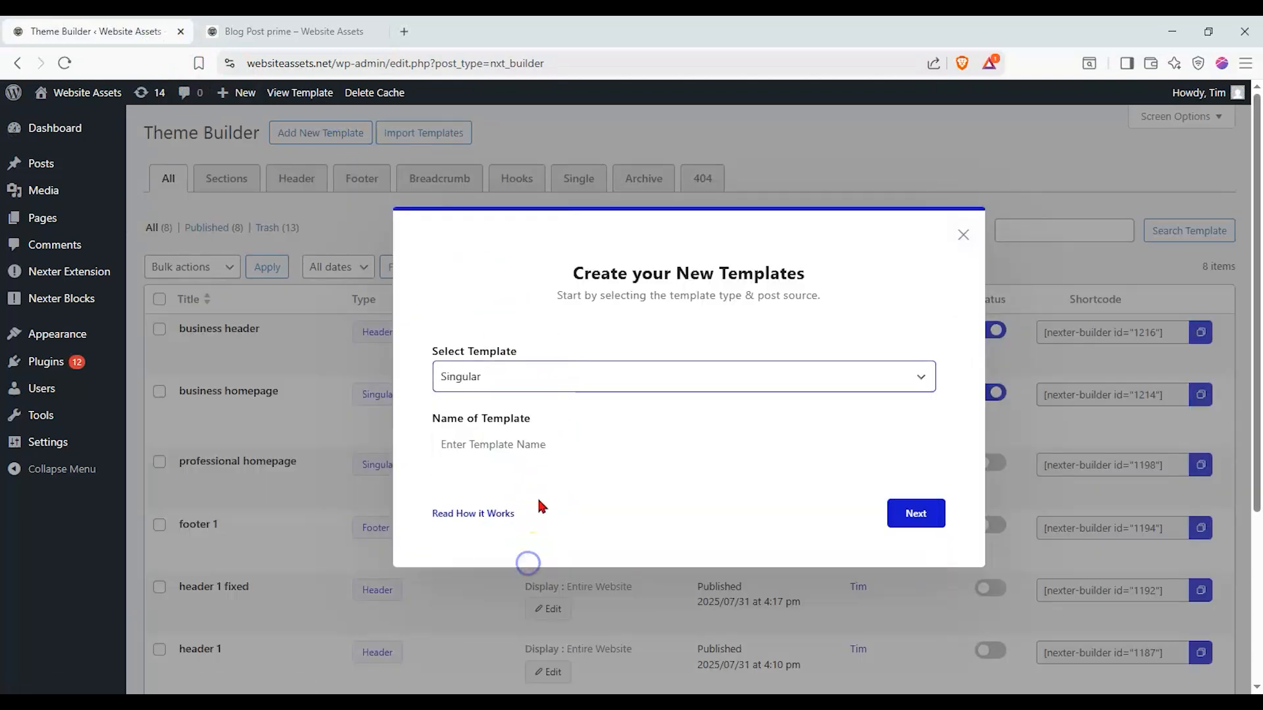
{"action": "left_click", "coordinate": [551, 456]}
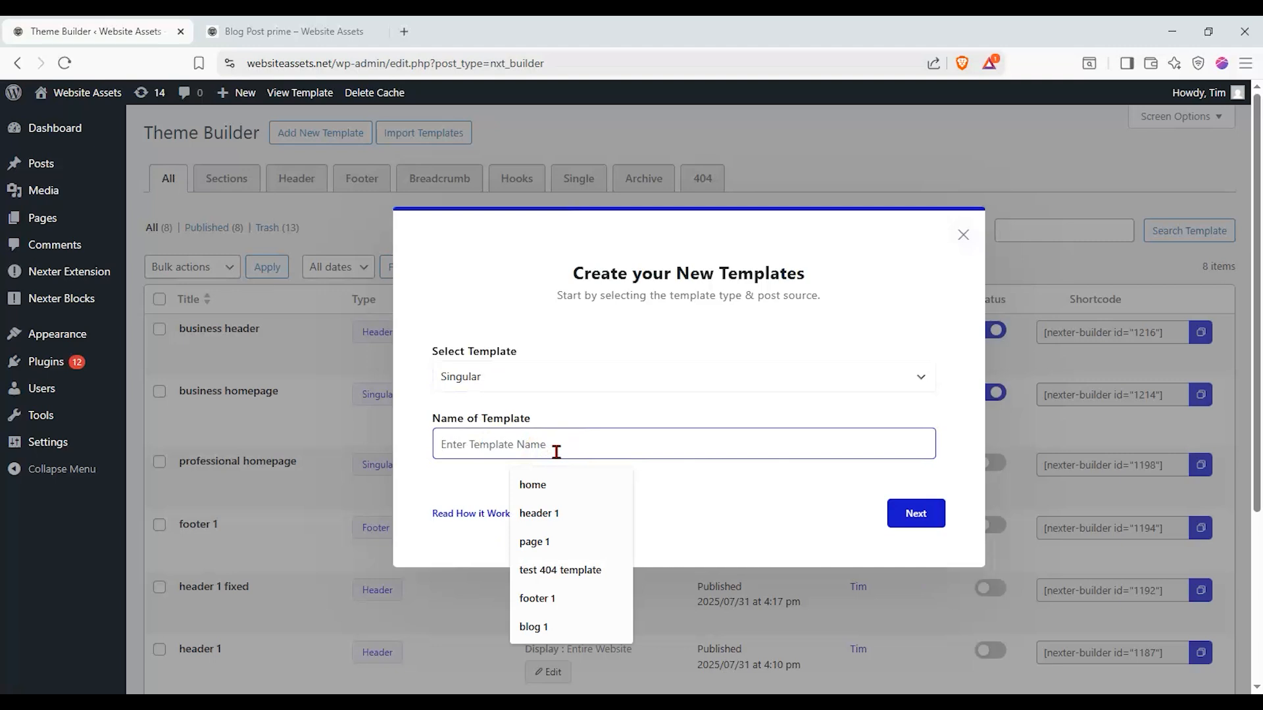
{"action": "type", "text": "blog 1 template"}
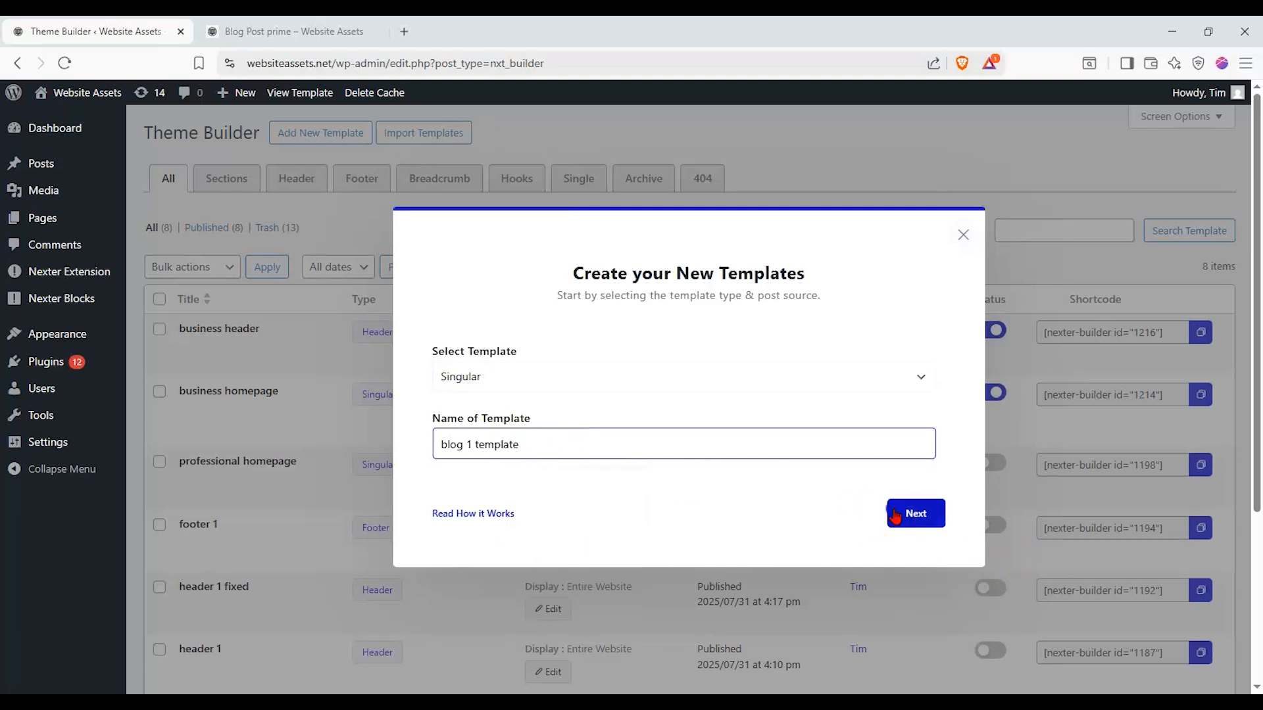
{"action": "left_click", "coordinate": [894, 515]}
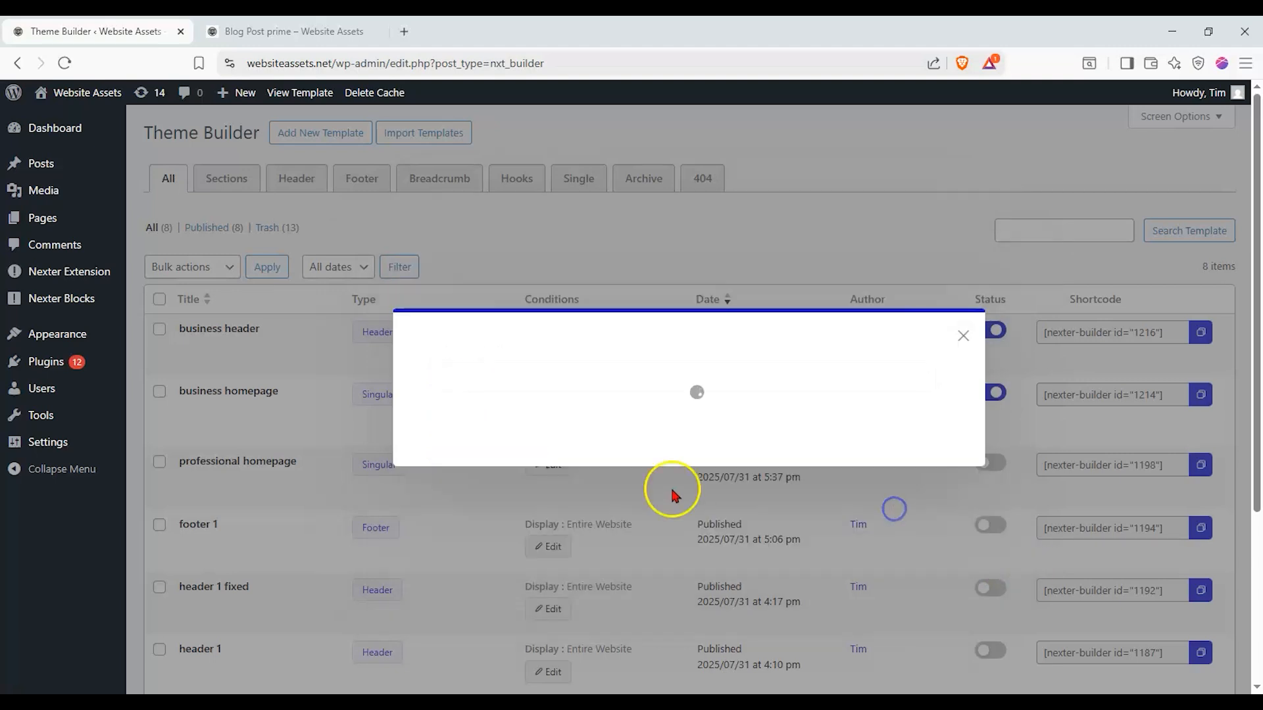
Step: Set the template's display condition to include All Posts and create the template
{"action": "left_click", "coordinate": [481, 345]}
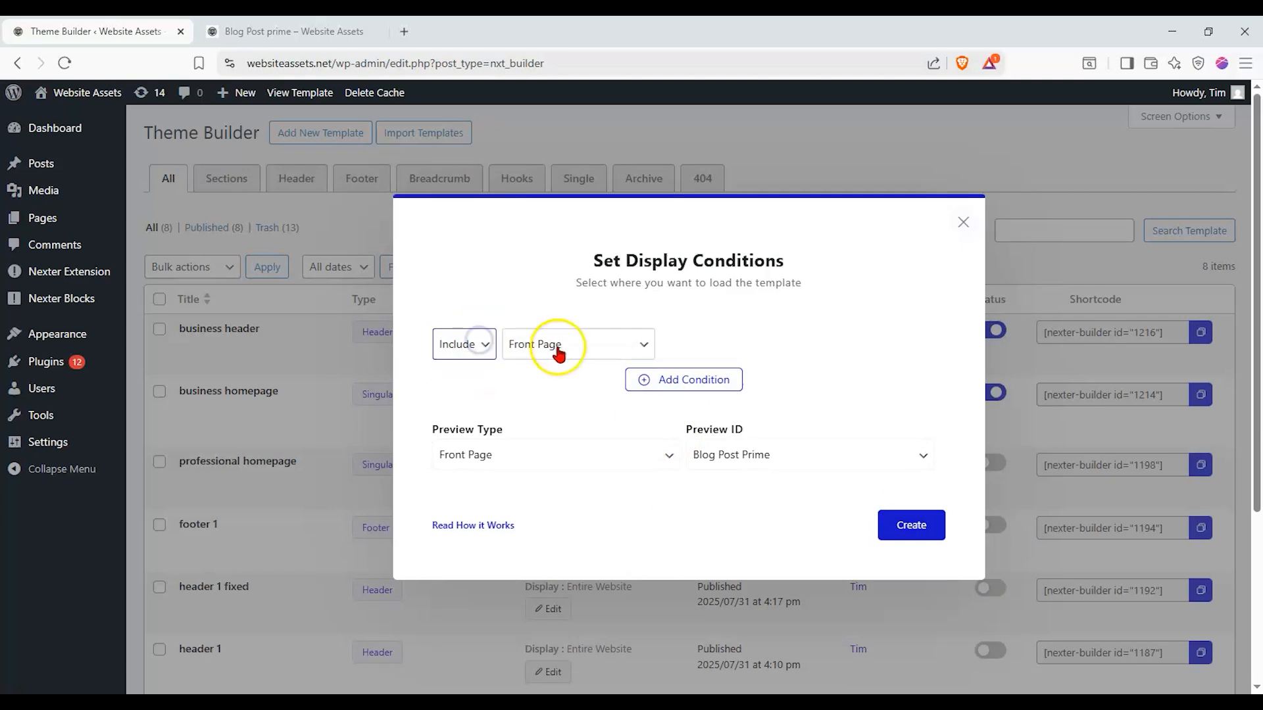
{"action": "left_click", "coordinate": [552, 348]}
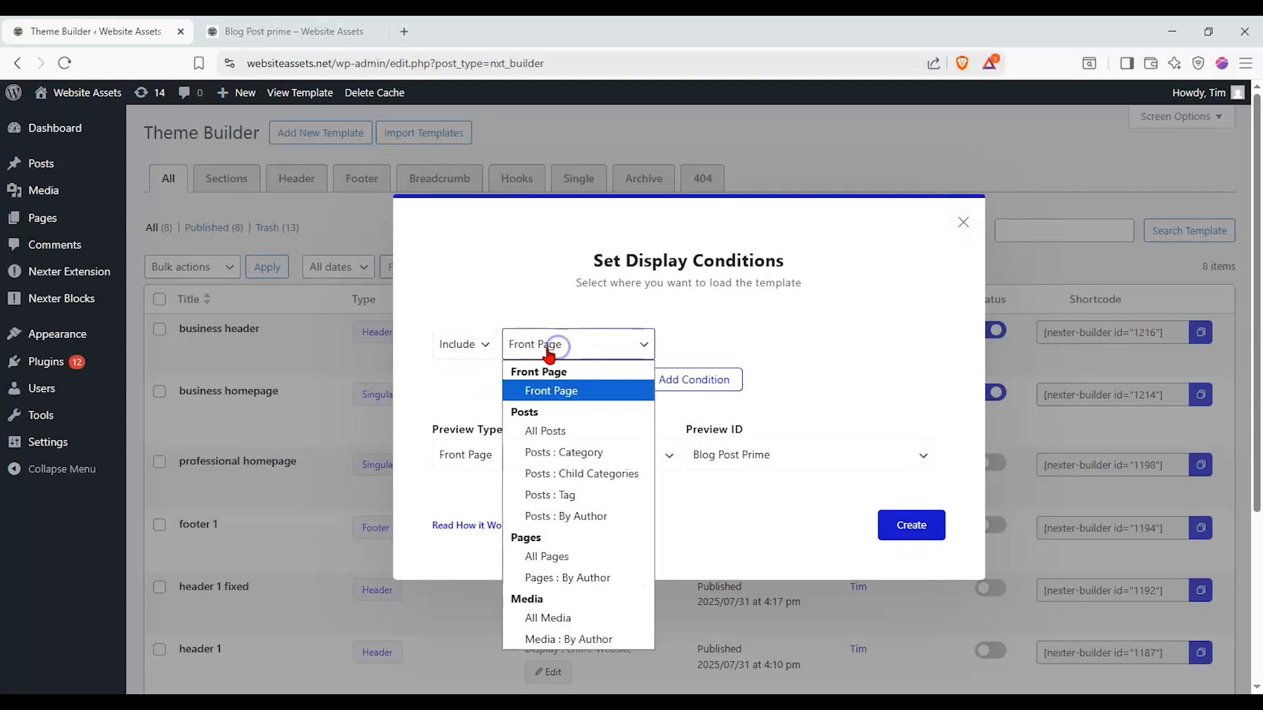
{"action": "left_click", "coordinate": [581, 436]}
{"action": "left_click", "coordinate": [821, 339]}
{"action": "left_click", "coordinate": [870, 303]}
{"action": "left_click", "coordinate": [913, 524]}
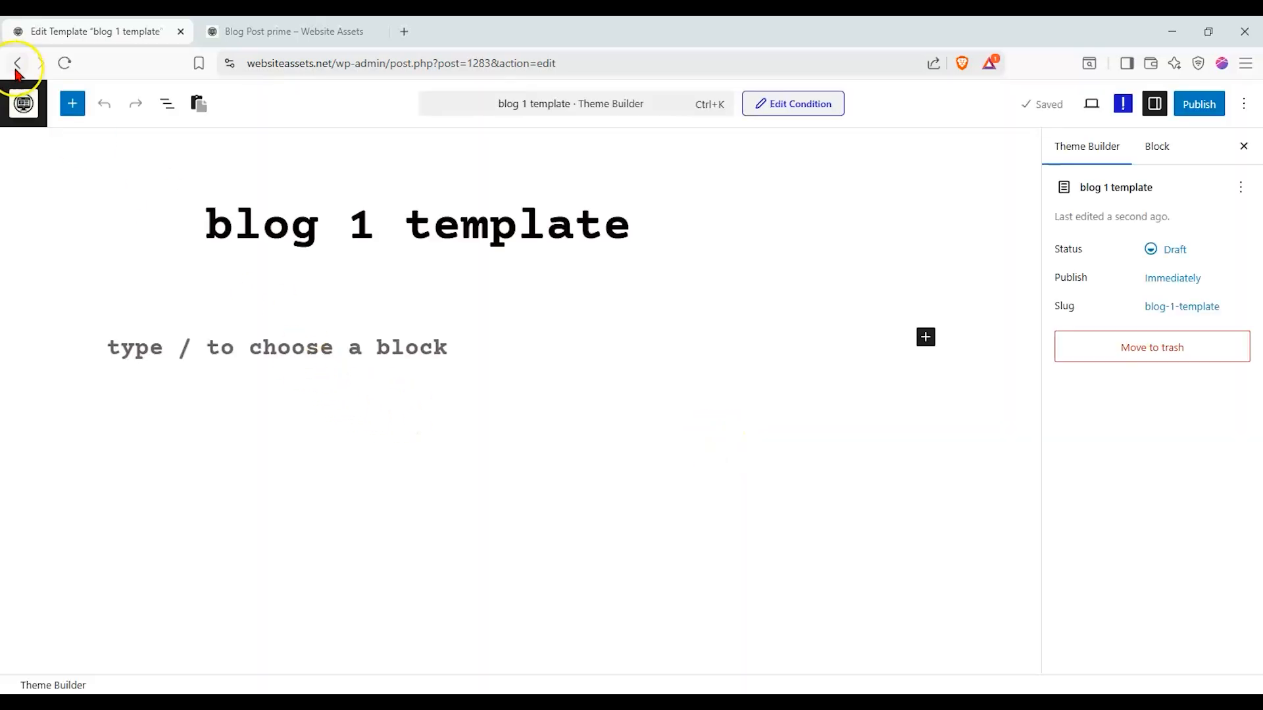
Step: Find the Nexter post blocks and stack Post Title, Post Content, Post Meta Info and Post Comments in the template
{"action": "left_click", "coordinate": [73, 105]}
{"action": "left_click", "coordinate": [151, 195]}
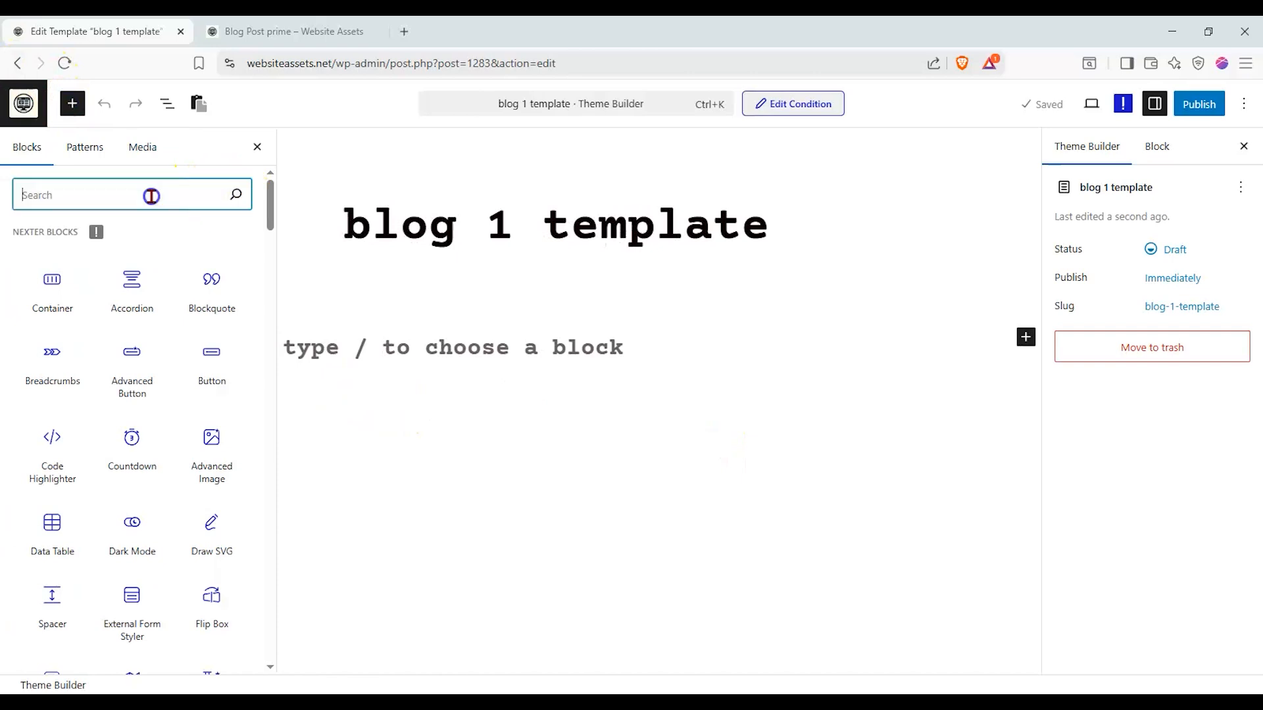
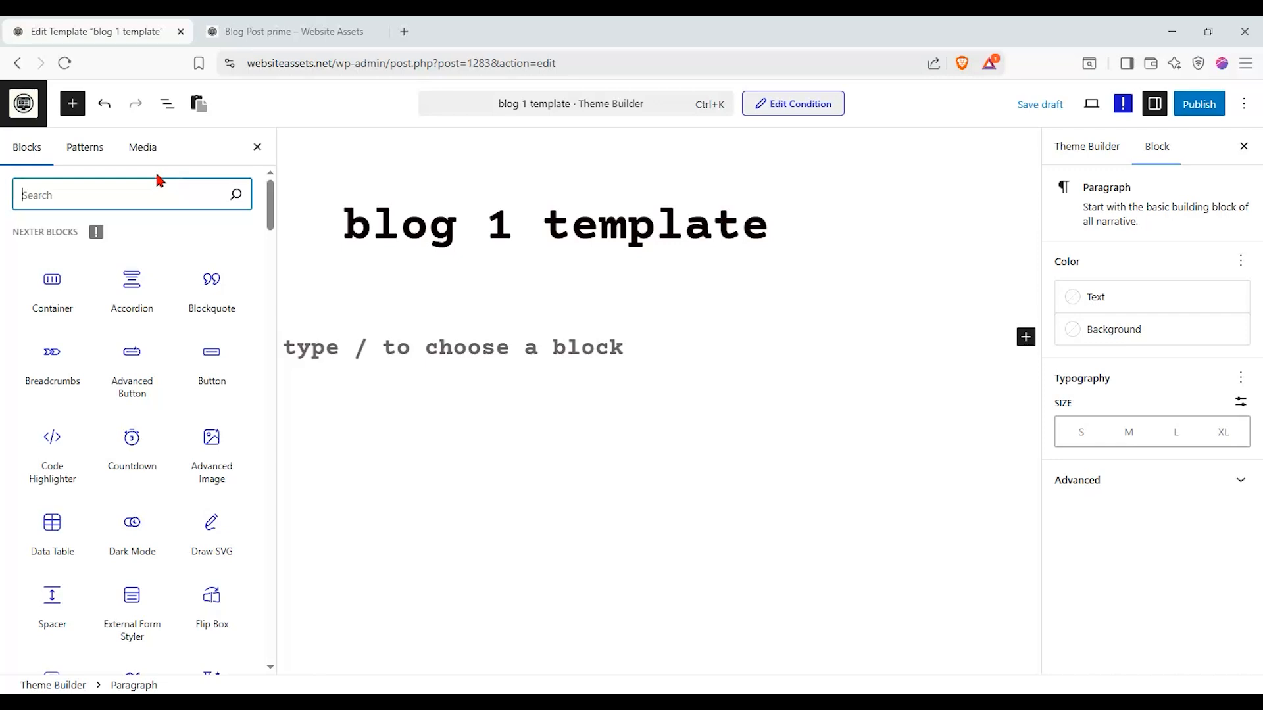
{"action": "type", "text": "post"}
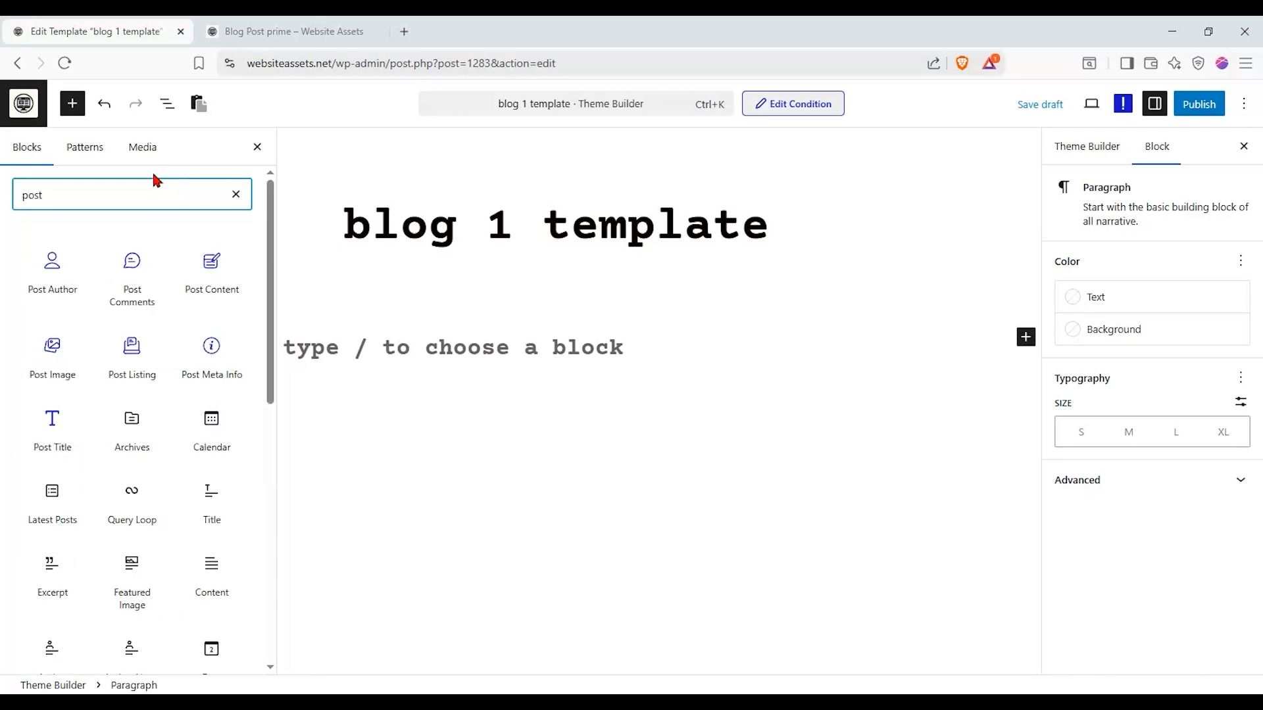
{"action": "left_click_drag", "start_coordinate": [195, 272], "coordinate": [388, 326]}
{"action": "left_click_drag", "start_coordinate": [220, 348], "coordinate": [362, 374]}
{"action": "left_click_drag", "start_coordinate": [50, 418], "coordinate": [474, 288]}
{"action": "left_click_drag", "start_coordinate": [132, 345], "coordinate": [358, 522]}
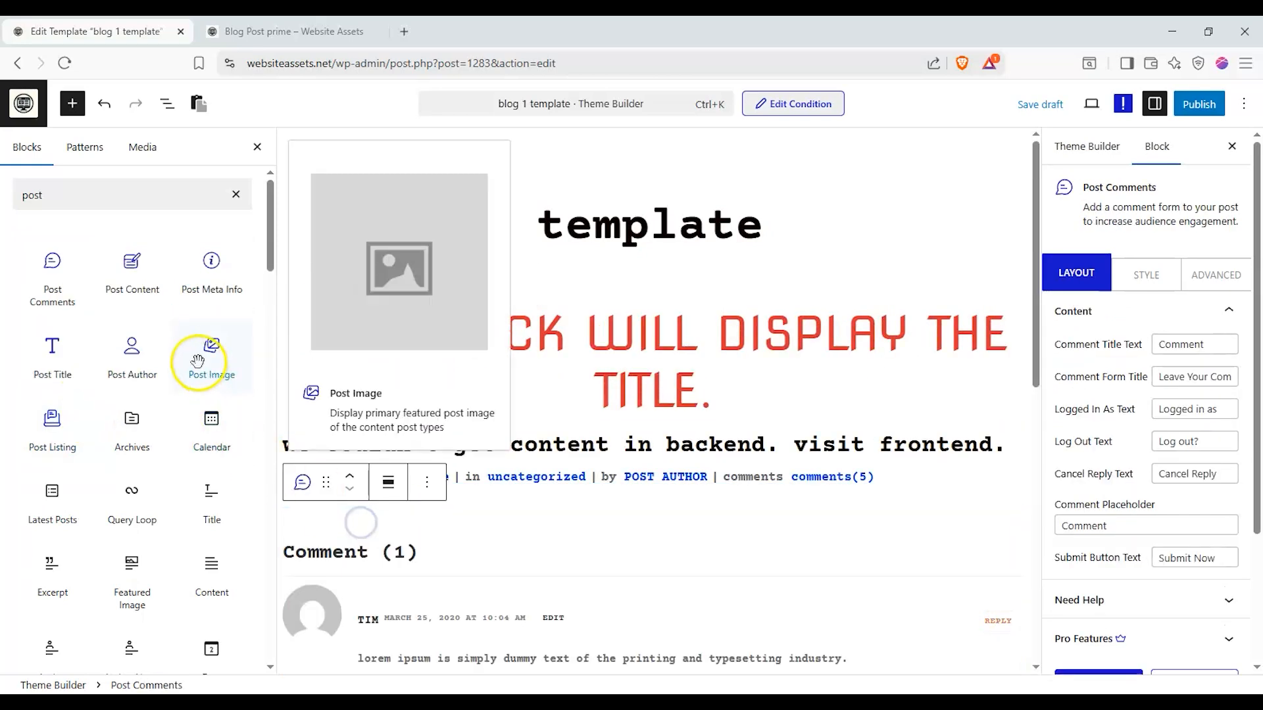
Step: Insert a Post Image block between Post Meta Info and Post Comments and publish the template
{"action": "scroll", "coordinate": [366, 322], "scroll_direction": "down", "scroll_amount": 1}
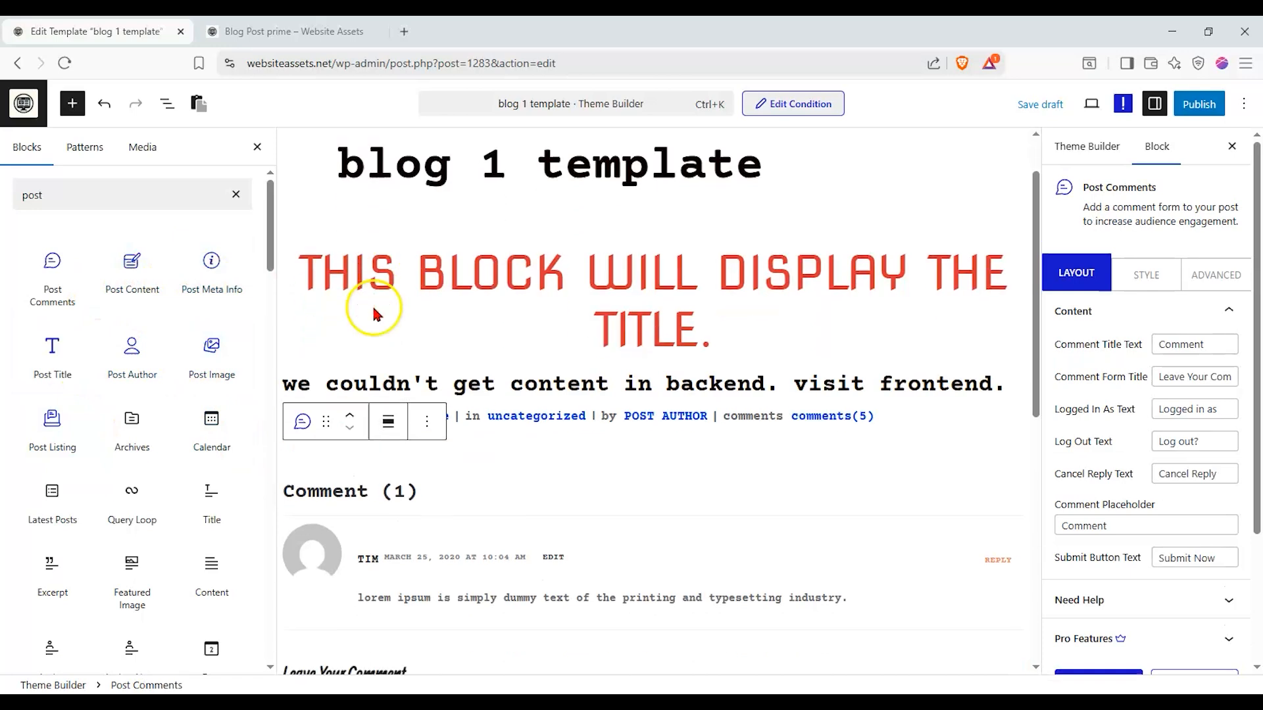
{"action": "left_click", "coordinate": [167, 103]}
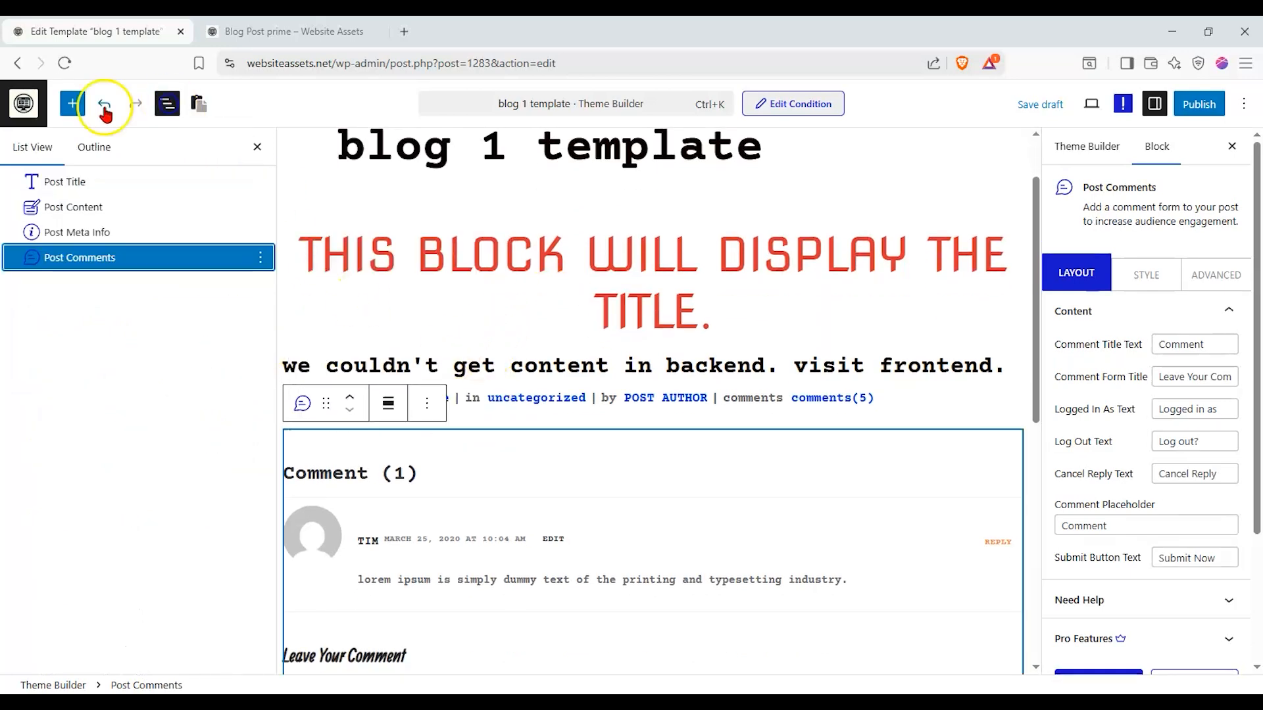
{"action": "left_click", "coordinate": [70, 108]}
{"action": "left_click", "coordinate": [101, 190]}
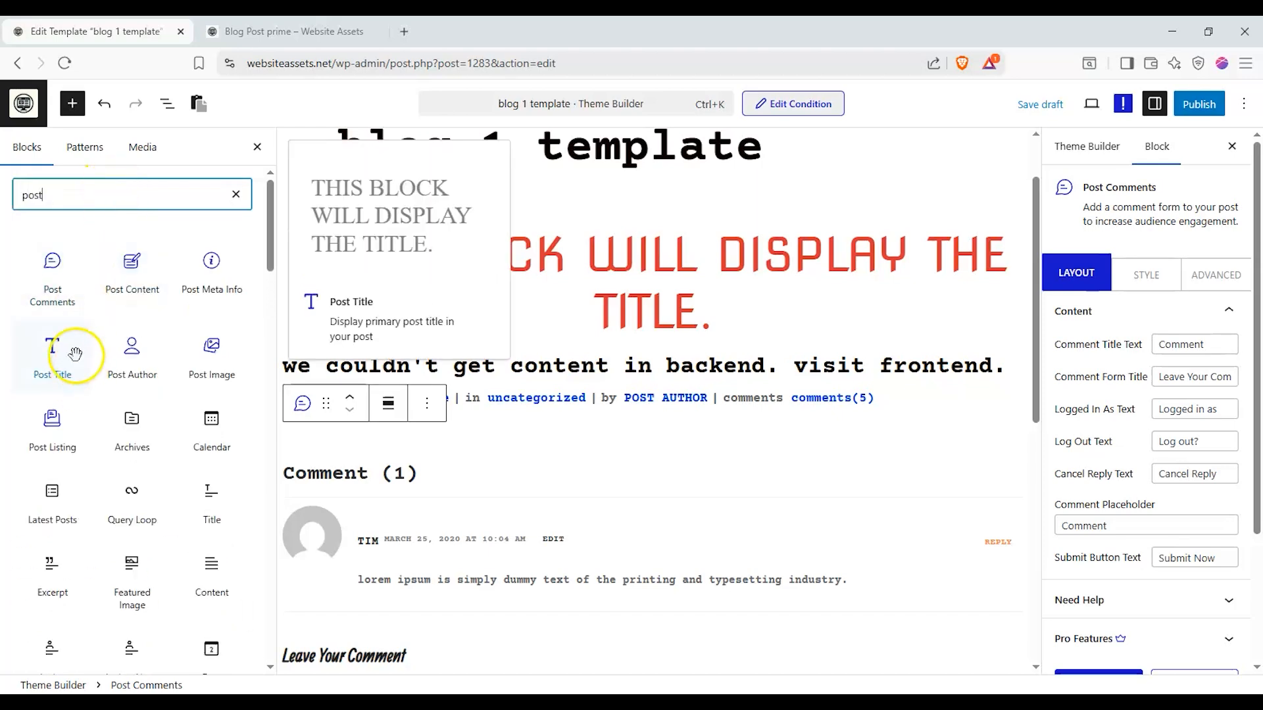
{"action": "left_click_drag", "start_coordinate": [233, 356], "coordinate": [440, 418]}
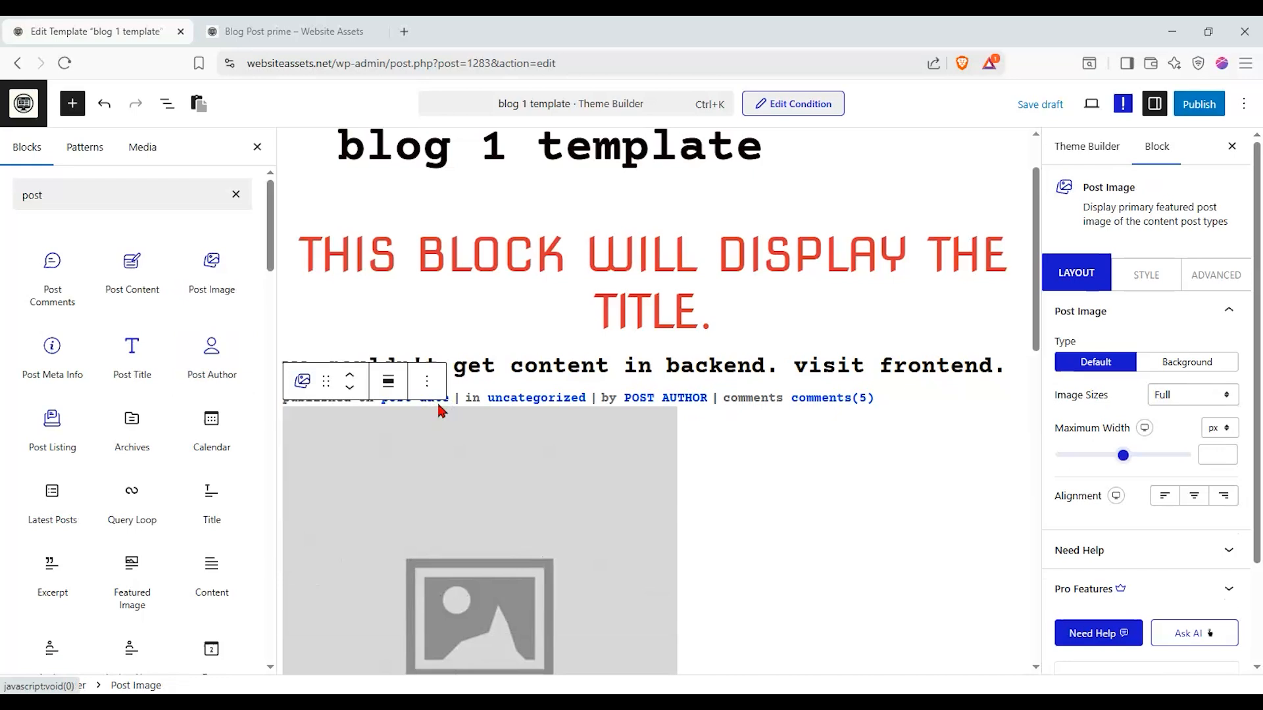
{"action": "left_click", "coordinate": [1199, 104]}
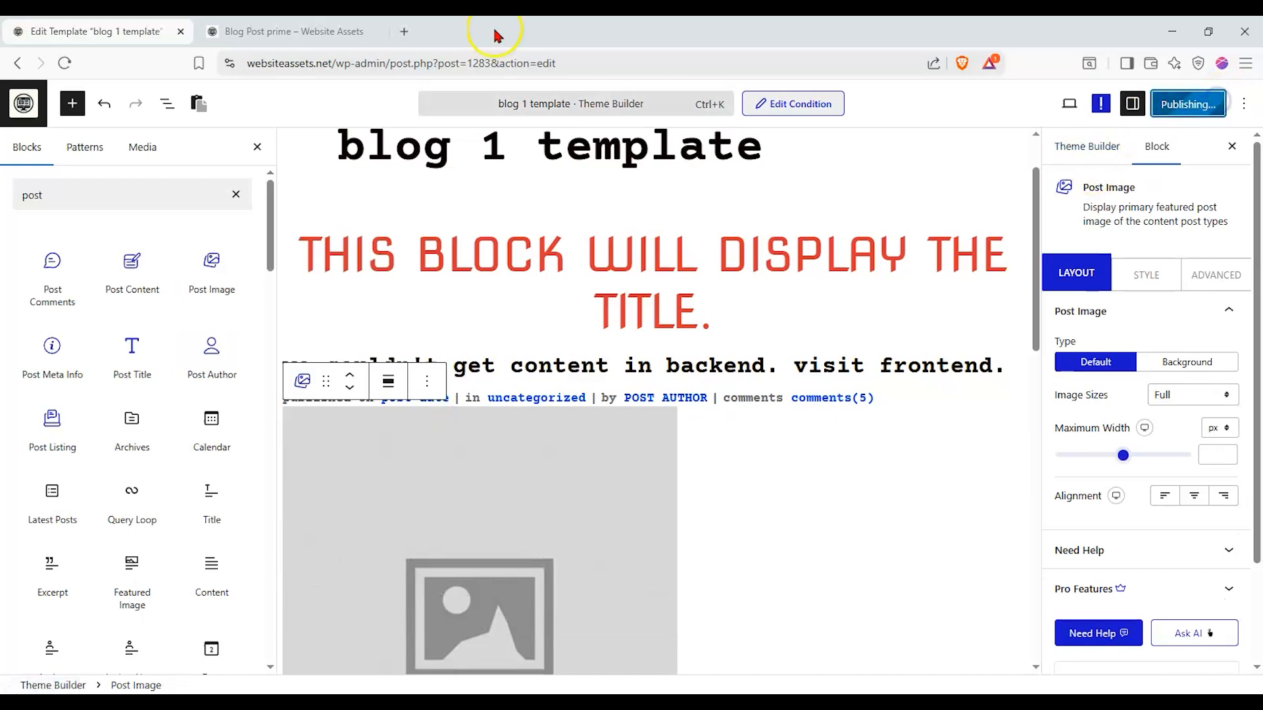
Step: Check the live post with the new template applied, from the title and meta line down to the comment form
{"action": "left_click", "coordinate": [289, 32]}
{"action": "scroll", "coordinate": [296, 296], "scroll_direction": "down", "scroll_amount": 8}
{"action": "scroll", "coordinate": [256, 294], "scroll_direction": "down", "scroll_amount": 7}
{"action": "scroll", "coordinate": [254, 296], "scroll_direction": "up", "scroll_amount": 10}
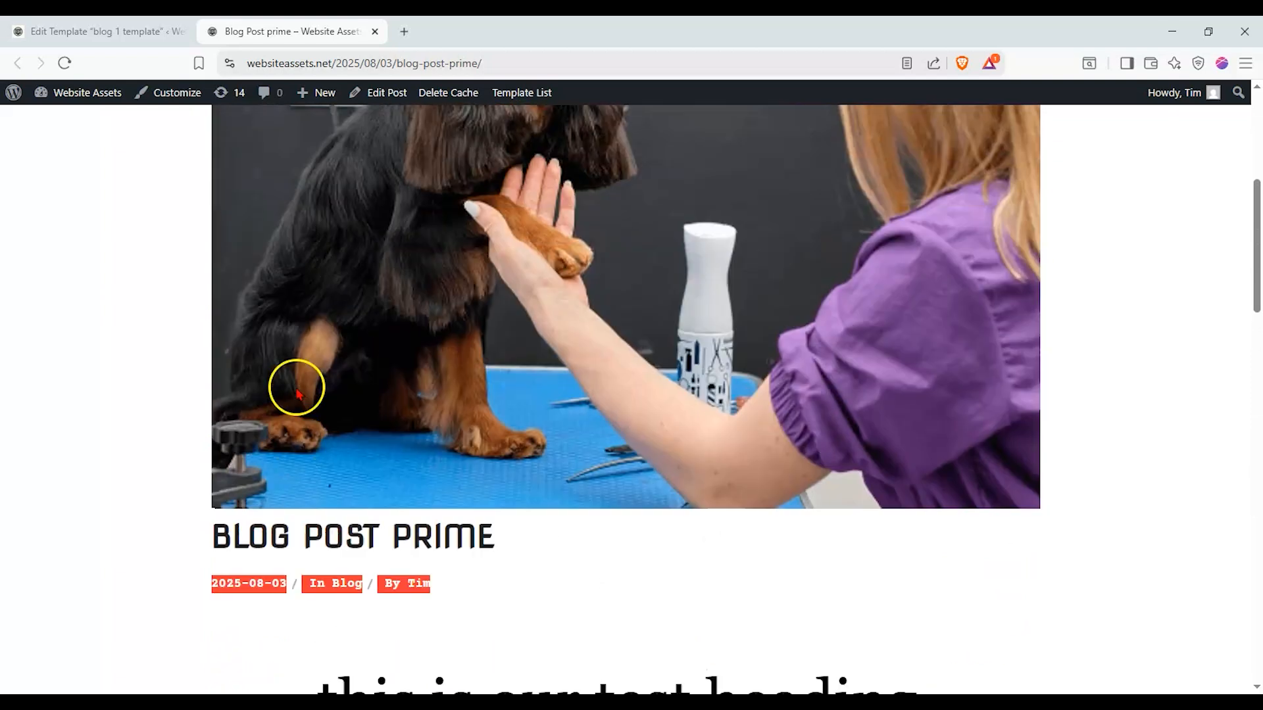
{"action": "scroll", "coordinate": [294, 388], "scroll_direction": "down", "scroll_amount": 15}
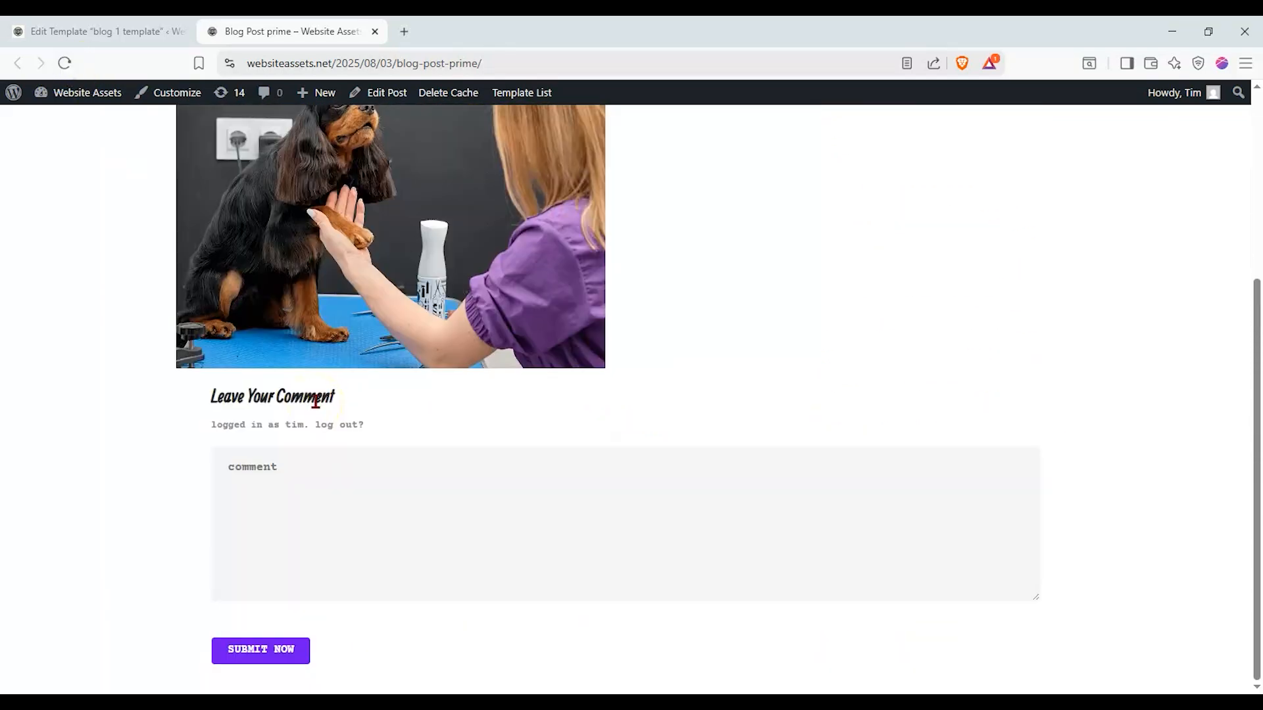
{"action": "scroll", "coordinate": [315, 402], "scroll_direction": "up", "scroll_amount": 5}
{"action": "scroll", "coordinate": [222, 421], "scroll_direction": "down", "scroll_amount": 4}
{"action": "scroll", "coordinate": [229, 418], "scroll_direction": "up", "scroll_amount": 4}
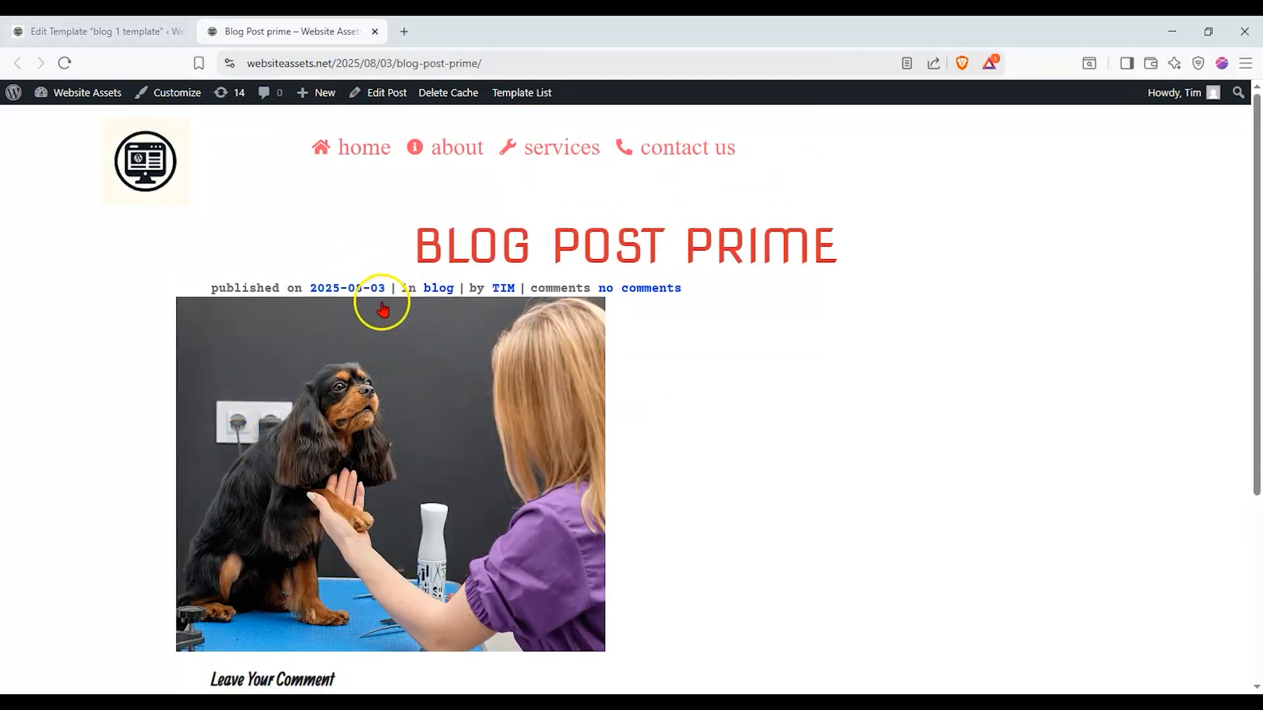
{"action": "scroll", "coordinate": [372, 296], "scroll_direction": "down", "scroll_amount": 1}
{"action": "scroll", "coordinate": [211, 214], "scroll_direction": "down", "scroll_amount": 2}
Step: Add another Post Content block directly below the post title in the template, set it to Full Content and save
{"action": "left_click", "coordinate": [148, 33]}
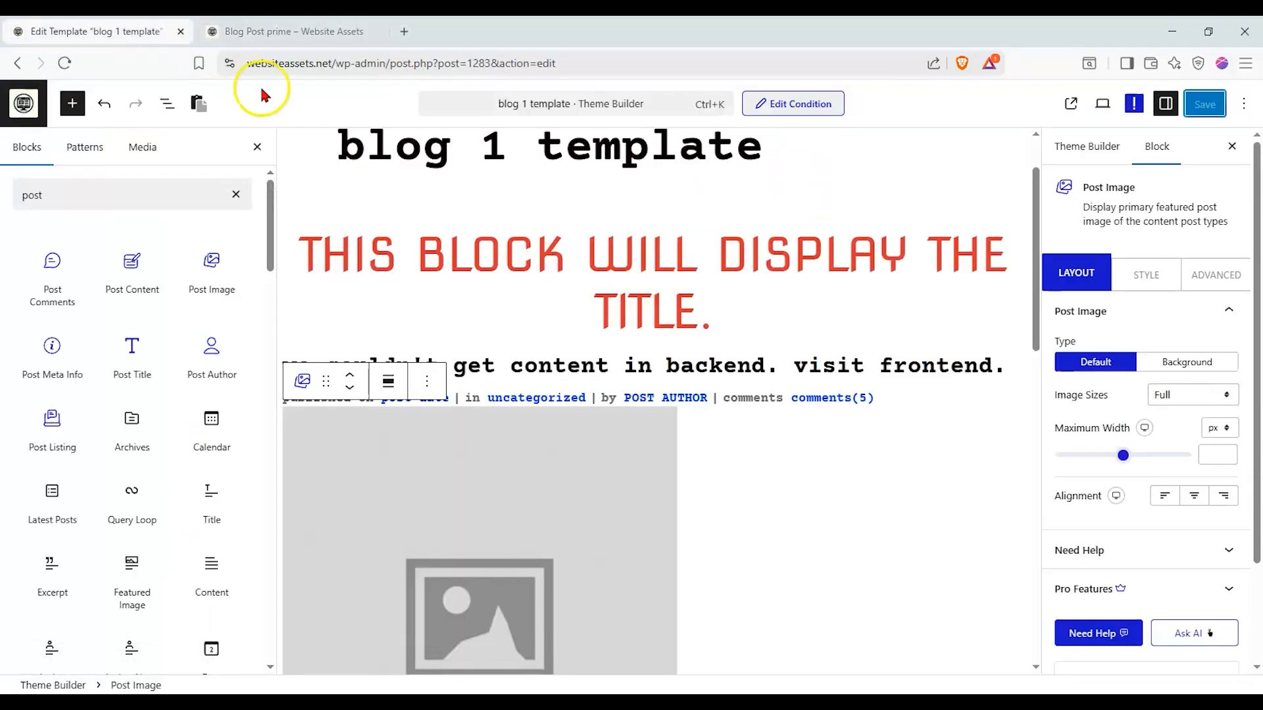
{"action": "left_click", "coordinate": [140, 269]}
{"action": "left_click_drag", "start_coordinate": [143, 271], "coordinate": [550, 363]}
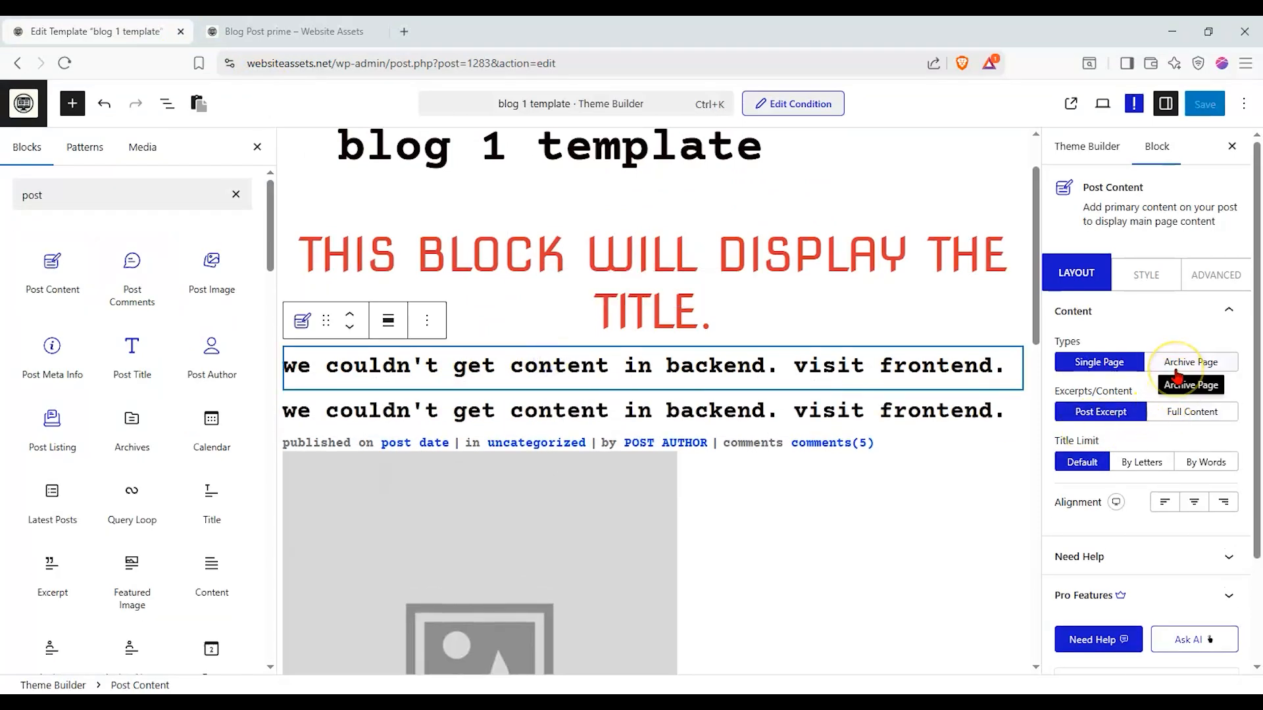
{"action": "left_click", "coordinate": [1171, 421]}
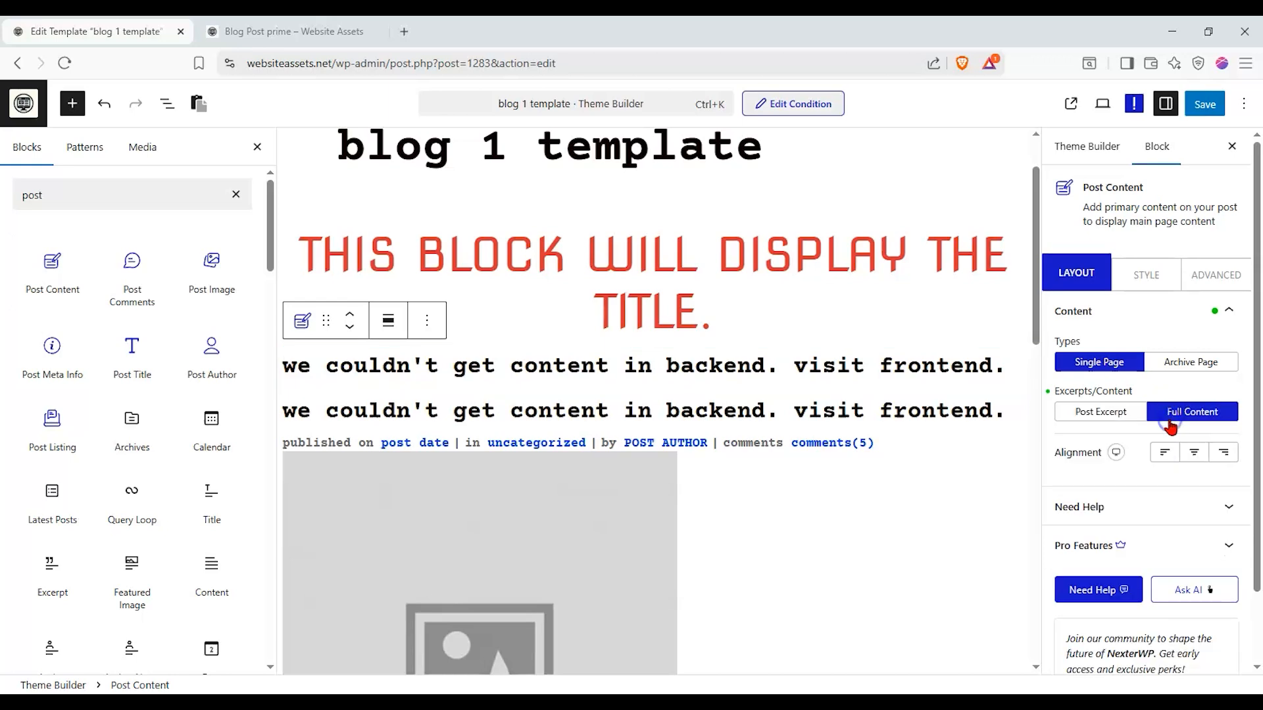
{"action": "left_click", "coordinate": [1205, 104]}
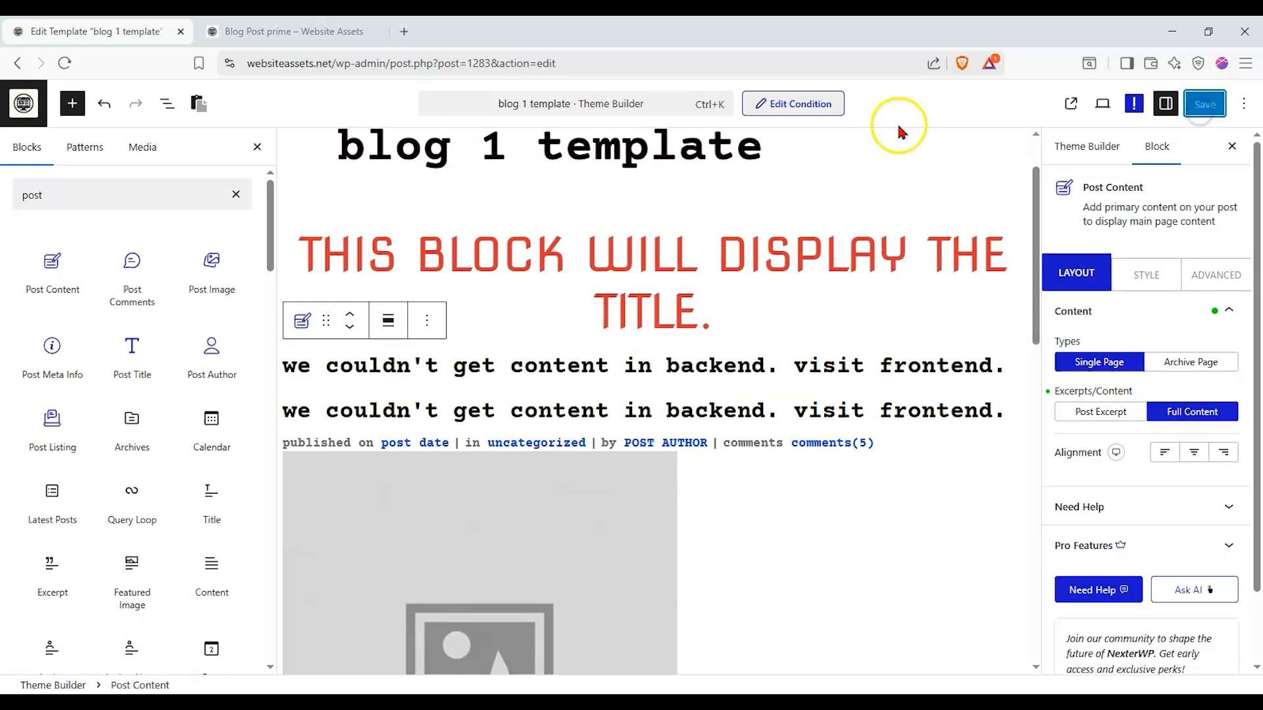
Step: Reload the live post, examine the order of its content, meta line, image and comment form, and return to the template editor
{"action": "left_click", "coordinate": [289, 32]}
{"action": "left_click", "coordinate": [64, 63]}
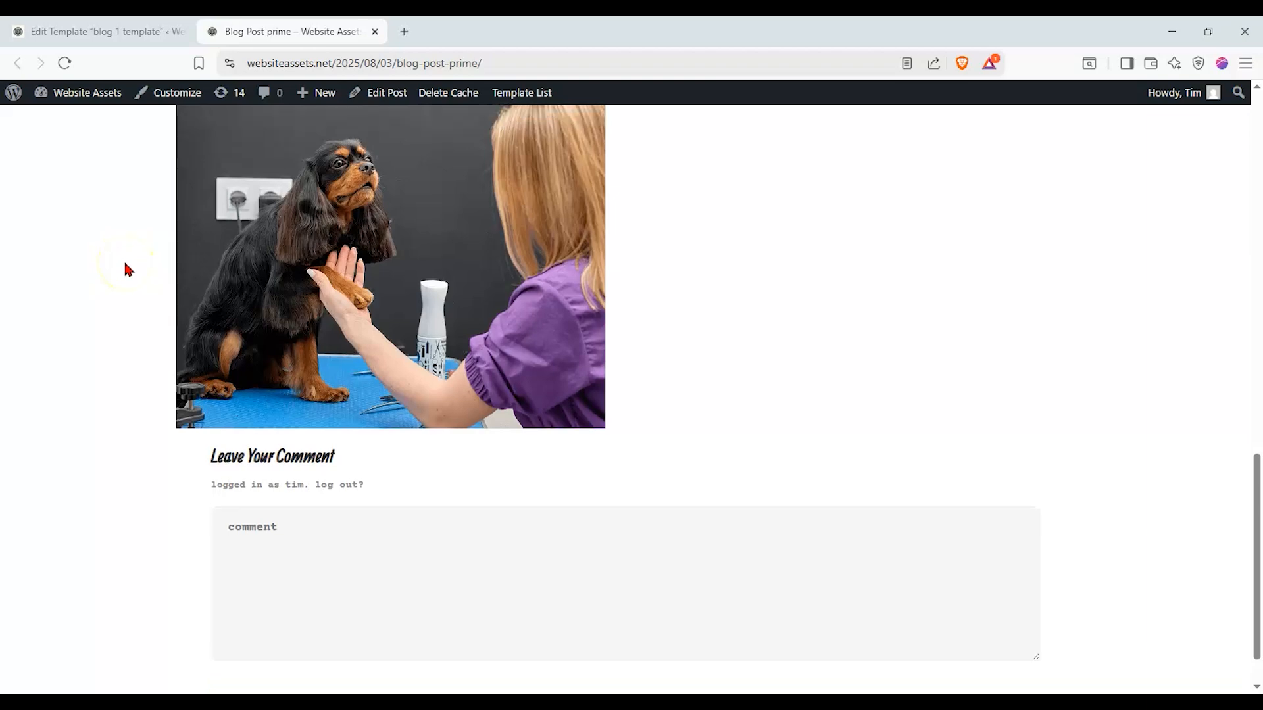
{"action": "scroll", "coordinate": [124, 264], "scroll_direction": "up", "scroll_amount": 4}
{"action": "scroll", "coordinate": [124, 263], "scroll_direction": "down", "scroll_amount": 5}
{"action": "scroll", "coordinate": [124, 263], "scroll_direction": "up", "scroll_amount": 5}
{"action": "scroll", "coordinate": [517, 266], "scroll_direction": "down", "scroll_amount": 10}
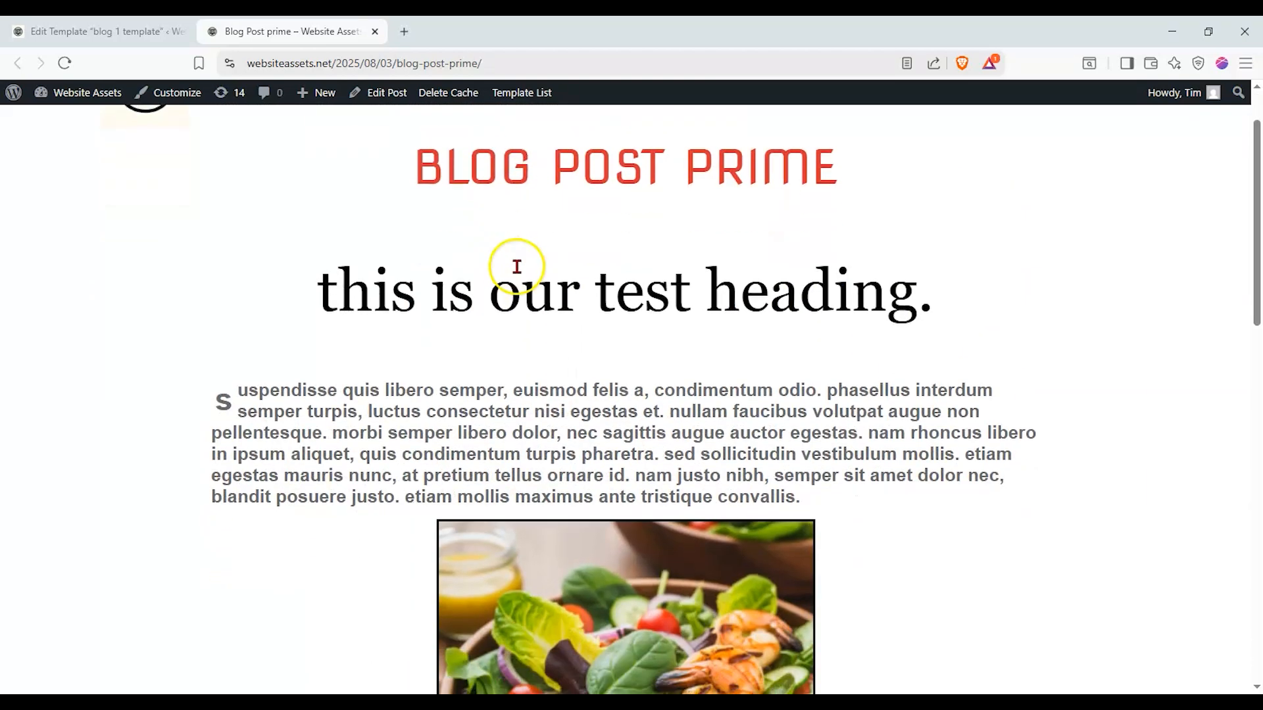
{"action": "scroll", "coordinate": [479, 293], "scroll_direction": "down", "scroll_amount": 2}
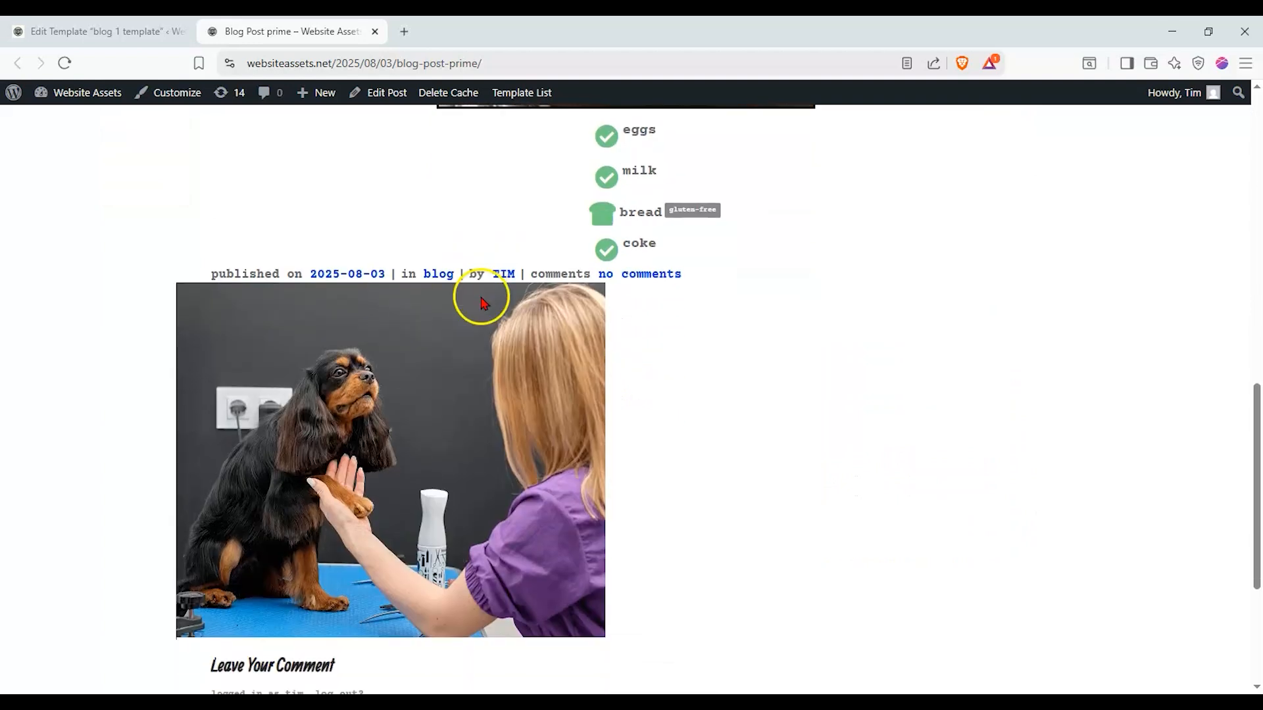
{"action": "scroll", "coordinate": [475, 294], "scroll_direction": "up", "scroll_amount": 9}
{"action": "scroll", "coordinate": [393, 256], "scroll_direction": "down", "scroll_amount": 6}
{"action": "scroll", "coordinate": [391, 257], "scroll_direction": "down", "scroll_amount": 3}
{"action": "scroll", "coordinate": [564, 370], "scroll_direction": "up", "scroll_amount": 8}
{"action": "left_click", "coordinate": [112, 31]}
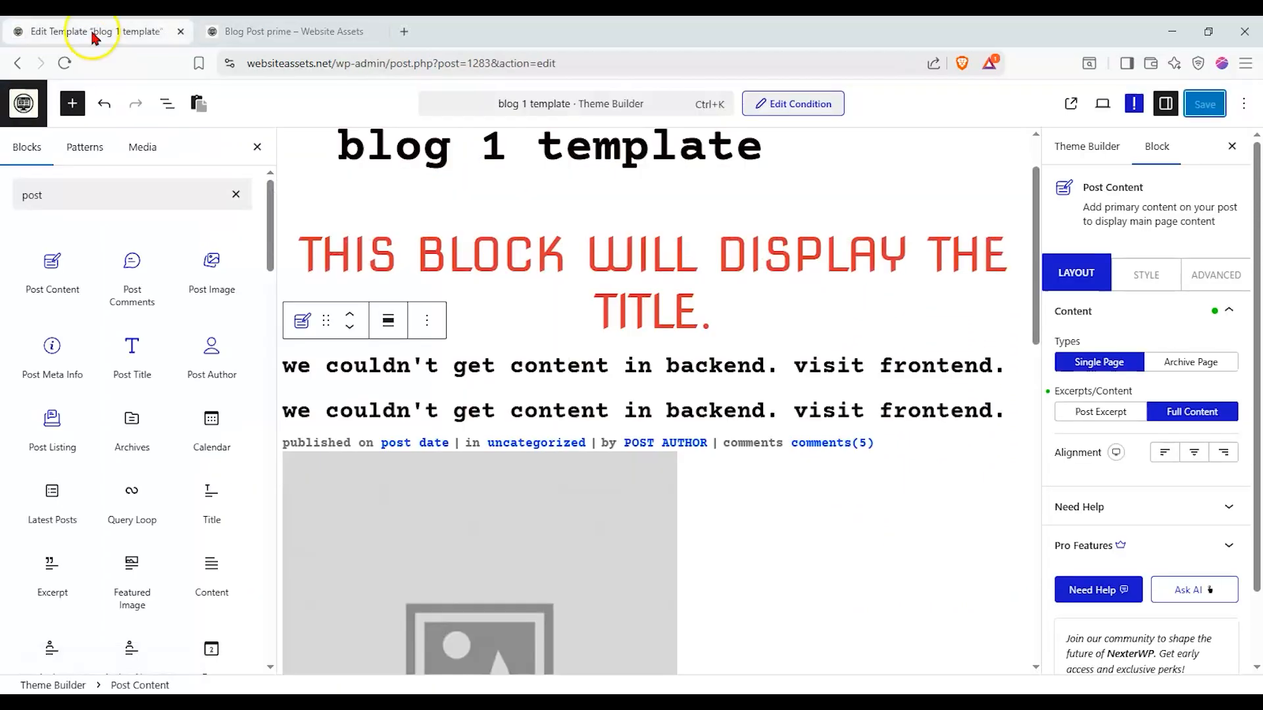
Step: Show the template's list of blocks and compare it with the title, heading and opening paragraph on the live post
{"action": "left_click", "coordinate": [169, 107]}
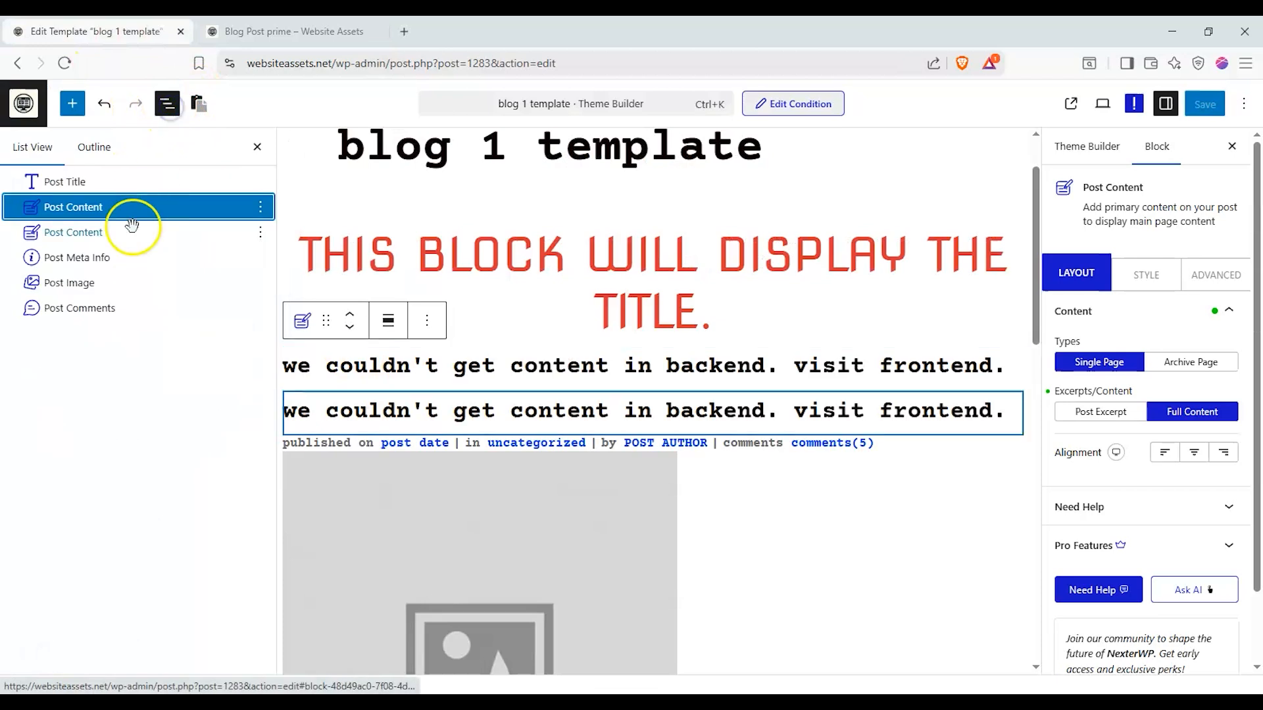
{"action": "left_click", "coordinate": [279, 33]}
{"action": "scroll", "coordinate": [388, 329], "scroll_direction": "up", "scroll_amount": 5}
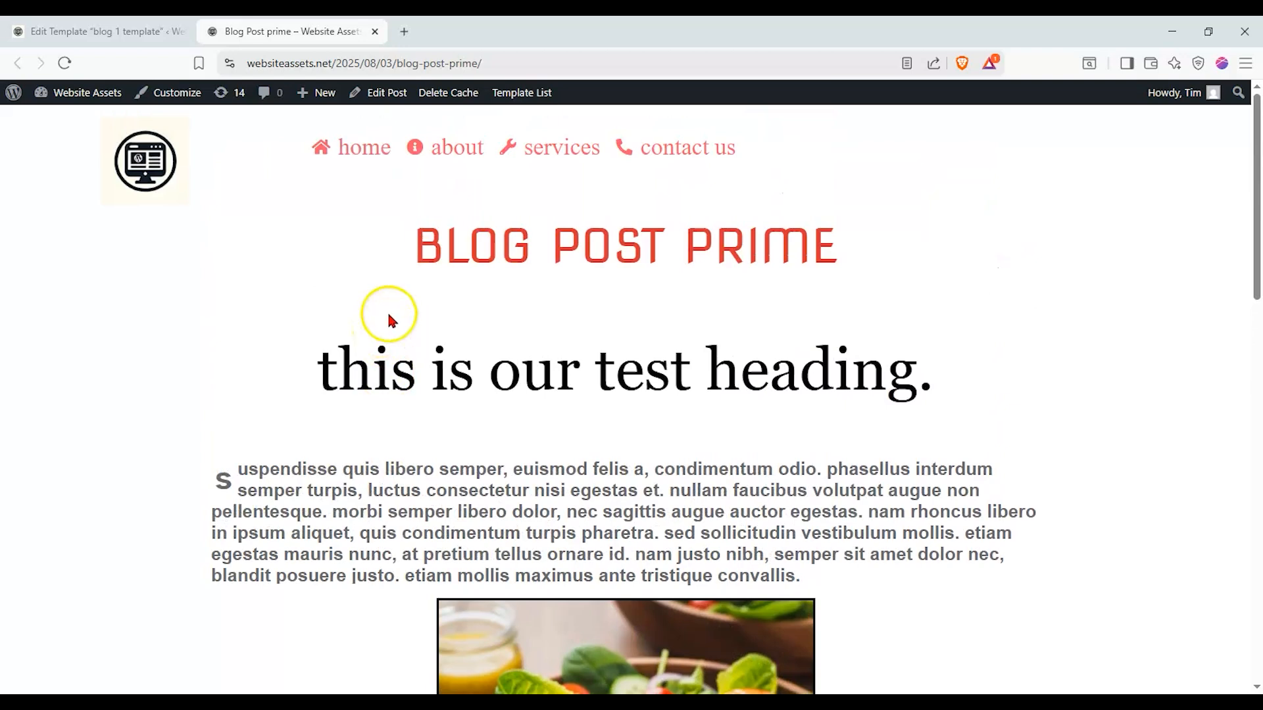
{"action": "scroll", "coordinate": [367, 309], "scroll_direction": "down", "scroll_amount": 2}
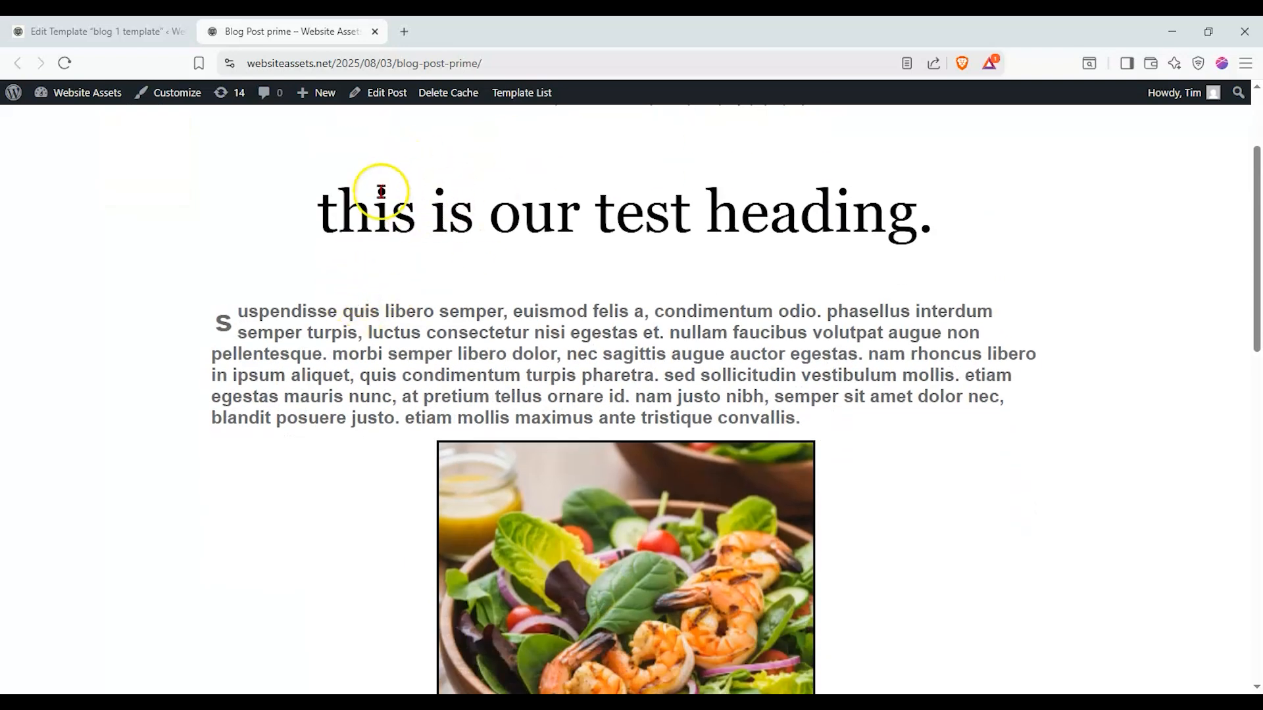
{"action": "scroll", "coordinate": [398, 209], "scroll_direction": "up", "scroll_amount": 2}
{"action": "scroll", "coordinate": [451, 234], "scroll_direction": "down", "scroll_amount": 1}
{"action": "scroll", "coordinate": [473, 302], "scroll_direction": "down", "scroll_amount": 2}
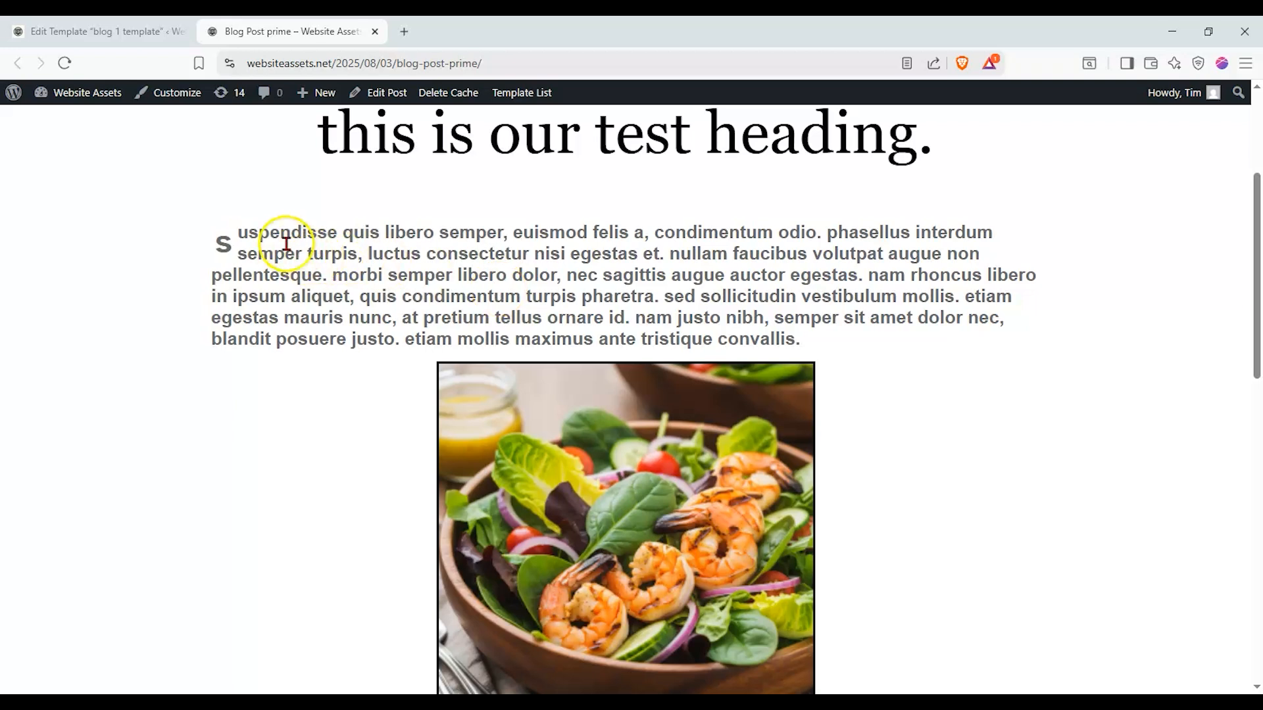
{"action": "left_click_drag", "start_coordinate": [281, 237], "coordinate": [451, 273]}
{"action": "left_click", "coordinate": [451, 269]}
{"action": "scroll", "coordinate": [451, 267], "scroll_direction": "up", "scroll_amount": 1}
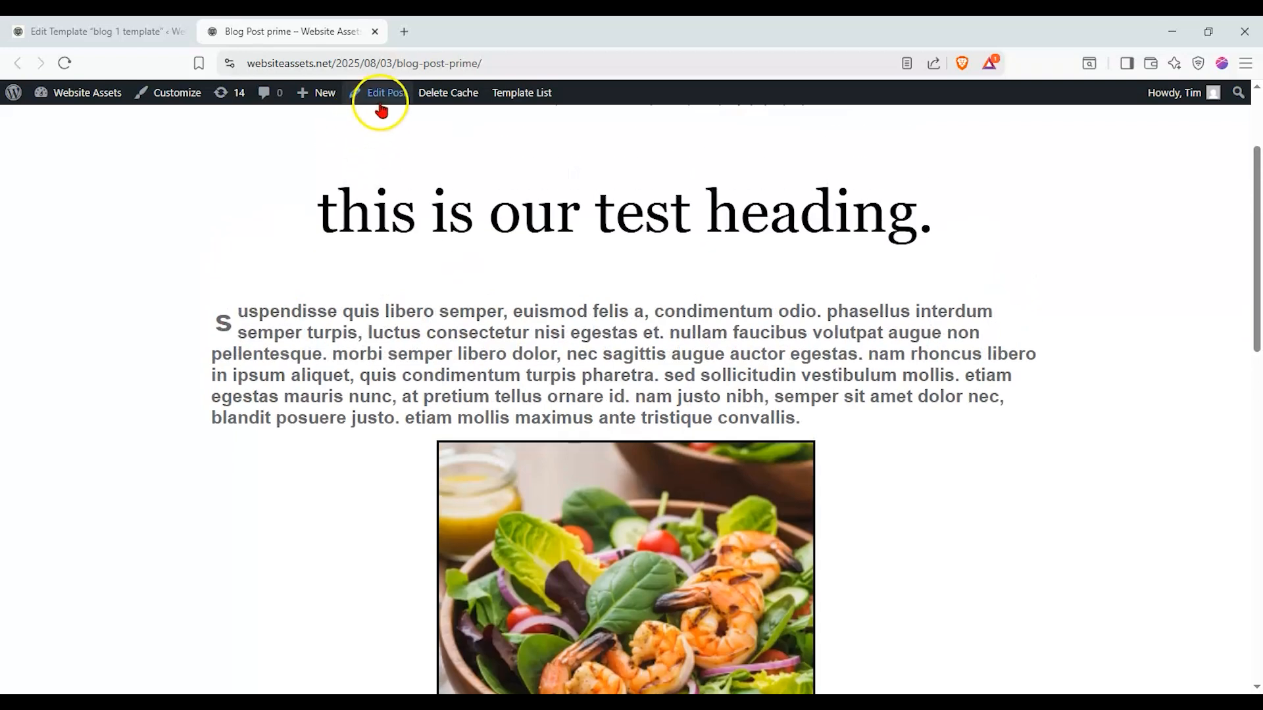
{"action": "scroll", "coordinate": [346, 175], "scroll_direction": "down", "scroll_amount": 1}
{"action": "scroll", "coordinate": [348, 195], "scroll_direction": "up", "scroll_amount": 3}
{"action": "scroll", "coordinate": [347, 198], "scroll_direction": "down", "scroll_amount": 1}
Step: Examine the rest of the live post, from the salad image and checklist to the meta line, featured image and comment form
{"action": "scroll", "coordinate": [348, 207], "scroll_direction": "down", "scroll_amount": 5}
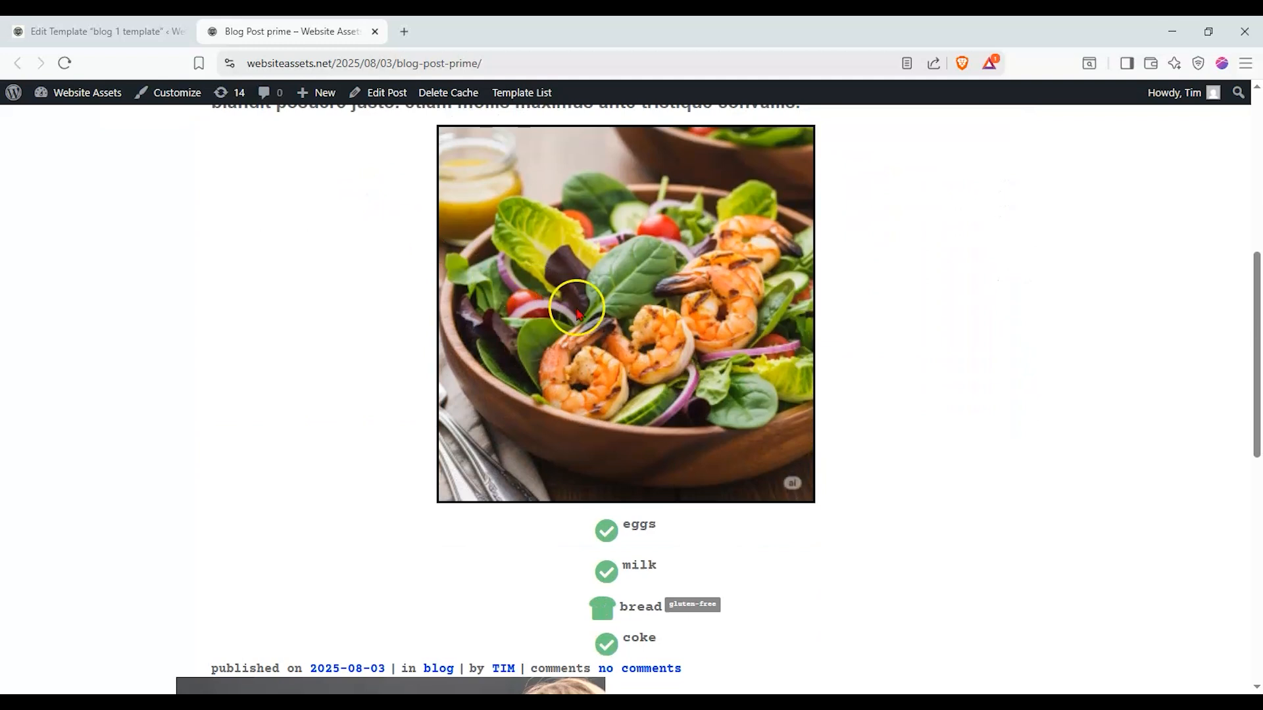
{"action": "scroll", "coordinate": [577, 314], "scroll_direction": "down", "scroll_amount": 1}
{"action": "scroll", "coordinate": [645, 326], "scroll_direction": "down", "scroll_amount": 5}
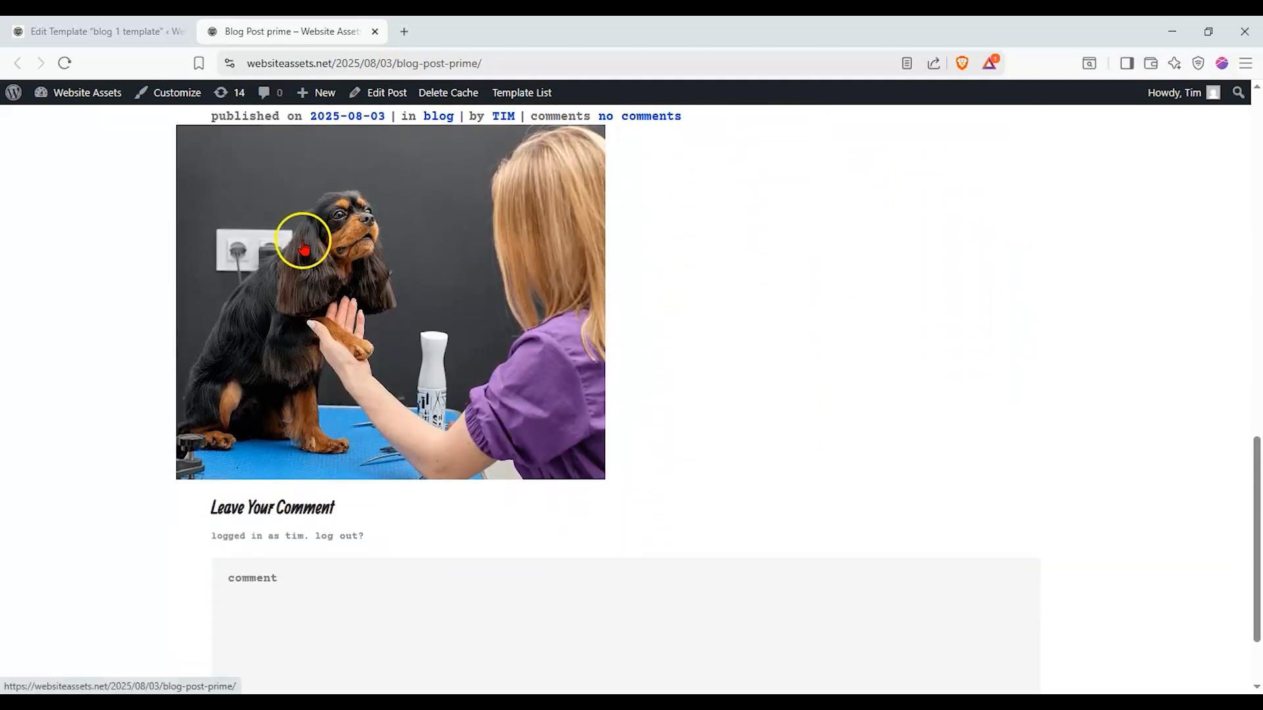
{"action": "scroll", "coordinate": [299, 277], "scroll_direction": "up", "scroll_amount": 4}
{"action": "scroll", "coordinate": [503, 250], "scroll_direction": "up", "scroll_amount": 2}
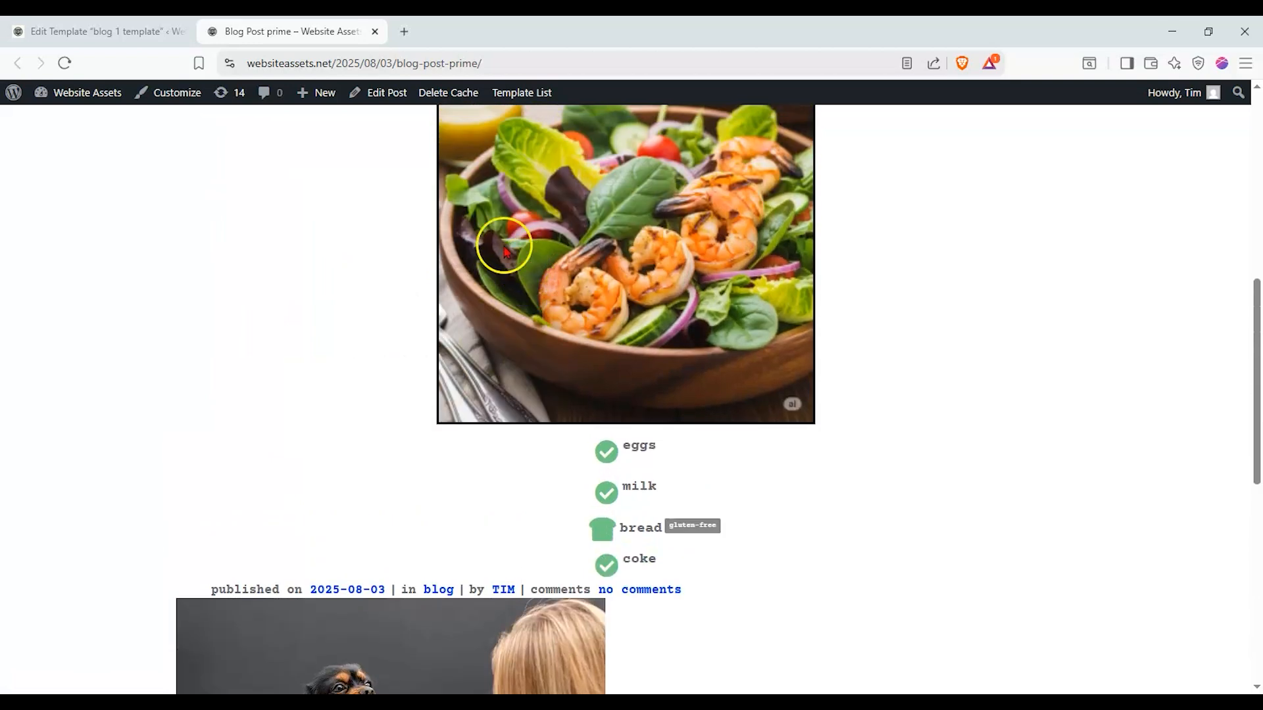
{"action": "scroll", "coordinate": [454, 306], "scroll_direction": "down", "scroll_amount": 4}
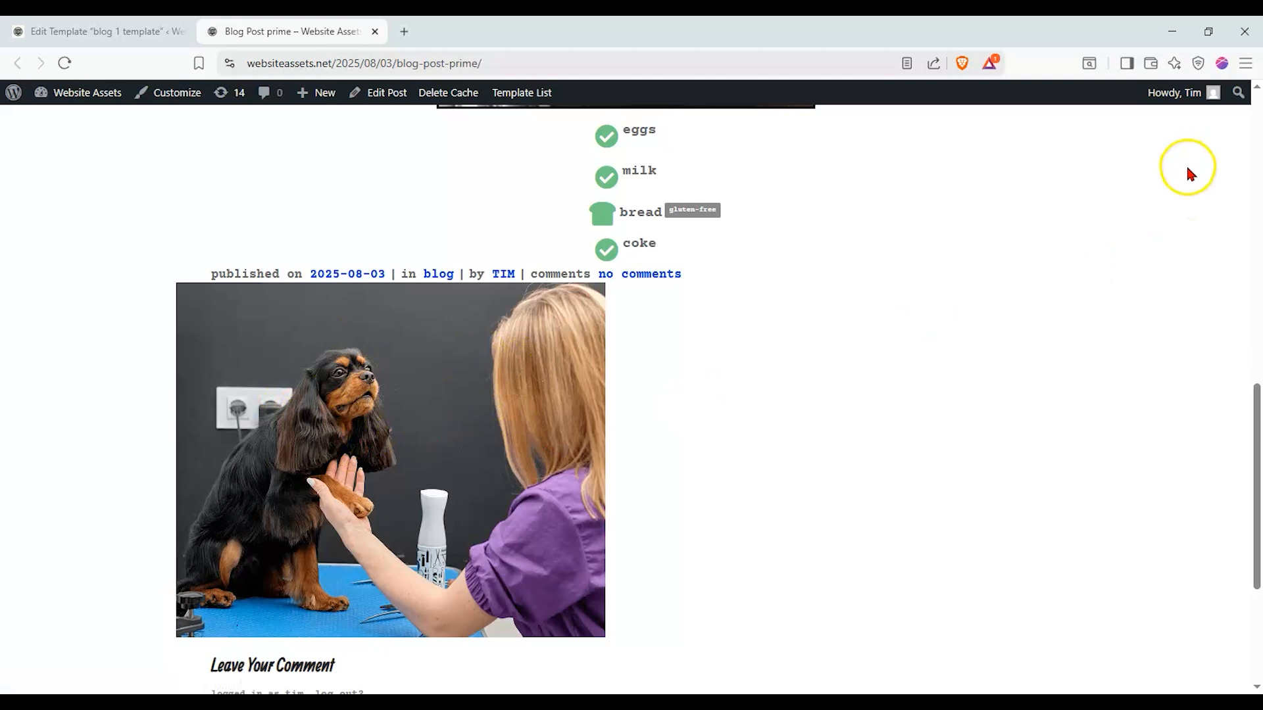
{"action": "scroll", "coordinate": [183, 272], "scroll_direction": "up", "scroll_amount": 2}
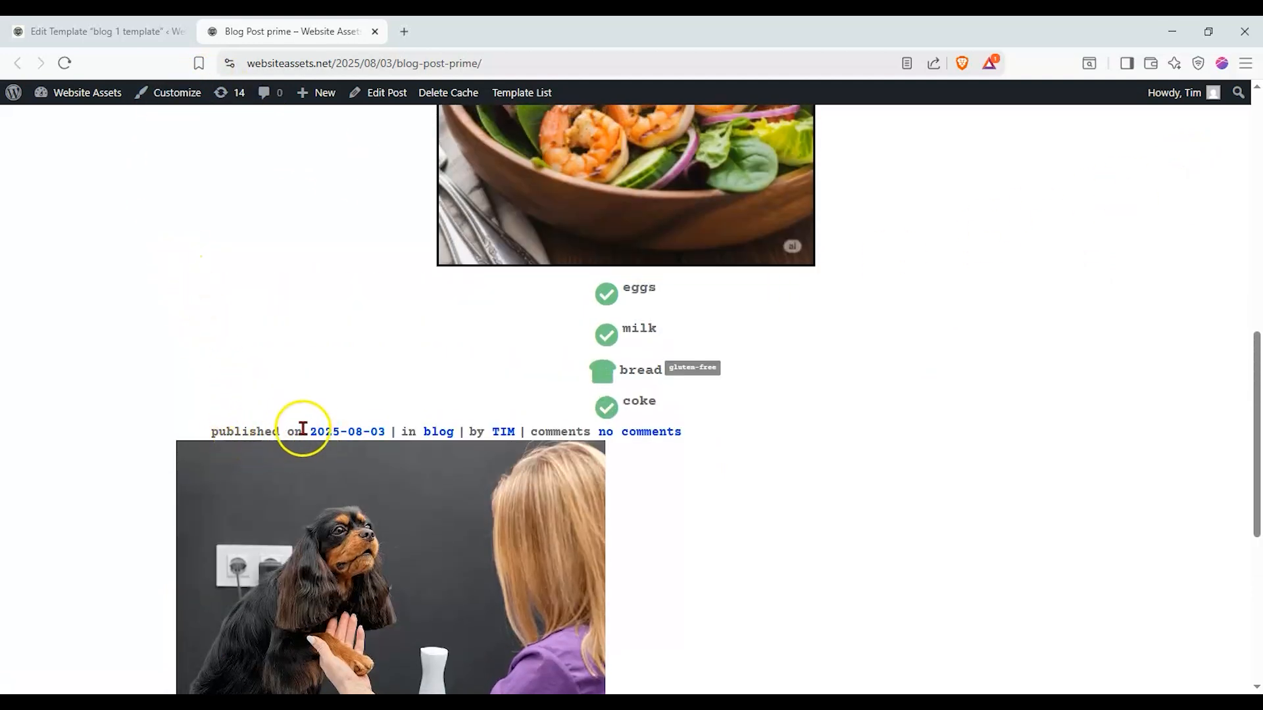
{"action": "scroll", "coordinate": [290, 429], "scroll_direction": "up", "scroll_amount": 6}
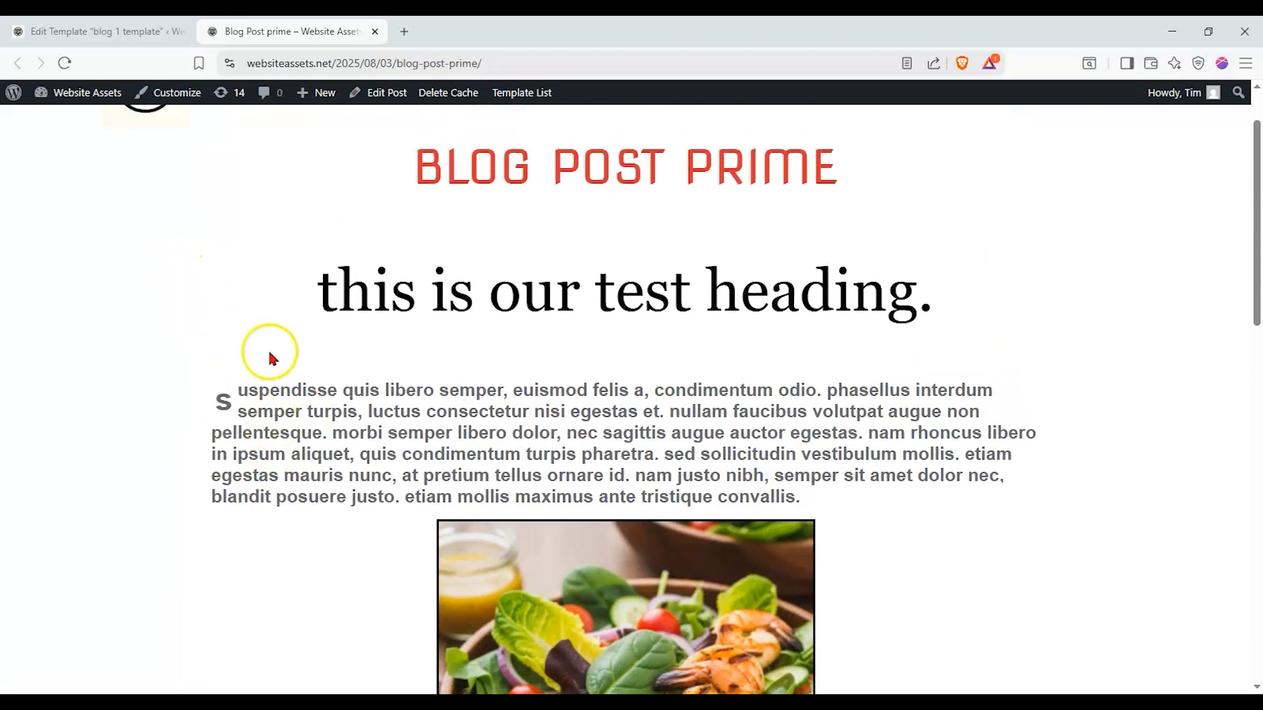
Step: Delete the second Post Content block, the one set to Post Excerpt, from the template
{"action": "left_click", "coordinate": [135, 31]}
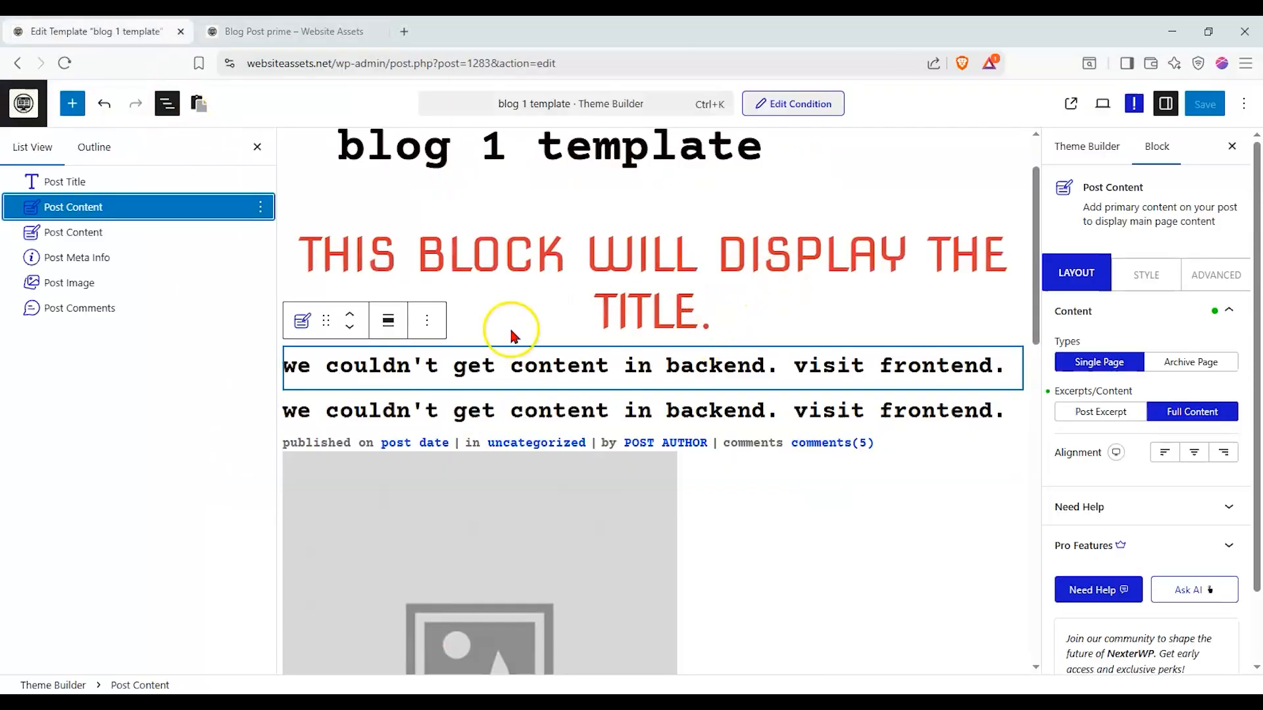
{"action": "left_click", "coordinate": [523, 423]}
{"action": "left_click", "coordinate": [429, 363]}
{"action": "scroll", "coordinate": [493, 625], "scroll_direction": "down", "scroll_amount": 2}
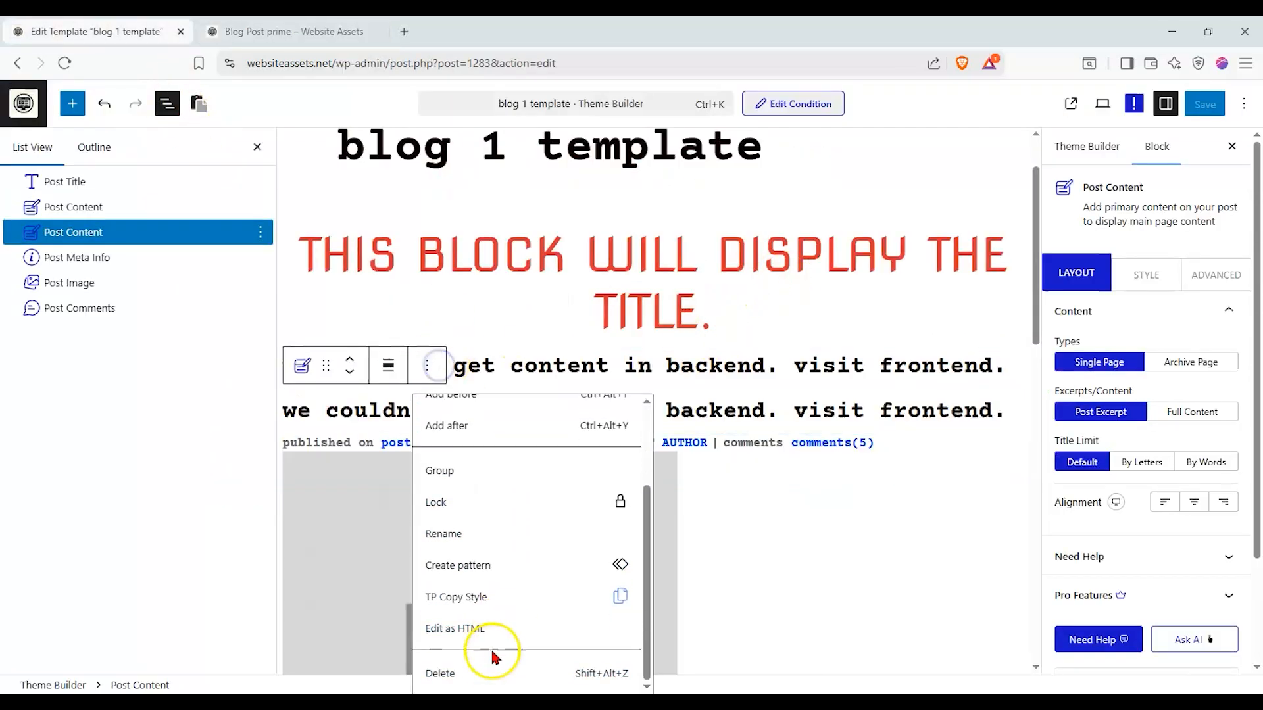
{"action": "left_click", "coordinate": [490, 670]}
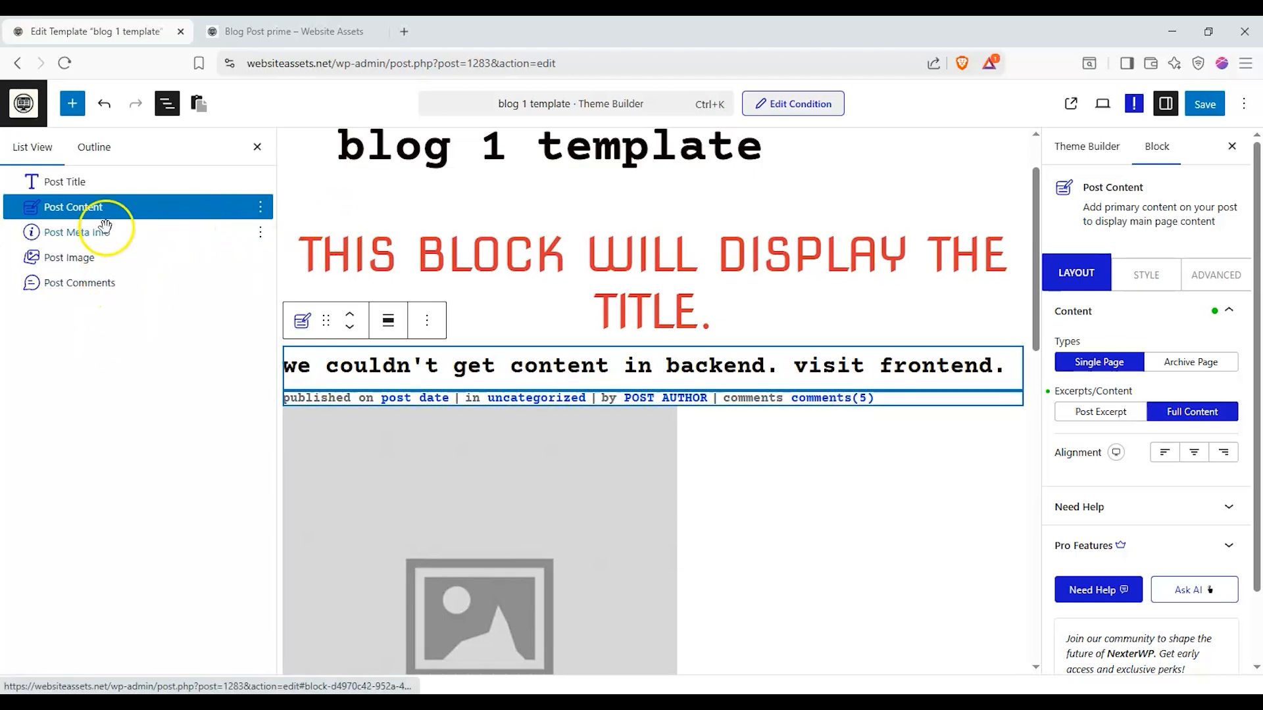
Step: Reorder the template blocks to Post Content, Post Title, Post Image, Post Meta Info, Post Comments and save
{"action": "left_click", "coordinate": [111, 184]}
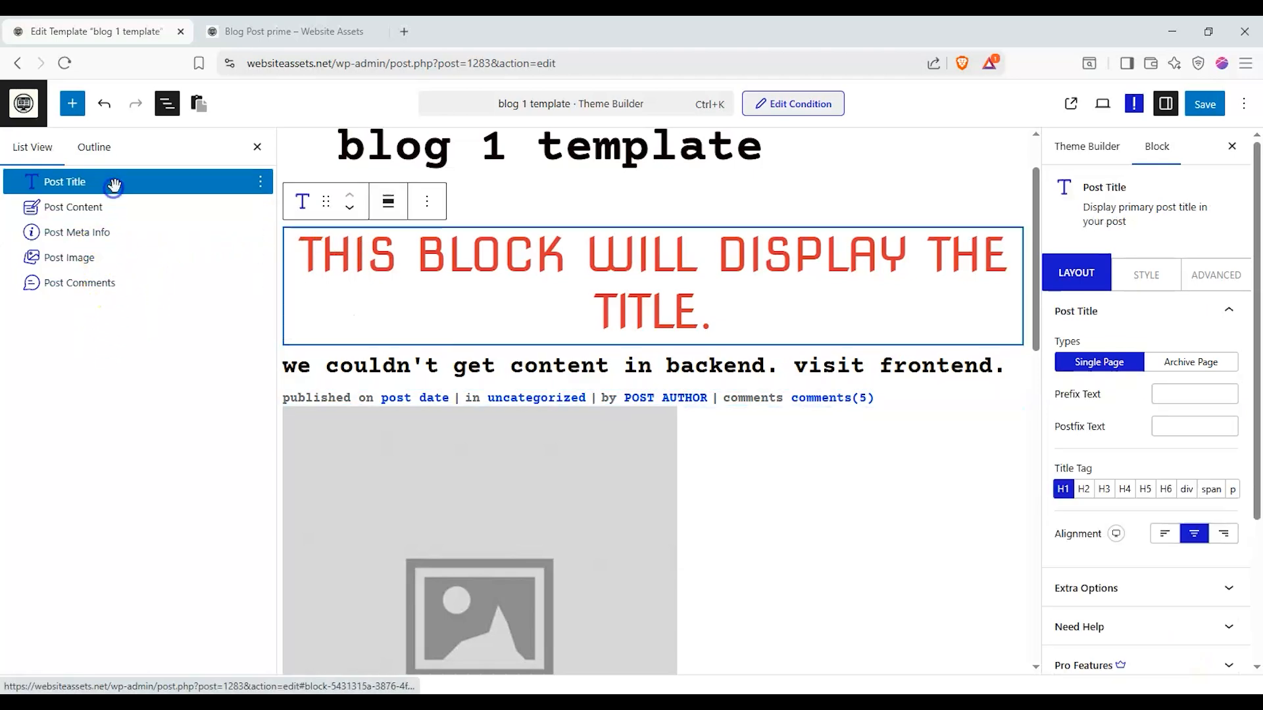
{"action": "left_click", "coordinate": [292, 31]}
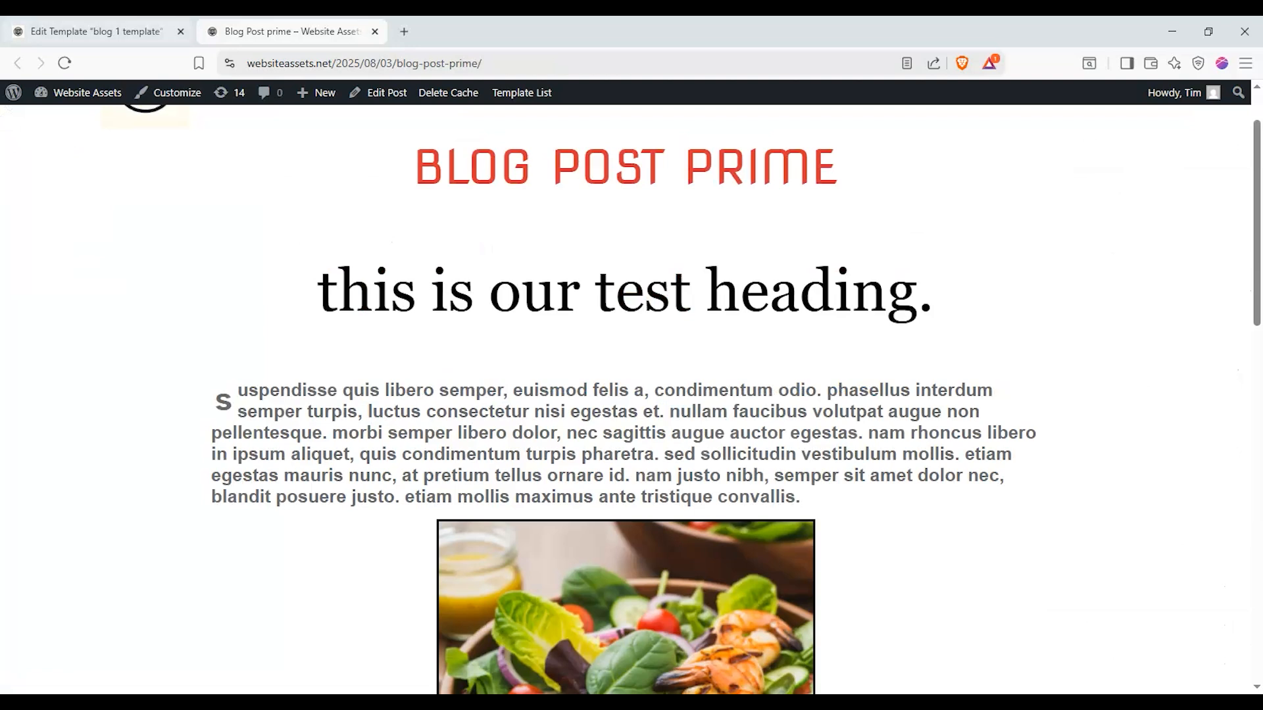
{"action": "left_click", "coordinate": [96, 32]}
{"action": "left_click_drag", "start_coordinate": [169, 183], "coordinate": [142, 248]}
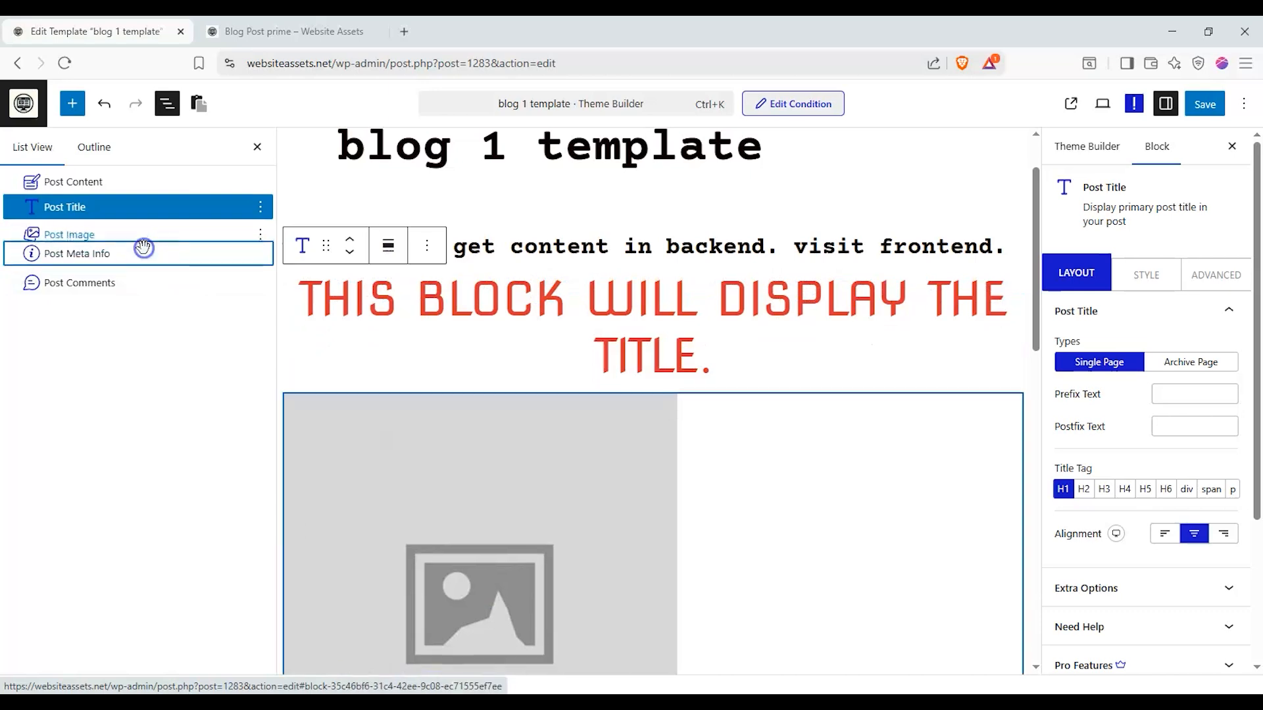
{"action": "left_click", "coordinate": [1205, 104]}
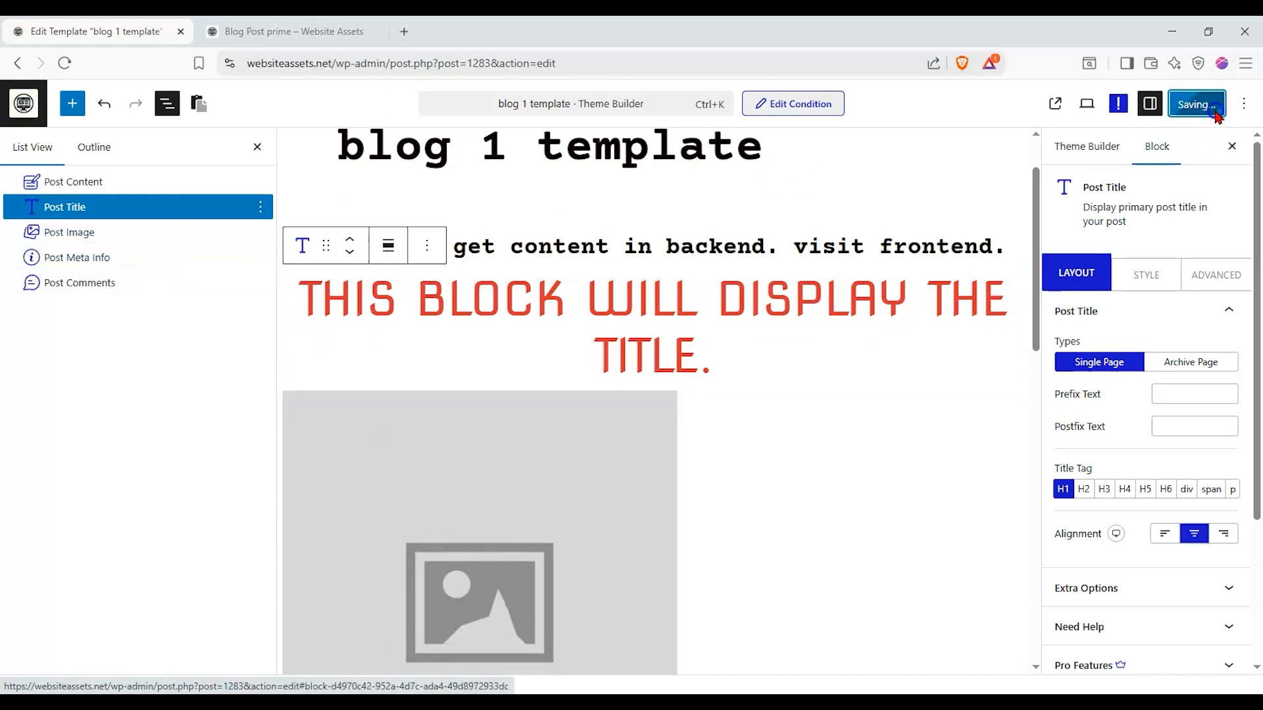
Step: Reload the live post and check the new order of its content, title, image and meta line
{"action": "left_click", "coordinate": [282, 31]}
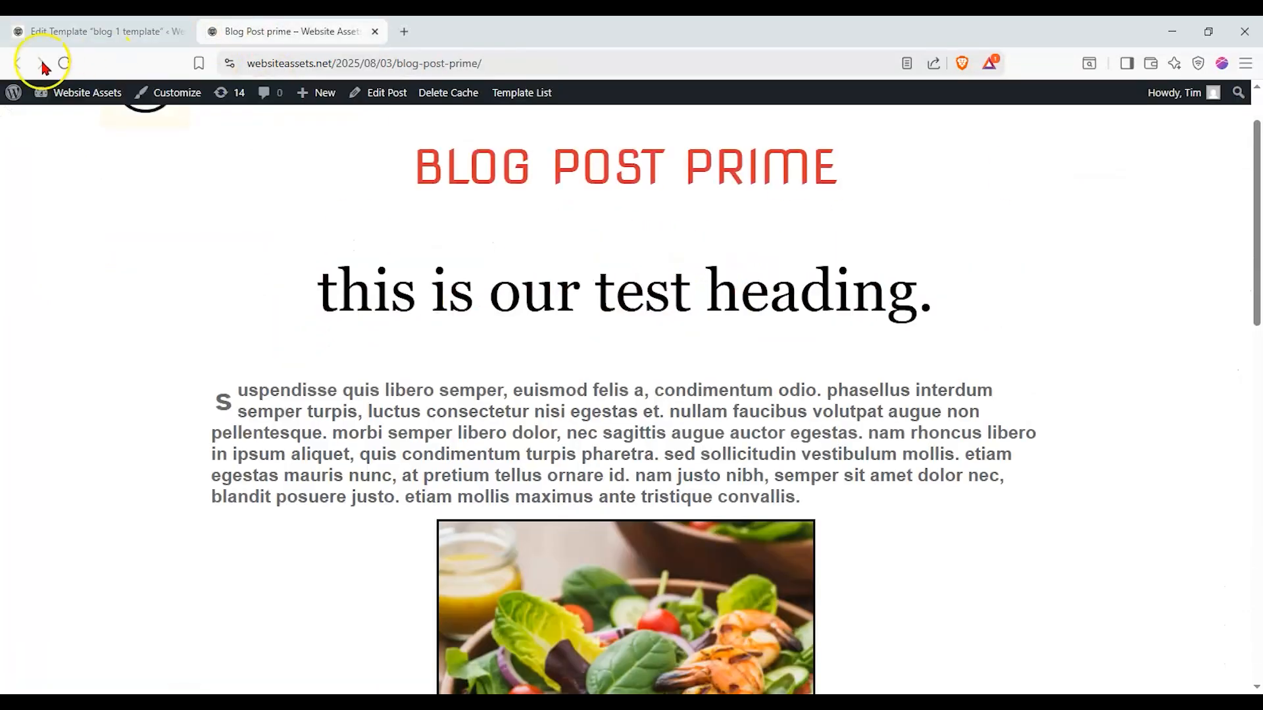
{"action": "left_click", "coordinate": [67, 63]}
{"action": "scroll", "coordinate": [144, 296], "scroll_direction": "down", "scroll_amount": 15}
{"action": "scroll", "coordinate": [145, 303], "scroll_direction": "down", "scroll_amount": 1}
{"action": "scroll", "coordinate": [144, 299], "scroll_direction": "up", "scroll_amount": 1}
Step: Center the Post Image block in the template, save, and check the image's alignment on the live post
{"action": "left_click", "coordinate": [119, 31]}
{"action": "scroll", "coordinate": [478, 427], "scroll_direction": "down", "scroll_amount": 1}
{"action": "left_click", "coordinate": [478, 429]}
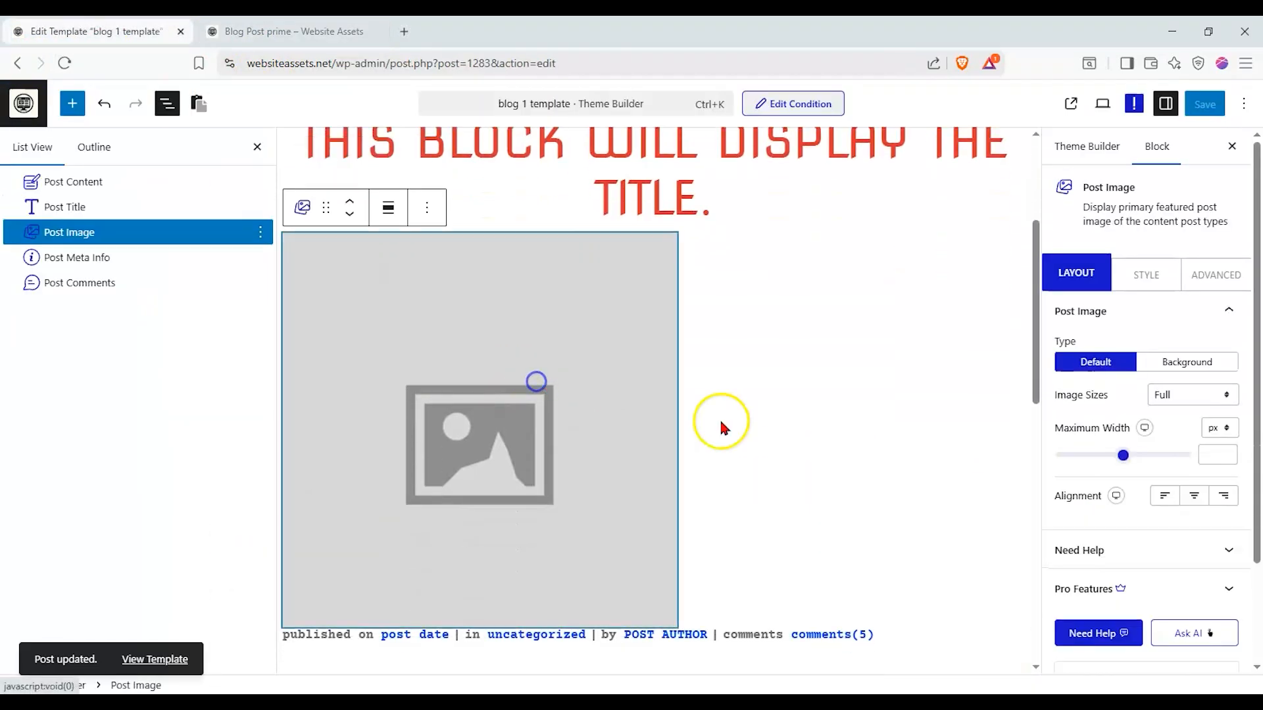
{"action": "left_click", "coordinate": [1194, 496]}
{"action": "left_click", "coordinate": [1212, 105]}
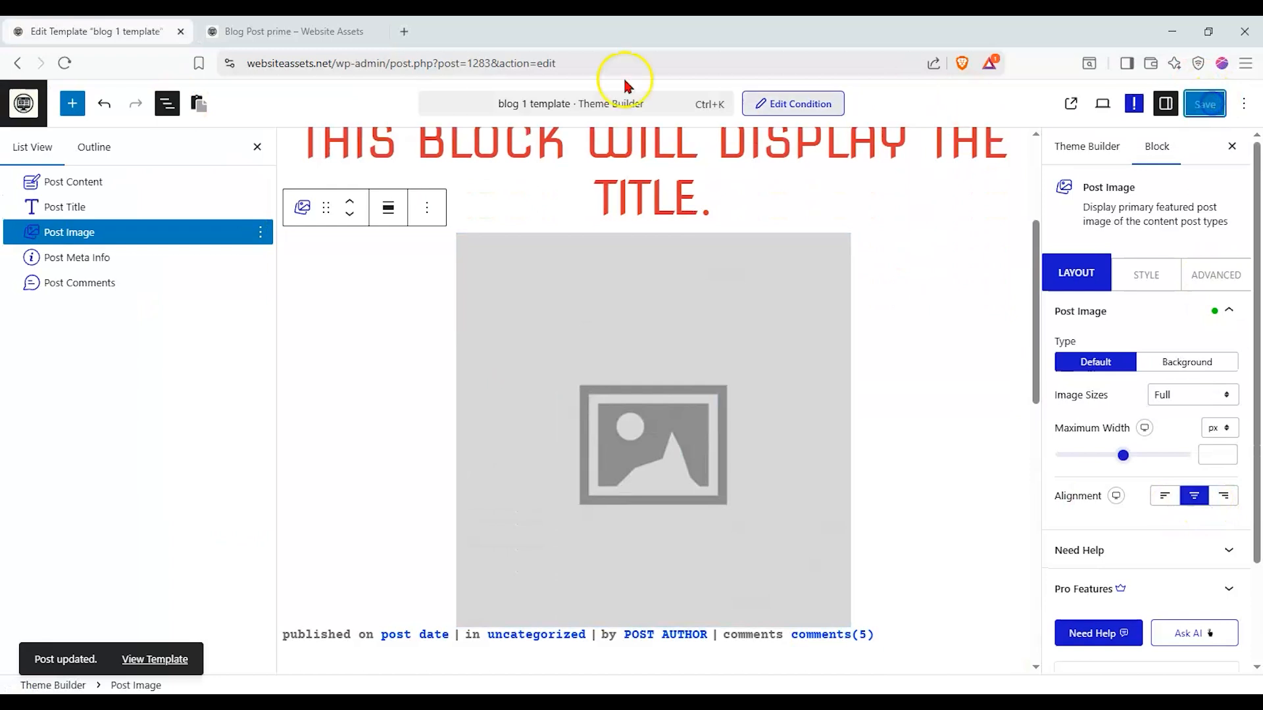
{"action": "left_click", "coordinate": [283, 31]}
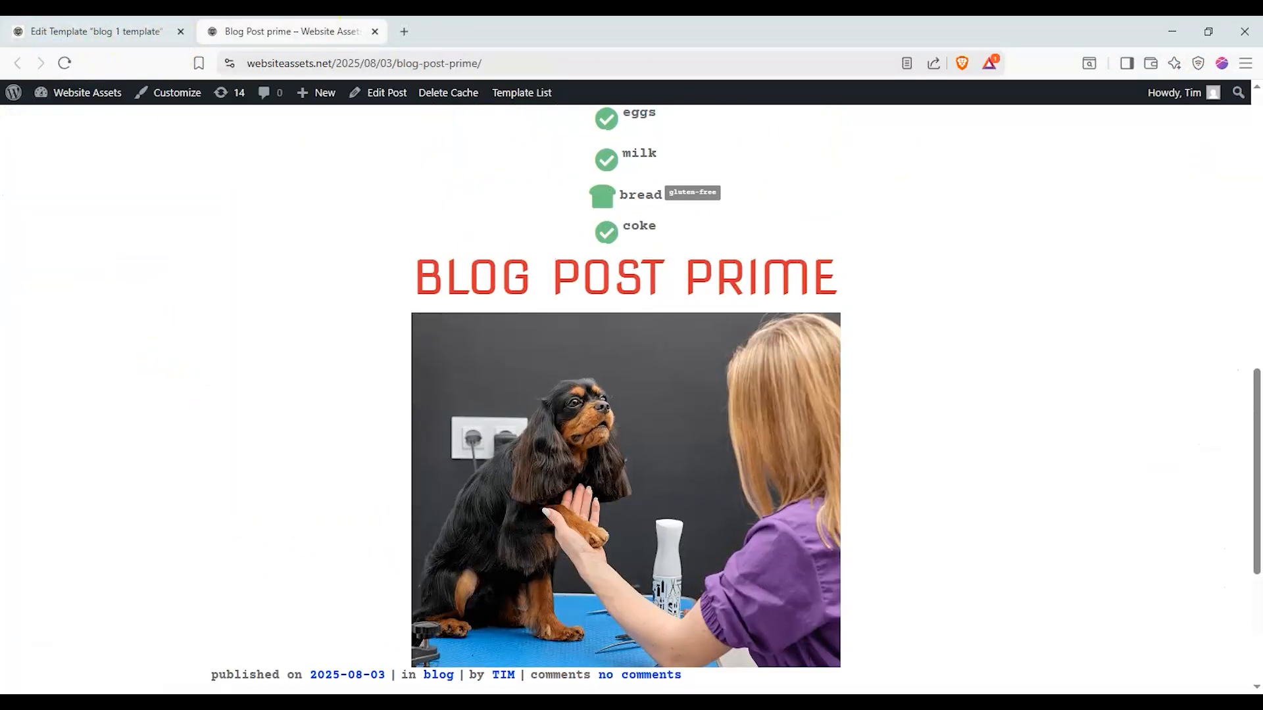
{"action": "key", "text": "ctrl+shift+Tab"}
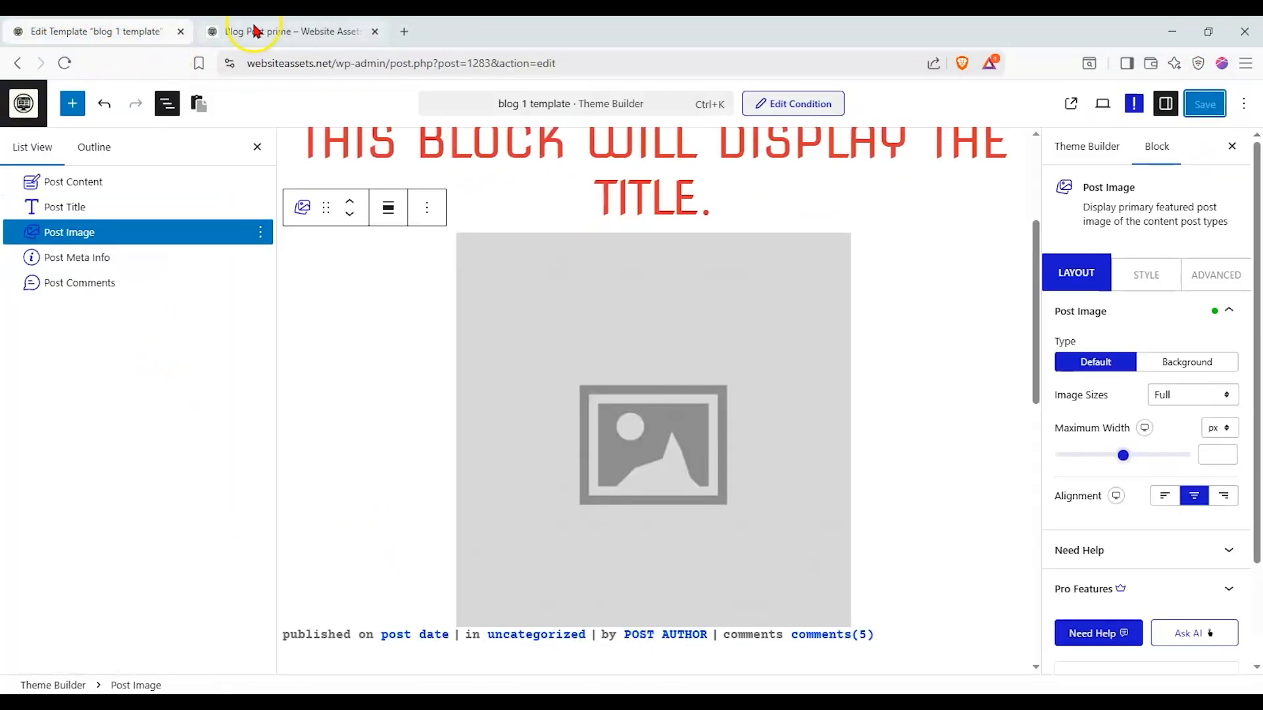
Step: Try the Archive Page type on the Post Content block and switch it back to Single Page
{"action": "left_click", "coordinate": [137, 196]}
{"action": "left_click", "coordinate": [139, 187]}
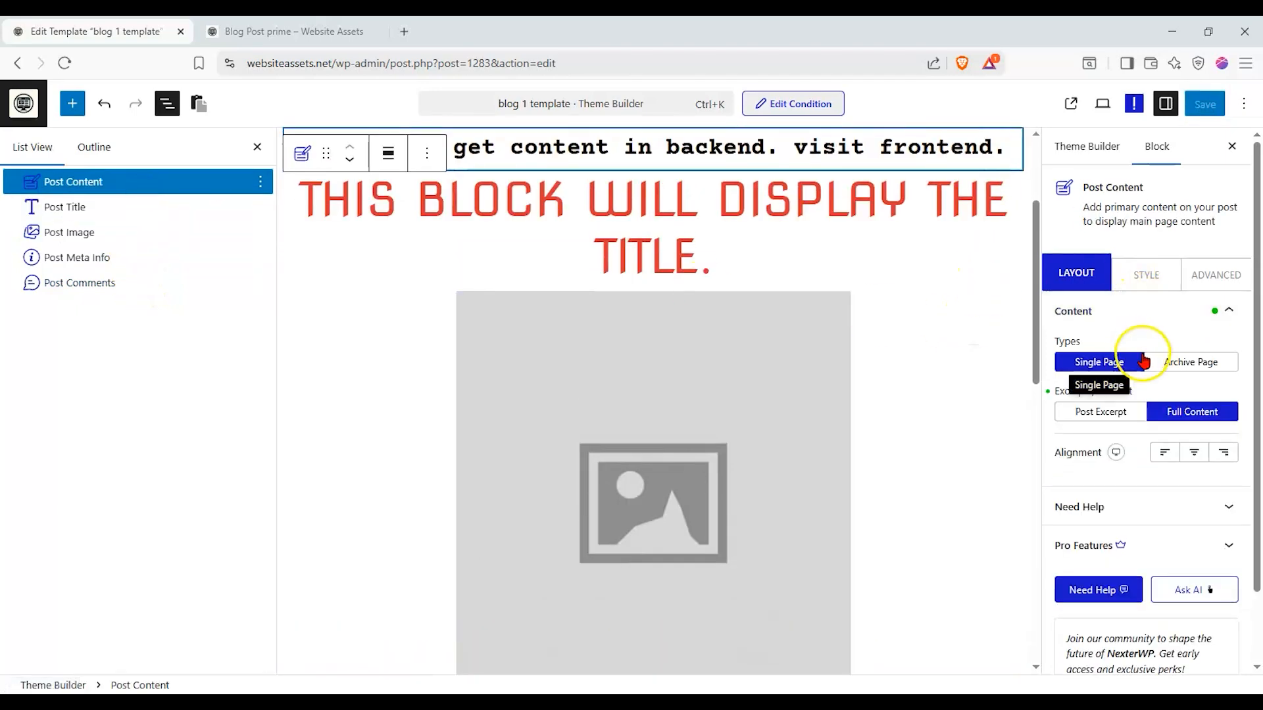
{"action": "scroll", "coordinate": [949, 354], "scroll_direction": "up", "scroll_amount": 3}
{"action": "left_click", "coordinate": [1181, 361]}
{"action": "left_click", "coordinate": [1127, 362]}
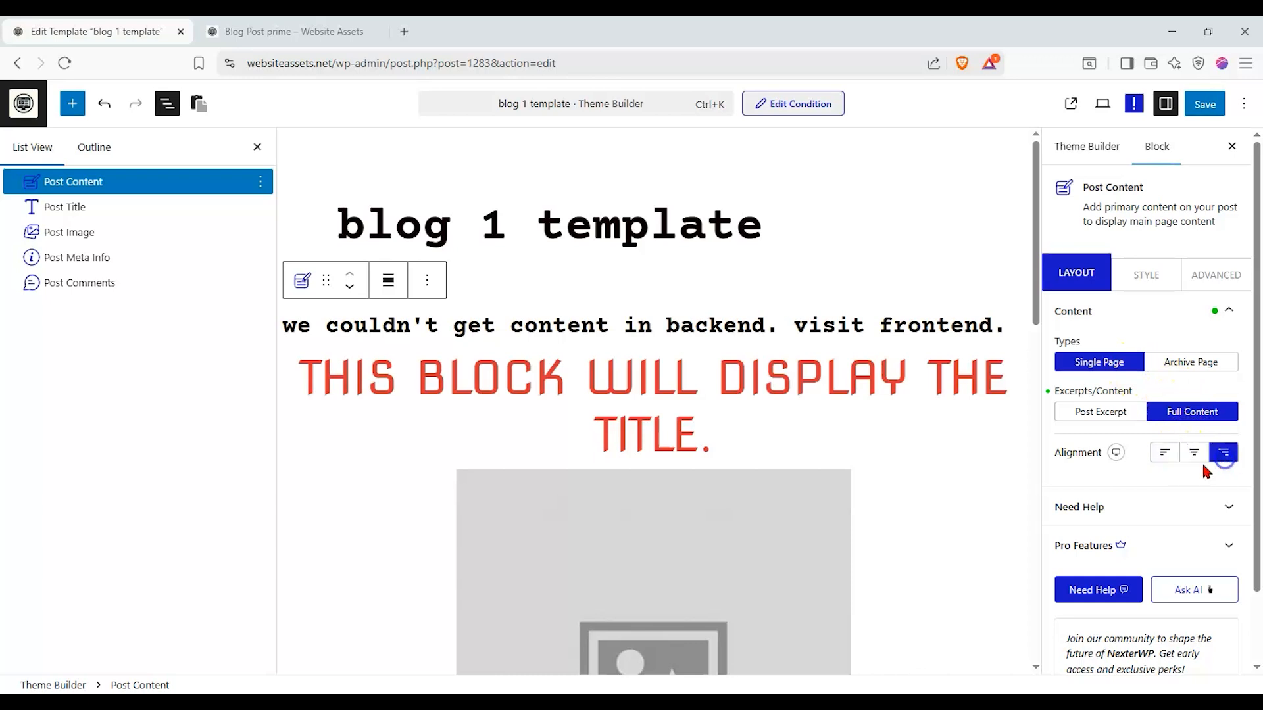
Step: Examine the Post Content block's typography, spacing, color and border style options and its advanced settings
{"action": "left_click", "coordinate": [1159, 282]}
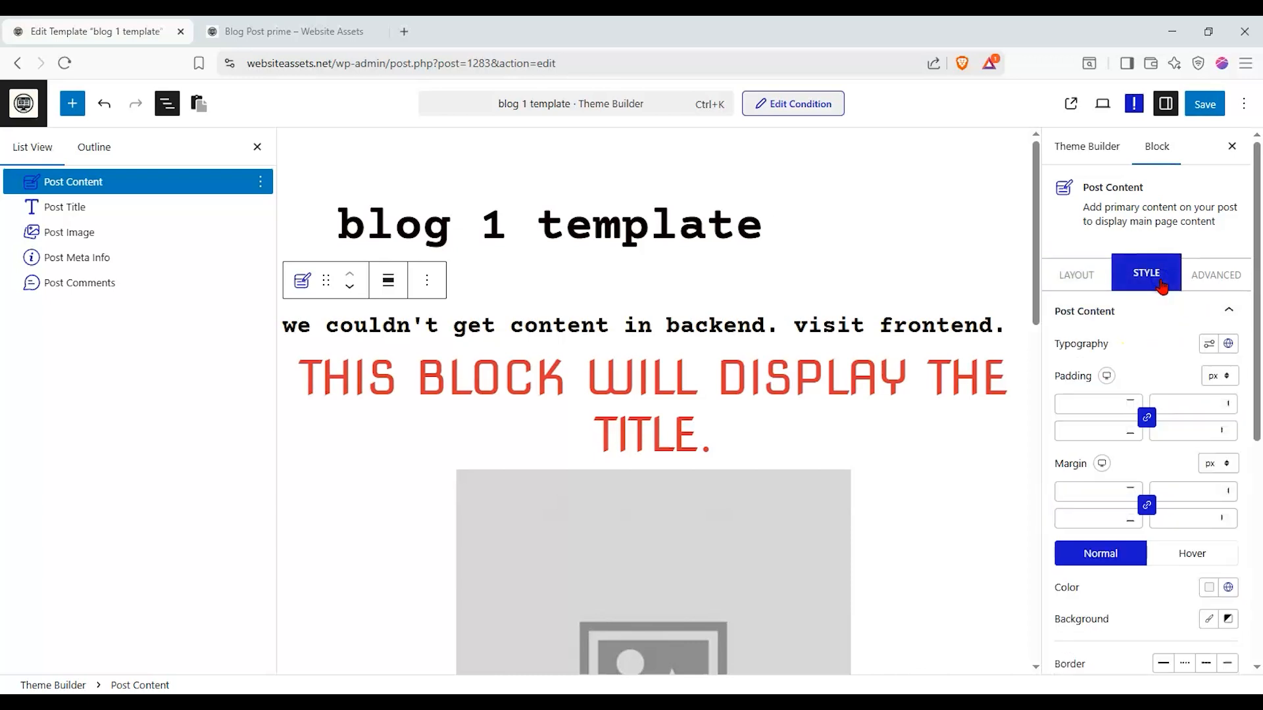
{"action": "left_click", "coordinate": [1207, 346]}
{"action": "left_click", "coordinate": [1209, 346]}
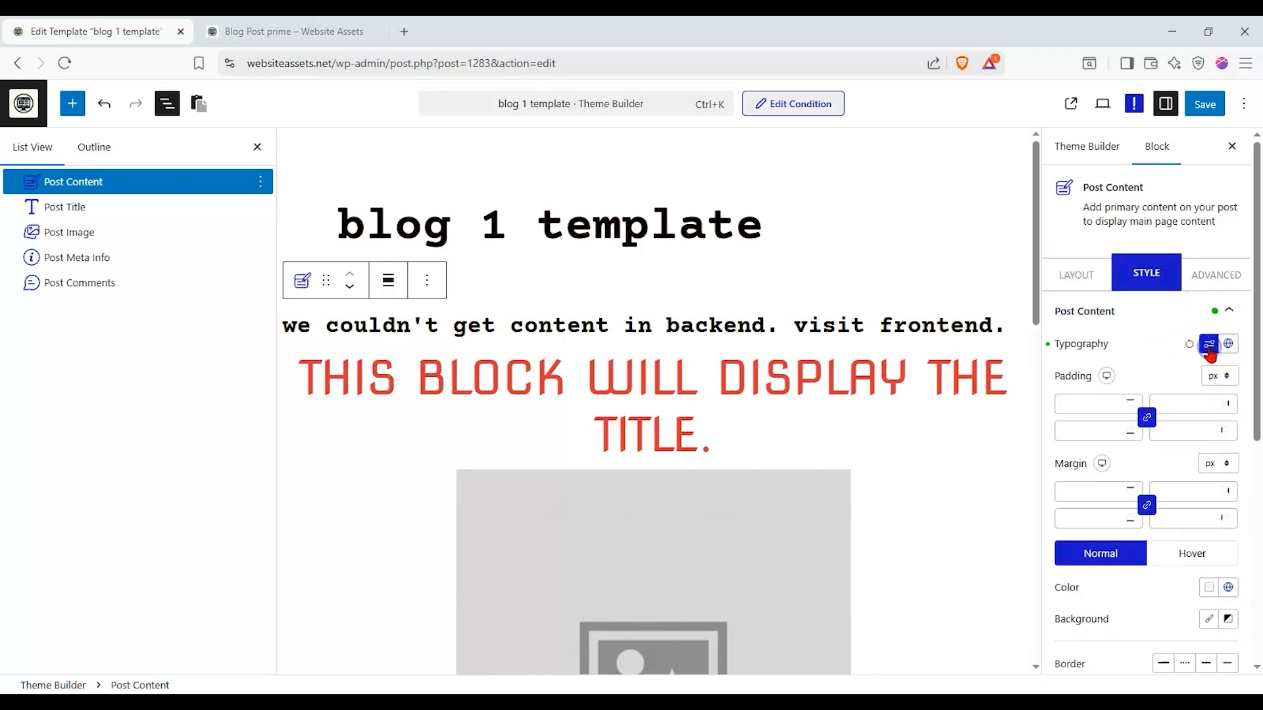
{"action": "scroll", "coordinate": [1204, 365], "scroll_direction": "down", "scroll_amount": 5}
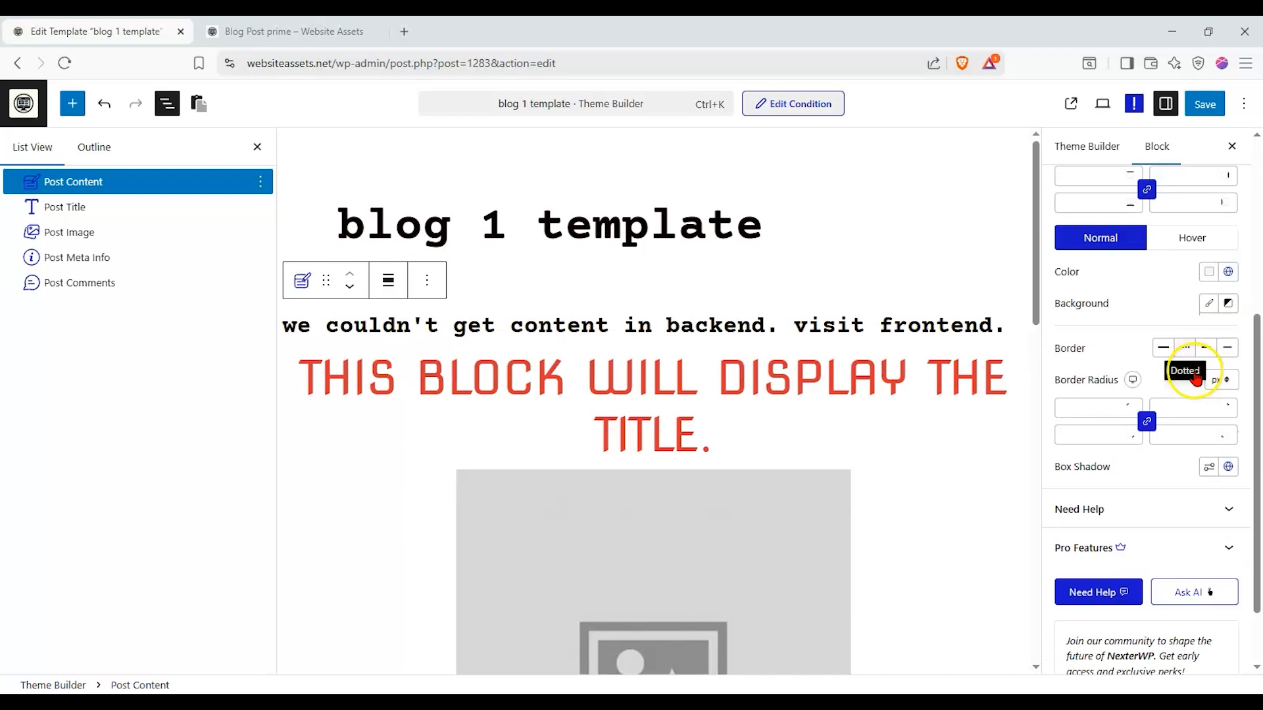
{"action": "scroll", "coordinate": [1196, 355], "scroll_direction": "up", "scroll_amount": 5}
{"action": "left_click", "coordinate": [1216, 275]}
{"action": "left_click", "coordinate": [1130, 282]}
{"action": "left_click", "coordinate": [1071, 290]}
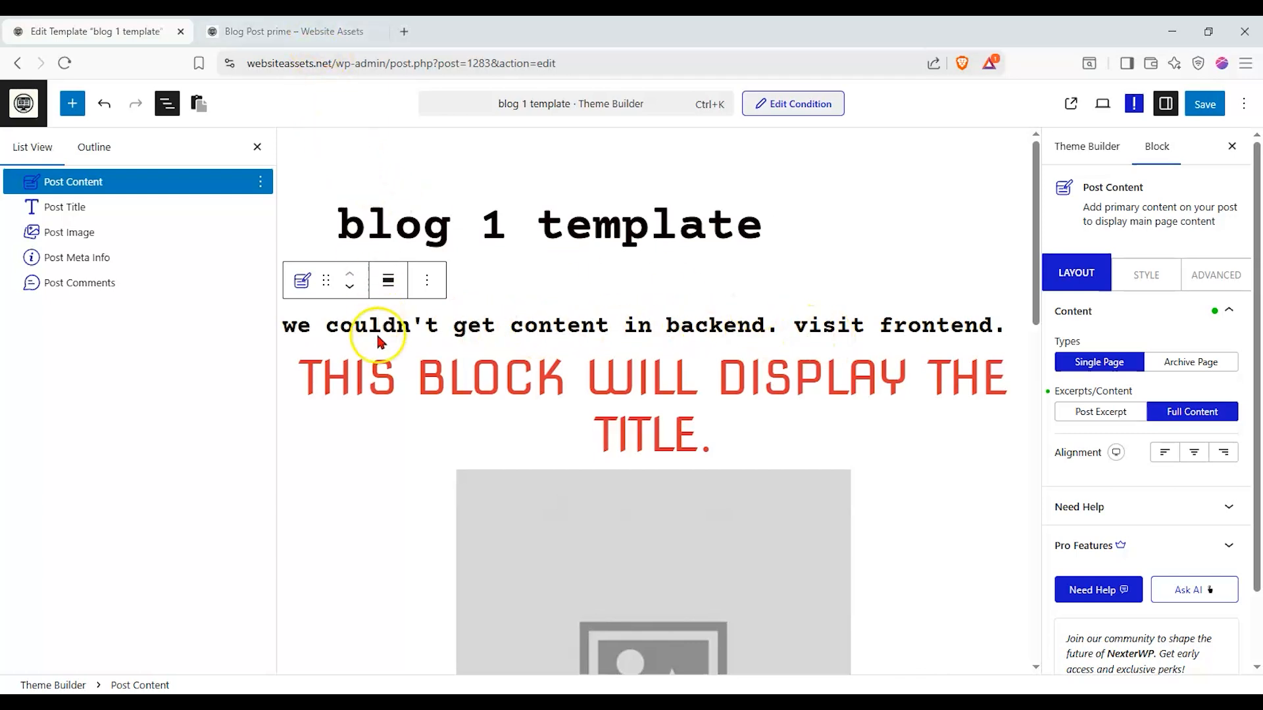
Step: Set the Post Title block's title tag to H3, save the template and check the title on the live post
{"action": "left_click", "coordinate": [102, 209]}
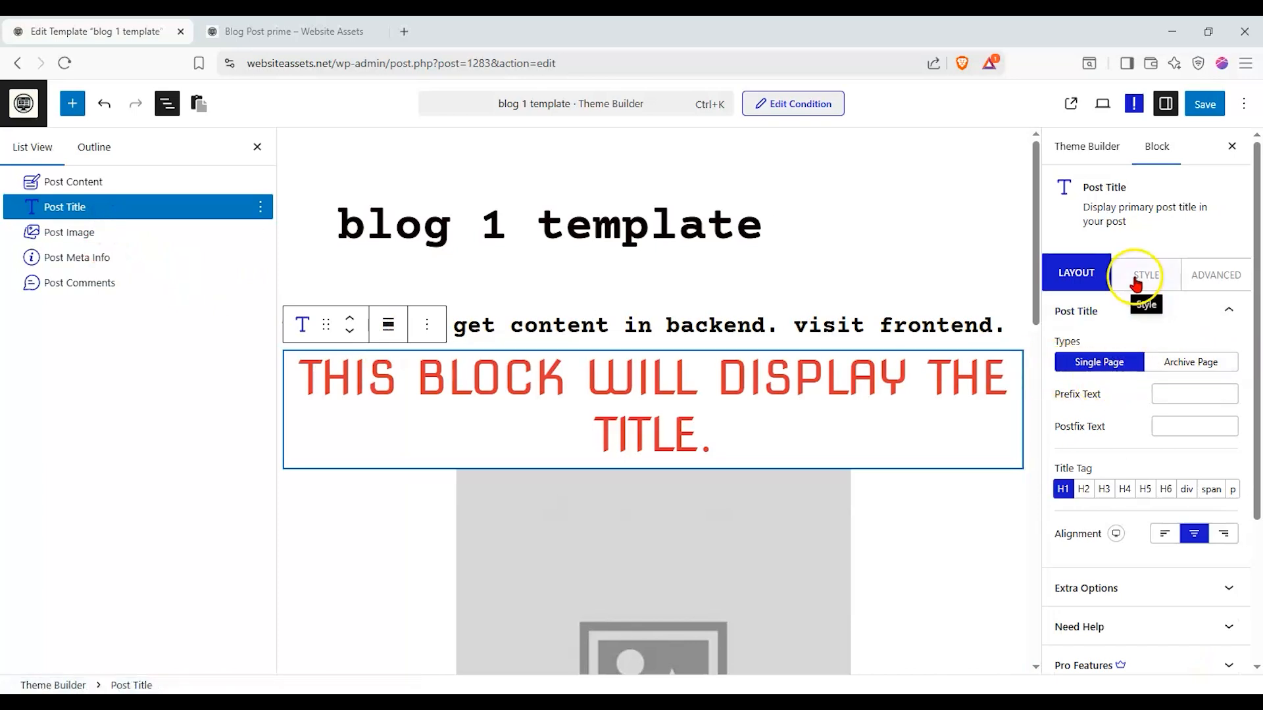
{"action": "left_click", "coordinate": [1104, 489]}
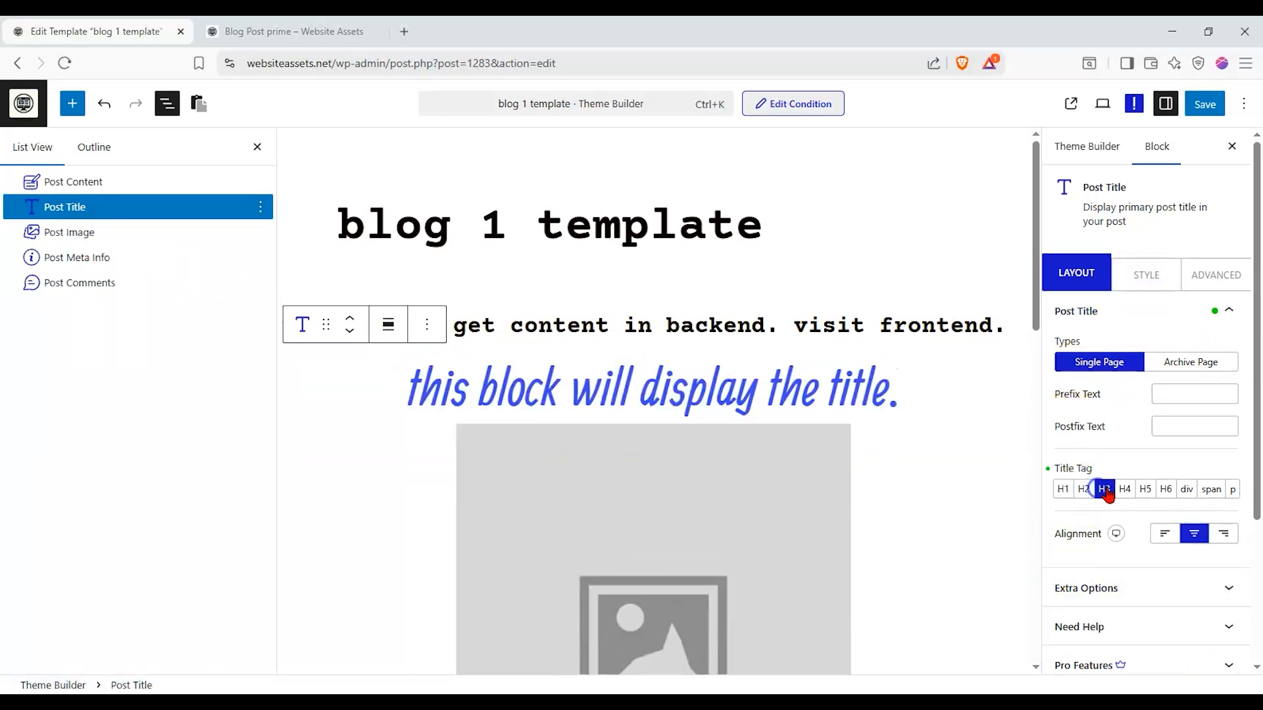
{"action": "left_click", "coordinate": [1205, 104]}
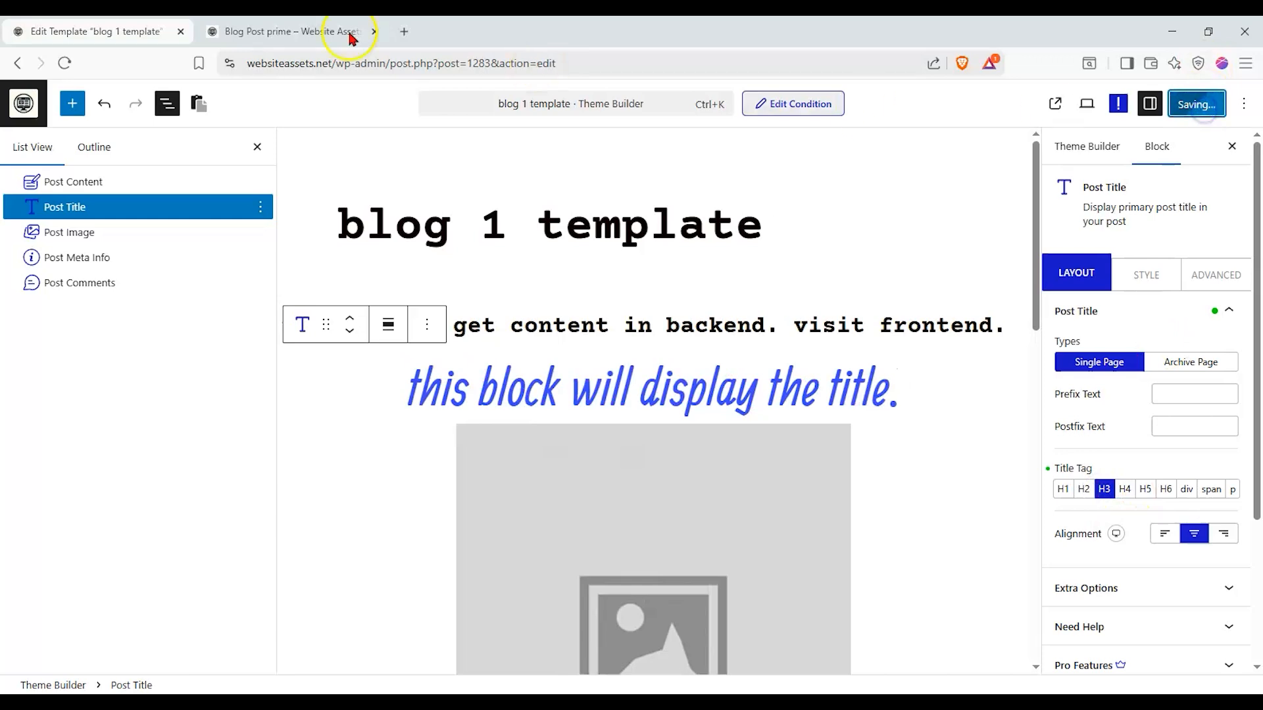
{"action": "left_click", "coordinate": [289, 31]}
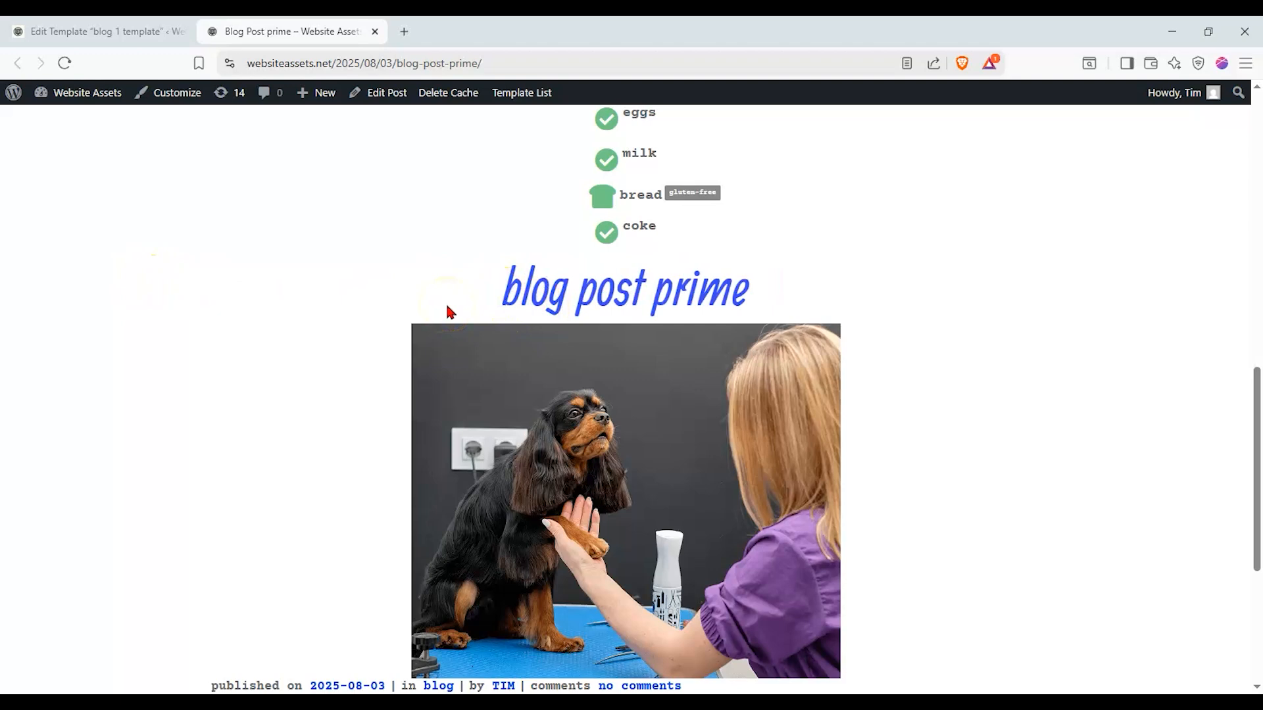
Step: Set the Post Title block's typography in the template to the Arial font family
{"action": "left_click", "coordinate": [86, 32]}
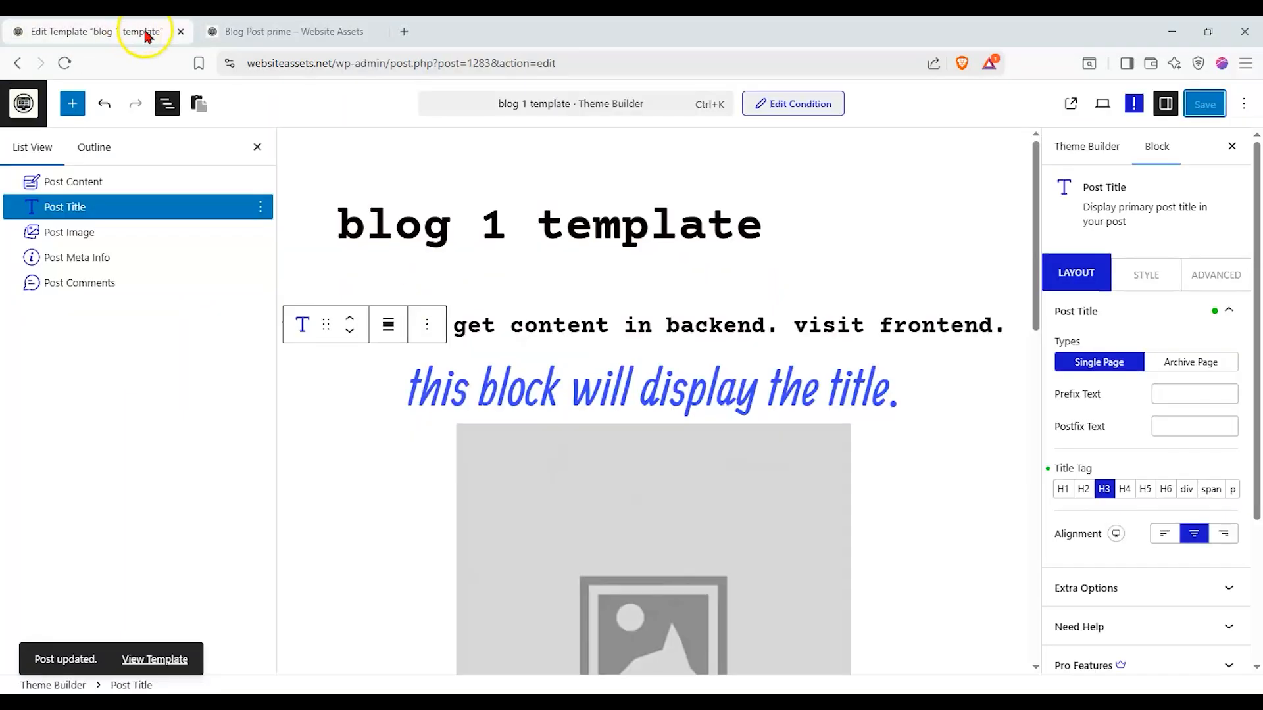
{"action": "left_click", "coordinate": [1146, 275]}
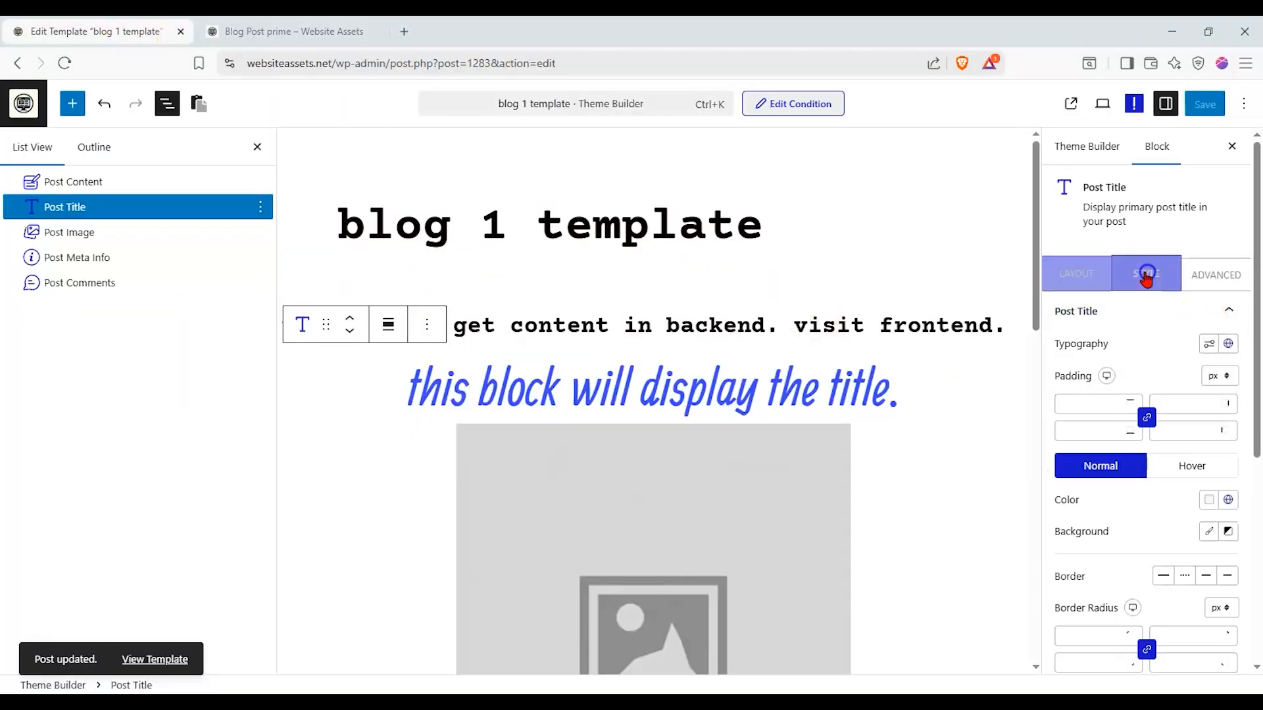
{"action": "left_click", "coordinate": [1206, 345]}
{"action": "left_click", "coordinate": [1088, 402]}
{"action": "left_click", "coordinate": [1082, 486]}
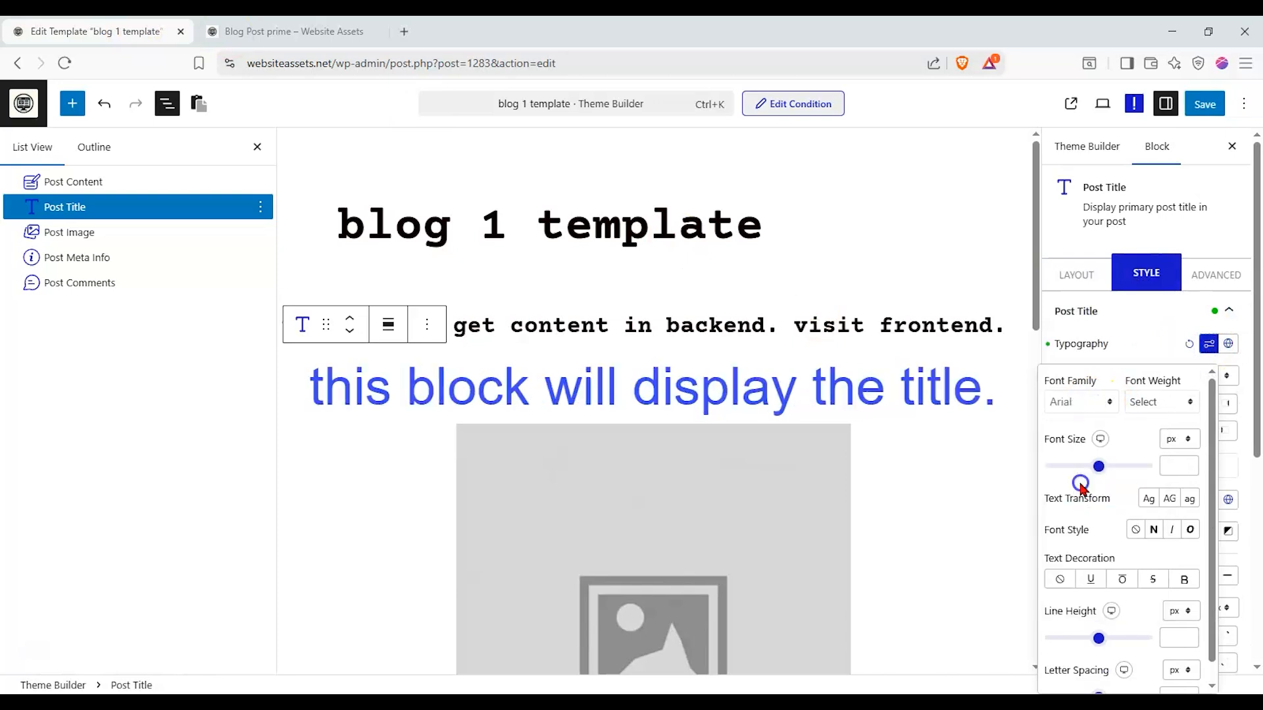
Step: Save the template, reload the live post and check the title's font there
{"action": "left_click", "coordinate": [1205, 104]}
{"action": "left_click", "coordinate": [289, 32]}
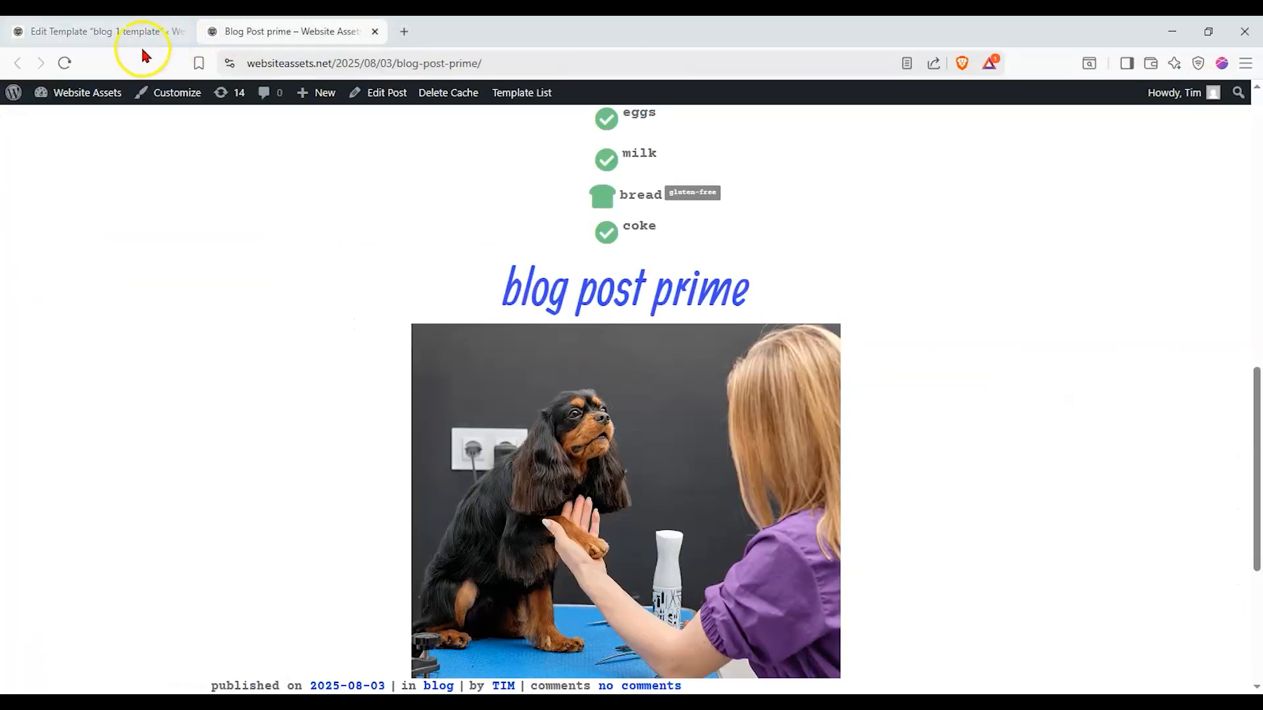
{"action": "left_click", "coordinate": [65, 62]}
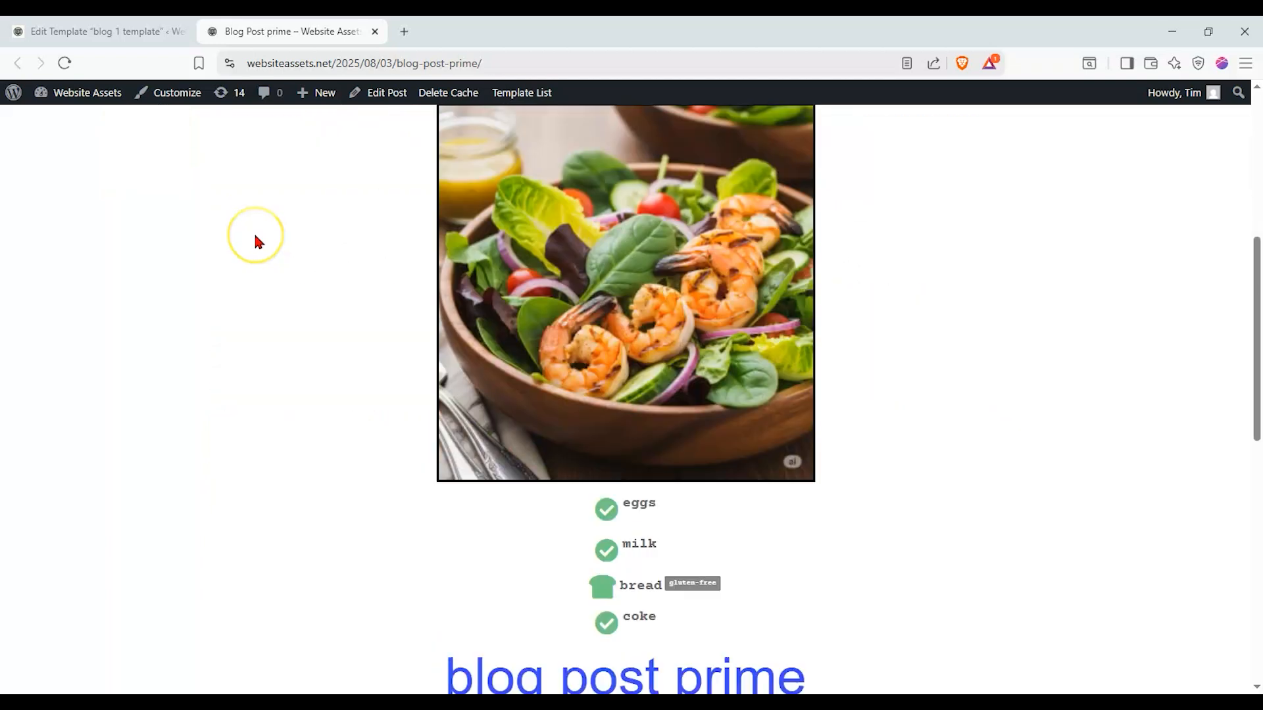
{"action": "scroll", "coordinate": [256, 242], "scroll_direction": "down", "scroll_amount": 6}
Step: Return to the template and move Comments below Post Reading Time in the Post Meta Info block's item order
{"action": "key", "text": "ctrl+shift+Tab"}
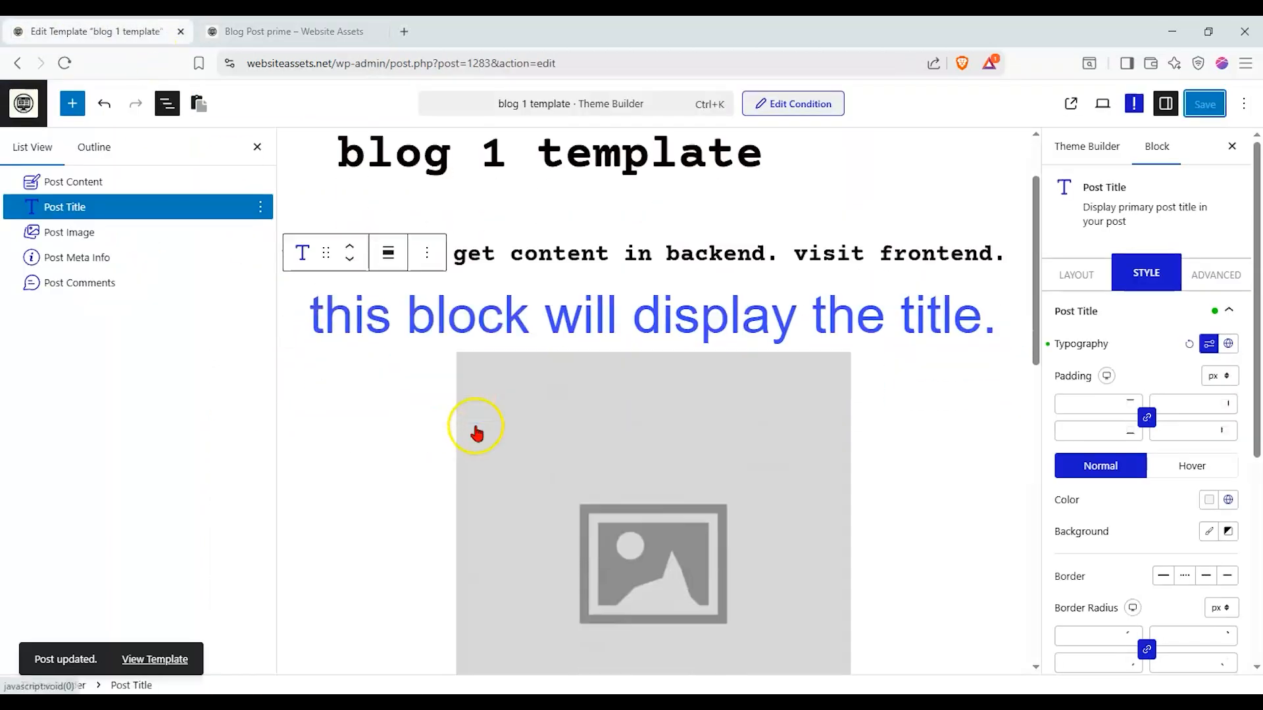
{"action": "scroll", "coordinate": [397, 496], "scroll_direction": "down", "scroll_amount": 5}
{"action": "left_click", "coordinate": [348, 511]}
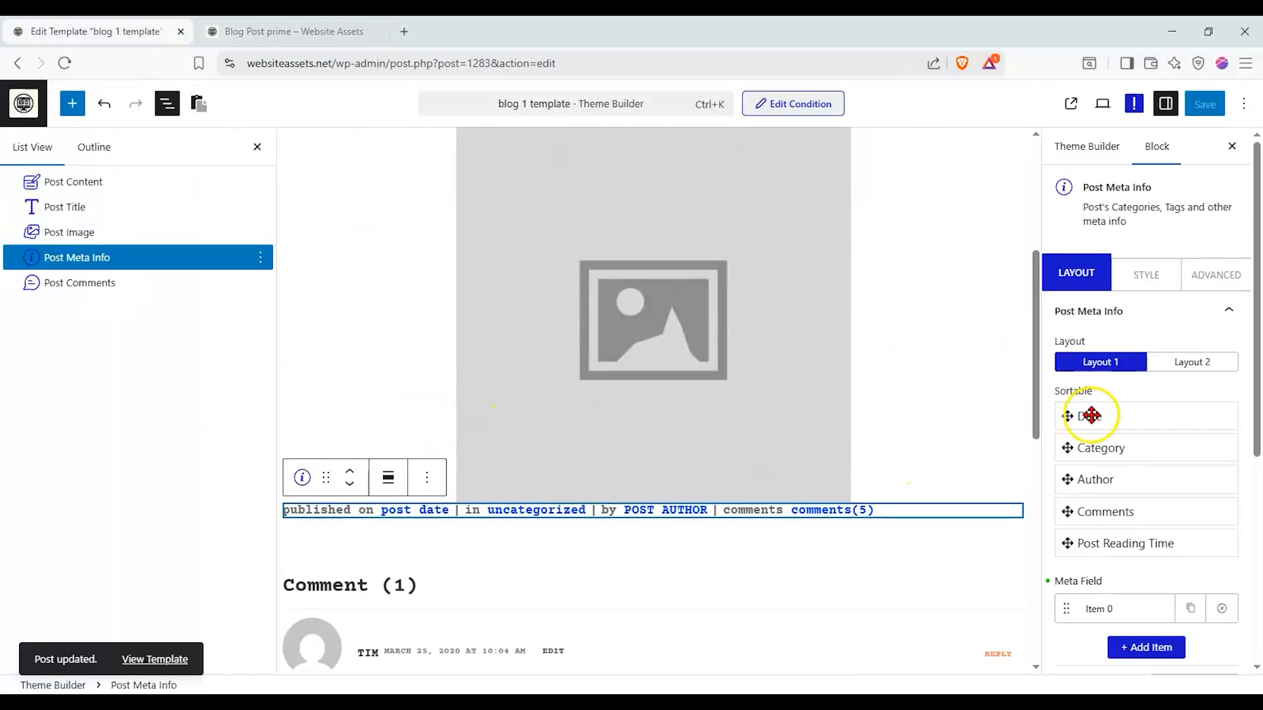
{"action": "left_click_drag", "start_coordinate": [1105, 525], "coordinate": [1120, 546]}
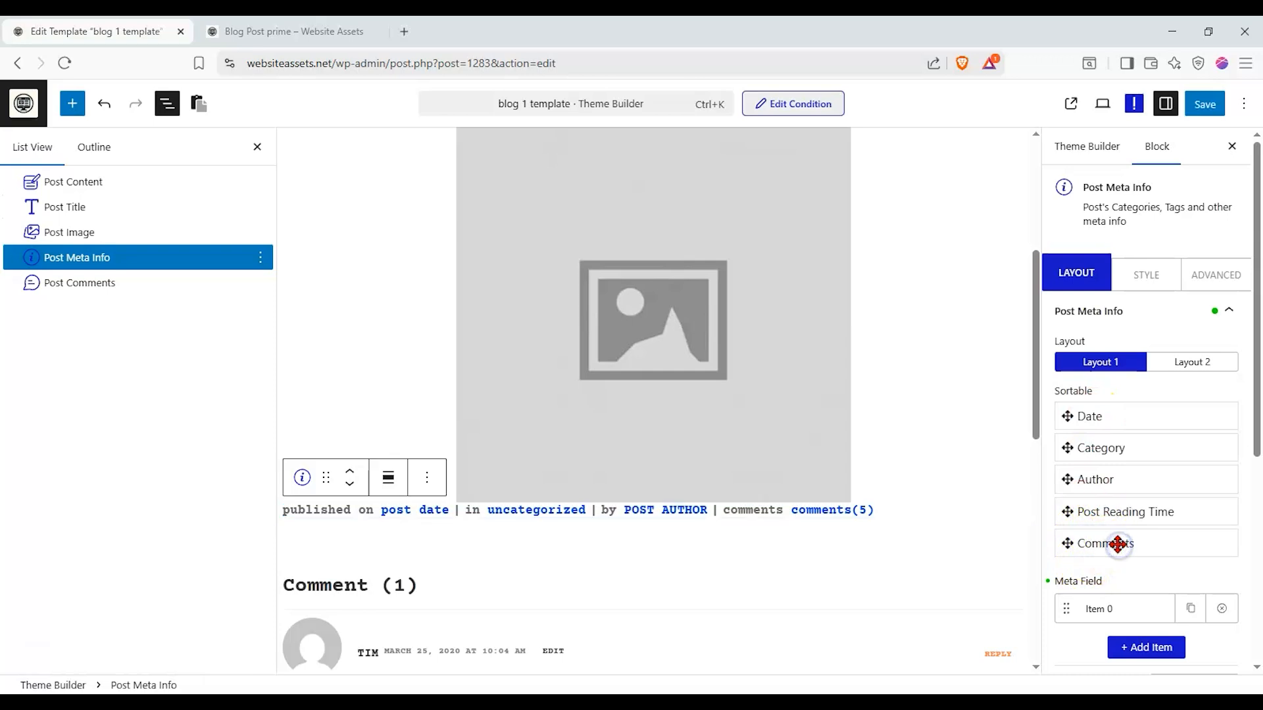
Step: Try Layout 2 on the Post Meta Info block and switch it back to Layout 1
{"action": "left_click", "coordinate": [1177, 365]}
{"action": "left_click", "coordinate": [1110, 360]}
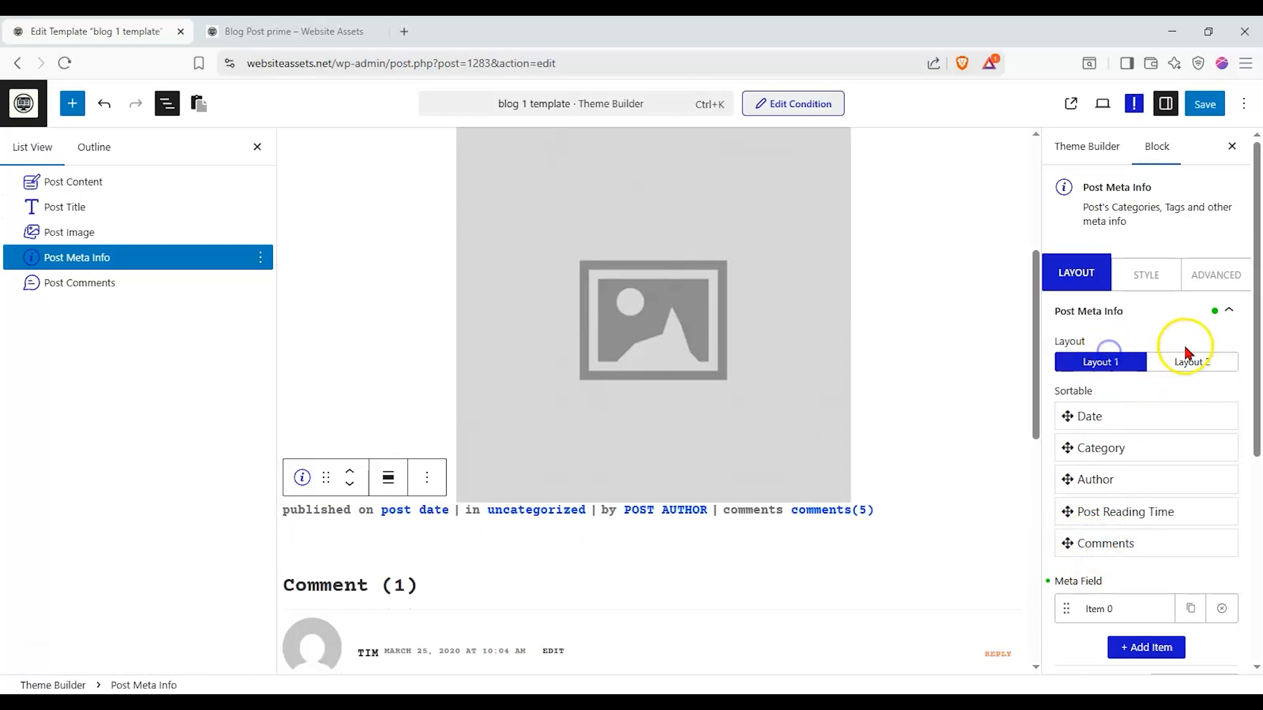
{"action": "left_click", "coordinate": [1156, 361]}
{"action": "left_click", "coordinate": [1112, 361]}
Step: Try the label "Message" on the Post Meta Info block's meta field item, clear the item and collapse it
{"action": "scroll", "coordinate": [1098, 474], "scroll_direction": "down", "scroll_amount": 1}
{"action": "left_click", "coordinate": [1100, 528]}
{"action": "scroll", "coordinate": [1100, 529], "scroll_direction": "down", "scroll_amount": 3}
{"action": "left_click", "coordinate": [1184, 405]}
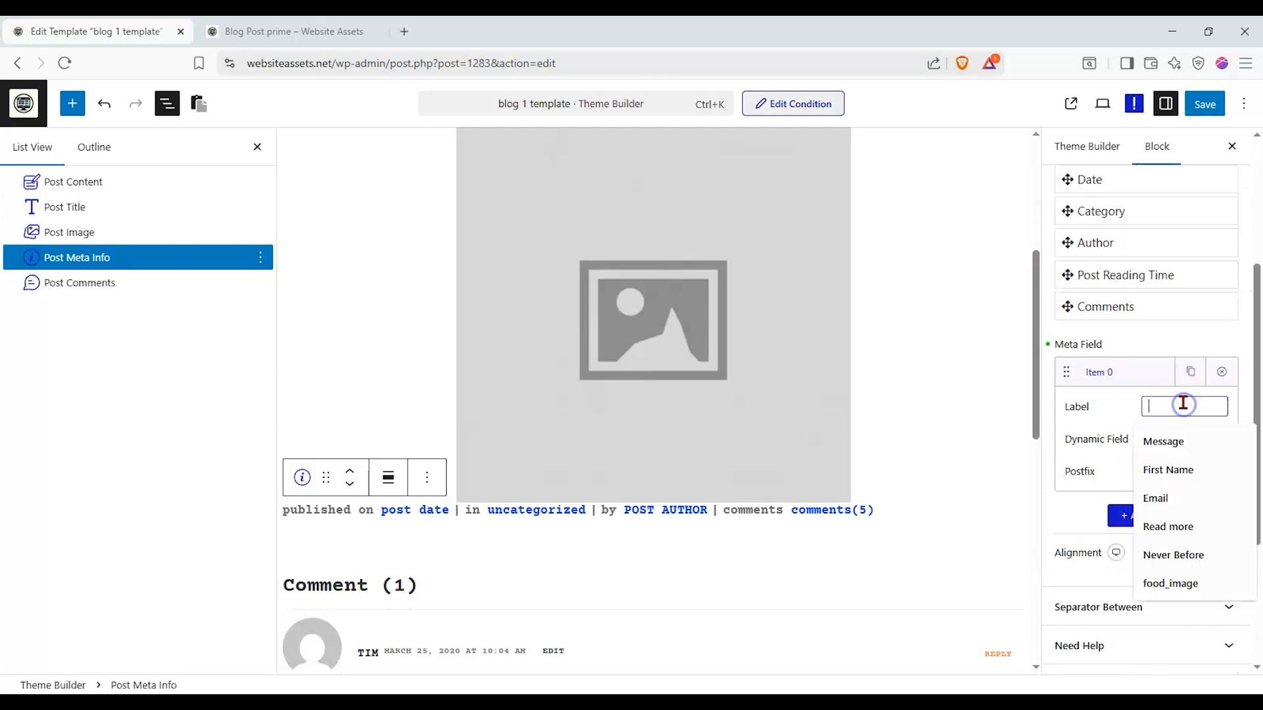
{"action": "left_click", "coordinate": [1170, 440]}
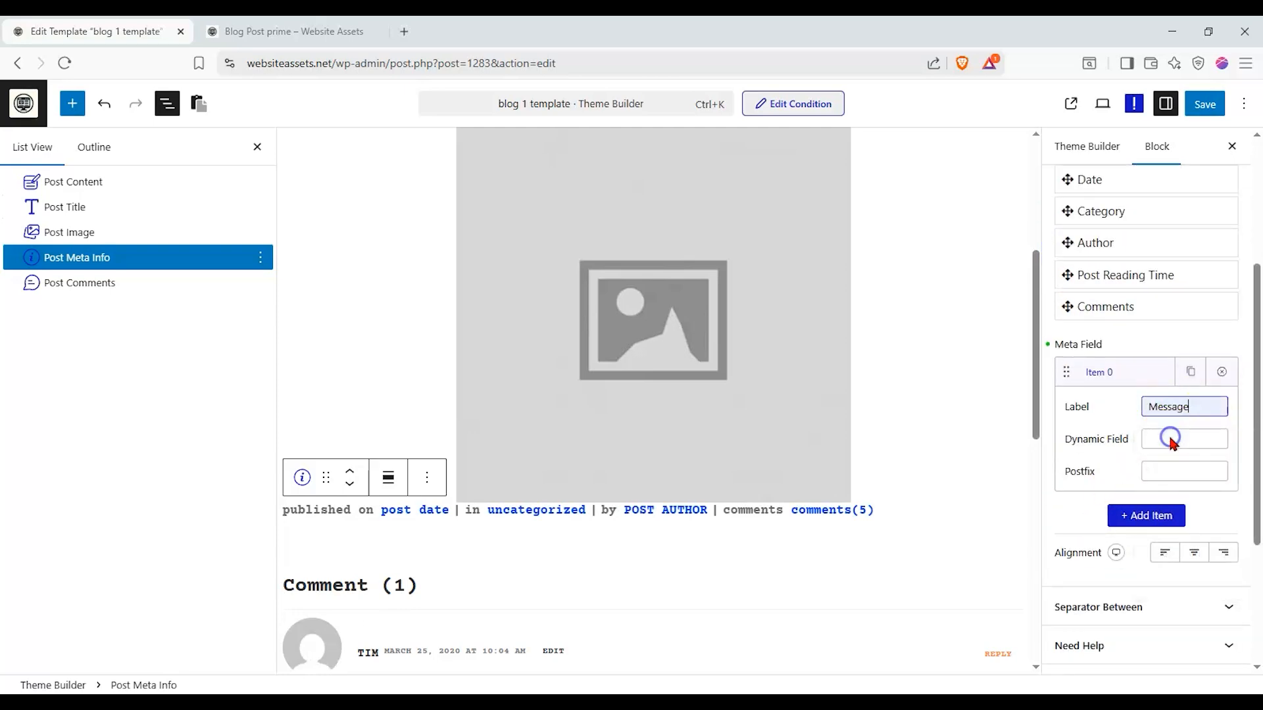
{"action": "left_click", "coordinate": [1165, 437]}
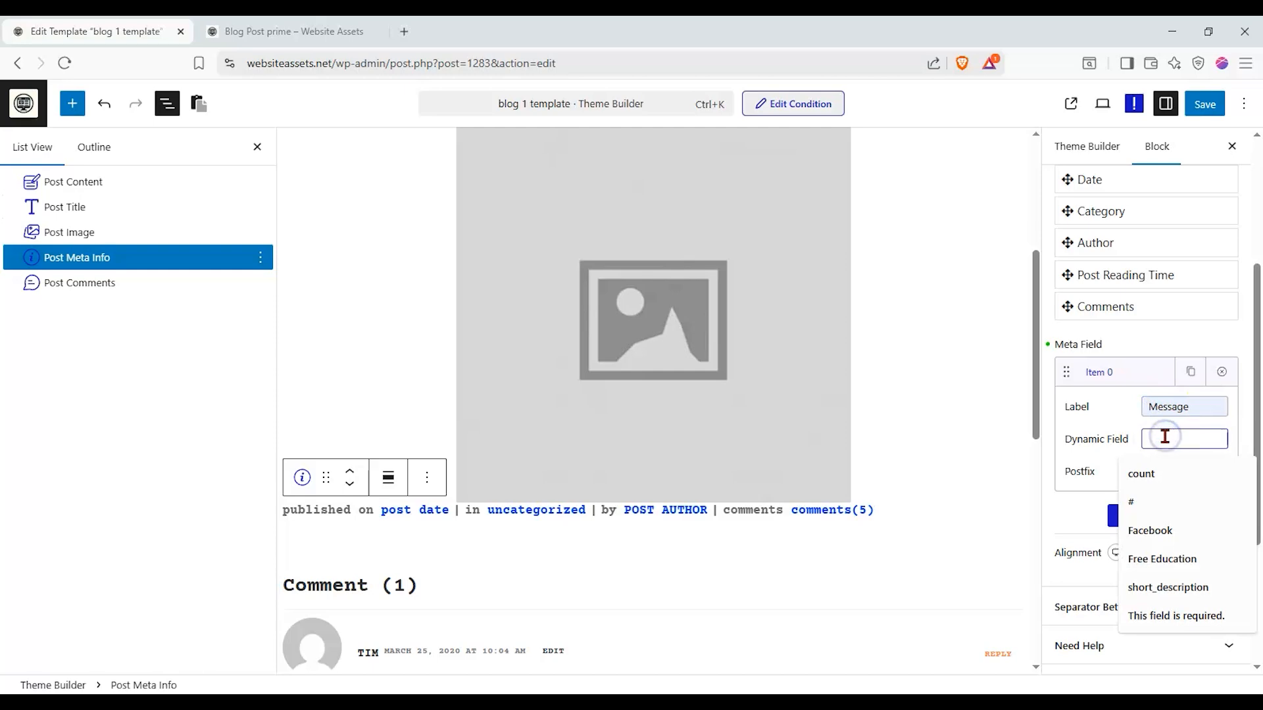
{"action": "left_click", "coordinate": [1223, 373]}
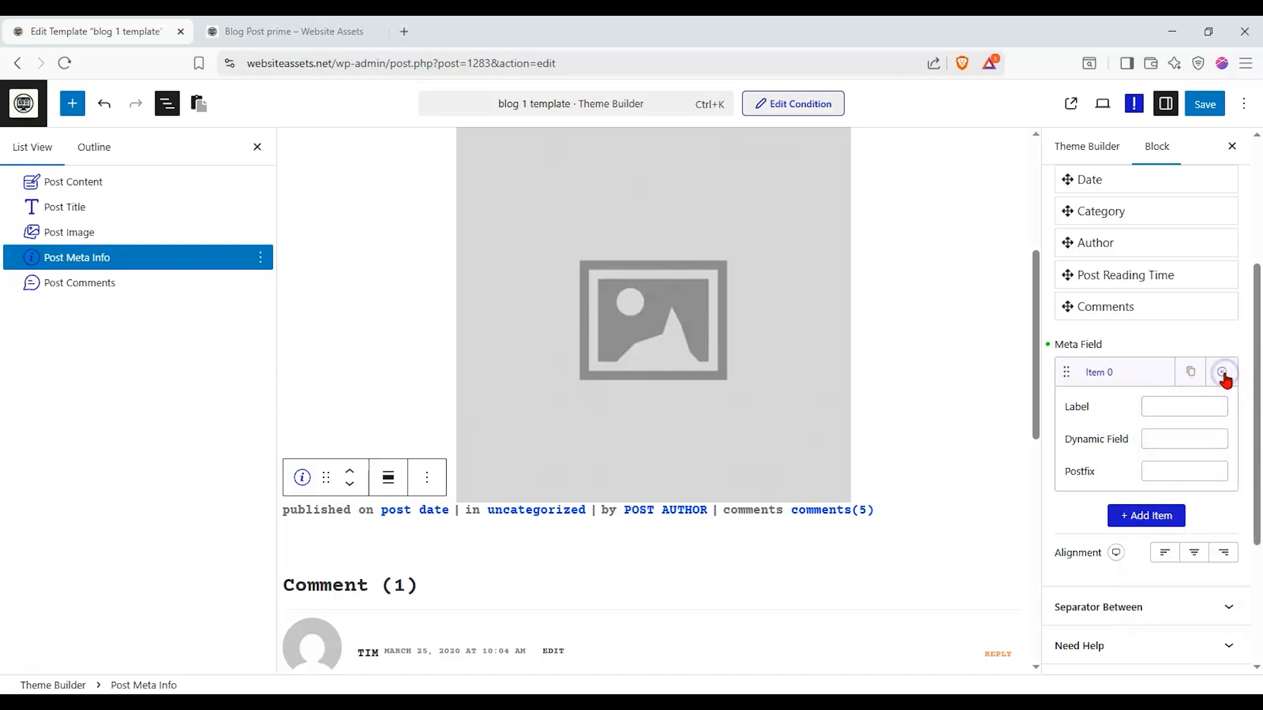
{"action": "left_click", "coordinate": [1135, 380]}
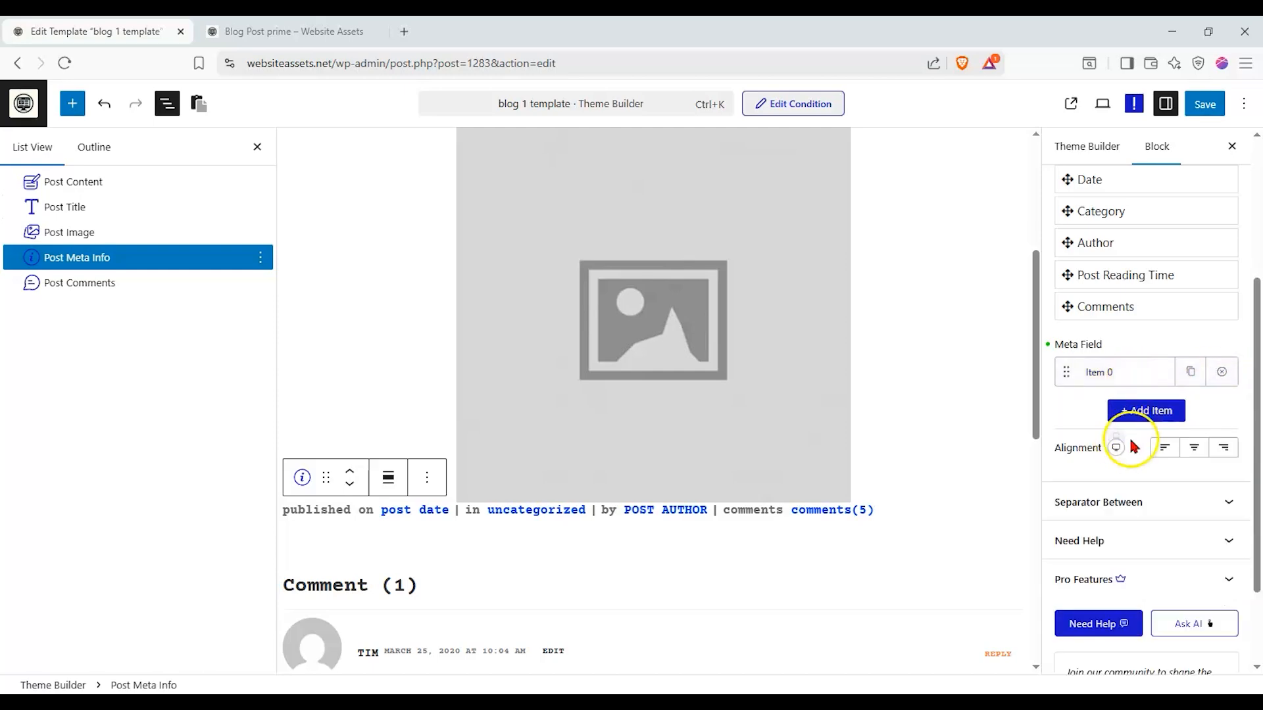
Step: Center the Post Meta Info block and reorder its items to Comments, Category, Date, Post Reading Time, Author
{"action": "left_click", "coordinate": [1196, 448]}
{"action": "scroll", "coordinate": [1182, 418], "scroll_direction": "up", "scroll_amount": 1}
{"action": "left_click_drag", "start_coordinate": [1122, 369], "coordinate": [1117, 258]}
{"action": "left_click_drag", "start_coordinate": [1108, 388], "coordinate": [1112, 257]}
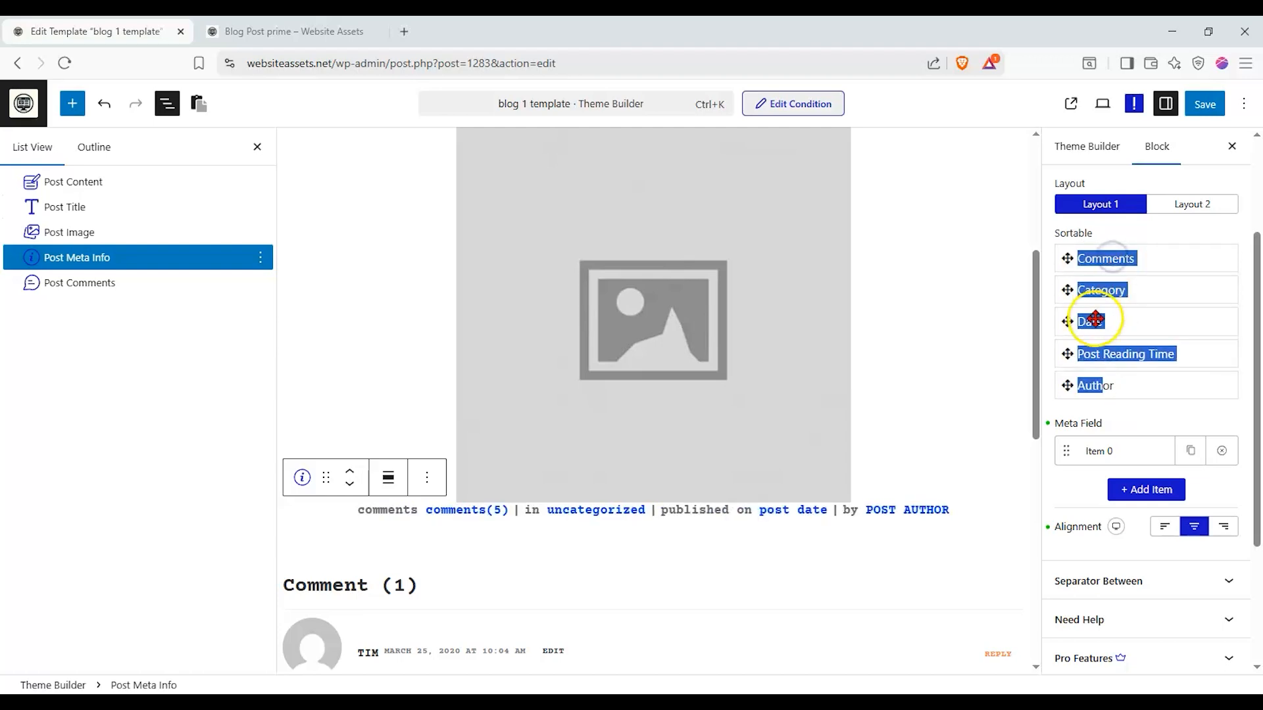
Step: Set the meta info separator to "--" at size 35 with the coral red Nexter global color
{"action": "scroll", "coordinate": [1178, 395], "scroll_direction": "down", "scroll_amount": 2}
{"action": "left_click", "coordinate": [1193, 500]}
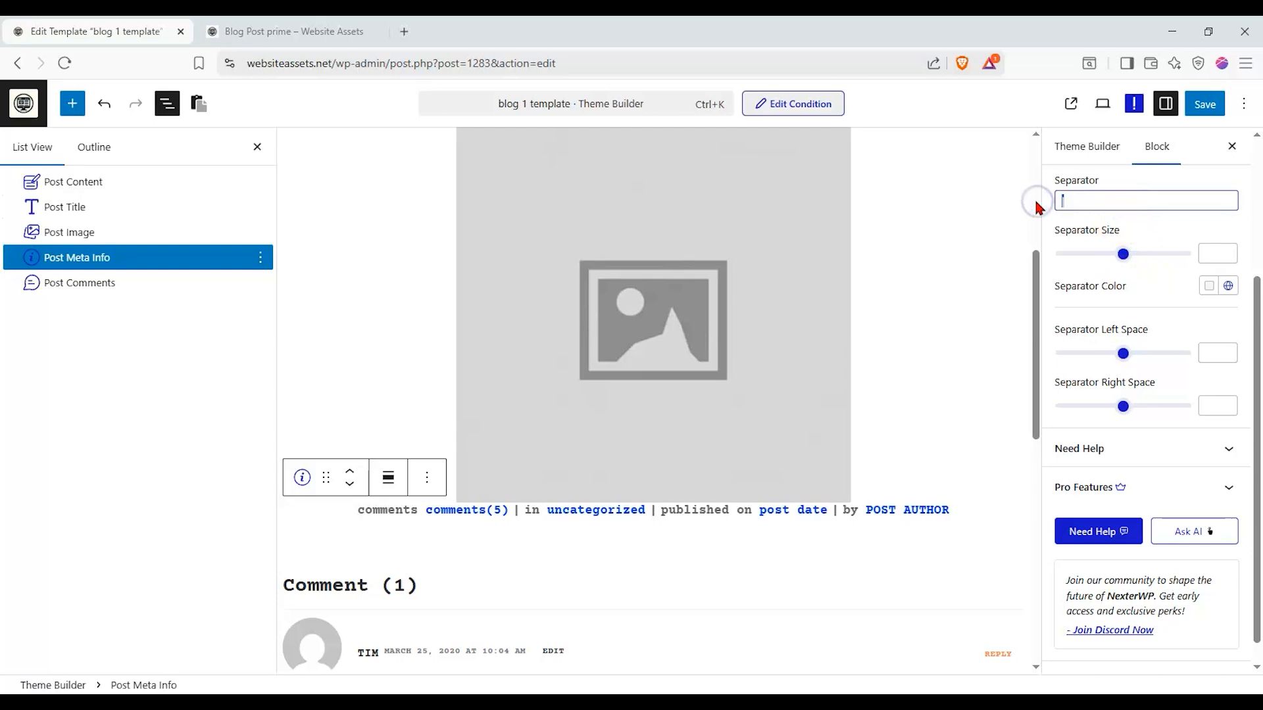
{"action": "type", "text": "--"}
{"action": "left_click_drag", "start_coordinate": [1123, 255], "coordinate": [1149, 256]}
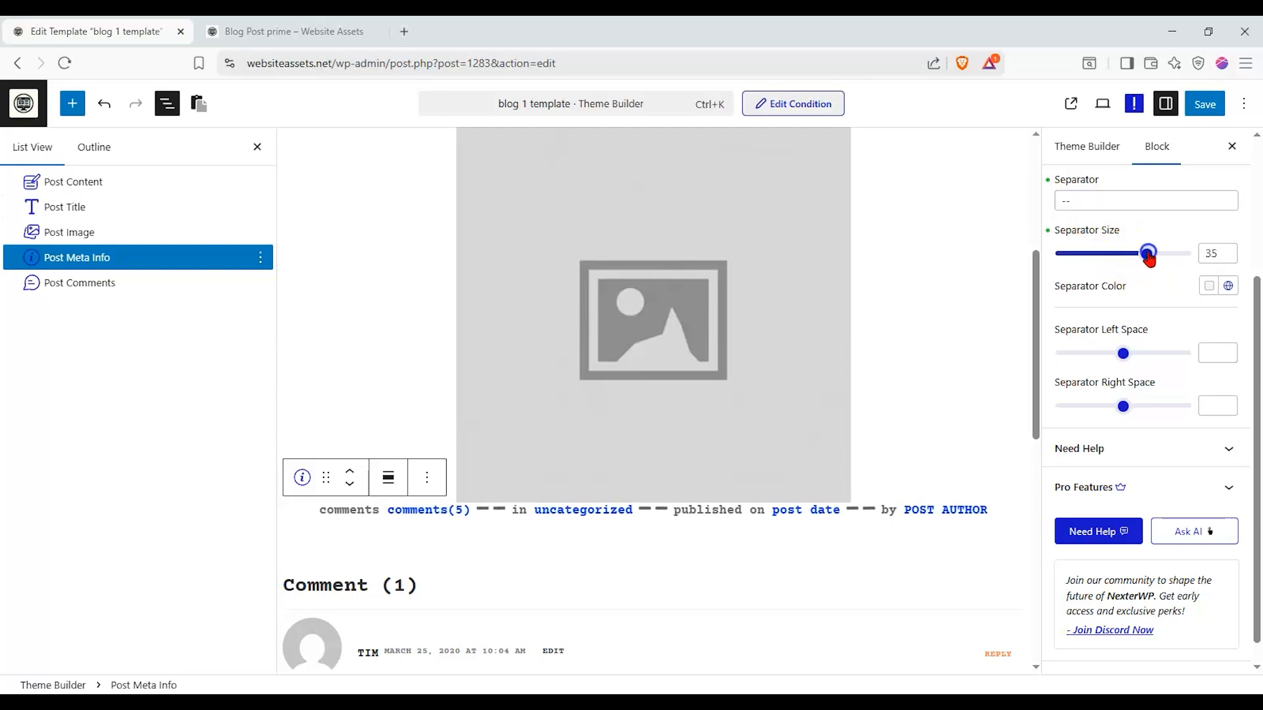
{"action": "left_click", "coordinate": [1222, 287]}
{"action": "left_click", "coordinate": [1138, 435]}
{"action": "scroll", "coordinate": [1175, 264], "scroll_direction": "up", "scroll_amount": 3}
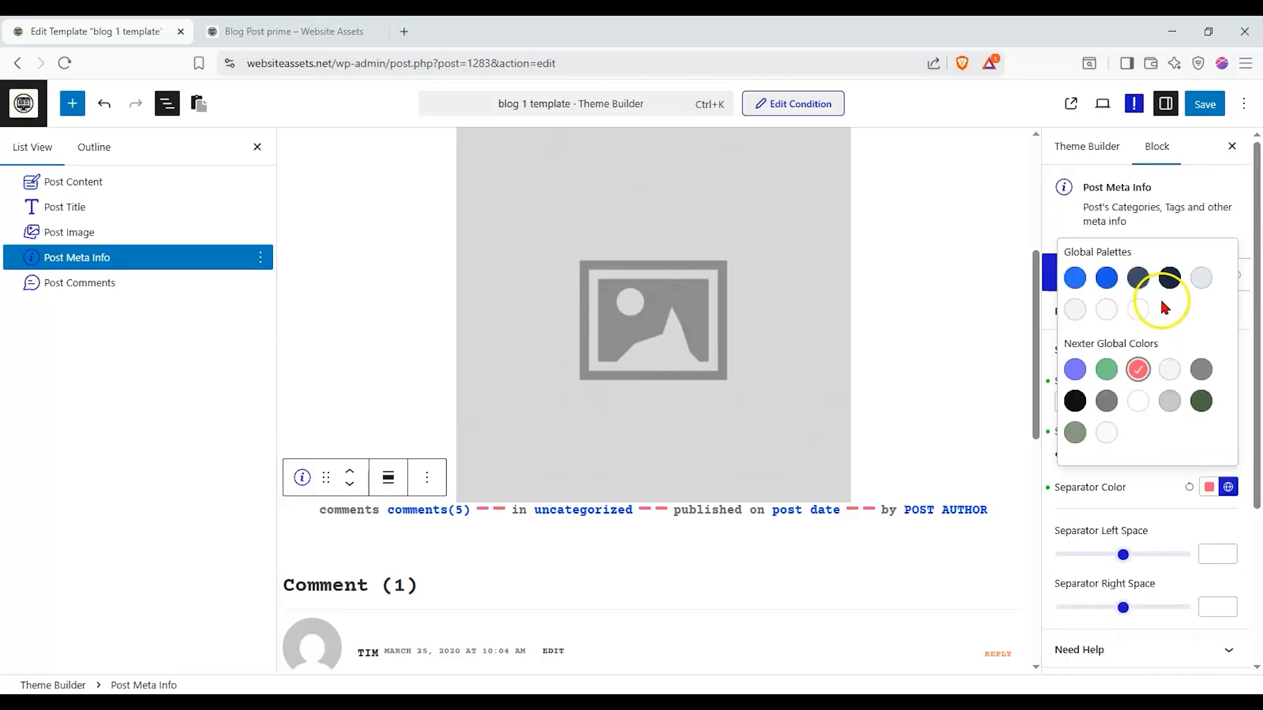
{"action": "left_click", "coordinate": [1192, 211]}
Step: Open the font family choices for the Post Meta Info block's meta typography
{"action": "left_click", "coordinate": [1146, 275]}
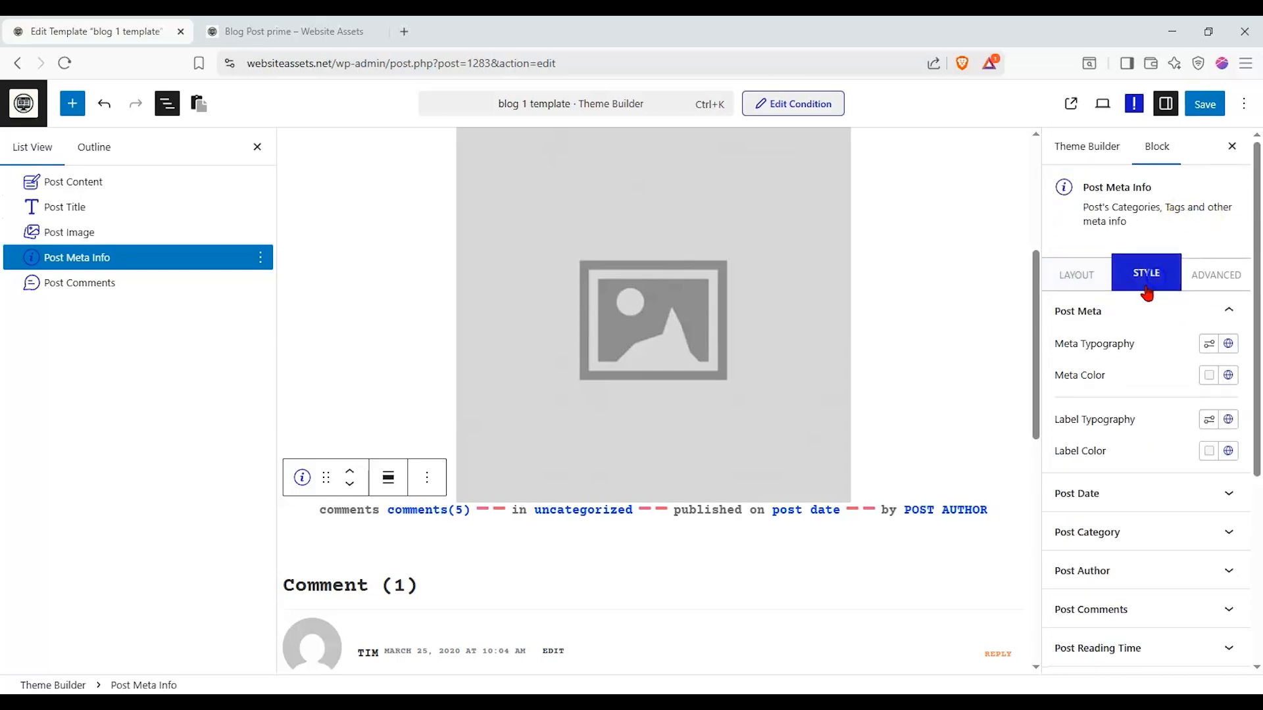
{"action": "left_click", "coordinate": [1209, 347]}
{"action": "left_click", "coordinate": [1099, 402]}
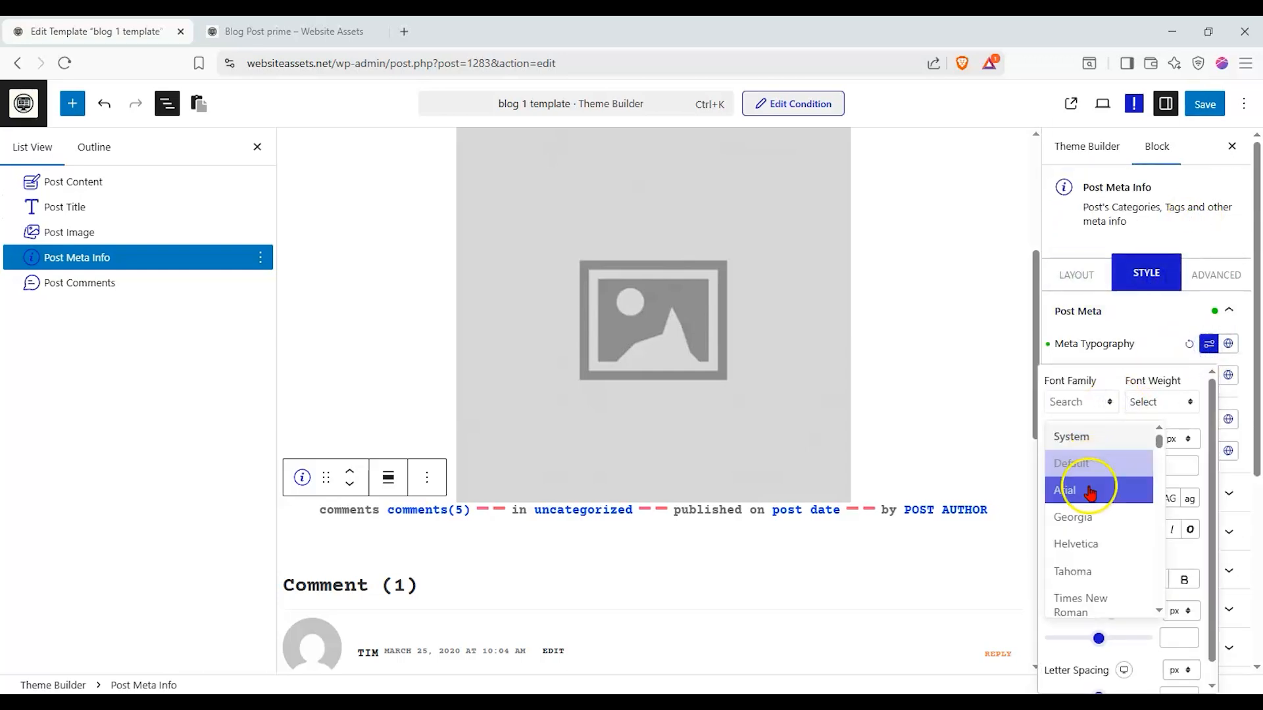
Step: Set the Post Meta Info block's meta font family to Arial and its meta color to dark green (#457621)
{"action": "left_click", "coordinate": [1090, 492]}
{"action": "left_click", "coordinate": [1186, 364]}
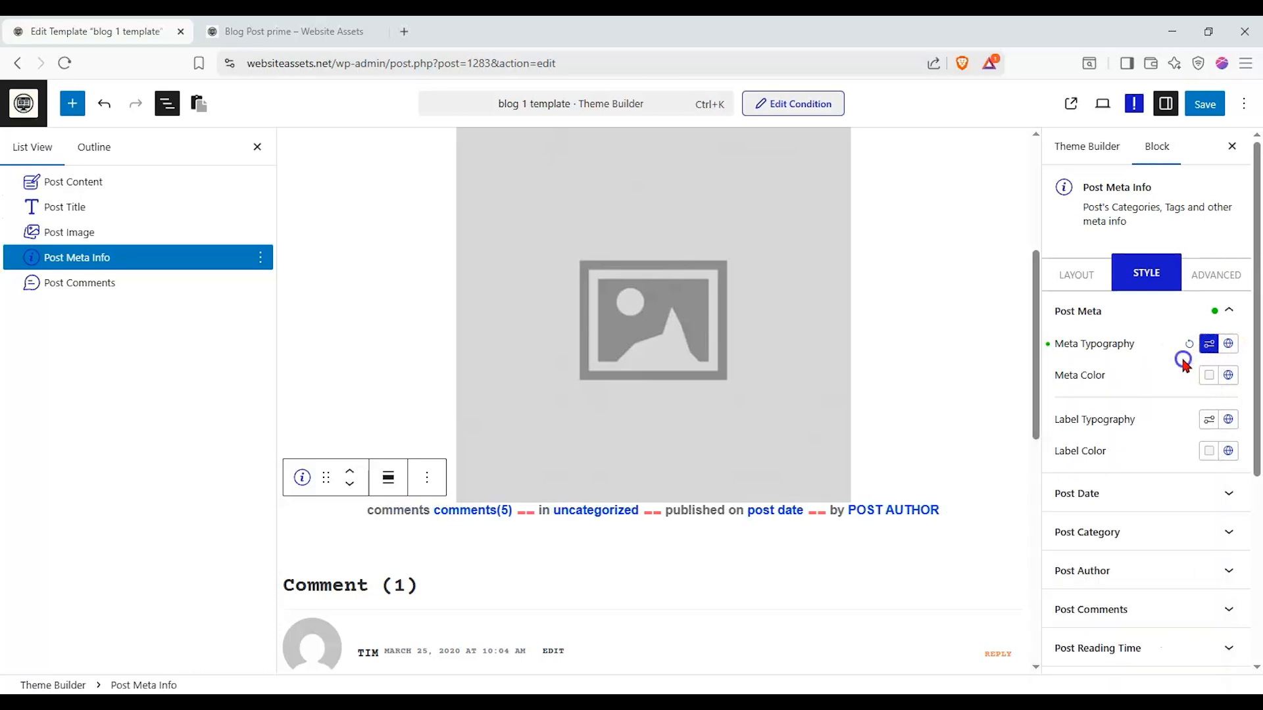
{"action": "left_click", "coordinate": [1210, 377]}
{"action": "left_click", "coordinate": [1182, 481]}
{"action": "left_click", "coordinate": [1081, 592]}
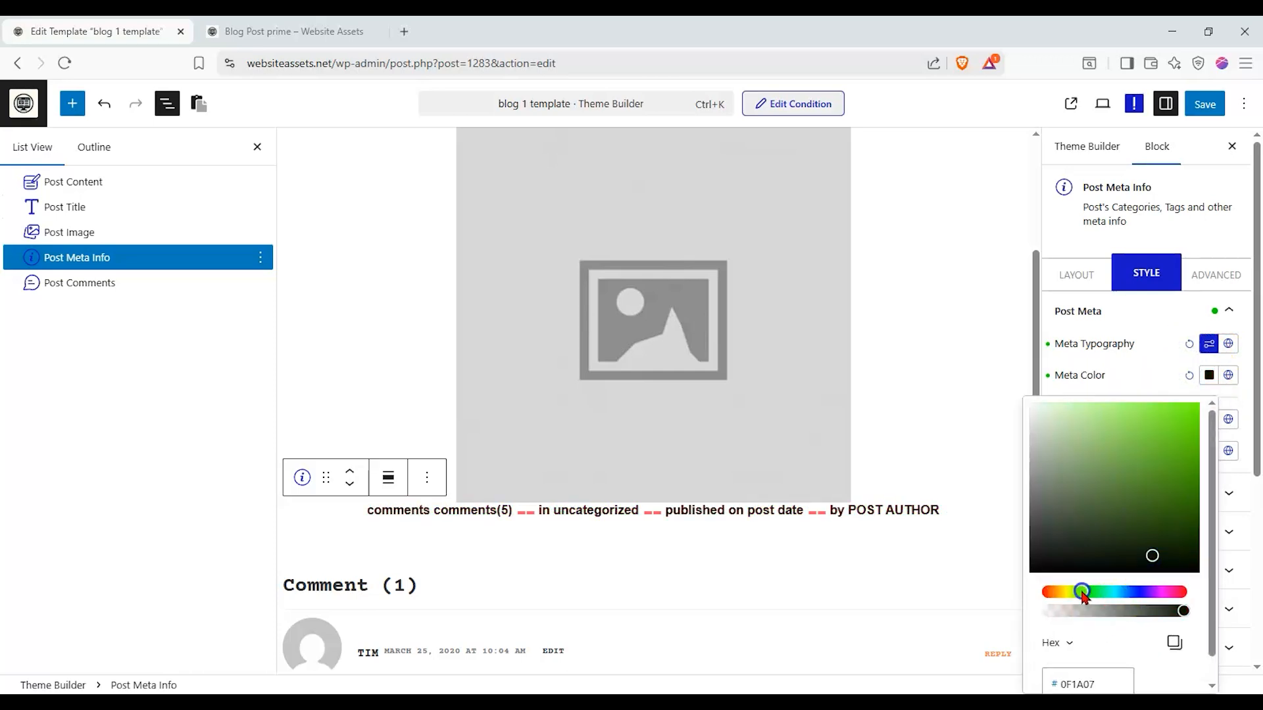
{"action": "left_click", "coordinate": [1151, 407]}
{"action": "left_click_drag", "start_coordinate": [1151, 406], "coordinate": [1152, 494]}
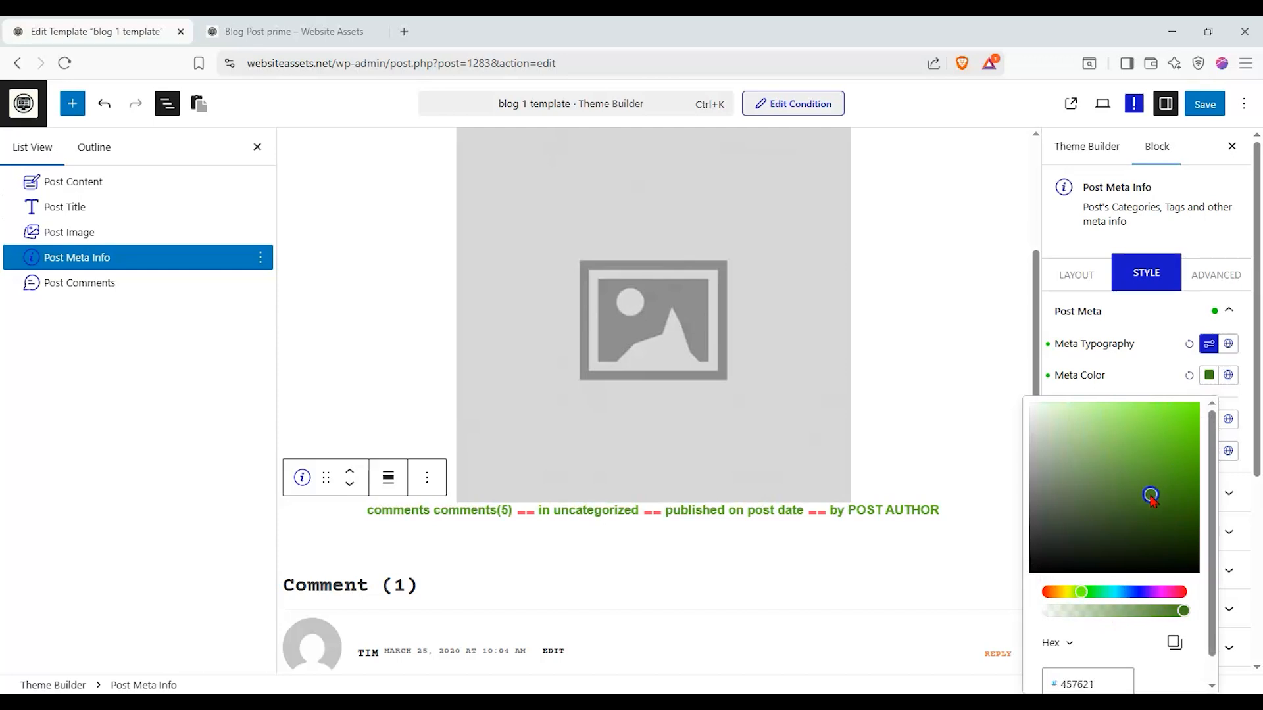
{"action": "left_click", "coordinate": [1093, 363]}
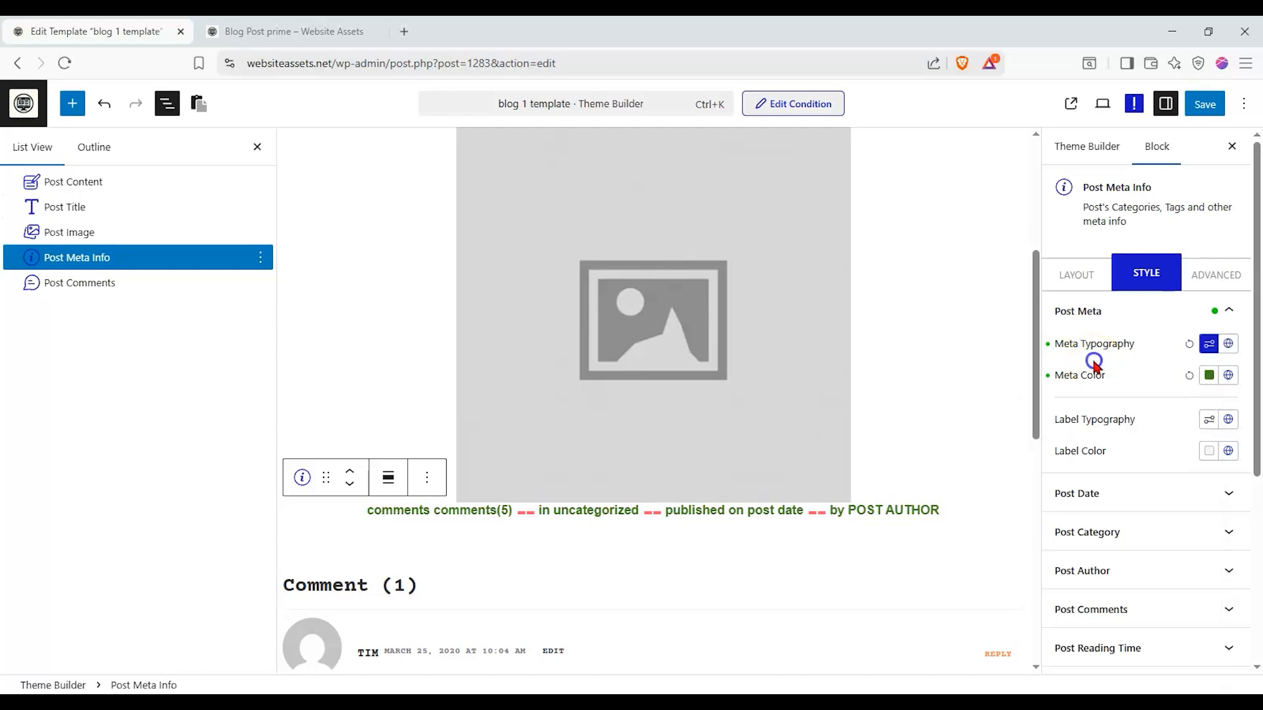
Step: Set the label typography's font family to Arial for the Post Meta Info block
{"action": "left_click", "coordinate": [1209, 421]}
{"action": "left_click", "coordinate": [1078, 118]}
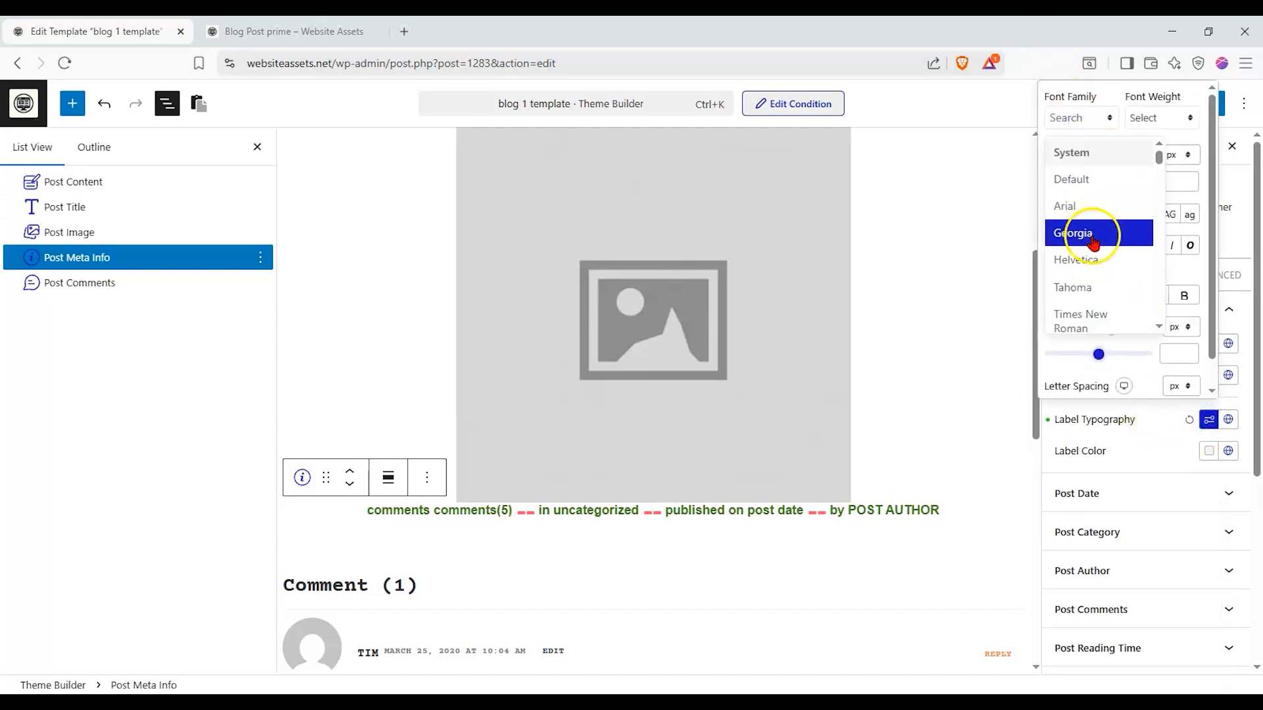
{"action": "left_click", "coordinate": [1095, 209]}
{"action": "left_click", "coordinate": [1113, 123]}
{"action": "left_click", "coordinate": [1106, 115]}
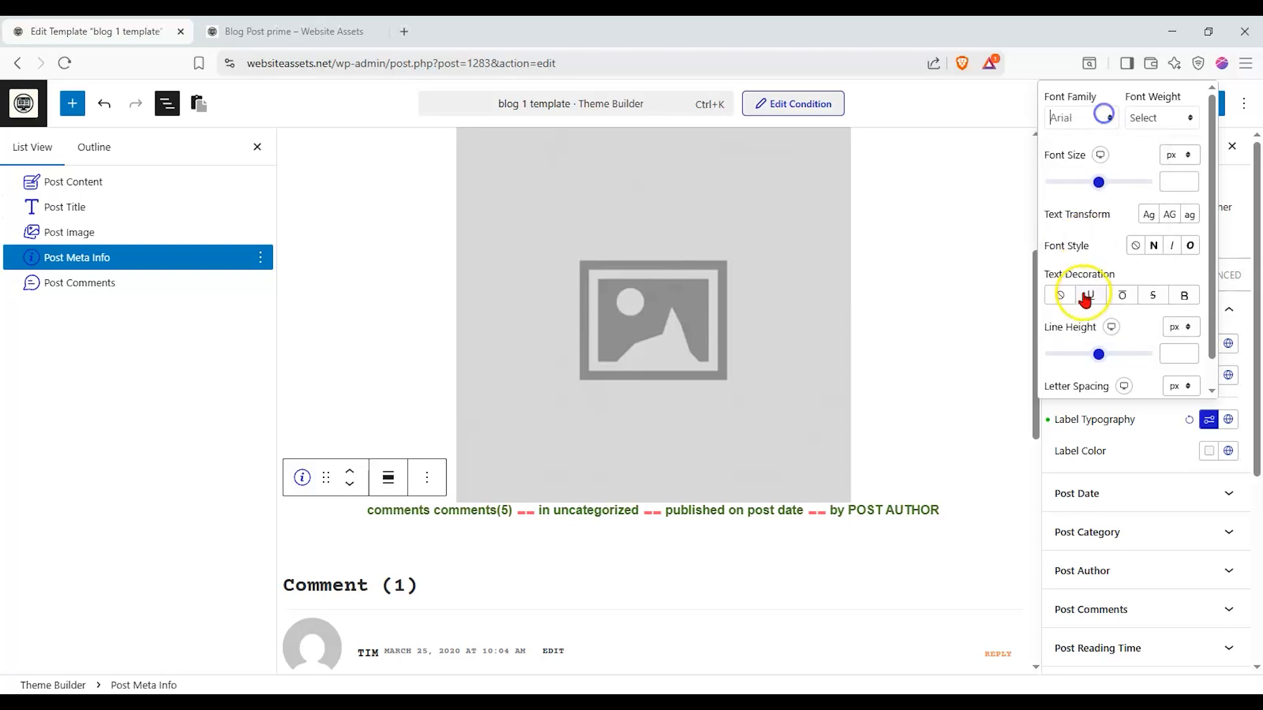
{"action": "left_click", "coordinate": [1093, 127]}
{"action": "left_click", "coordinate": [1102, 105]}
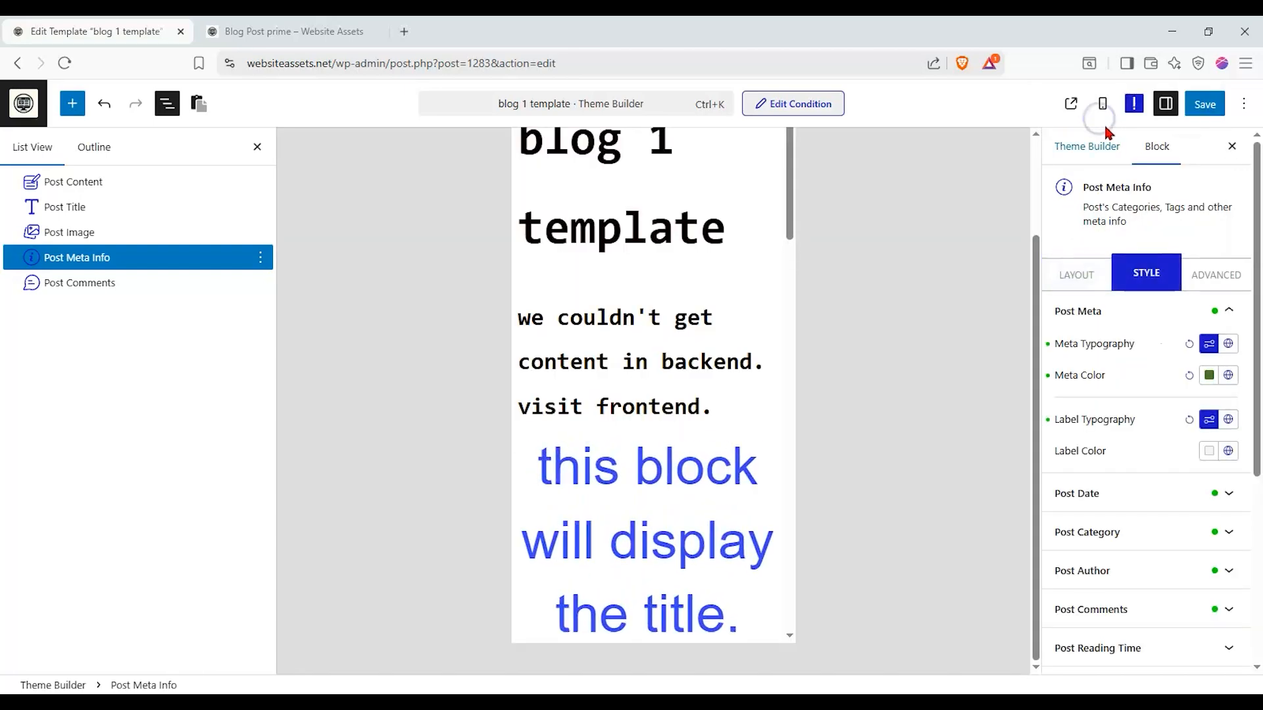
{"action": "left_click", "coordinate": [1112, 113]}
{"action": "left_click", "coordinate": [1042, 156]}
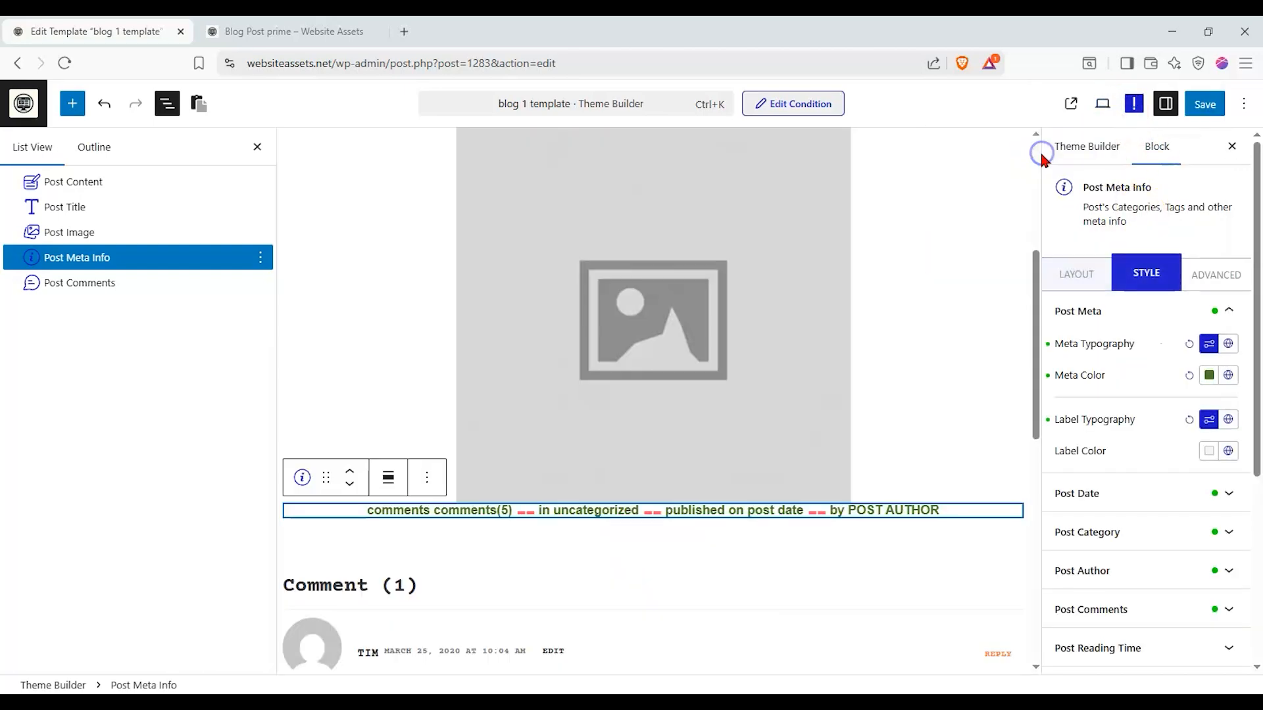
Step: Set the label typography's font family to Times New Roman for the Post Meta Info block
{"action": "left_click", "coordinate": [1216, 425]}
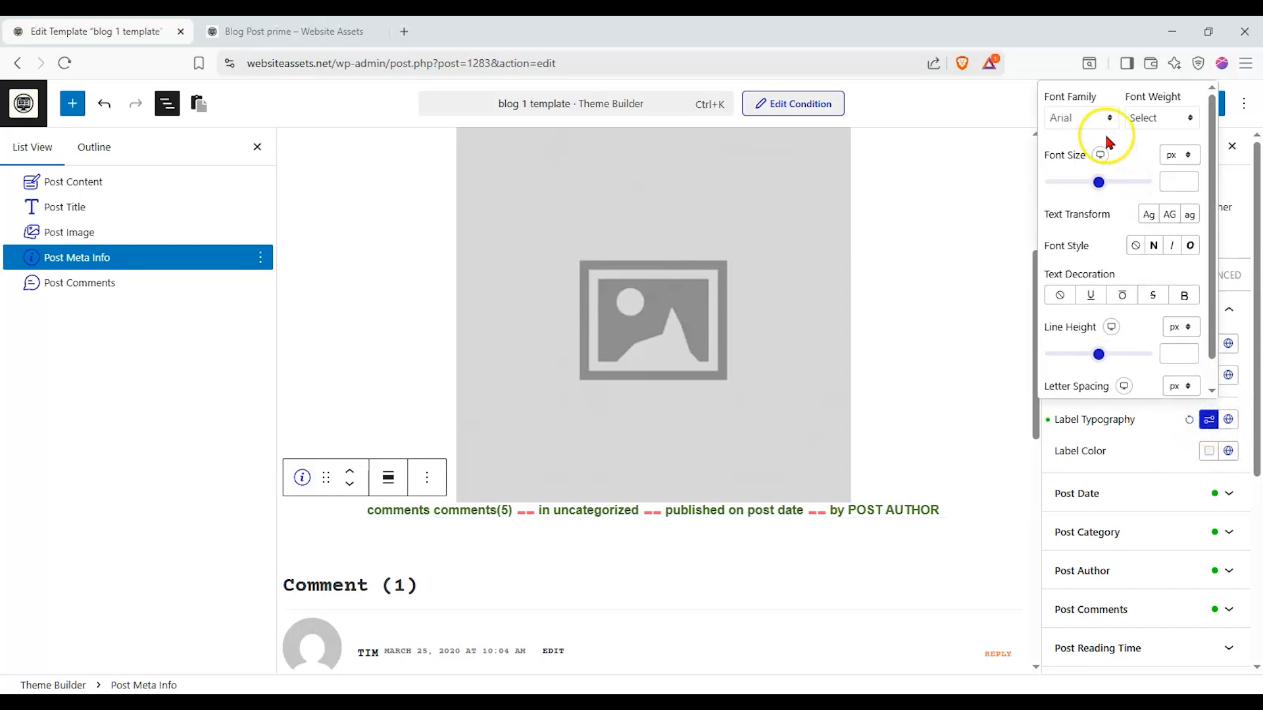
{"action": "left_click", "coordinate": [1105, 120]}
{"action": "left_click", "coordinate": [1098, 320]}
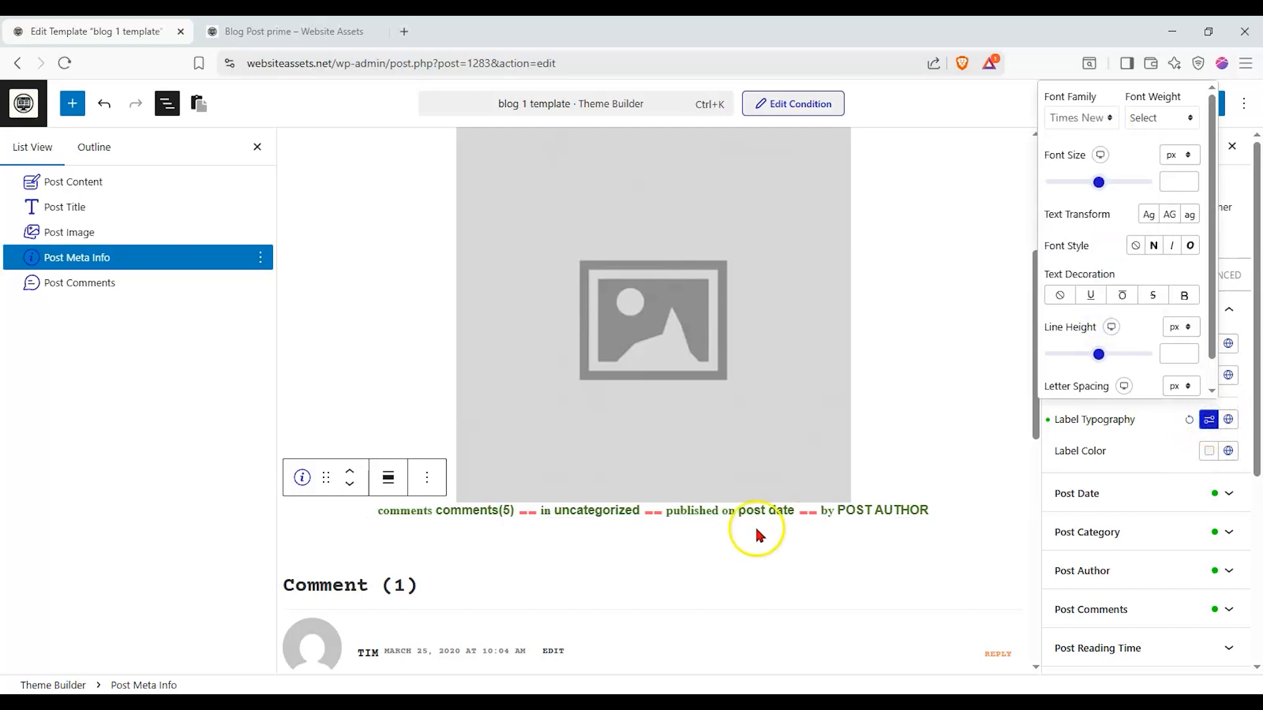
{"action": "left_click", "coordinate": [1150, 437]}
Step: Hide the post date in the Post Meta Info block
{"action": "scroll", "coordinate": [1162, 491], "scroll_direction": "down", "scroll_amount": 2}
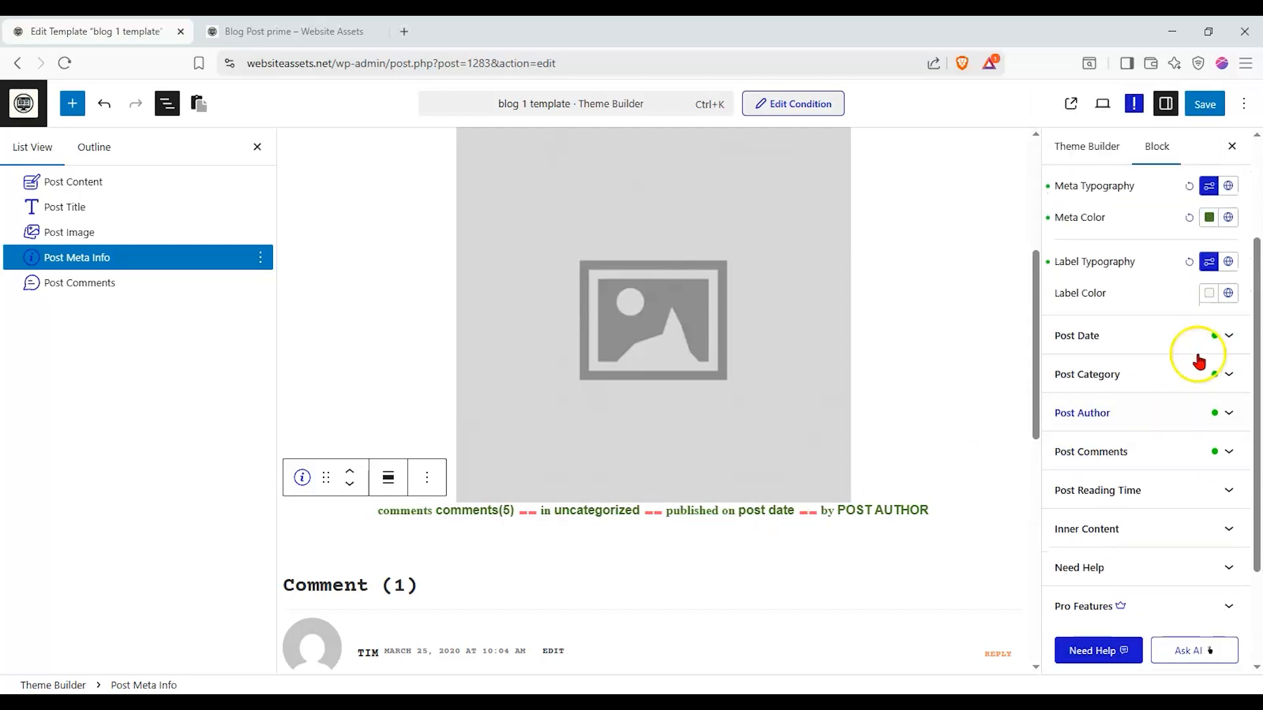
{"action": "left_click", "coordinate": [1201, 333]}
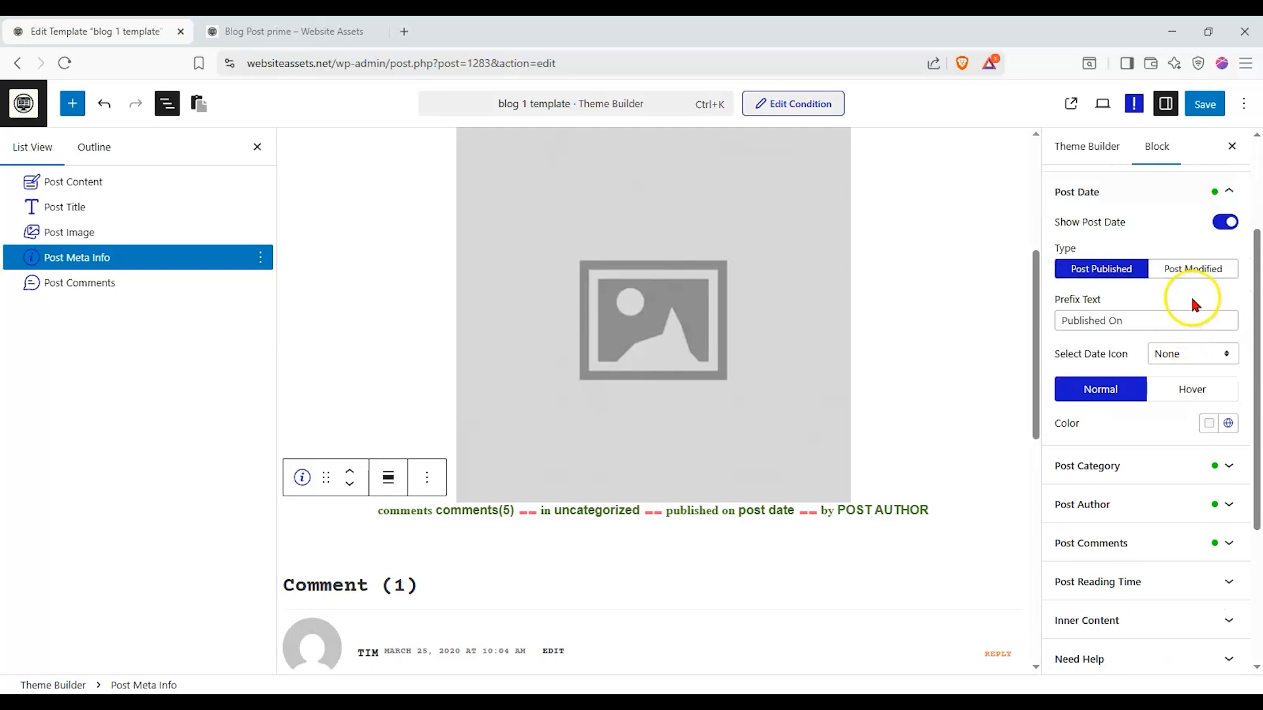
{"action": "left_click", "coordinate": [1224, 223]}
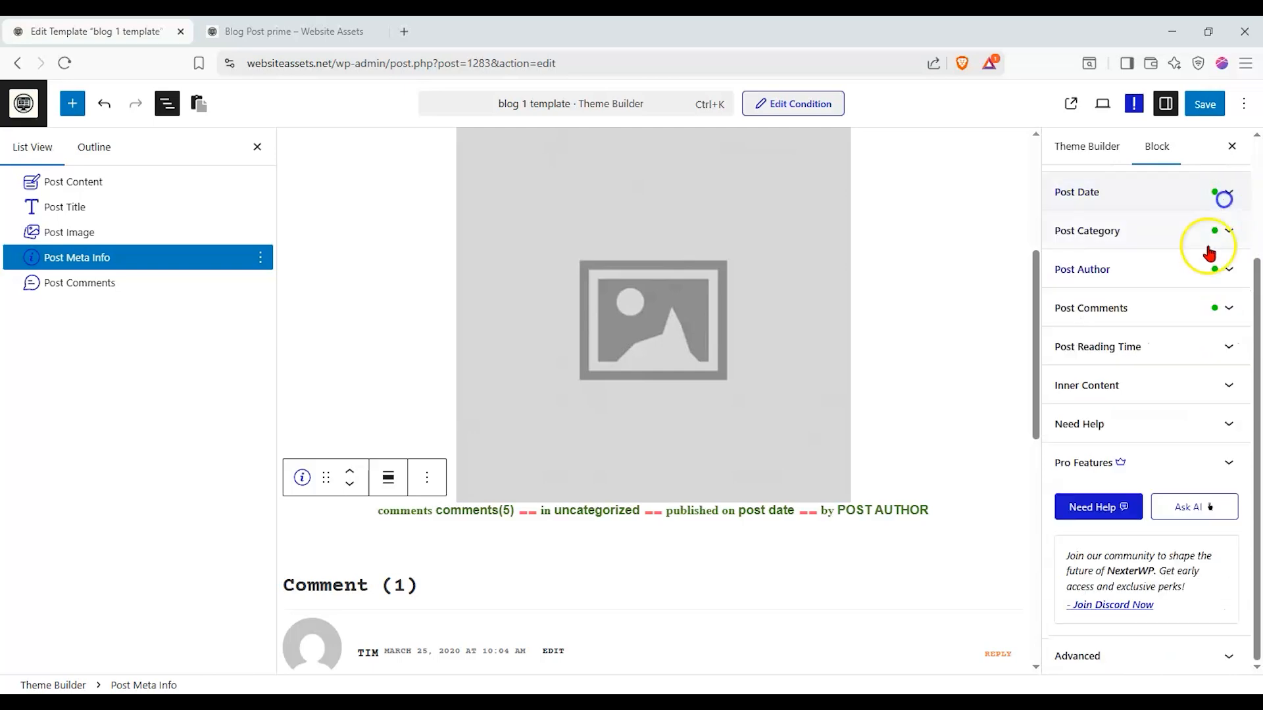
{"action": "left_click", "coordinate": [1207, 191]}
{"action": "left_click", "coordinate": [1222, 223]}
{"action": "left_click", "coordinate": [1222, 223]}
{"action": "left_click", "coordinate": [1222, 223]}
Step: Keep the post category shown, set its prefix text to "part of" and its taxonomy to Tags
{"action": "left_click", "coordinate": [1218, 261]}
{"action": "left_click", "coordinate": [1219, 263]}
{"action": "left_click", "coordinate": [1220, 264]}
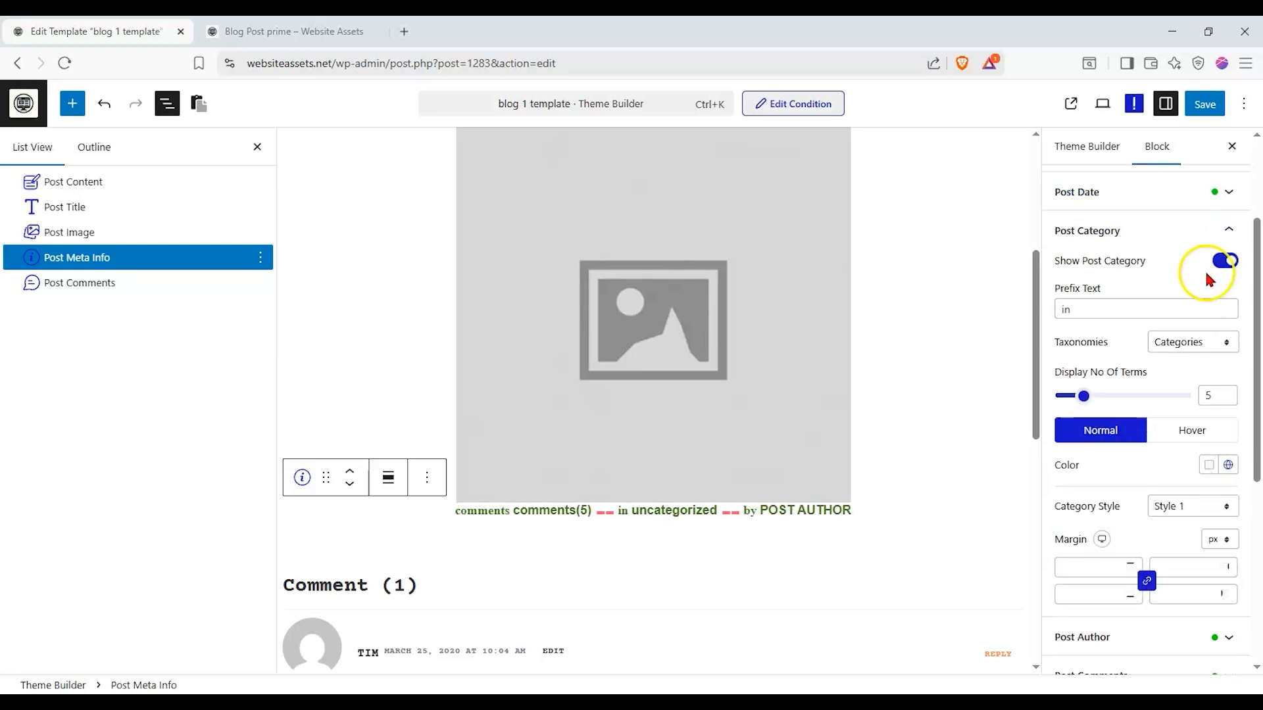
{"action": "double_click", "coordinate": [1182, 308]}
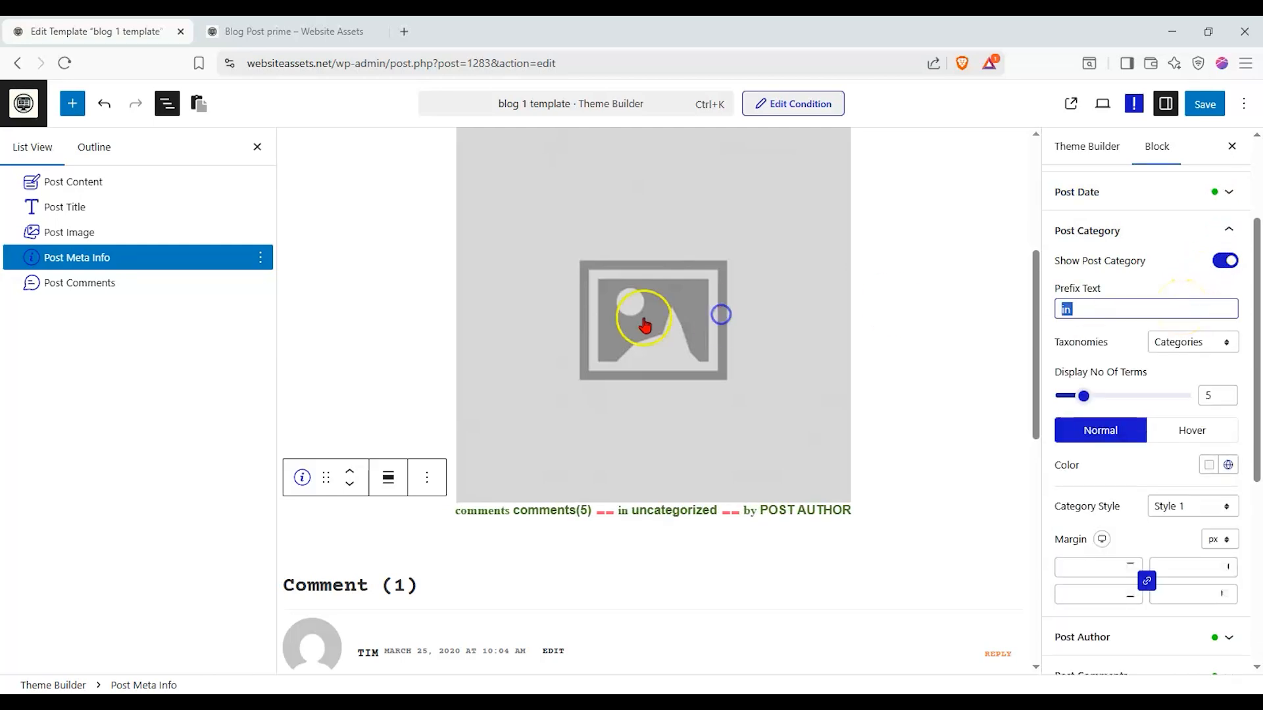
{"action": "type", "text": "part of"}
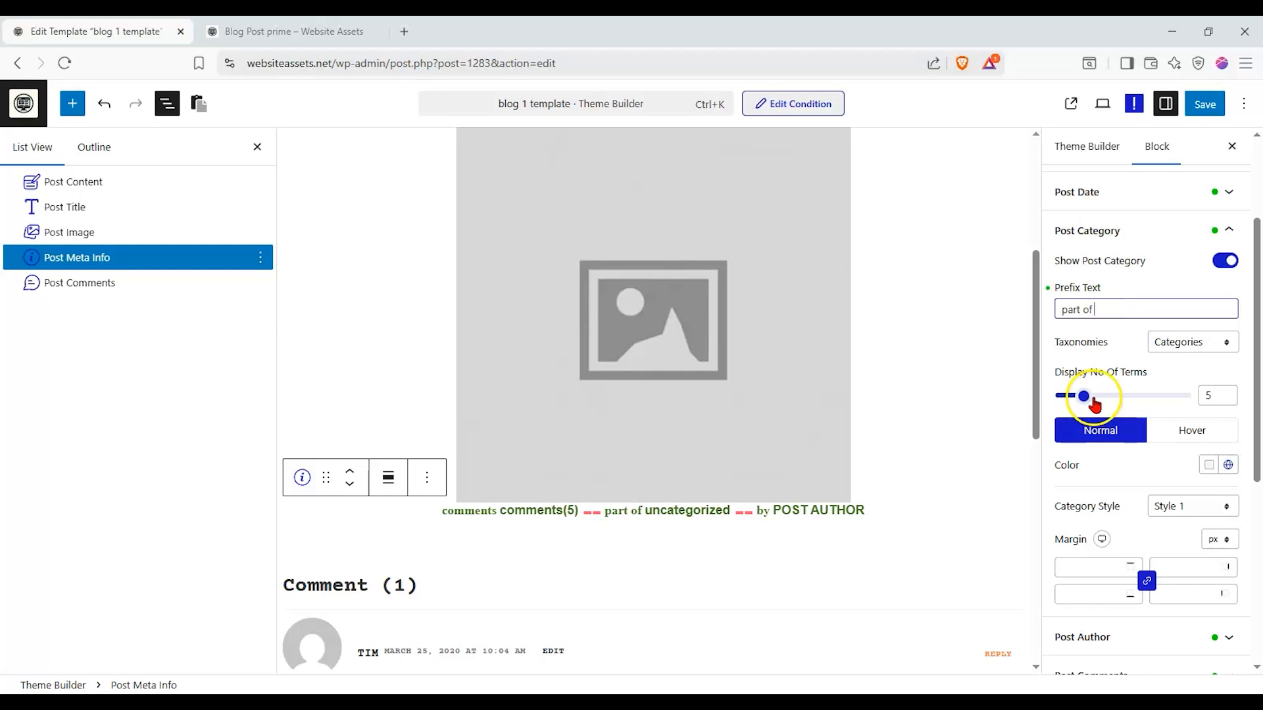
{"action": "left_click", "coordinate": [1192, 343]}
{"action": "left_click", "coordinate": [1176, 402]}
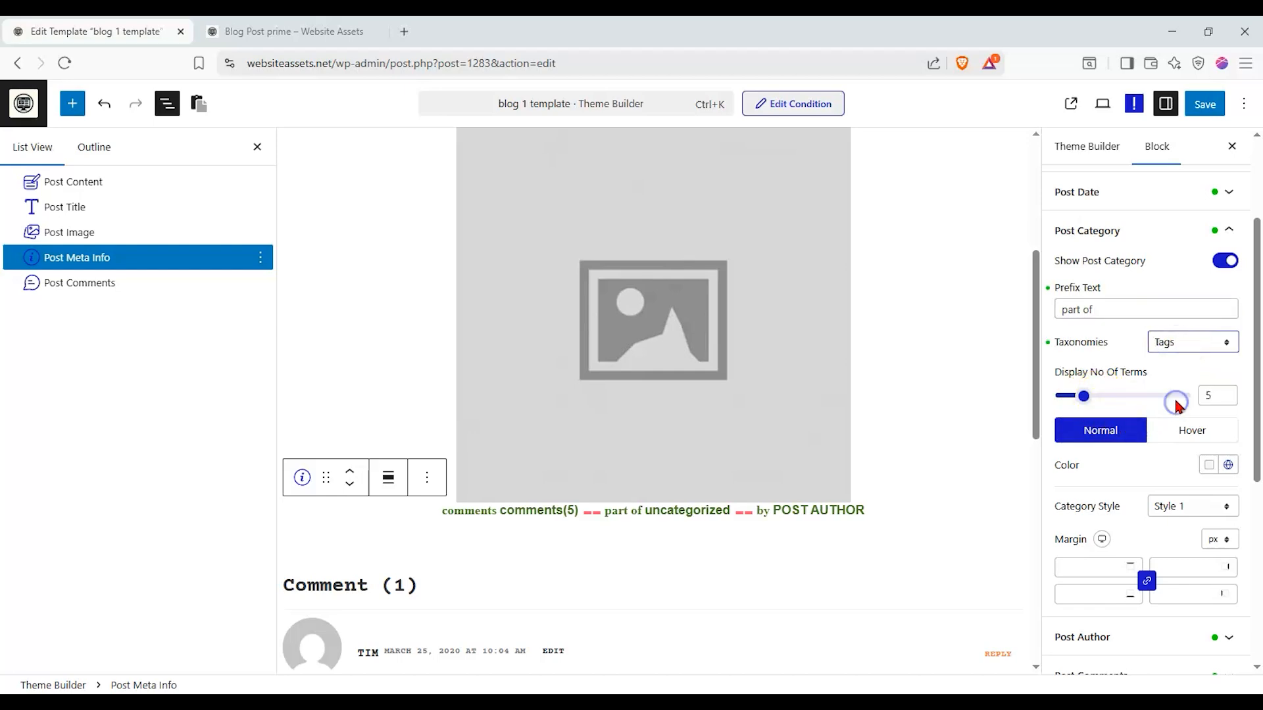
Step: Hide the post comments item and show the post reading time in the Post Meta Info block
{"action": "scroll", "coordinate": [1151, 401], "scroll_direction": "down", "scroll_amount": 4}
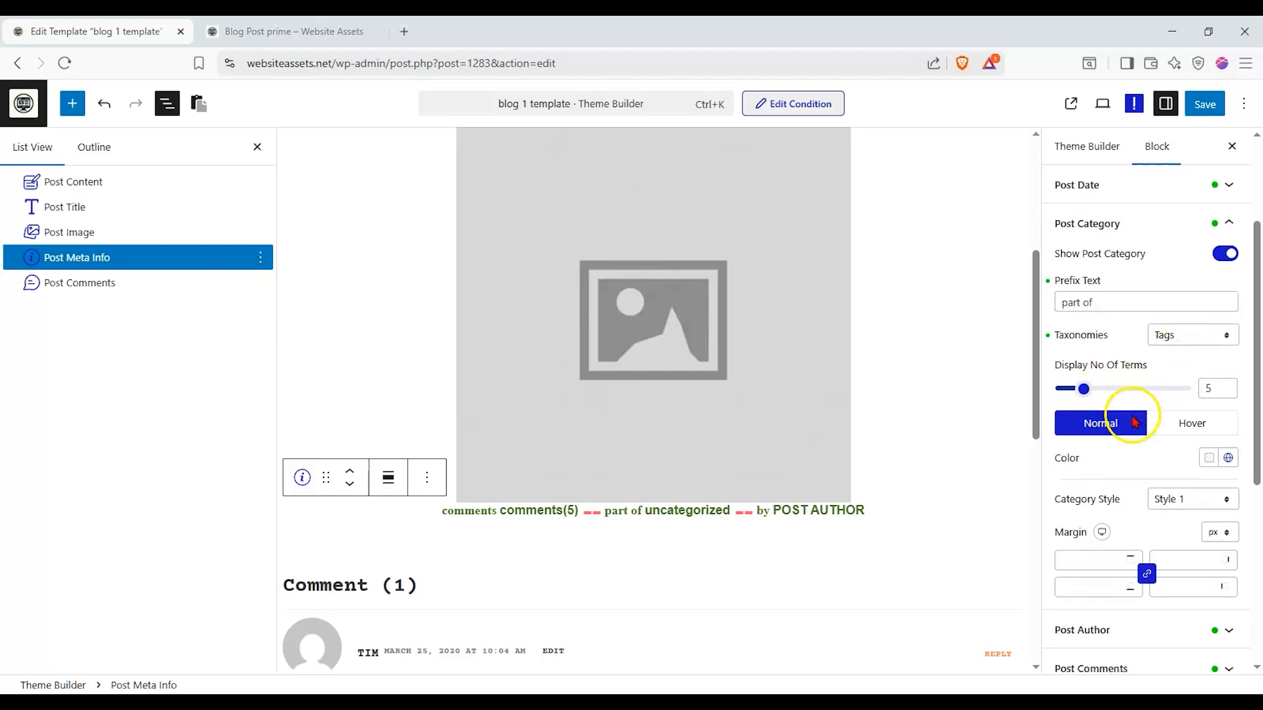
{"action": "left_click", "coordinate": [1225, 412]}
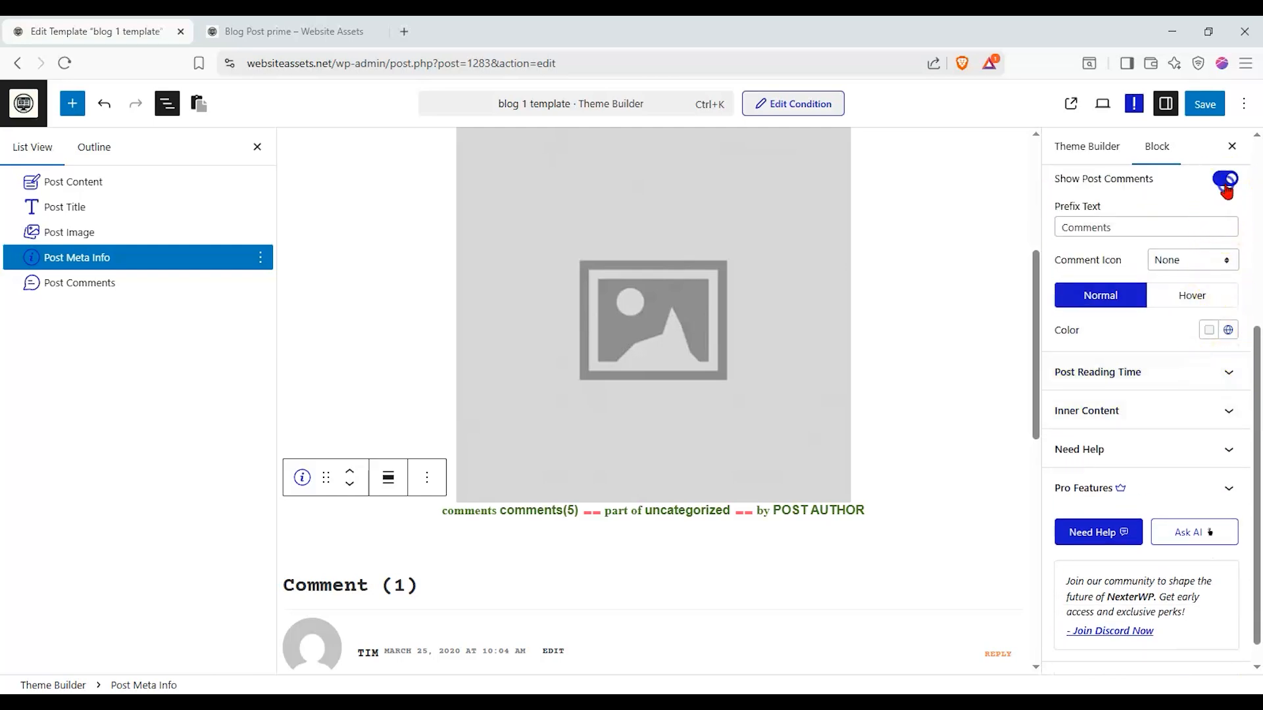
{"action": "left_click", "coordinate": [1225, 179]}
{"action": "left_click", "coordinate": [1191, 276]}
{"action": "left_click", "coordinate": [1178, 317]}
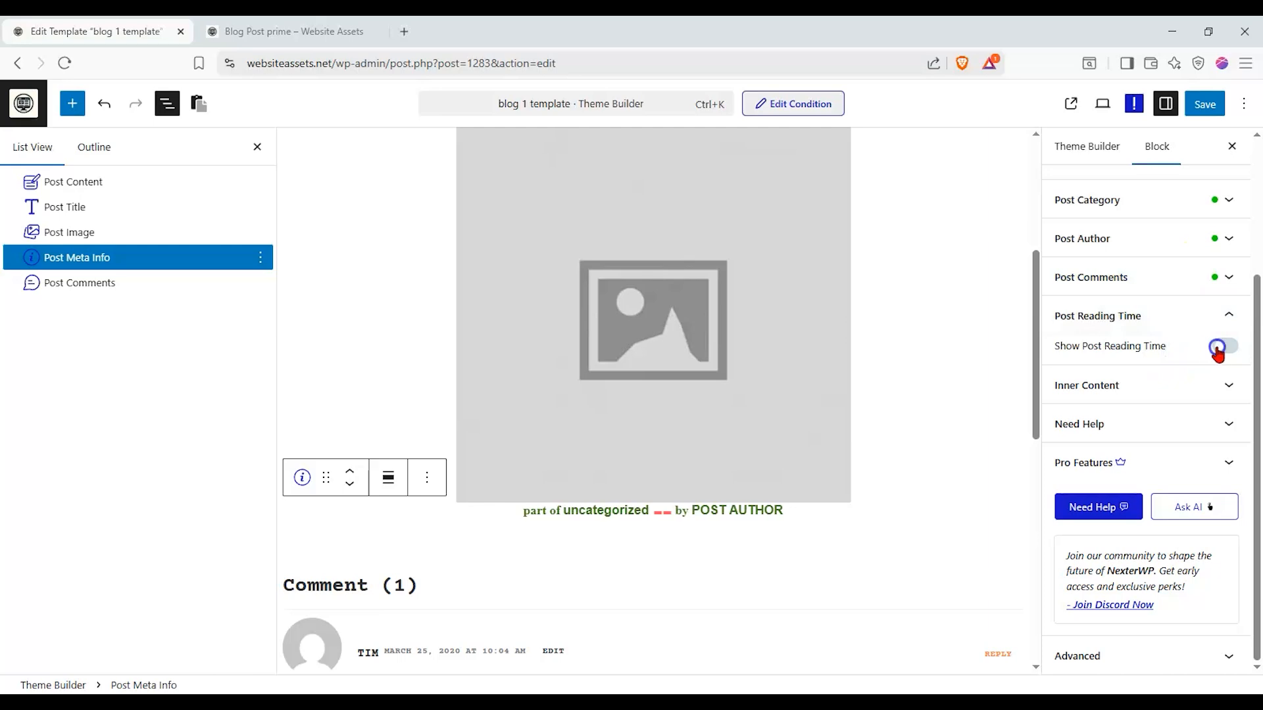
{"action": "left_click", "coordinate": [1218, 348]}
{"action": "left_click", "coordinate": [1174, 390]}
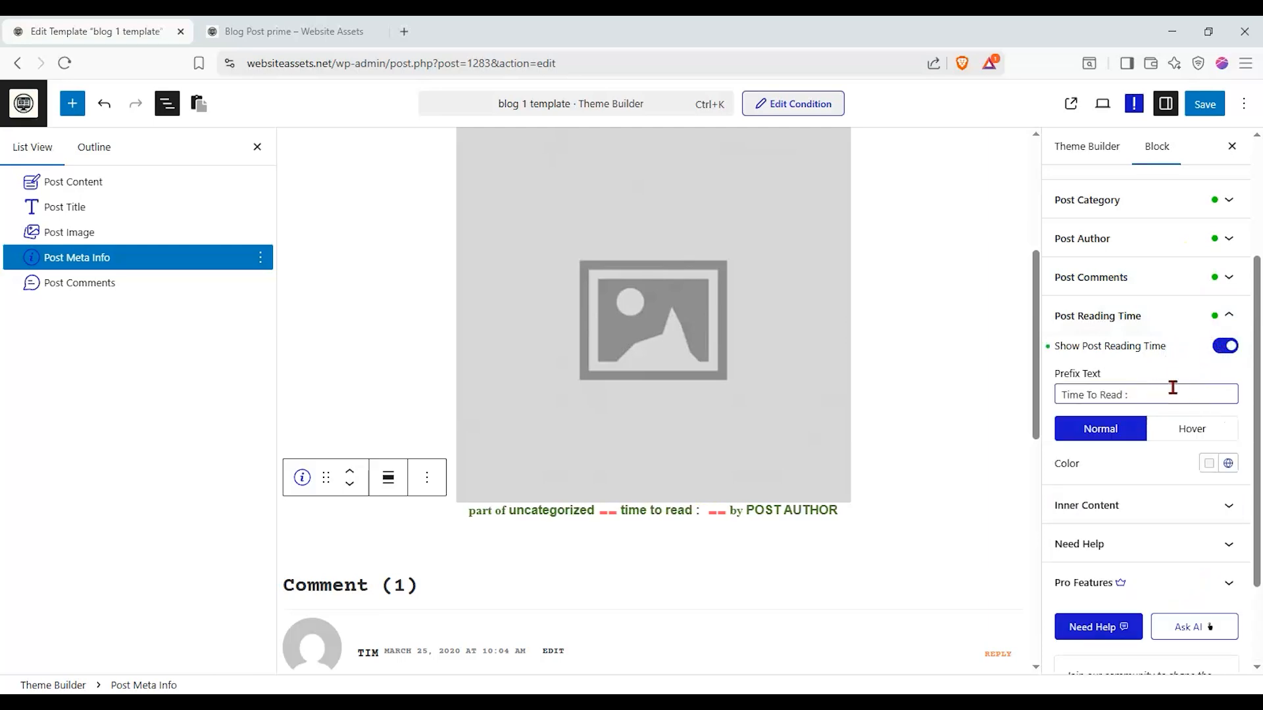
Step: Review the Inner Content padding, margin, border and background options of the Post Meta Info block
{"action": "scroll", "coordinate": [1170, 389], "scroll_direction": "down", "scroll_amount": 2}
{"action": "left_click", "coordinate": [1167, 388]}
{"action": "scroll", "coordinate": [1140, 374], "scroll_direction": "down", "scroll_amount": 4}
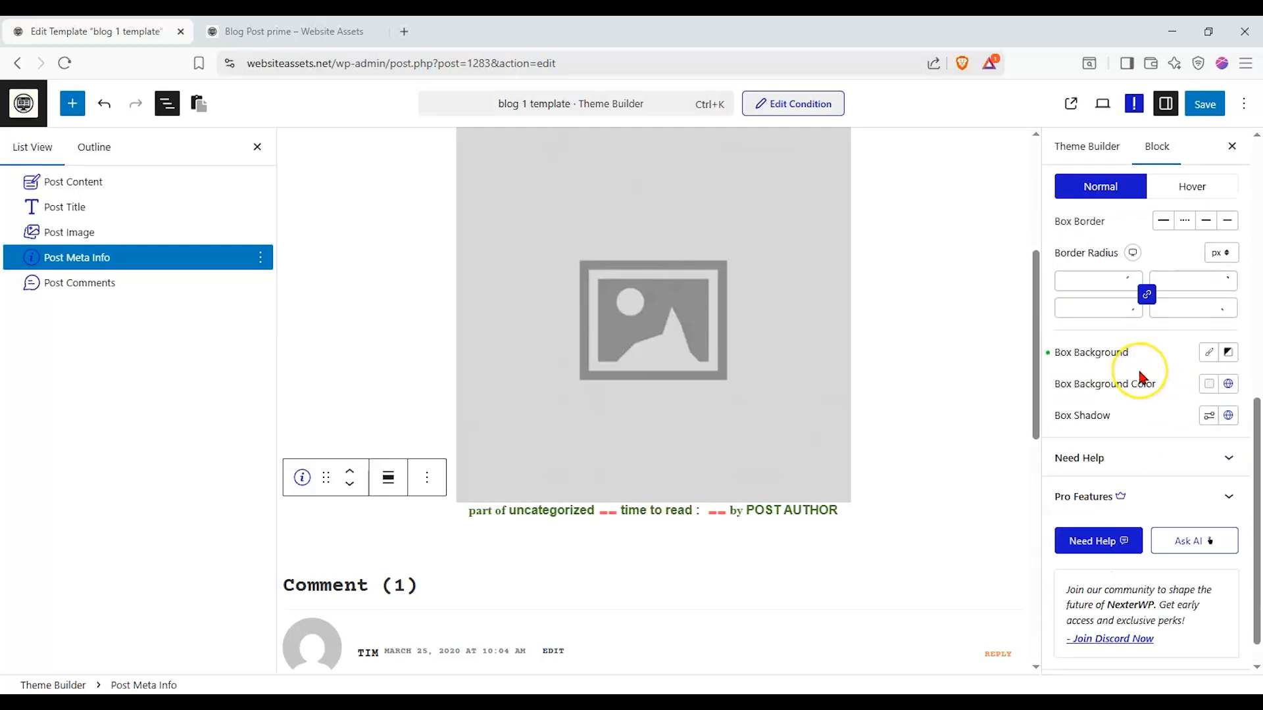
{"action": "scroll", "coordinate": [1142, 377], "scroll_direction": "up", "scroll_amount": 8}
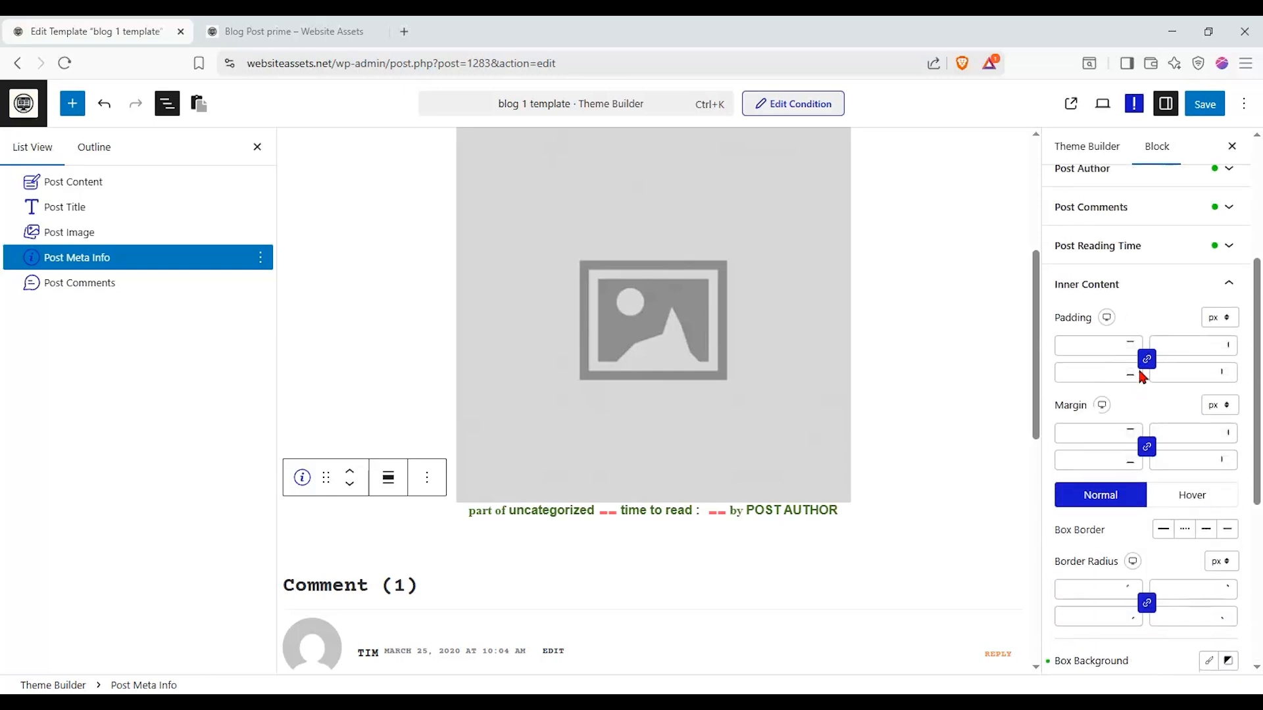
Step: Save the template, then reload the Blog Post prime page and check the meta info and comment form on it
{"action": "left_click", "coordinate": [1203, 112]}
{"action": "left_click", "coordinate": [289, 31]}
{"action": "left_click", "coordinate": [108, 31]}
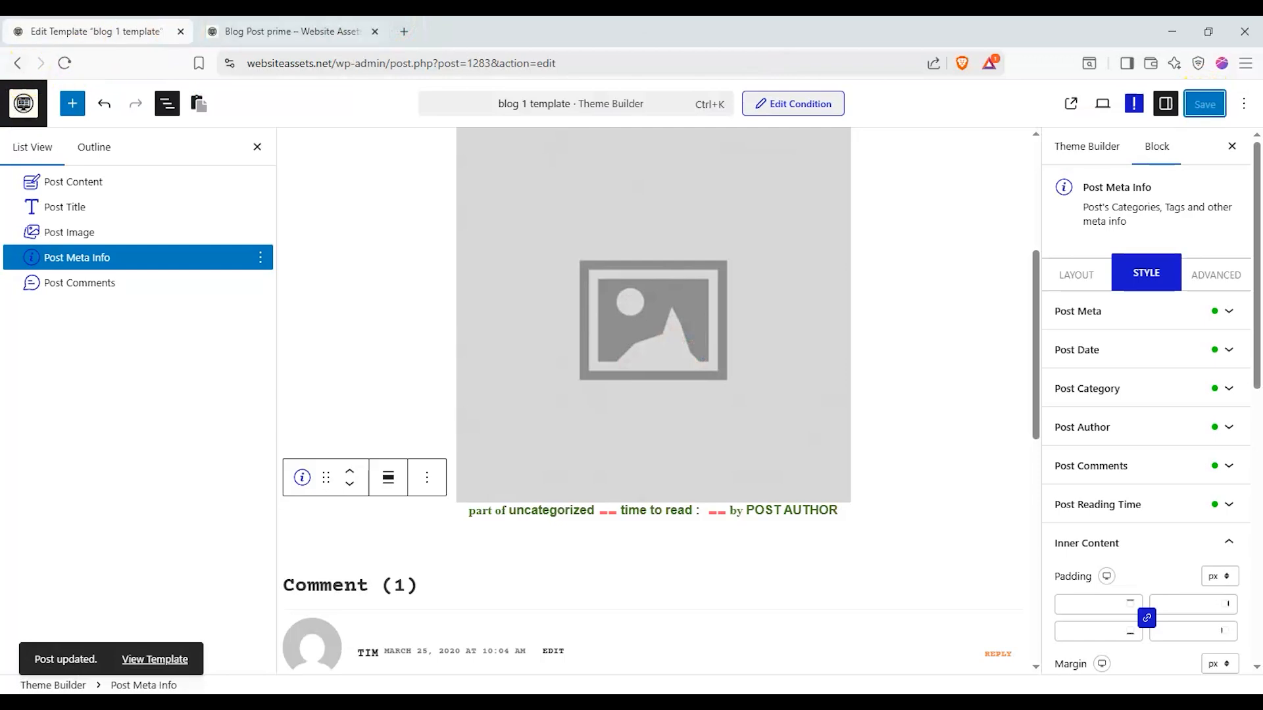
{"action": "left_click", "coordinate": [290, 31]}
{"action": "left_click", "coordinate": [65, 63]}
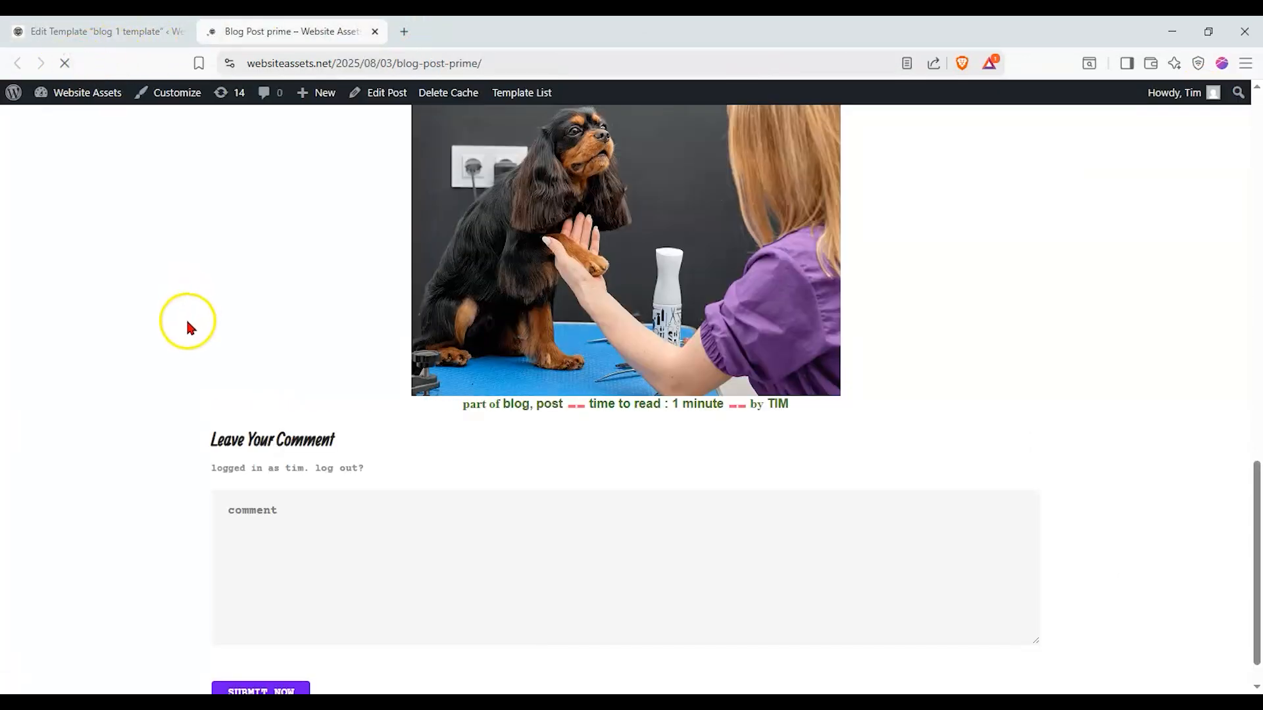
{"action": "scroll", "coordinate": [535, 459], "scroll_direction": "up", "scroll_amount": 6}
{"action": "scroll", "coordinate": [394, 497], "scroll_direction": "up", "scroll_amount": 8}
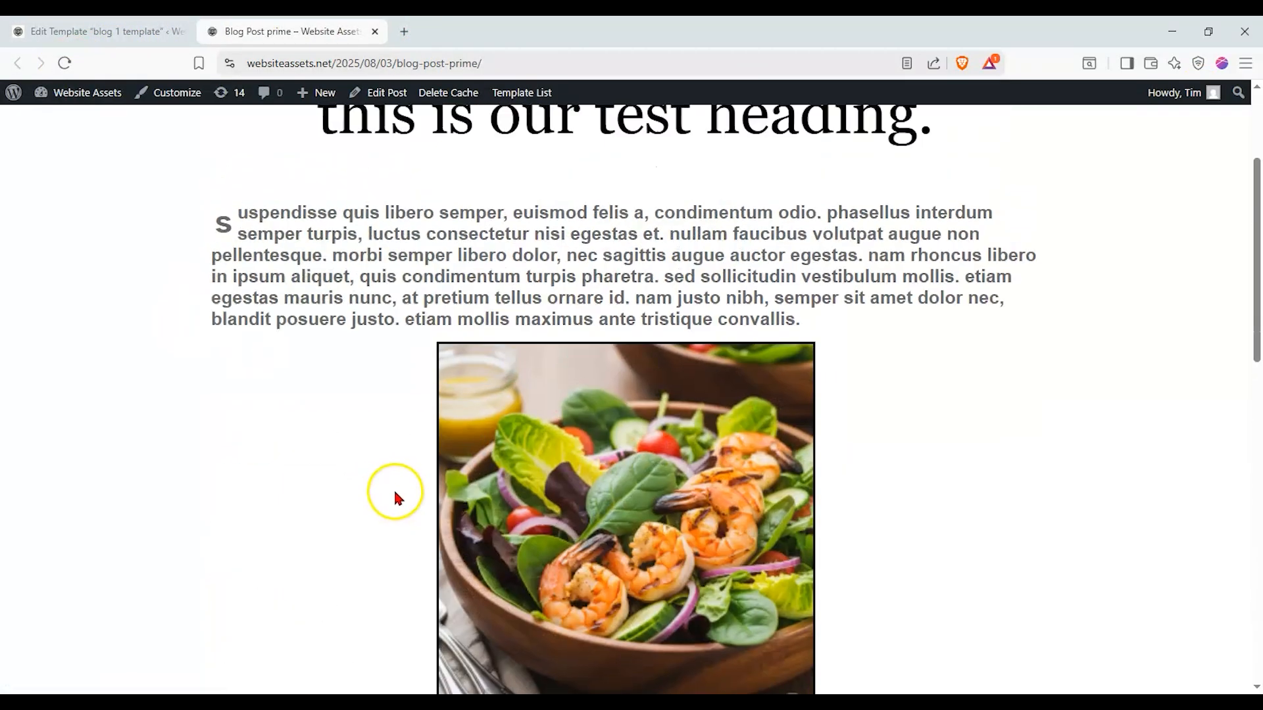
{"action": "scroll", "coordinate": [386, 487], "scroll_direction": "down", "scroll_amount": 10}
{"action": "scroll", "coordinate": [387, 468], "scroll_direction": "down", "scroll_amount": 4}
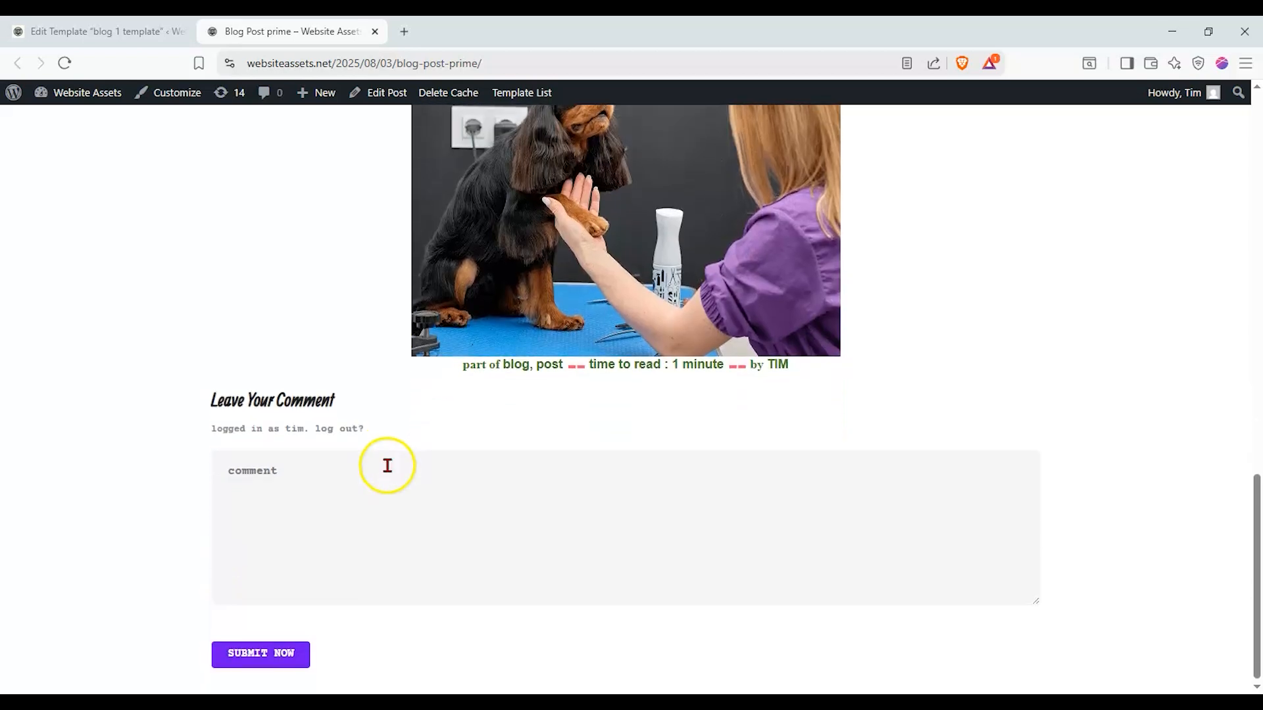
Step: Return to the blog 1 template and clear the Post Comments block's comment title text
{"action": "left_click", "coordinate": [158, 30]}
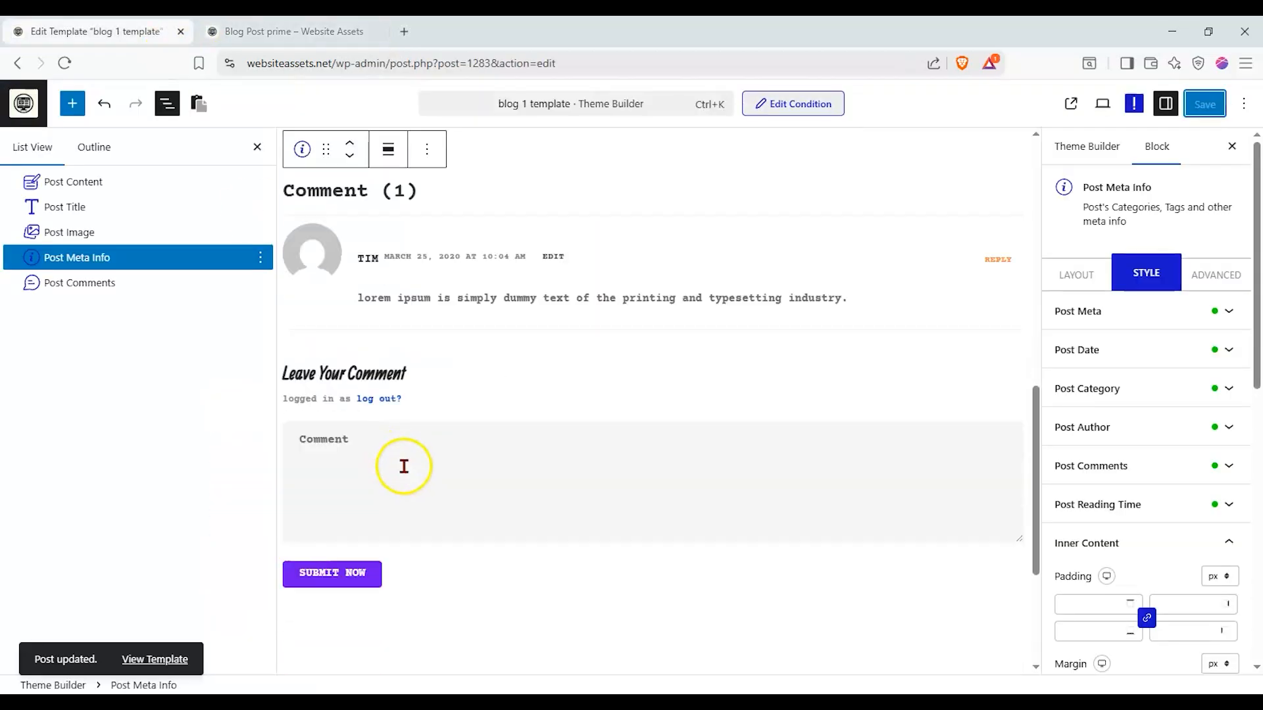
{"action": "left_click", "coordinate": [546, 434]}
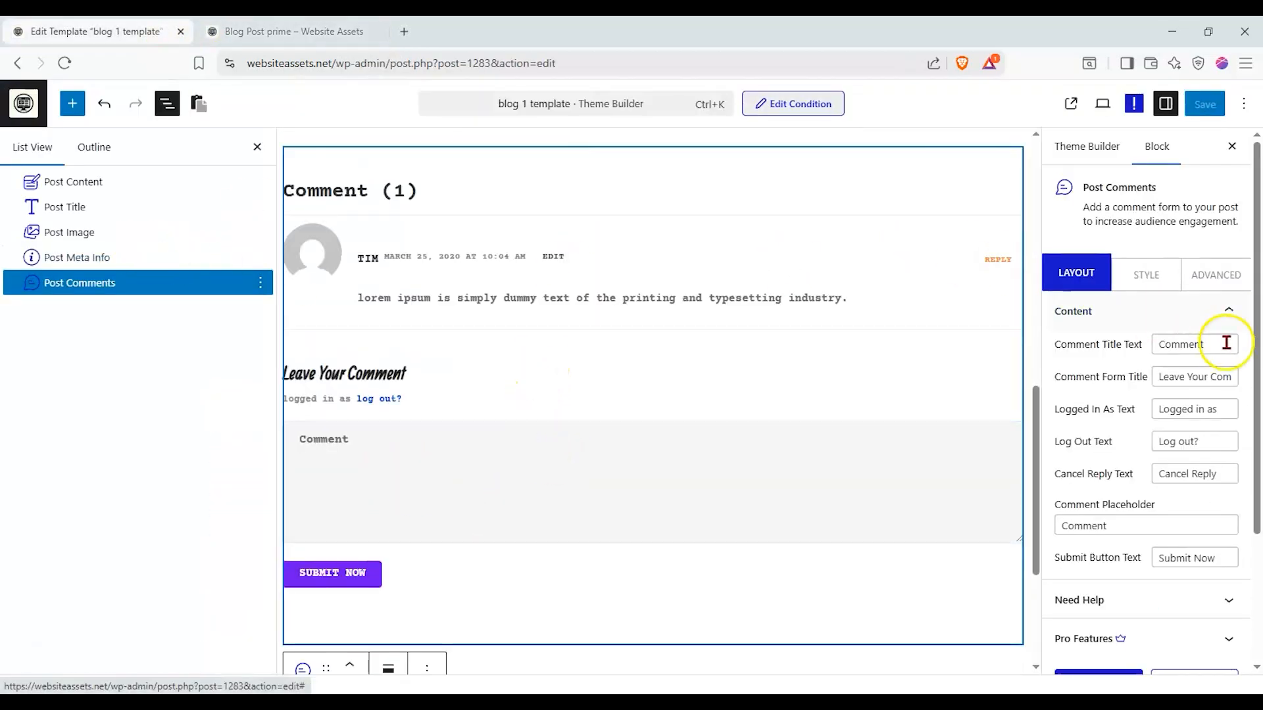
{"action": "left_click_drag", "start_coordinate": [1223, 343], "coordinate": [840, 335]}
{"action": "key", "text": "BackSpace"}
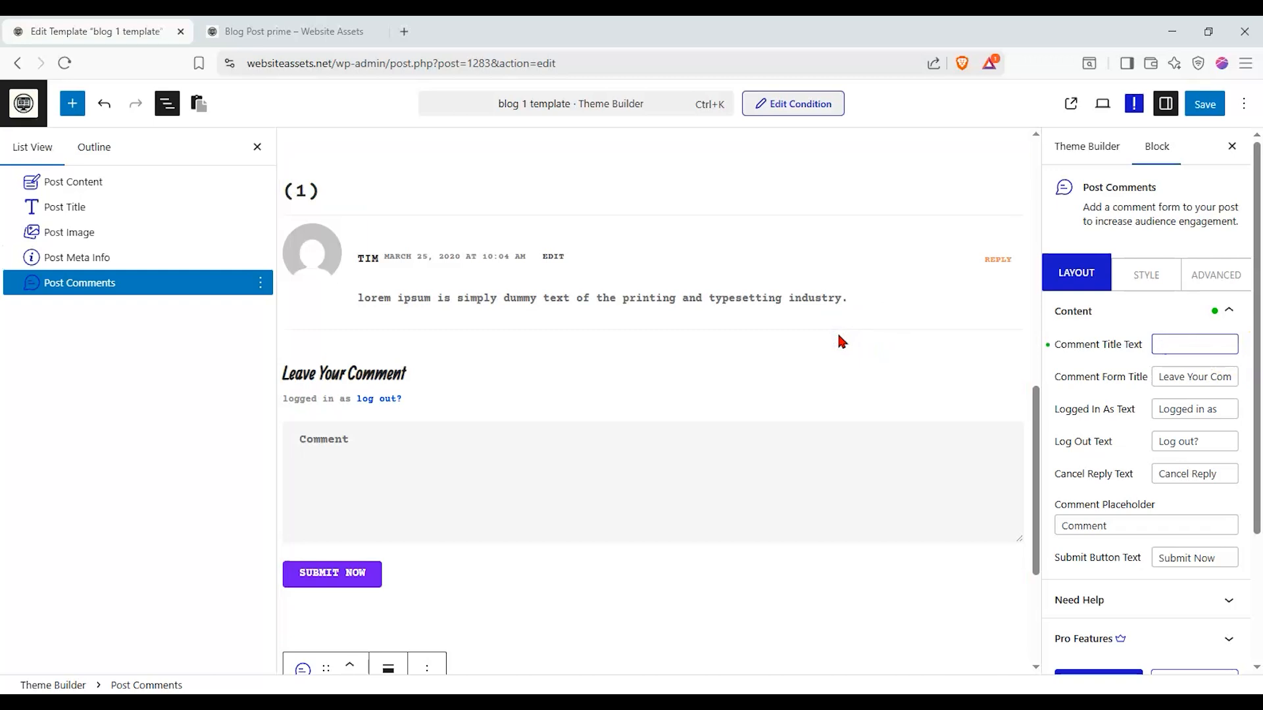
{"action": "scroll", "coordinate": [1142, 429], "scroll_direction": "down", "scroll_amount": 2}
{"action": "scroll", "coordinate": [1119, 423], "scroll_direction": "up", "scroll_amount": 2}
Step: Look through the style, advanced and layout settings of the Post Comments block
{"action": "left_click", "coordinate": [1169, 276]}
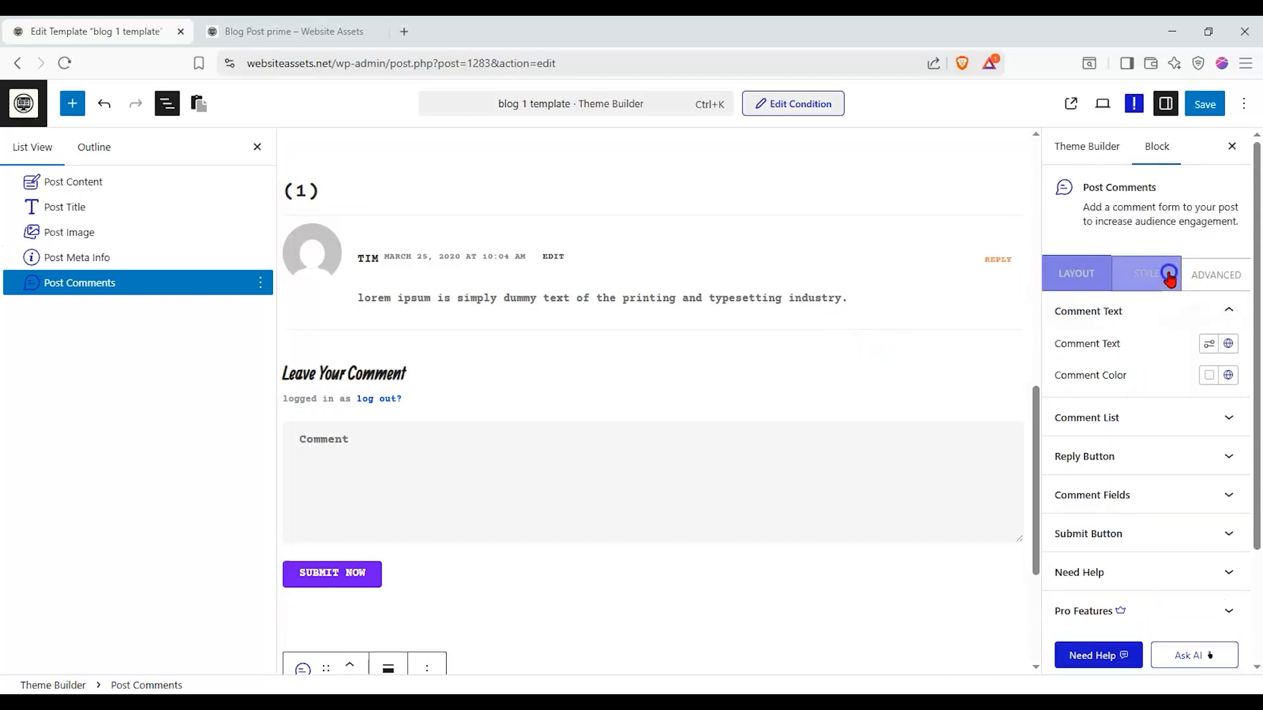
{"action": "left_click", "coordinate": [1216, 276]}
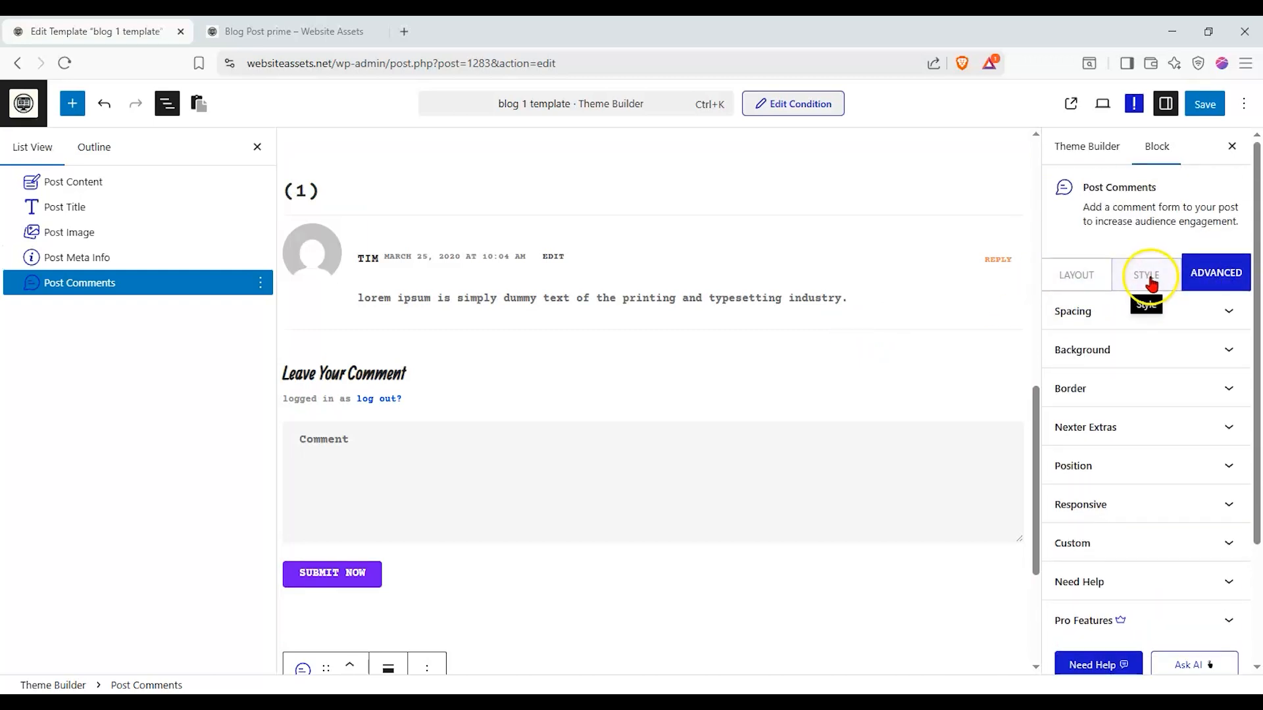
{"action": "left_click", "coordinate": [1151, 281]}
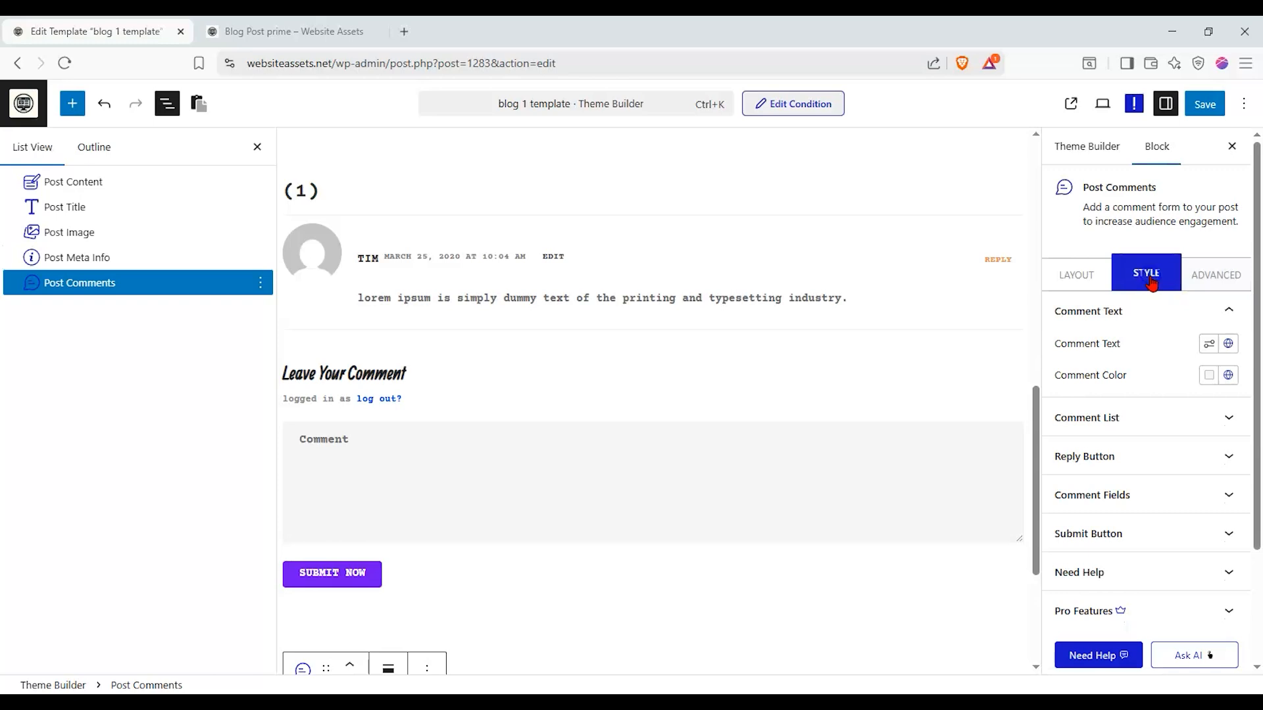
{"action": "left_click", "coordinate": [1089, 278]}
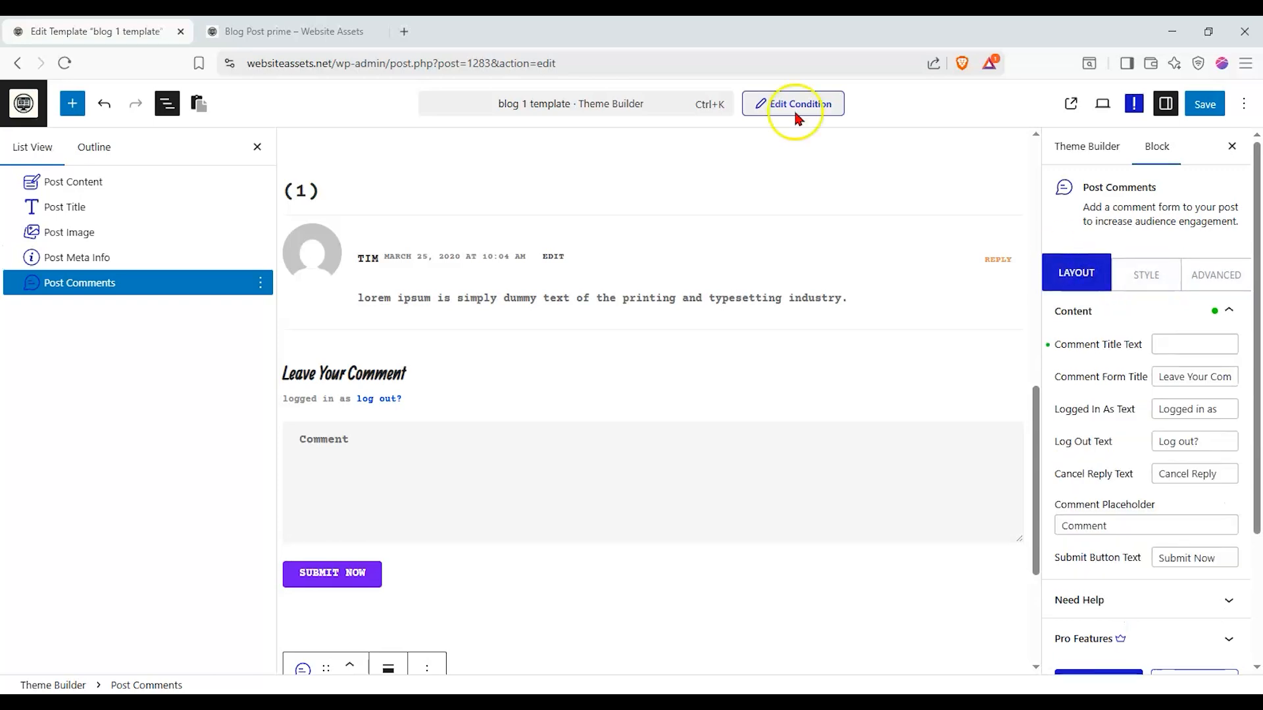
Step: Save the blog 1 template and leave the editor for the Theme Builder template list
{"action": "left_click", "coordinate": [293, 32]}
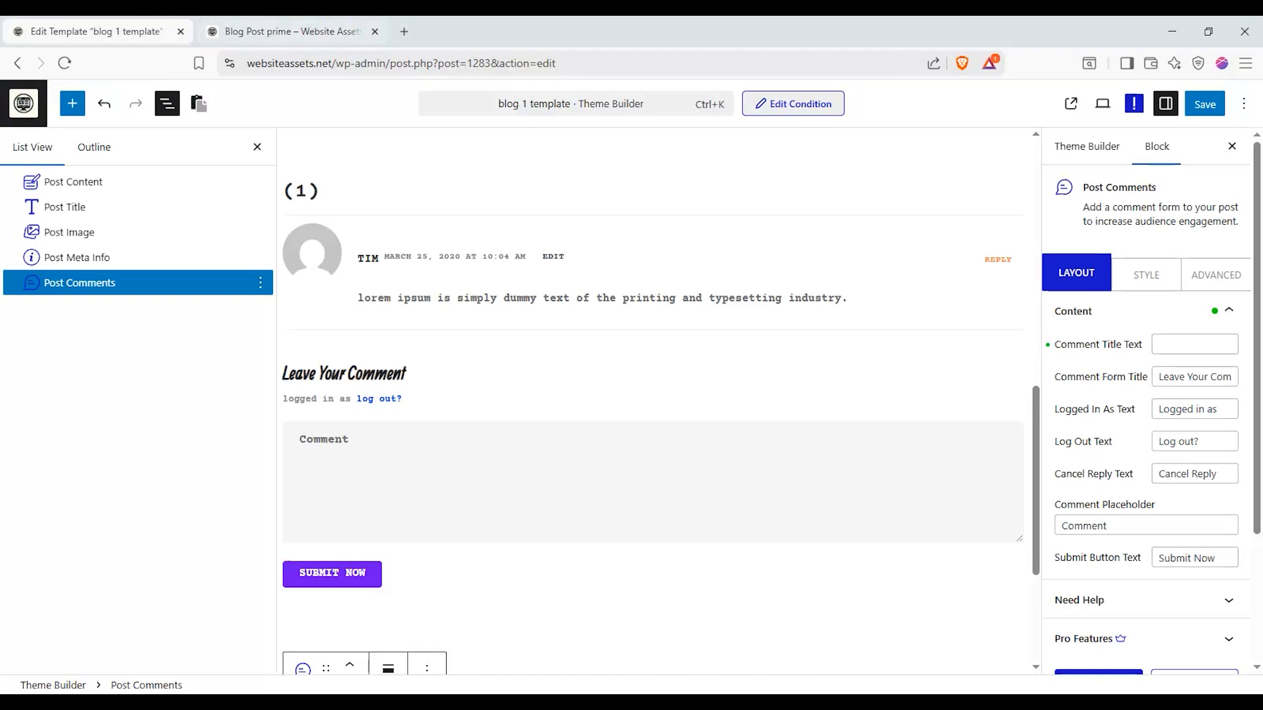
{"action": "left_click", "coordinate": [293, 32]}
{"action": "left_click", "coordinate": [146, 29]}
{"action": "left_click", "coordinate": [1202, 103]}
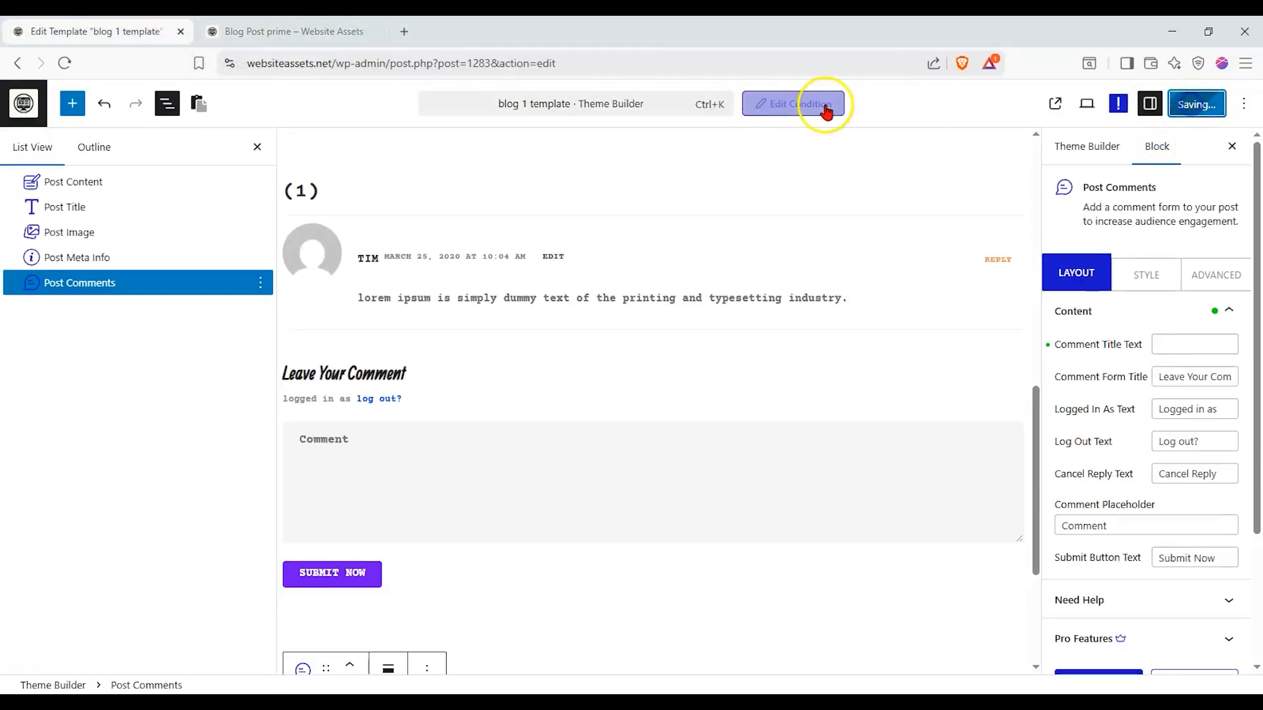
{"action": "left_click", "coordinate": [23, 104]}
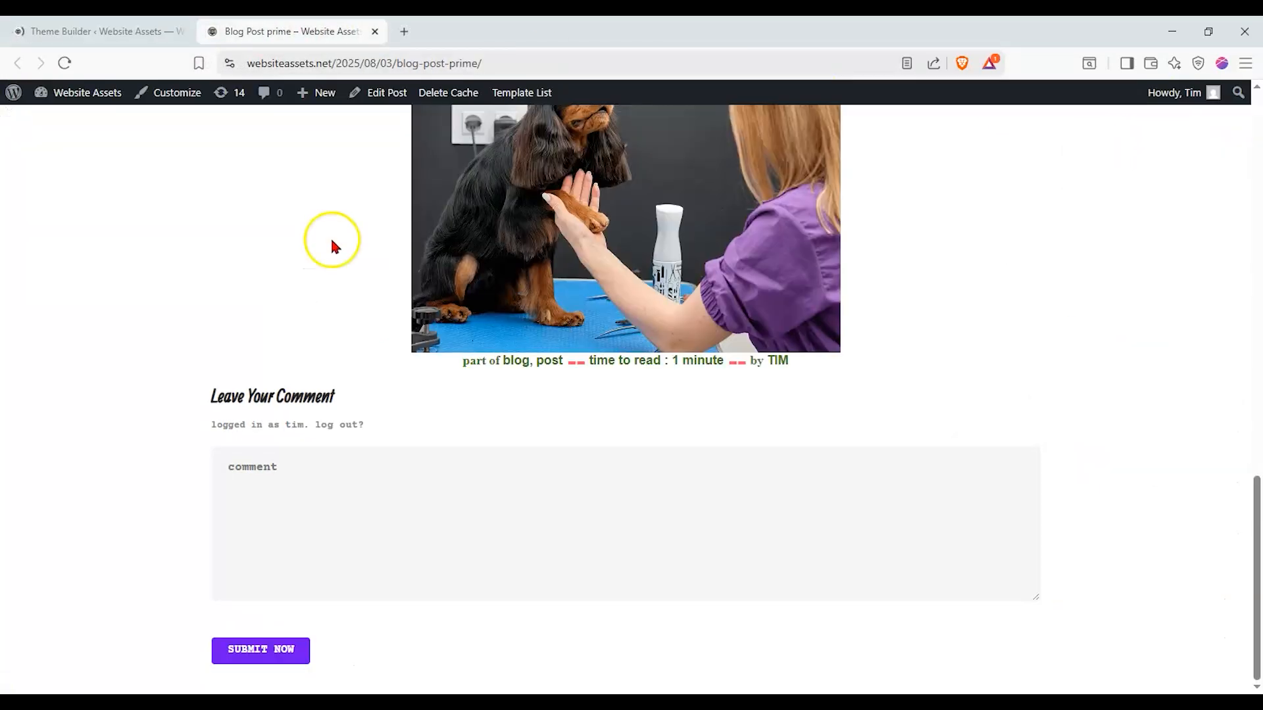
Step: Look over the Blog Post prime page, from the comment form up to the test heading and opening content
{"action": "scroll", "coordinate": [290, 274], "scroll_direction": "up", "scroll_amount": 15}
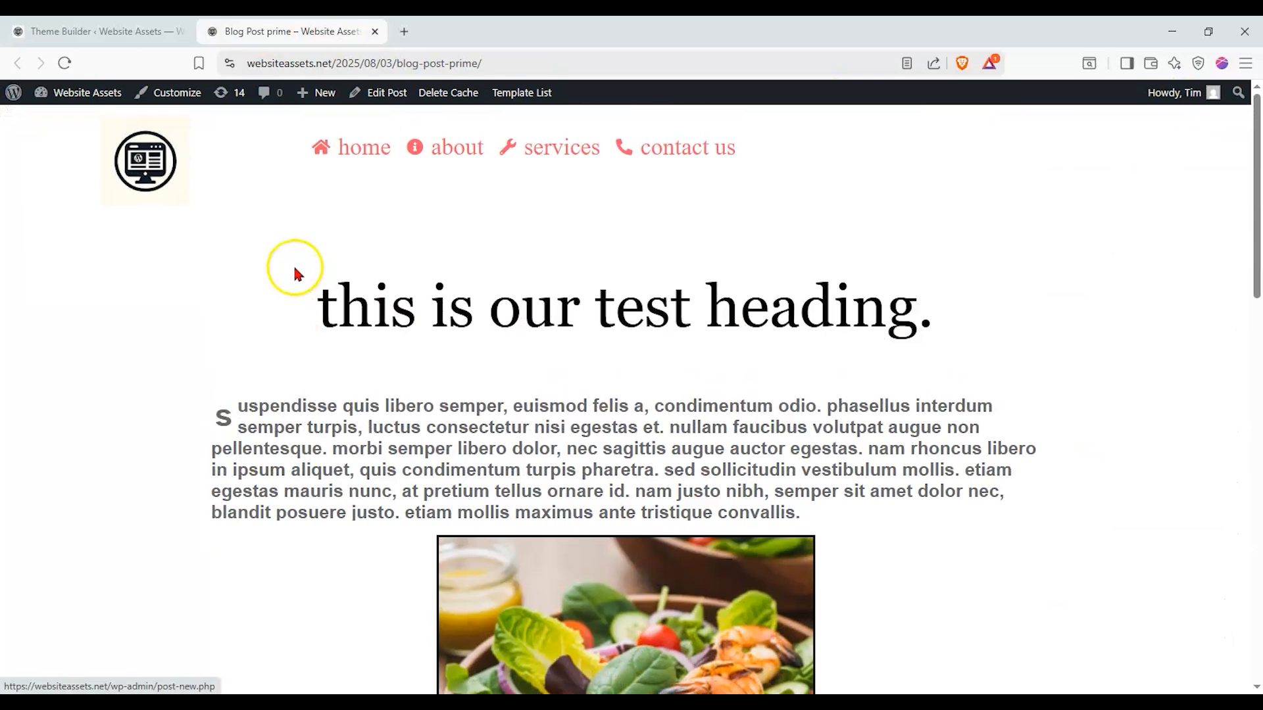
{"action": "scroll", "coordinate": [294, 270], "scroll_direction": "down", "scroll_amount": 5}
{"action": "scroll", "coordinate": [294, 269], "scroll_direction": "up", "scroll_amount": 4}
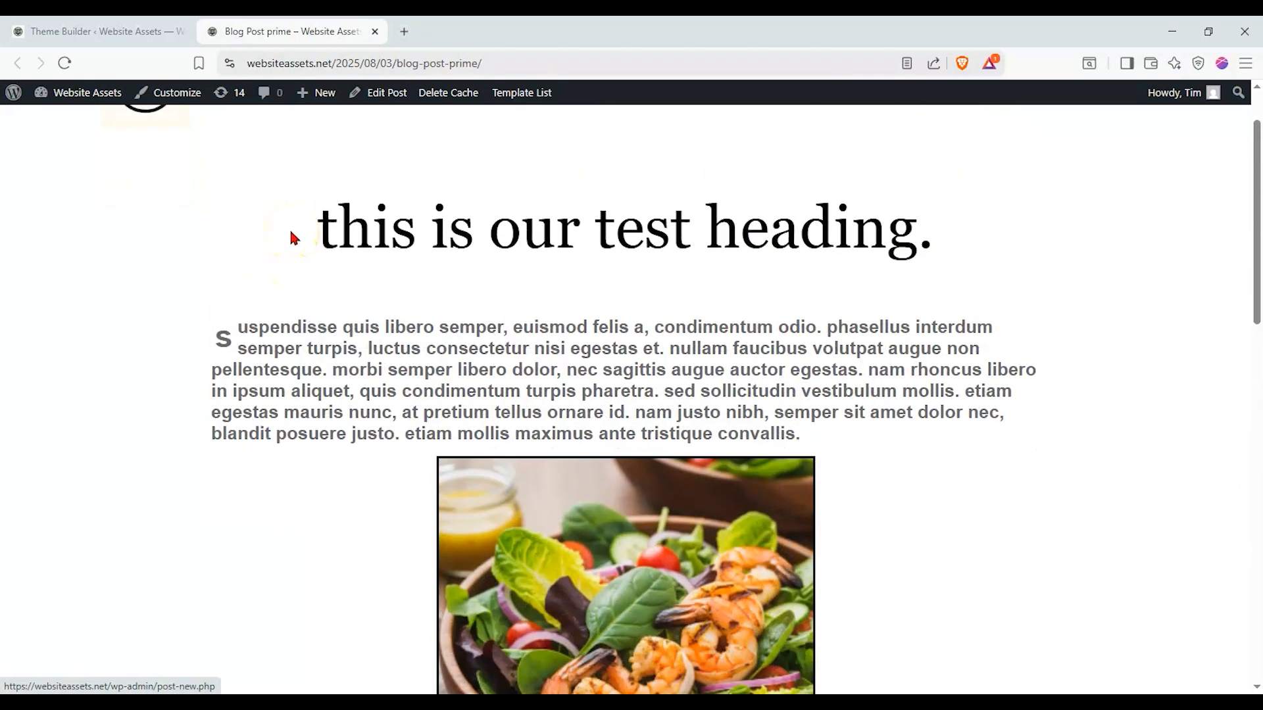
{"action": "left_click", "coordinate": [99, 31]}
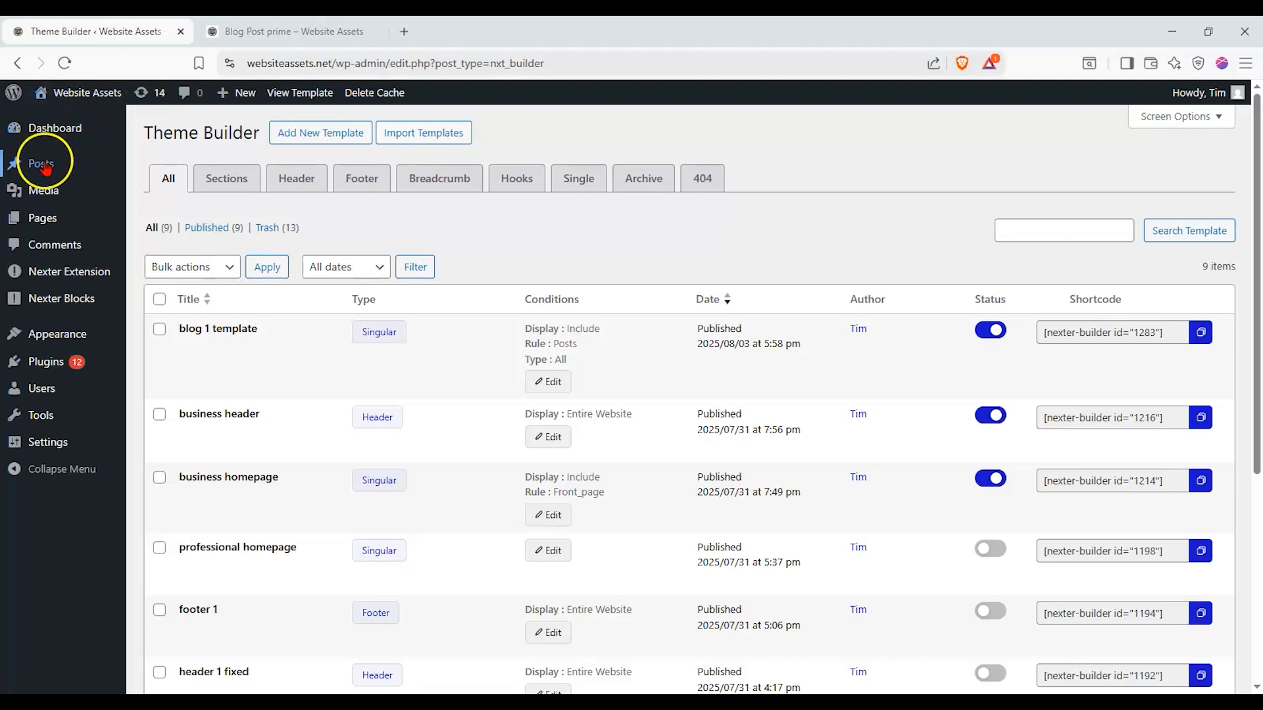
{"action": "mouse_move", "coordinate": [45, 168]}
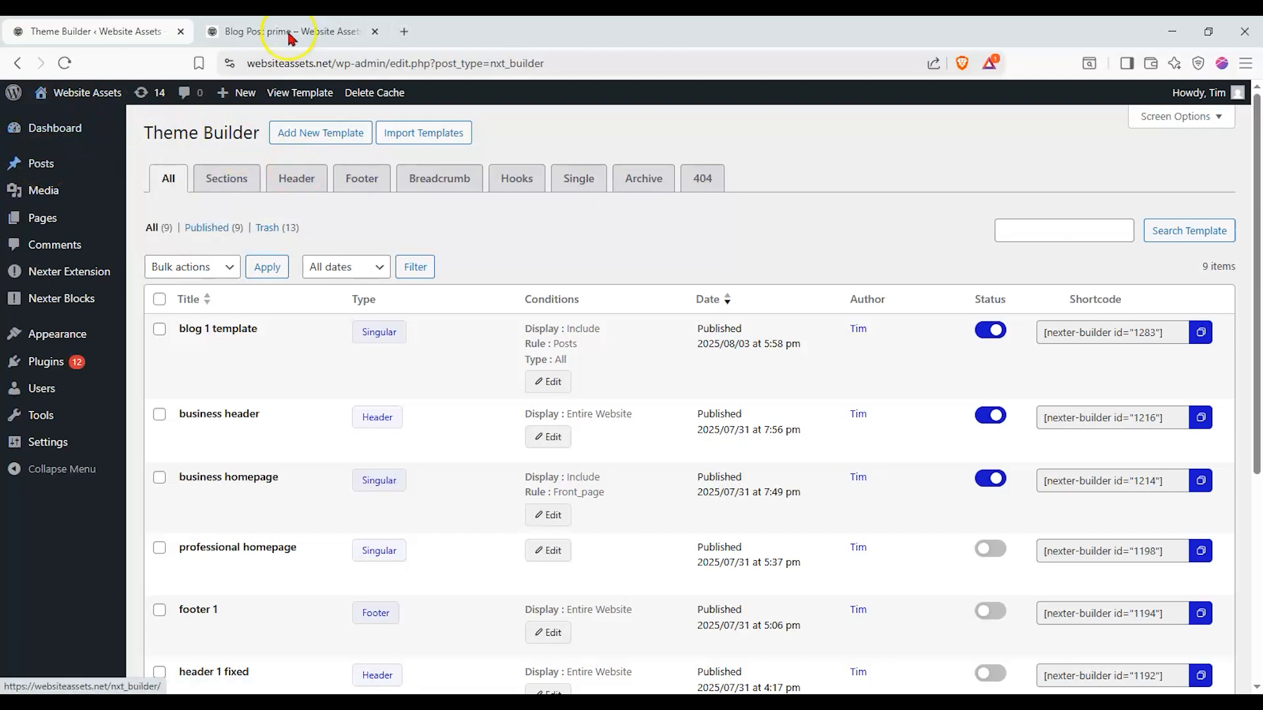
{"action": "left_click", "coordinate": [282, 33]}
{"action": "scroll", "coordinate": [394, 184], "scroll_direction": "up", "scroll_amount": 1}
{"action": "scroll", "coordinate": [395, 194], "scroll_direction": "down", "scroll_amount": 1}
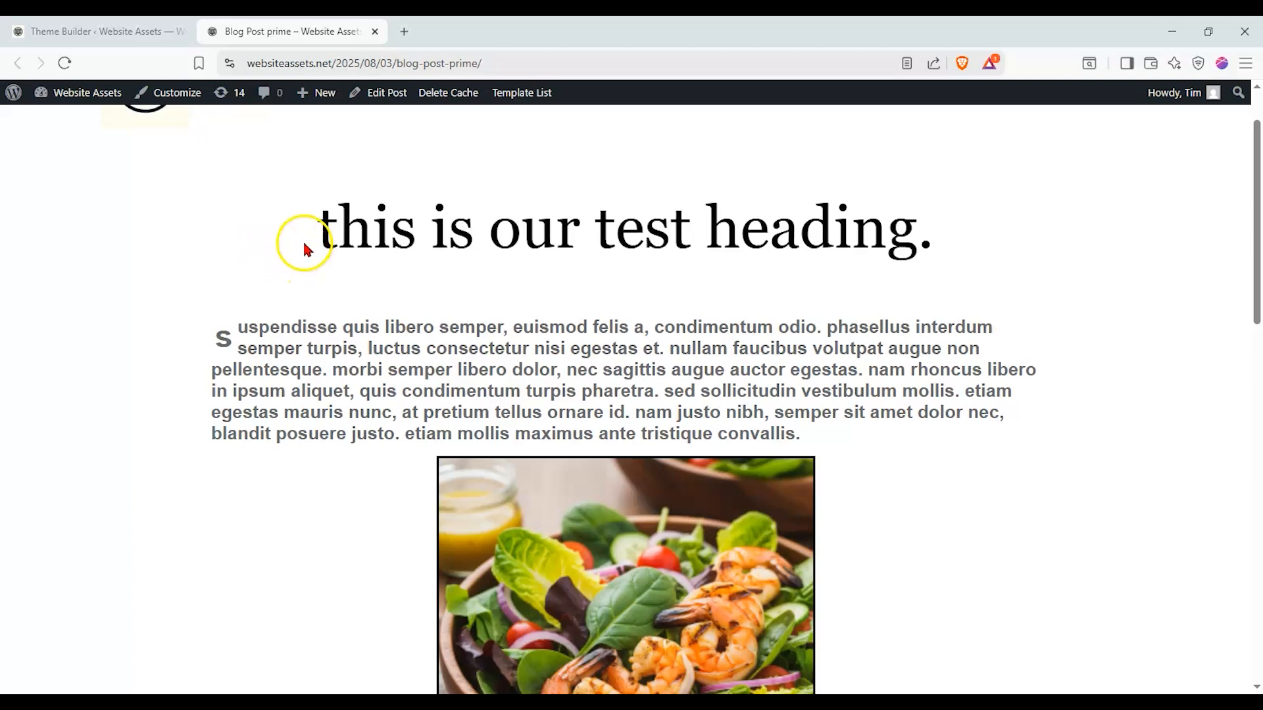
Step: Show only the Single templates in the Theme Builder, and review the Blog Post prime page down to its post meta info
{"action": "left_click", "coordinate": [108, 31]}
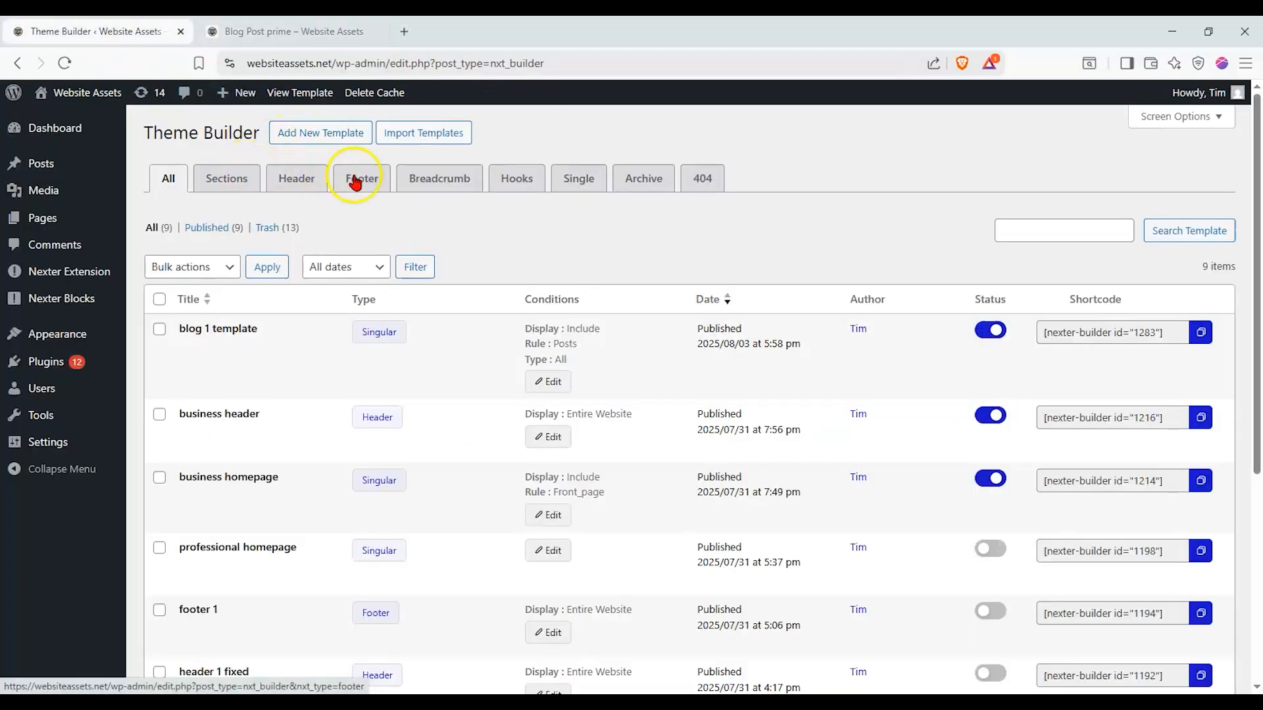
{"action": "left_click", "coordinate": [557, 179]}
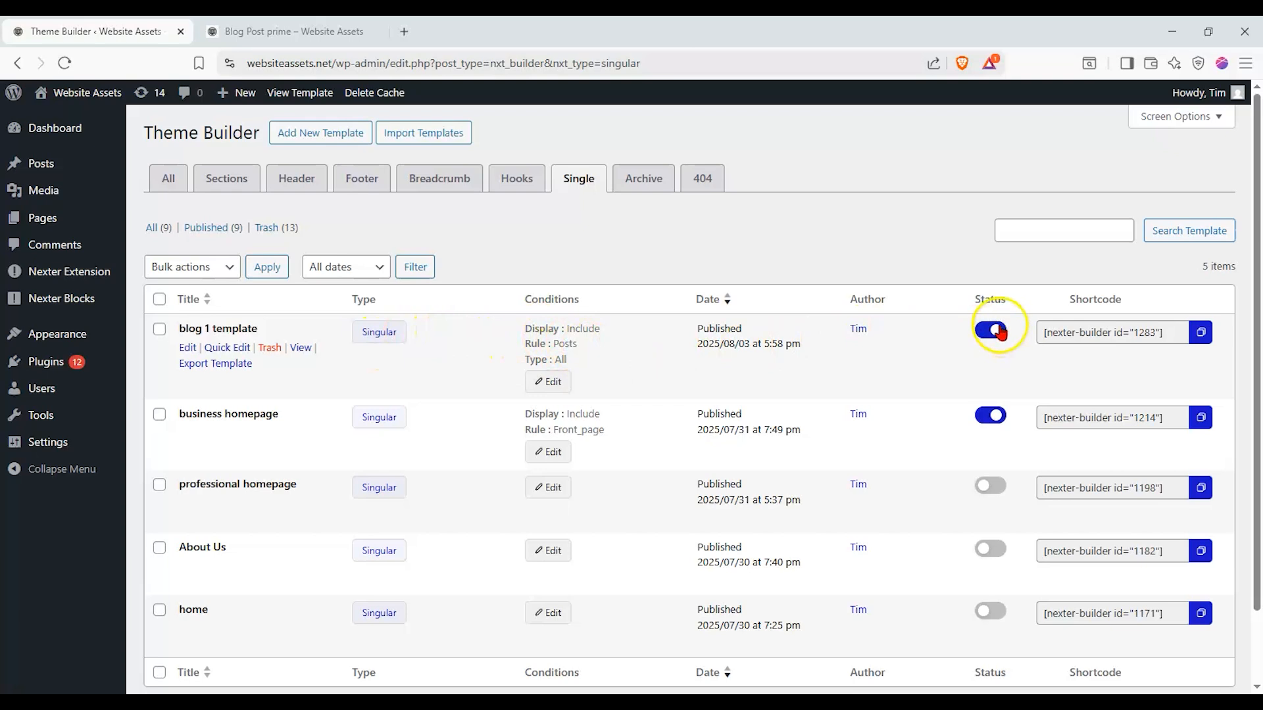
{"action": "left_click", "coordinate": [283, 31]}
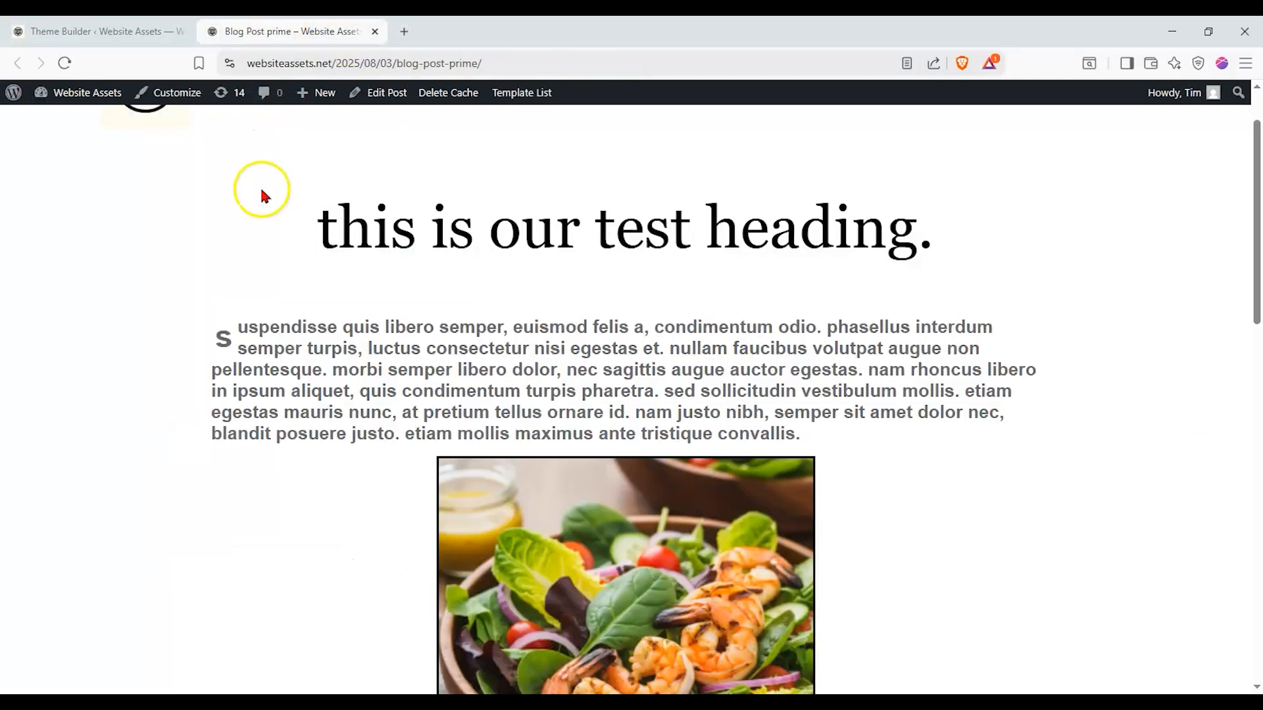
{"action": "scroll", "coordinate": [250, 244], "scroll_direction": "down", "scroll_amount": 7}
{"action": "scroll", "coordinate": [253, 256], "scroll_direction": "down", "scroll_amount": 2}
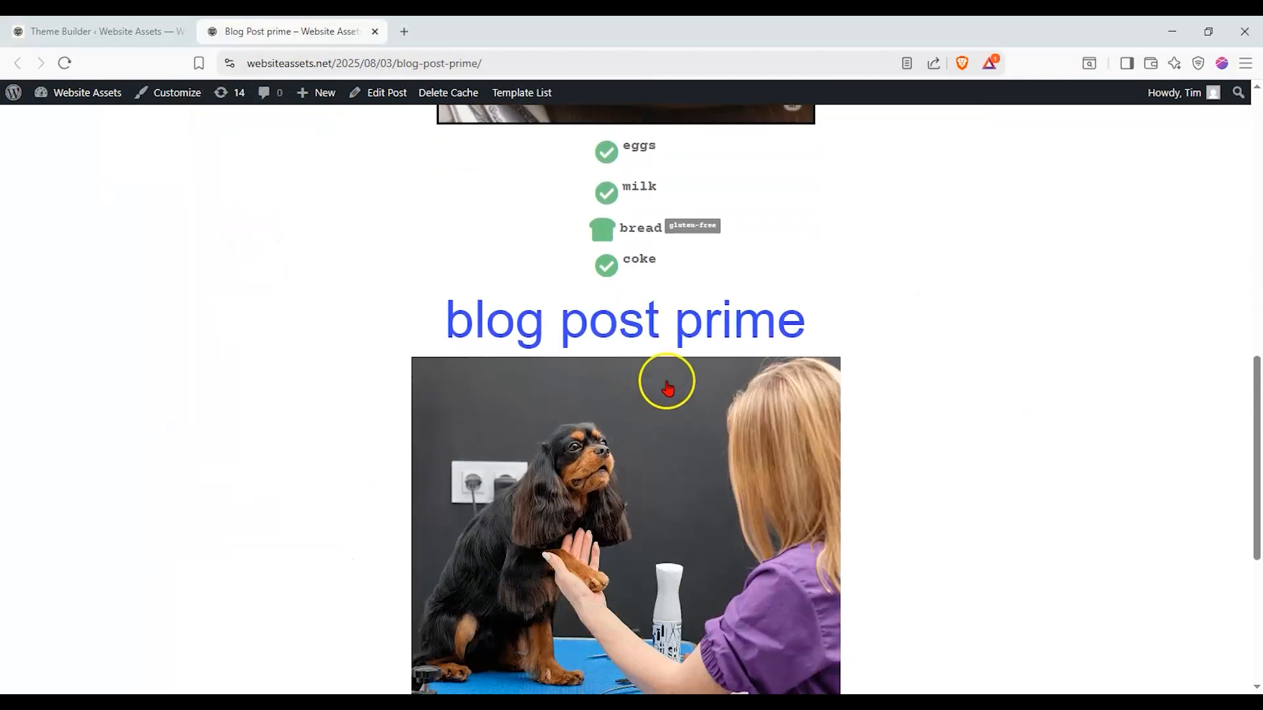
{"action": "scroll", "coordinate": [524, 321], "scroll_direction": "down", "scroll_amount": 2}
{"action": "scroll", "coordinate": [524, 322], "scroll_direction": "up", "scroll_amount": 10}
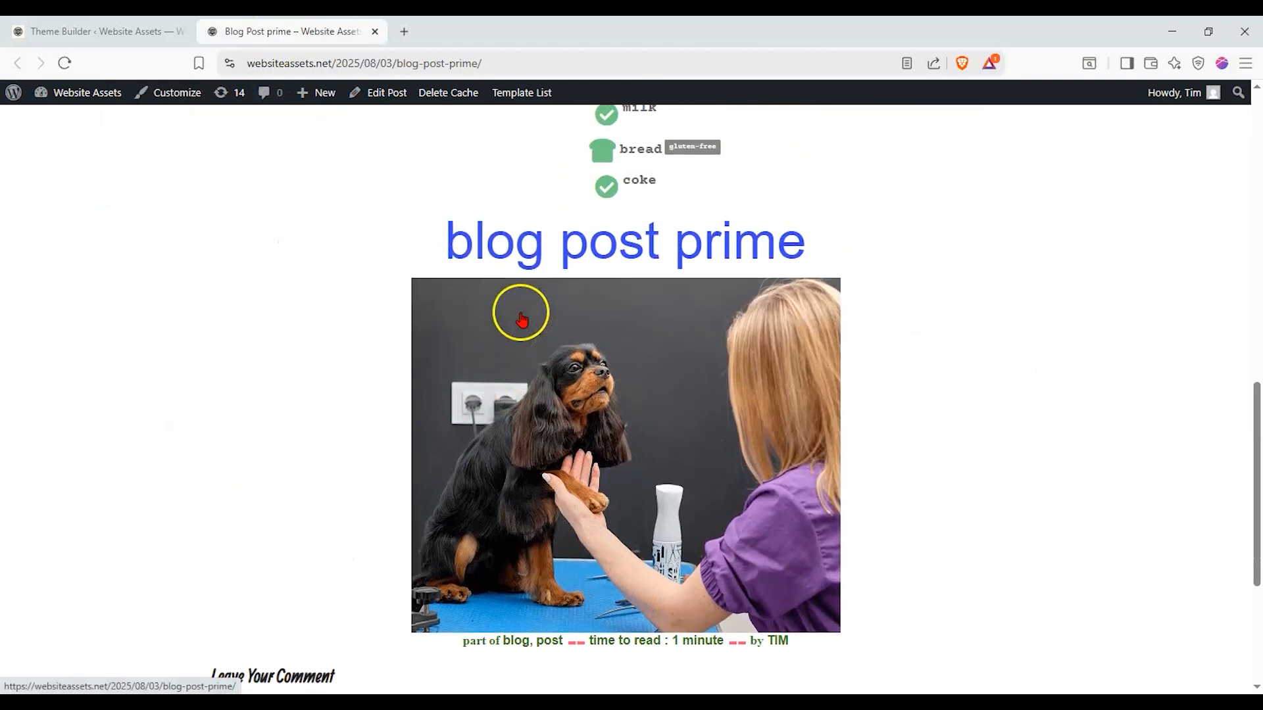
Step: Disable the blog 1 template and check how the Blog Post prime page looks without it
{"action": "left_click", "coordinate": [99, 31]}
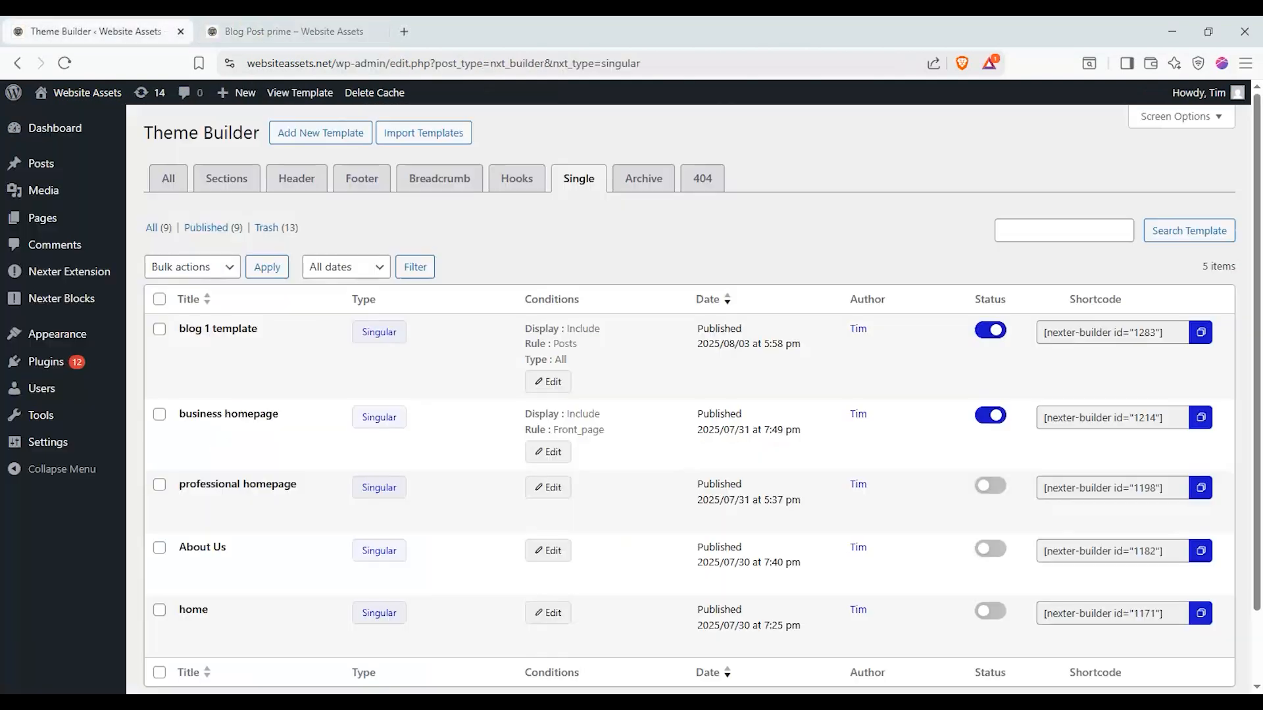
{"action": "left_click", "coordinate": [990, 331]}
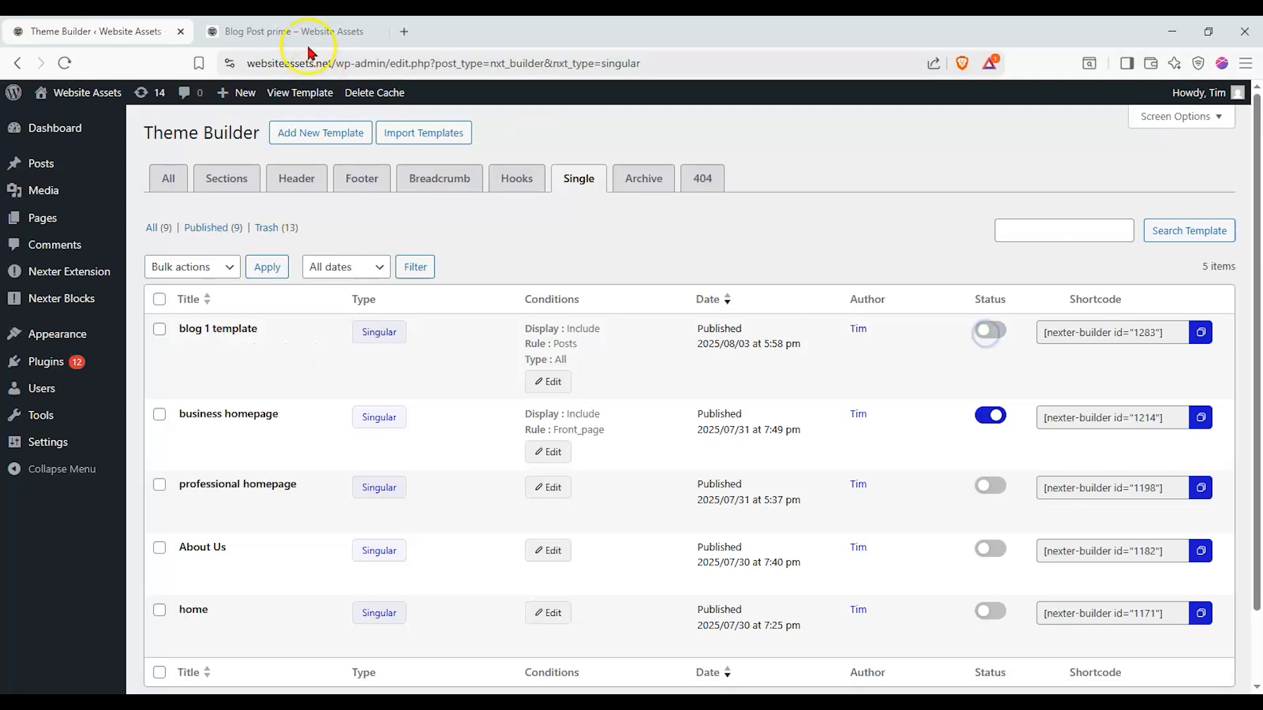
{"action": "left_click", "coordinate": [289, 32]}
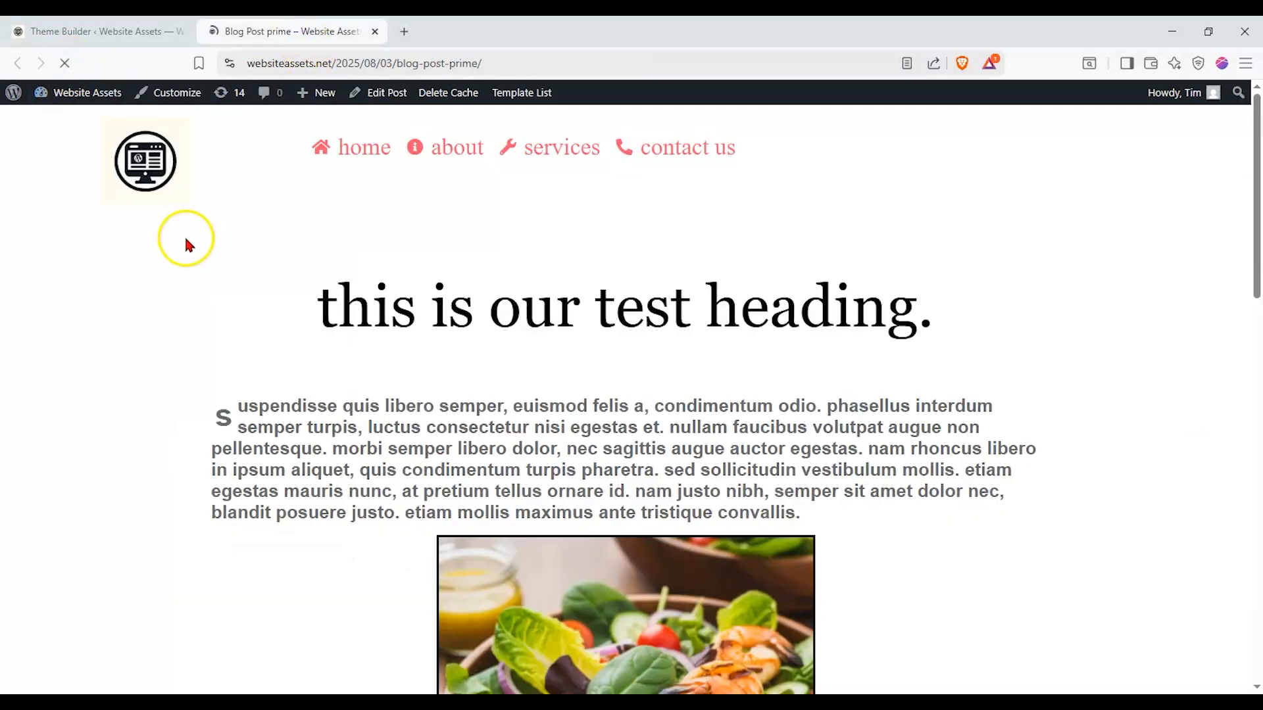
{"action": "scroll", "coordinate": [163, 253], "scroll_direction": "down", "scroll_amount": 15}
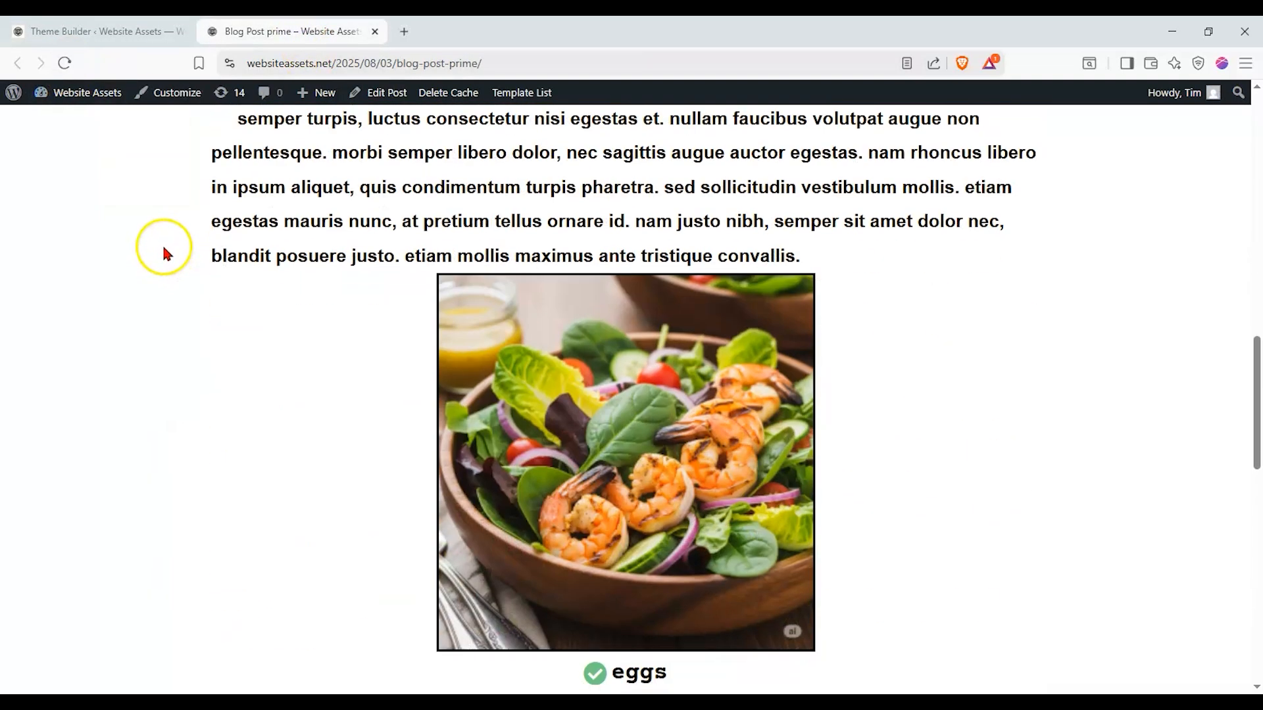
Step: Re-enable the blog 1 template and look over the Blog Post prime page as last loaded
{"action": "left_click", "coordinate": [98, 31]}
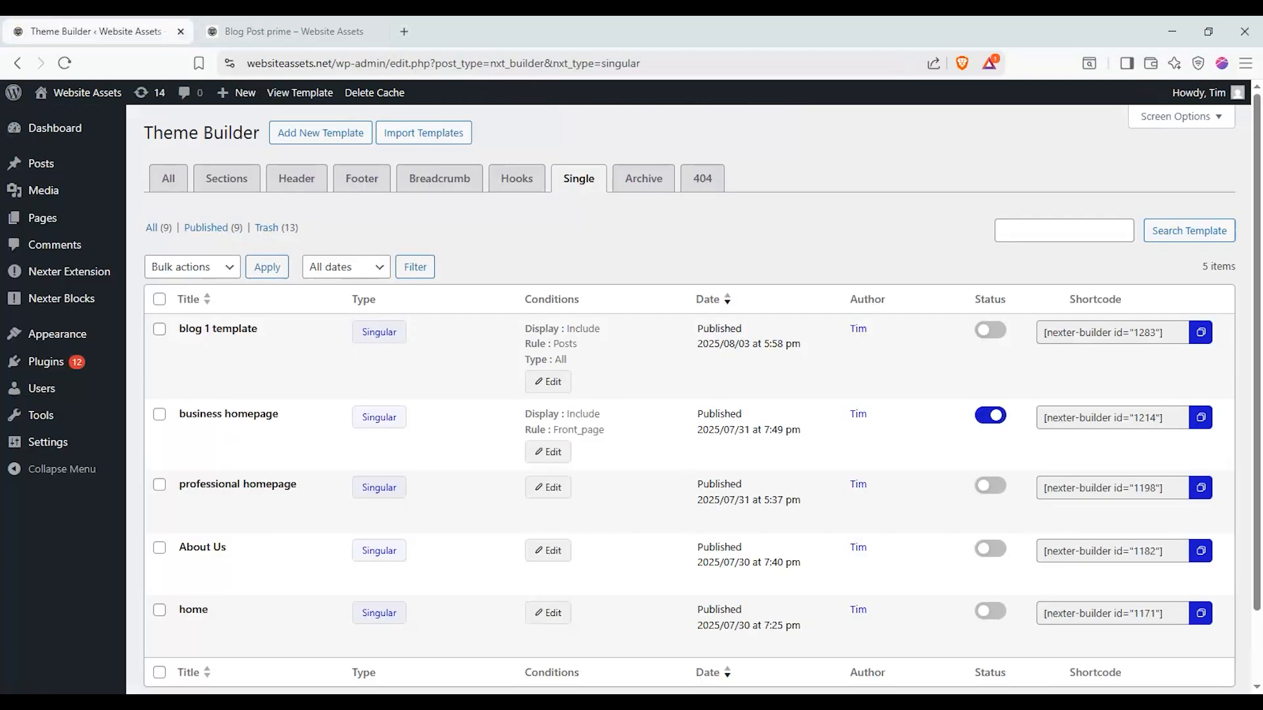
{"action": "left_click", "coordinate": [289, 31]}
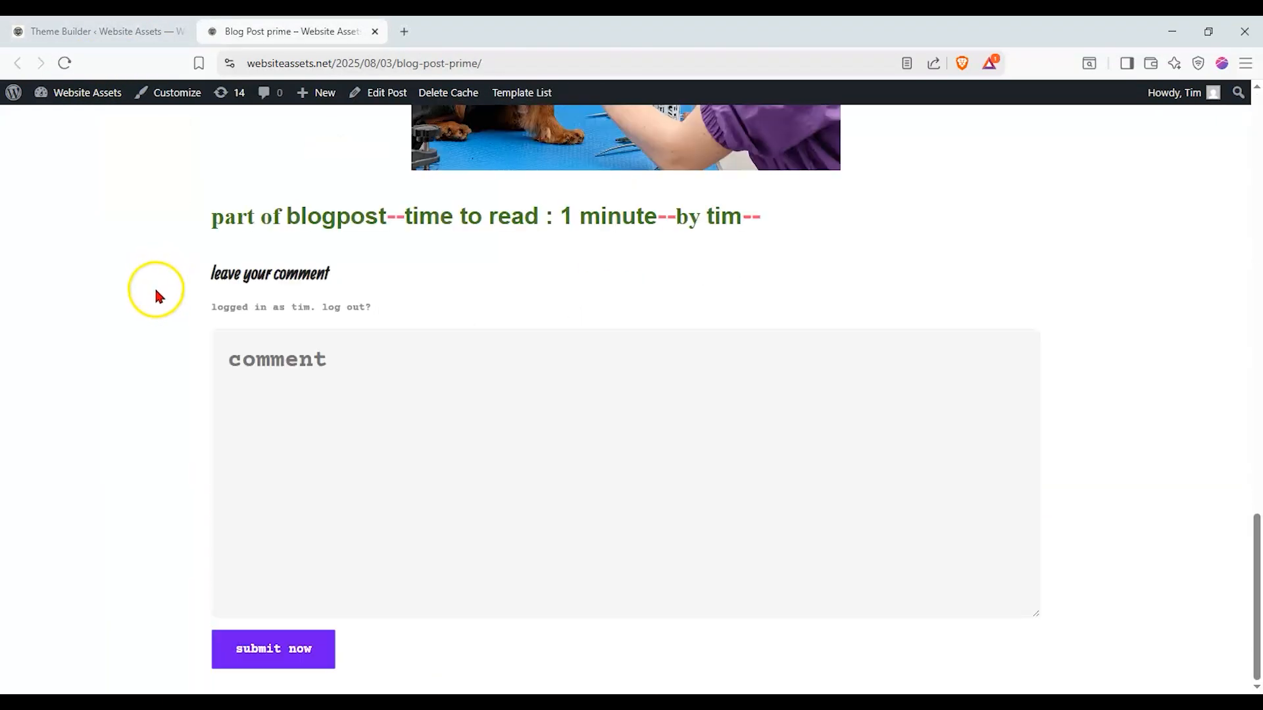
{"action": "scroll", "coordinate": [161, 294], "scroll_direction": "up", "scroll_amount": 15}
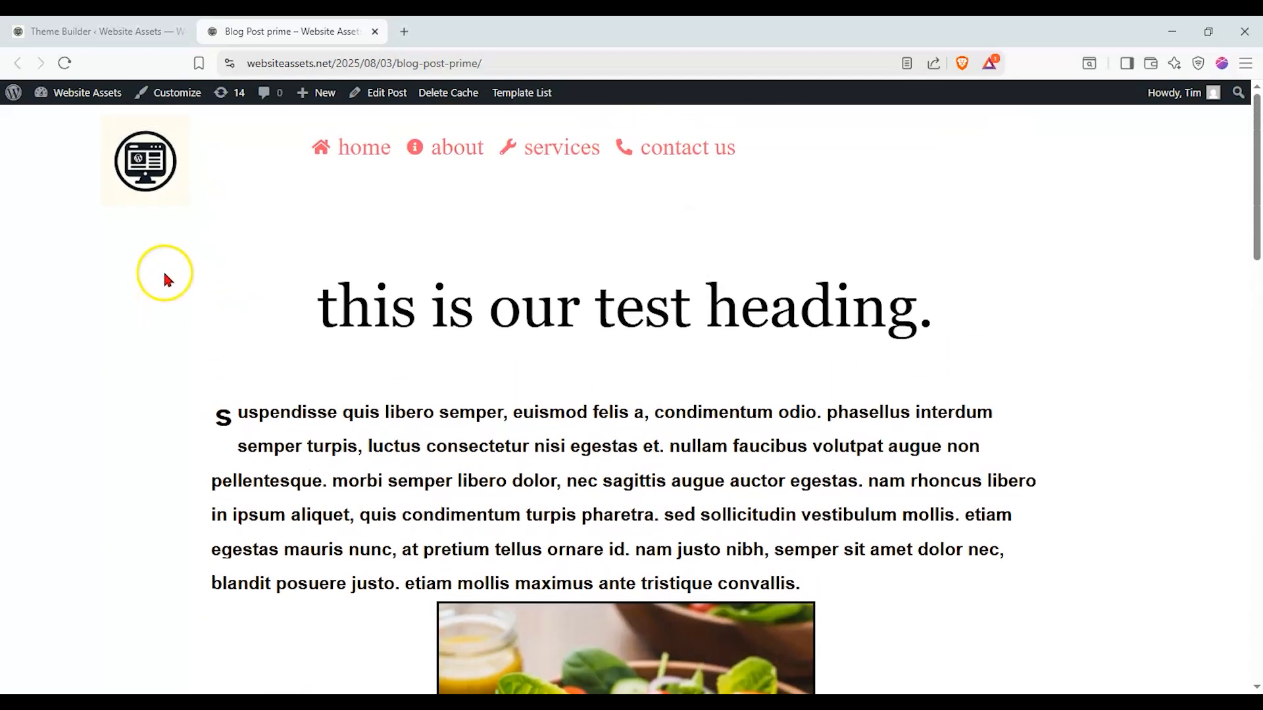
{"action": "scroll", "coordinate": [245, 263], "scroll_direction": "down", "scroll_amount": 3}
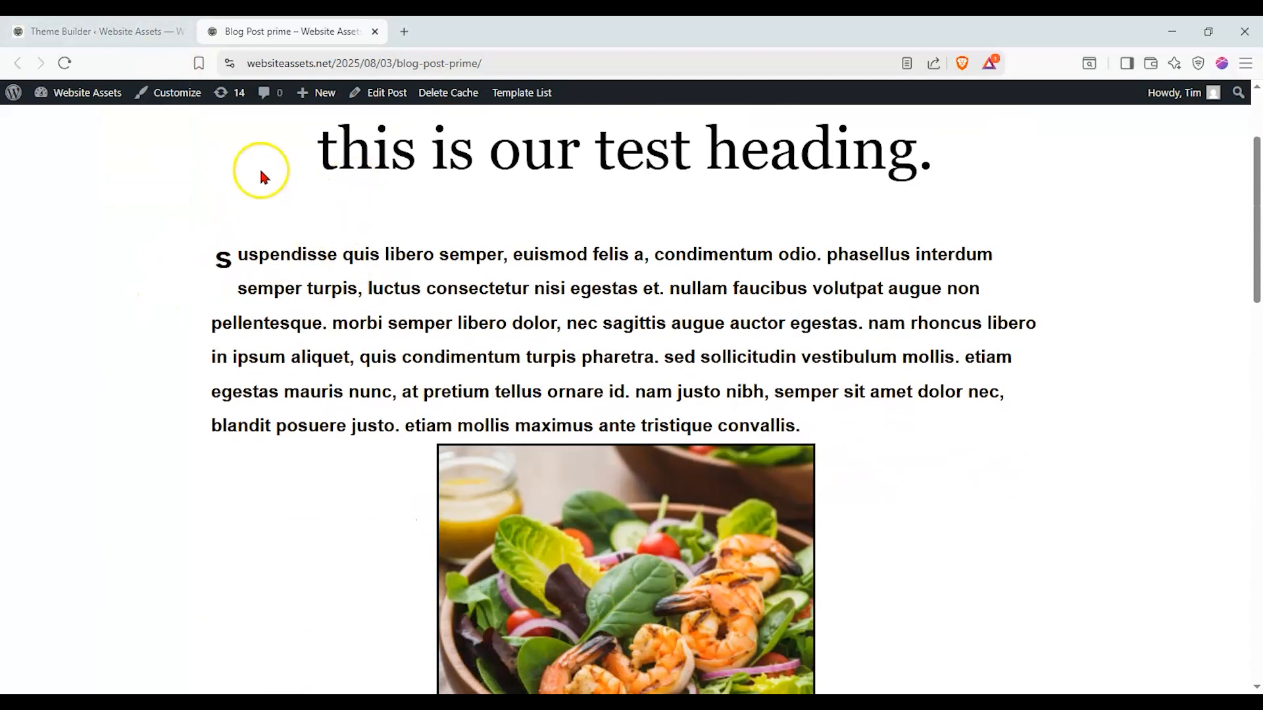
Step: Start a new template in the Theme Builder with the type Archives and the name archive 1
{"action": "left_click", "coordinate": [146, 31]}
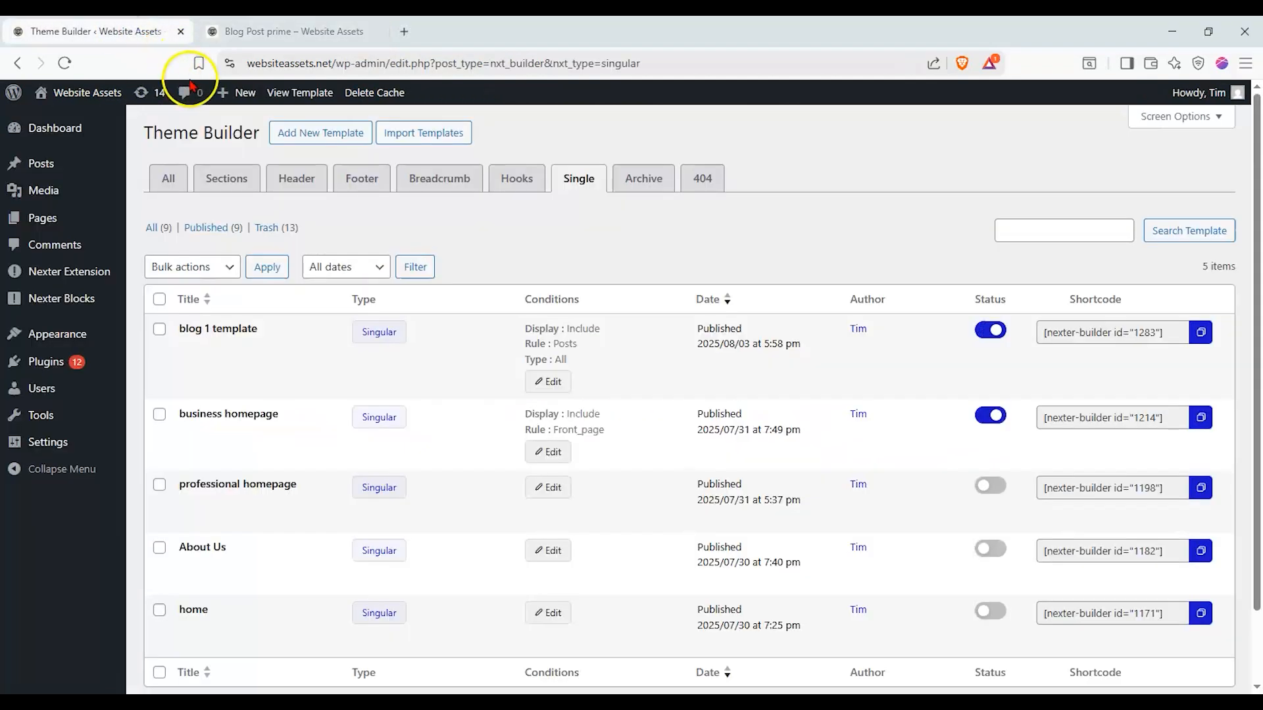
{"action": "left_click", "coordinate": [300, 142]}
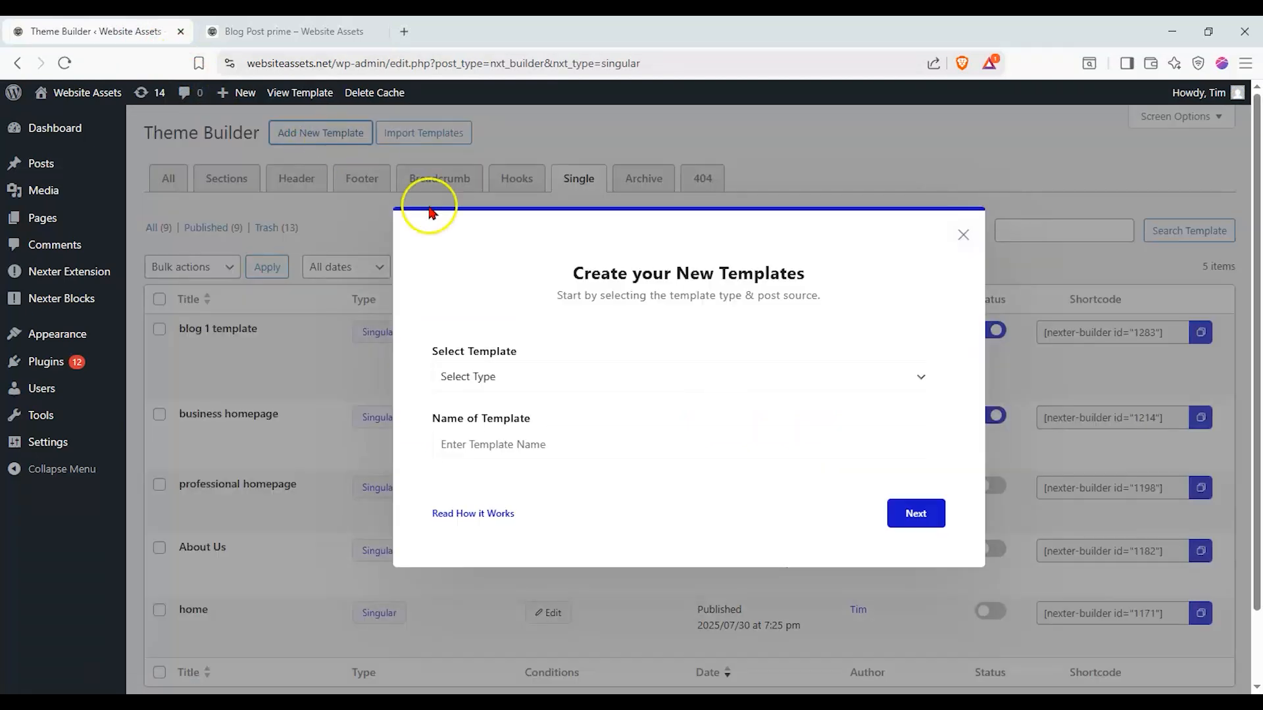
{"action": "left_click", "coordinate": [530, 379]}
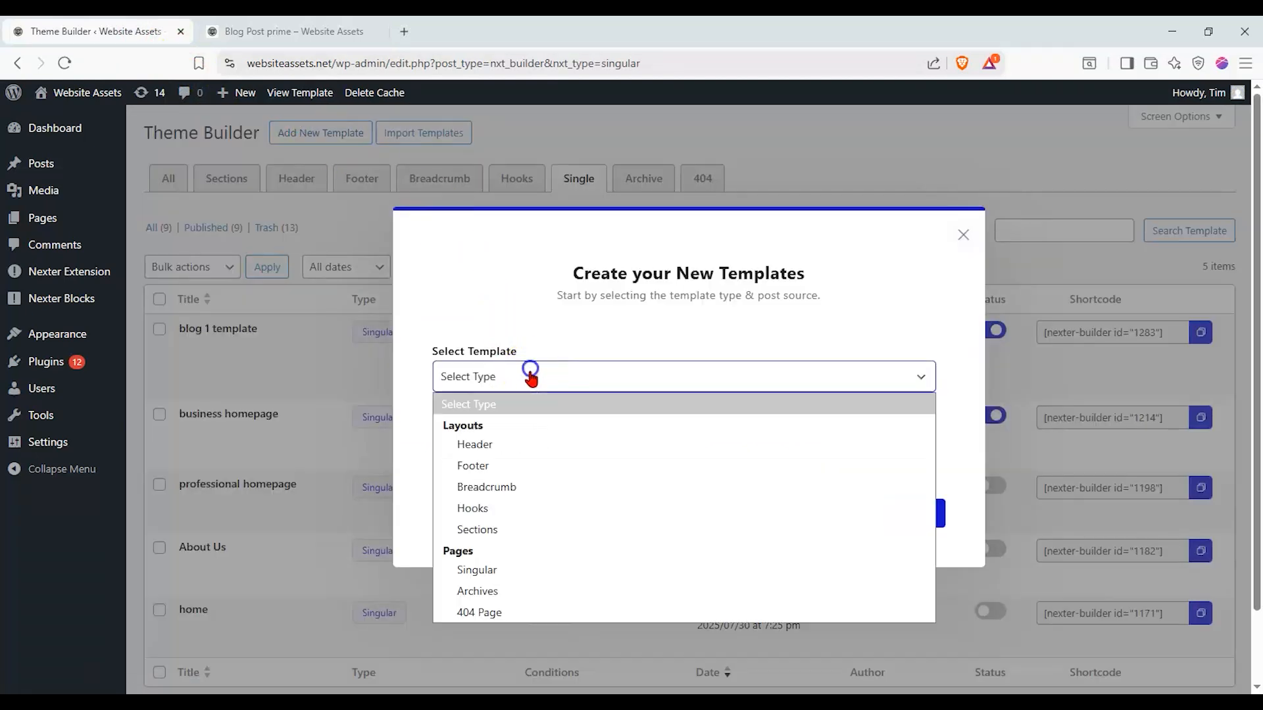
{"action": "left_click", "coordinate": [532, 589]}
{"action": "left_click", "coordinate": [558, 441]}
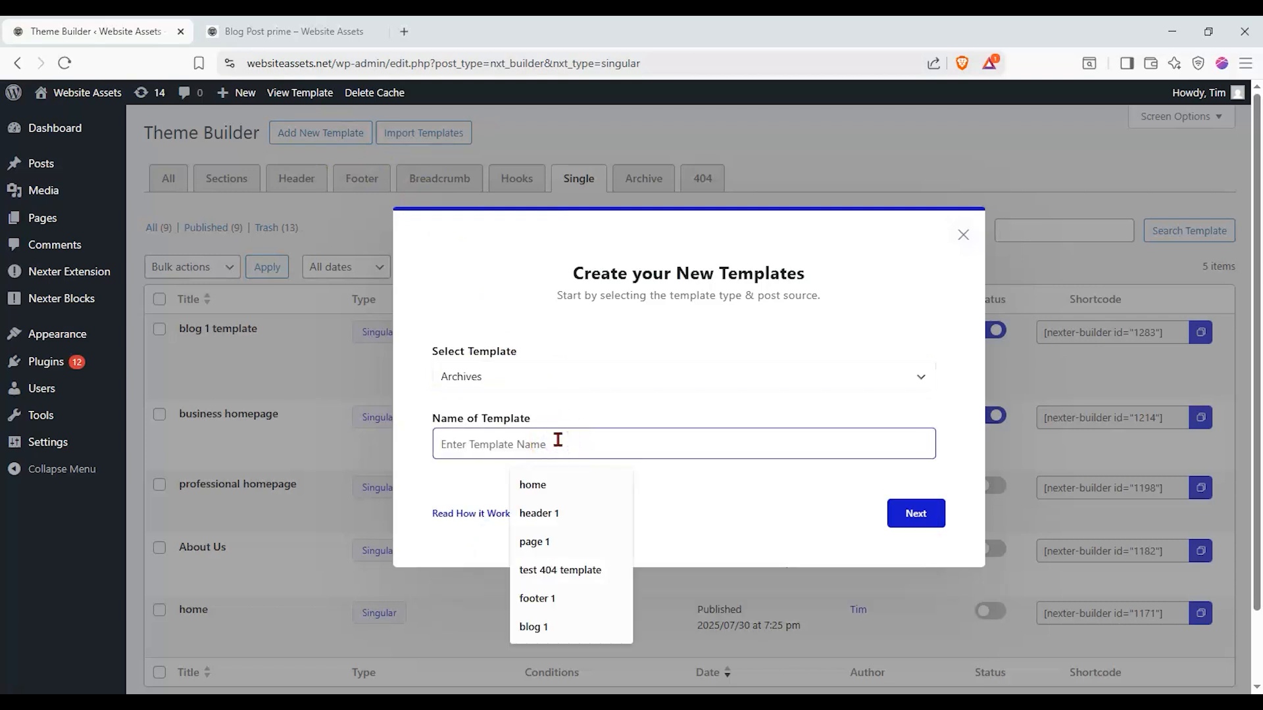
{"action": "type", "text": "archive 1"}
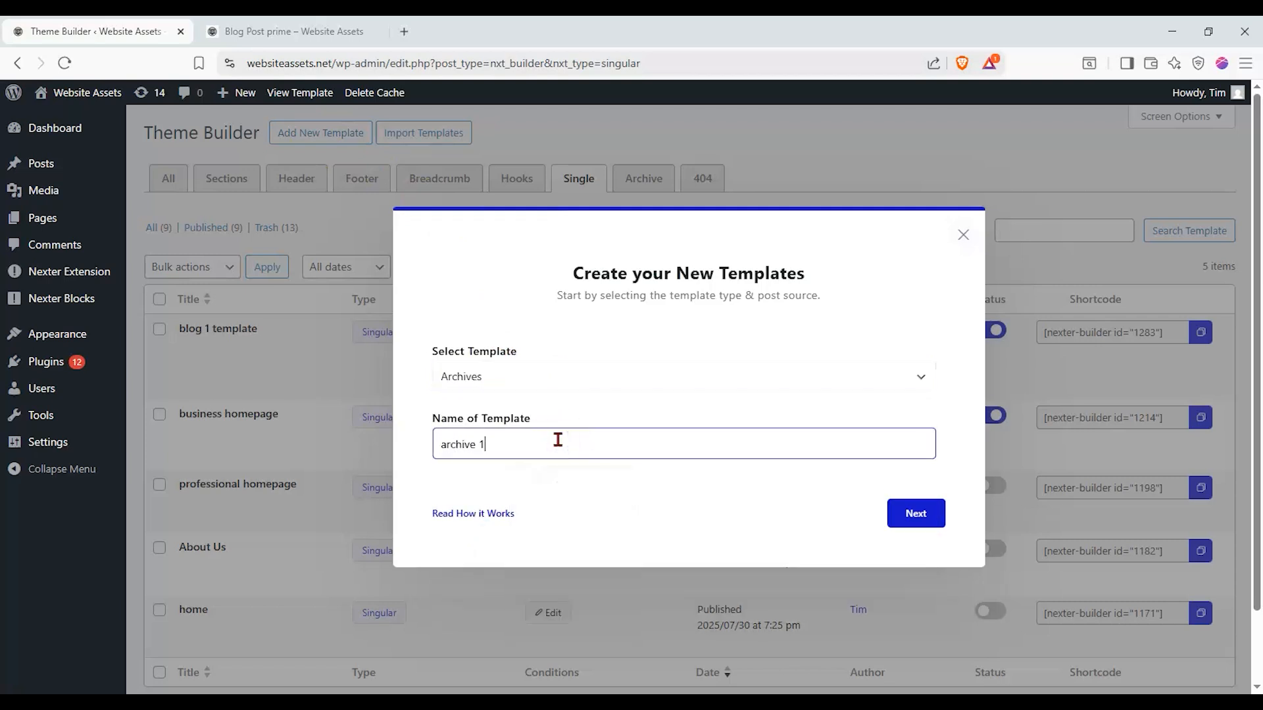
Step: Set the display condition to include Default Posts Archive and create the archive 1 template
{"action": "left_click", "coordinate": [911, 511]}
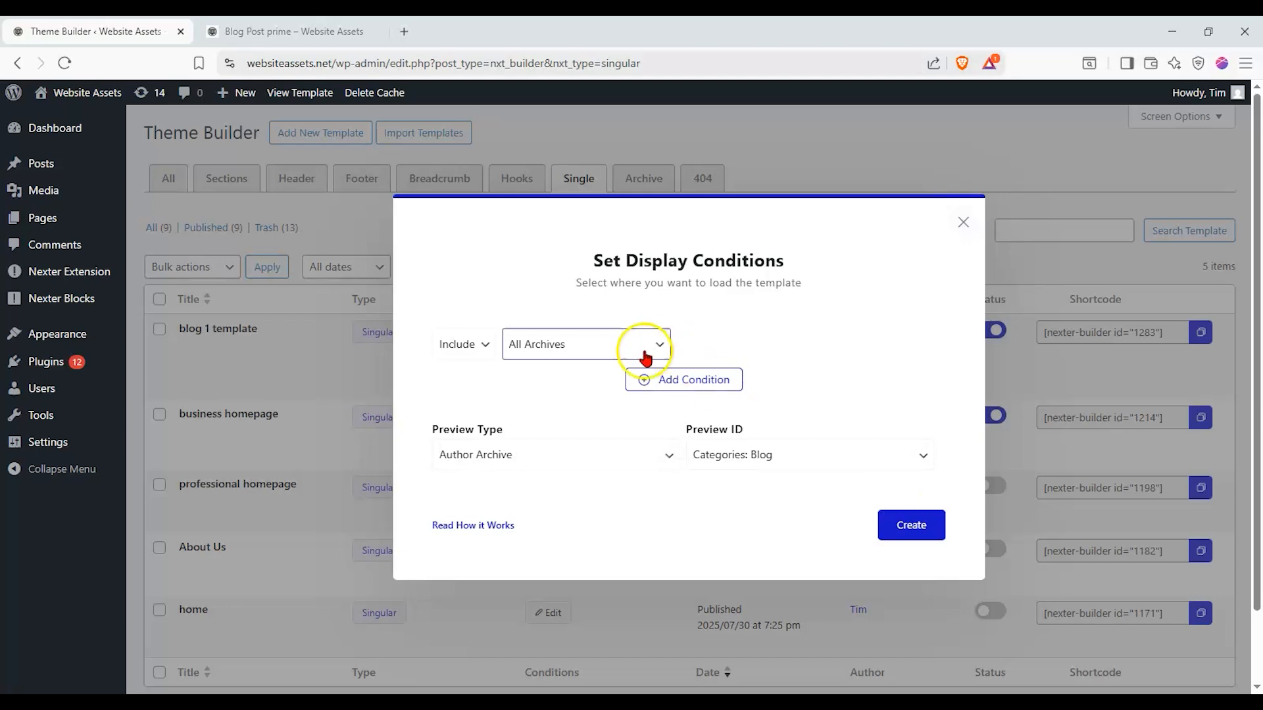
{"action": "left_click", "coordinate": [576, 347]}
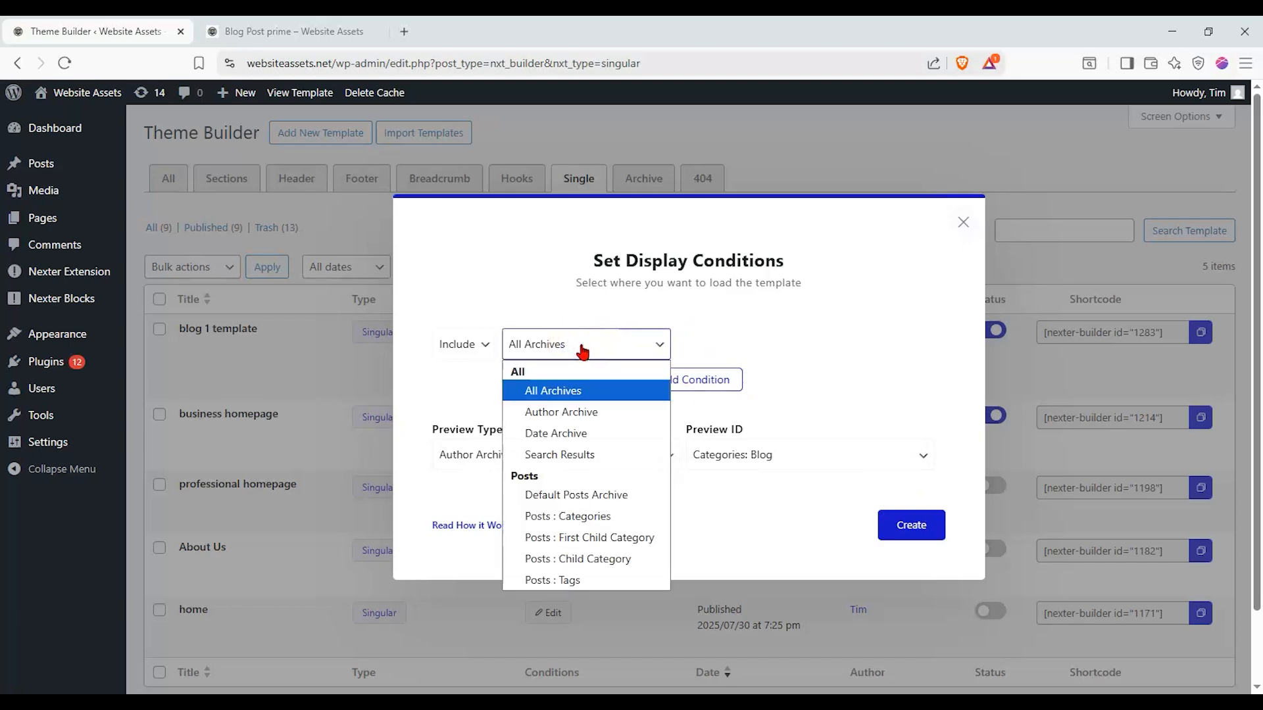
{"action": "left_click", "coordinate": [650, 501]}
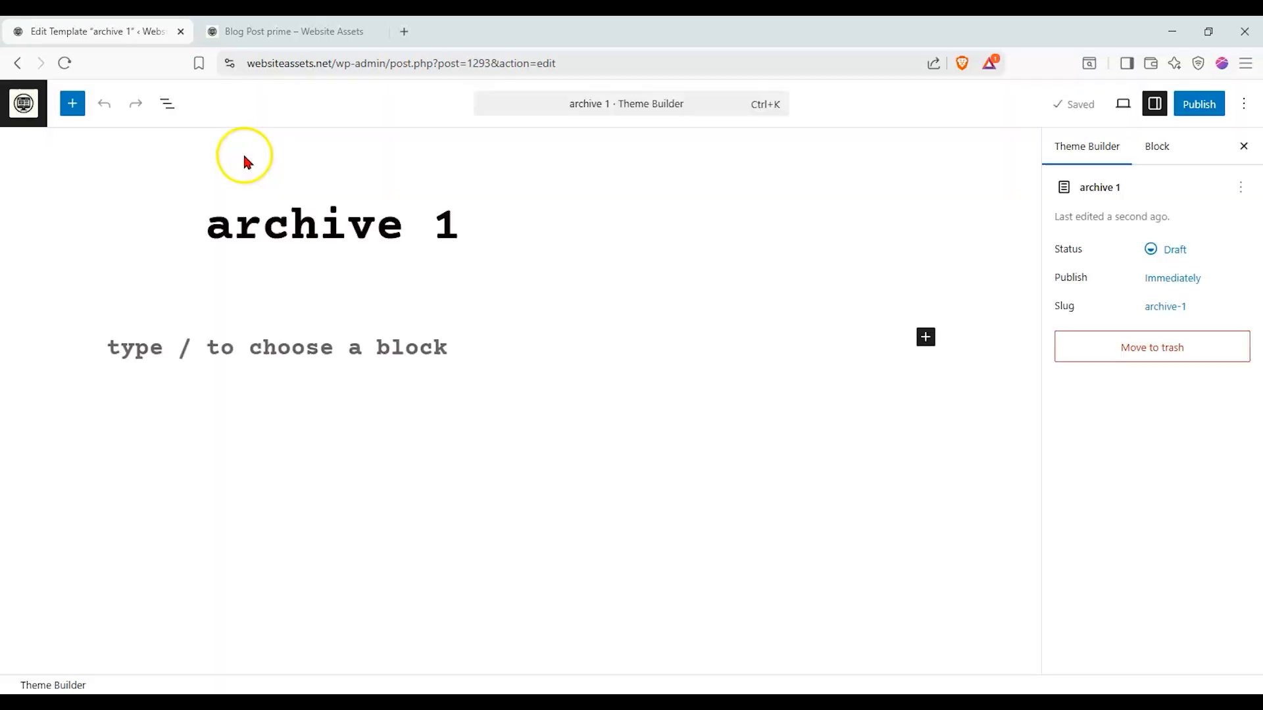
Step: Search the blocks for posts and add a Post Listing block to the archive 1 template
{"action": "left_click", "coordinate": [72, 103]}
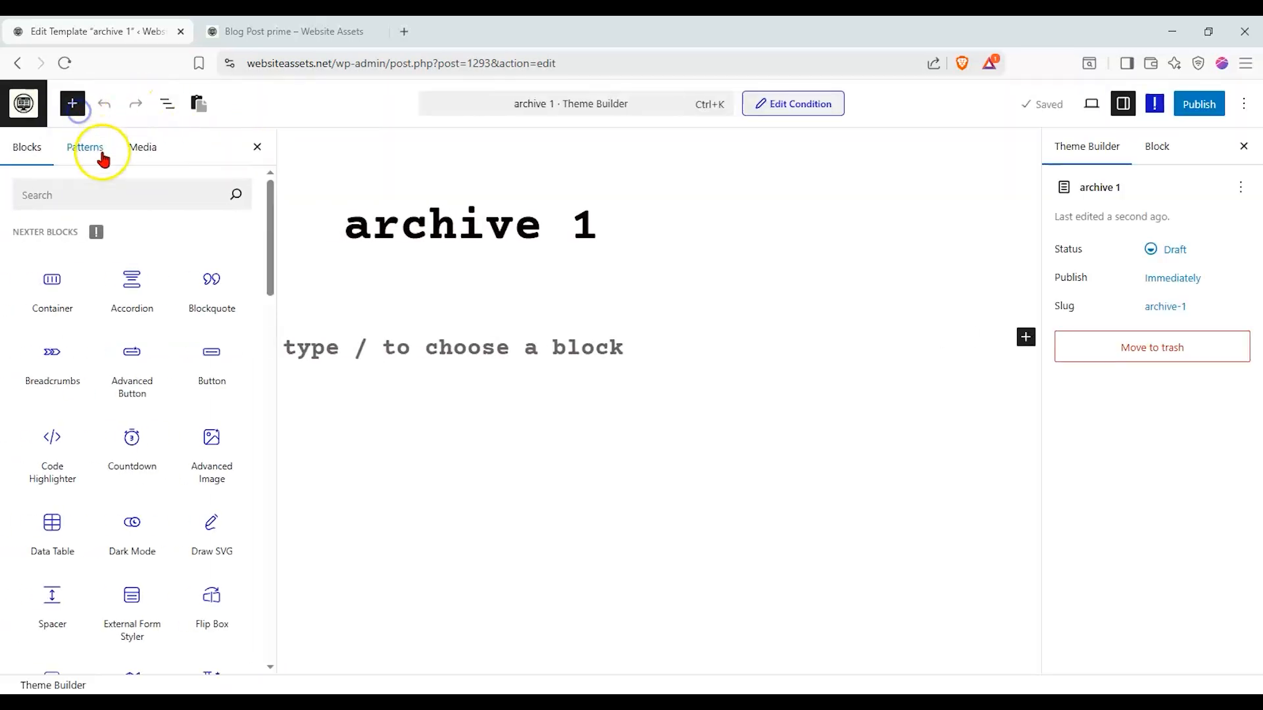
{"action": "type", "text": "pos"}
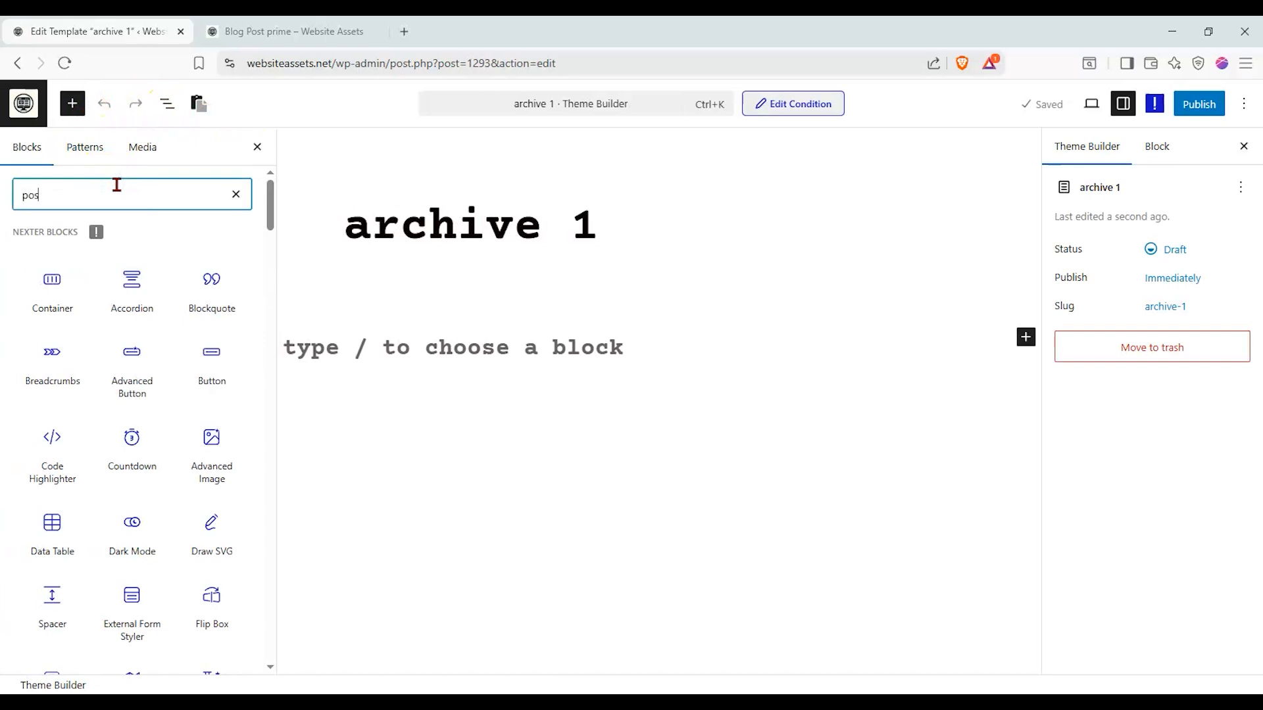
{"action": "type", "text": "ts"}
{"action": "left_click_drag", "start_coordinate": [131, 340], "coordinate": [525, 358]}
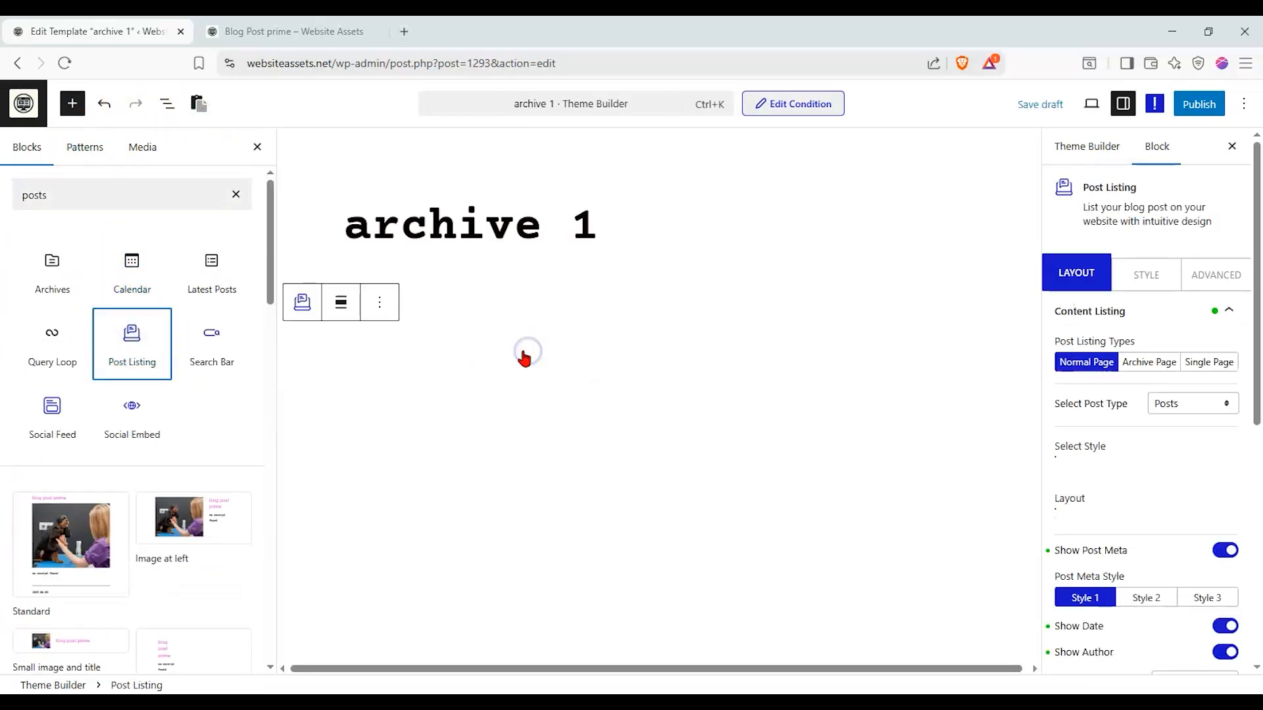
Step: Try several of the available display styles on the Post Listing block and return to Style 1
{"action": "scroll", "coordinate": [409, 362], "scroll_direction": "down", "scroll_amount": 3}
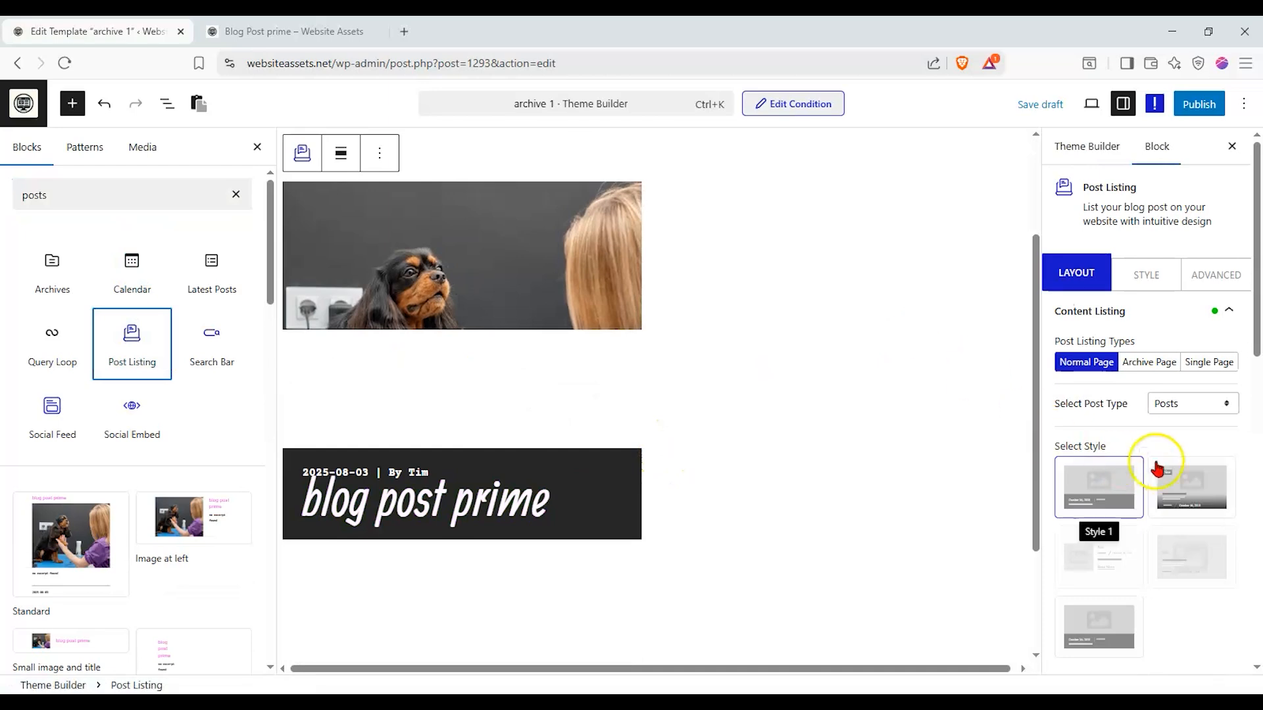
{"action": "left_click", "coordinate": [1160, 469]}
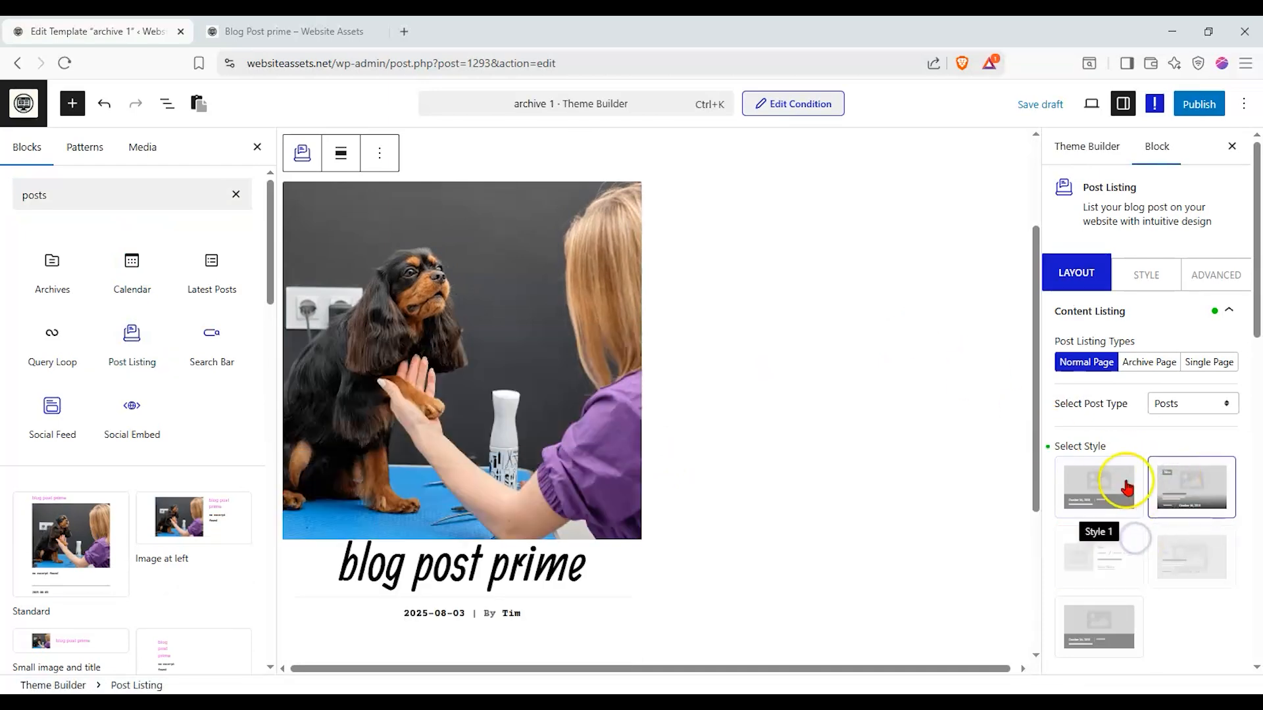
{"action": "left_click", "coordinate": [1109, 622]}
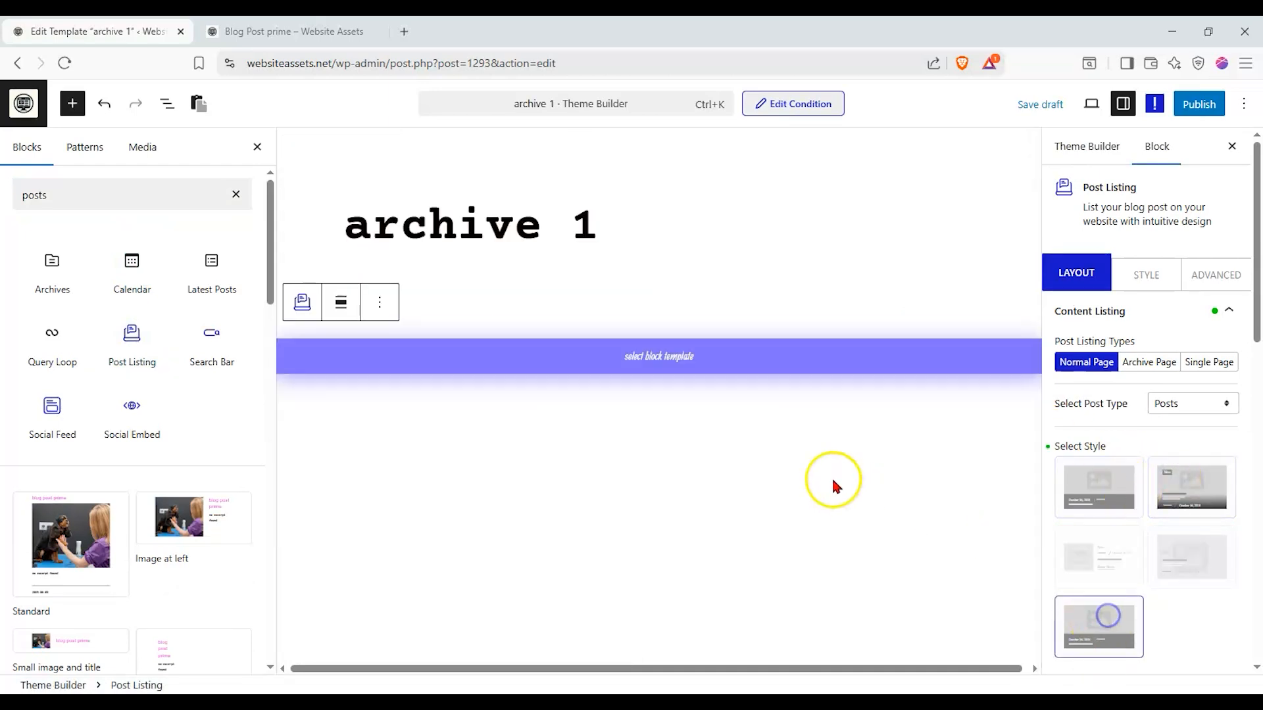
{"action": "left_click", "coordinate": [1100, 501]}
{"action": "left_click", "coordinate": [1113, 635]}
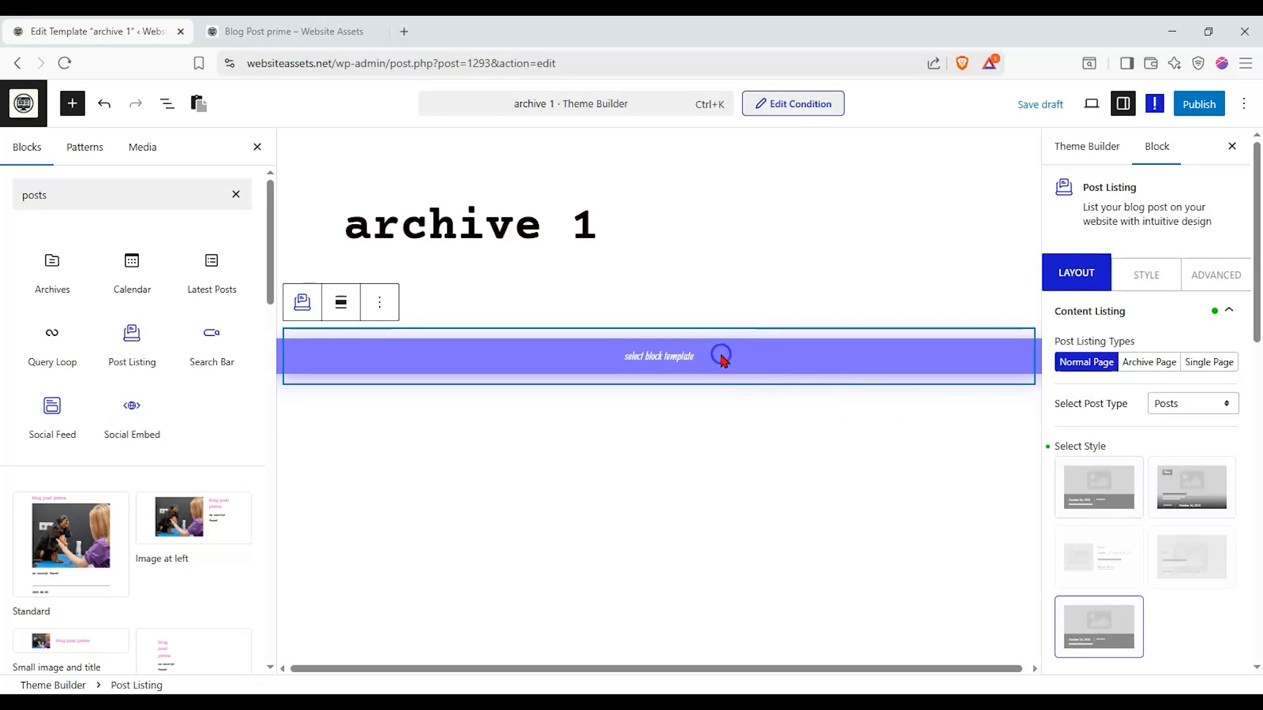
{"action": "left_click", "coordinate": [1096, 498]}
{"action": "left_click", "coordinate": [1182, 499]}
{"action": "left_click", "coordinate": [1097, 480]}
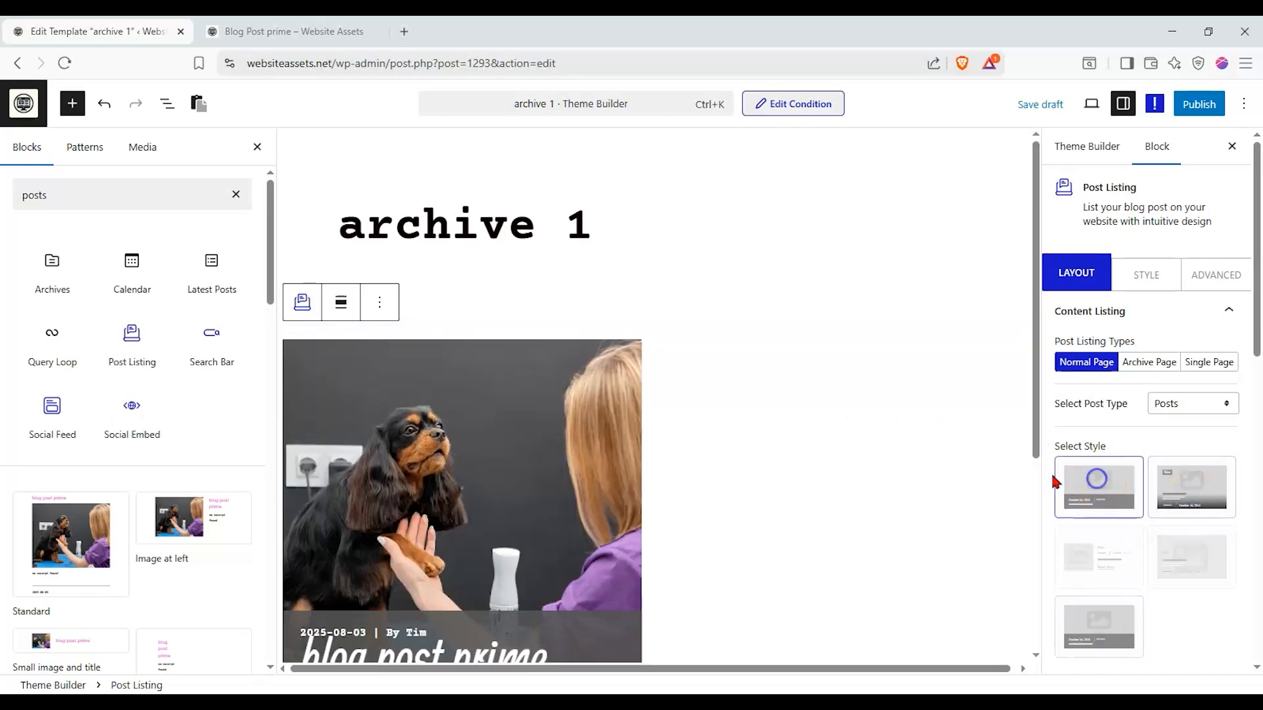
{"action": "scroll", "coordinate": [893, 459], "scroll_direction": "down", "scroll_amount": 2}
{"action": "left_click", "coordinate": [1225, 490]}
{"action": "left_click", "coordinate": [1093, 469]}
Step: Try the Archive Page and Single Page listing types on the Post Listing block and return to Normal Page
{"action": "left_click", "coordinate": [1150, 362]}
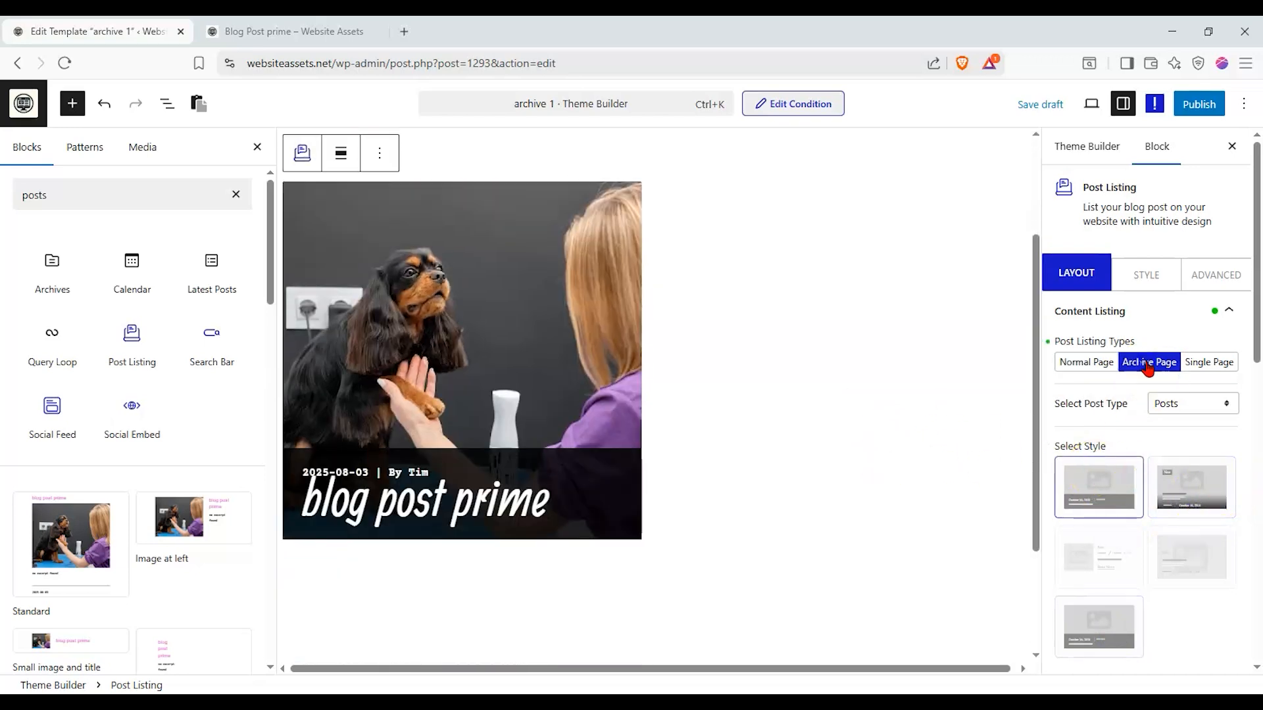
{"action": "left_click", "coordinate": [1208, 362]}
{"action": "left_click", "coordinate": [1150, 362]}
{"action": "left_click", "coordinate": [1087, 362]}
{"action": "left_click", "coordinate": [1150, 362]}
{"action": "left_click", "coordinate": [1102, 361]}
Step: Try Pages as the post type of the Post Listing block and switch back to Posts
{"action": "left_click", "coordinate": [1167, 399]}
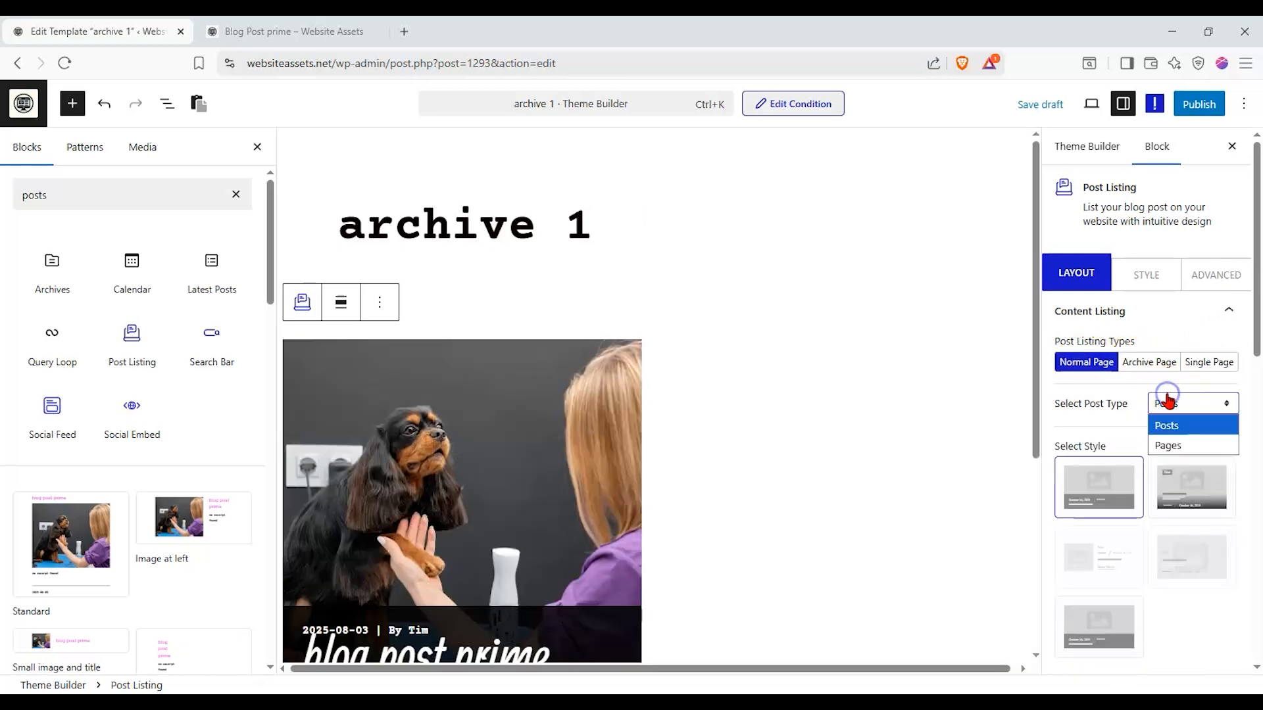
{"action": "left_click", "coordinate": [1178, 445]}
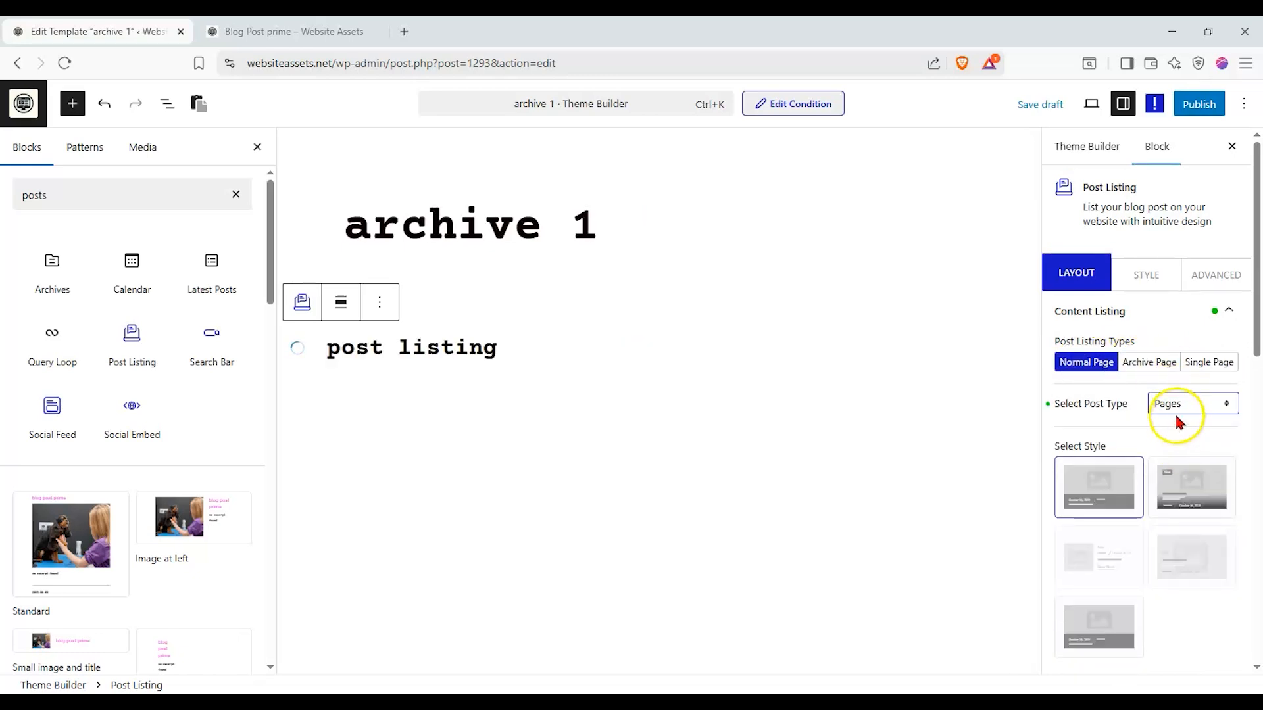
{"action": "left_click", "coordinate": [1177, 410]}
{"action": "left_click", "coordinate": [1176, 421]}
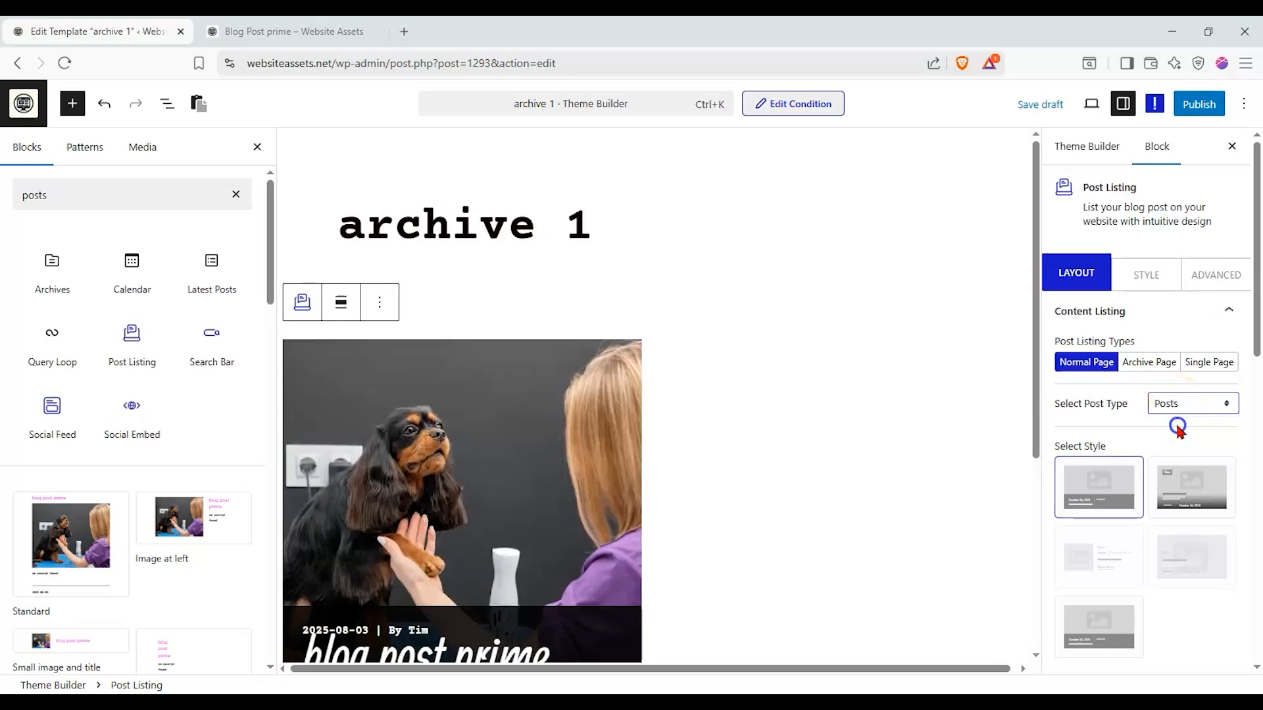
Step: Try the alternative layouts for the Post Listing block and return to the Grid layout
{"action": "scroll", "coordinate": [1111, 426], "scroll_direction": "down", "scroll_amount": 5}
{"action": "left_click", "coordinate": [1156, 413]}
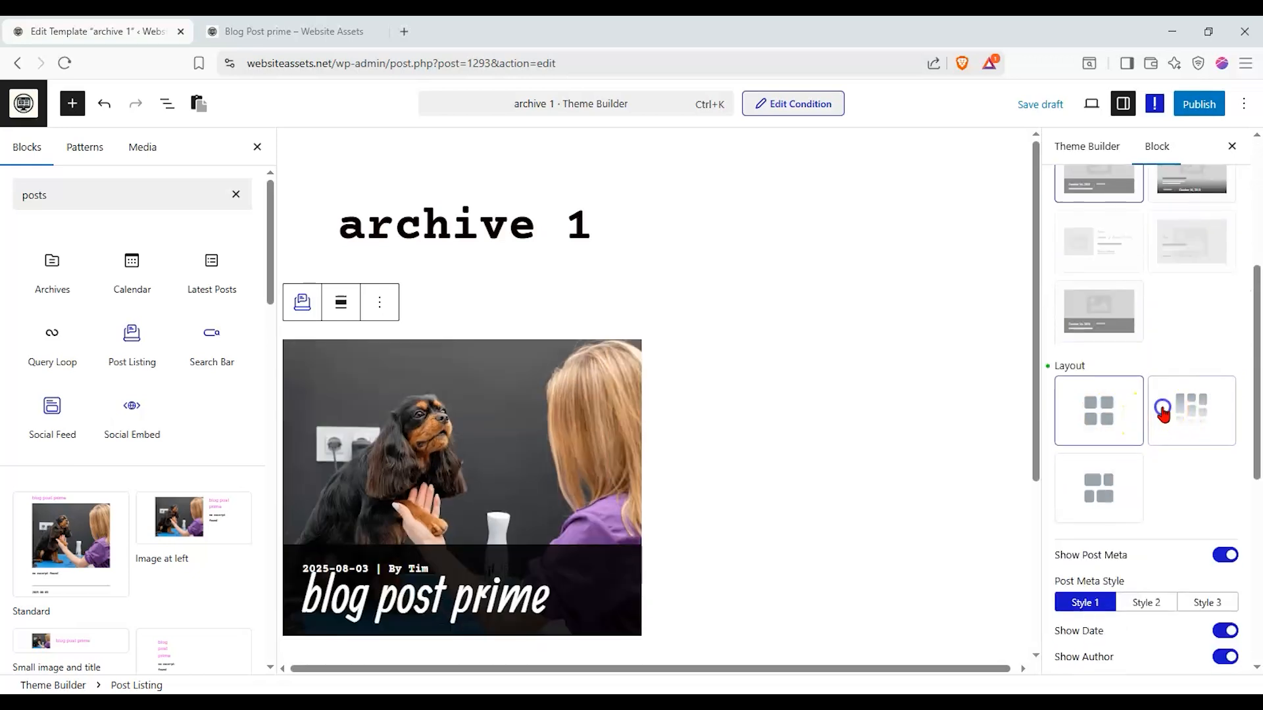
{"action": "left_click", "coordinate": [1105, 484]}
{"action": "left_click", "coordinate": [1124, 440]}
{"action": "scroll", "coordinate": [878, 411], "scroll_direction": "down", "scroll_amount": 2}
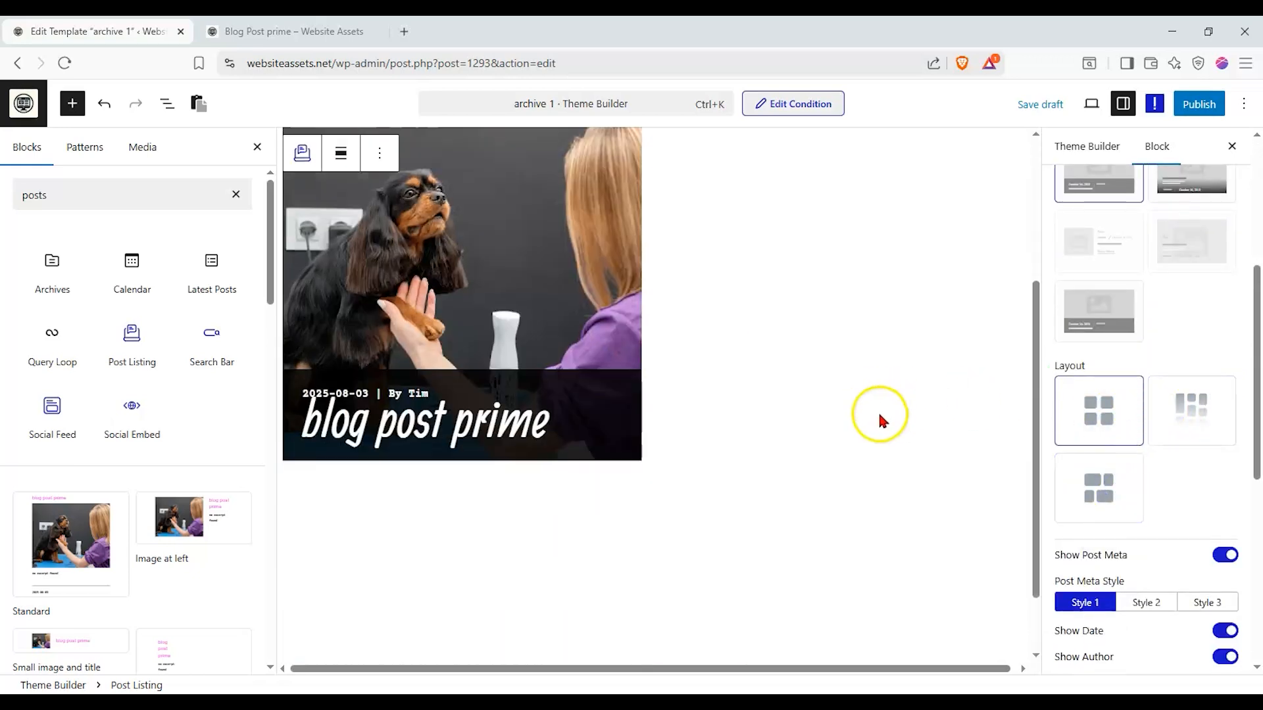
{"action": "scroll", "coordinate": [850, 424], "scroll_direction": "up", "scroll_amount": 2}
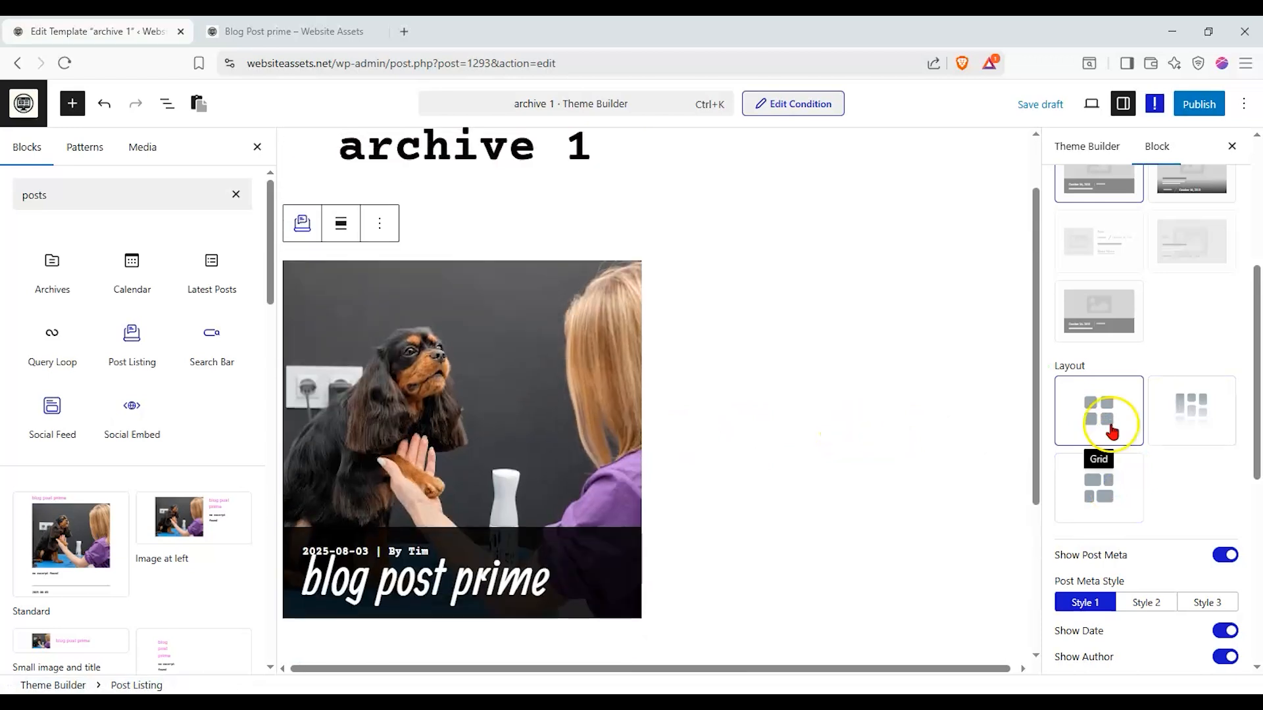
Step: Keep the post meta shown, set the Post Meta Style to Style 2 and turn off the date
{"action": "scroll", "coordinate": [1108, 428], "scroll_direction": "down", "scroll_amount": 3}
{"action": "left_click", "coordinate": [1224, 318]}
{"action": "left_click", "coordinate": [1222, 320]}
{"action": "left_click", "coordinate": [1134, 364]}
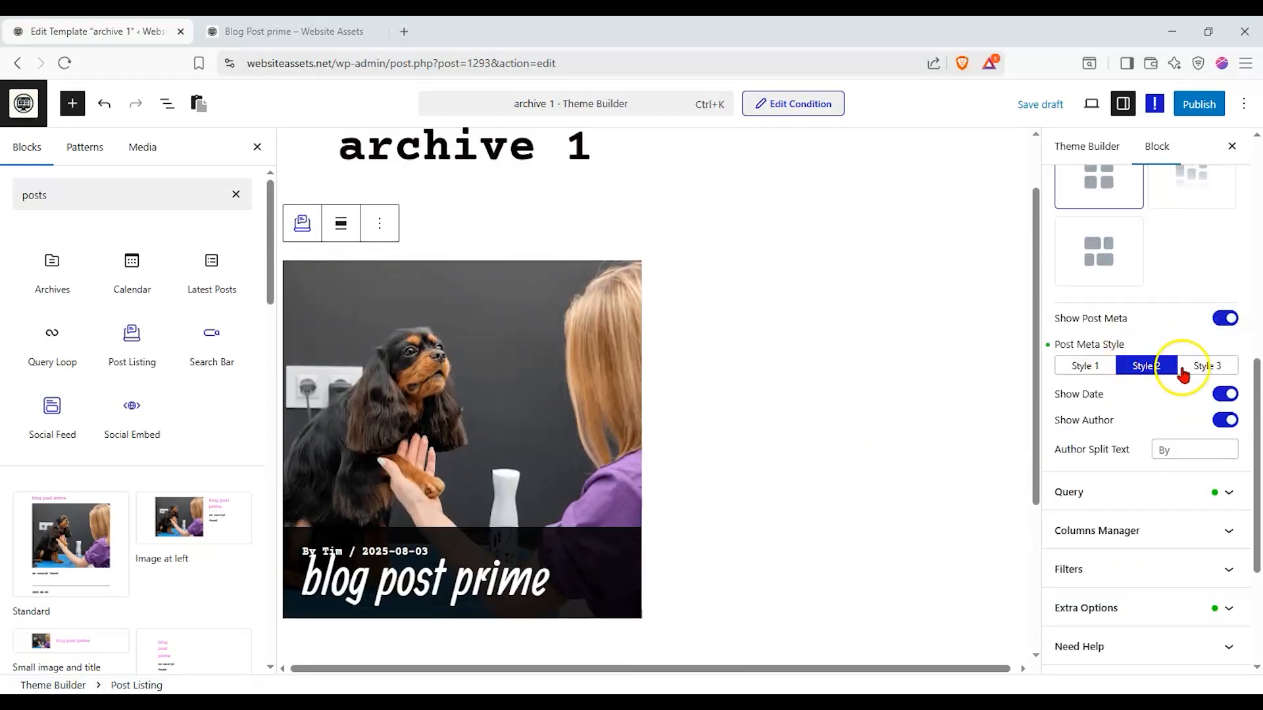
{"action": "left_click", "coordinate": [1195, 369]}
{"action": "left_click", "coordinate": [1160, 367]}
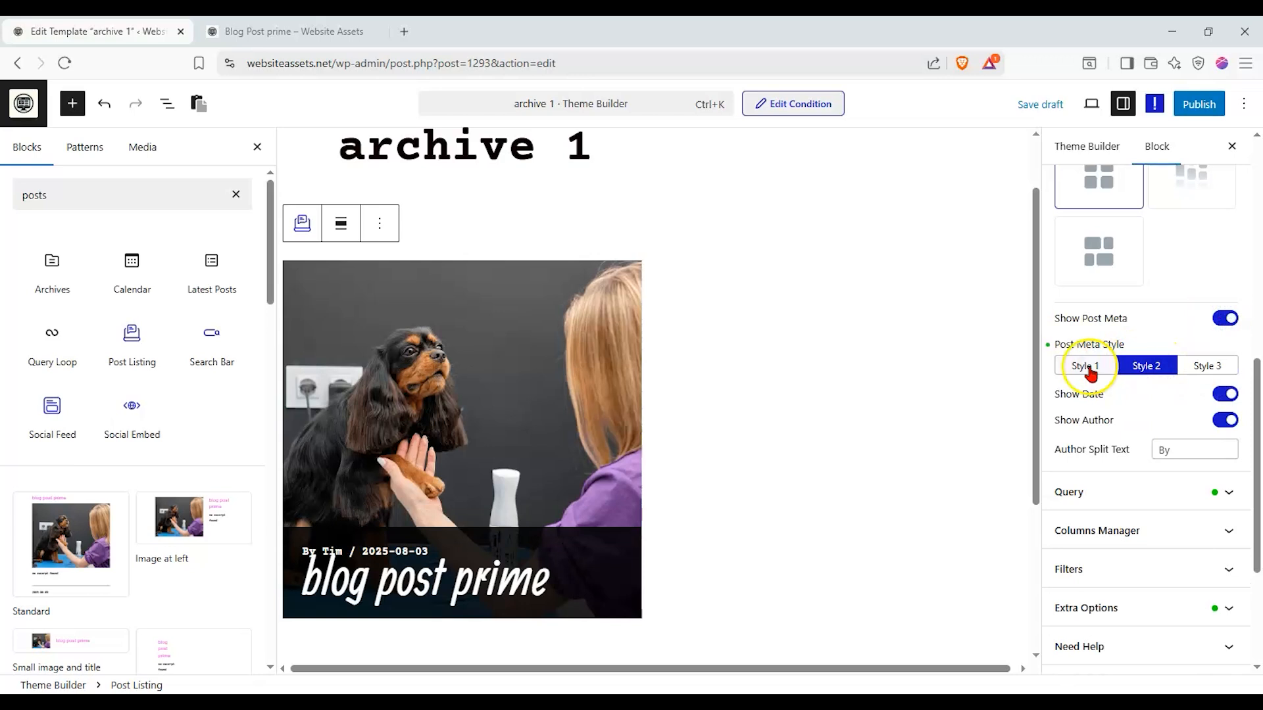
{"action": "left_click", "coordinate": [1087, 369]}
{"action": "left_click", "coordinate": [1159, 375]}
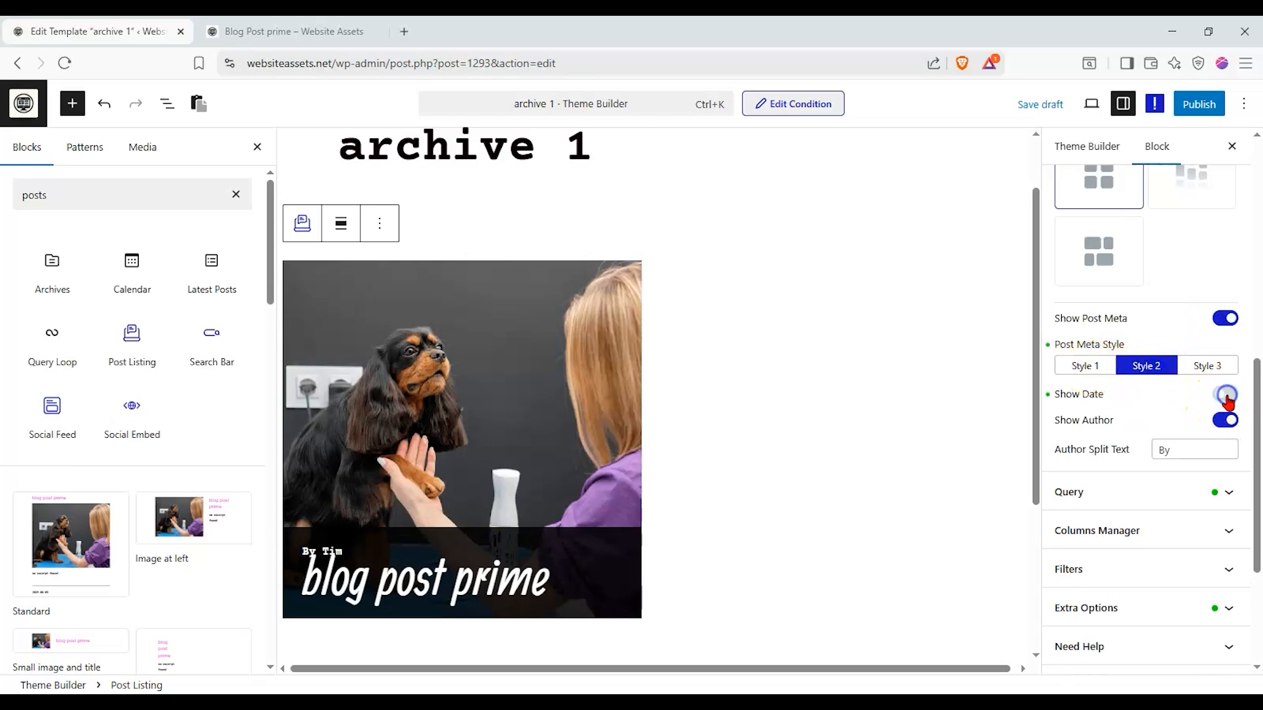
{"action": "left_click", "coordinate": [1080, 365]}
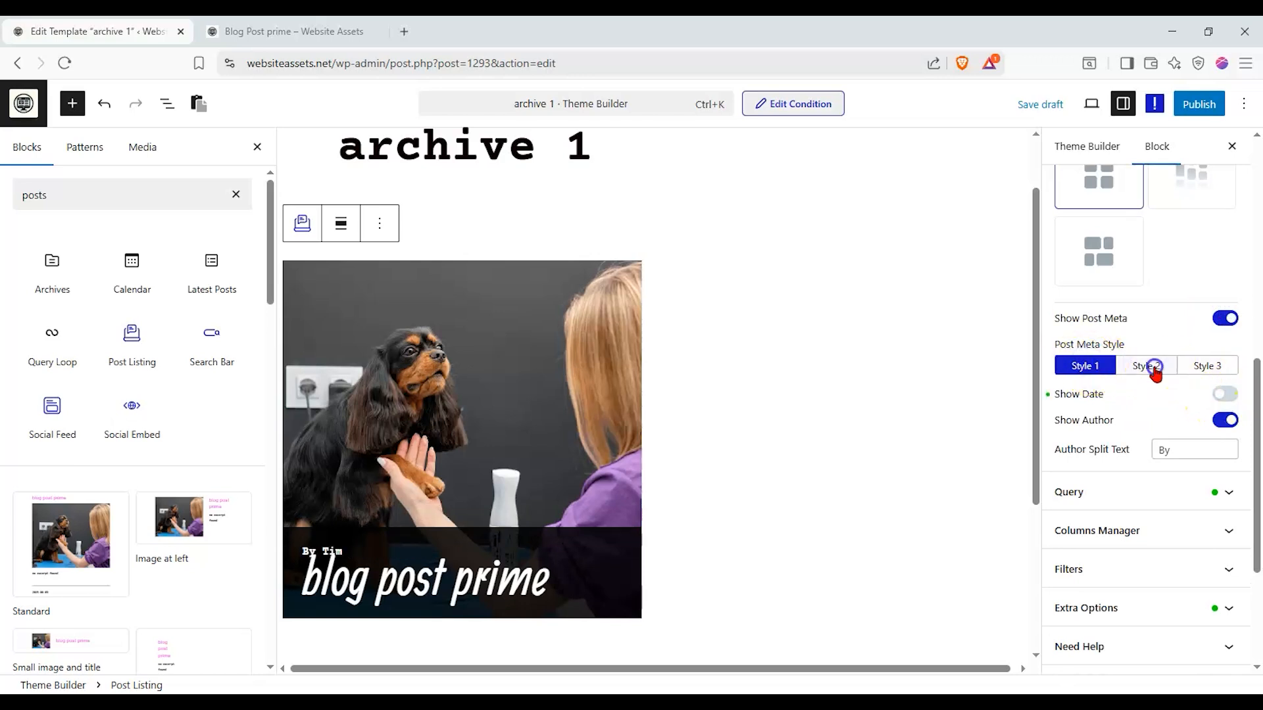
{"action": "left_click", "coordinate": [1155, 369]}
Step: Review the Post Listing block's Query settings, including the category and tag selections
{"action": "left_click", "coordinate": [1214, 498]}
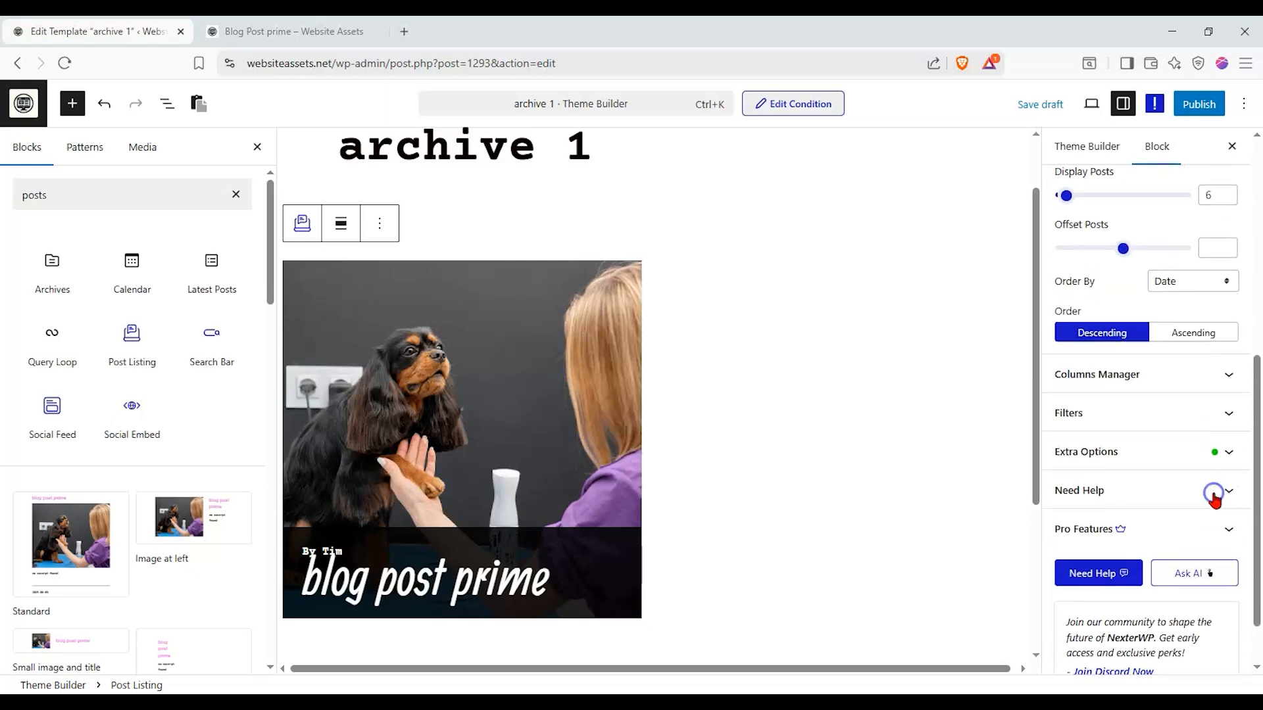
{"action": "scroll", "coordinate": [1215, 497], "scroll_direction": "up", "scroll_amount": 3}
{"action": "scroll", "coordinate": [1158, 421], "scroll_direction": "down", "scroll_amount": 1}
{"action": "scroll", "coordinate": [1132, 341], "scroll_direction": "up", "scroll_amount": 4}
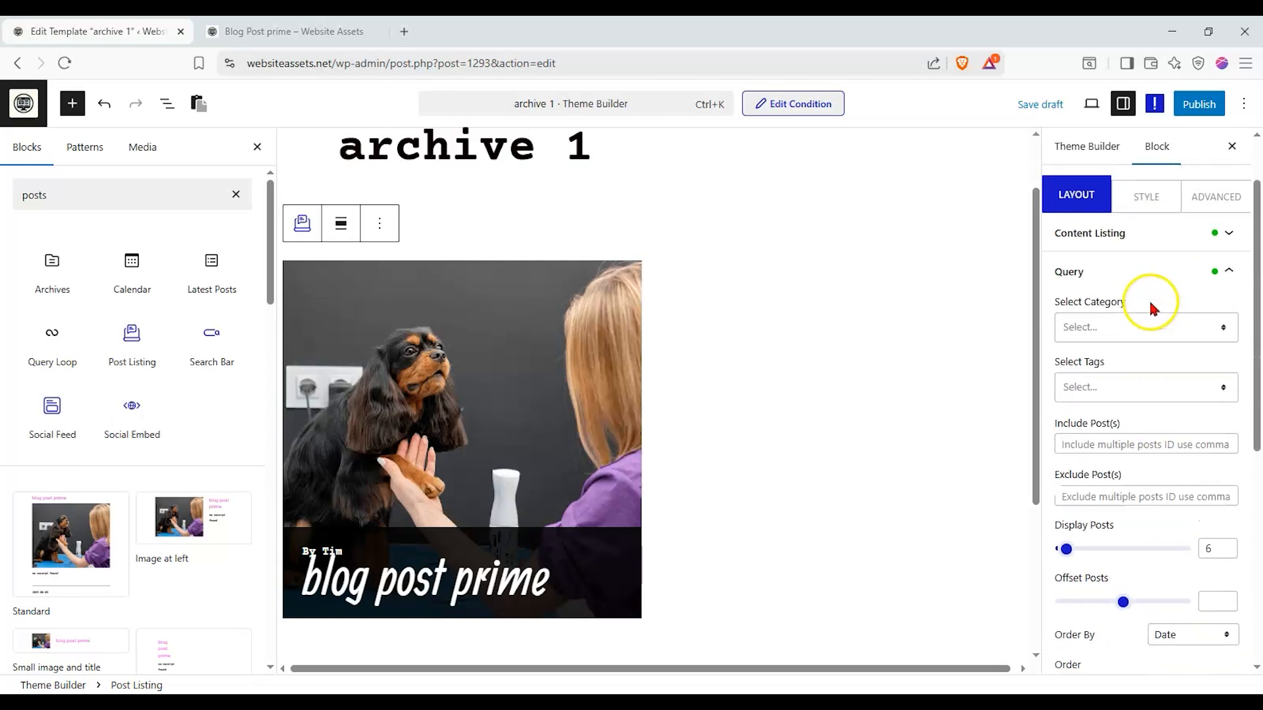
{"action": "left_click", "coordinate": [1158, 358]}
{"action": "left_click", "coordinate": [1162, 408]}
{"action": "left_click", "coordinate": [1161, 411]}
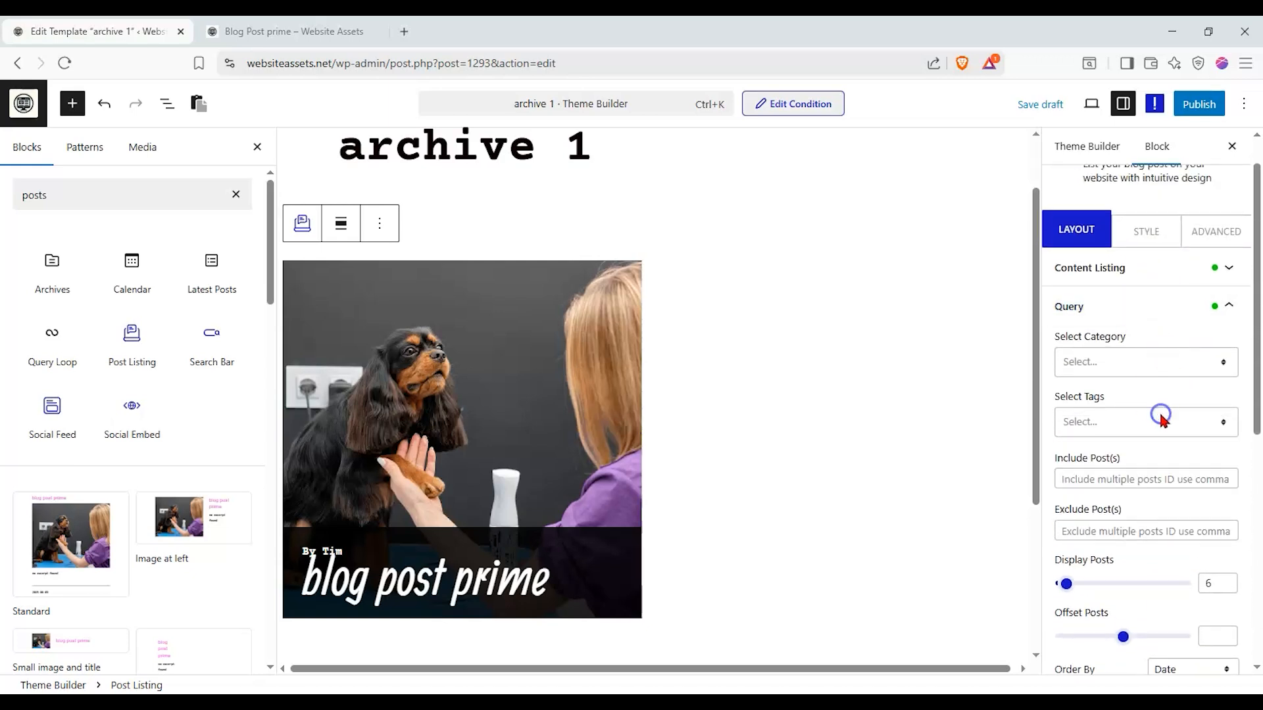
Step: Look through the Columns Manager and Filters settings of the Post Listing block, including the Category Wise Filter option
{"action": "left_click", "coordinate": [1184, 309]}
{"action": "left_click", "coordinate": [1181, 345]}
{"action": "left_click", "coordinate": [1181, 345]}
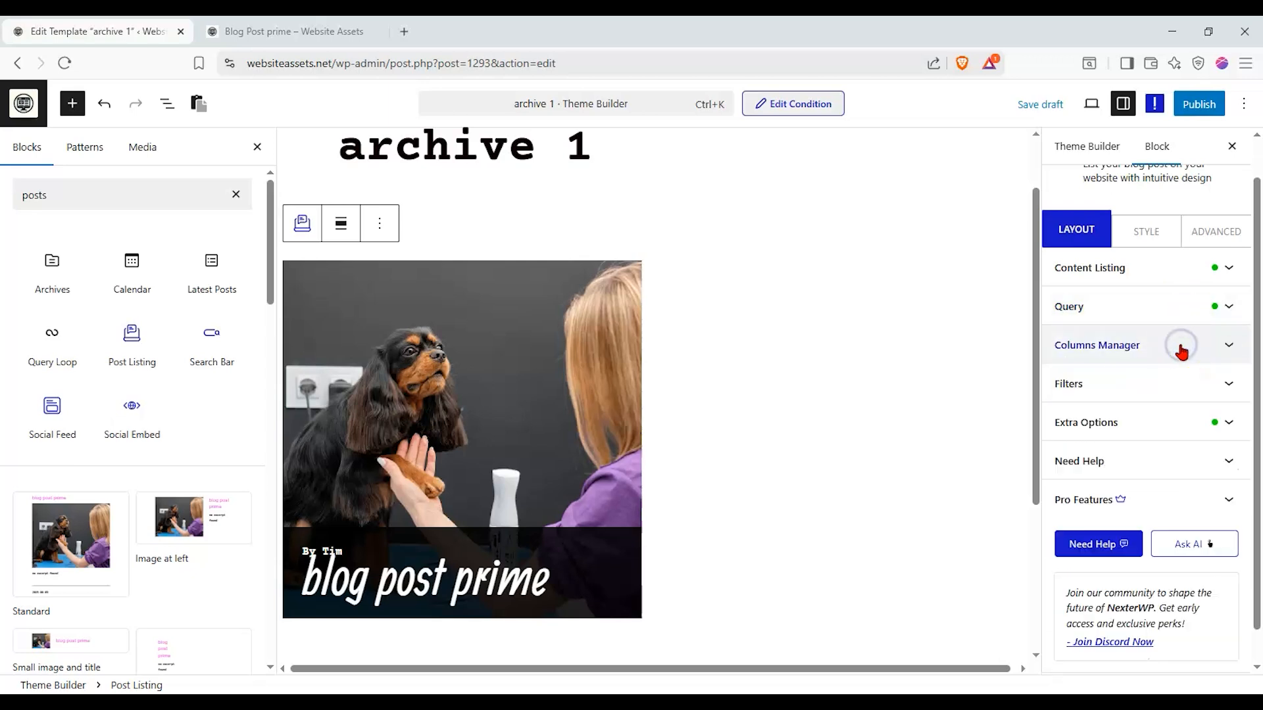
{"action": "left_click", "coordinate": [1178, 382]}
{"action": "left_click", "coordinate": [1226, 414]}
{"action": "left_click", "coordinate": [1225, 413]}
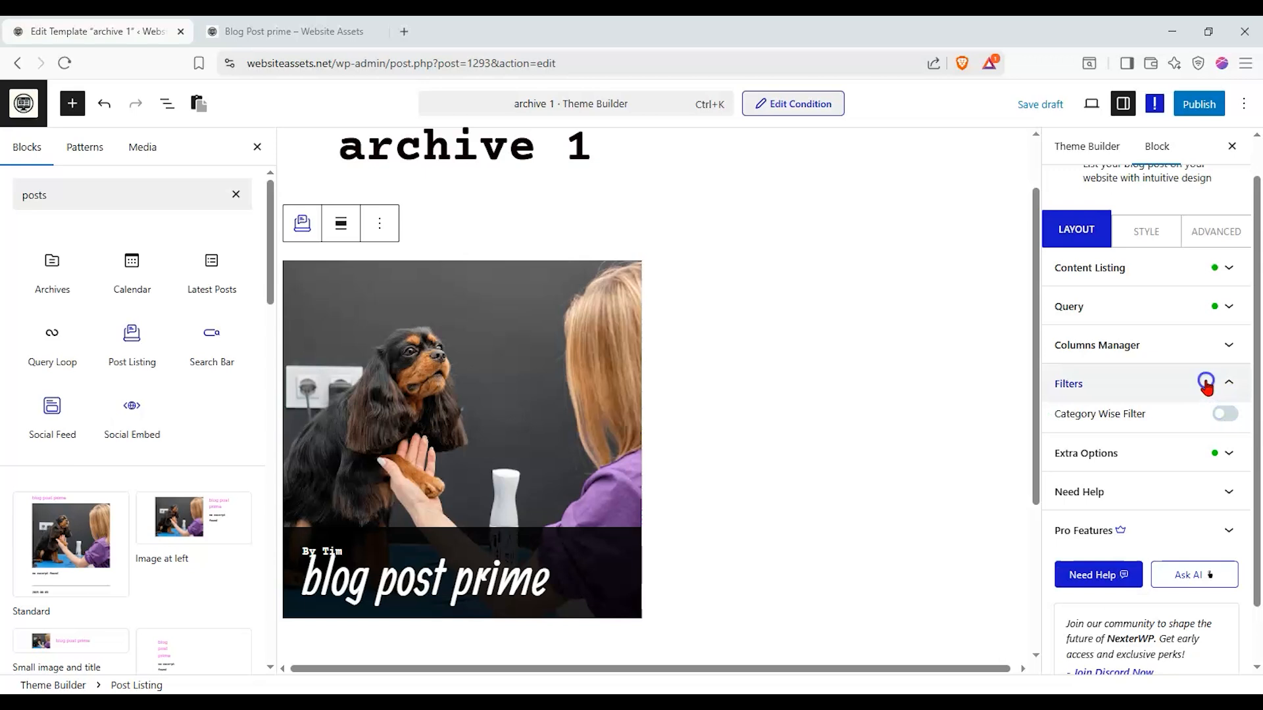
{"action": "left_click", "coordinate": [1206, 317]}
Step: Set the post title typography of the Post Listing block to Arial with a 40 px font size
{"action": "left_click", "coordinate": [1131, 239]}
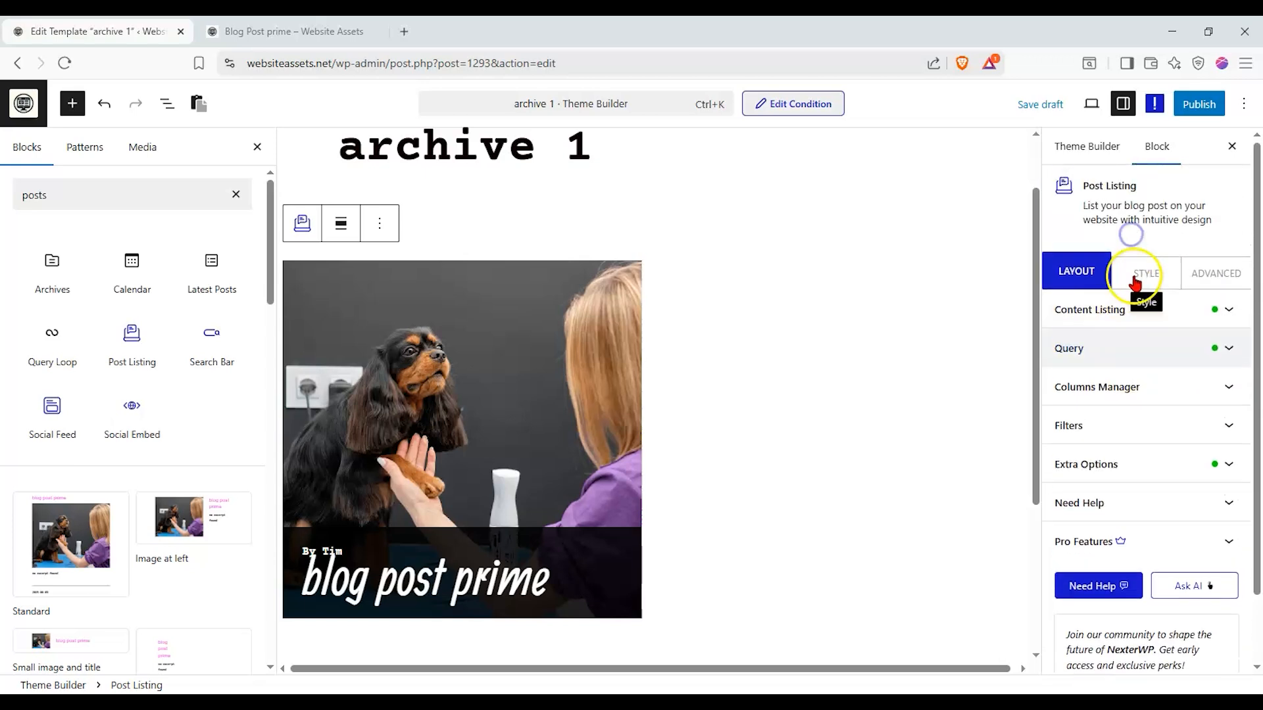
{"action": "left_click", "coordinate": [1136, 281]}
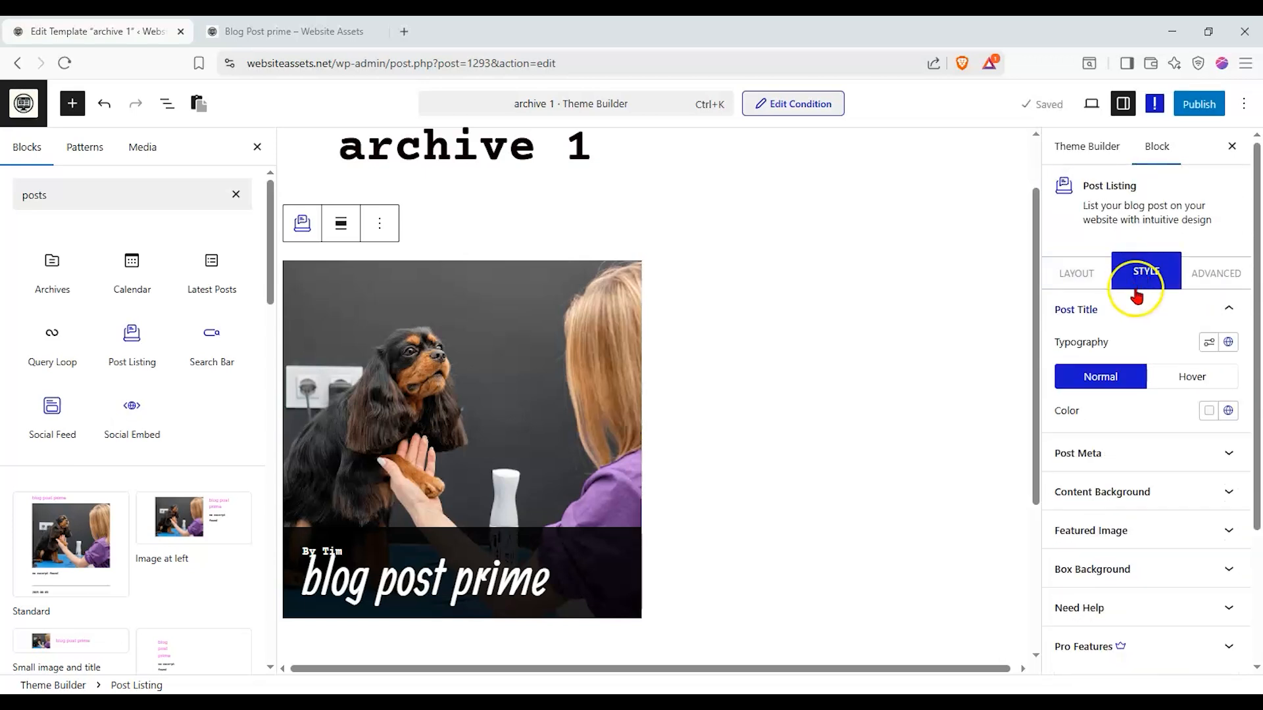
{"action": "left_click", "coordinate": [1210, 343]}
{"action": "left_click", "coordinate": [1102, 400]}
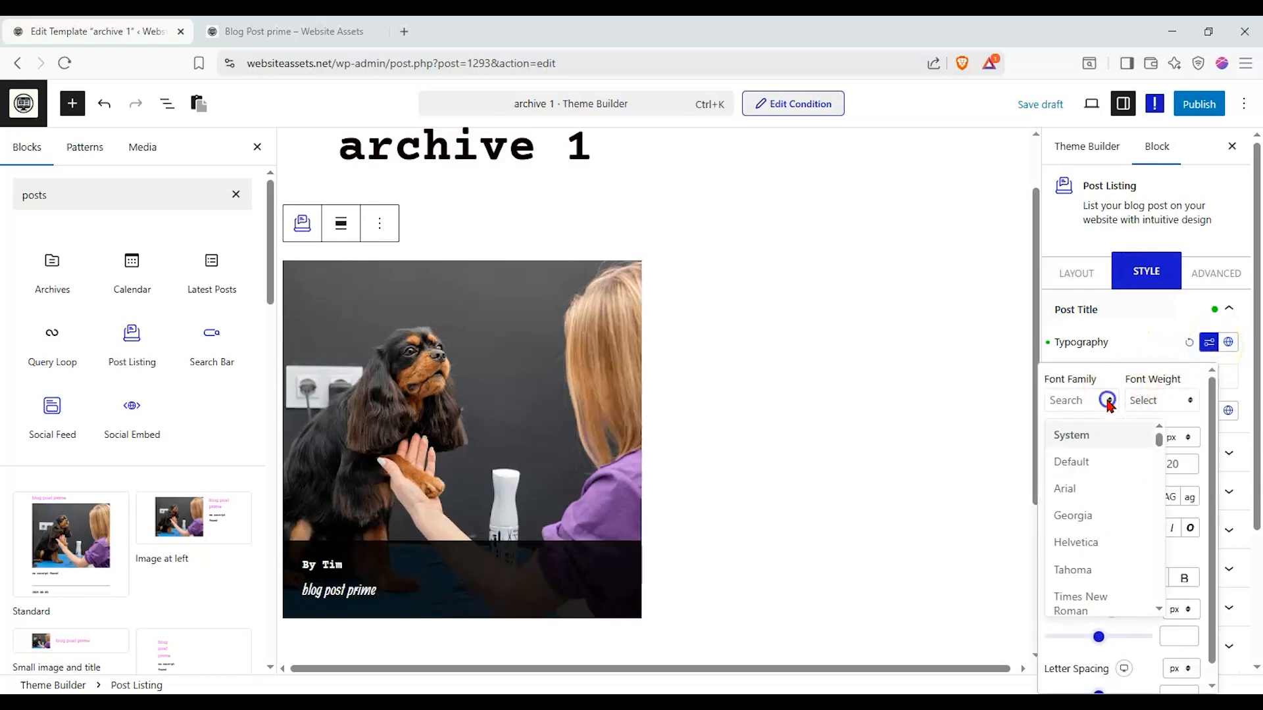
{"action": "left_click", "coordinate": [1087, 503]}
{"action": "mouse_move", "coordinate": [1066, 469]}
{"action": "left_mouse_down"}
{"action": "mouse_move", "coordinate": [1138, 467]}
{"action": "mouse_move", "coordinate": [1066, 464]}
{"action": "left_mouse_up"}
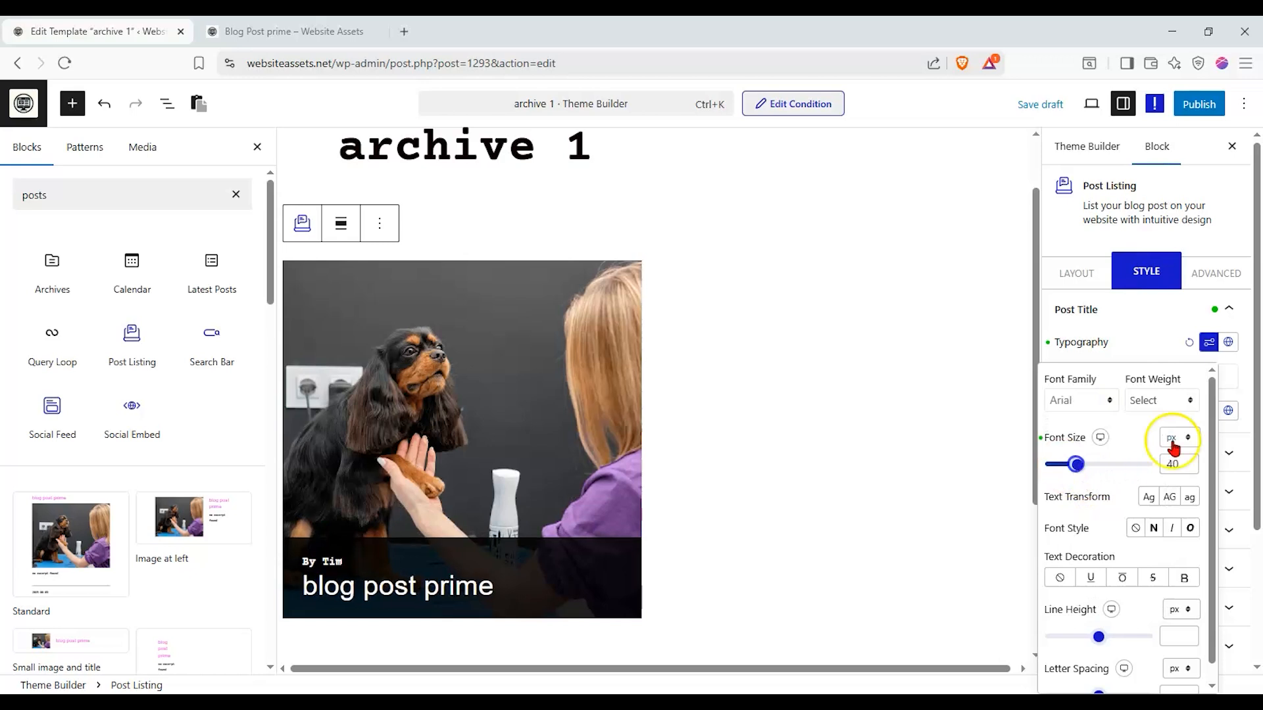
{"action": "left_click", "coordinate": [1238, 374]}
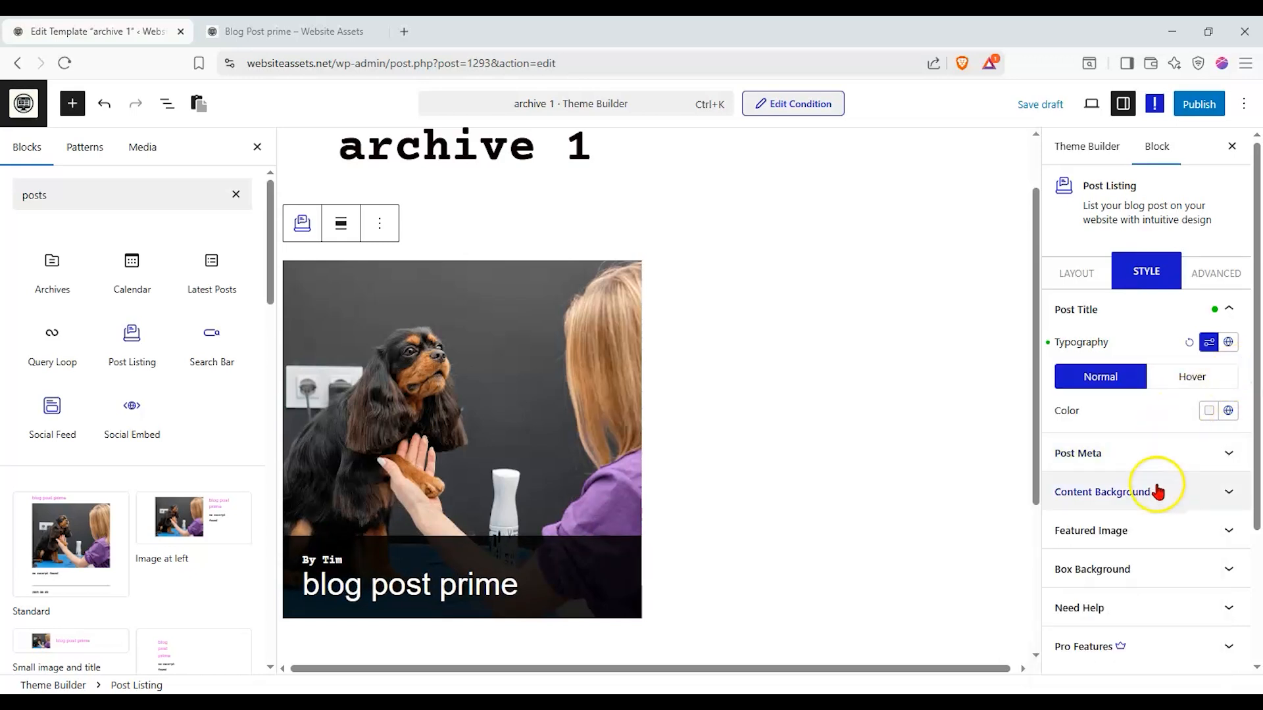
Step: Try a different Image Hover Effect for the featured image, including None, and return to Style 1
{"action": "left_click", "coordinate": [1175, 529]}
{"action": "left_click", "coordinate": [1203, 458]}
{"action": "left_click", "coordinate": [1192, 491]}
{"action": "left_click", "coordinate": [1174, 459]}
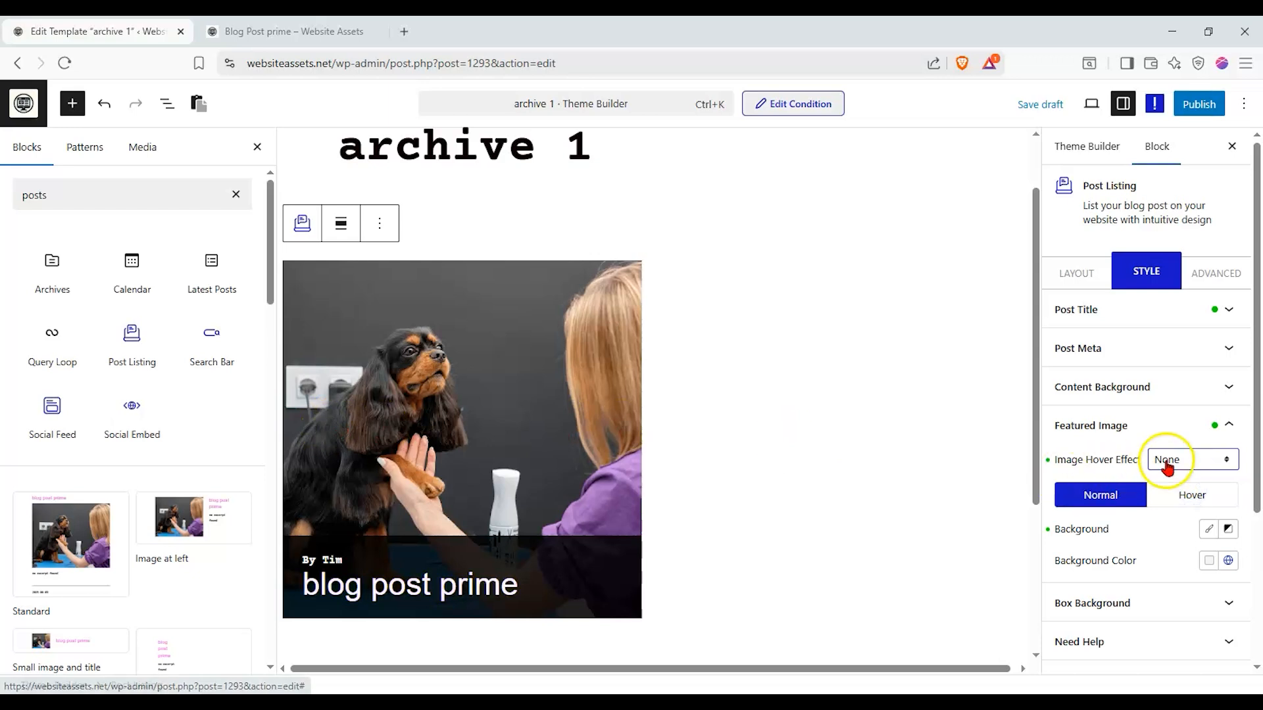
{"action": "left_click", "coordinate": [1167, 499]}
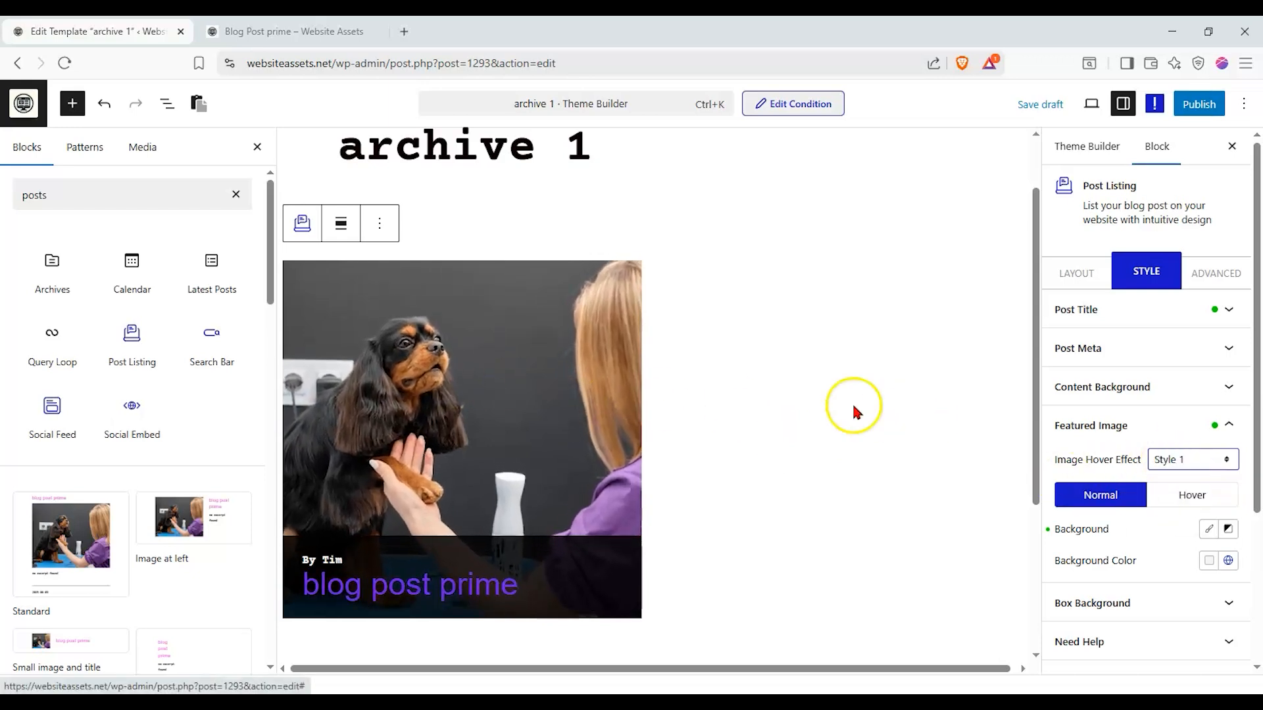
Step: Publish the archive 1 template and open its live page to view the post listing
{"action": "left_click", "coordinate": [1208, 113]}
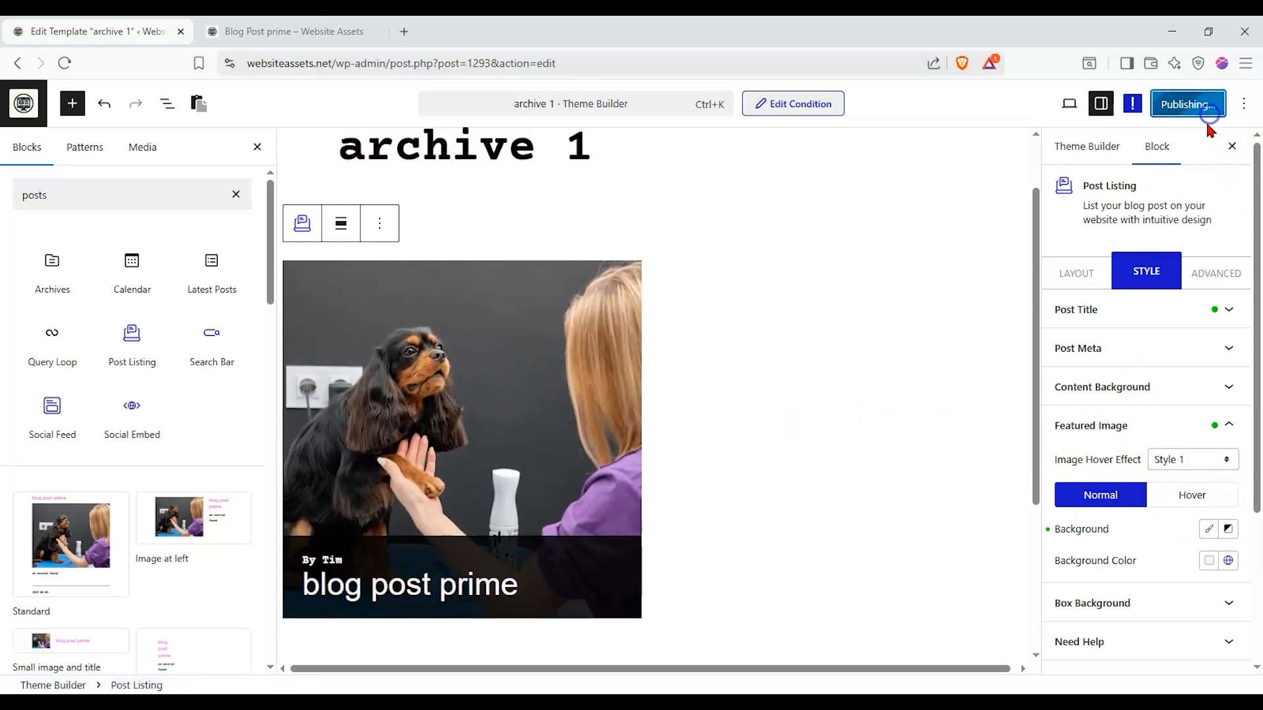
{"action": "left_click", "coordinate": [1069, 104]}
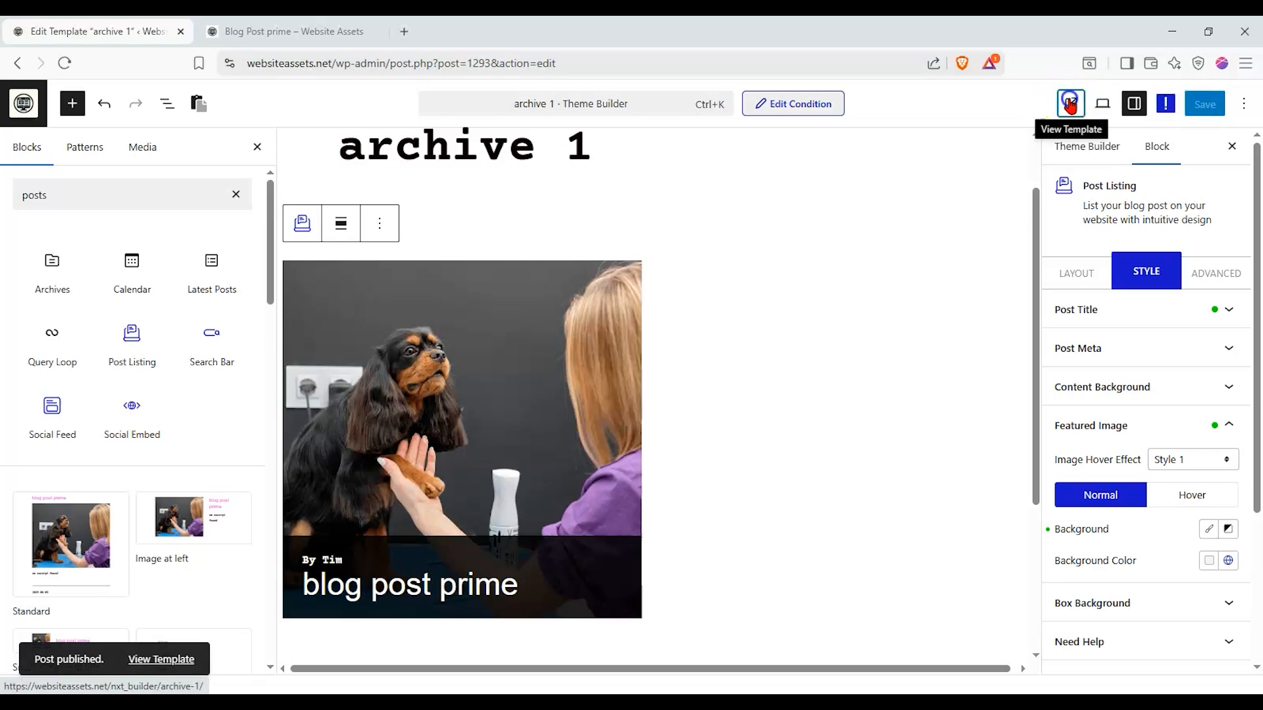
{"action": "scroll", "coordinate": [390, 248], "scroll_direction": "down", "scroll_amount": 2}
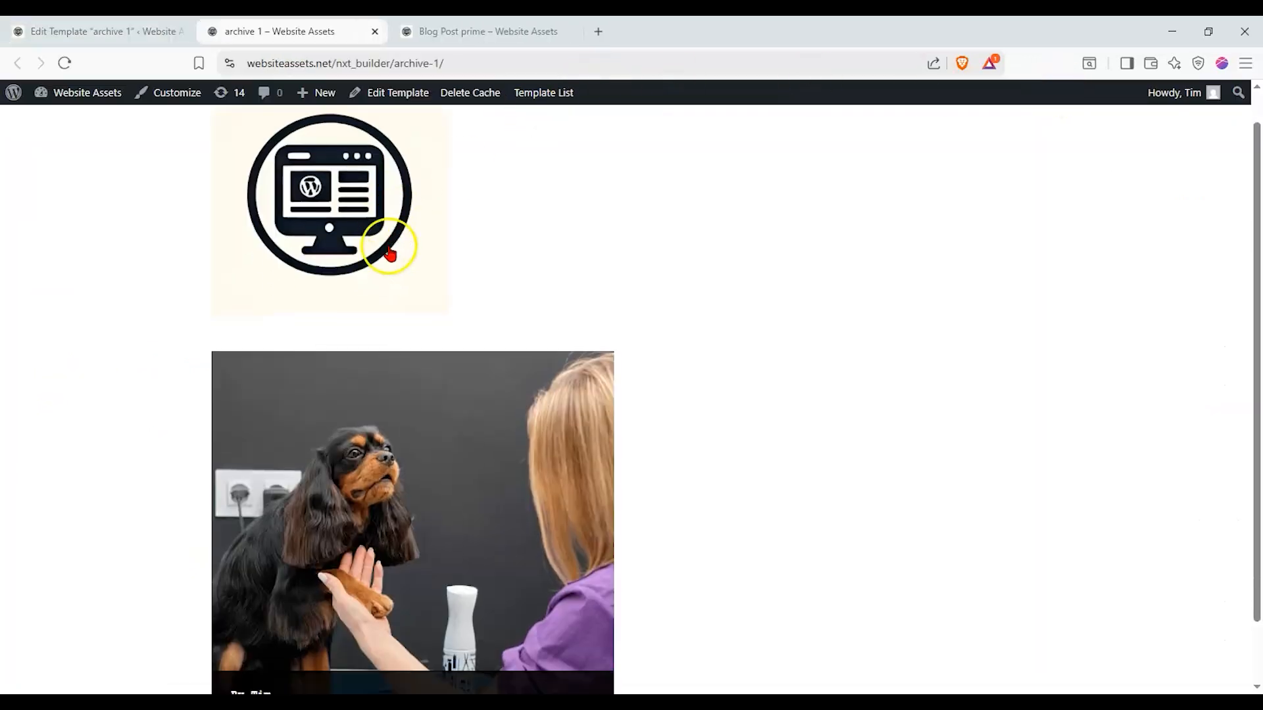
Step: Open the blog post from the archive listing and look over its page from the heading to the comment form
{"action": "left_click", "coordinate": [354, 327]}
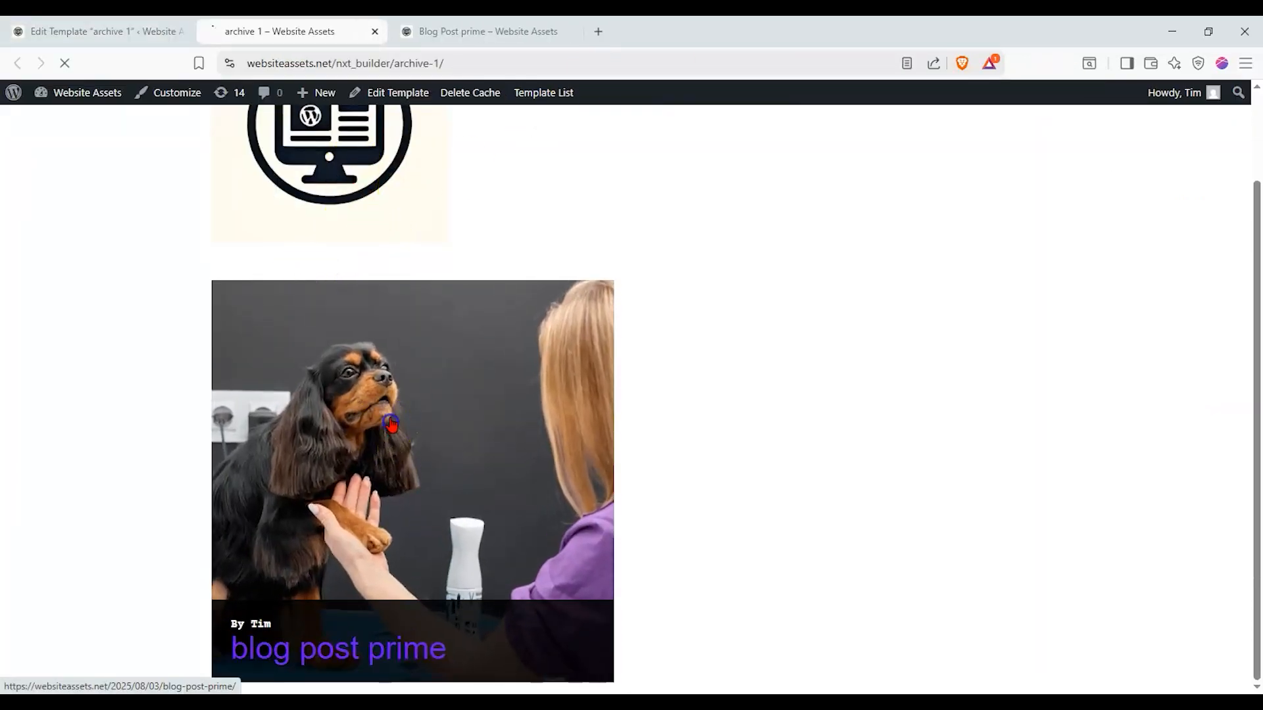
{"action": "left_click", "coordinate": [568, 32]}
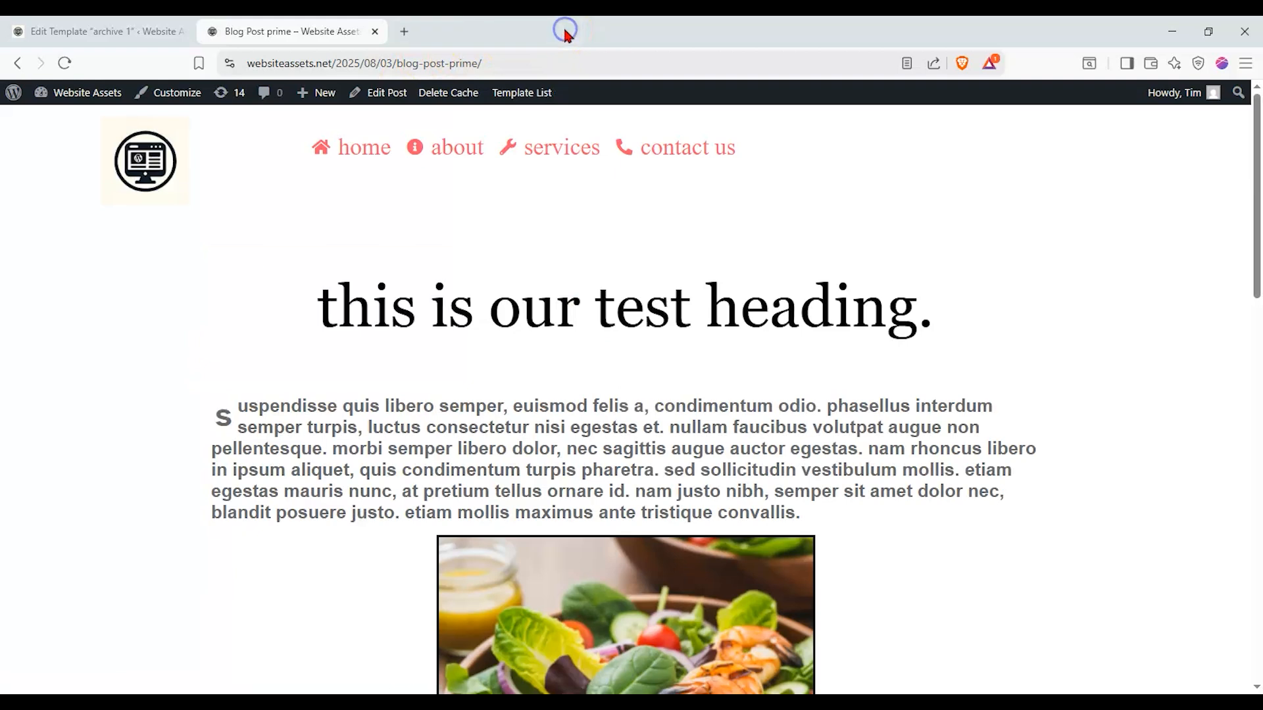
{"action": "scroll", "coordinate": [342, 171], "scroll_direction": "down", "scroll_amount": 9}
{"action": "scroll", "coordinate": [332, 208], "scroll_direction": "down", "scroll_amount": 6}
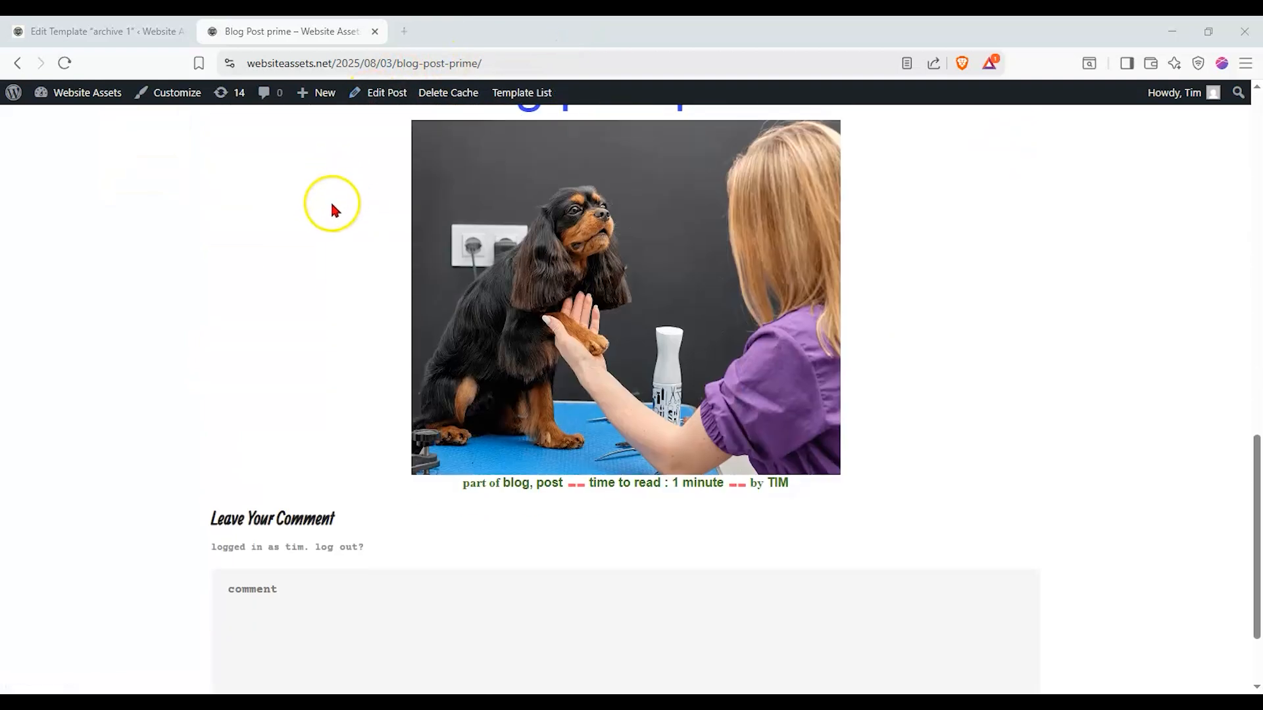
{"action": "scroll", "coordinate": [332, 211], "scroll_direction": "up", "scroll_amount": 15}
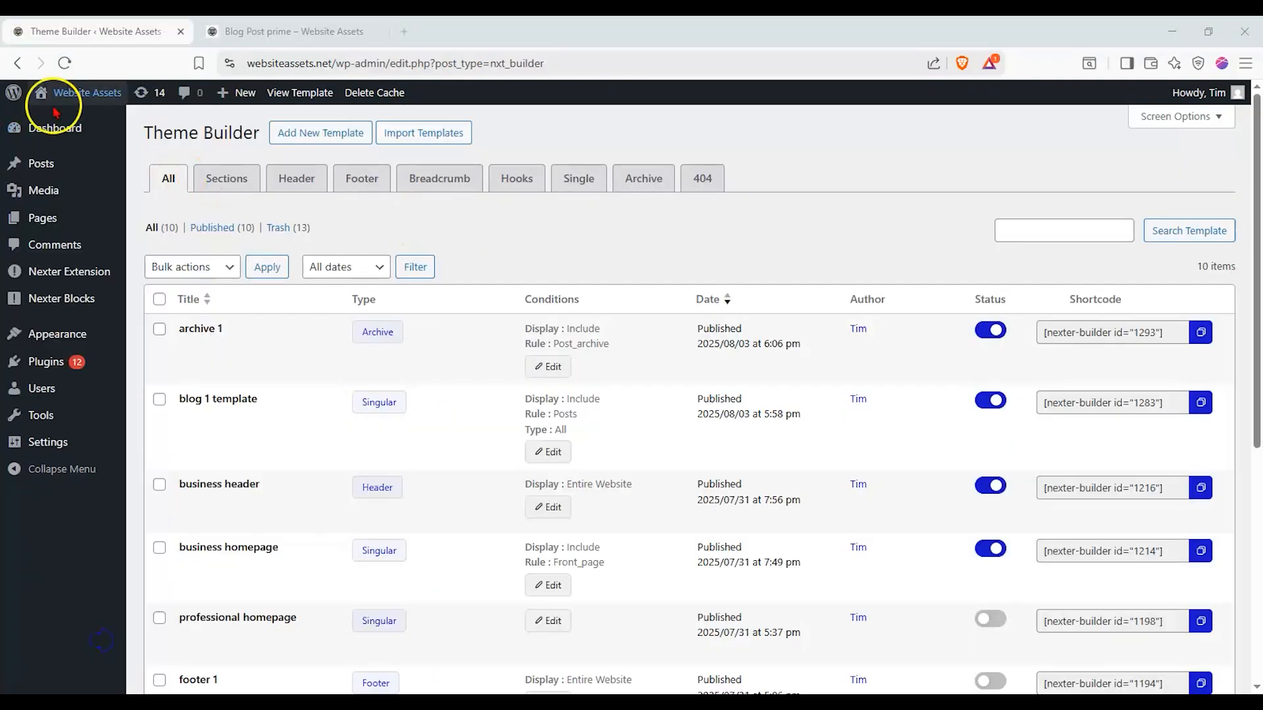
Step: Open the live homepage in a new tab and compare it with the blog post page
{"action": "right_click", "coordinate": [69, 115]}
{"action": "left_click", "coordinate": [83, 126]}
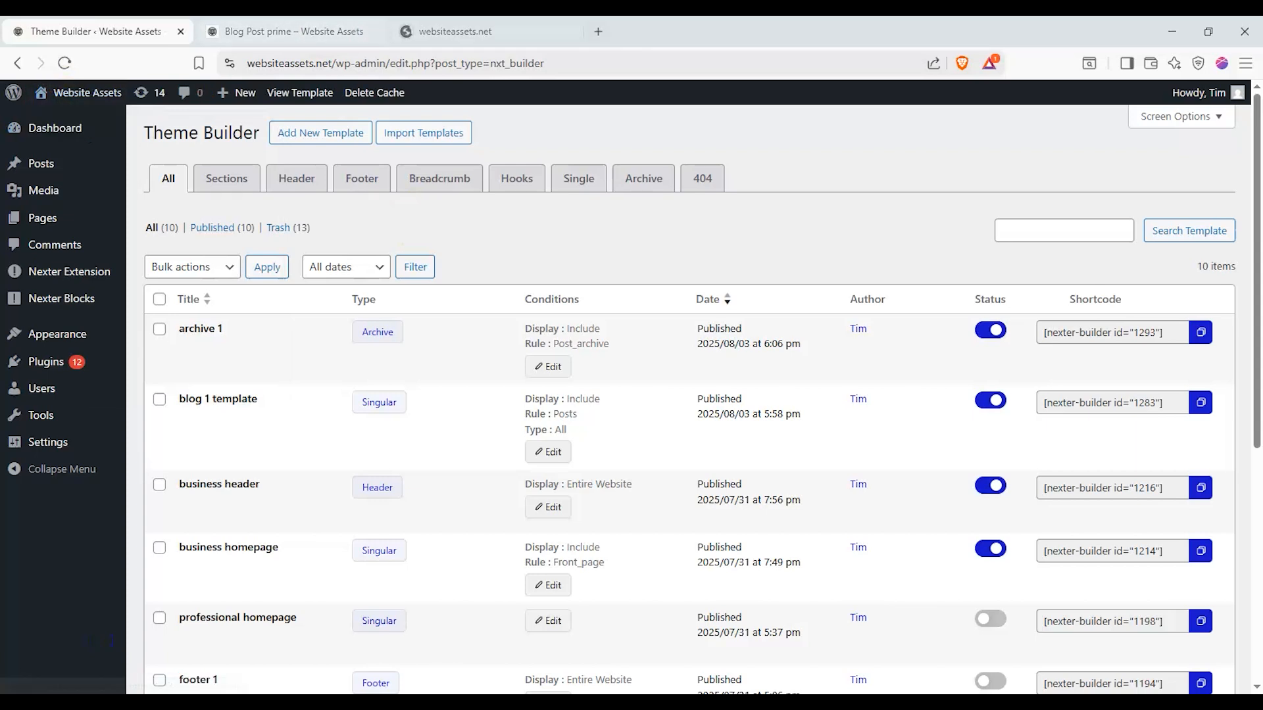
{"action": "left_click", "coordinate": [459, 31]}
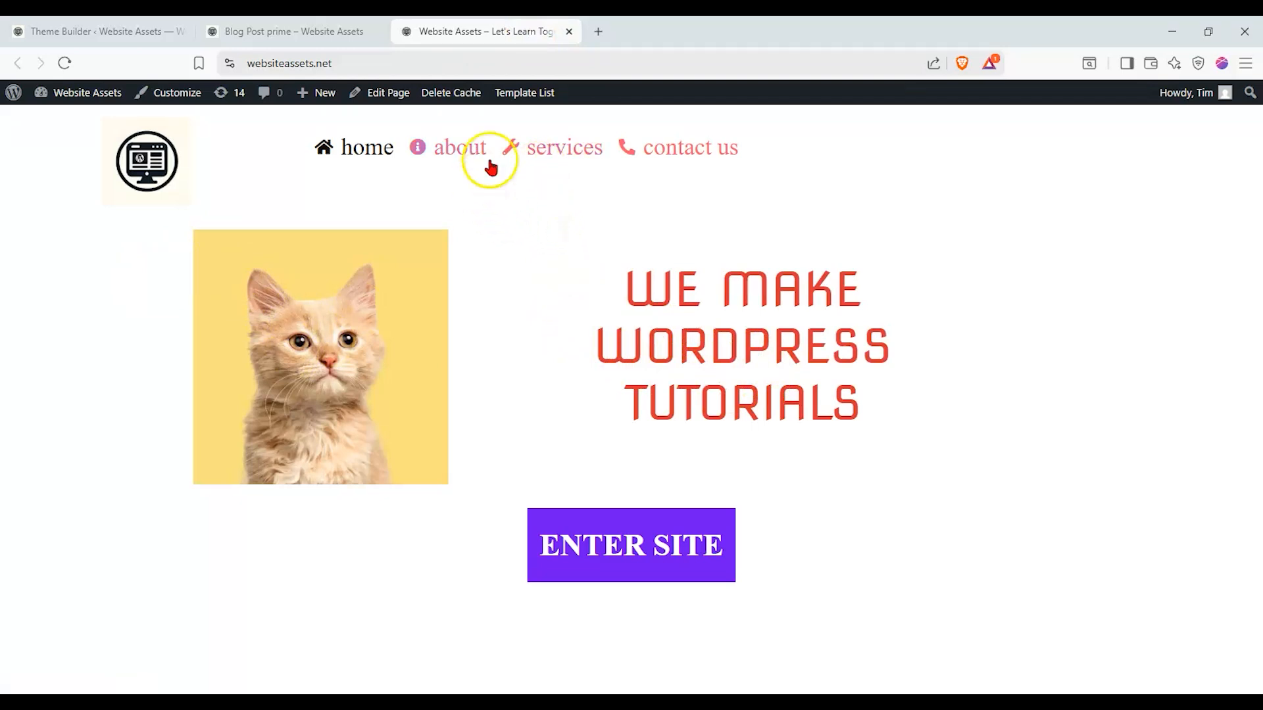
{"action": "left_click", "coordinate": [330, 31]}
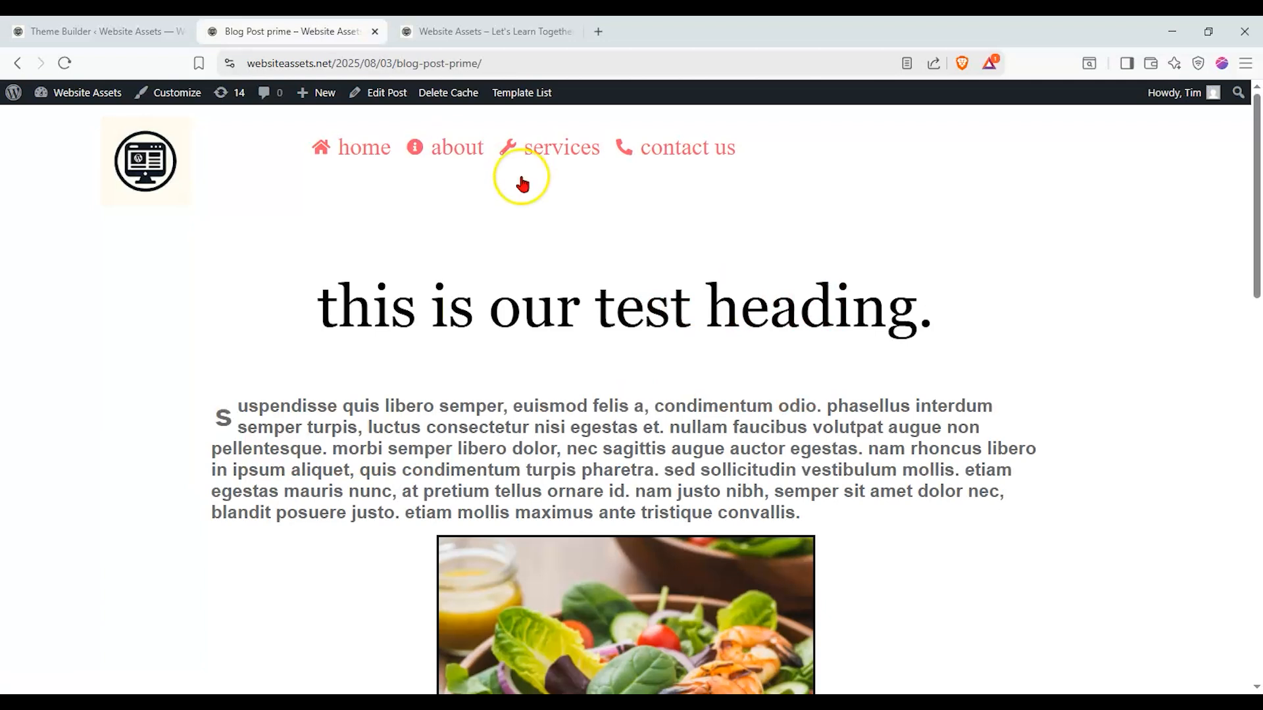
{"action": "left_click", "coordinate": [477, 32]}
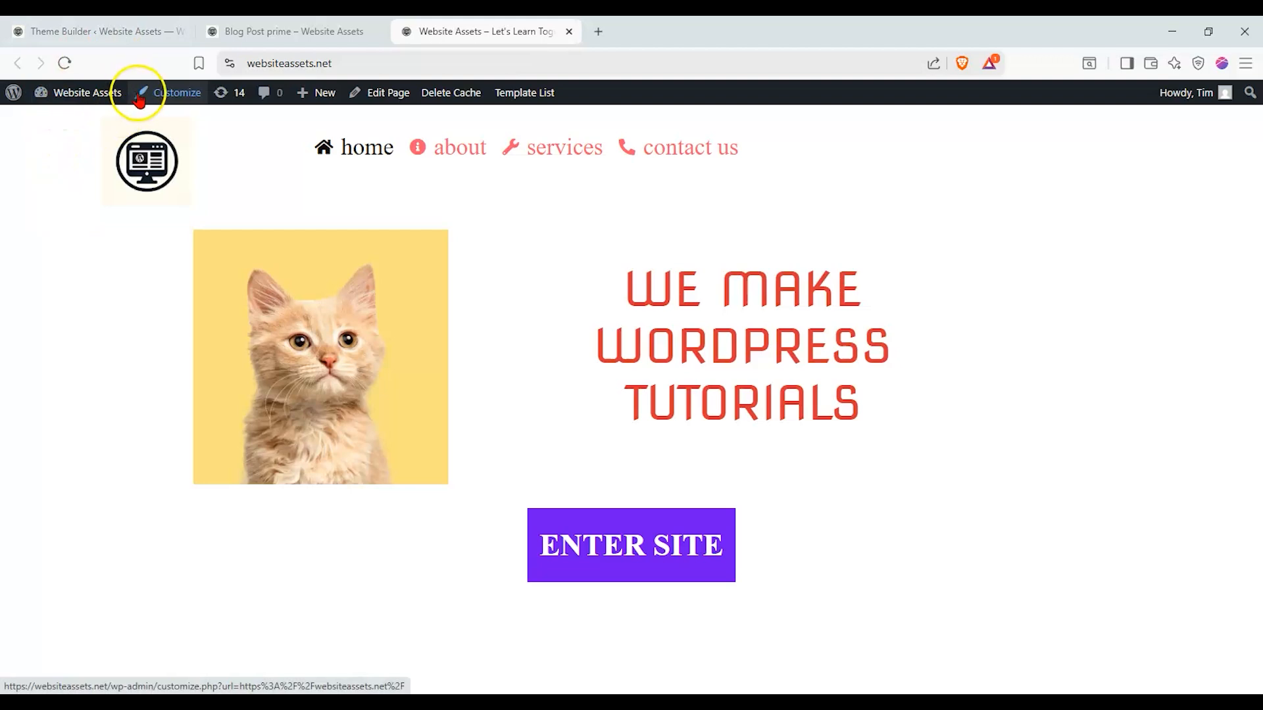
Step: Return to the WordPress dashboard and open the theme Customizer in its own tab, placed directly after the dashboard tab
{"action": "left_click", "coordinate": [108, 31]}
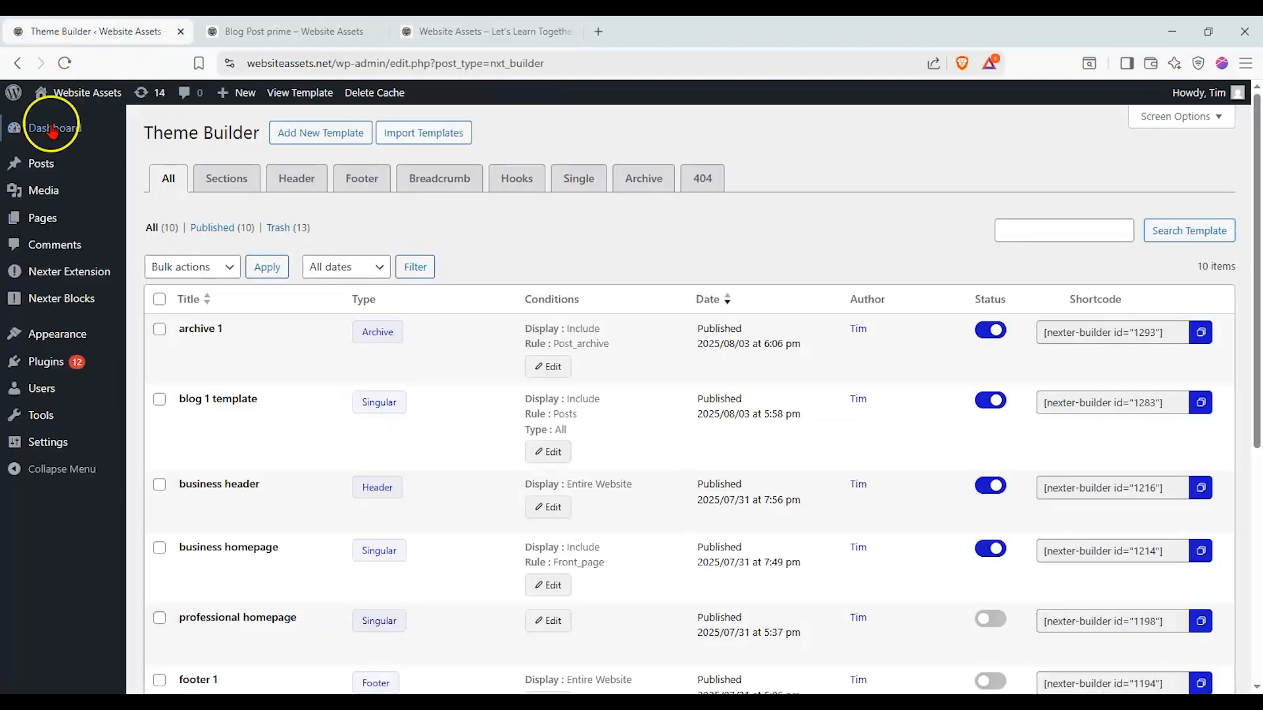
{"action": "mouse_move", "coordinate": [50, 131]}
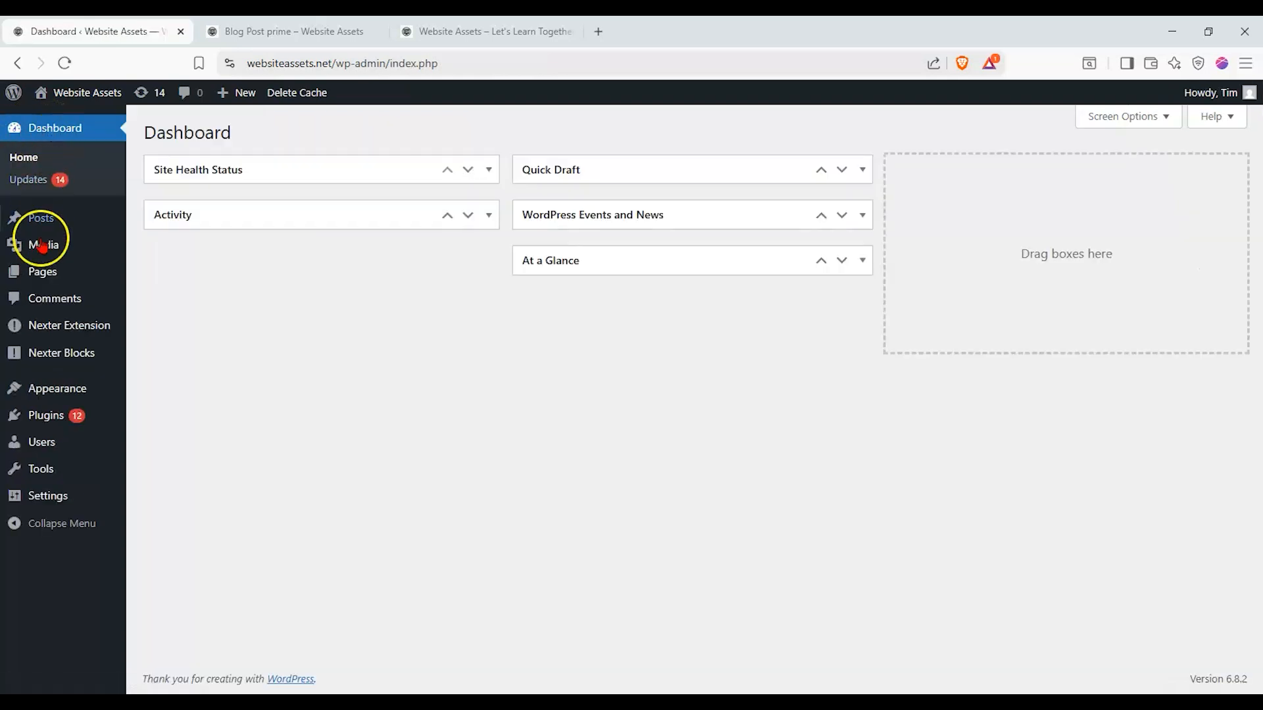
{"action": "mouse_move", "coordinate": [41, 394]}
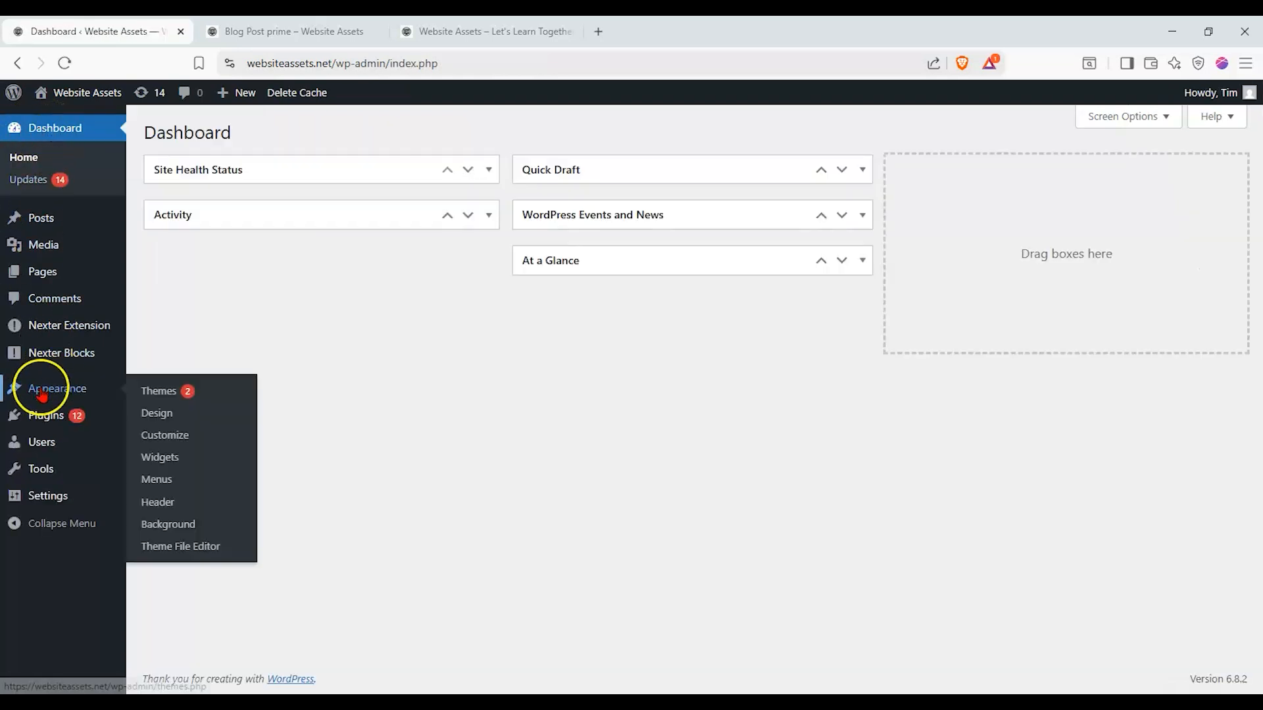
{"action": "right_click", "coordinate": [182, 436]}
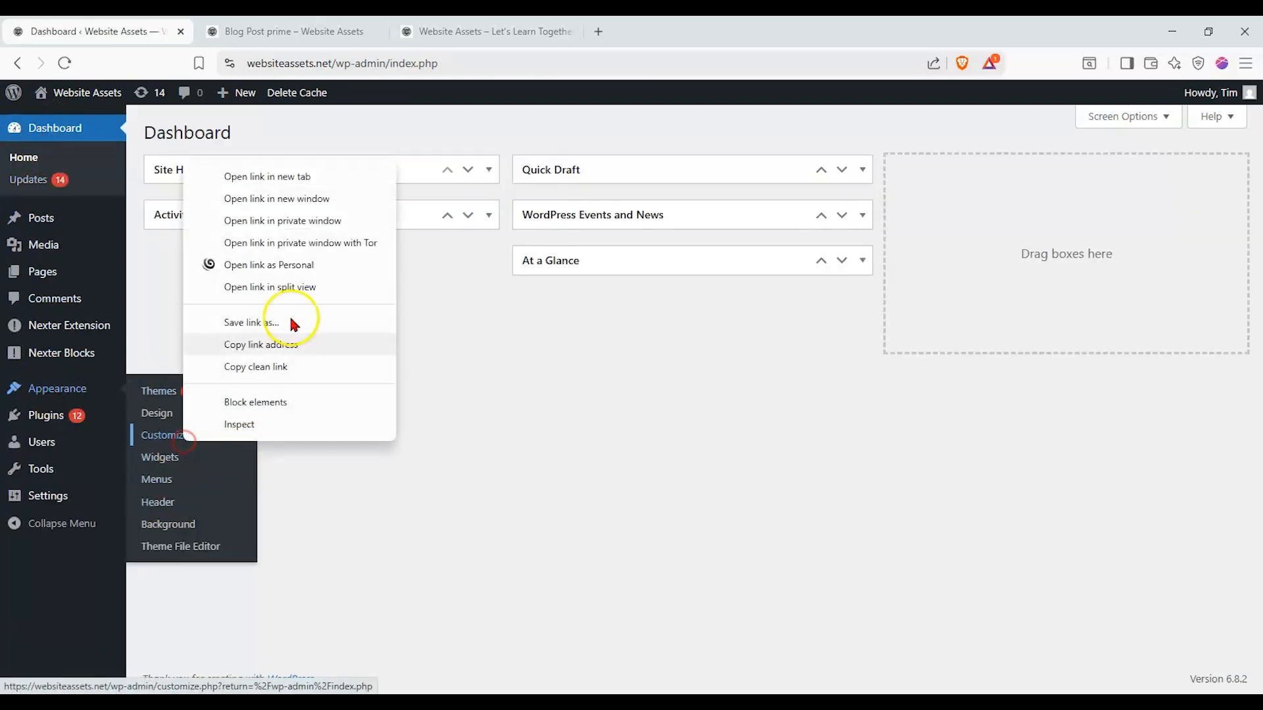
{"action": "left_click", "coordinate": [309, 177]}
{"action": "left_click", "coordinate": [657, 32]}
{"action": "left_click_drag", "start_coordinate": [658, 31], "coordinate": [378, 30]}
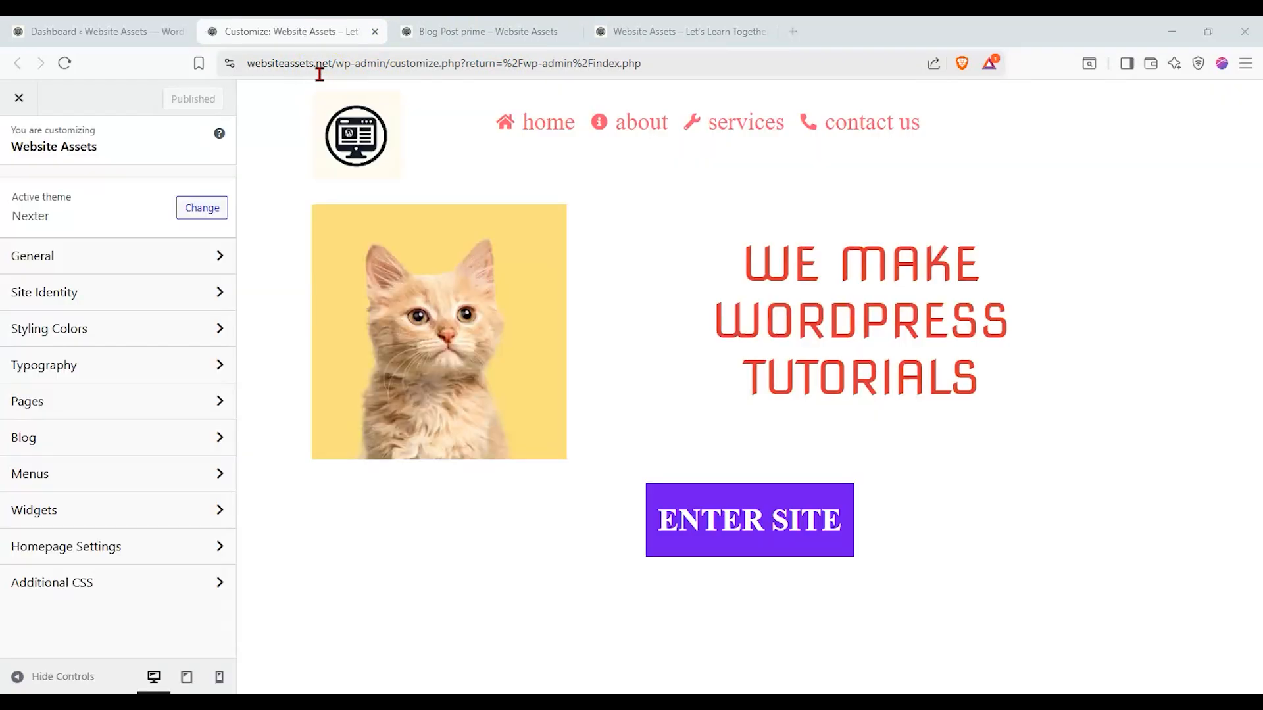
Step: Examine the Container options within the Customizer's General settings
{"action": "left_click", "coordinate": [174, 258]}
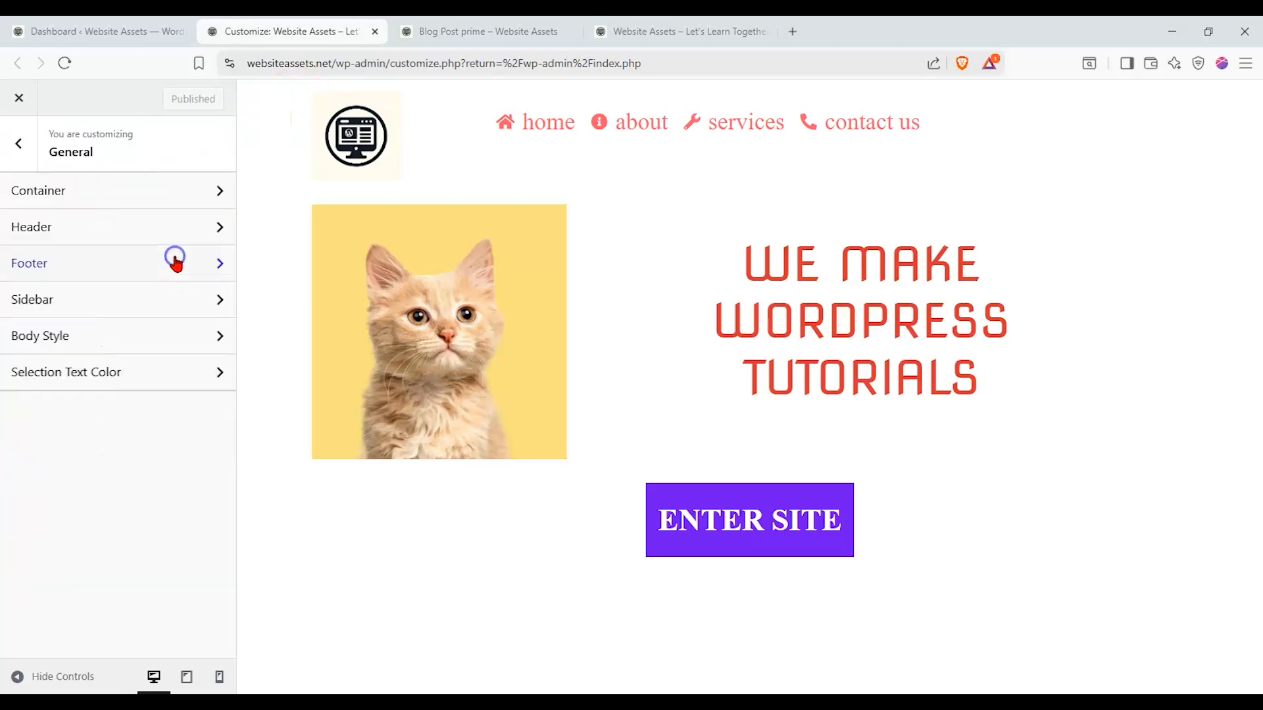
{"action": "left_click", "coordinate": [51, 191]}
{"action": "left_click", "coordinate": [14, 142]}
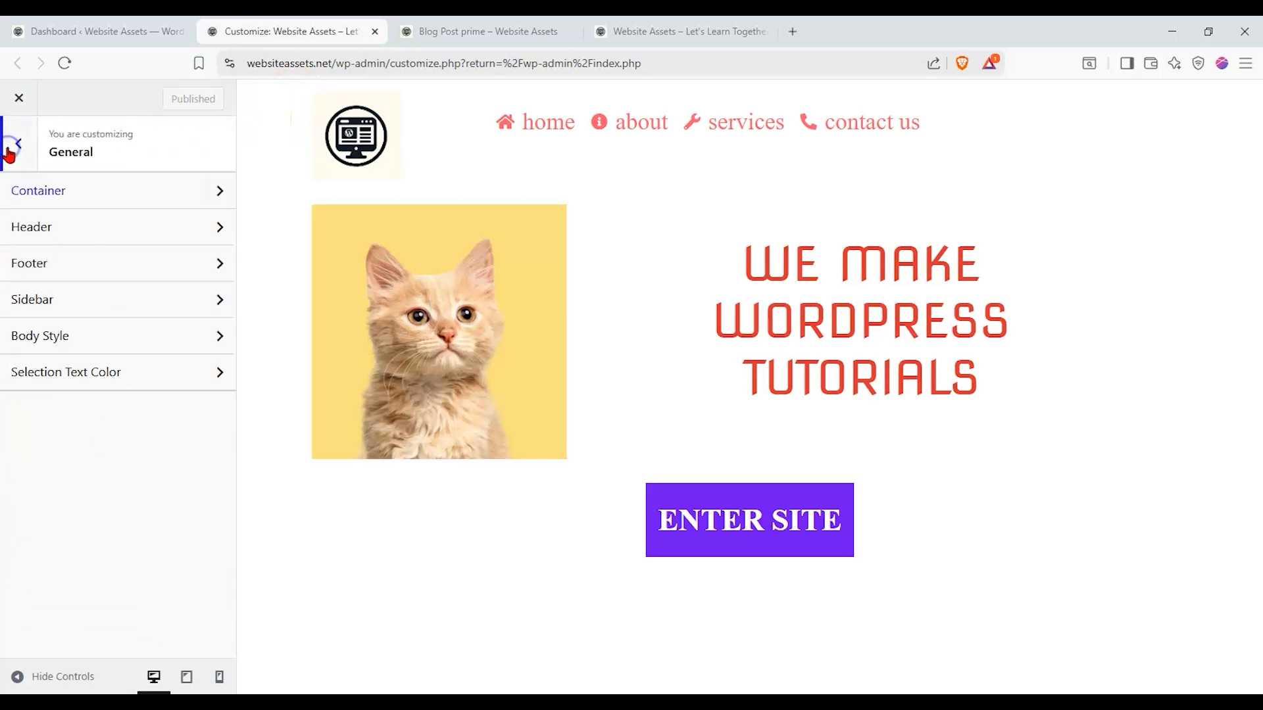
Step: Try the Disable Header option in the General header settings, switch it back off and return to the main Customizer list
{"action": "left_click", "coordinate": [54, 224]}
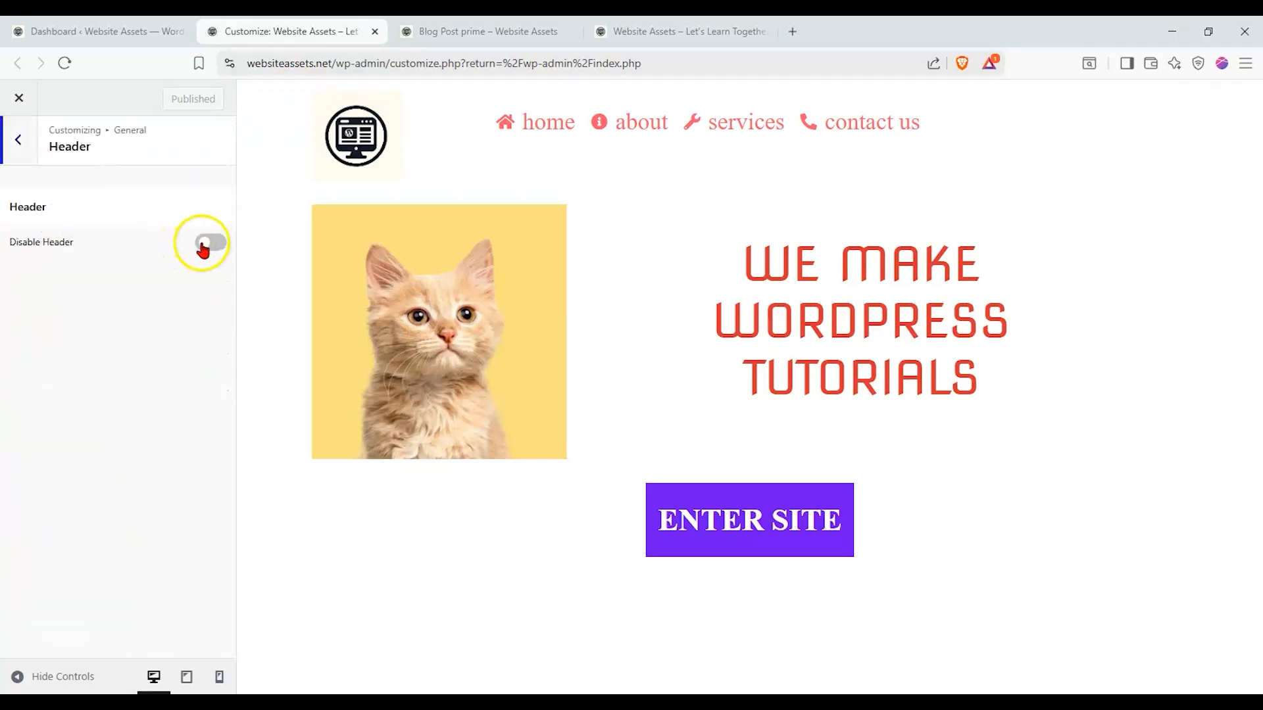
{"action": "left_click", "coordinate": [203, 245]}
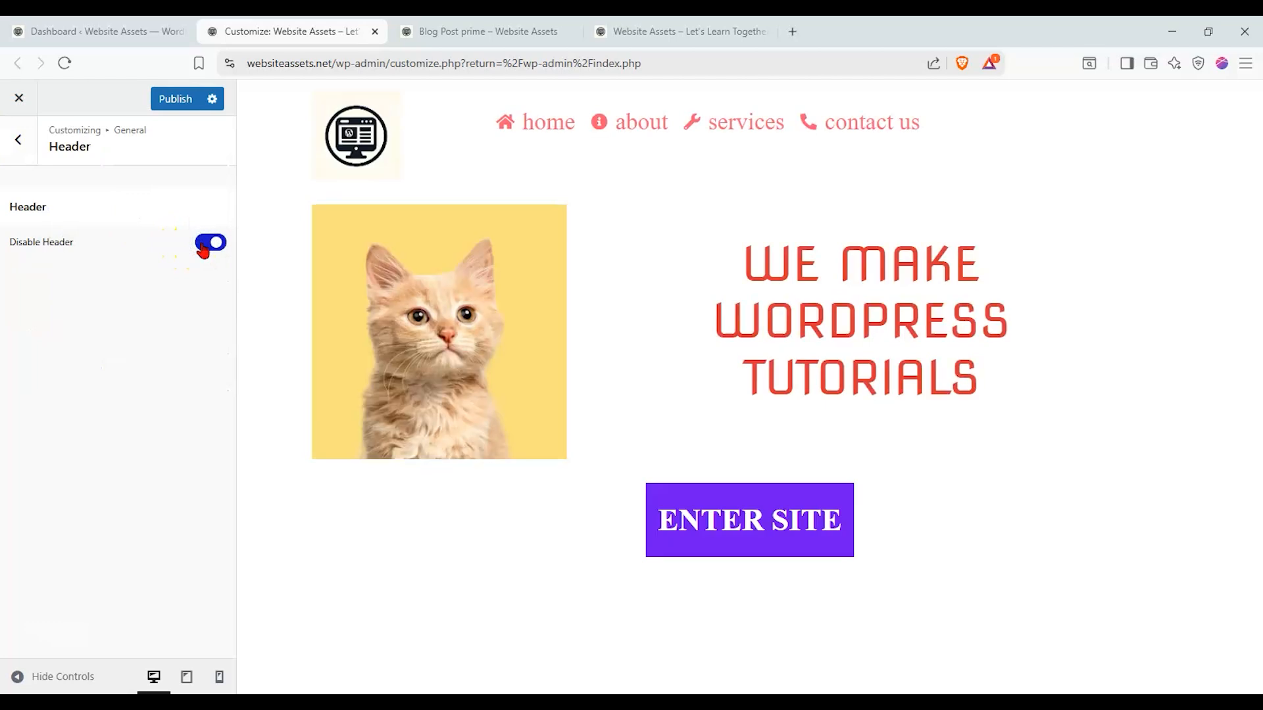
{"action": "left_click", "coordinate": [203, 245]}
{"action": "left_click", "coordinate": [18, 140]}
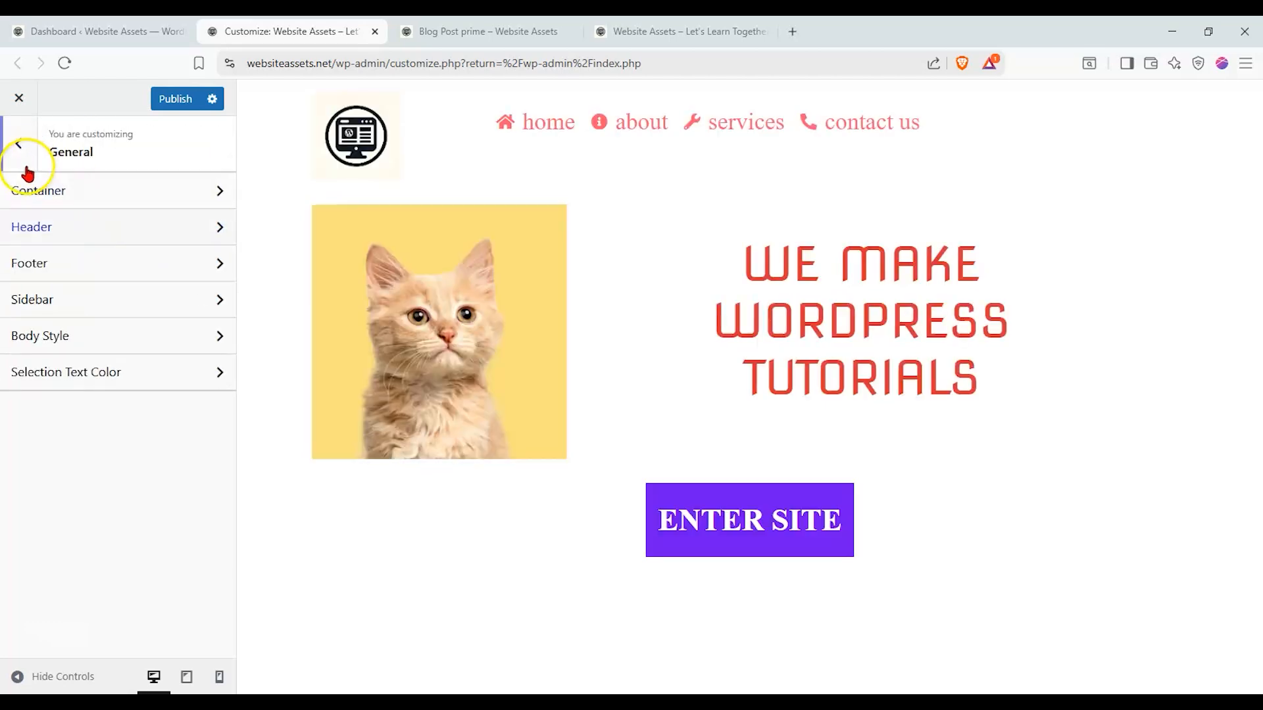
{"action": "left_click", "coordinate": [23, 153]}
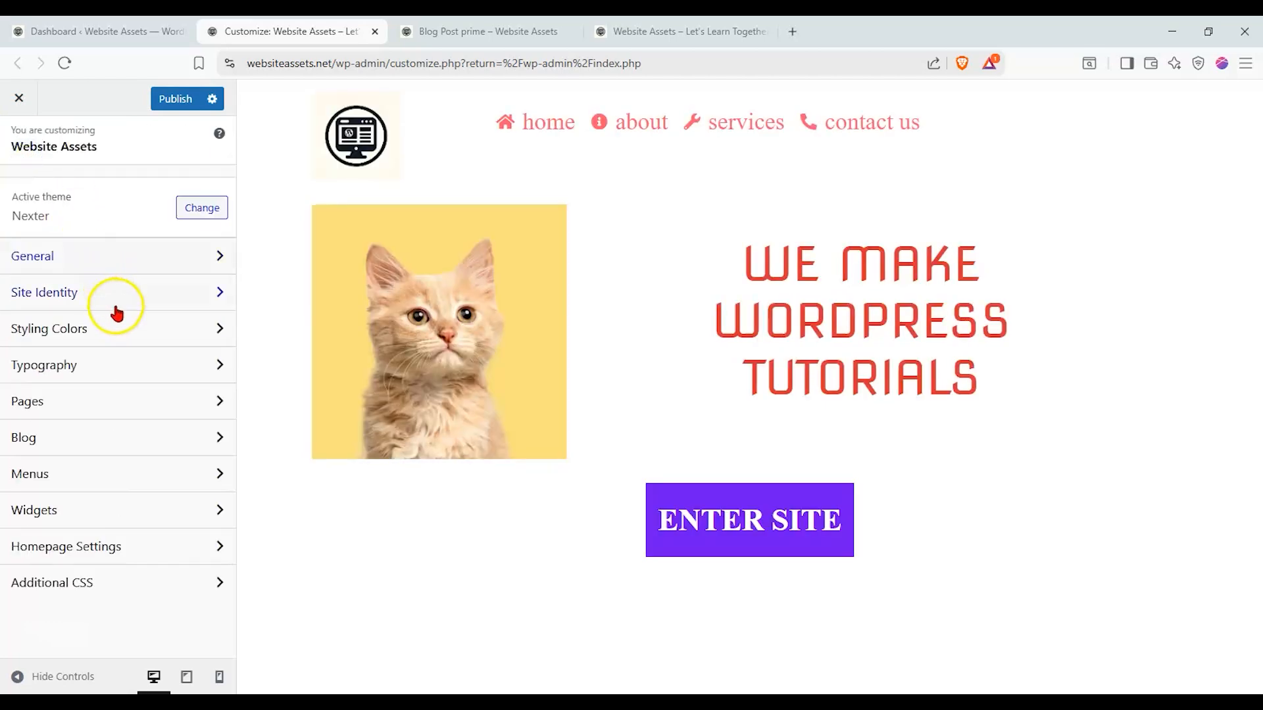
Step: Look over the Styling Colors and Typography sections of the Customizer
{"action": "left_click", "coordinate": [175, 332]}
{"action": "left_click", "coordinate": [12, 146]}
{"action": "left_click", "coordinate": [124, 361]}
{"action": "left_click", "coordinate": [23, 143]}
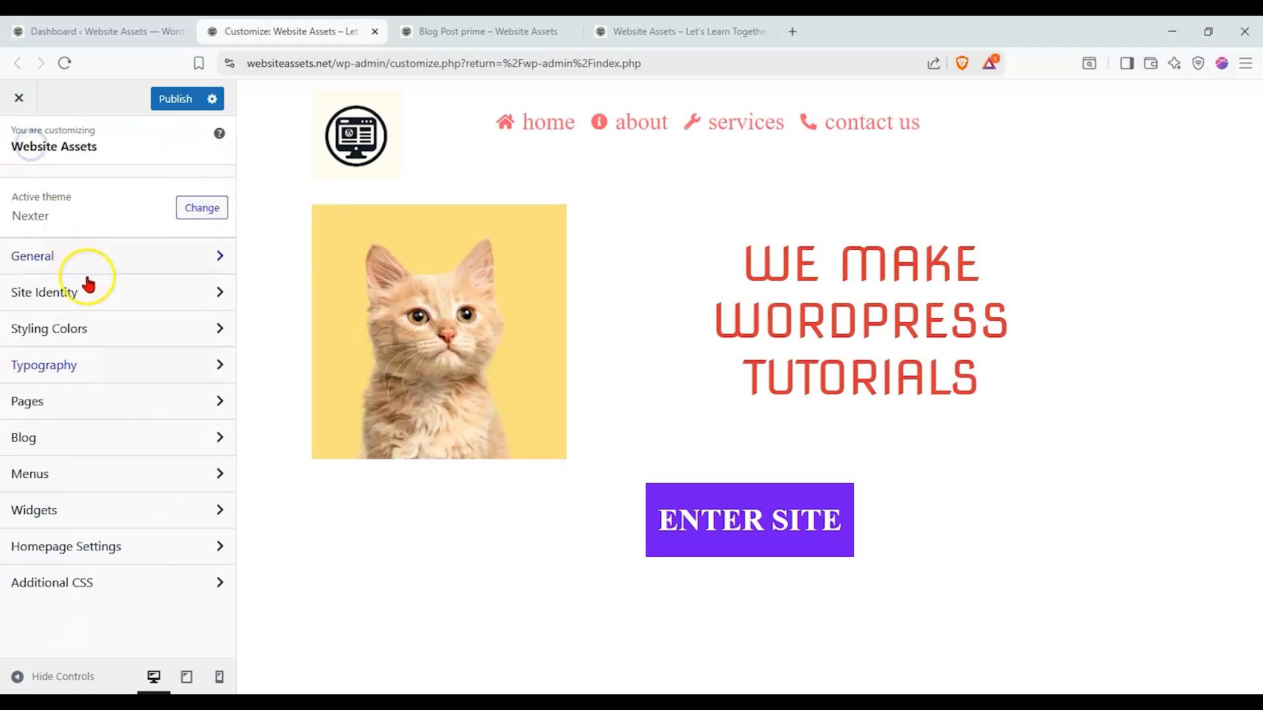
Step: Try about as the static homepage, switch the homepage display to Your latest posts instead, and publish the setting
{"action": "left_click", "coordinate": [131, 548]}
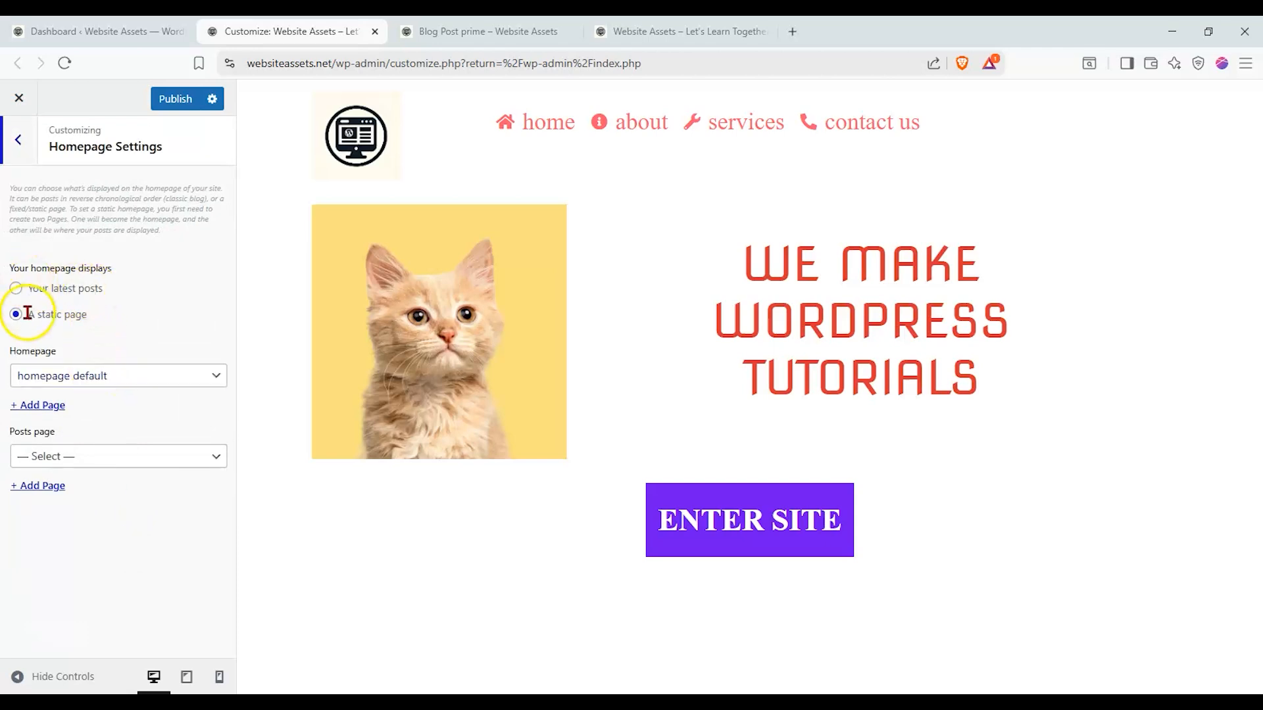
{"action": "left_click", "coordinate": [89, 381]}
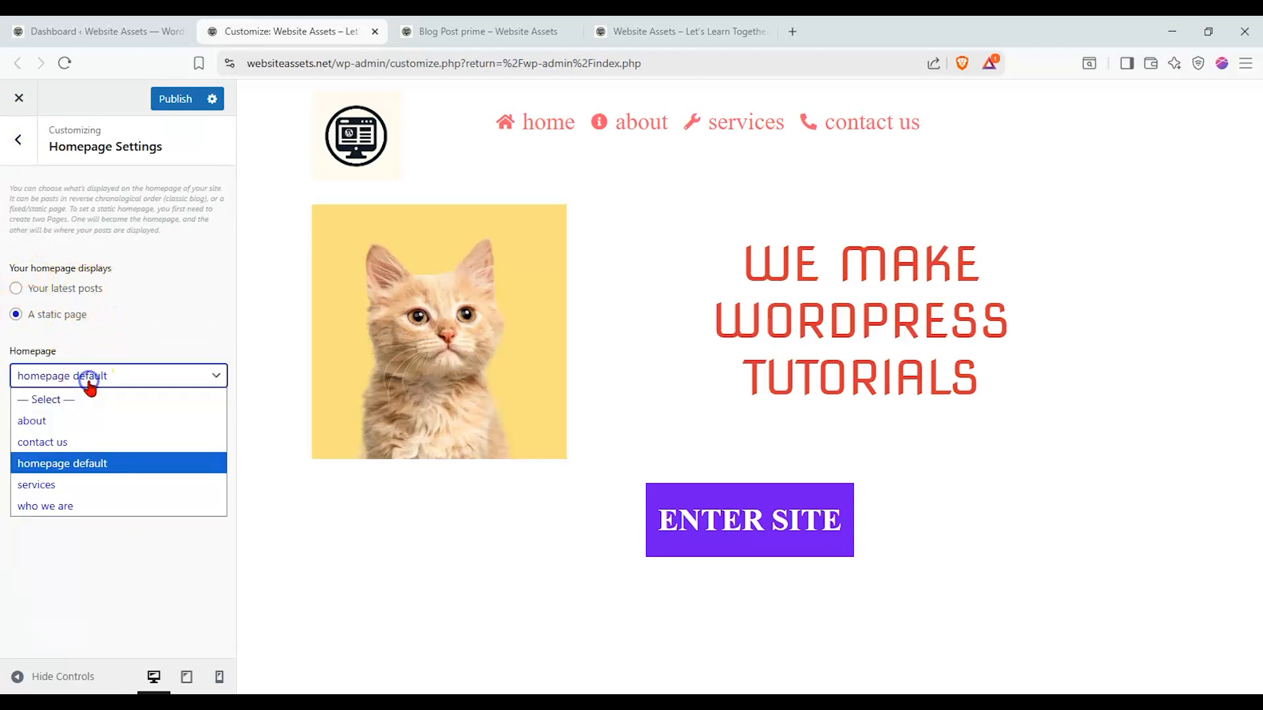
{"action": "left_click", "coordinate": [66, 423]}
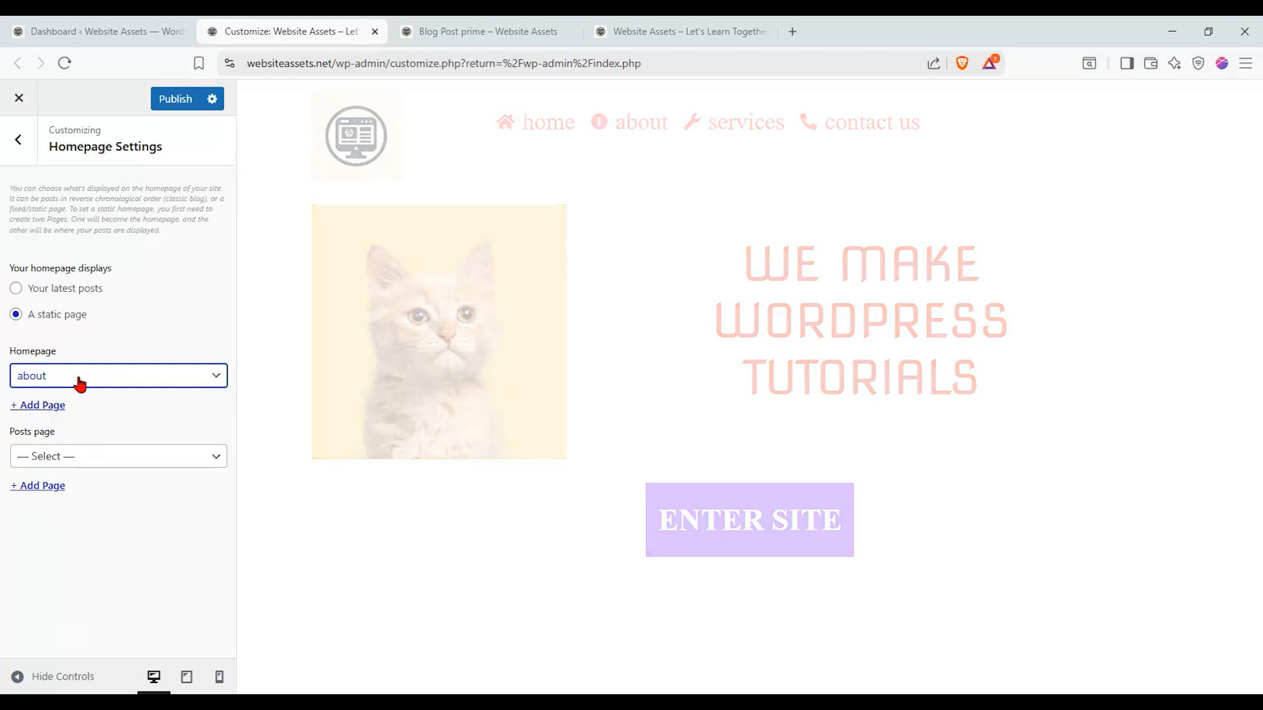
{"action": "left_click", "coordinate": [76, 361]}
{"action": "left_click", "coordinate": [57, 290]}
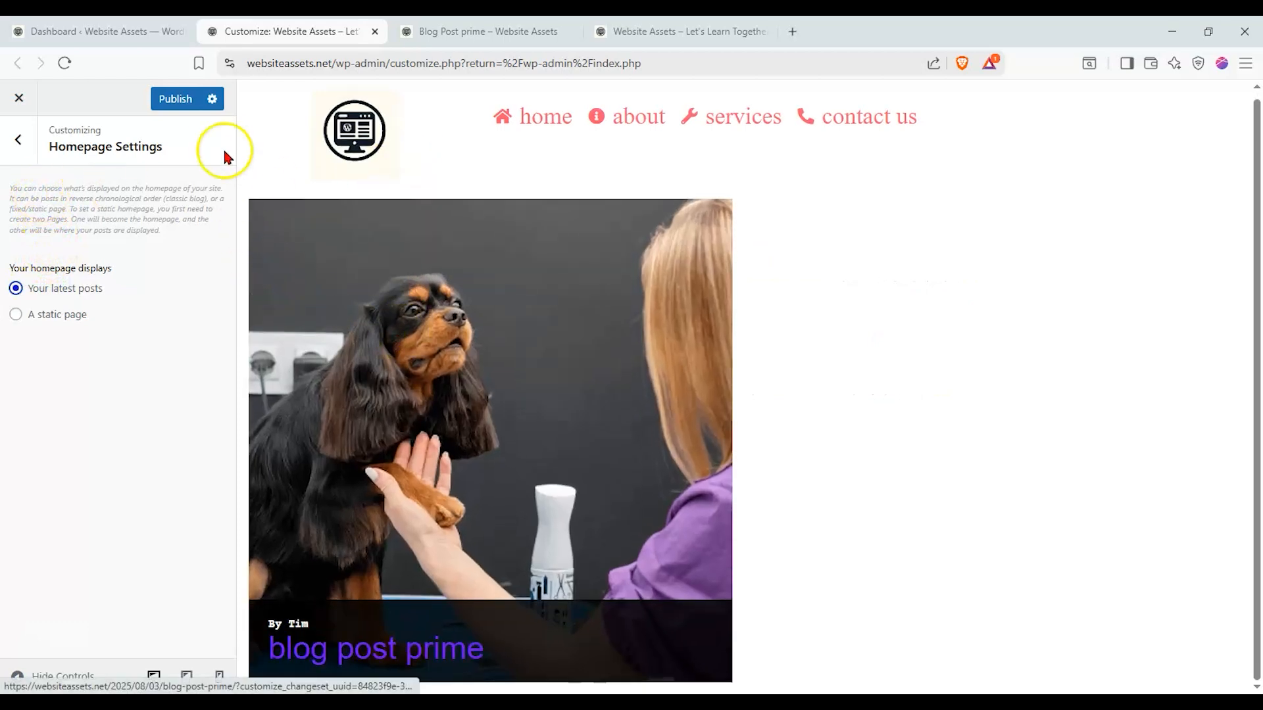
{"action": "left_click", "coordinate": [174, 100]}
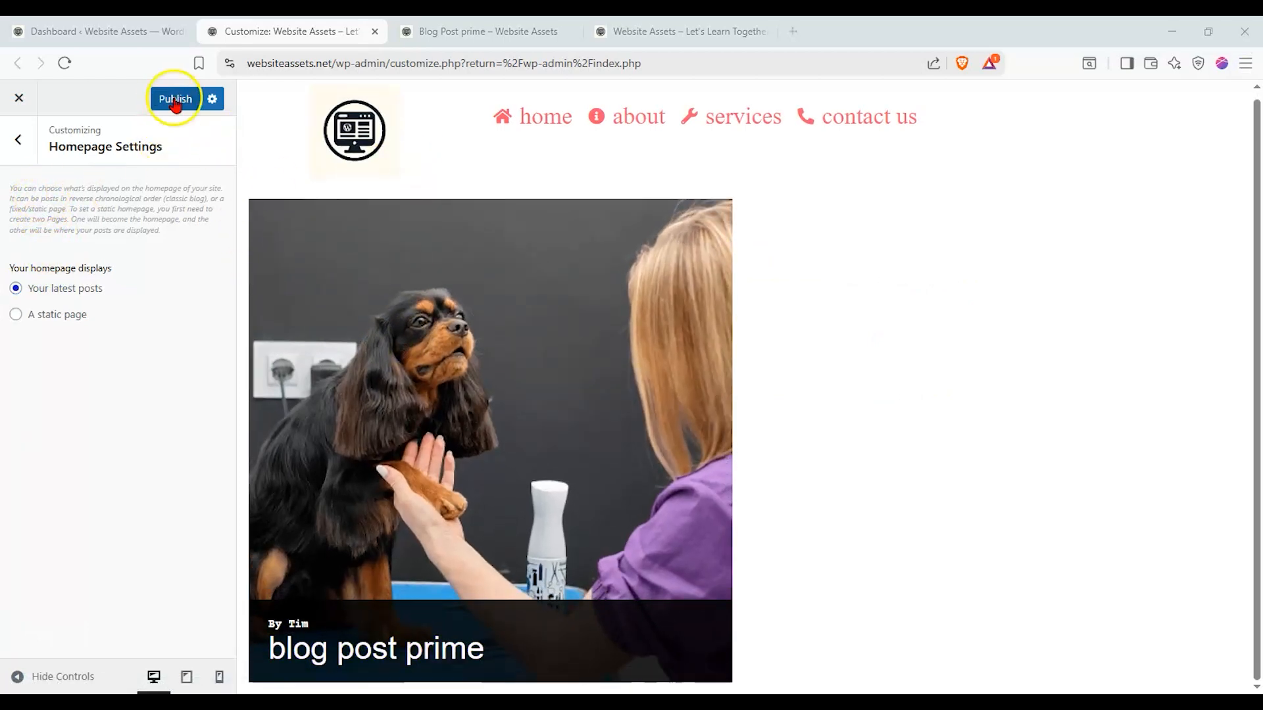
Step: Reload the live homepage and examine how the archive template's post listing appears there
{"action": "left_click", "coordinate": [673, 43]}
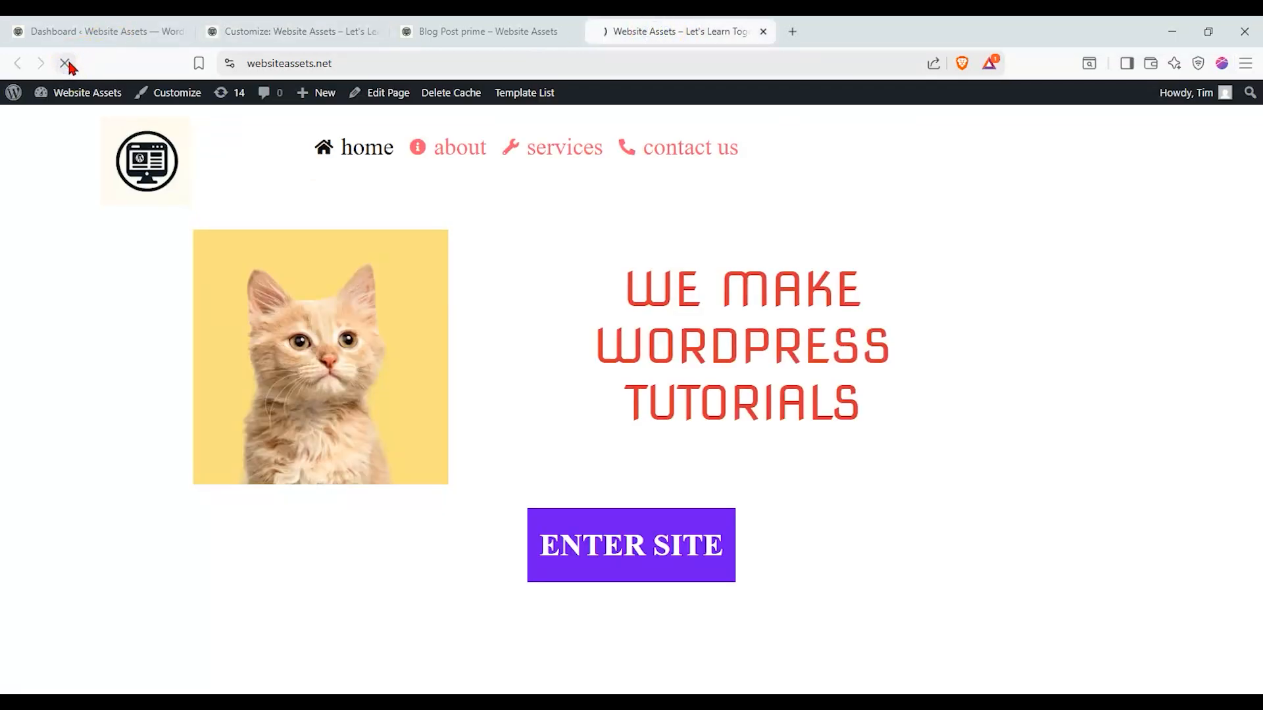
{"action": "scroll", "coordinate": [93, 217], "scroll_direction": "down", "scroll_amount": 2}
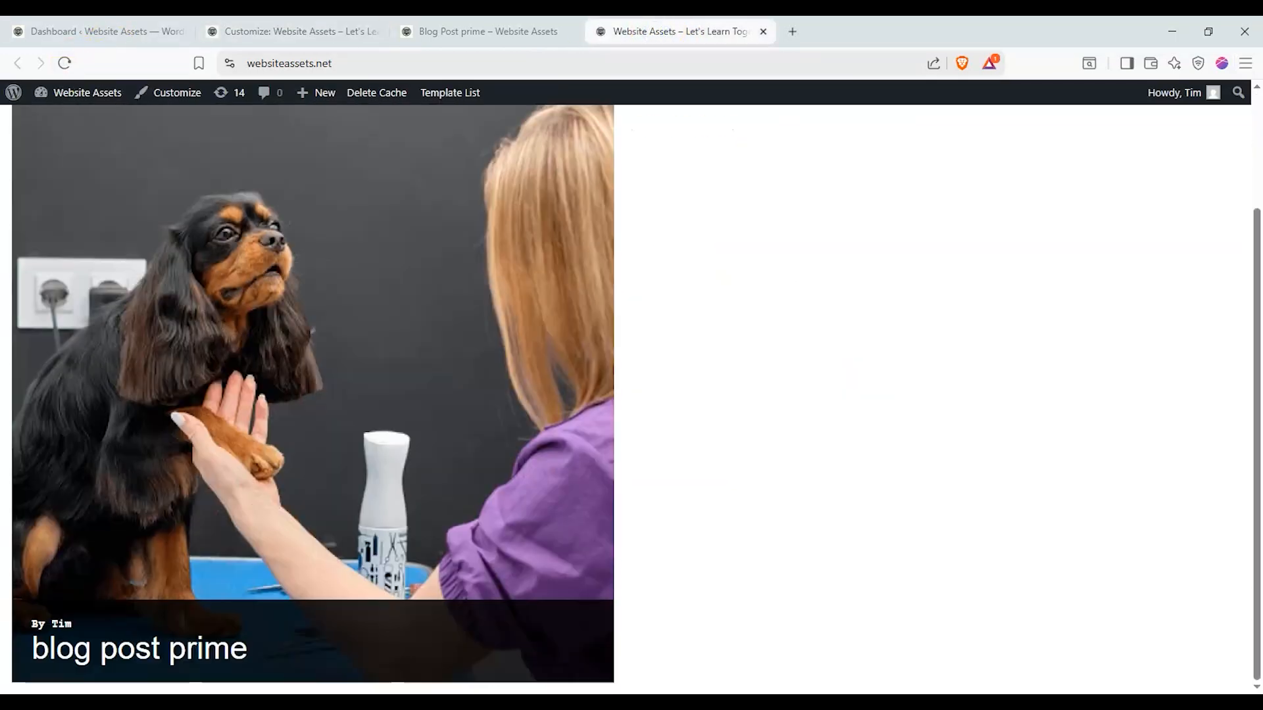
{"action": "scroll", "coordinate": [565, 374], "scroll_direction": "up", "scroll_amount": 2}
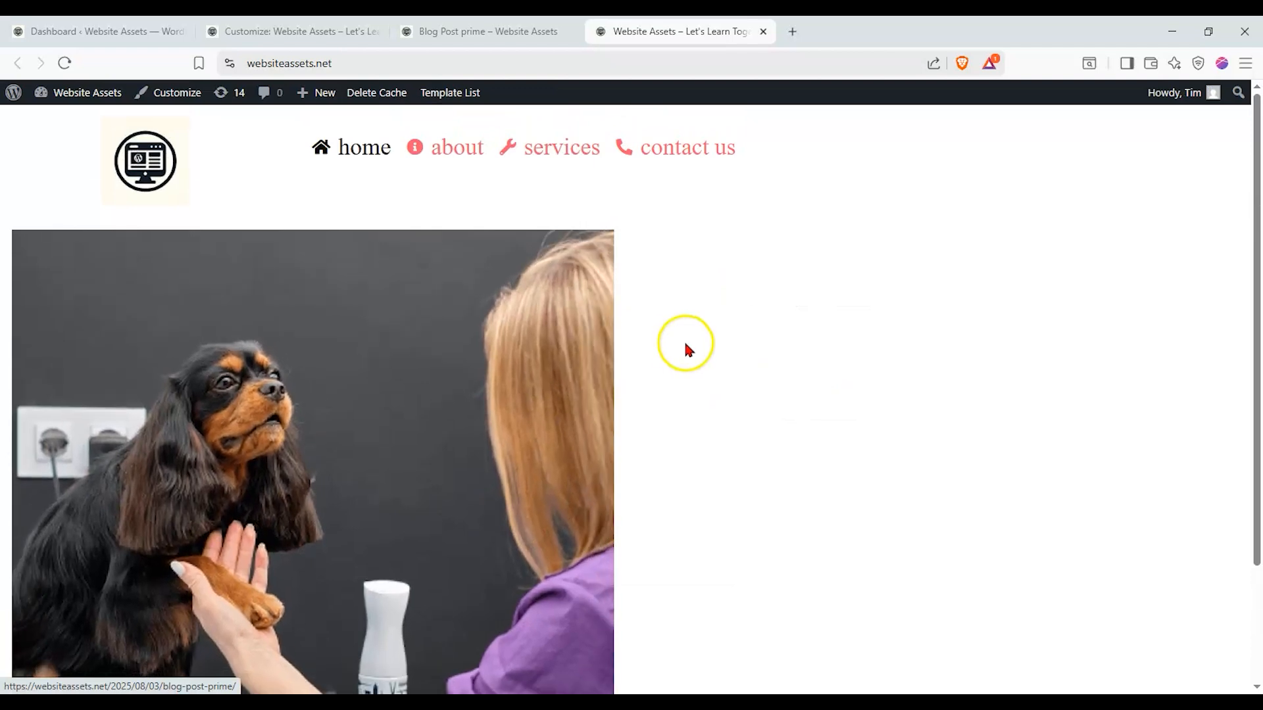
{"action": "scroll", "coordinate": [684, 344], "scroll_direction": "down", "scroll_amount": 2}
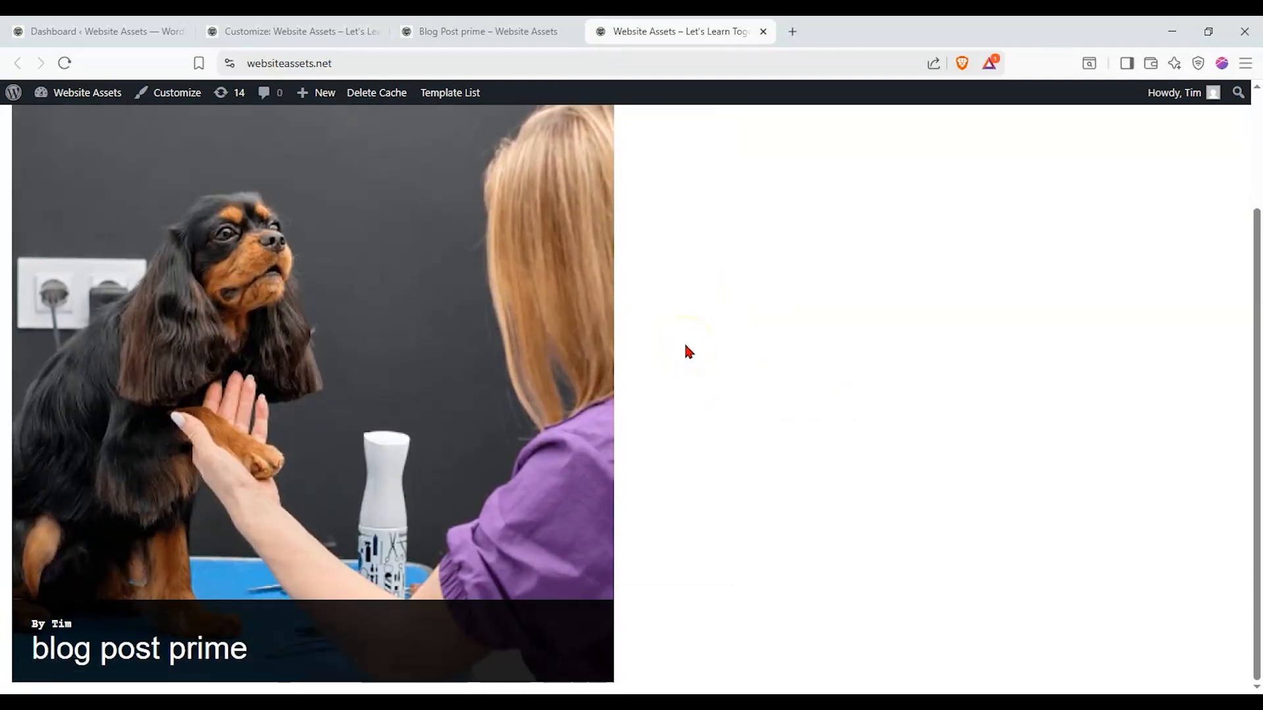
{"action": "scroll", "coordinate": [684, 345], "scroll_direction": "up", "scroll_amount": 2}
Step: Place the live homepage tab beside the Customizer tab and look over its header and post listing again
{"action": "left_click", "coordinate": [291, 31]}
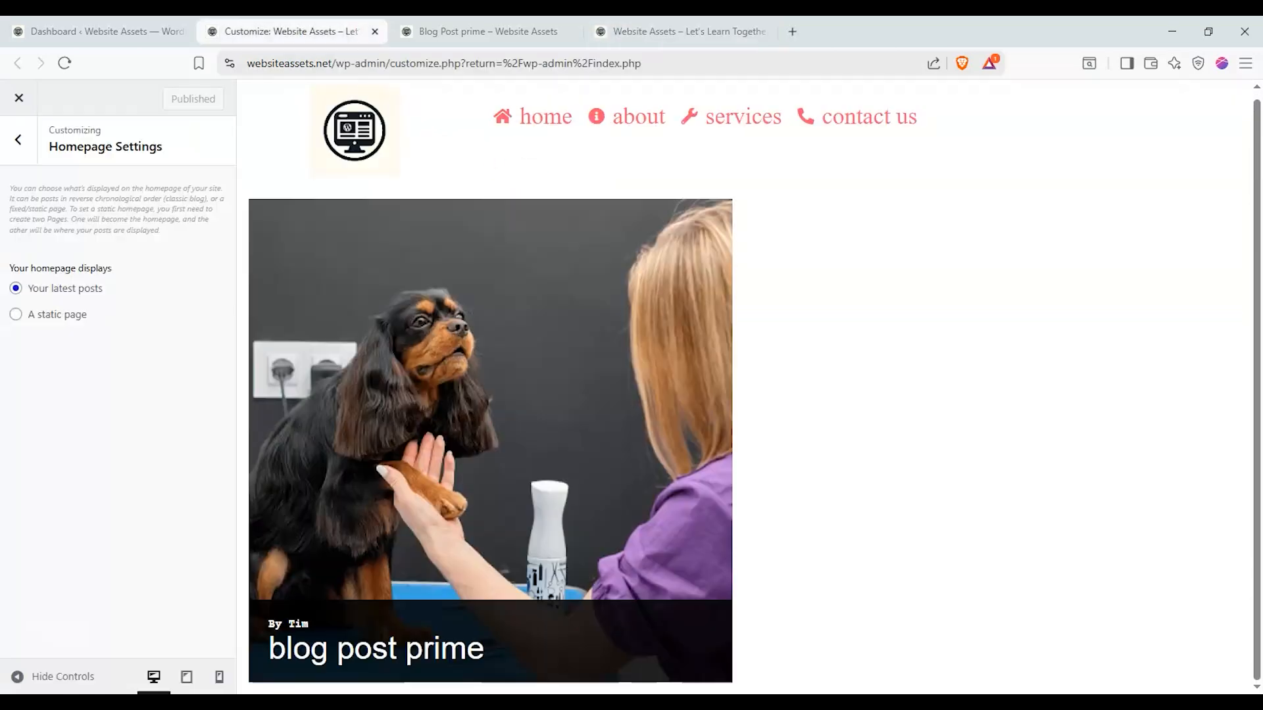
{"action": "left_click", "coordinate": [658, 31]}
{"action": "left_click_drag", "start_coordinate": [657, 32], "coordinate": [486, 31]}
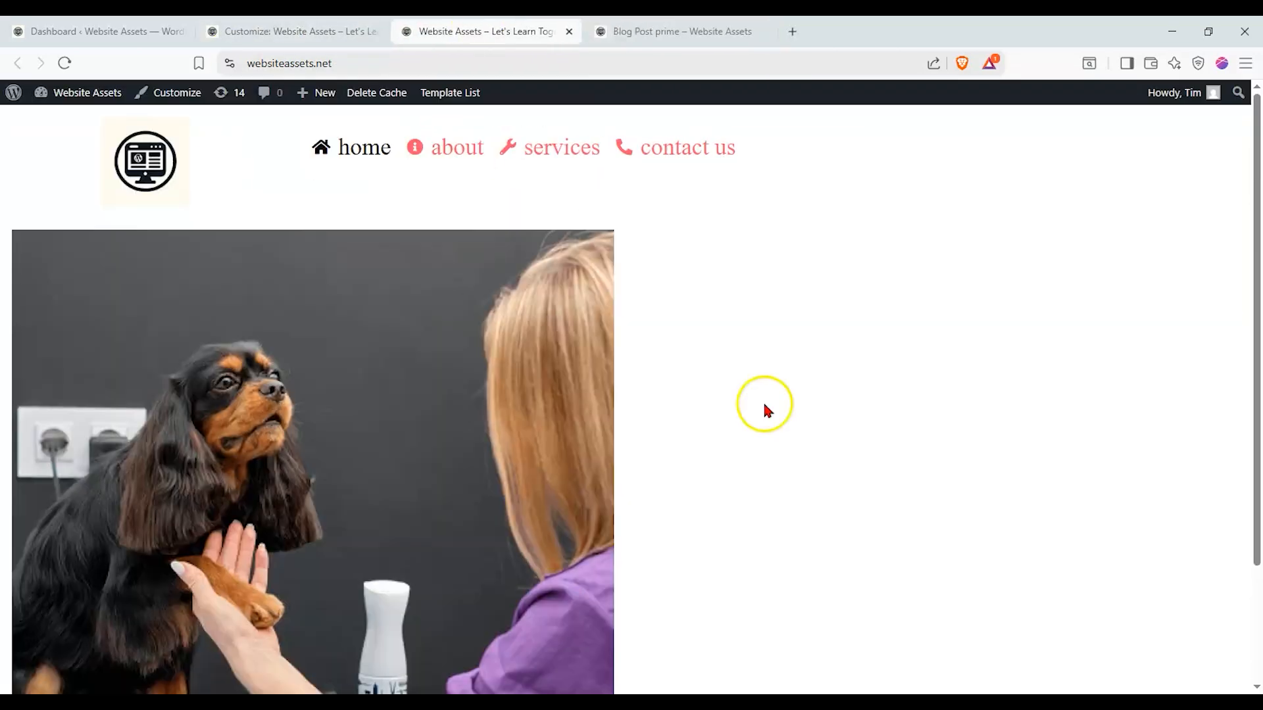
{"action": "scroll", "coordinate": [763, 402], "scroll_direction": "down", "scroll_amount": 2}
{"action": "scroll", "coordinate": [667, 423], "scroll_direction": "up", "scroll_amount": 2}
{"action": "scroll", "coordinate": [666, 418], "scroll_direction": "down", "scroll_amount": 2}
{"action": "scroll", "coordinate": [661, 413], "scroll_direction": "up", "scroll_amount": 2}
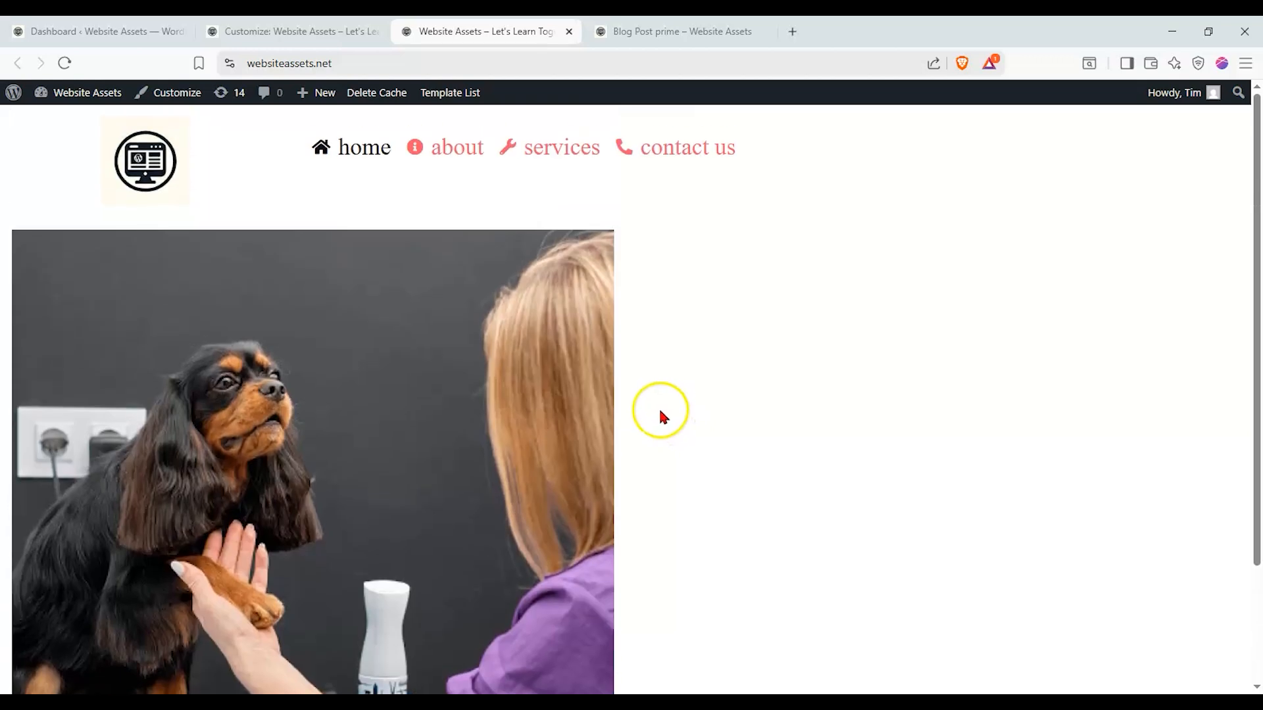
{"action": "scroll", "coordinate": [660, 414], "scroll_direction": "down", "scroll_amount": 2}
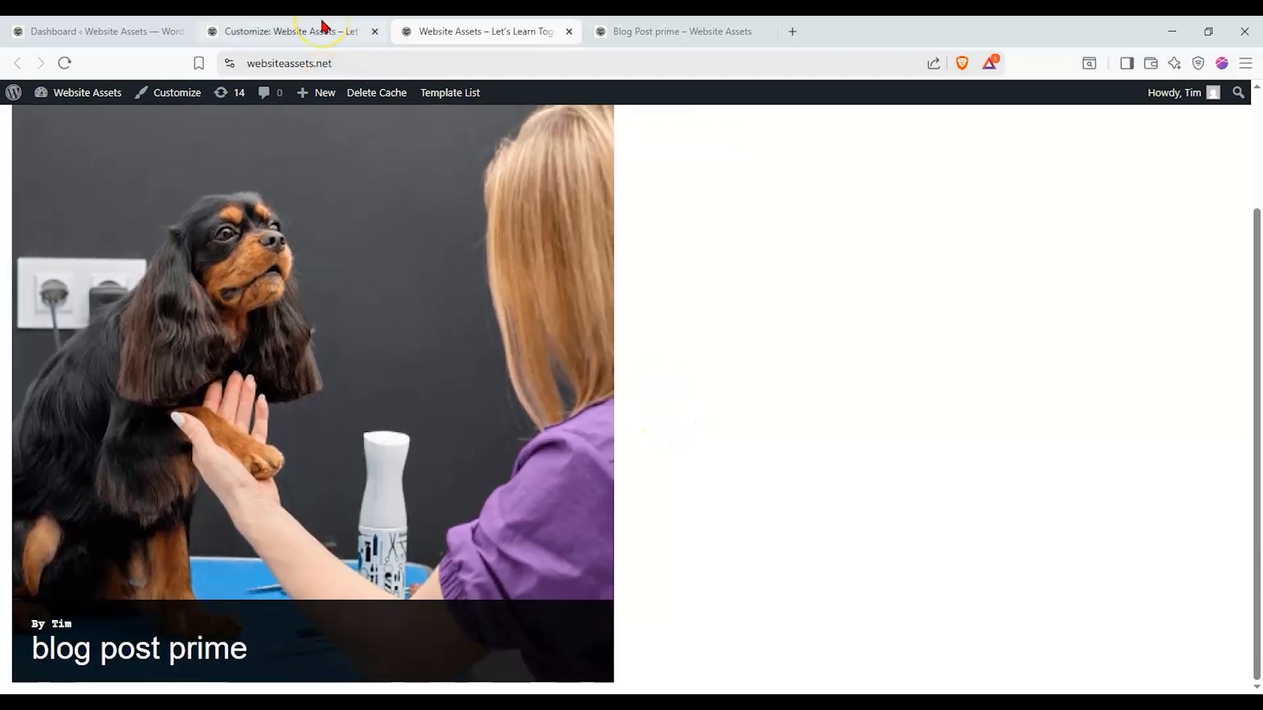
Step: Set the homepage to display the static page homepage default, publish the setting and reload the live homepage to check it
{"action": "left_click", "coordinate": [323, 31]}
{"action": "left_click", "coordinate": [68, 318]}
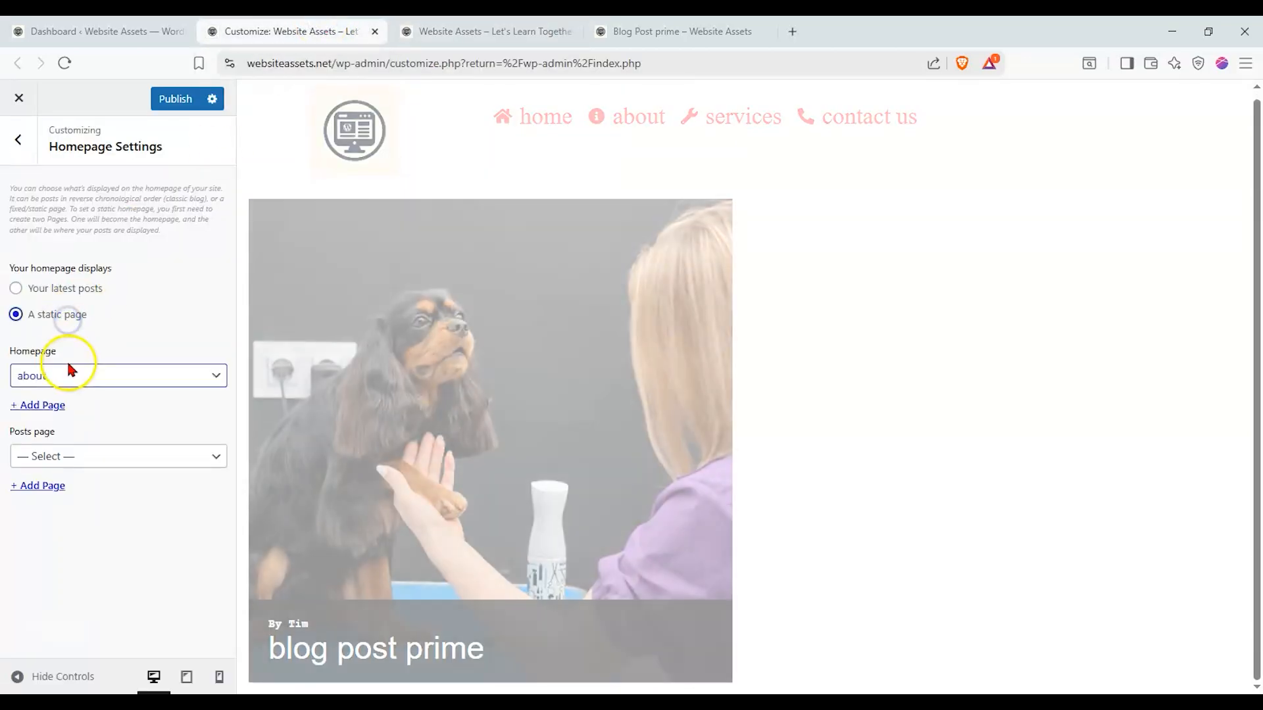
{"action": "left_click", "coordinate": [69, 367]}
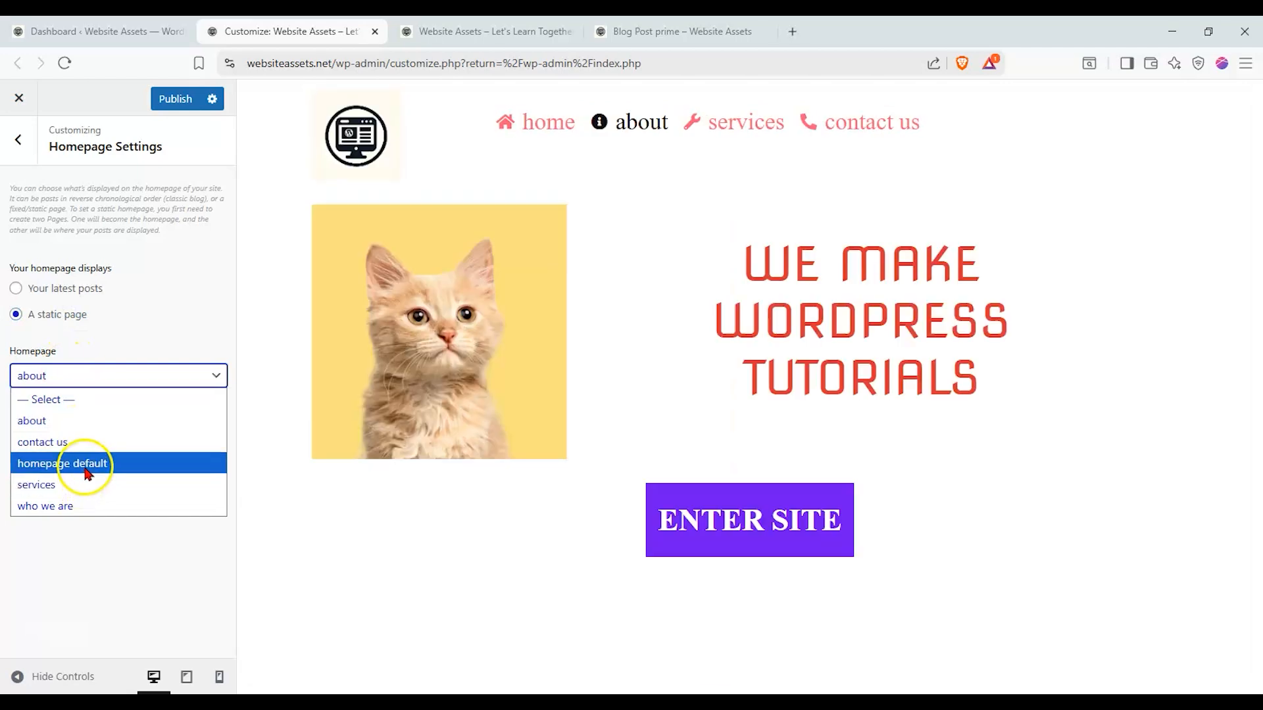
{"action": "left_click", "coordinate": [96, 461]}
{"action": "left_click", "coordinate": [175, 100]}
{"action": "left_click", "coordinate": [446, 32]}
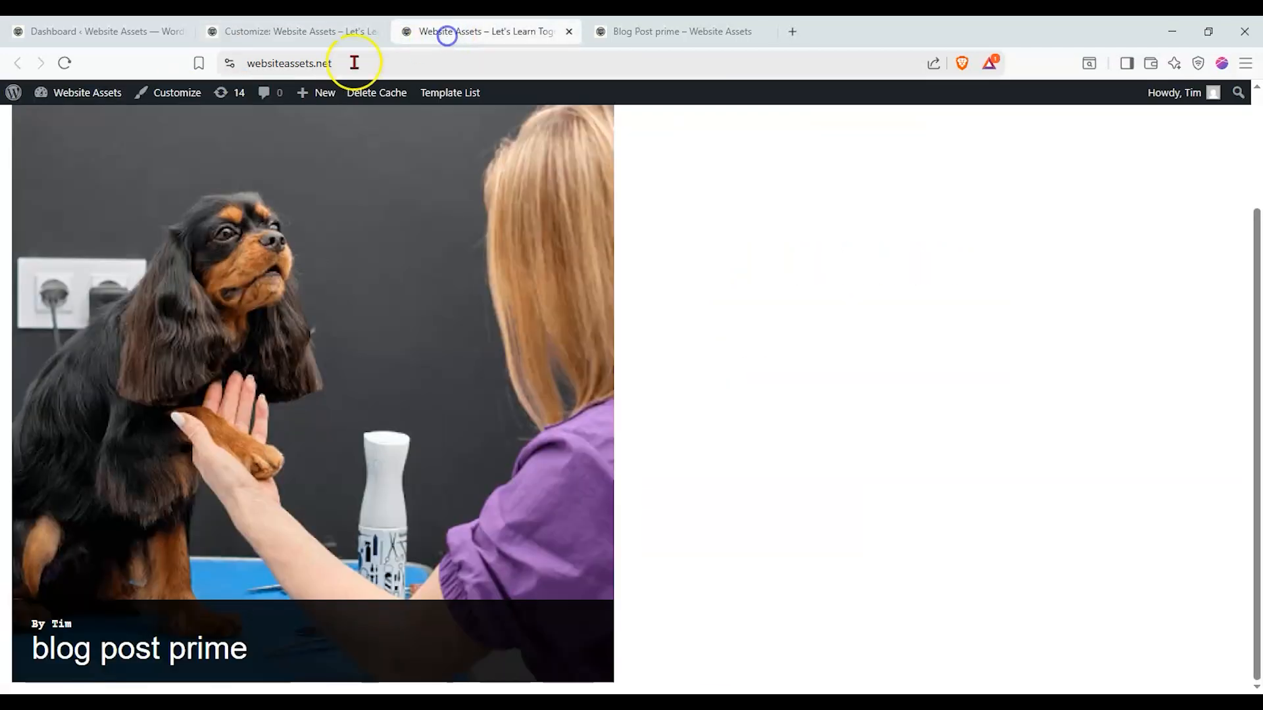
{"action": "left_click", "coordinate": [65, 64]}
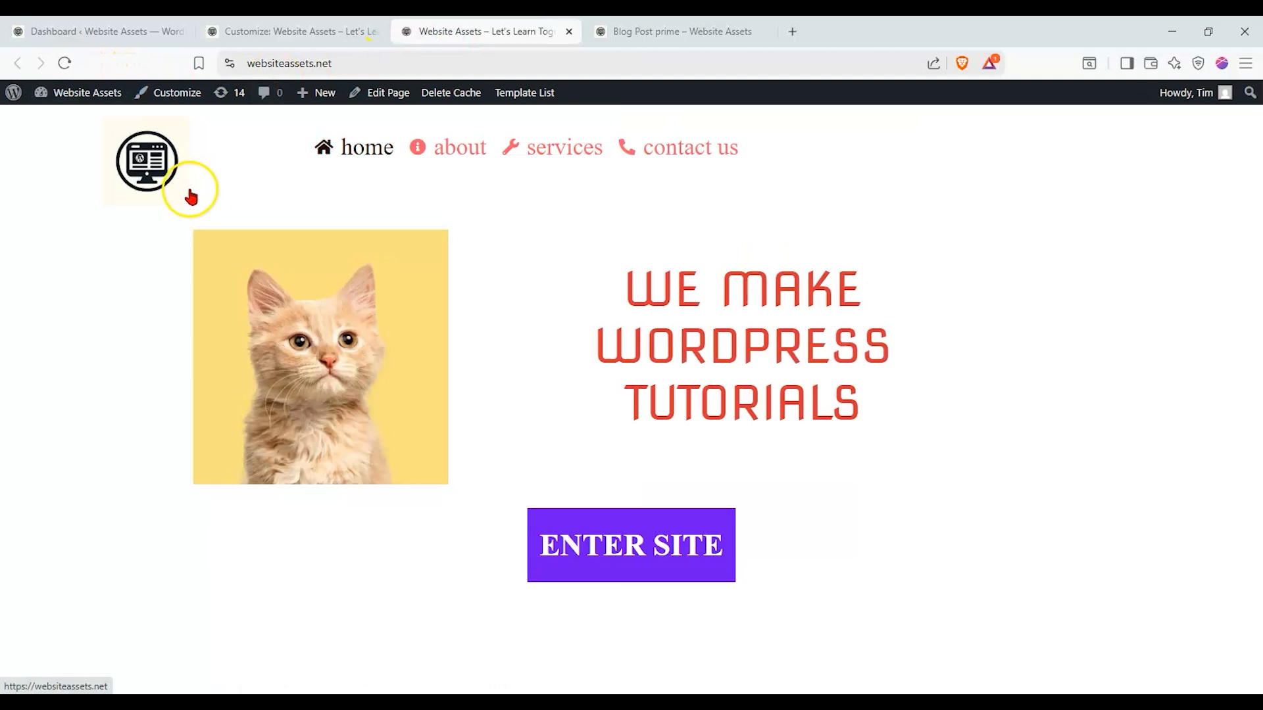
Step: Move the dashboard tab after the Customizer tab and return to the dashboard
{"action": "left_click", "coordinate": [353, 36]}
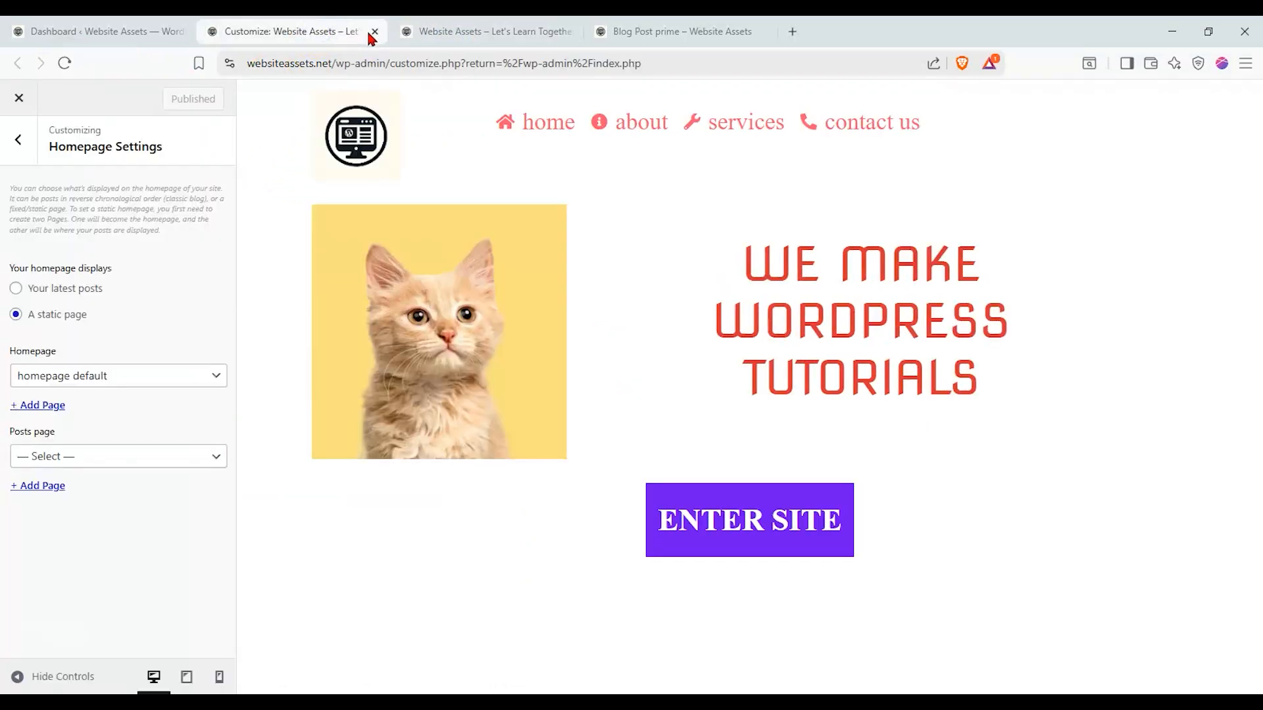
{"action": "left_click_drag", "start_coordinate": [92, 33], "coordinate": [327, 33]}
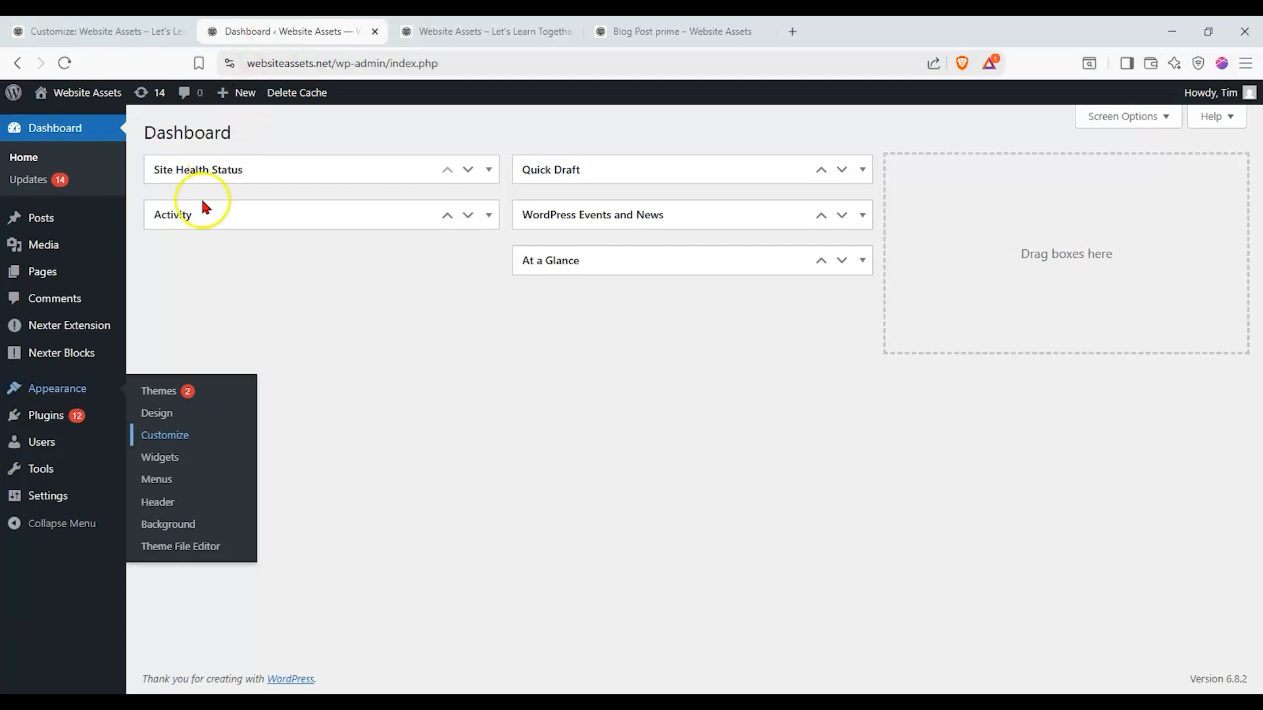
Step: Open the business header template from the Nexter Theme Builder list and show its navigation menu block's layout settings
{"action": "mouse_move", "coordinate": [88, 322]}
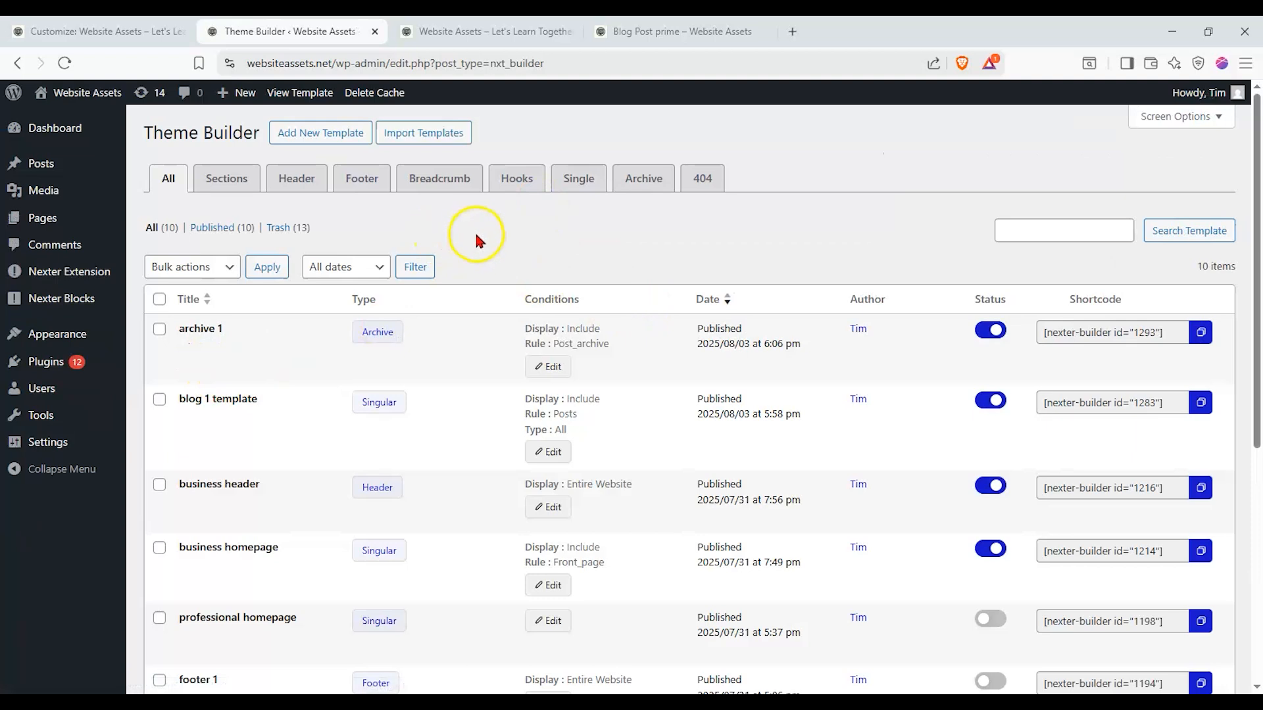
{"action": "scroll", "coordinate": [480, 224], "scroll_direction": "down", "scroll_amount": 3}
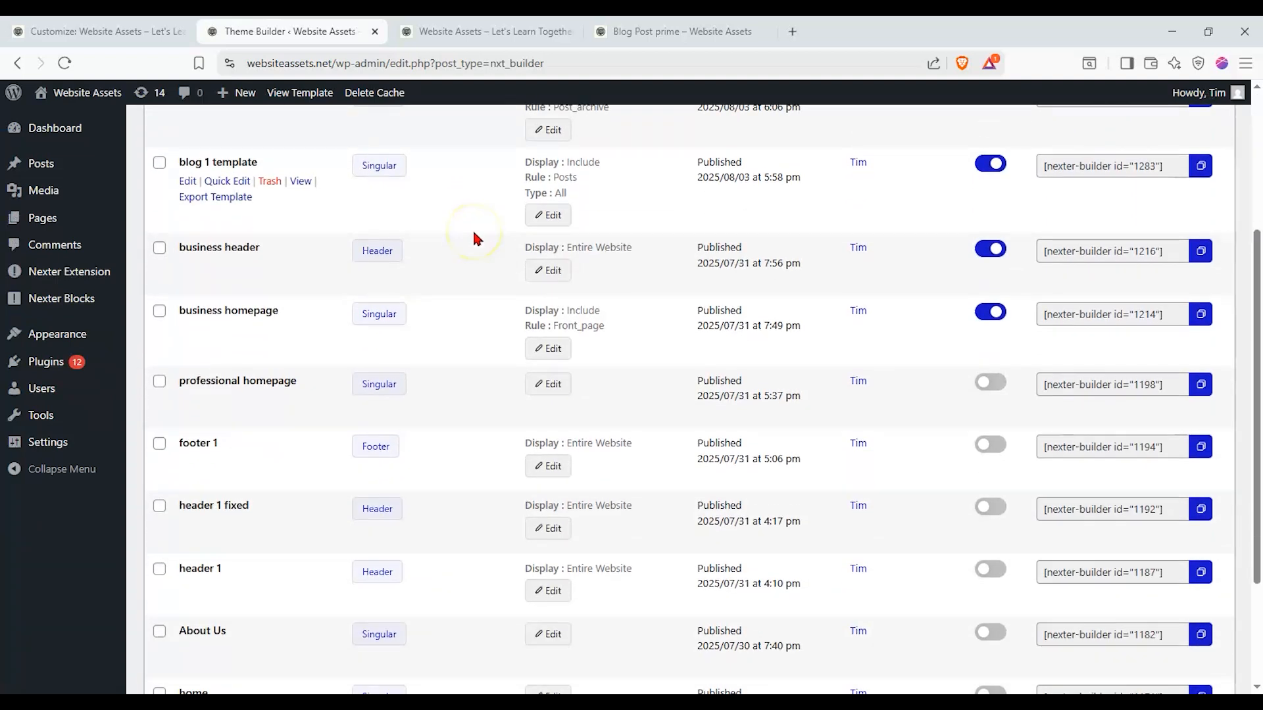
{"action": "scroll", "coordinate": [467, 321], "scroll_direction": "up", "scroll_amount": 1}
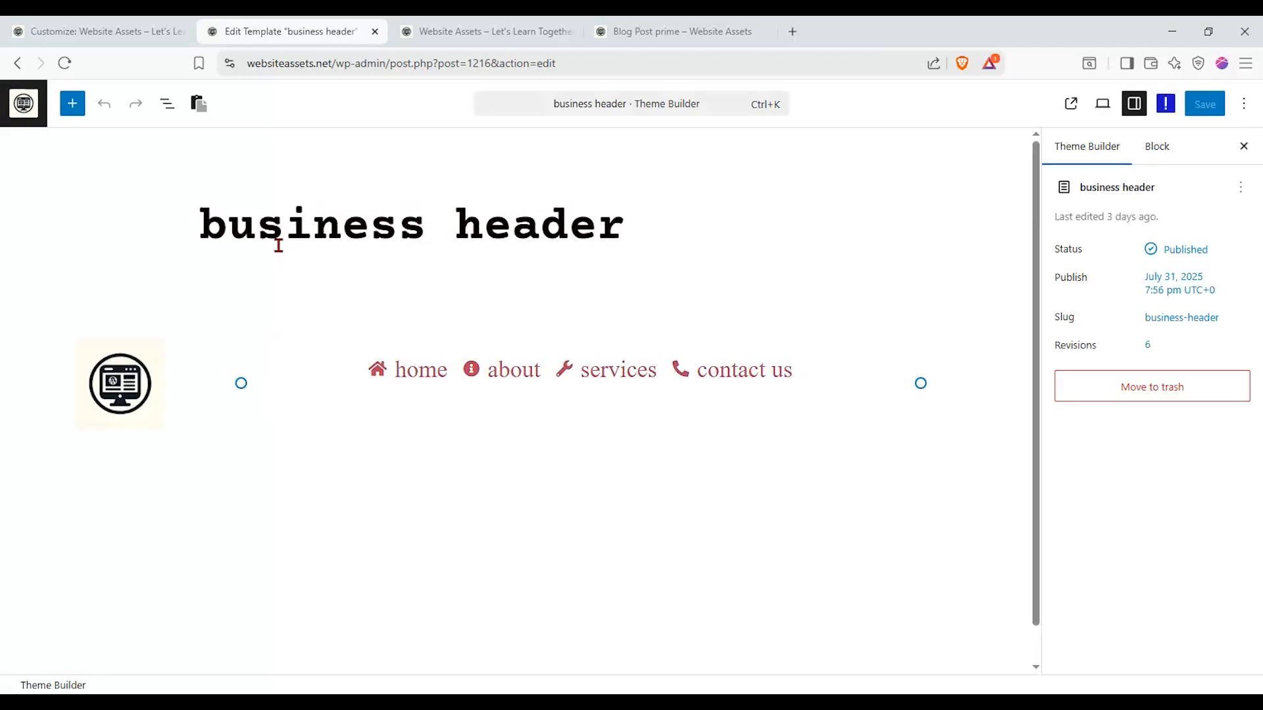
{"action": "left_click", "coordinate": [786, 375]}
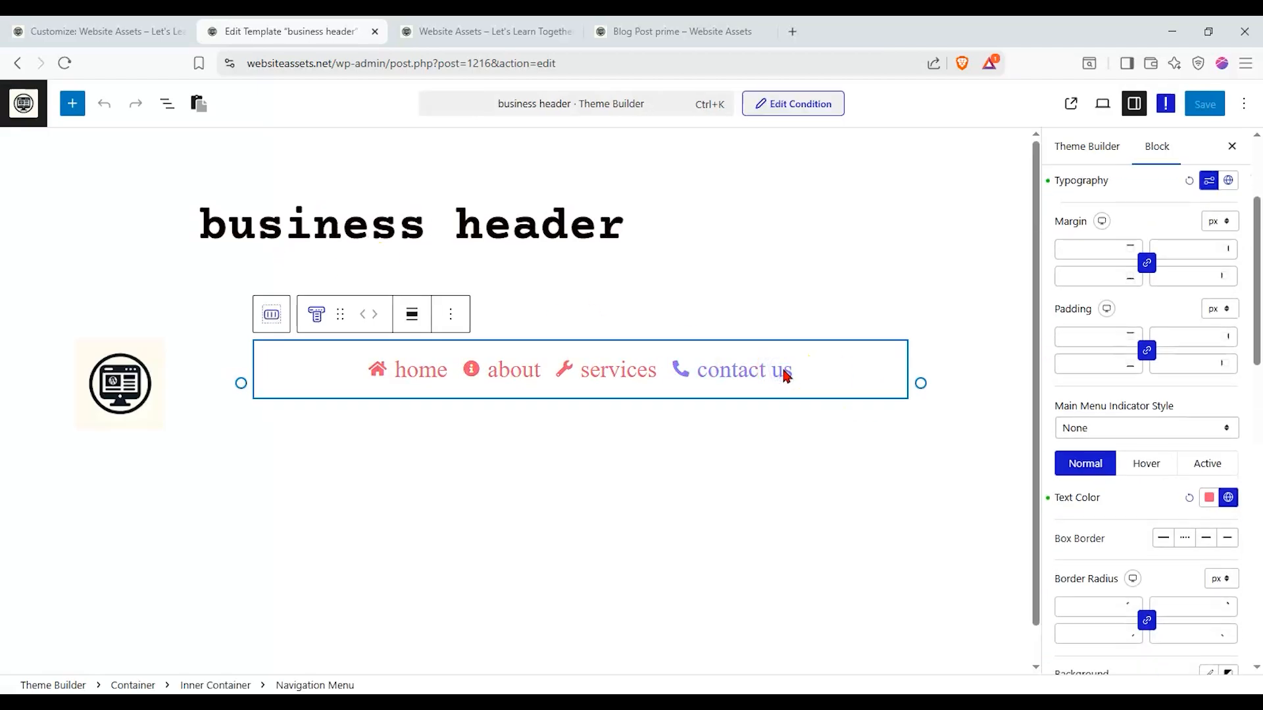
{"action": "left_click", "coordinate": [1079, 294]}
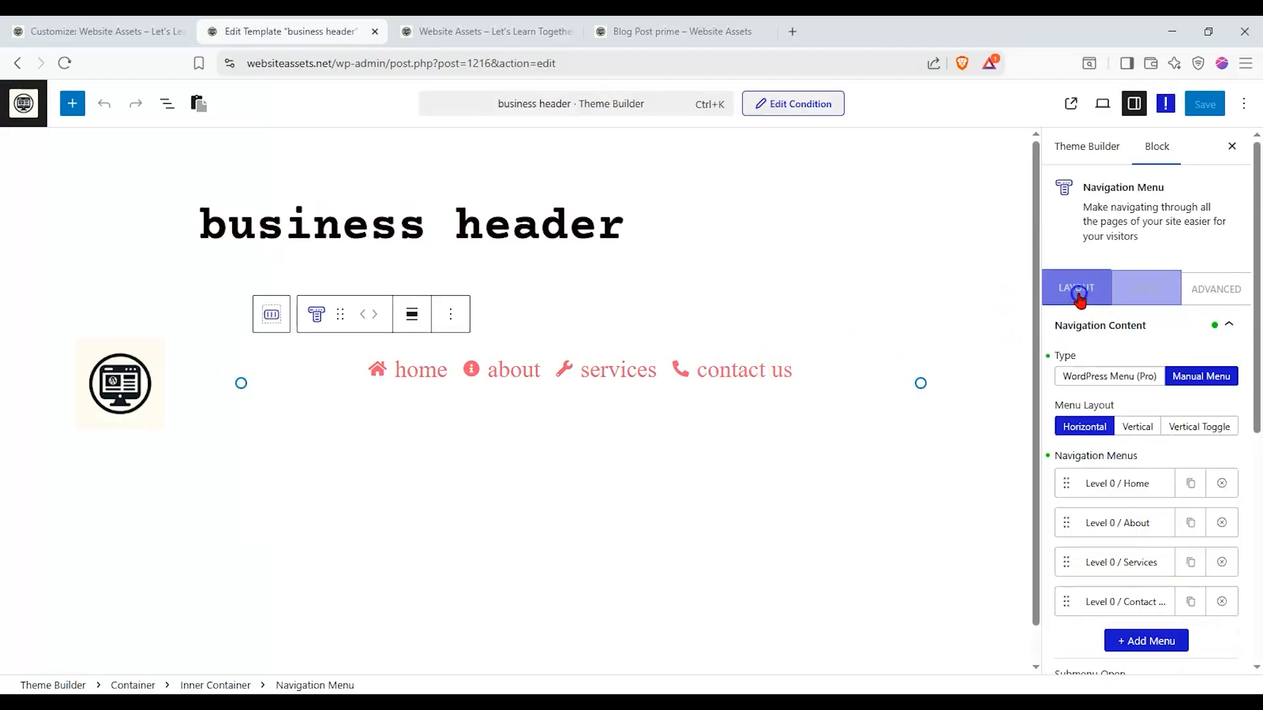
Step: Add a new level 0 item to the header's navigation menu with the menu text Blog Archive
{"action": "scroll", "coordinate": [1080, 318], "scroll_direction": "down", "scroll_amount": 3}
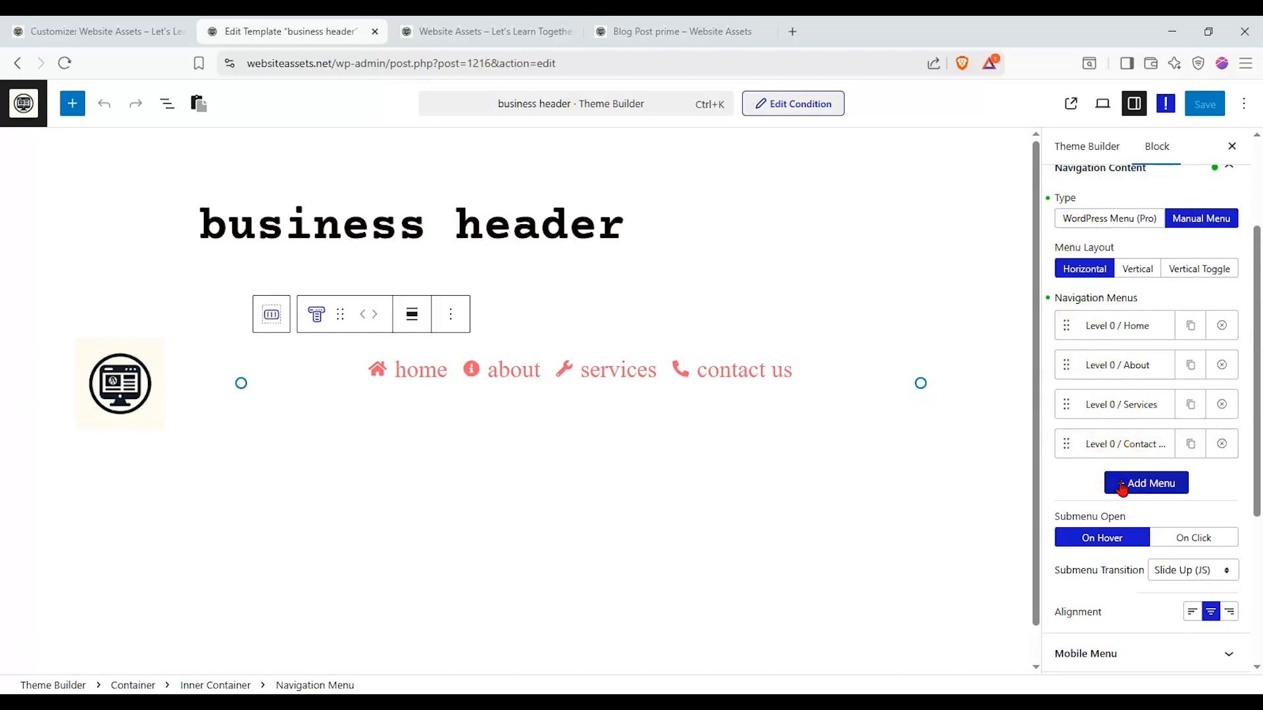
{"action": "left_click", "coordinate": [1122, 488]}
{"action": "left_click", "coordinate": [1122, 492]}
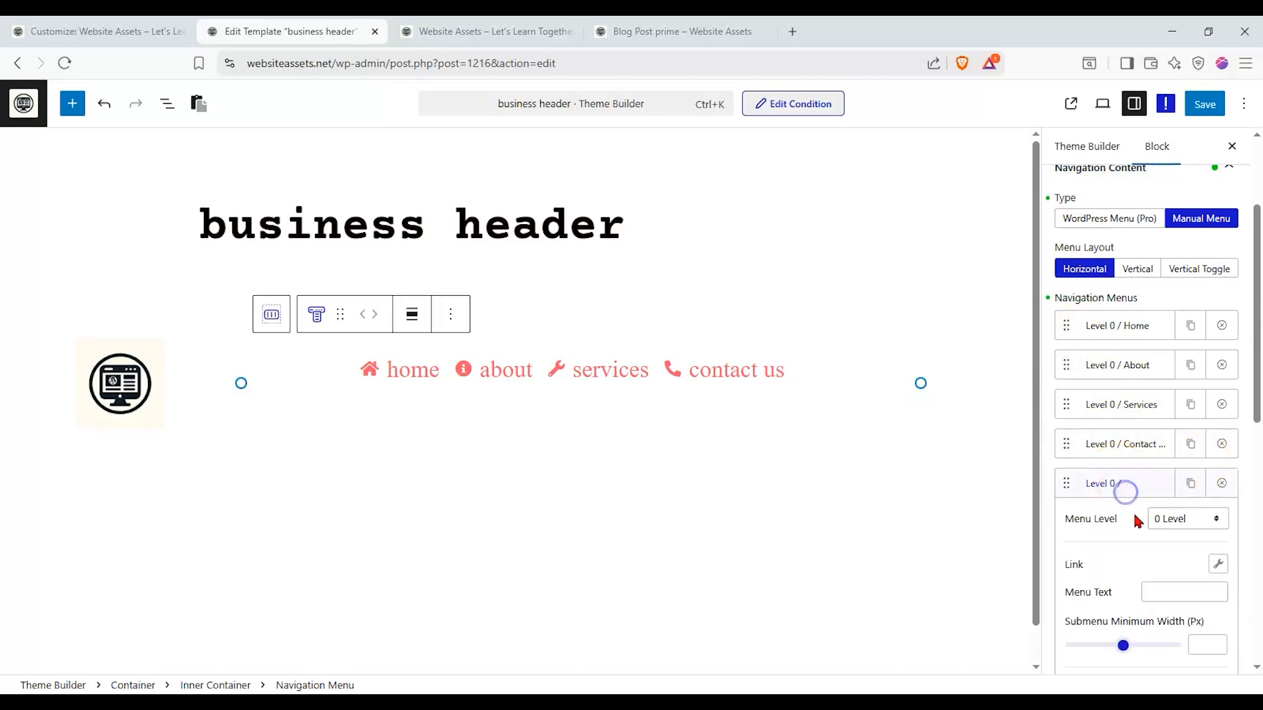
{"action": "left_click", "coordinate": [1168, 589]}
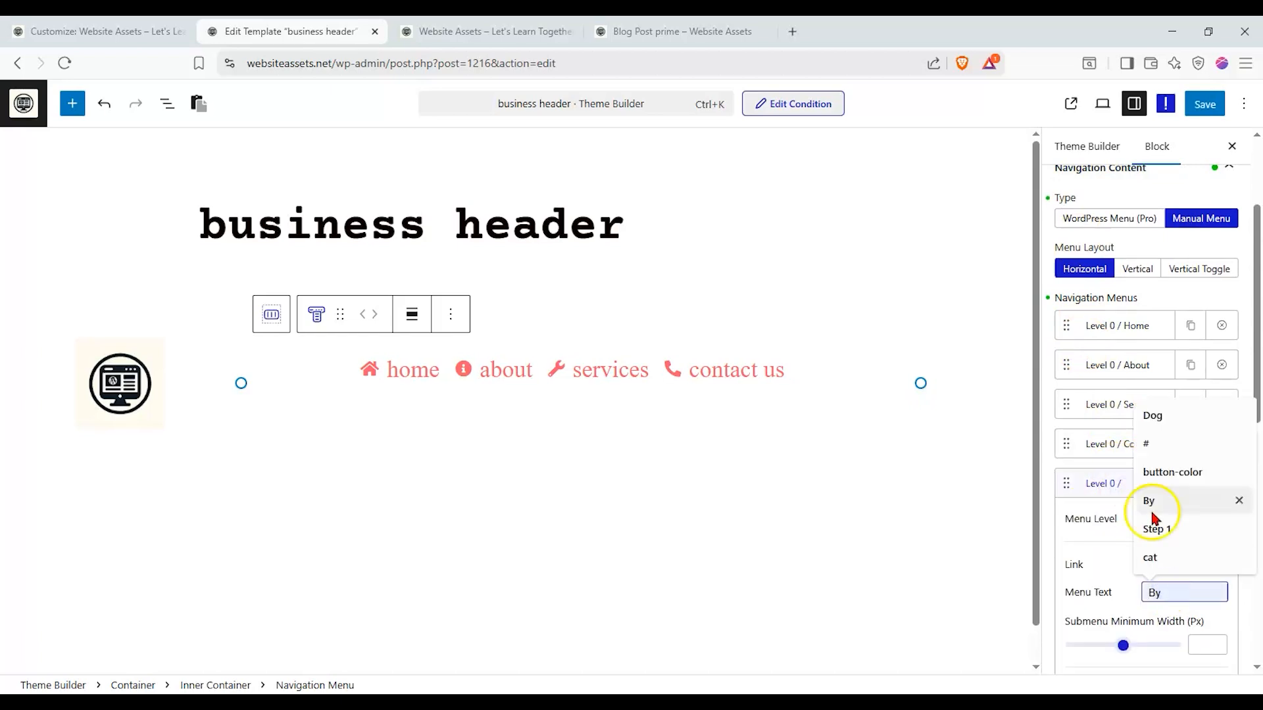
{"action": "type", "text": "Blog Arcive"}
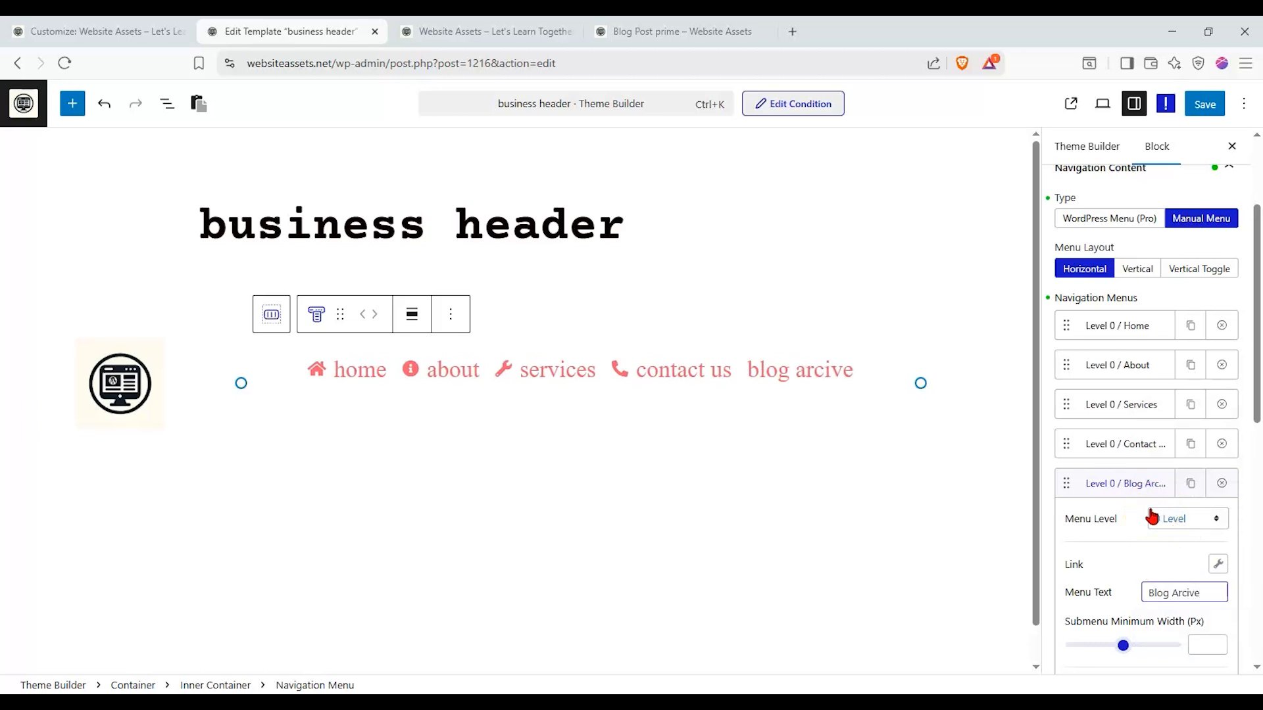
{"action": "key", "text": "BackSpace"}
{"action": "key", "text": "BackSpace"}
{"action": "key", "text": "BackSpace"}
{"action": "type", "text": "hive"}
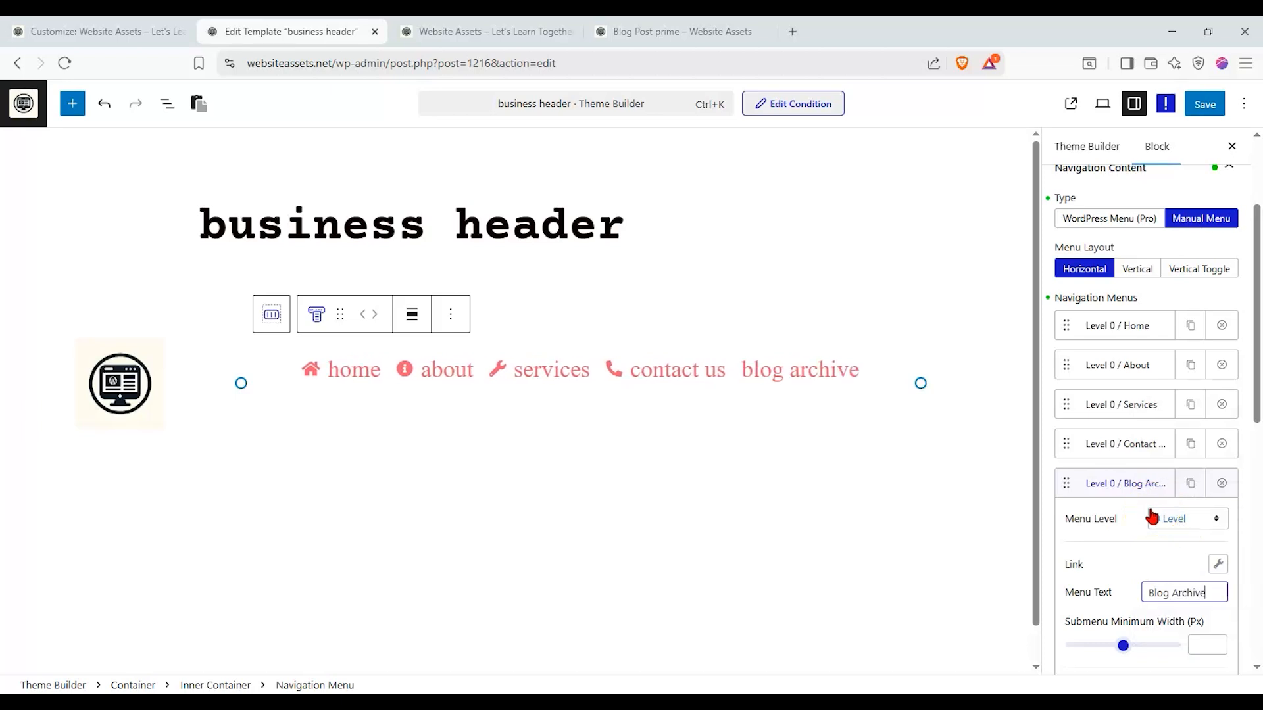
Step: Search the new menu item's link options for blog and link the item to the Blog category
{"action": "scroll", "coordinate": [1152, 526], "scroll_direction": "down", "scroll_amount": 1}
{"action": "left_click", "coordinate": [1214, 490]}
{"action": "type", "text": "blog"}
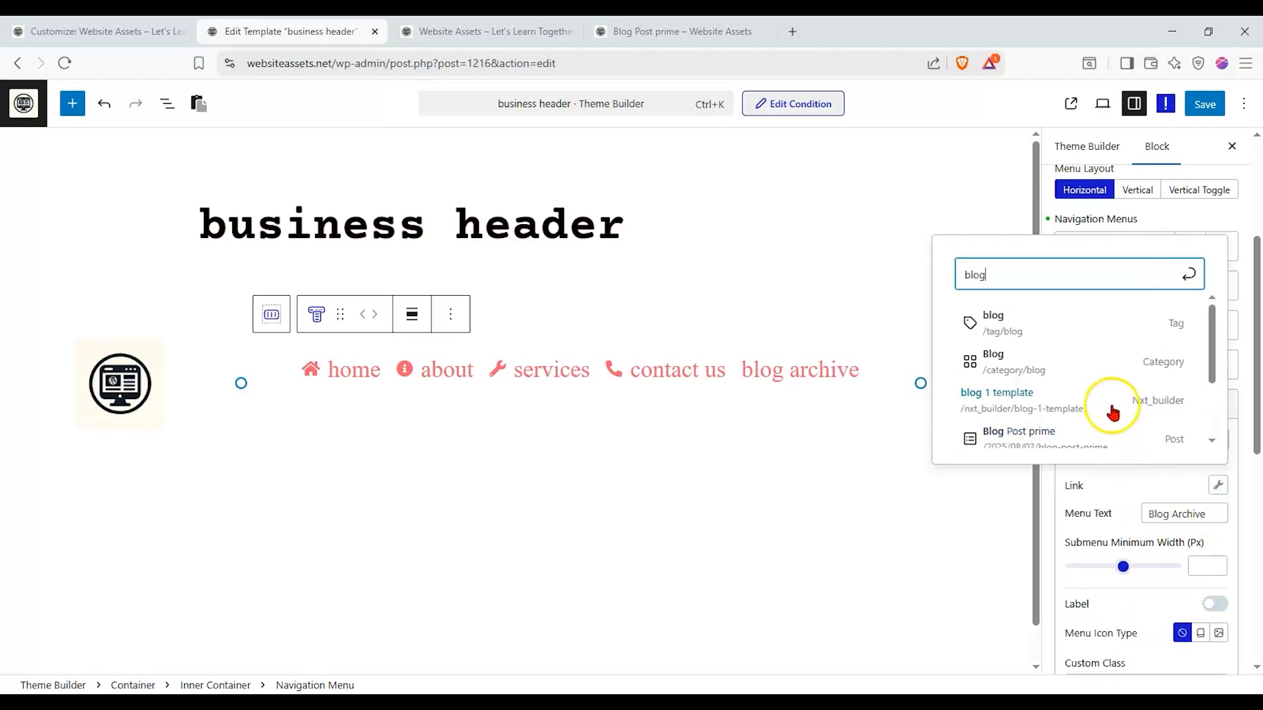
{"action": "scroll", "coordinate": [1107, 362], "scroll_direction": "down", "scroll_amount": 1}
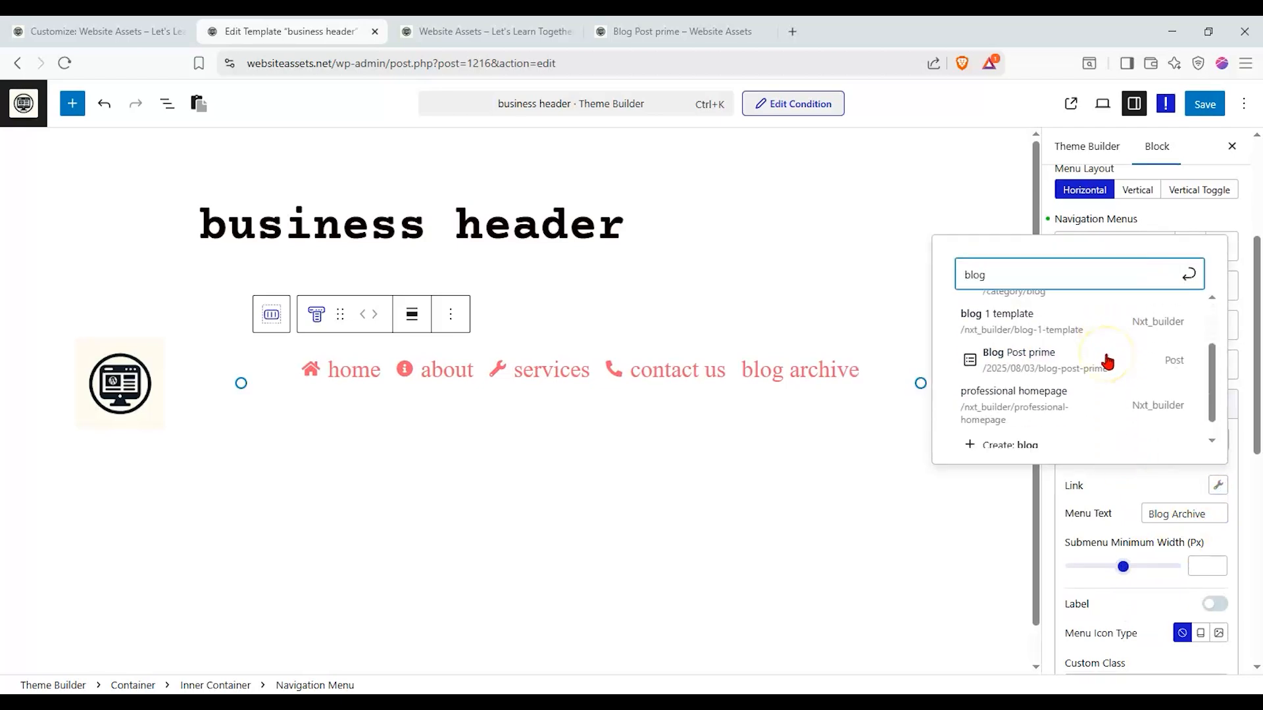
{"action": "scroll", "coordinate": [1158, 377], "scroll_direction": "down", "scroll_amount": 1}
{"action": "scroll", "coordinate": [1093, 392], "scroll_direction": "up", "scroll_amount": 3}
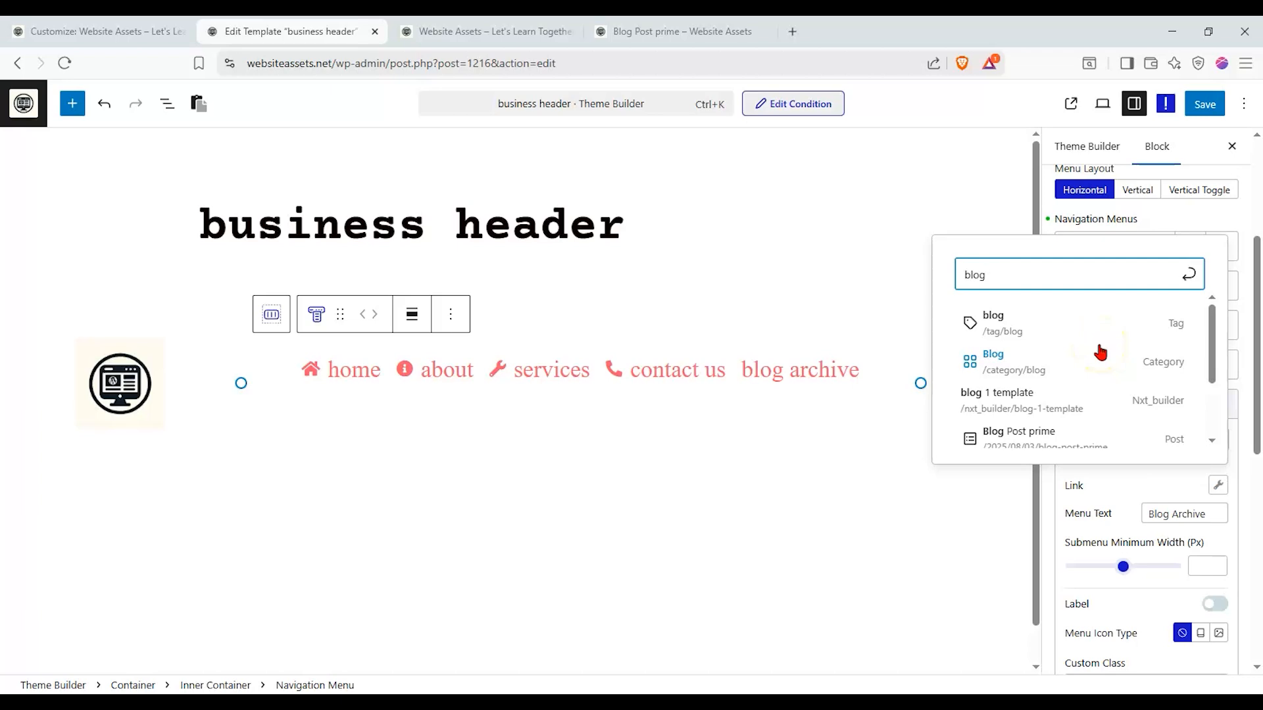
{"action": "left_click", "coordinate": [998, 358]}
{"action": "left_click", "coordinate": [997, 358]}
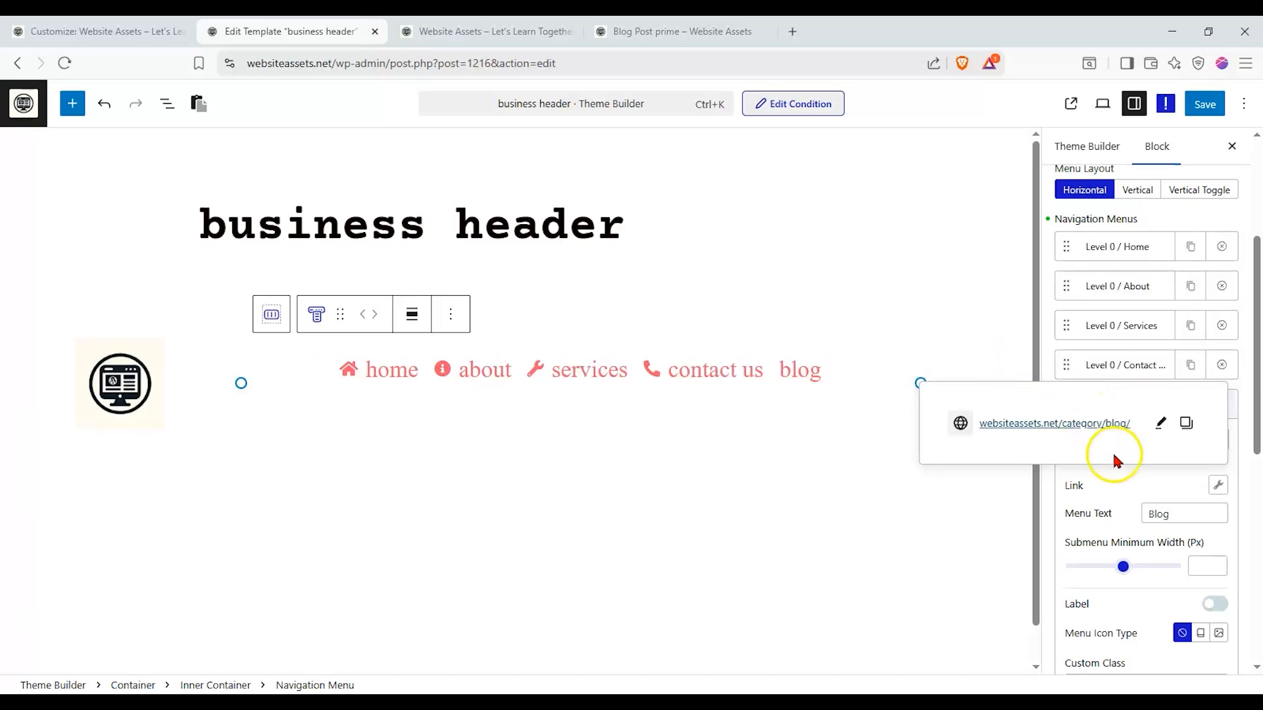
Step: Change the linked item's menu text back to Blog Archive
{"action": "left_click", "coordinate": [1097, 505]}
{"action": "left_click", "coordinate": [1177, 507]}
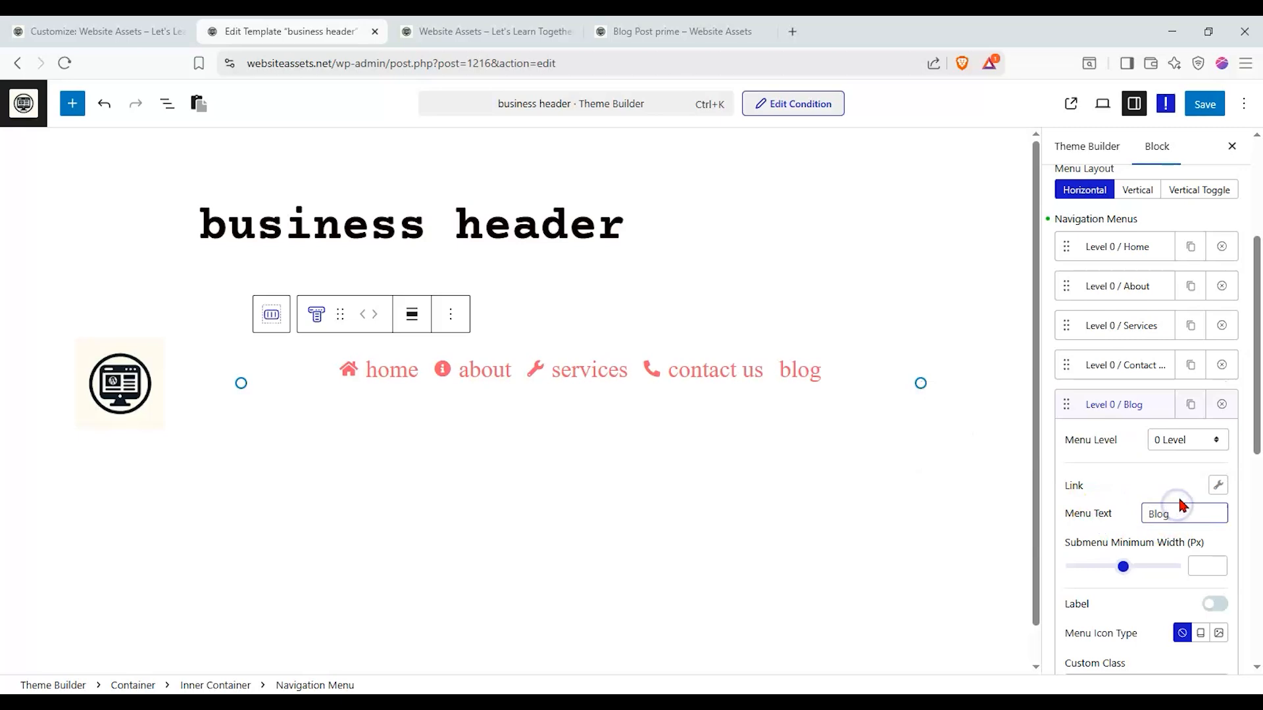
{"action": "type", "text": "Archive"}
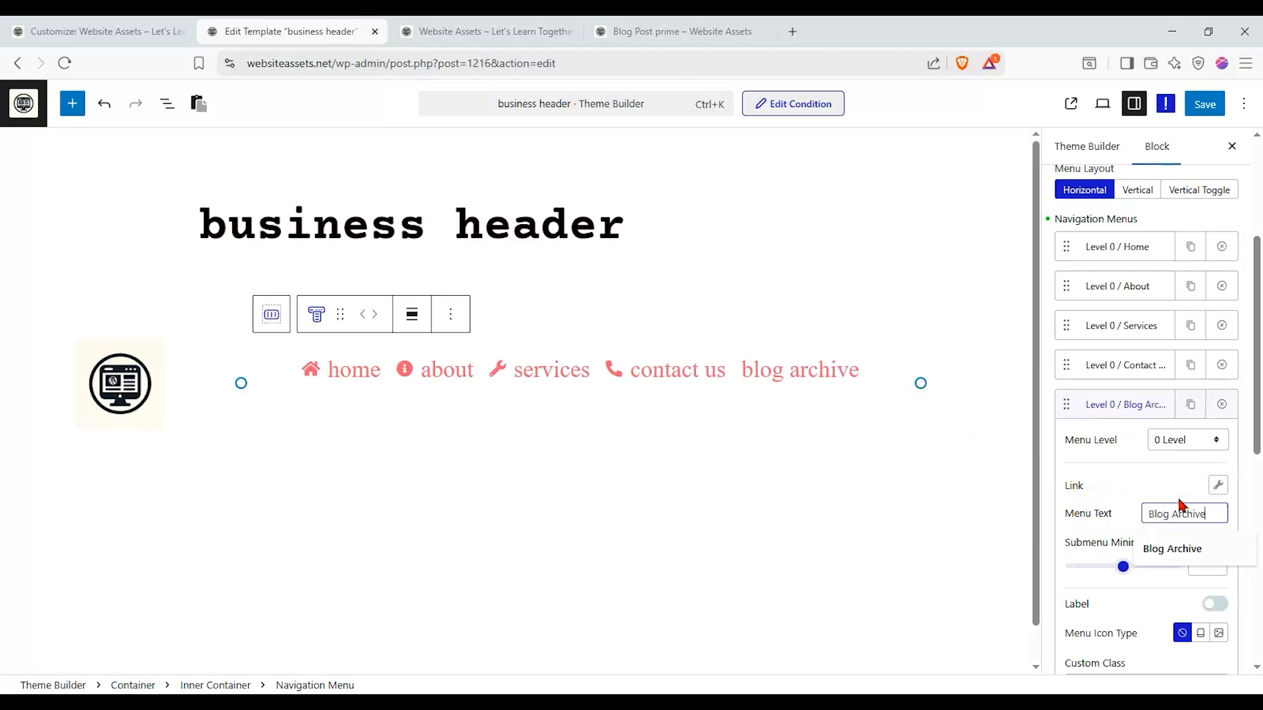
{"action": "left_click", "coordinate": [1134, 514]}
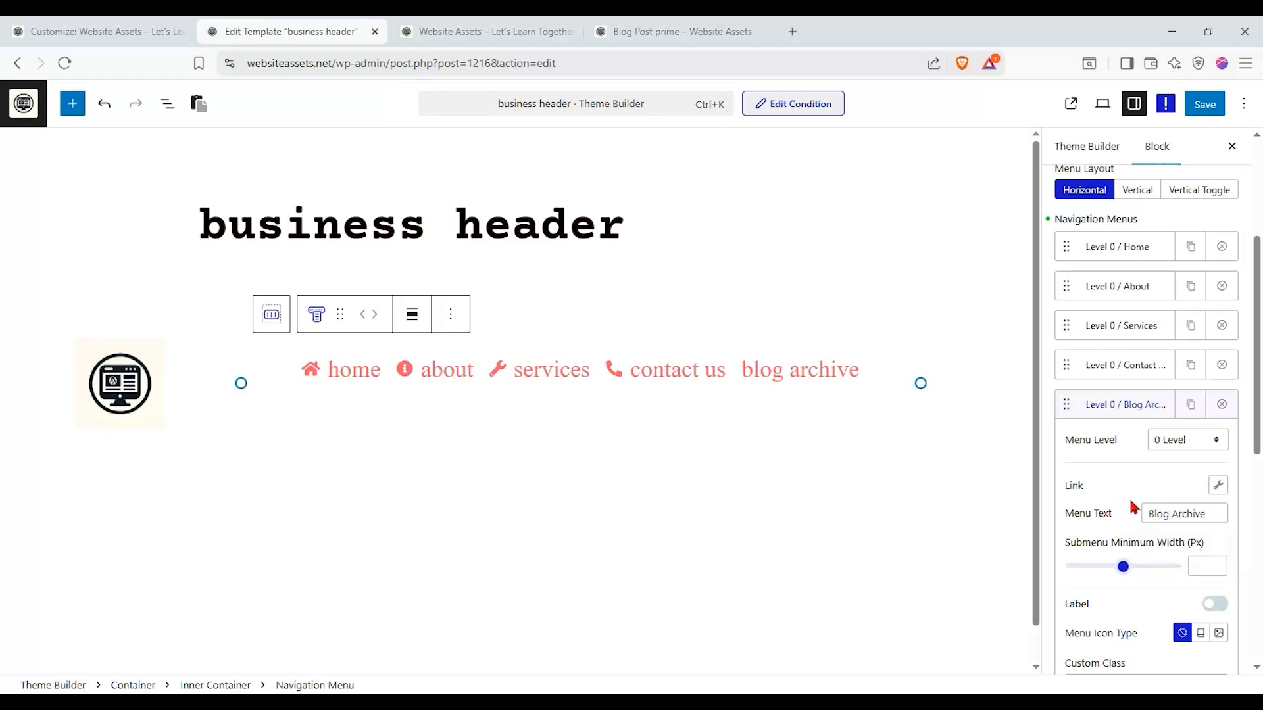
Step: Give the Blog Archive item the Font Awesome icon of a person reading a book and save the header template
{"action": "scroll", "coordinate": [1132, 506], "scroll_direction": "down", "scroll_amount": 1}
{"action": "left_click", "coordinate": [1212, 526]}
{"action": "left_click", "coordinate": [1202, 559]}
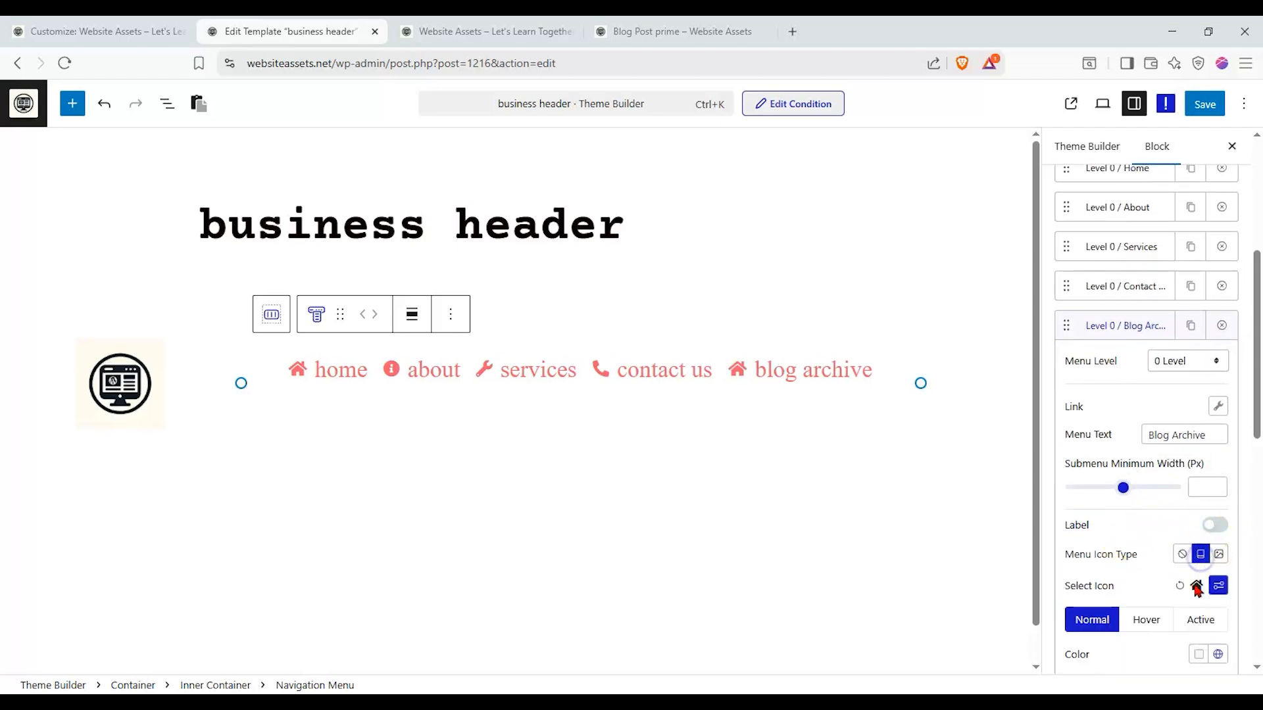
{"action": "left_click", "coordinate": [1217, 587]}
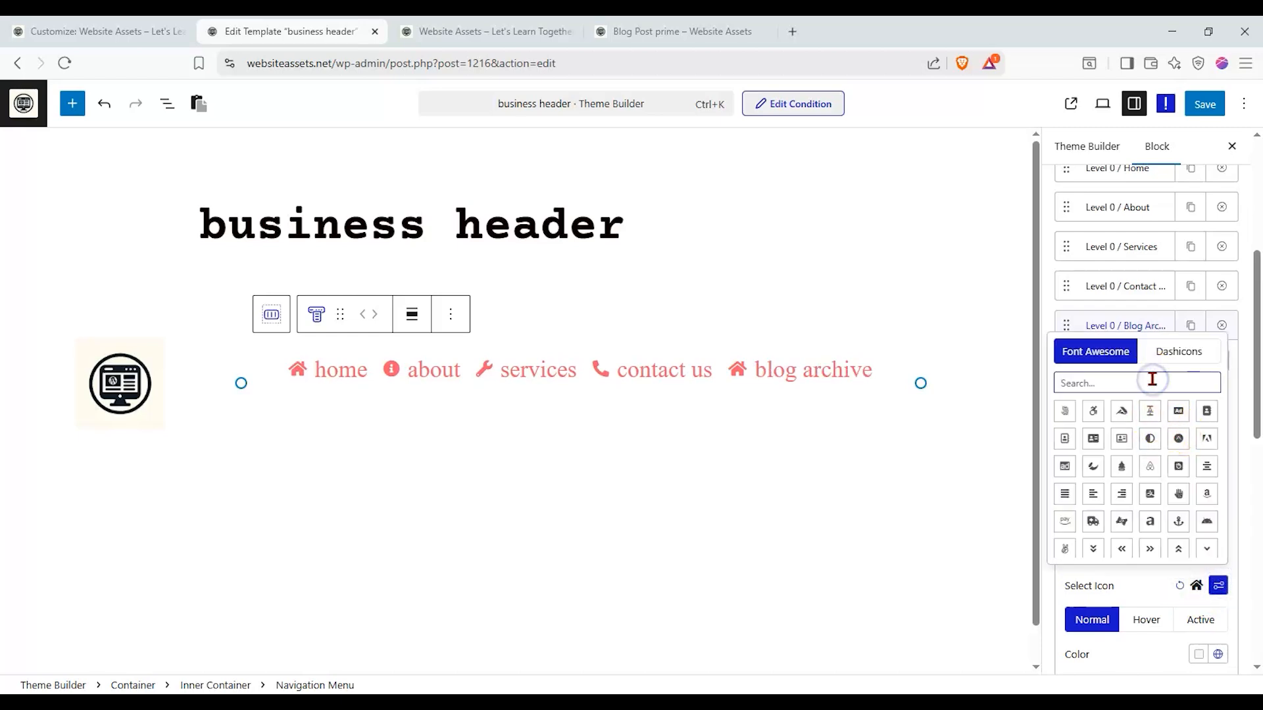
{"action": "left_click", "coordinate": [1152, 380]}
{"action": "type", "text": "book"}
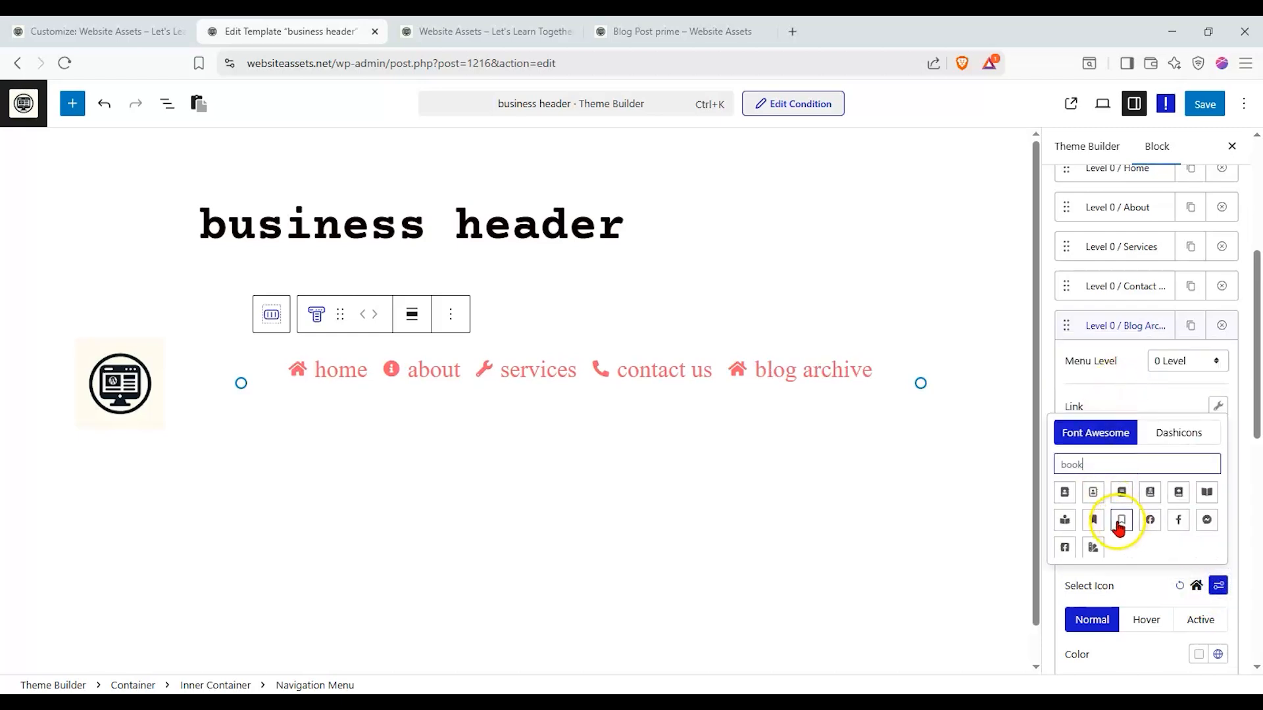
{"action": "left_click", "coordinate": [1057, 524]}
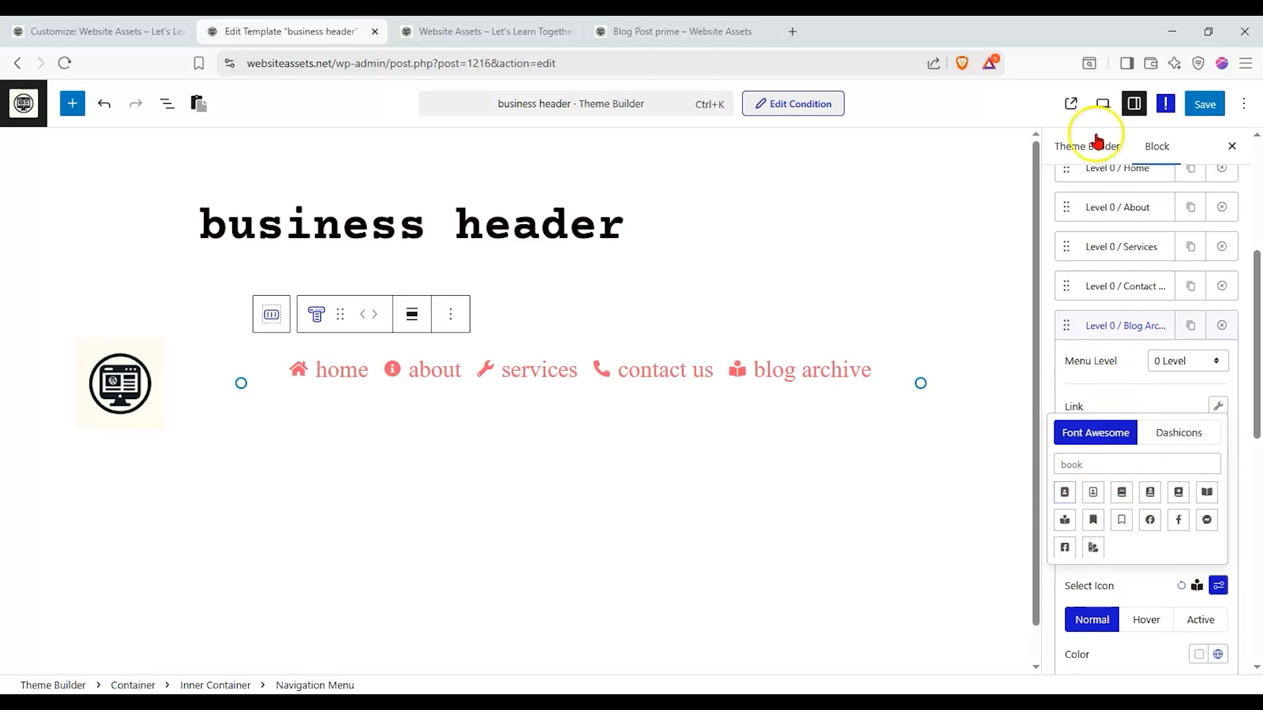
{"action": "left_click", "coordinate": [1199, 102]}
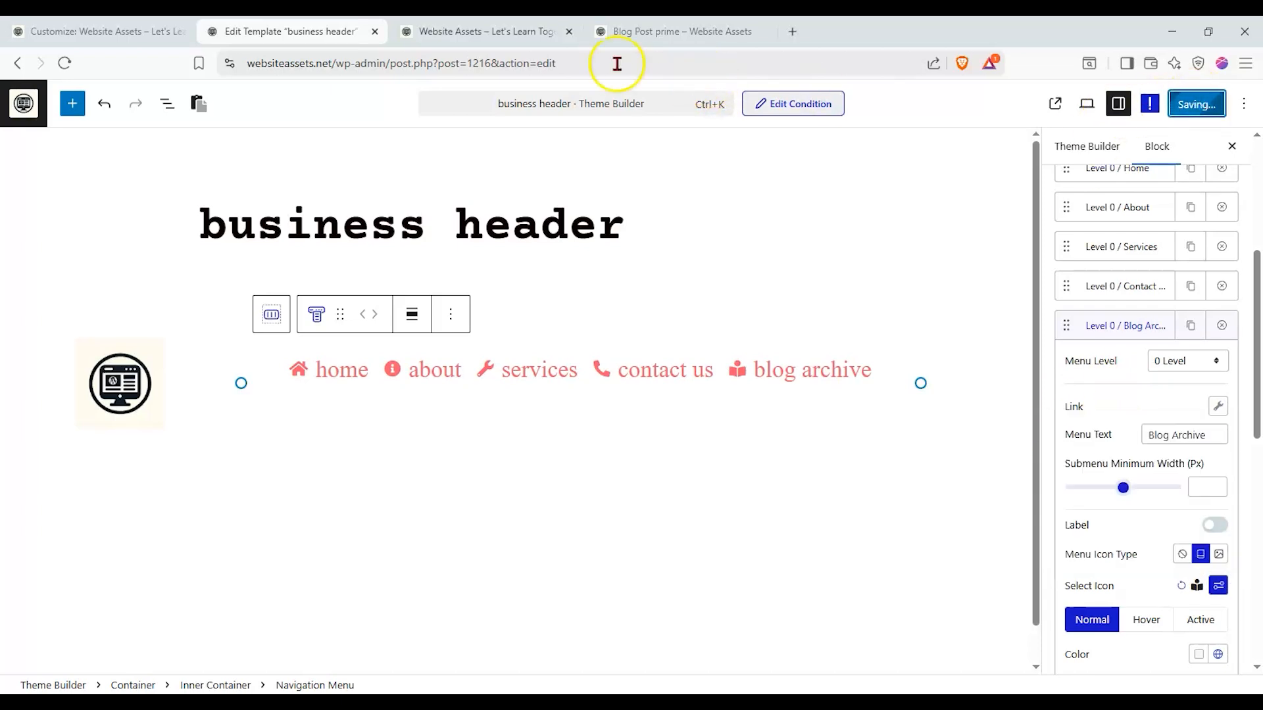
Step: Reload the live homepage, follow the header's about and blog archive links, and look over the blog category page
{"action": "left_click", "coordinate": [480, 31]}
{"action": "left_click", "coordinate": [65, 63]}
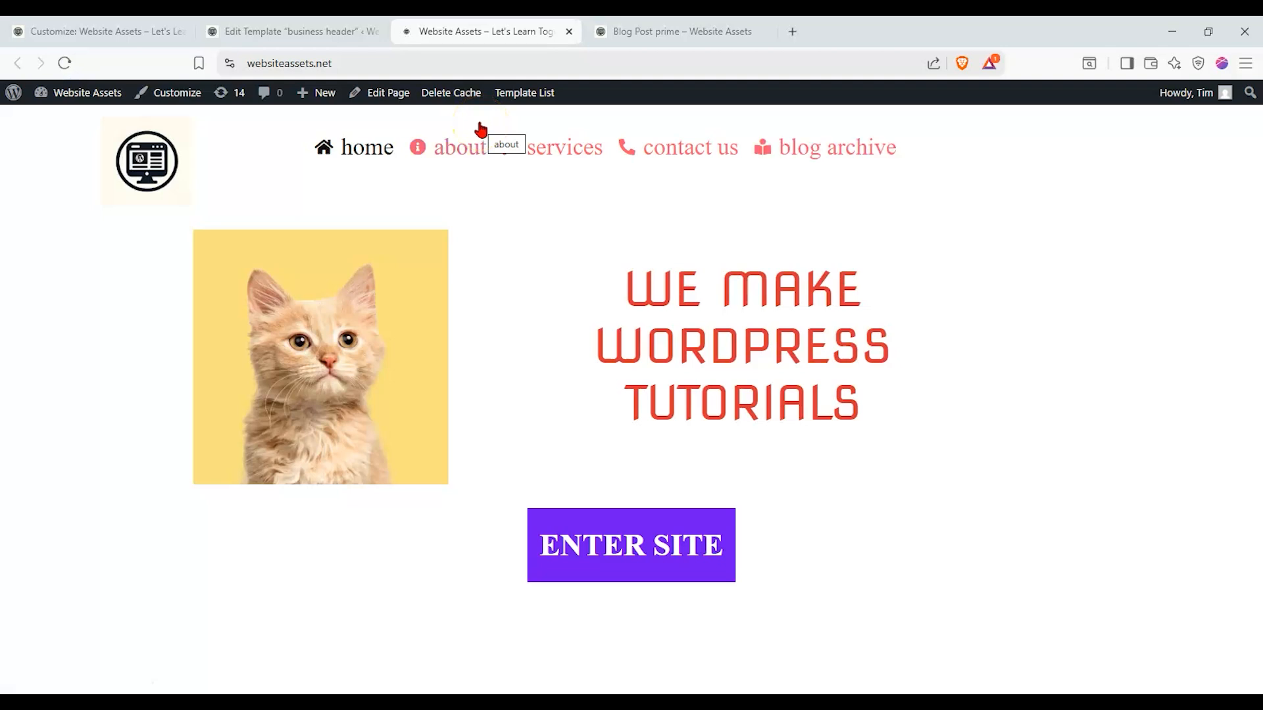
{"action": "left_click", "coordinate": [421, 148]}
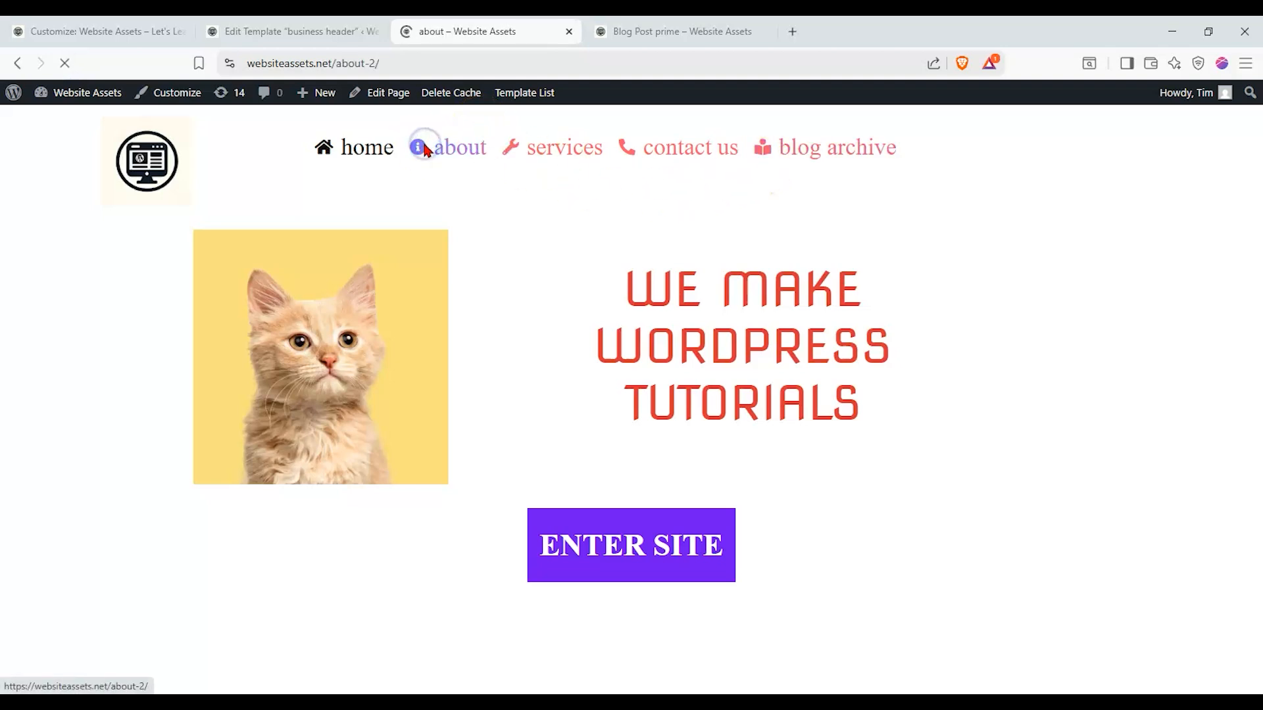
{"action": "left_click", "coordinate": [832, 153]}
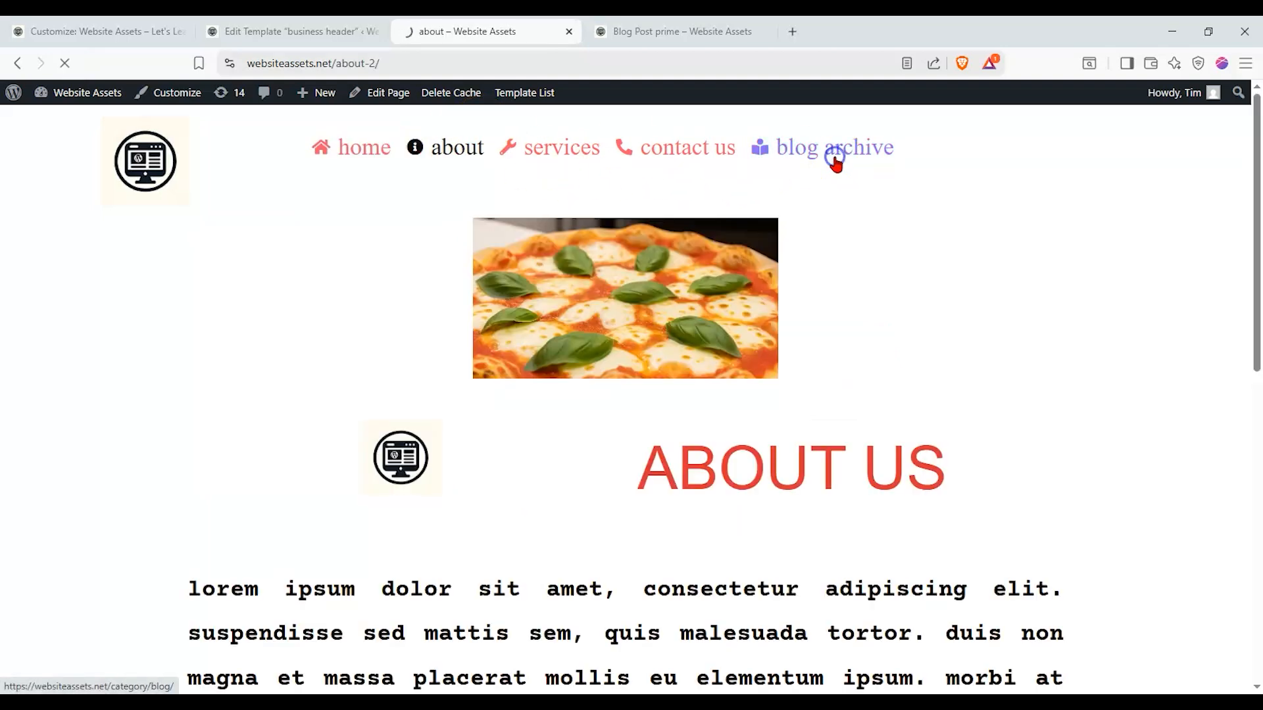
{"action": "scroll", "coordinate": [106, 283], "scroll_direction": "down", "scroll_amount": 5}
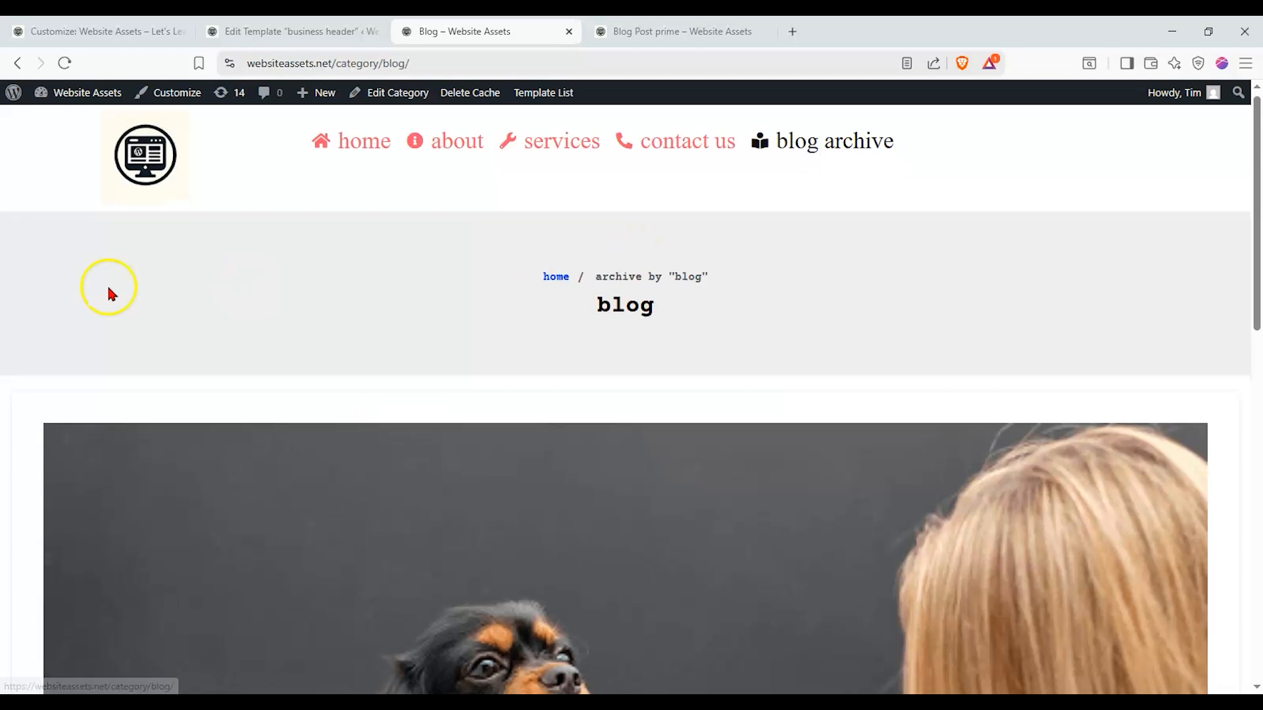
{"action": "scroll", "coordinate": [108, 285], "scroll_direction": "down", "scroll_amount": 5}
Step: Open the Blog Post prime post from the blog archive and examine its full layout from the heading to the comment form
{"action": "left_click", "coordinate": [406, 398]}
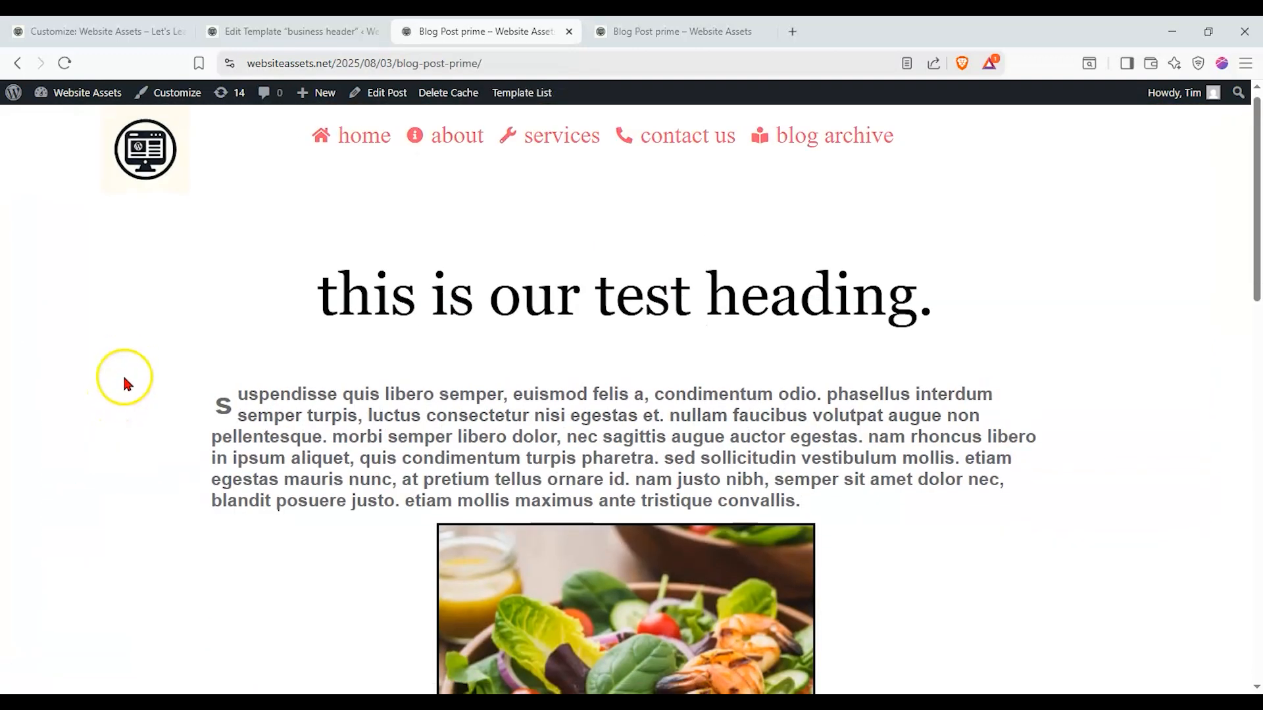
{"action": "scroll", "coordinate": [135, 371], "scroll_direction": "down", "scroll_amount": 5}
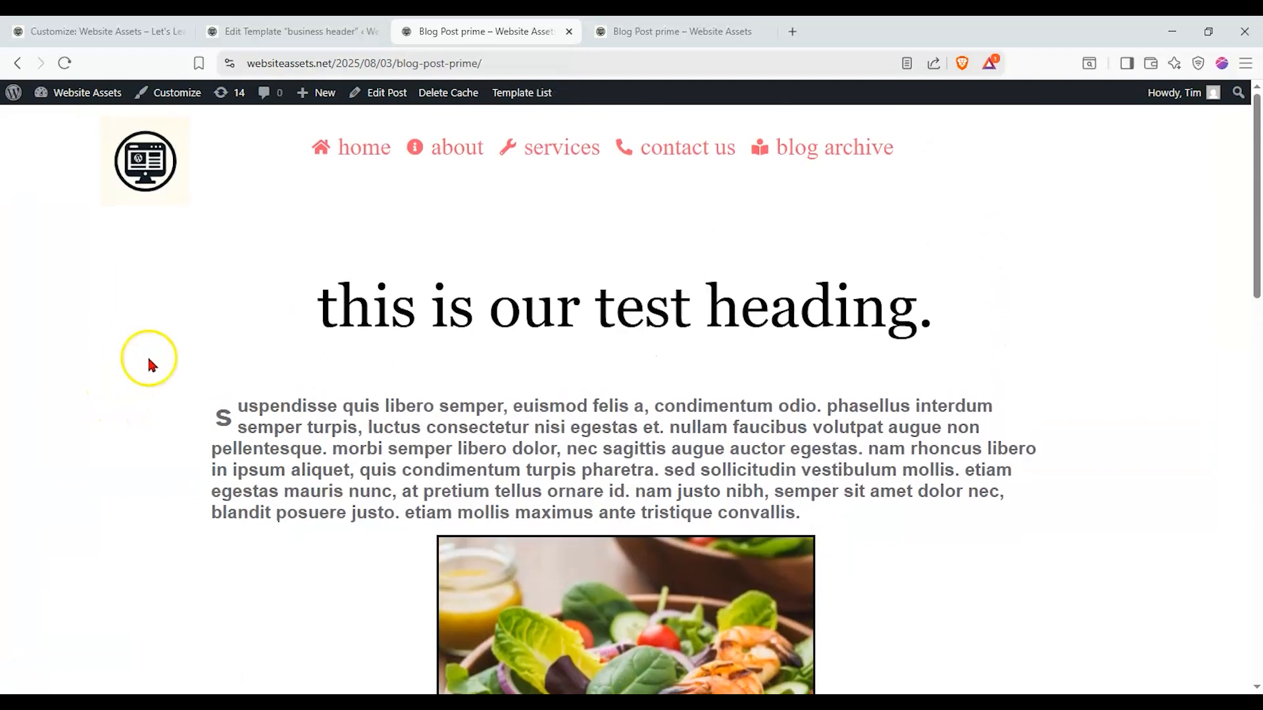
{"action": "scroll", "coordinate": [148, 350], "scroll_direction": "down", "scroll_amount": 5}
{"action": "scroll", "coordinate": [150, 356], "scroll_direction": "down", "scroll_amount": 5}
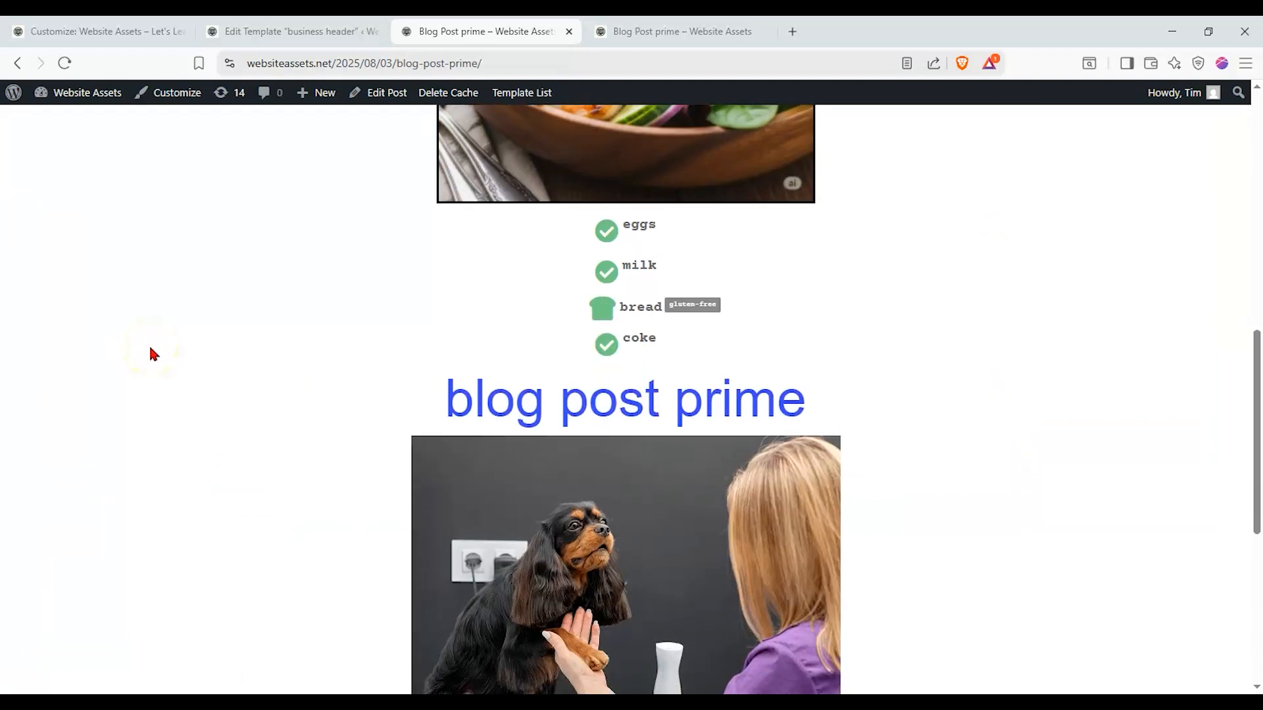
{"action": "scroll", "coordinate": [194, 315], "scroll_direction": "up", "scroll_amount": 6}
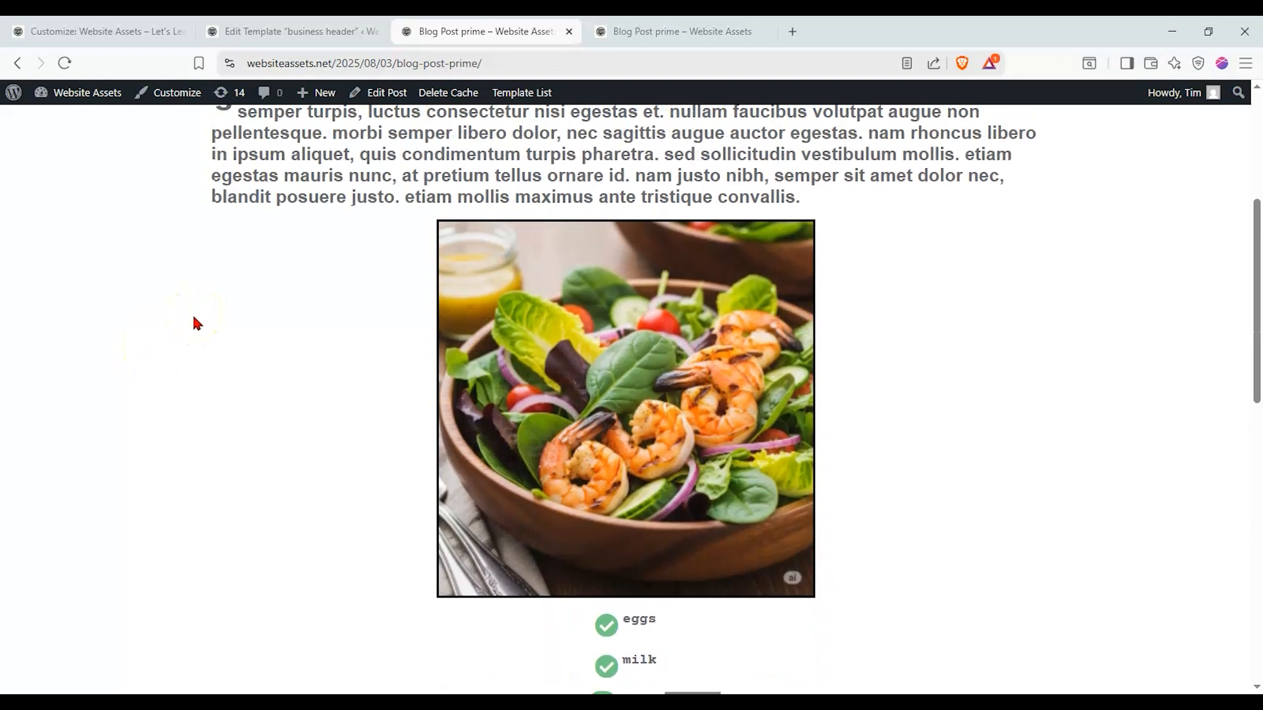
{"action": "scroll", "coordinate": [194, 319], "scroll_direction": "up", "scroll_amount": 1}
{"action": "scroll", "coordinate": [194, 323], "scroll_direction": "up", "scroll_amount": 2}
{"action": "scroll", "coordinate": [193, 323], "scroll_direction": "down", "scroll_amount": 2}
{"action": "scroll", "coordinate": [193, 319], "scroll_direction": "down", "scroll_amount": 12}
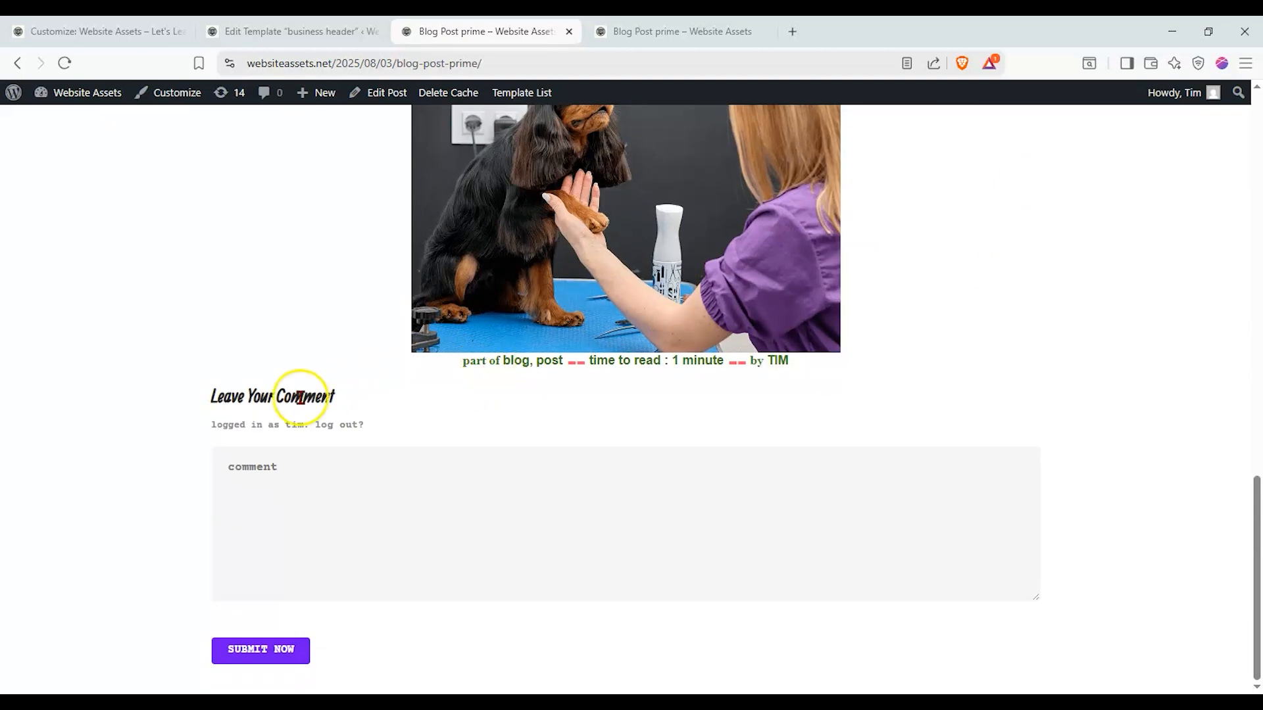
{"action": "scroll", "coordinate": [303, 390], "scroll_direction": "up", "scroll_amount": 8}
{"action": "scroll", "coordinate": [302, 390], "scroll_direction": "up", "scroll_amount": 2}
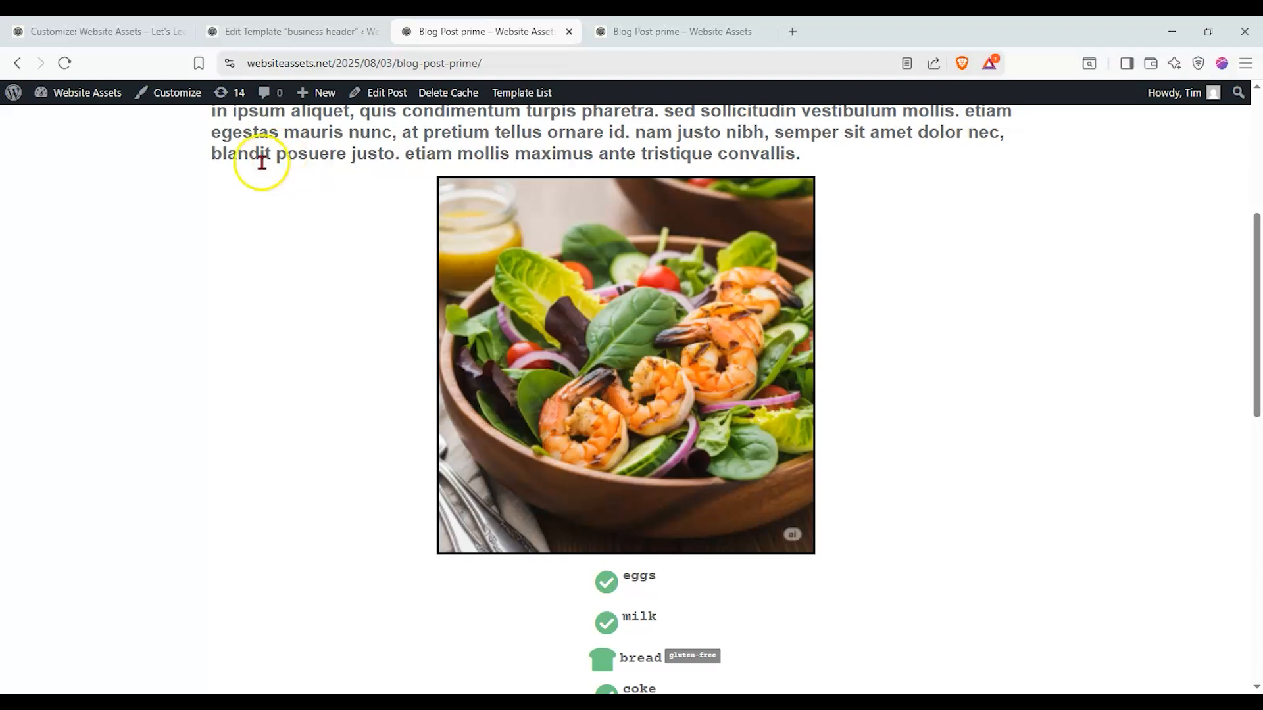
{"action": "scroll", "coordinate": [266, 168], "scroll_direction": "up", "scroll_amount": 5}
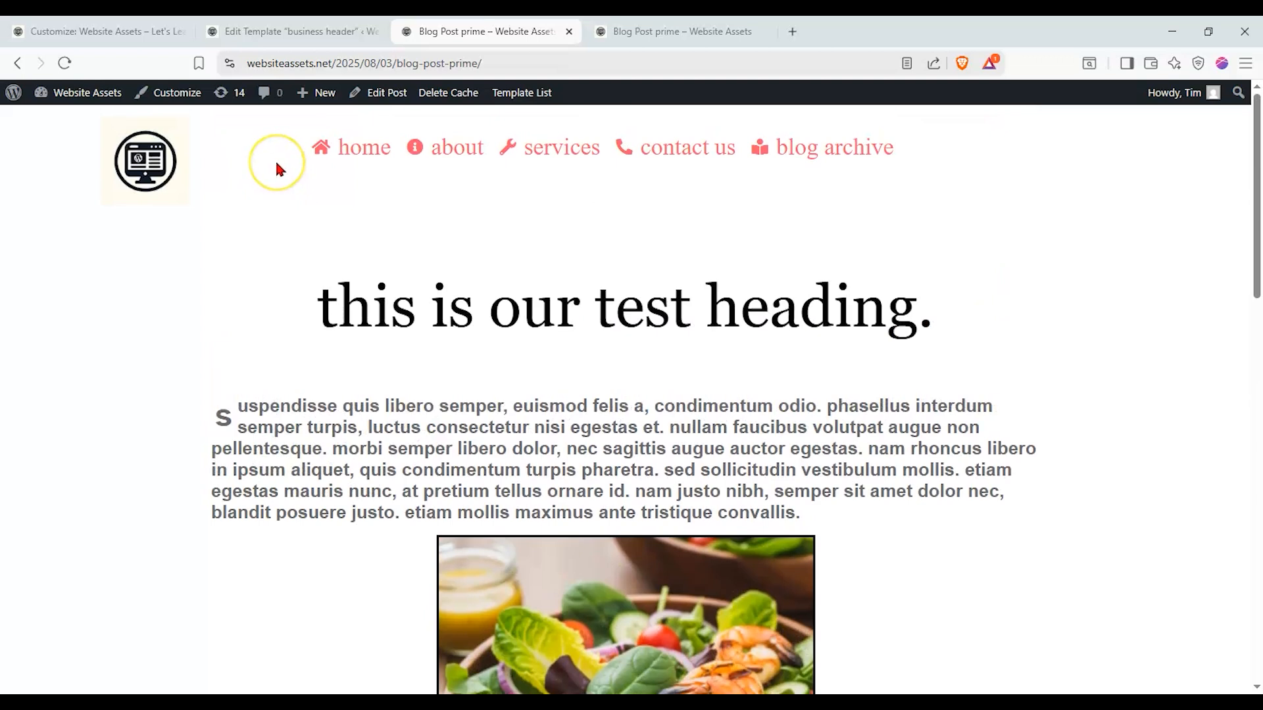
{"action": "scroll", "coordinate": [294, 171], "scroll_direction": "down", "scroll_amount": 10}
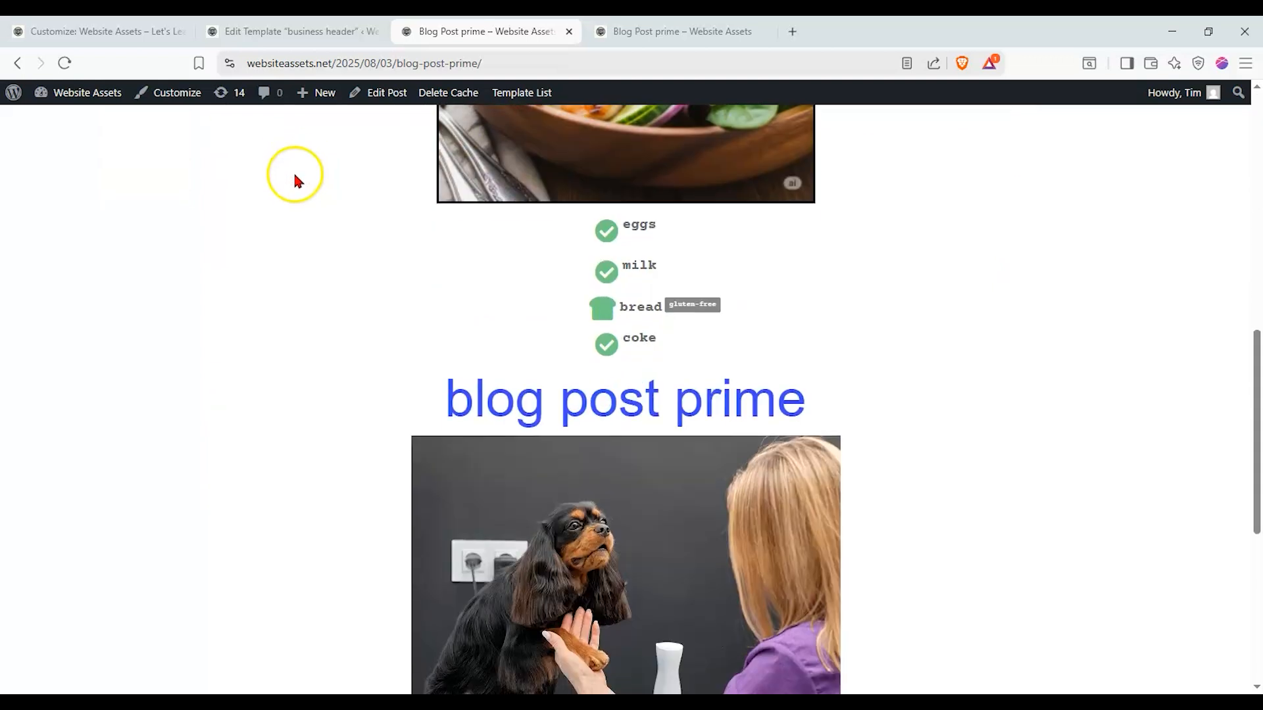
{"action": "scroll", "coordinate": [347, 210], "scroll_direction": "up", "scroll_amount": 8}
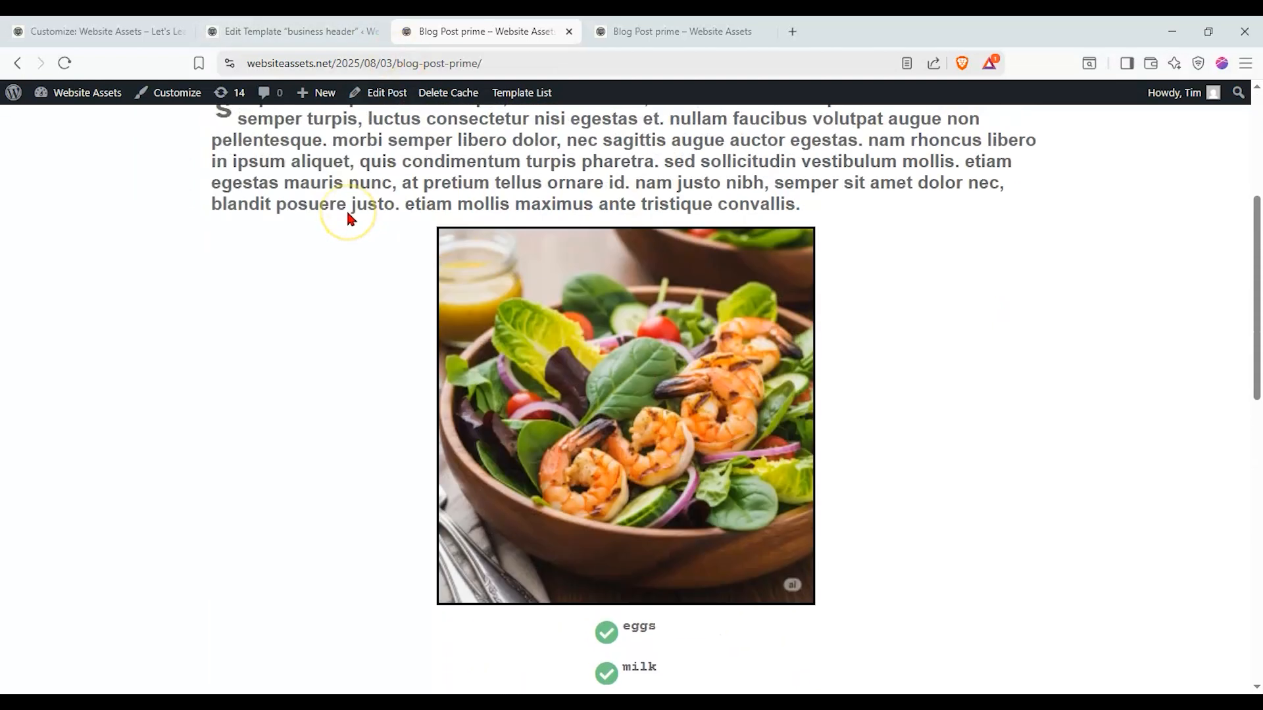
Step: Close the header template editor and open Blog Post prime from the blog archive in the Customizer preview
{"action": "scroll", "coordinate": [348, 213], "scroll_direction": "up", "scroll_amount": 1}
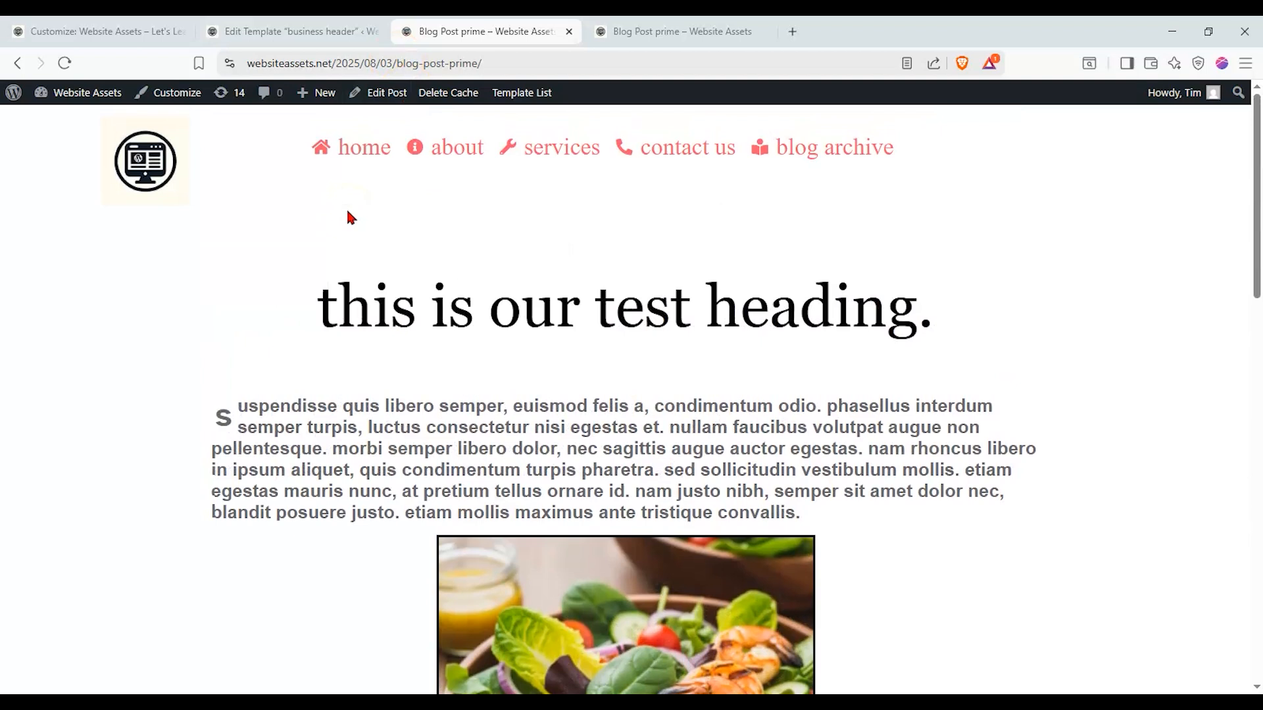
{"action": "left_click", "coordinate": [333, 27]}
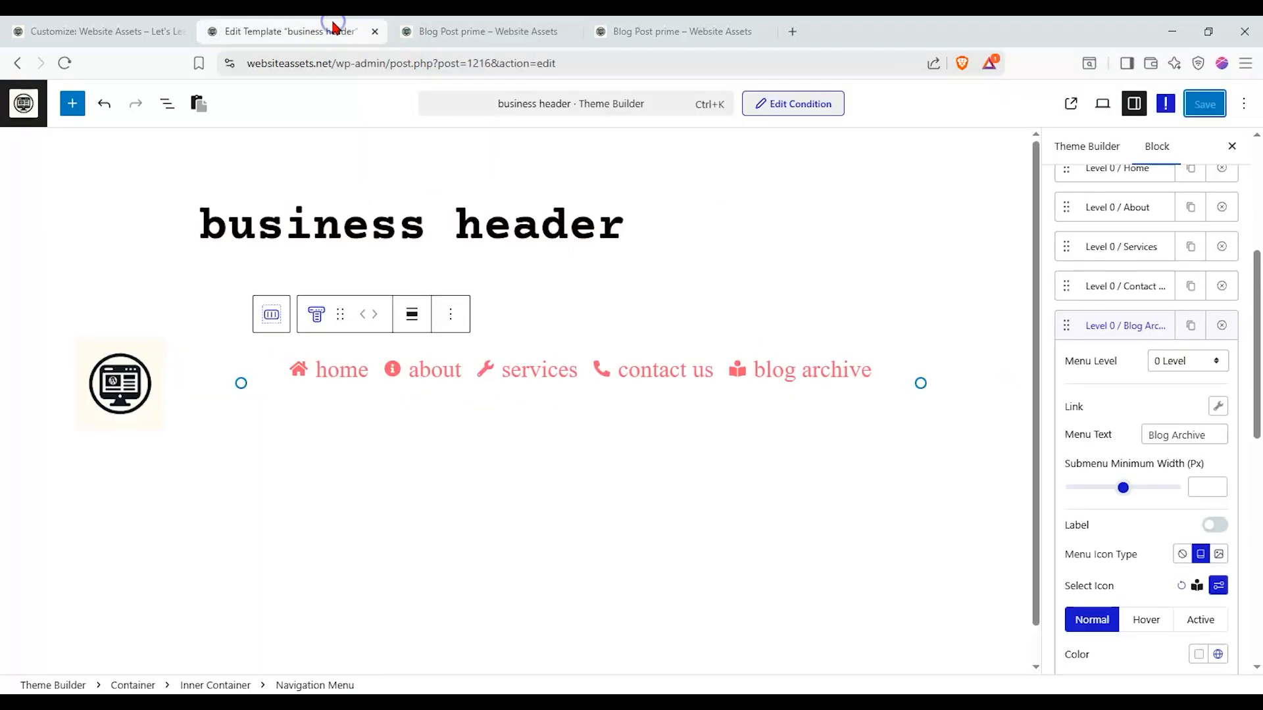
{"action": "left_click", "coordinate": [374, 32]}
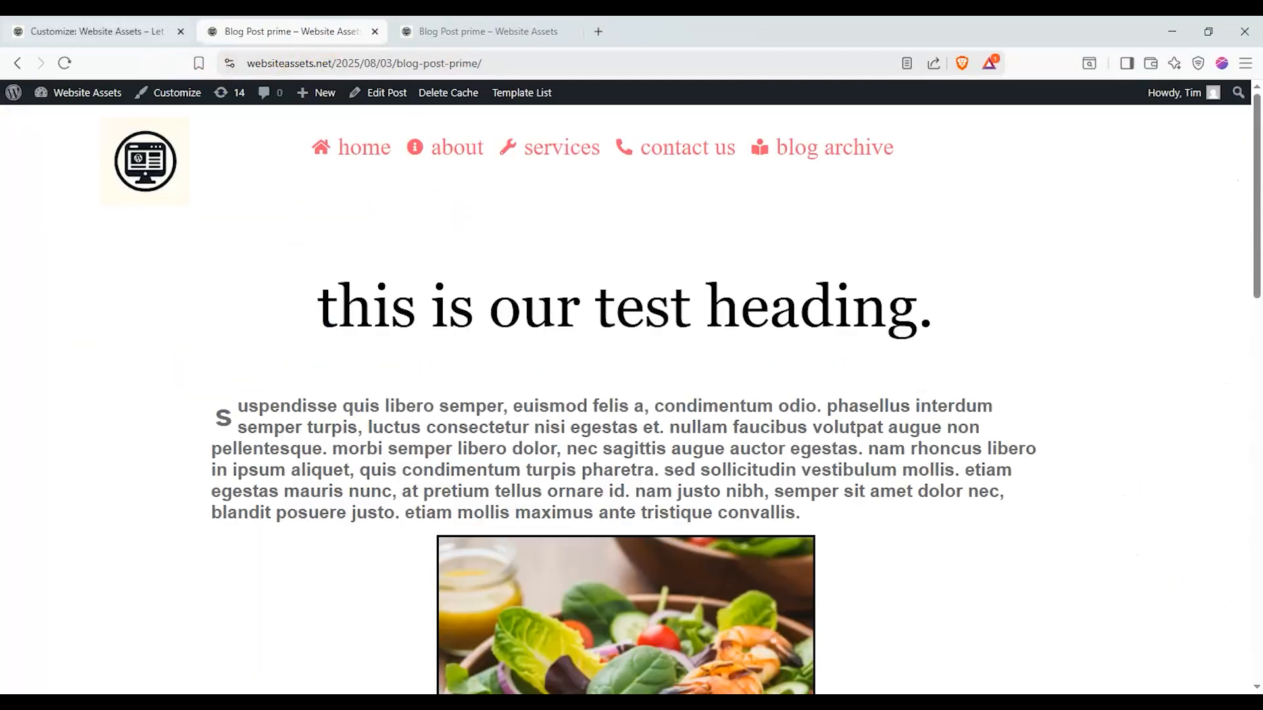
{"action": "left_click", "coordinate": [92, 32]}
{"action": "left_click", "coordinate": [19, 140]}
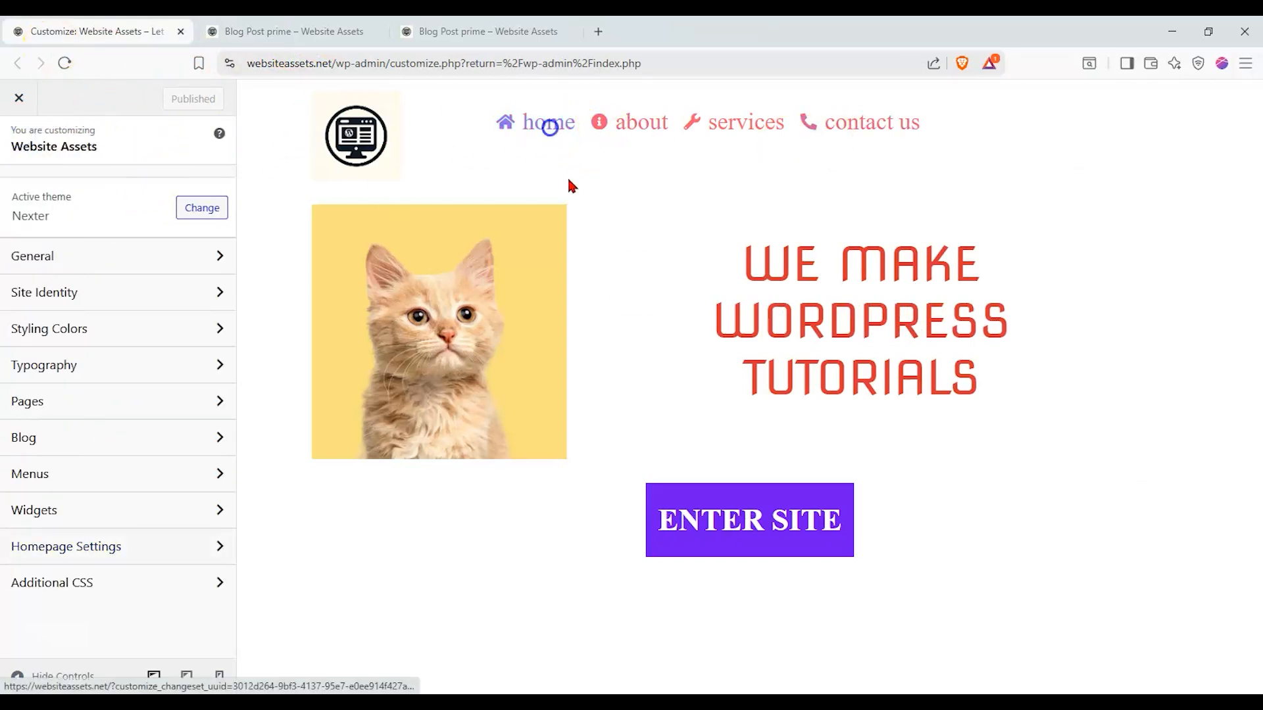
{"action": "left_click", "coordinate": [548, 124]}
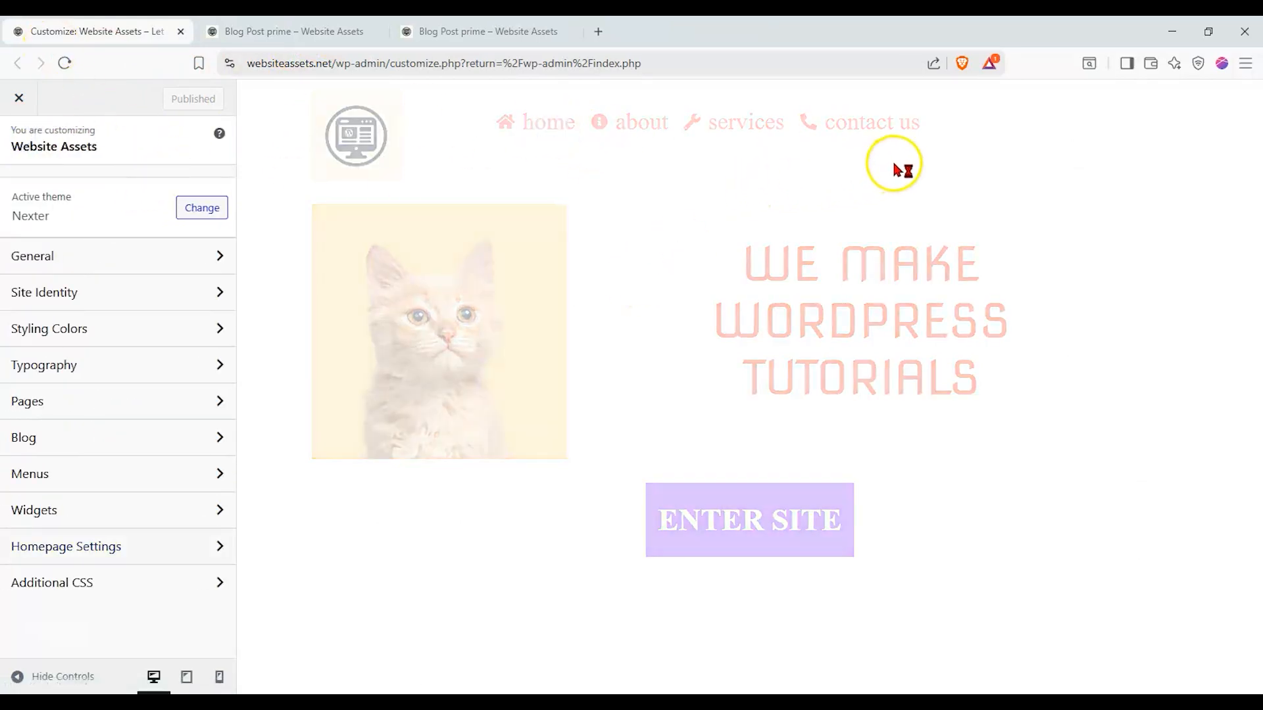
{"action": "left_click", "coordinate": [965, 131]}
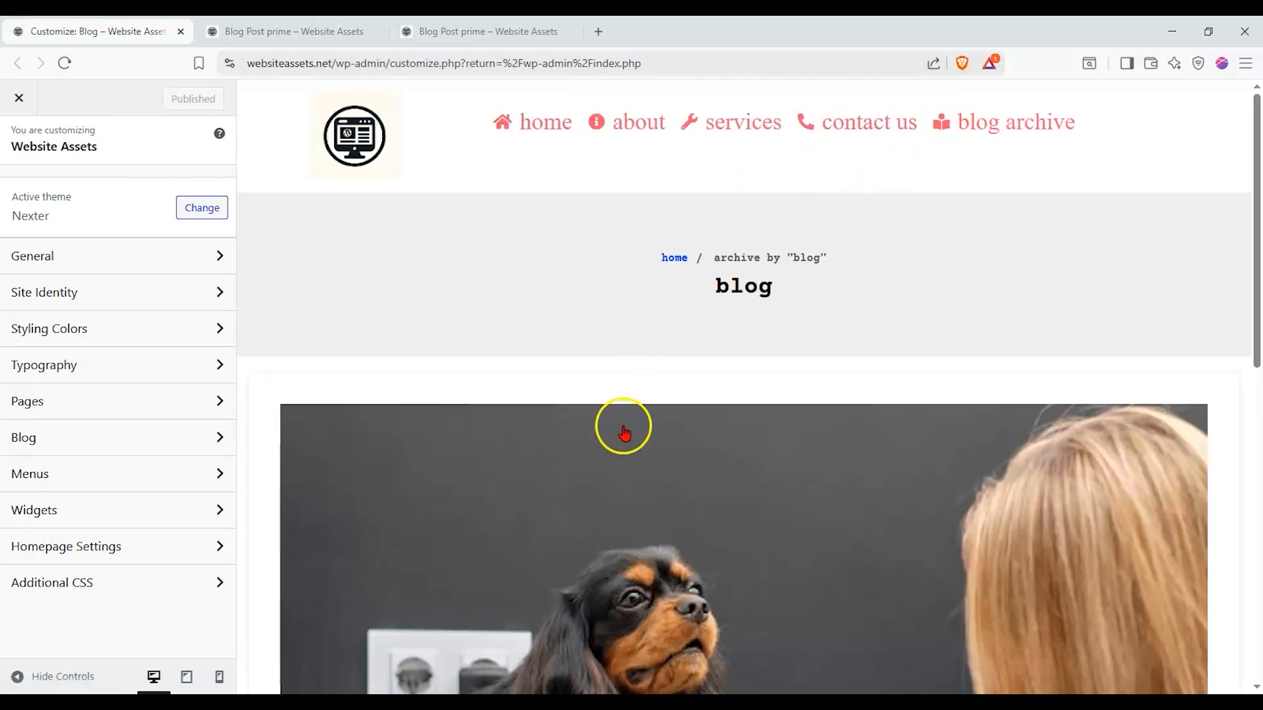
{"action": "left_click", "coordinate": [622, 426]}
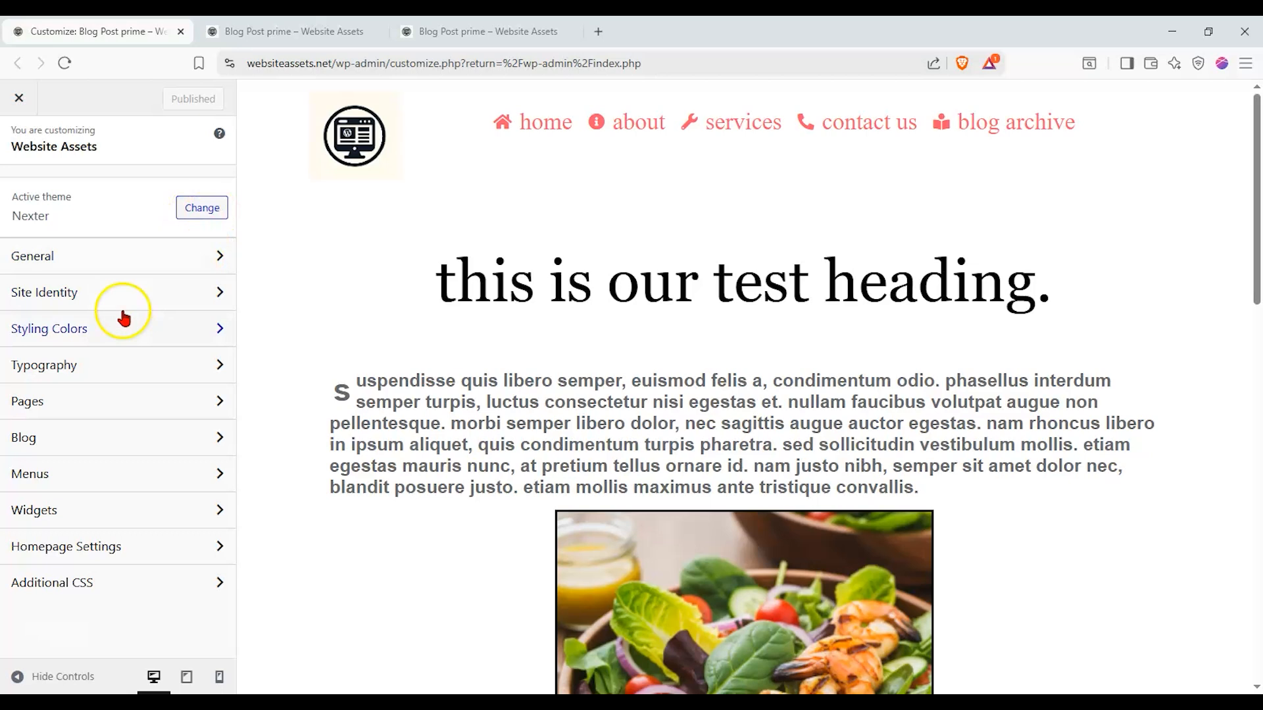
Step: Turn off Display Post Title in the Customizer's Single Post blog settings and publish the change
{"action": "left_click", "coordinate": [32, 439]}
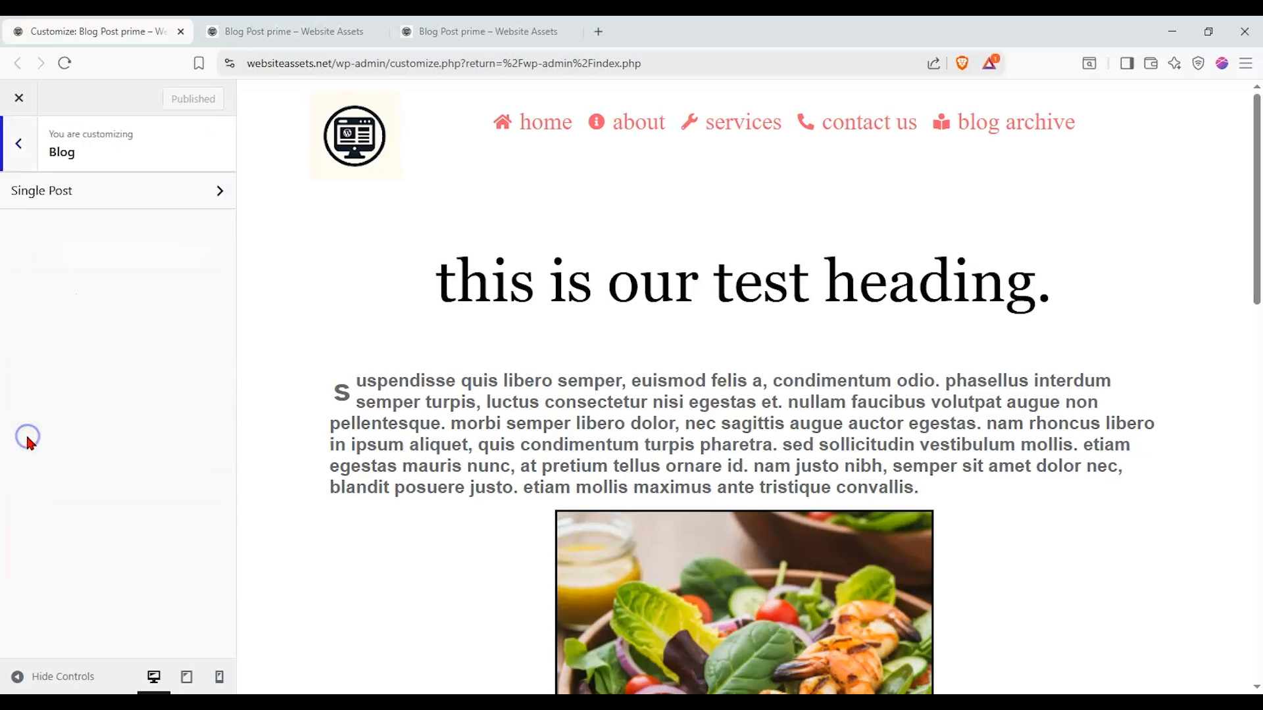
{"action": "left_click", "coordinate": [163, 201]}
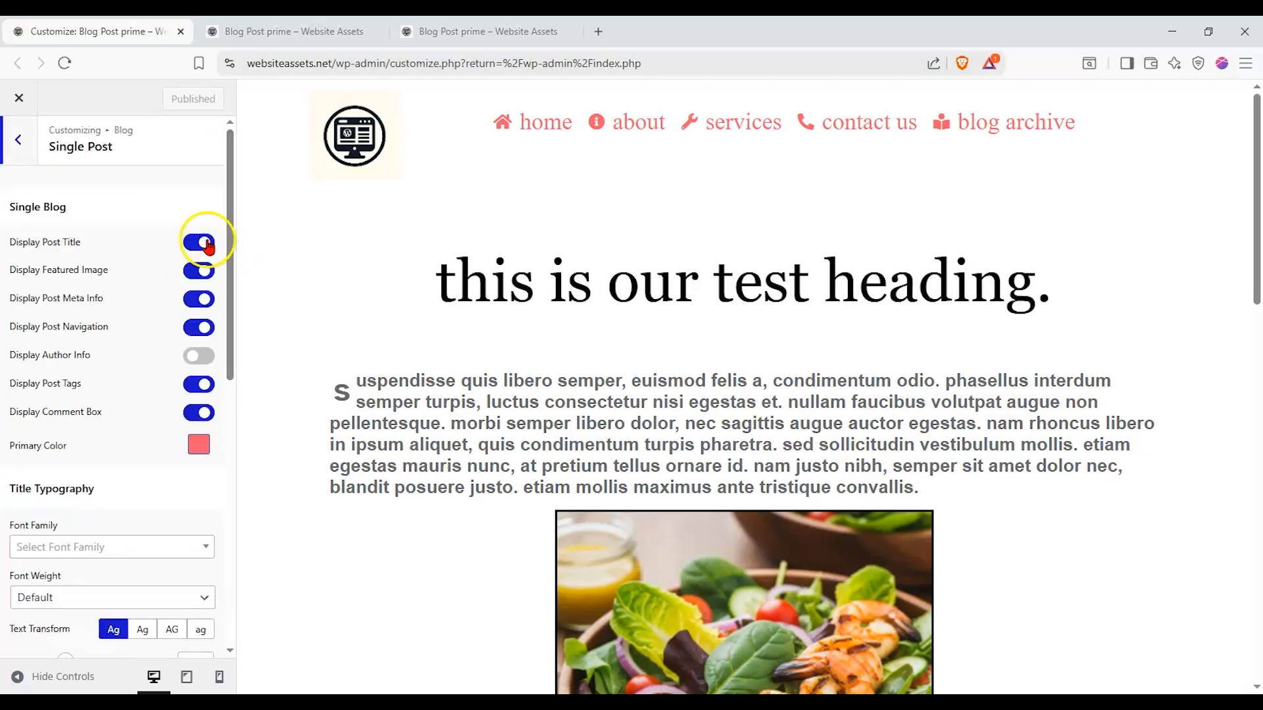
{"action": "scroll", "coordinate": [555, 329], "scroll_direction": "down", "scroll_amount": 2}
{"action": "scroll", "coordinate": [555, 329], "scroll_direction": "down", "scroll_amount": 10}
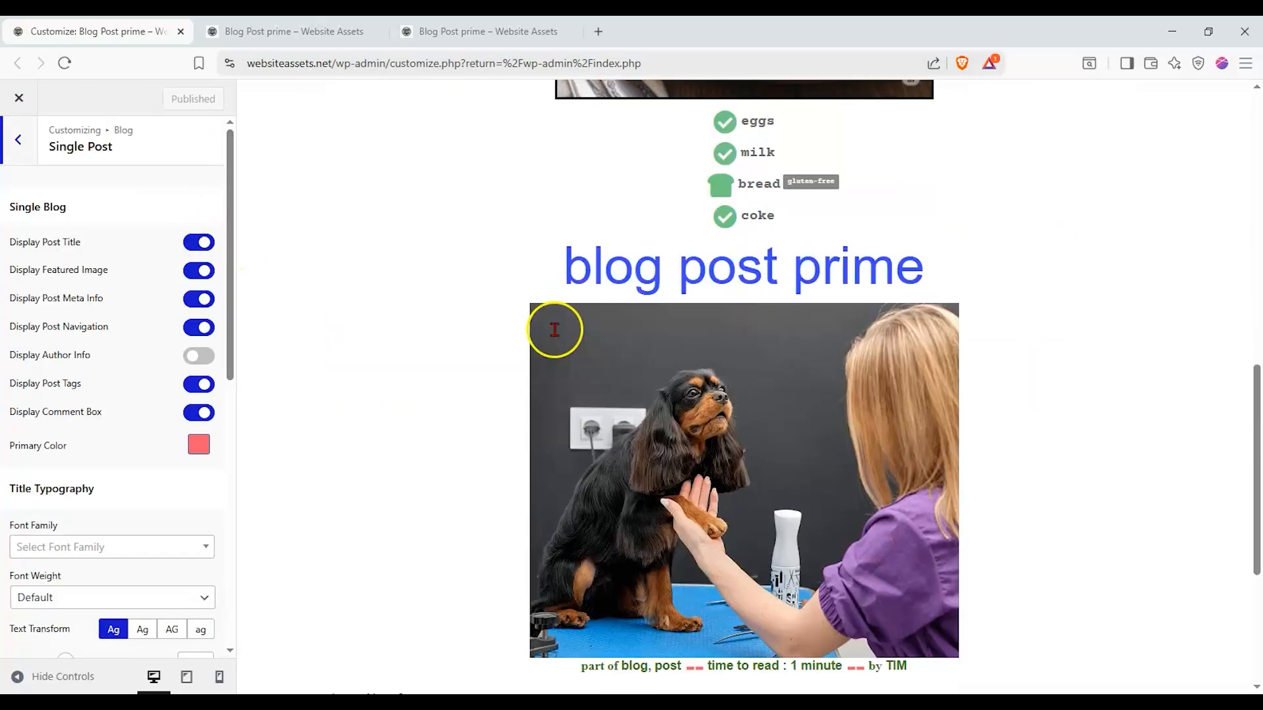
{"action": "left_click", "coordinate": [200, 243]}
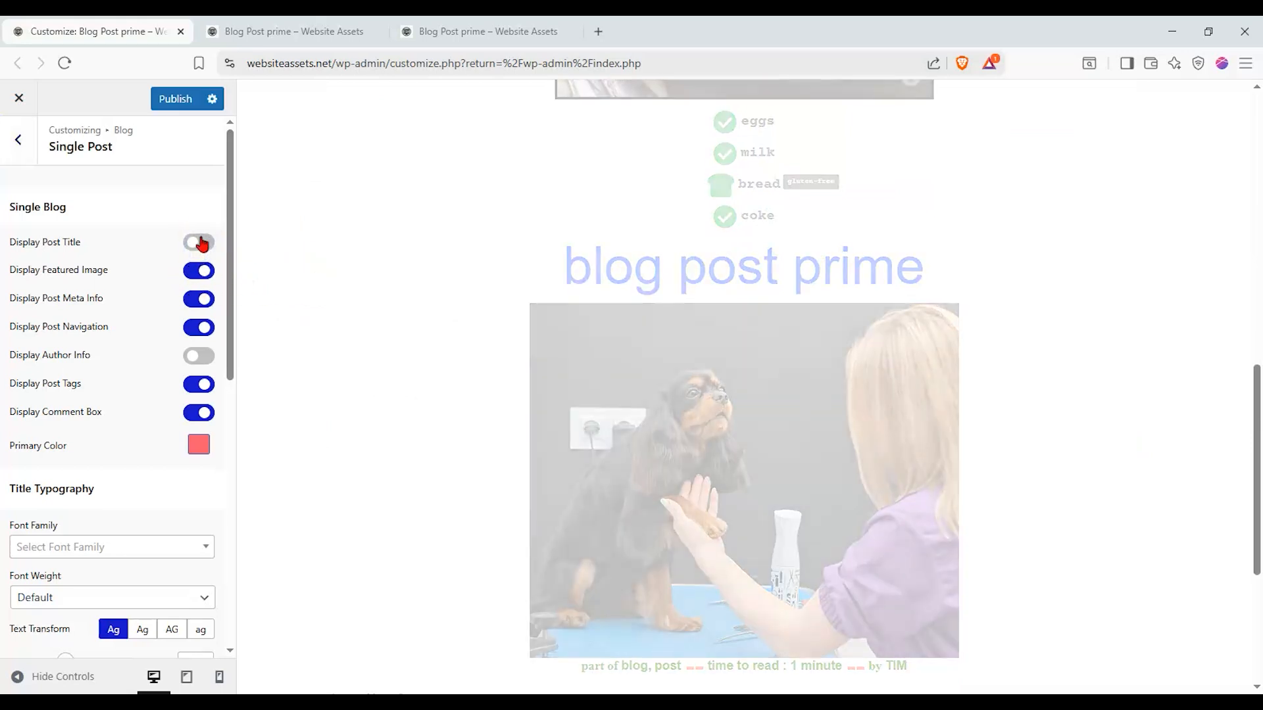
{"action": "scroll", "coordinate": [556, 290], "scroll_direction": "down", "scroll_amount": 5}
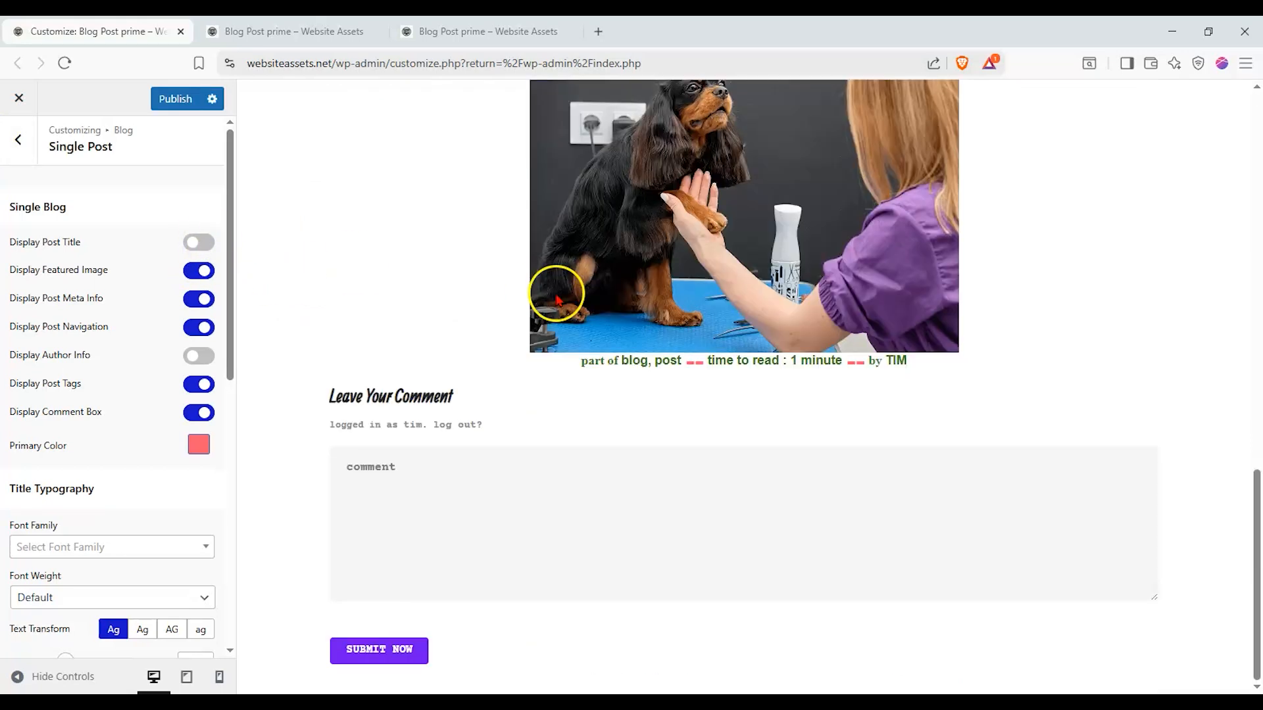
{"action": "scroll", "coordinate": [702, 379], "scroll_direction": "up", "scroll_amount": 6}
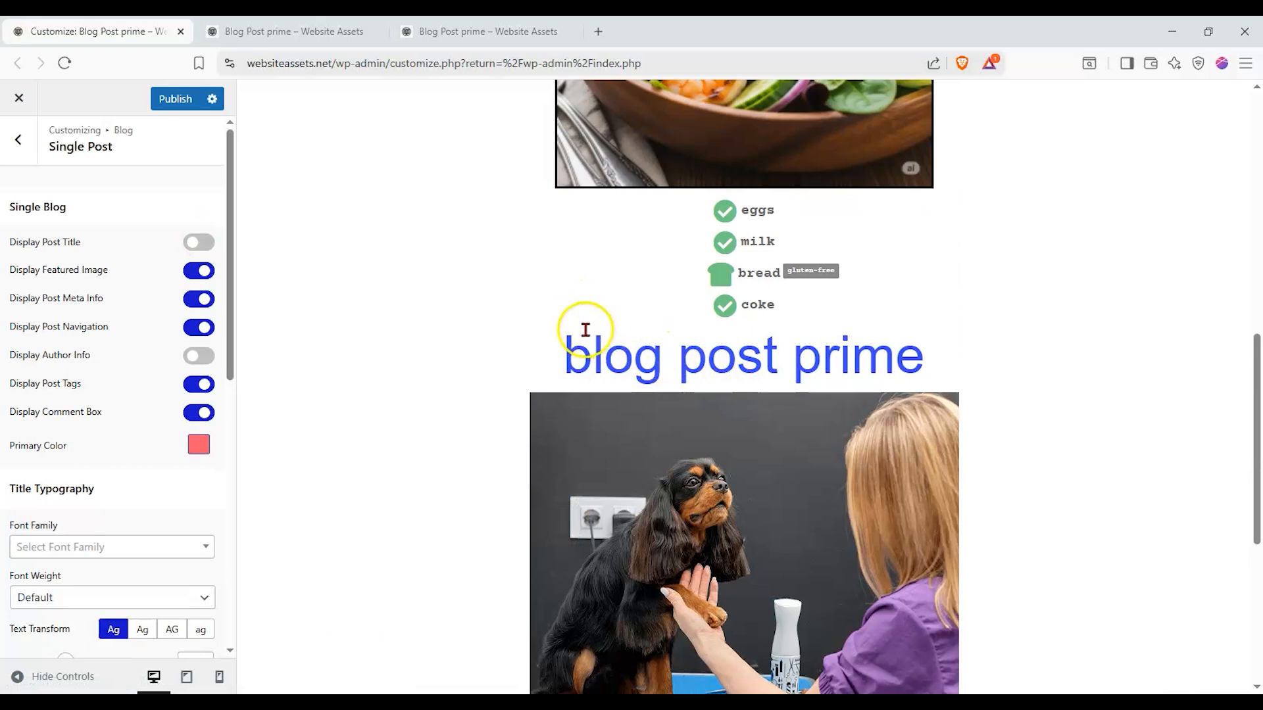
{"action": "left_click", "coordinate": [182, 117]}
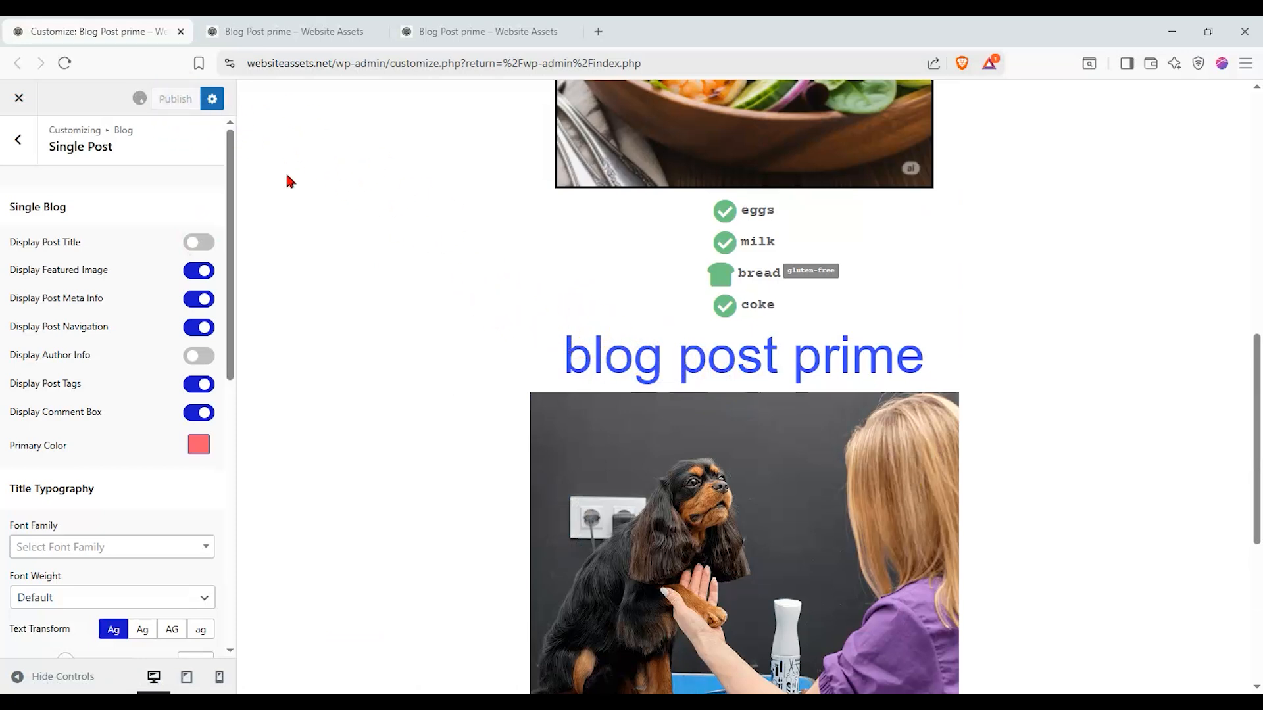
Step: Close the duplicate live post page, then reload the remaining Blog Post prime page and check its title
{"action": "left_click", "coordinate": [302, 31]}
{"action": "left_click", "coordinate": [464, 32]}
{"action": "left_click", "coordinate": [323, 31]}
{"action": "left_click", "coordinate": [374, 31]}
{"action": "left_click", "coordinate": [64, 63]}
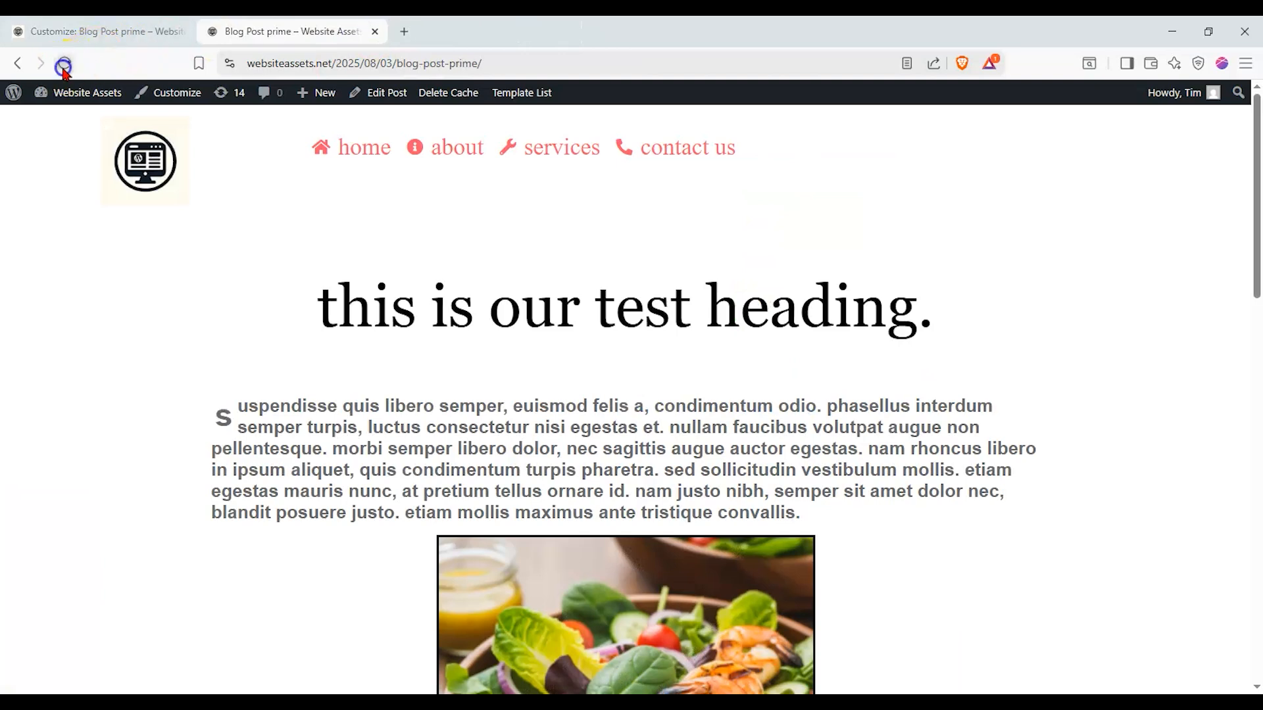
{"action": "scroll", "coordinate": [307, 470], "scroll_direction": "down", "scroll_amount": 10}
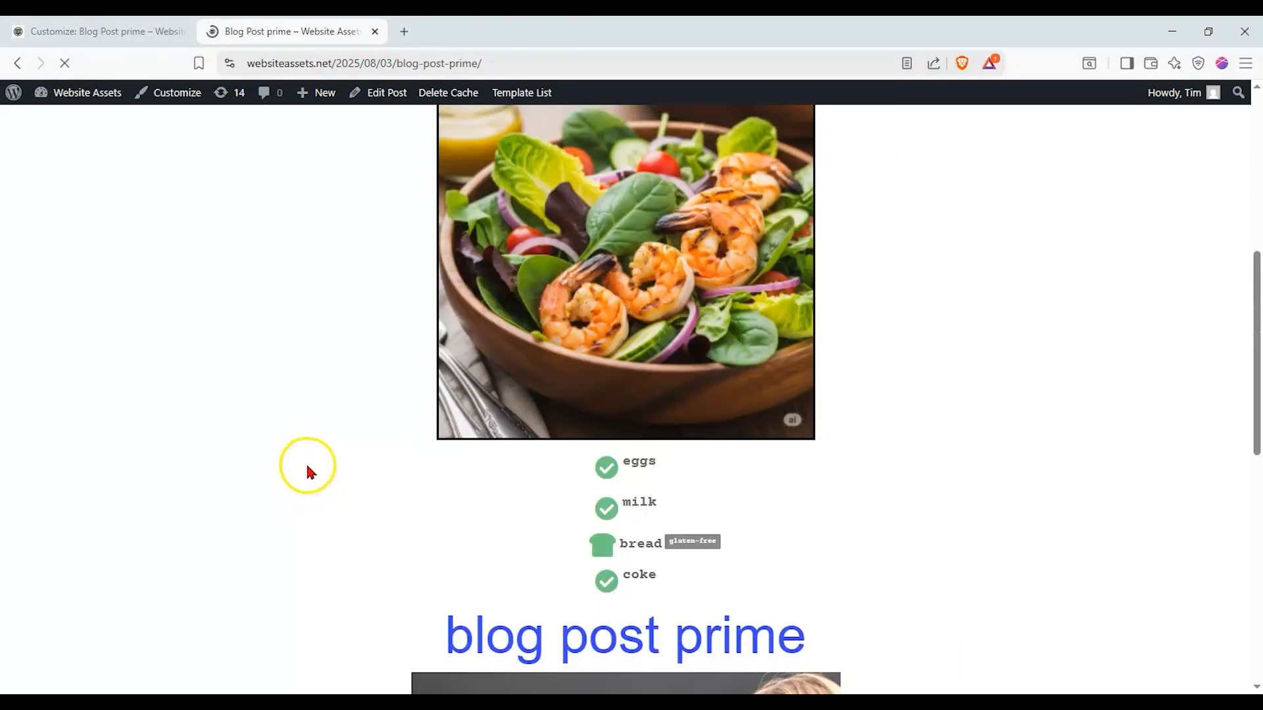
Step: Turn off the single post's featured image, meta info, navigation, tags and comment box, and publish the changes
{"action": "left_click", "coordinate": [124, 29]}
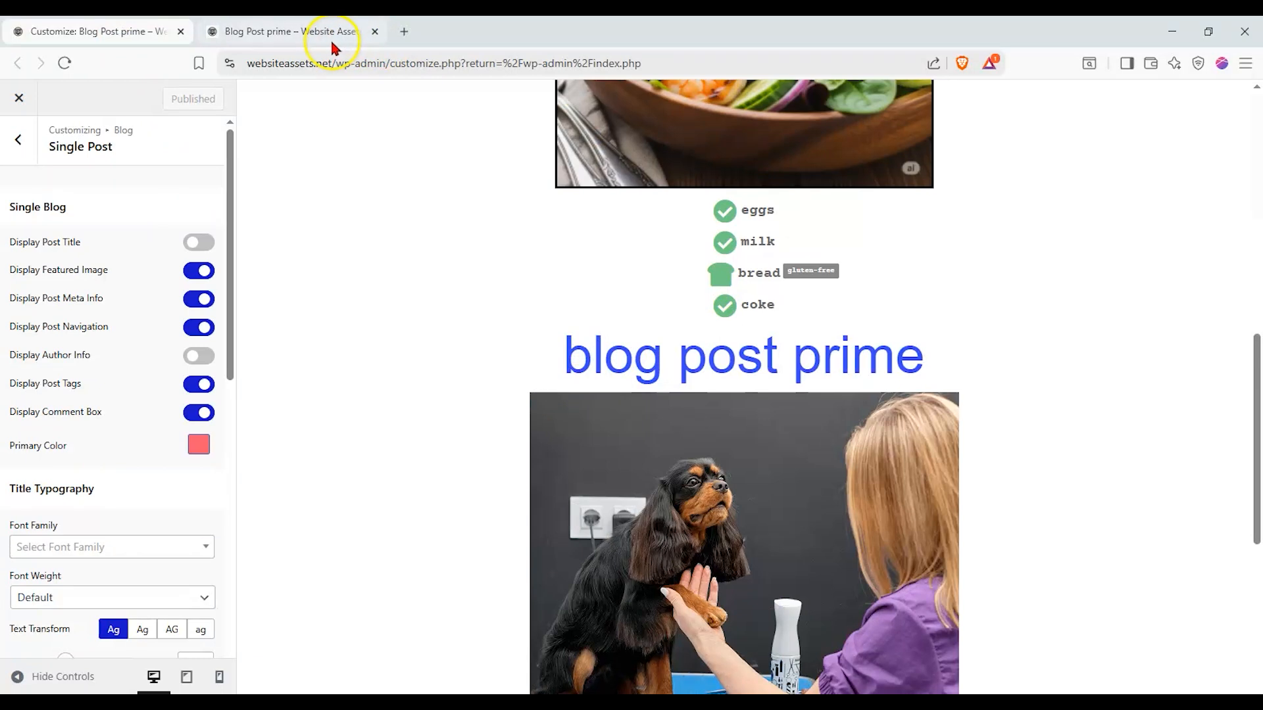
{"action": "left_click", "coordinate": [197, 271]}
{"action": "left_click", "coordinate": [198, 300]}
{"action": "left_click", "coordinate": [199, 328]}
{"action": "left_click", "coordinate": [199, 384]}
{"action": "left_click", "coordinate": [199, 412]}
{"action": "left_click", "coordinate": [181, 99]}
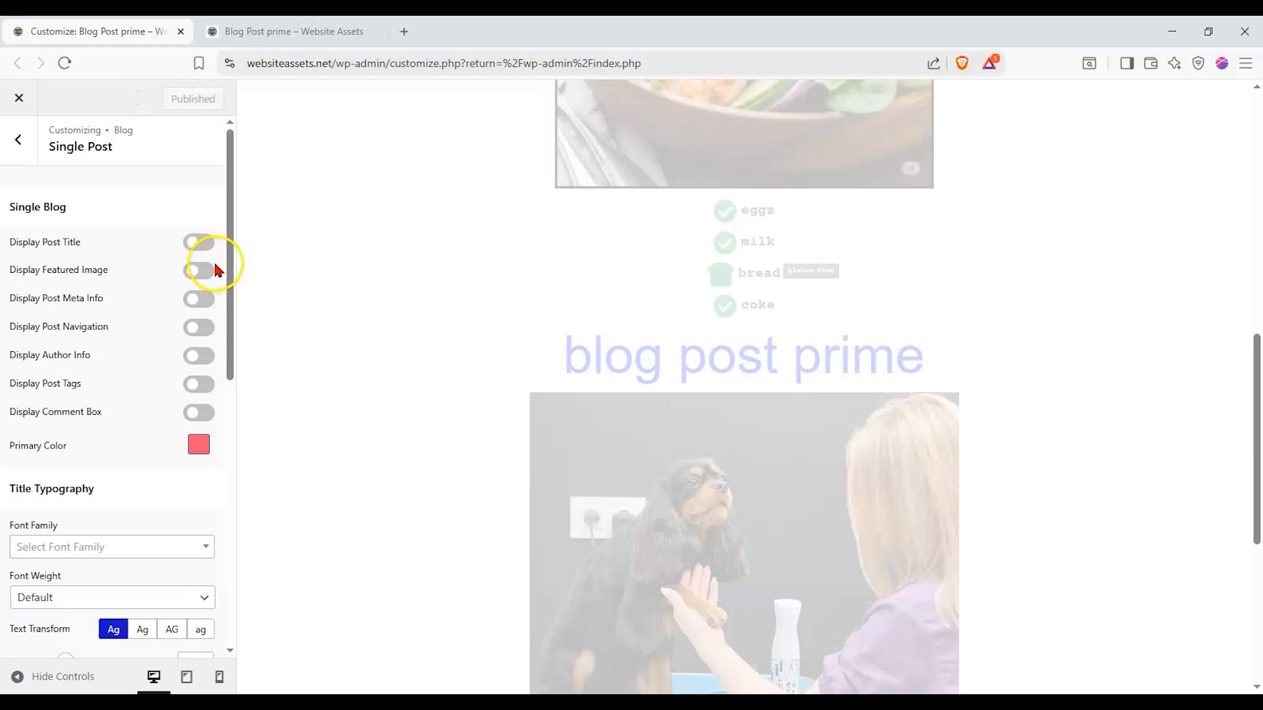
Step: Check the live Blog Post prime page from the header down to the comment form
{"action": "left_click", "coordinate": [283, 32]}
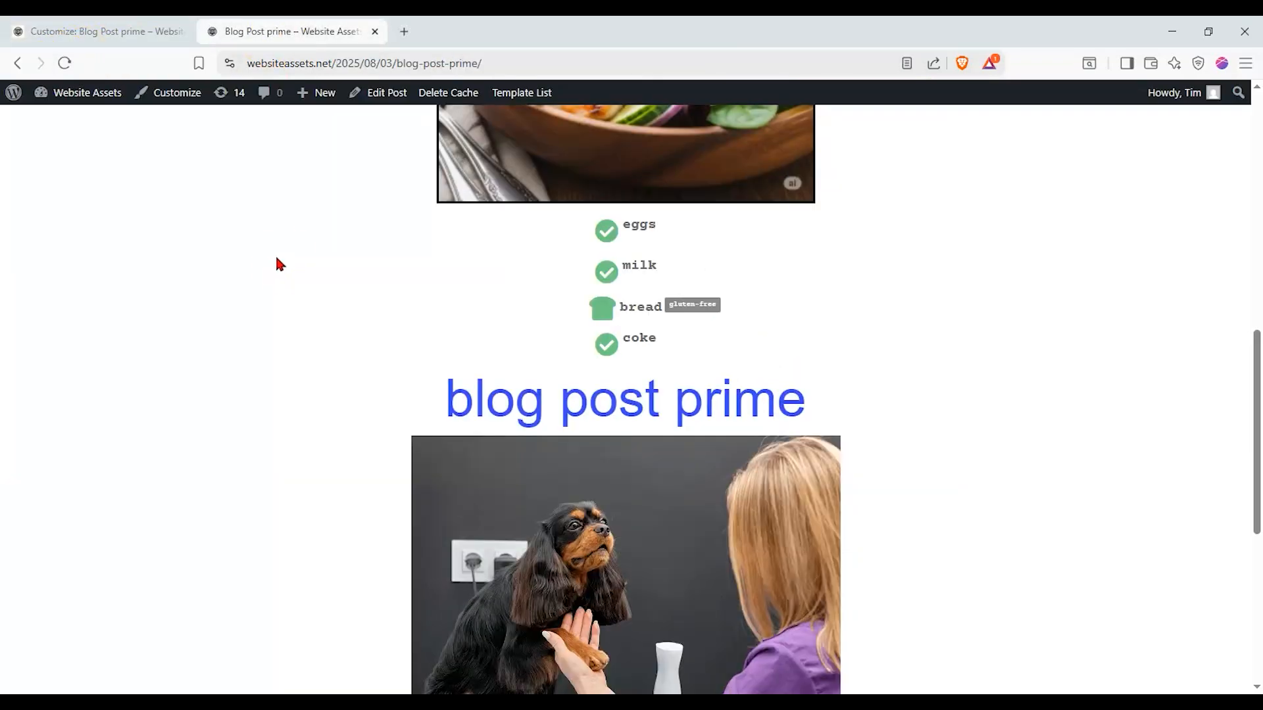
{"action": "scroll", "coordinate": [275, 254], "scroll_direction": "up", "scroll_amount": 9}
{"action": "scroll", "coordinate": [302, 322], "scroll_direction": "down", "scroll_amount": 4}
{"action": "scroll", "coordinate": [304, 326], "scroll_direction": "down", "scroll_amount": 10}
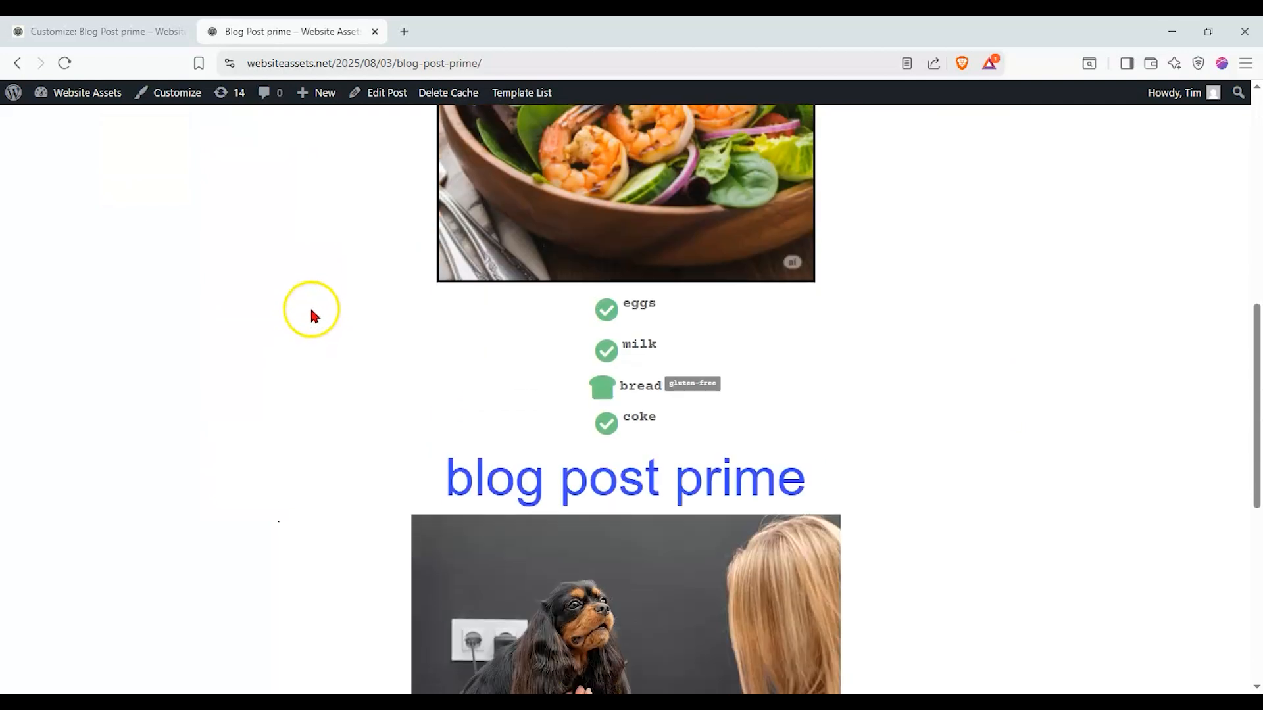
{"action": "scroll", "coordinate": [305, 306], "scroll_direction": "down", "scroll_amount": 1}
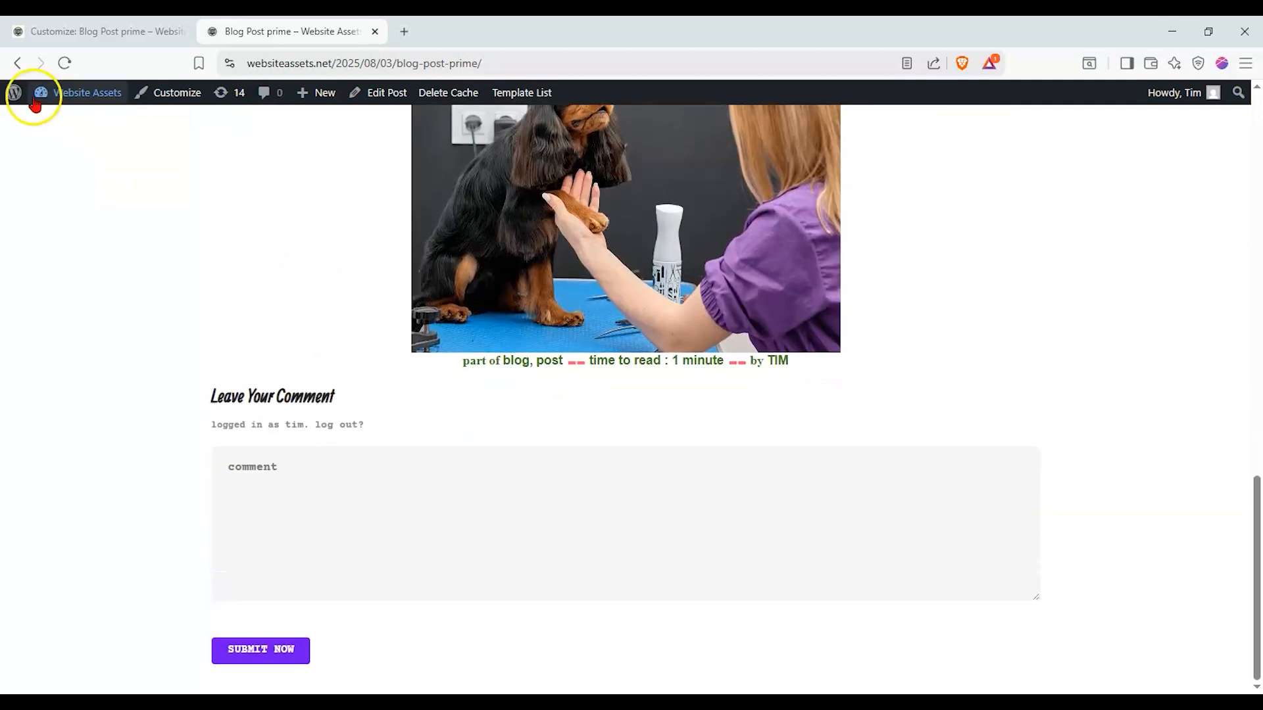
Step: Open the WordPress dashboard in a separate tab and deactivate the blog 1 template in the Theme Builder list
{"action": "mouse_move", "coordinate": [78, 93]}
{"action": "right_click", "coordinate": [82, 119]}
{"action": "left_click", "coordinate": [113, 128]}
{"action": "scroll", "coordinate": [215, 252], "scroll_direction": "up", "scroll_amount": 15}
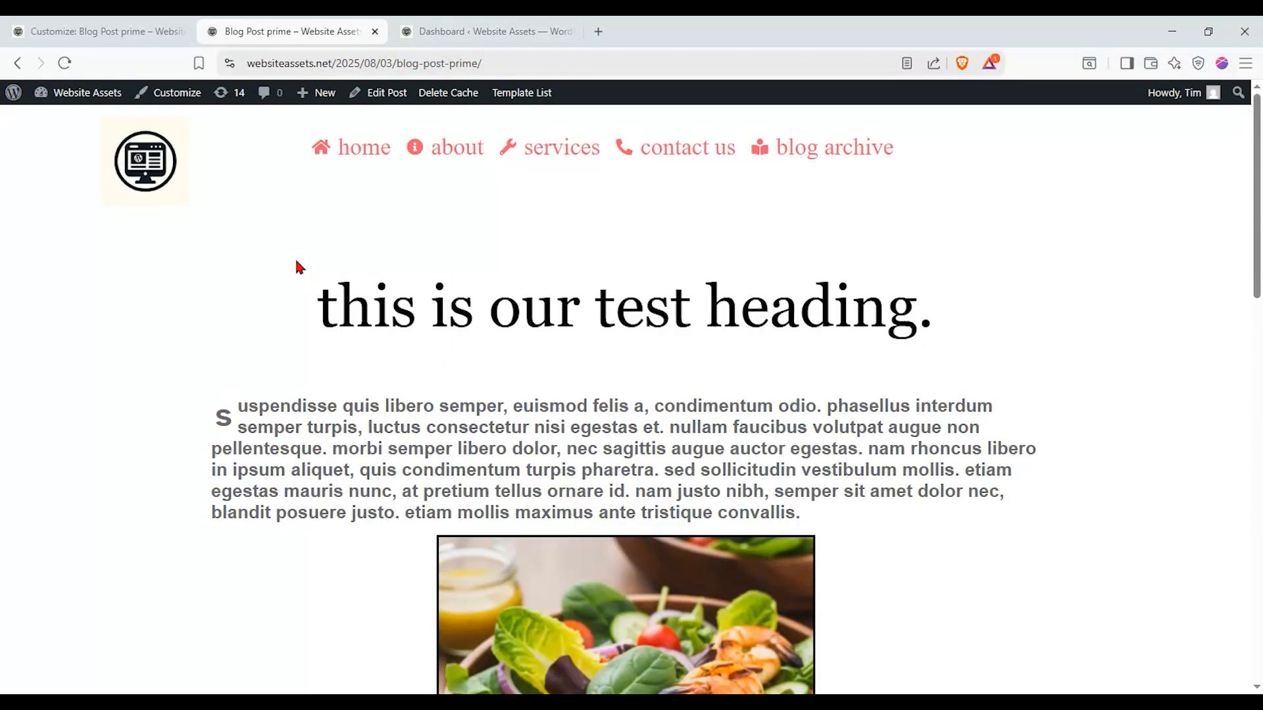
{"action": "key", "text": "ctrl+Tab"}
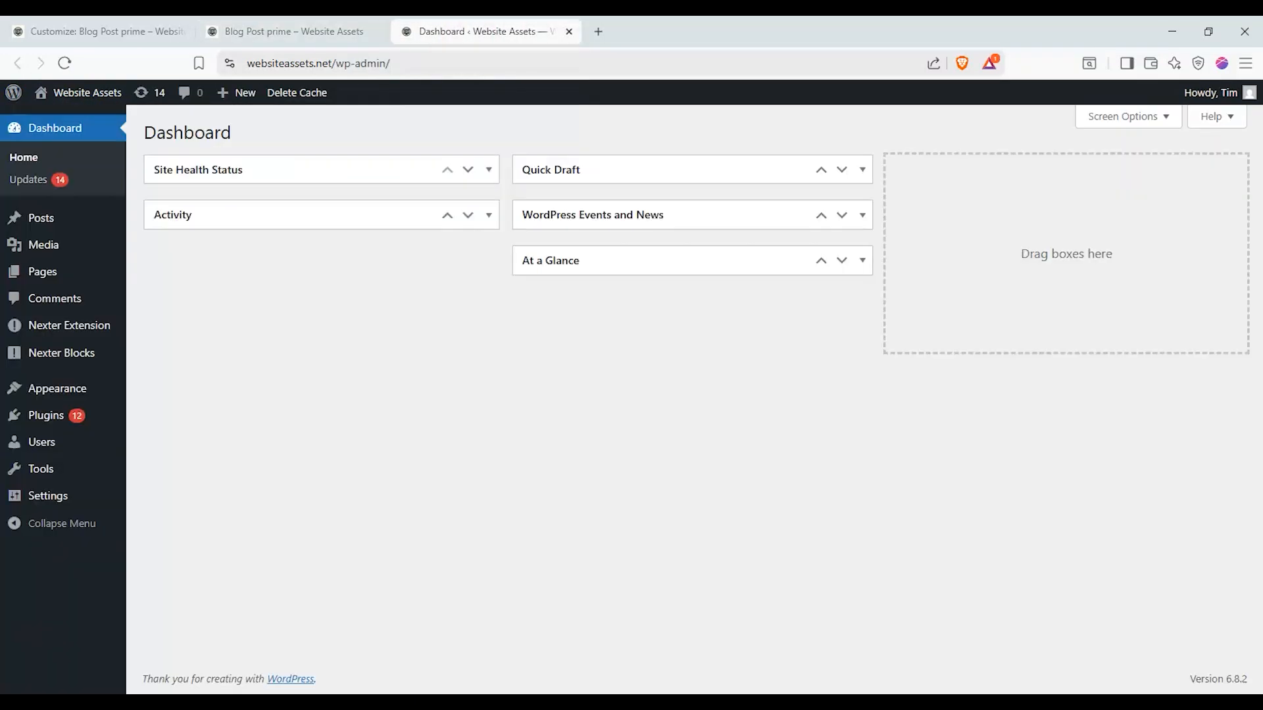
{"action": "mouse_move", "coordinate": [79, 325]}
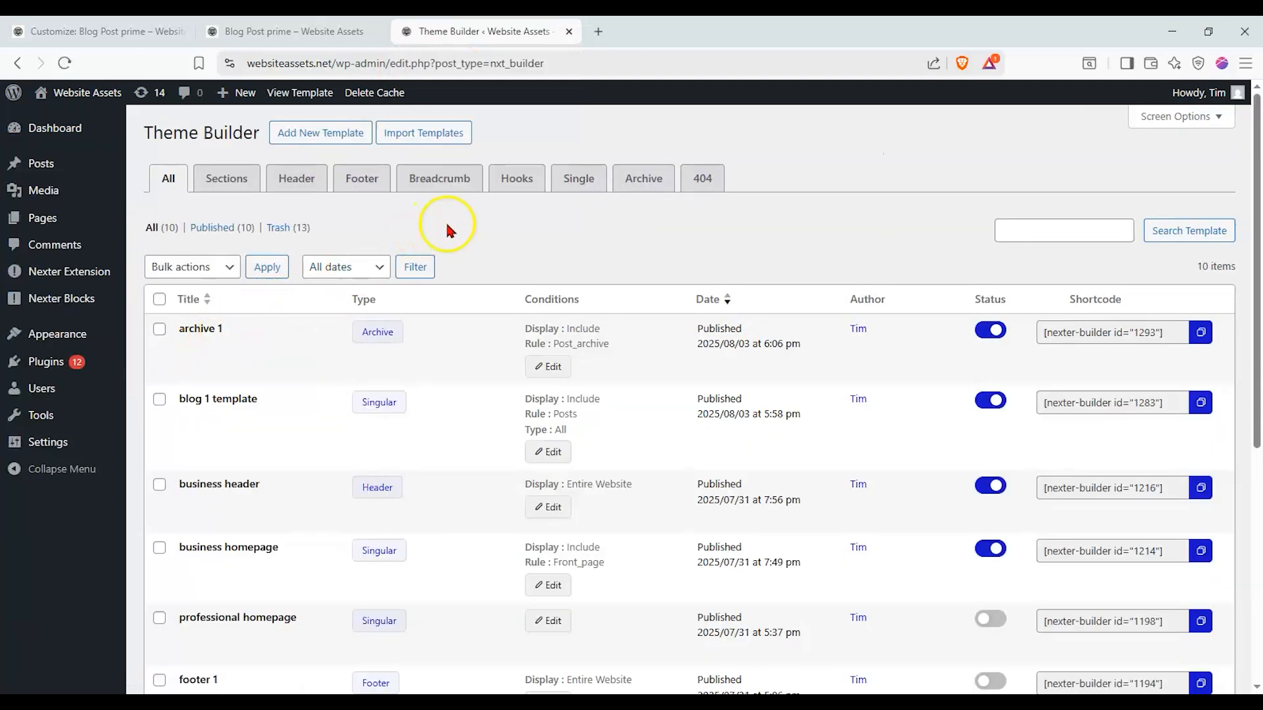
{"action": "left_click", "coordinate": [984, 401]}
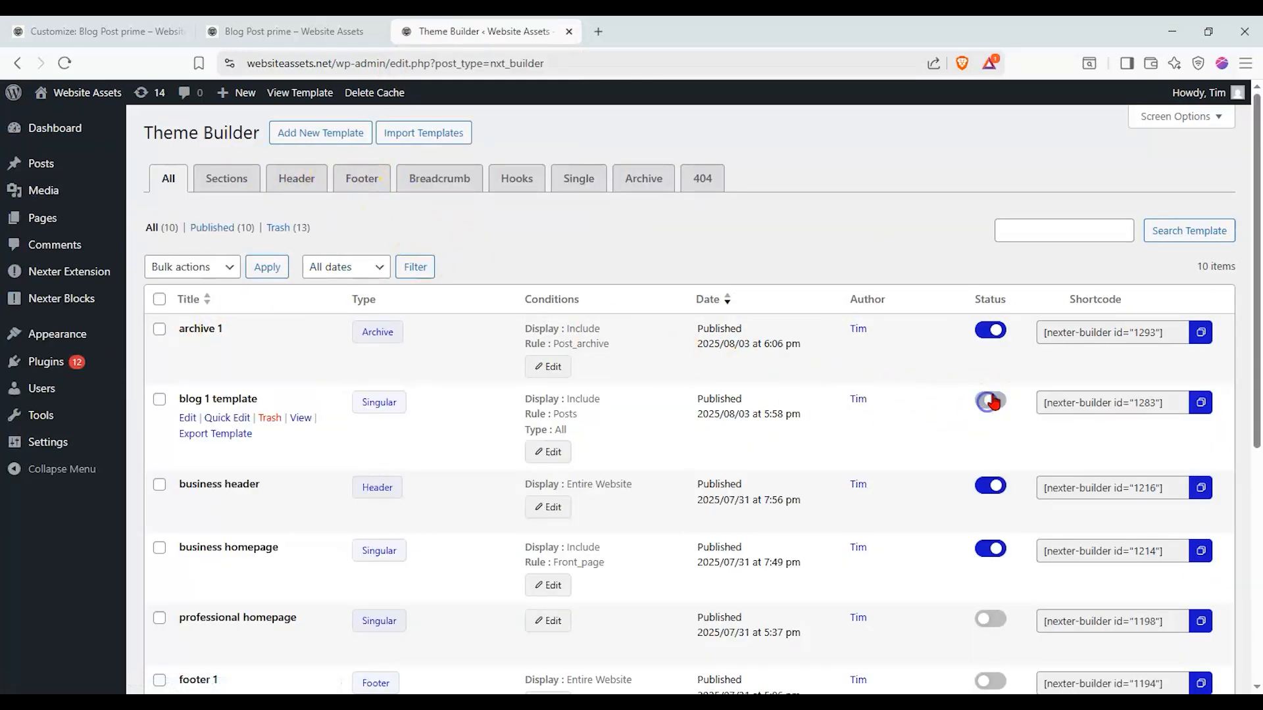
Step: Review the live Blog Post prime page without the blog template and compare it with the Customizer's Single Post settings
{"action": "left_click", "coordinate": [289, 32]}
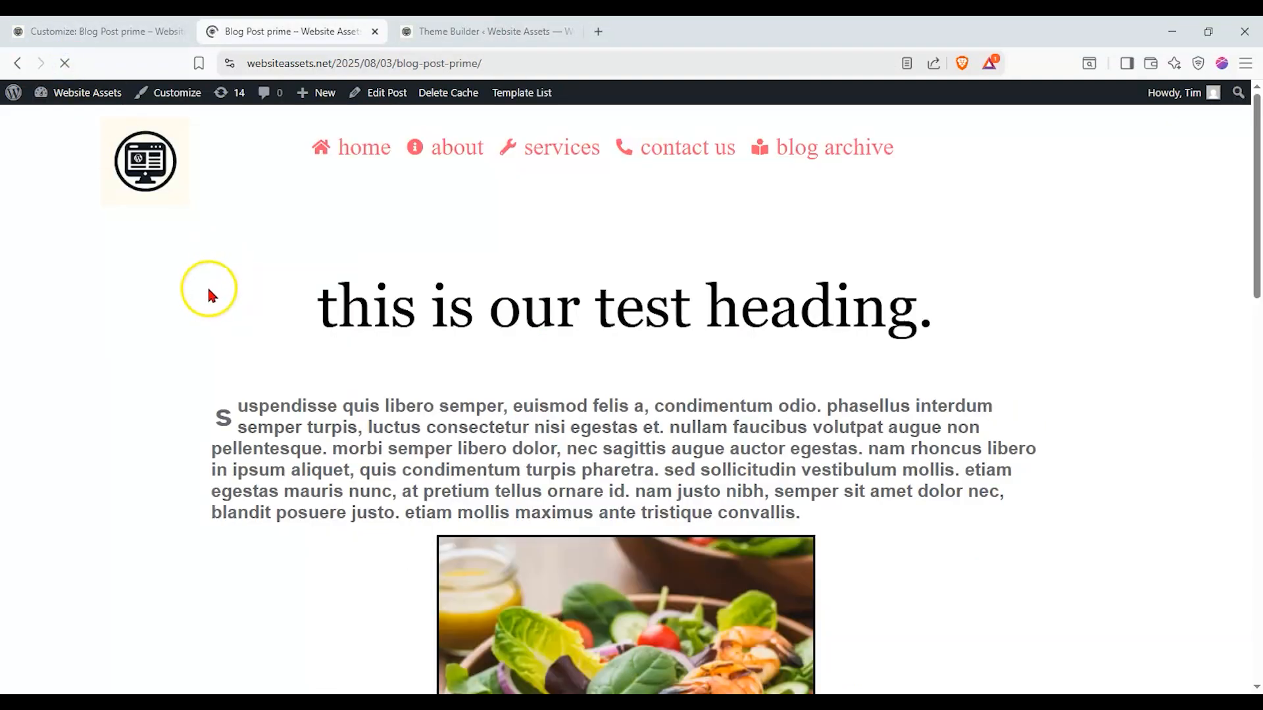
{"action": "scroll", "coordinate": [205, 298], "scroll_direction": "down", "scroll_amount": 8}
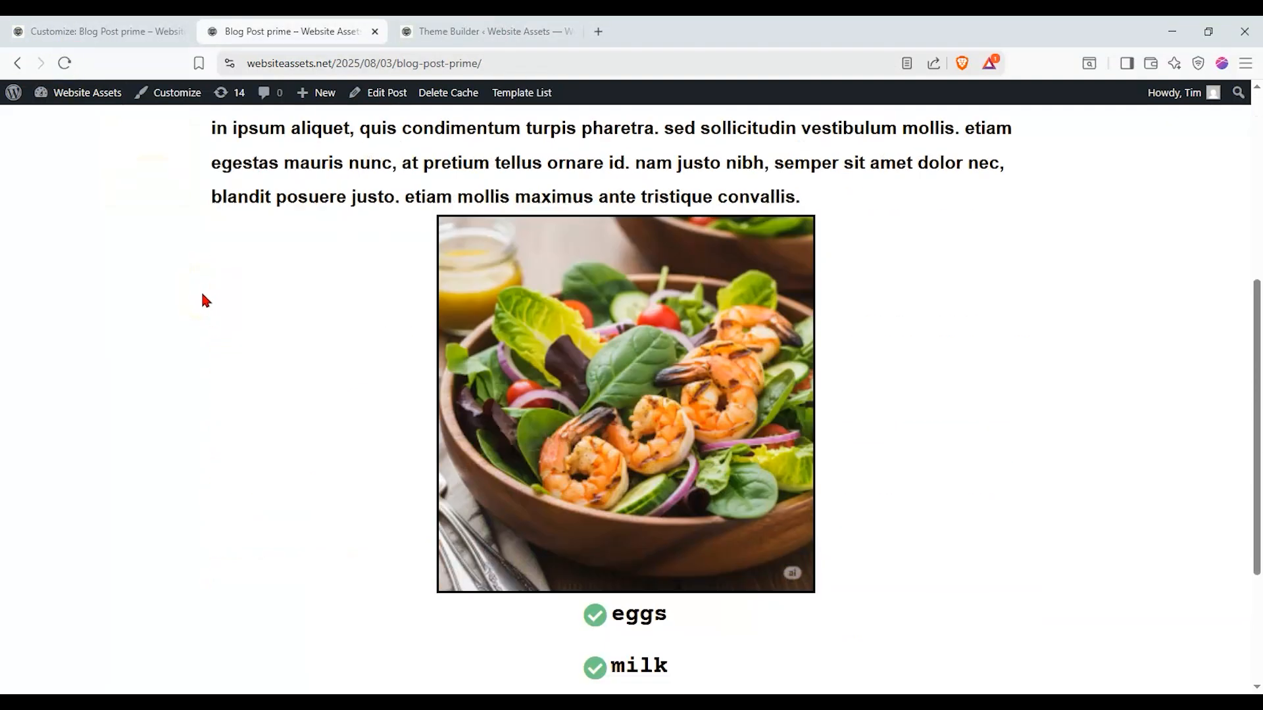
{"action": "left_click", "coordinate": [127, 31]}
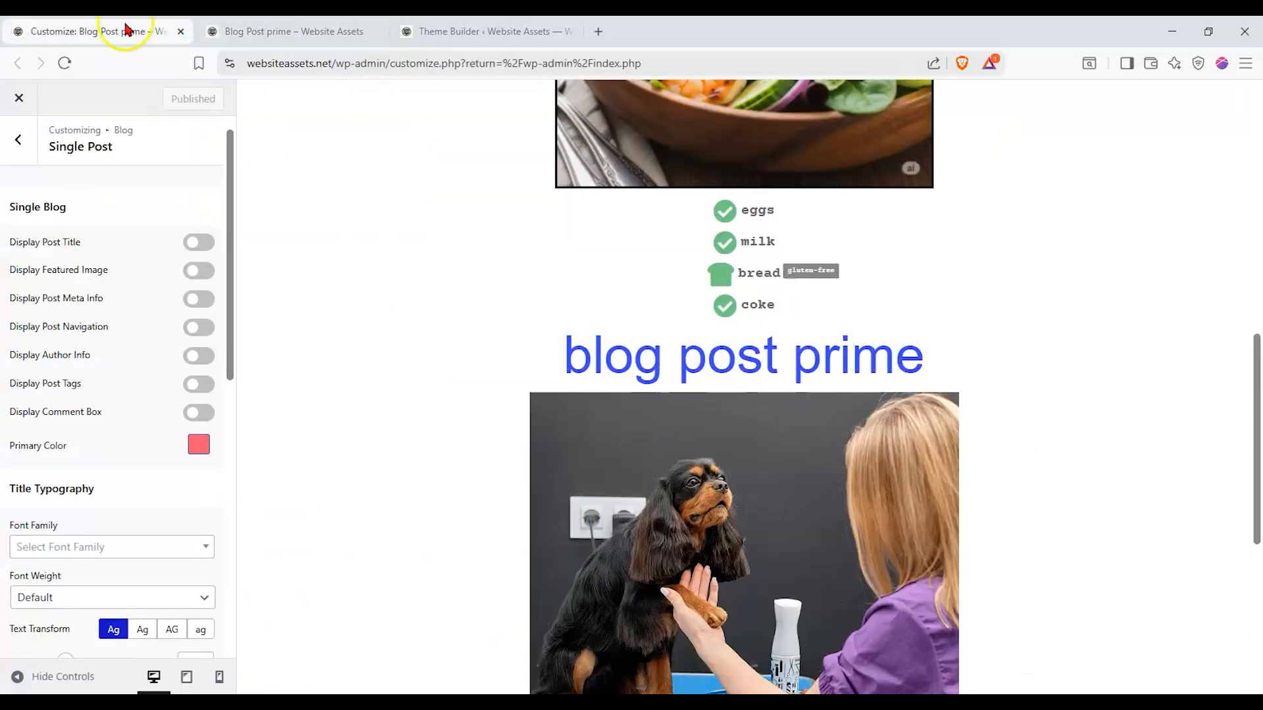
{"action": "left_click", "coordinate": [293, 31]}
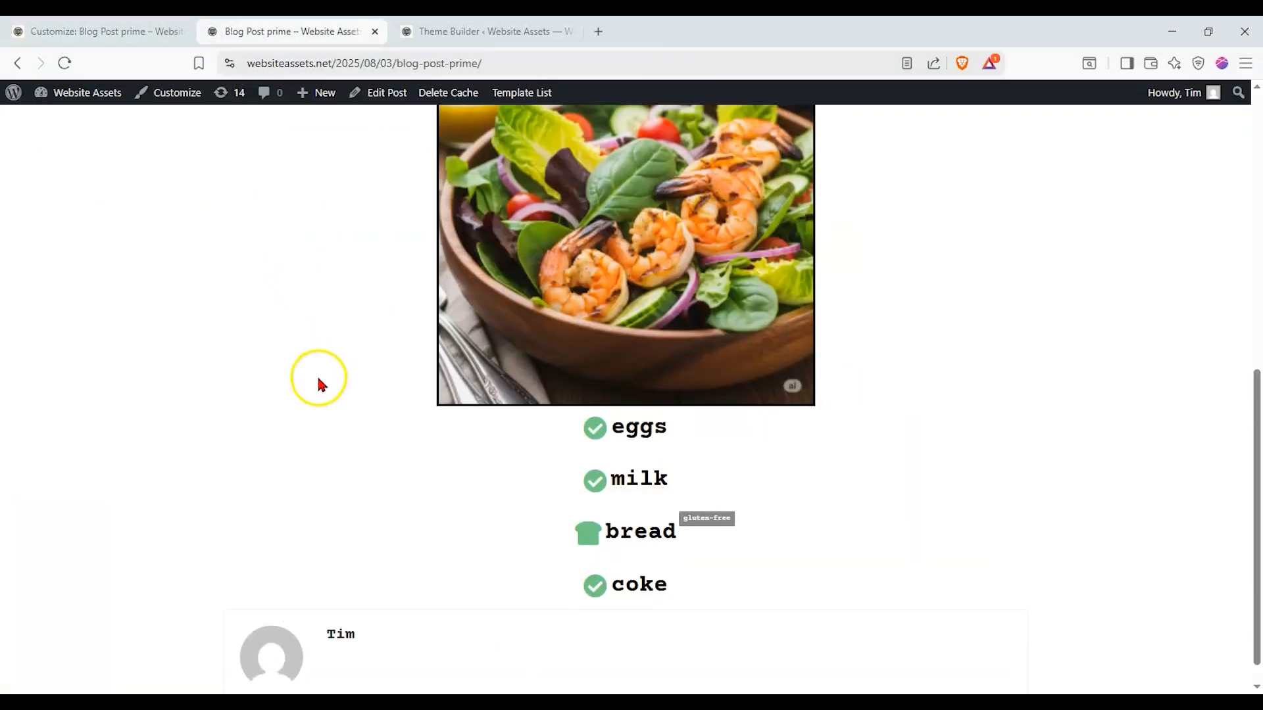
{"action": "scroll", "coordinate": [318, 375], "scroll_direction": "up", "scroll_amount": 10}
Step: Turn Display Post Title back on in the Single Post settings and publish the change
{"action": "left_click", "coordinate": [141, 31]}
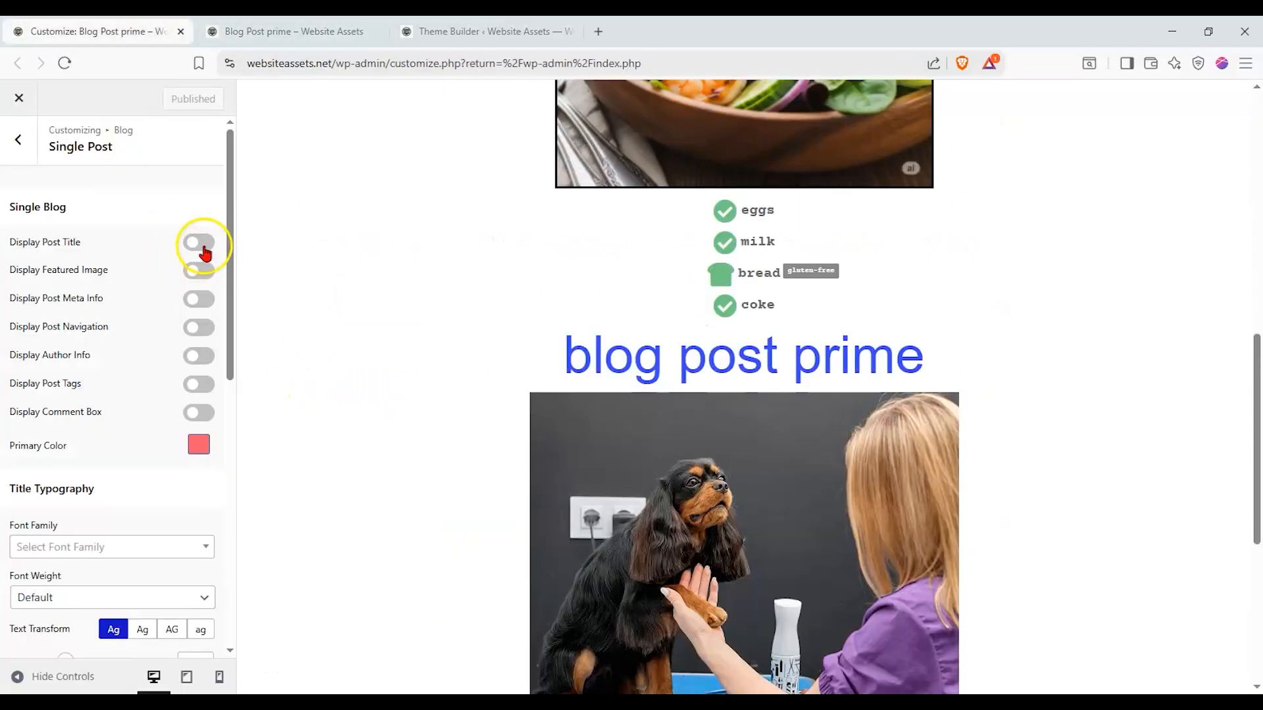
{"action": "left_click", "coordinate": [199, 243]}
{"action": "left_click", "coordinate": [178, 100]}
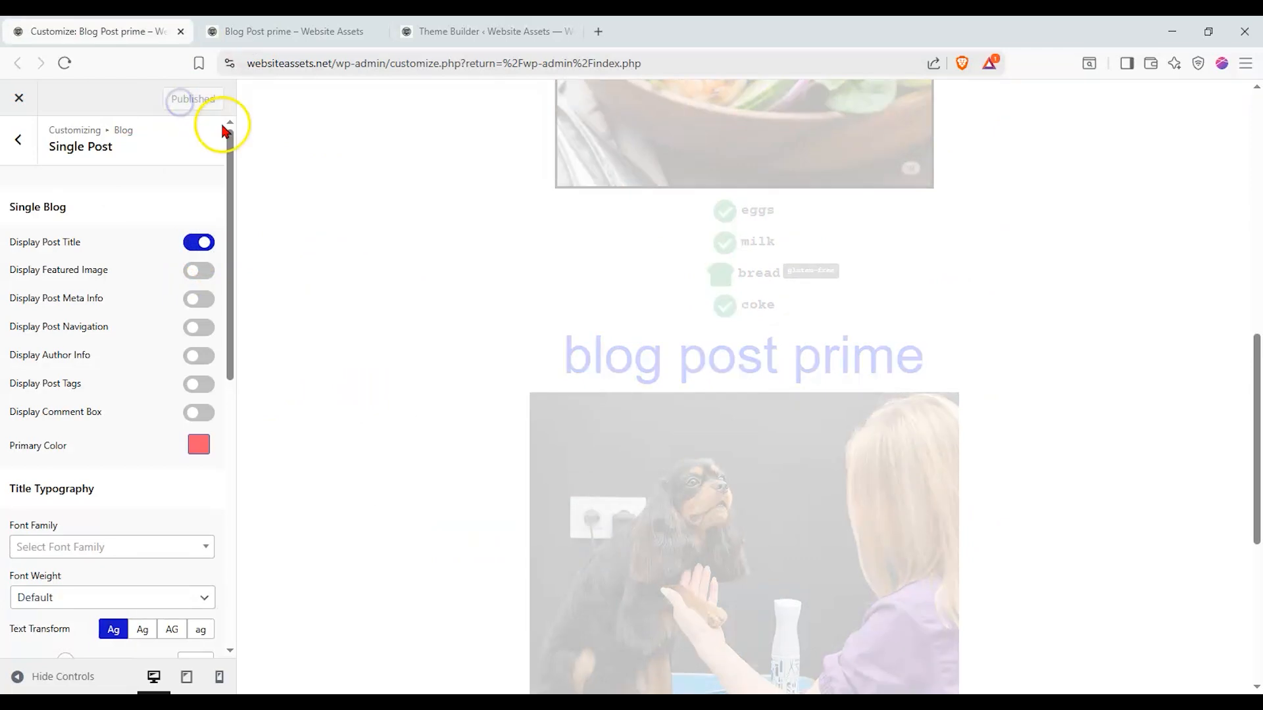
Step: Reload the live Blog Post prime page and highlight the post title above the test heading
{"action": "left_click", "coordinate": [293, 31]}
{"action": "left_click", "coordinate": [65, 63]}
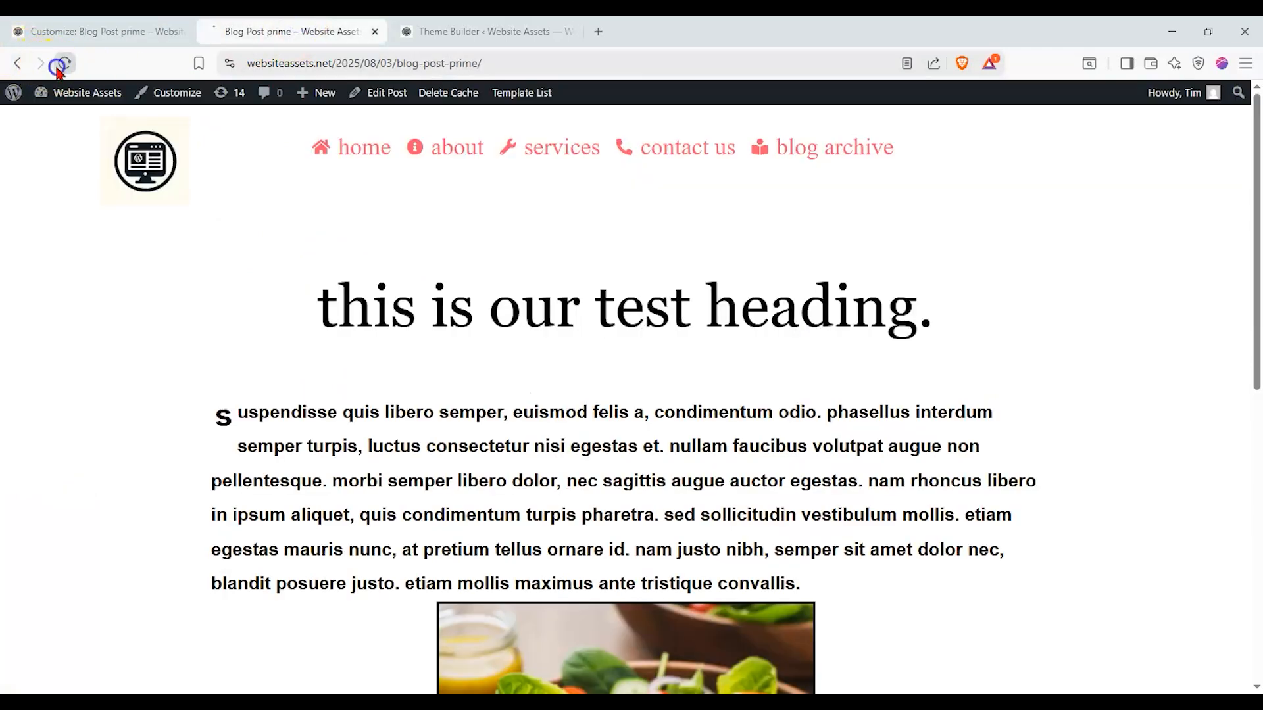
{"action": "left_click_drag", "start_coordinate": [231, 238], "coordinate": [365, 237]}
{"action": "left_click", "coordinate": [366, 237]}
{"action": "left_click_drag", "start_coordinate": [230, 238], "coordinate": [452, 236]}
{"action": "left_click", "coordinate": [453, 236]}
Step: Examine the Title Typography and Post Meta Typography options in the Customizer's Single Post settings
{"action": "left_click", "coordinate": [99, 31]}
{"action": "scroll", "coordinate": [104, 366], "scroll_direction": "down", "scroll_amount": 4}
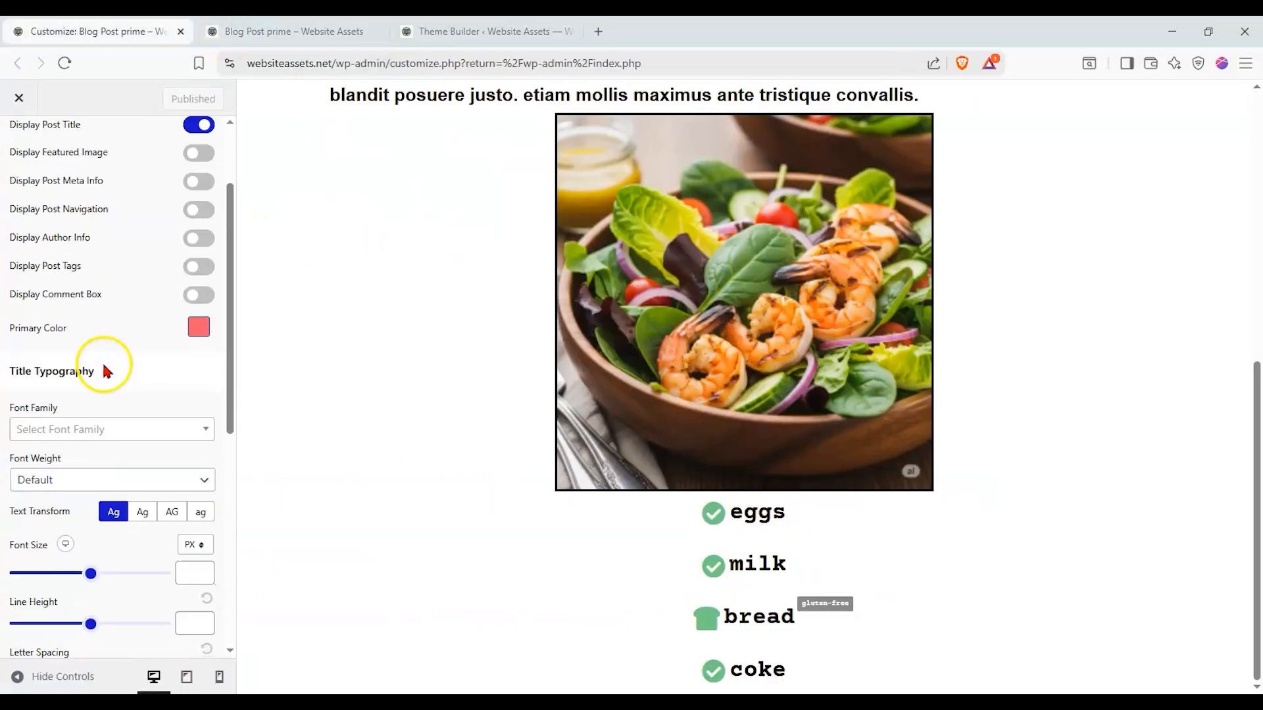
{"action": "scroll", "coordinate": [109, 366], "scroll_direction": "down", "scroll_amount": 3}
{"action": "scroll", "coordinate": [109, 361], "scroll_direction": "up", "scroll_amount": 3}
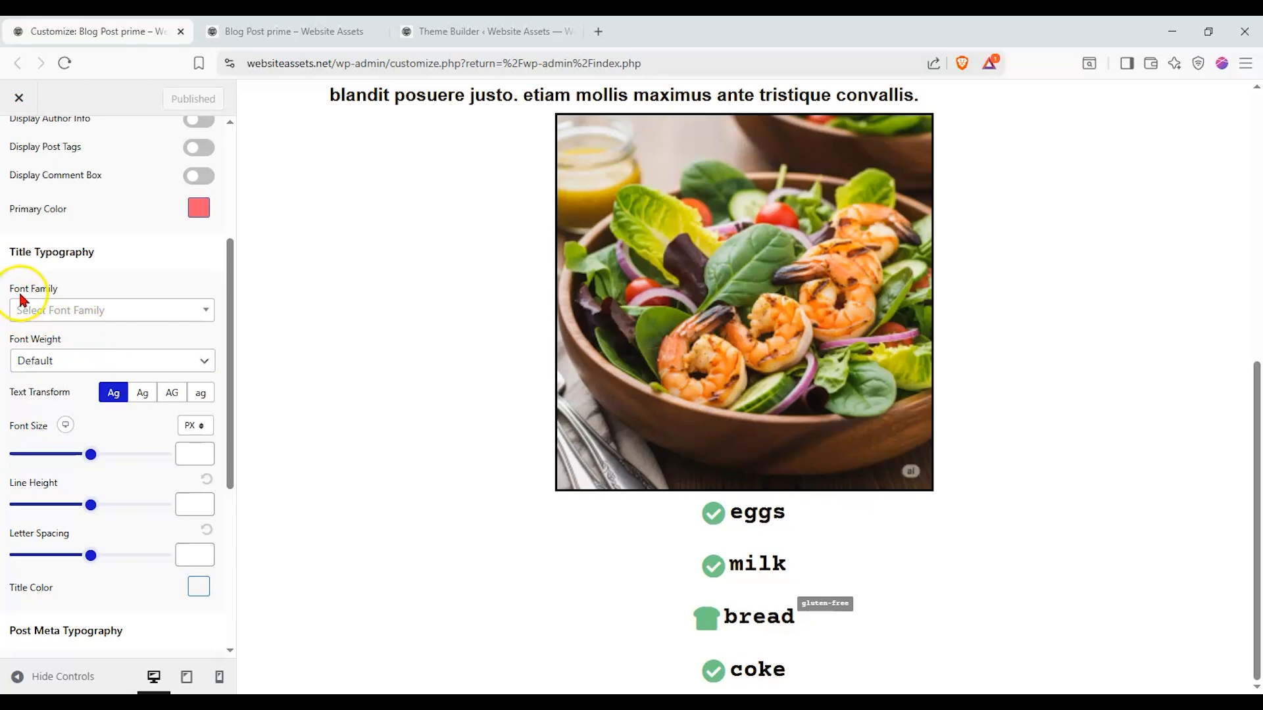
{"action": "scroll", "coordinate": [20, 300], "scroll_direction": "down", "scroll_amount": 5}
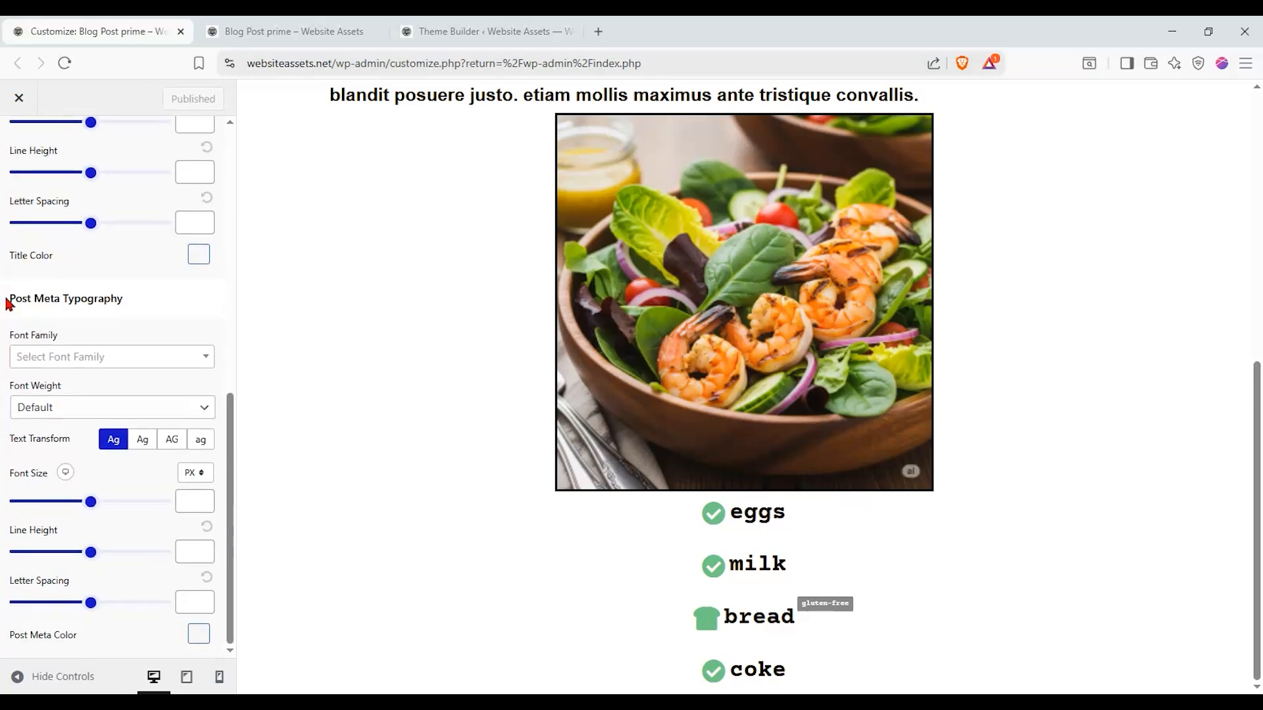
Step: Turn off Display Post Title in the Customizer's Single Post settings
{"action": "scroll", "coordinate": [19, 288], "scroll_direction": "up", "scroll_amount": 6}
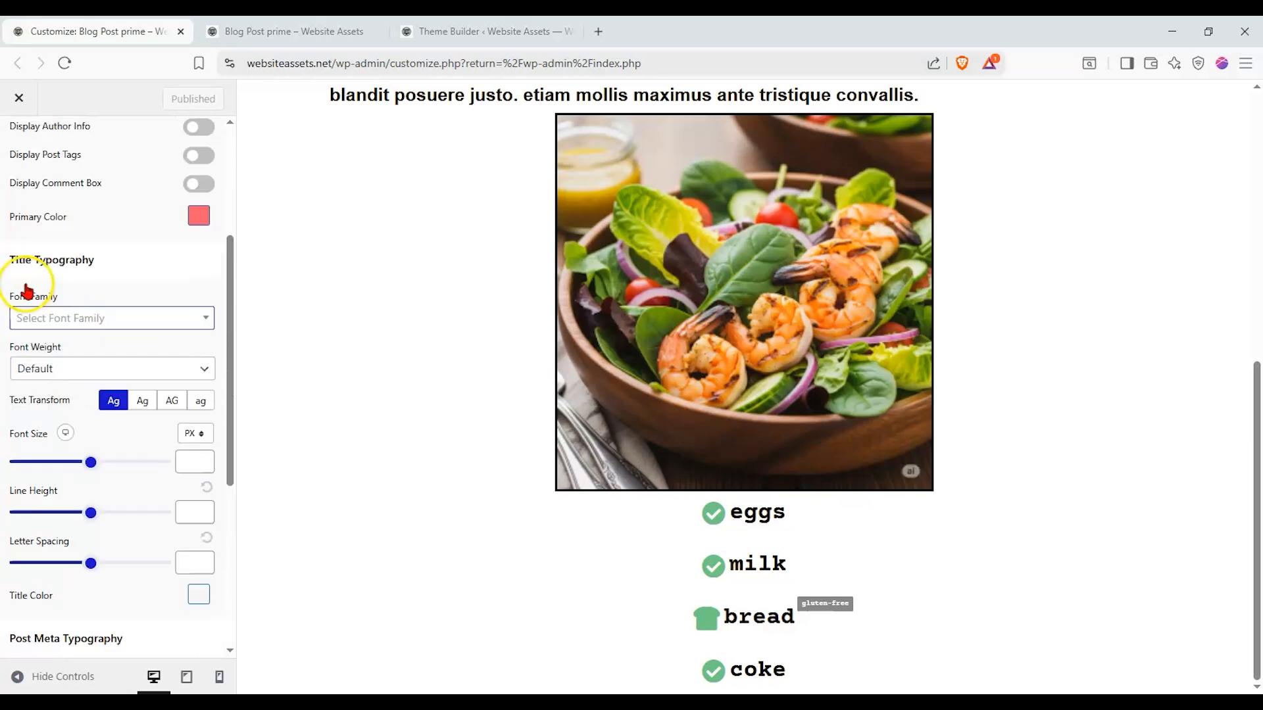
{"action": "left_click", "coordinate": [275, 34]}
{"action": "left_click", "coordinate": [132, 33]}
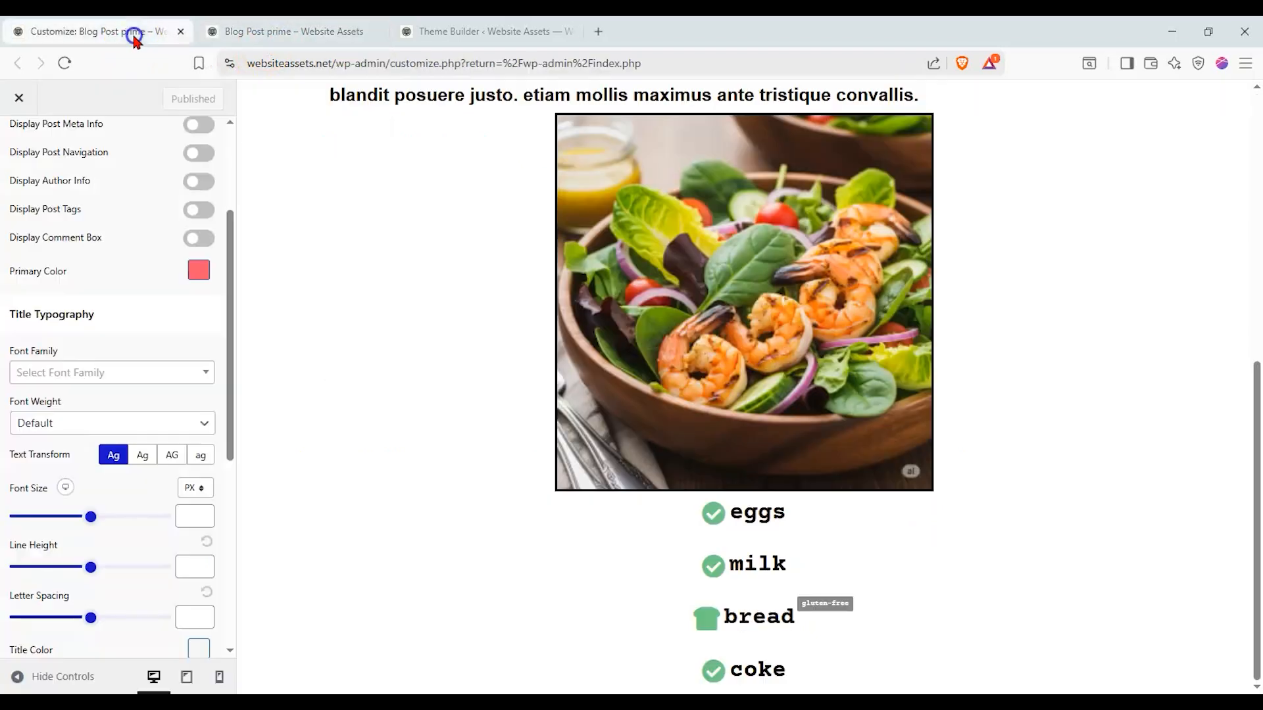
{"action": "scroll", "coordinate": [154, 204], "scroll_direction": "up", "scroll_amount": 1}
{"action": "left_click", "coordinate": [198, 226]}
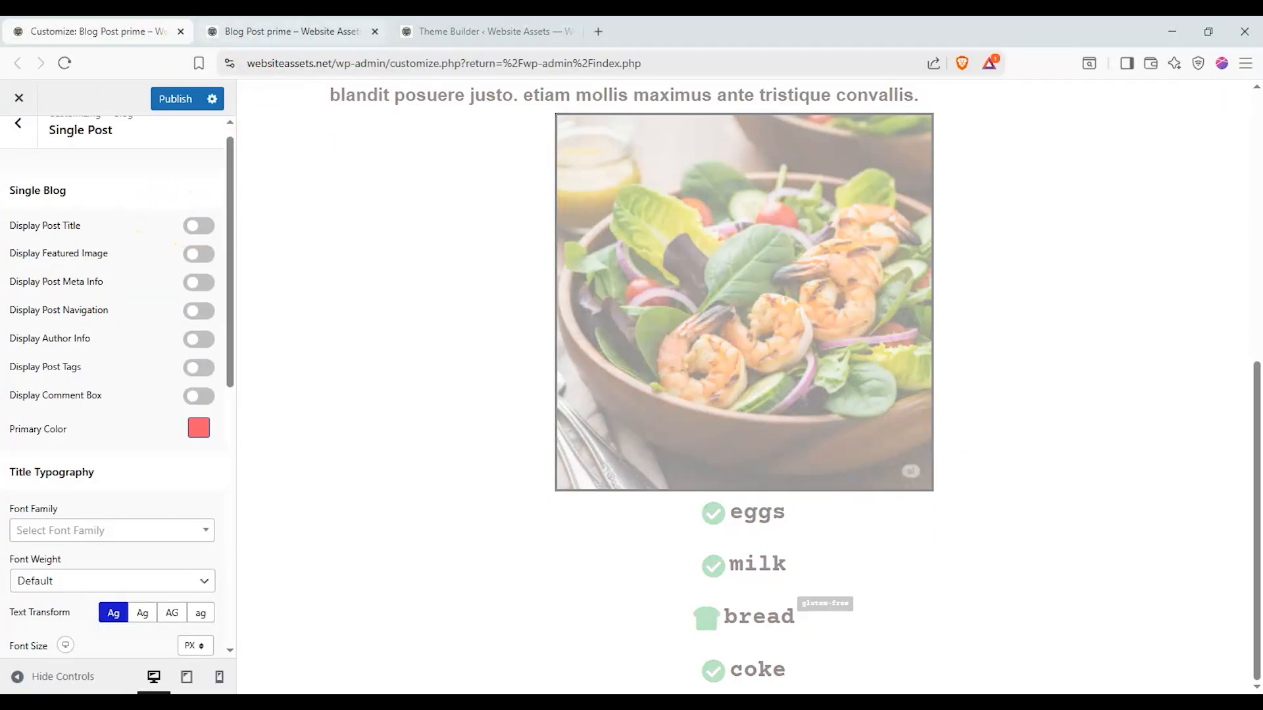
Step: Enable the blog 1 template in the Theme Builder and reload the live Blog Post prime page
{"action": "left_click", "coordinate": [449, 34]}
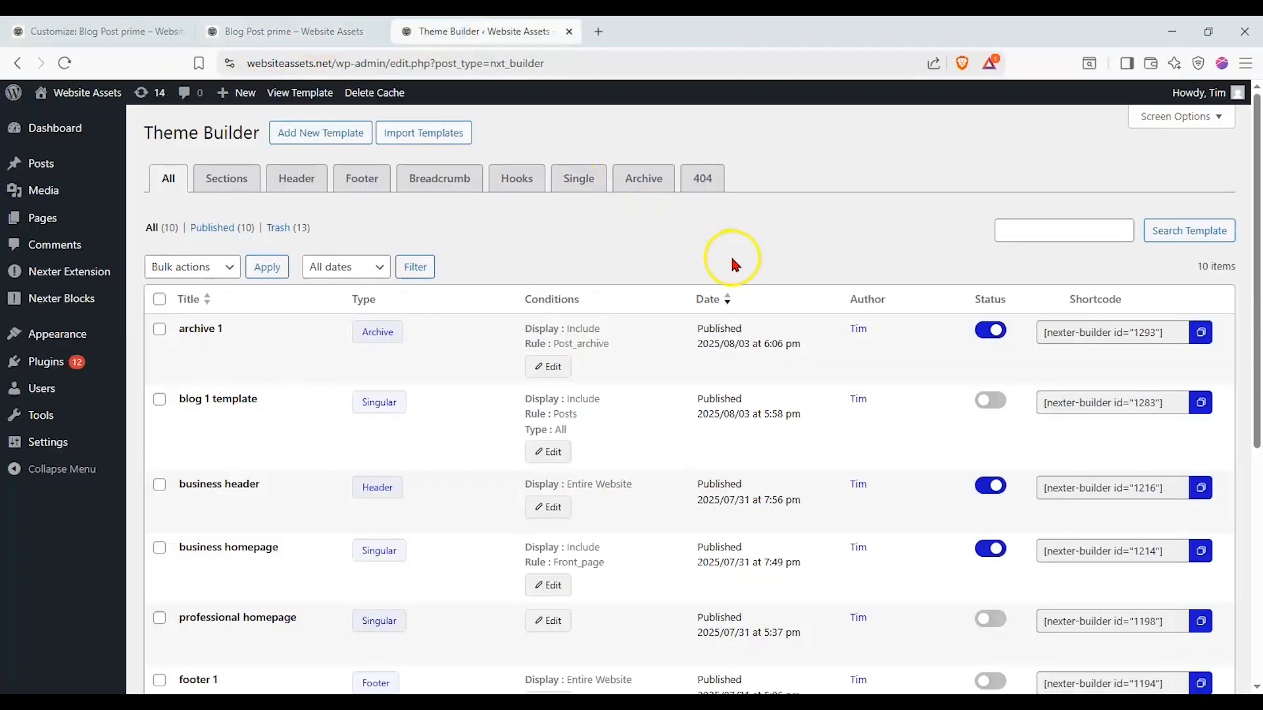
{"action": "left_click", "coordinate": [991, 402]}
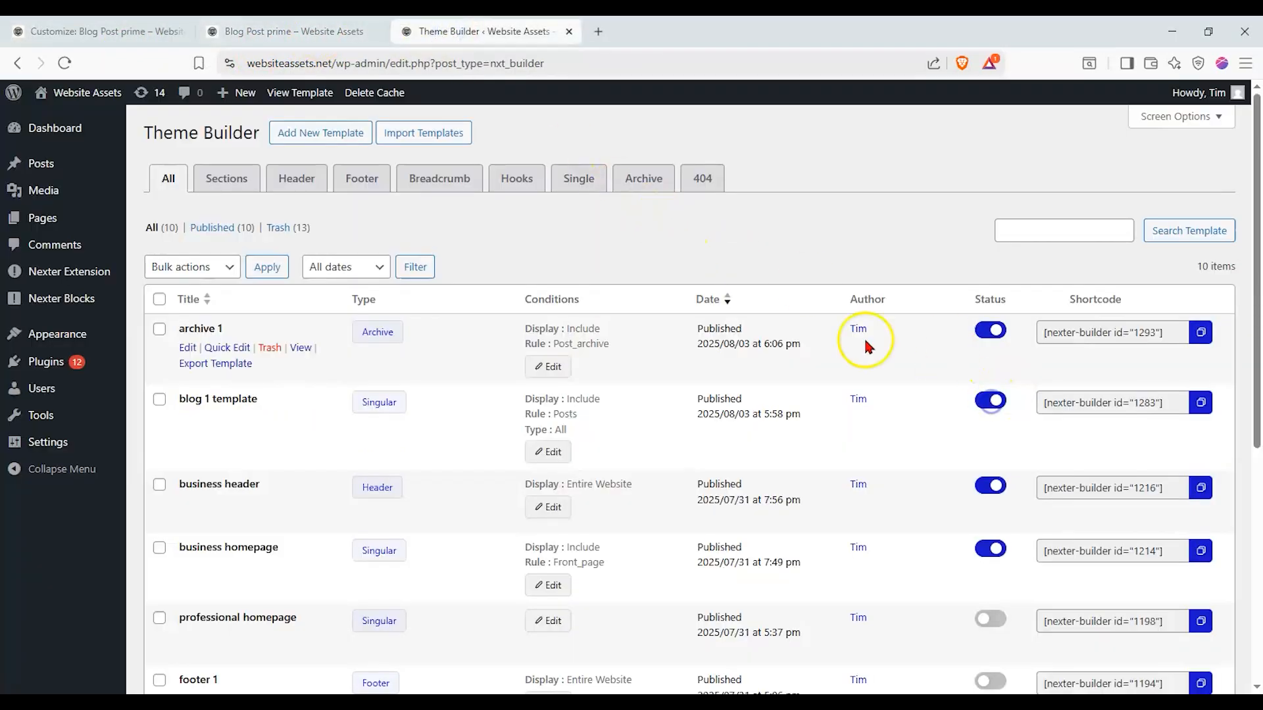
{"action": "left_click", "coordinate": [329, 34]}
{"action": "left_click", "coordinate": [64, 63]}
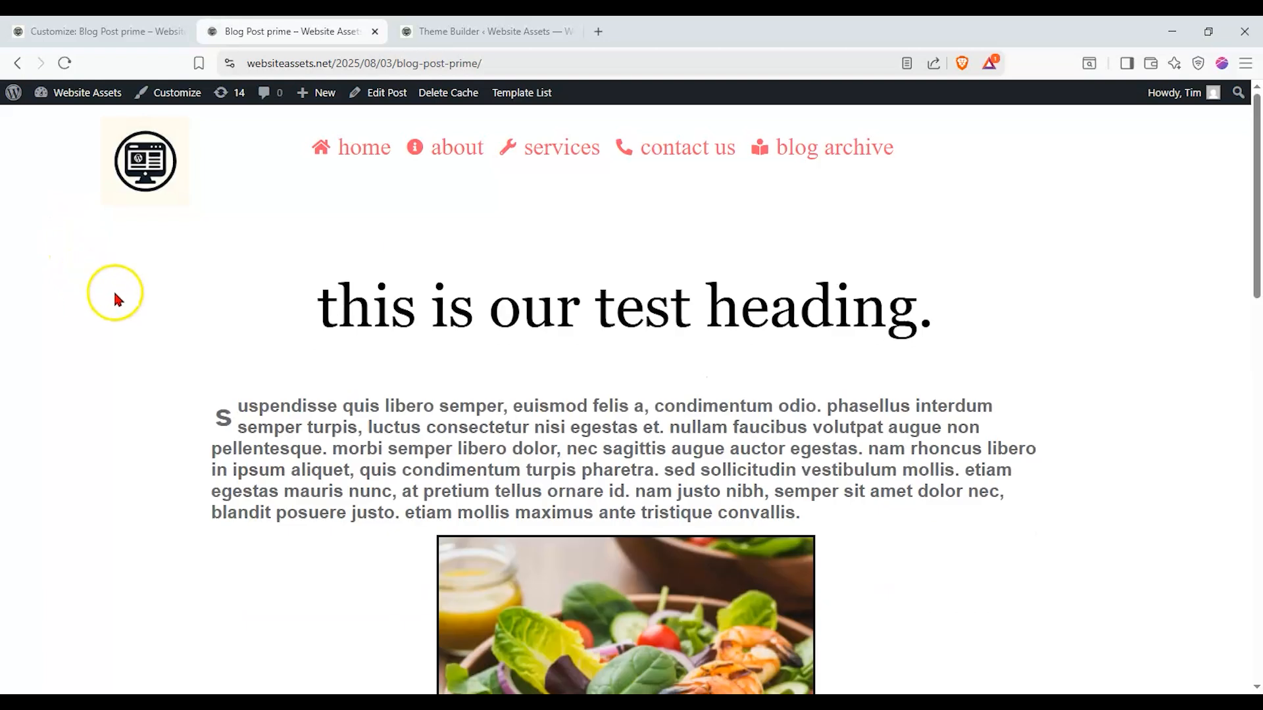
Step: Review the live Blog Post prime page with the blog template applied, from the test heading to the comment form
{"action": "scroll", "coordinate": [132, 289], "scroll_direction": "down", "scroll_amount": 15}
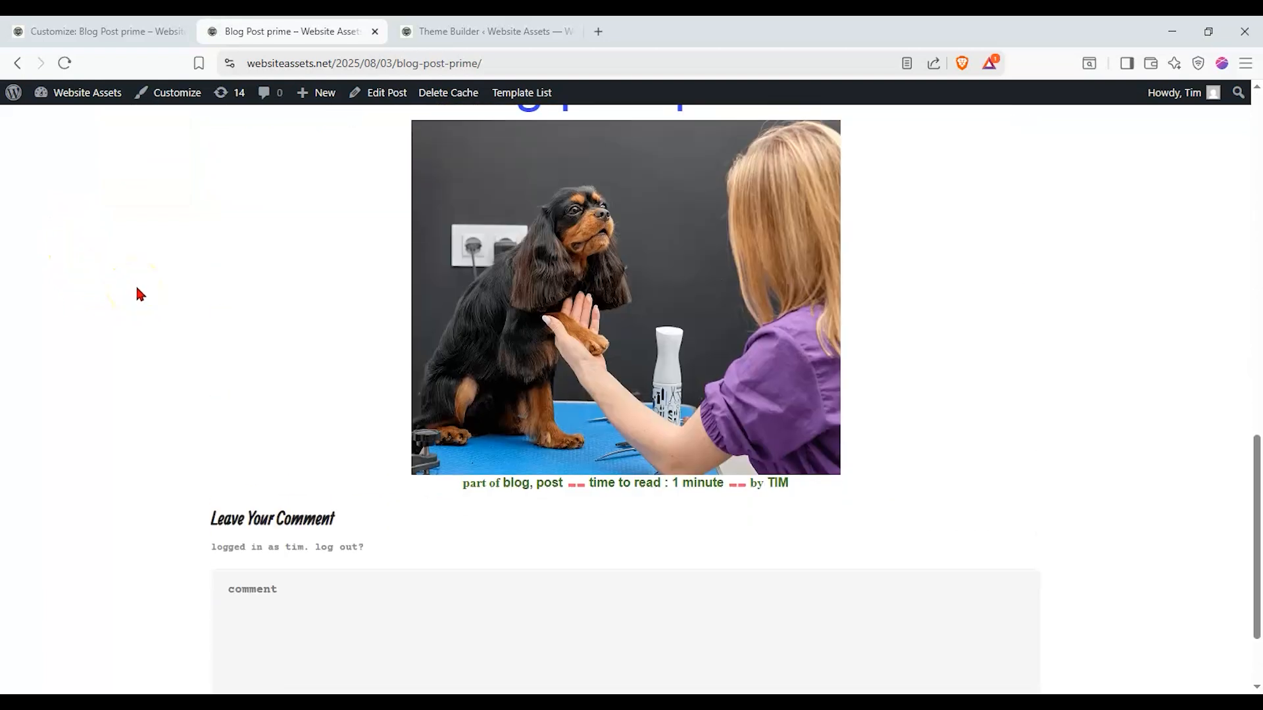
{"action": "scroll", "coordinate": [138, 292], "scroll_direction": "up", "scroll_amount": 6}
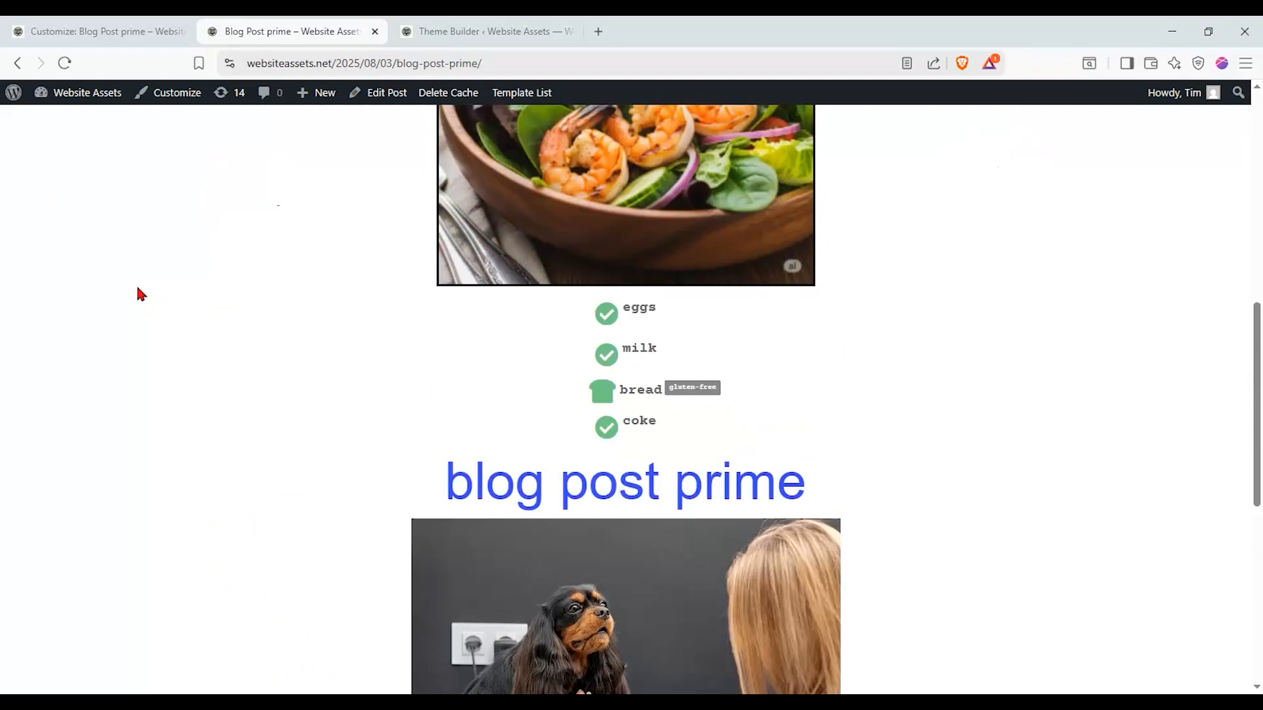
{"action": "scroll", "coordinate": [158, 288], "scroll_direction": "down", "scroll_amount": 3}
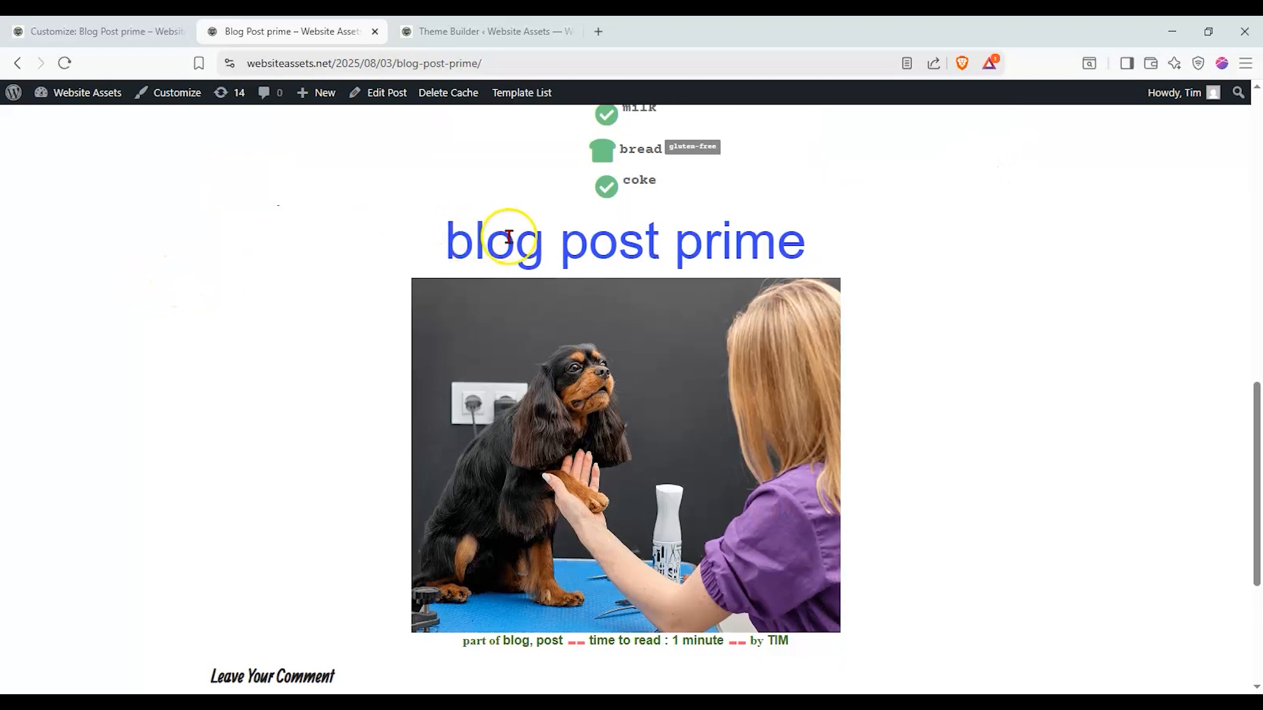
{"action": "scroll", "coordinate": [370, 308], "scroll_direction": "up", "scroll_amount": 10}
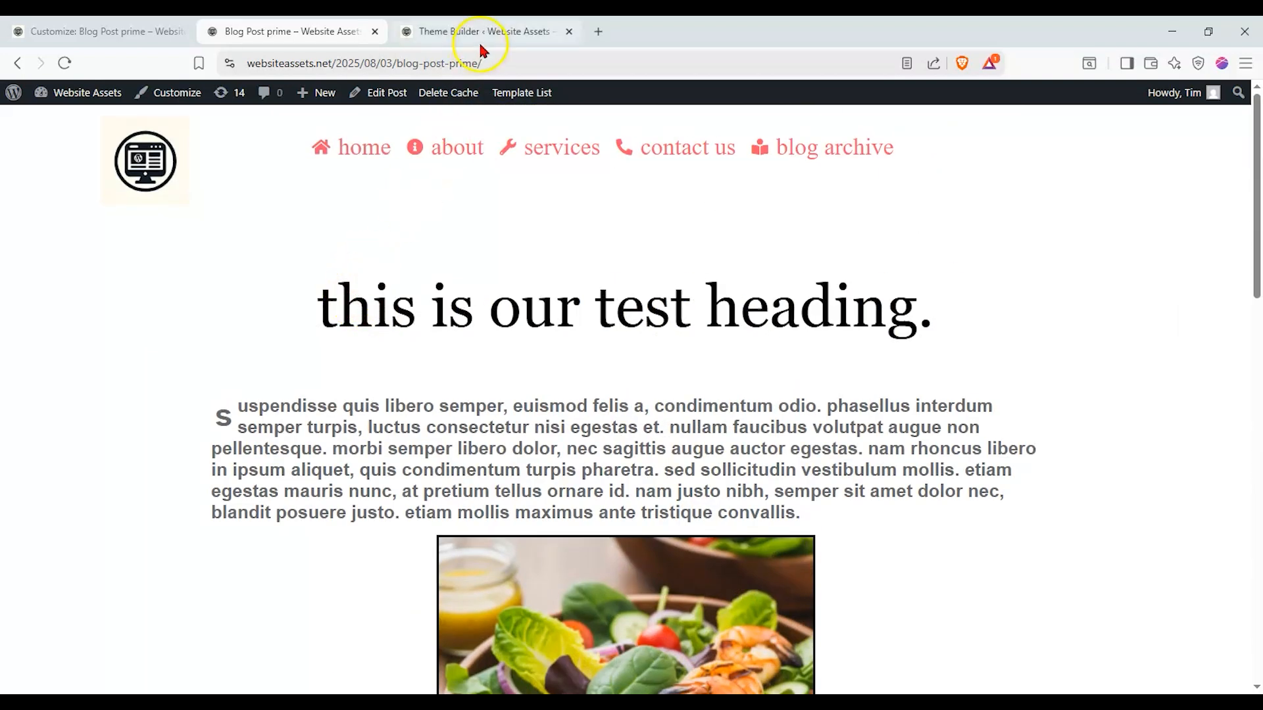
Step: Review the Customizer's Single Post display and typography options, and return to the main Customizer sections
{"action": "left_click", "coordinate": [125, 33]}
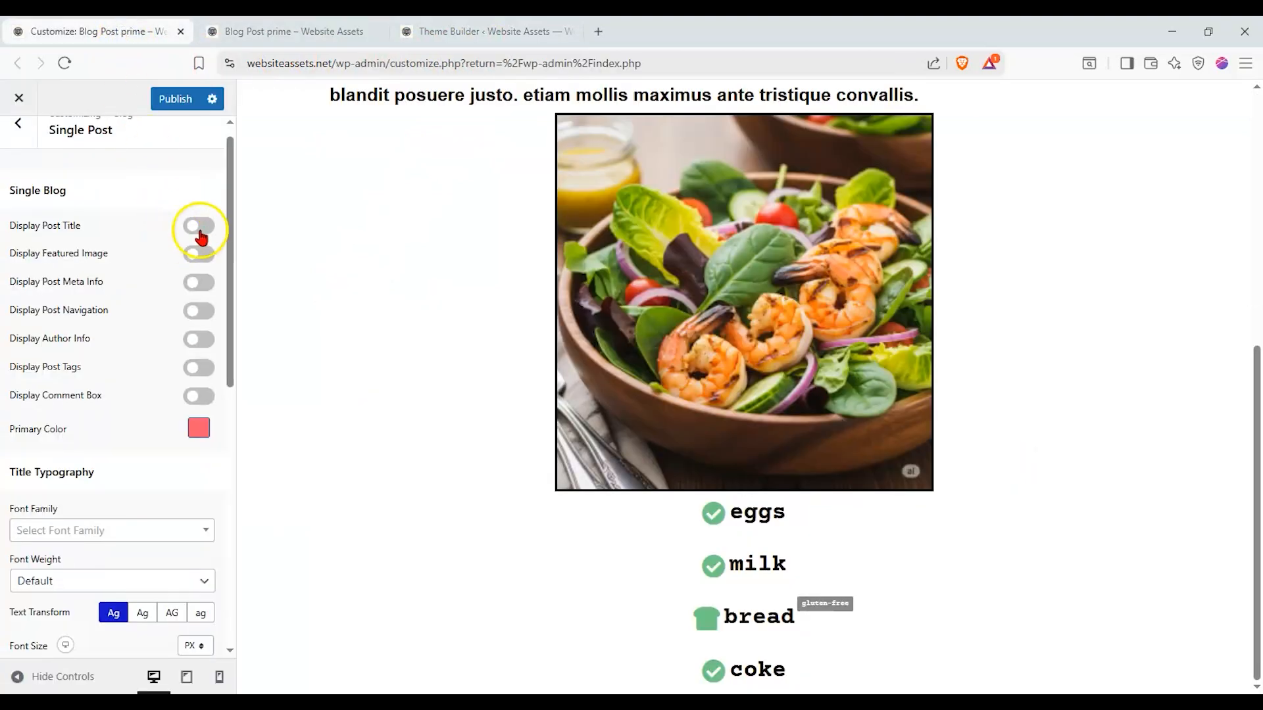
{"action": "scroll", "coordinate": [94, 269], "scroll_direction": "up", "scroll_amount": 1}
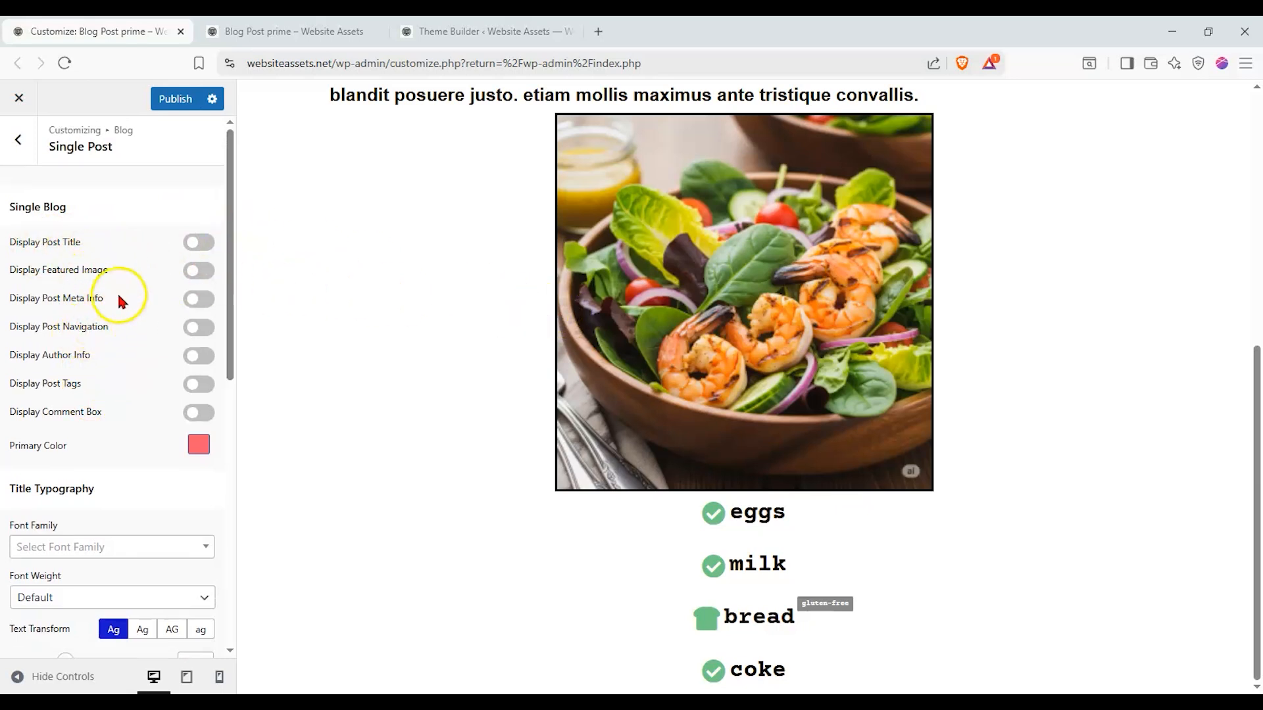
{"action": "scroll", "coordinate": [76, 352], "scroll_direction": "down", "scroll_amount": 8}
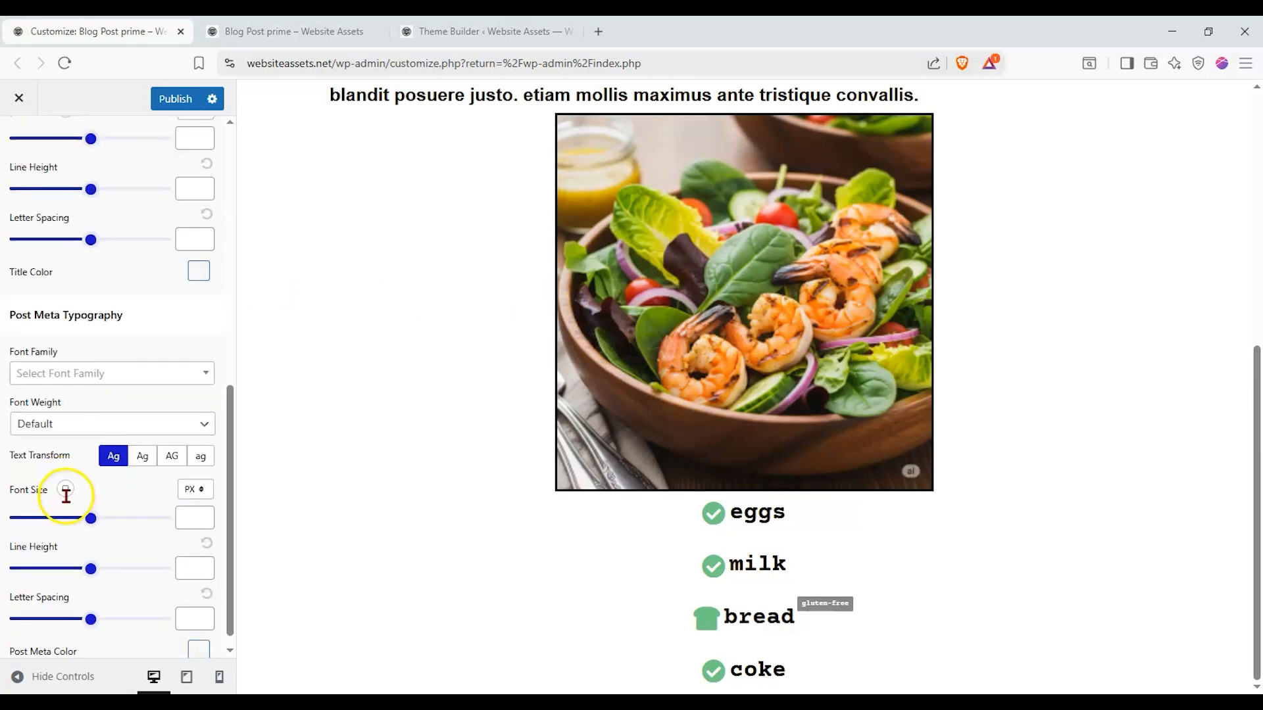
{"action": "scroll", "coordinate": [63, 491], "scroll_direction": "up", "scroll_amount": 9}
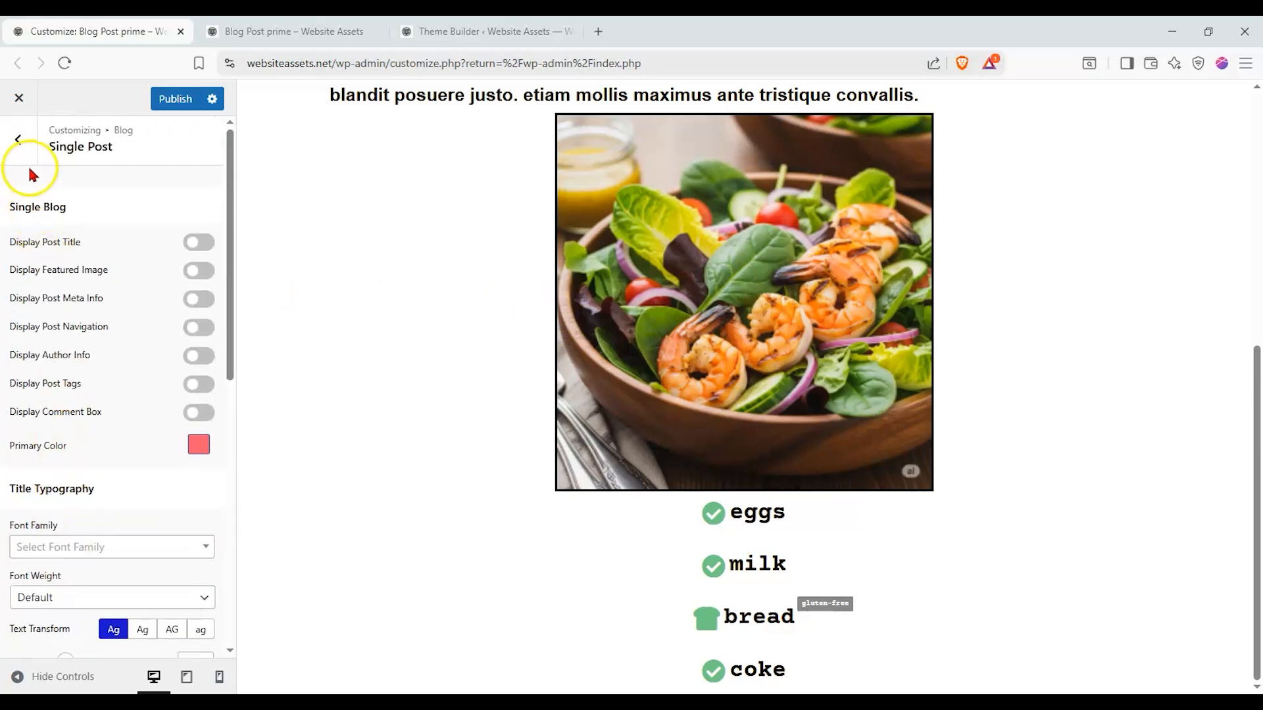
{"action": "left_click", "coordinate": [26, 157]}
{"action": "left_click", "coordinate": [27, 157]}
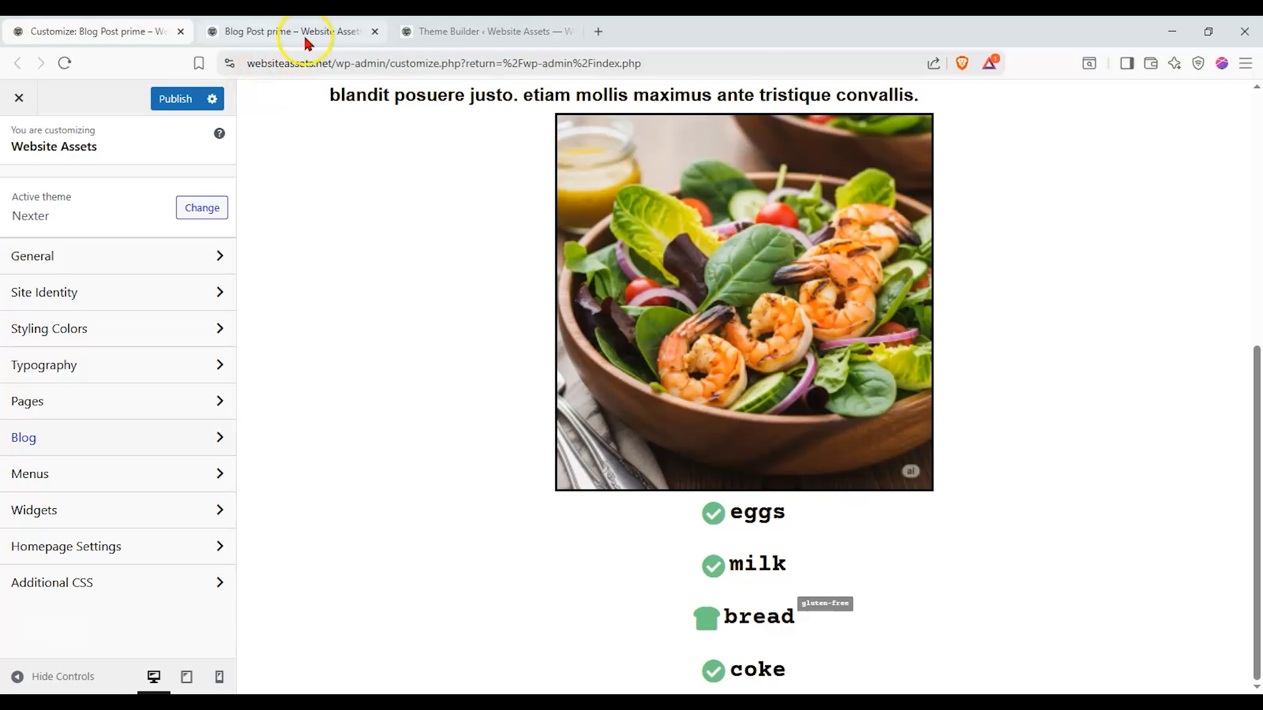
{"action": "scroll", "coordinate": [323, 158], "scroll_direction": "up", "scroll_amount": 7}
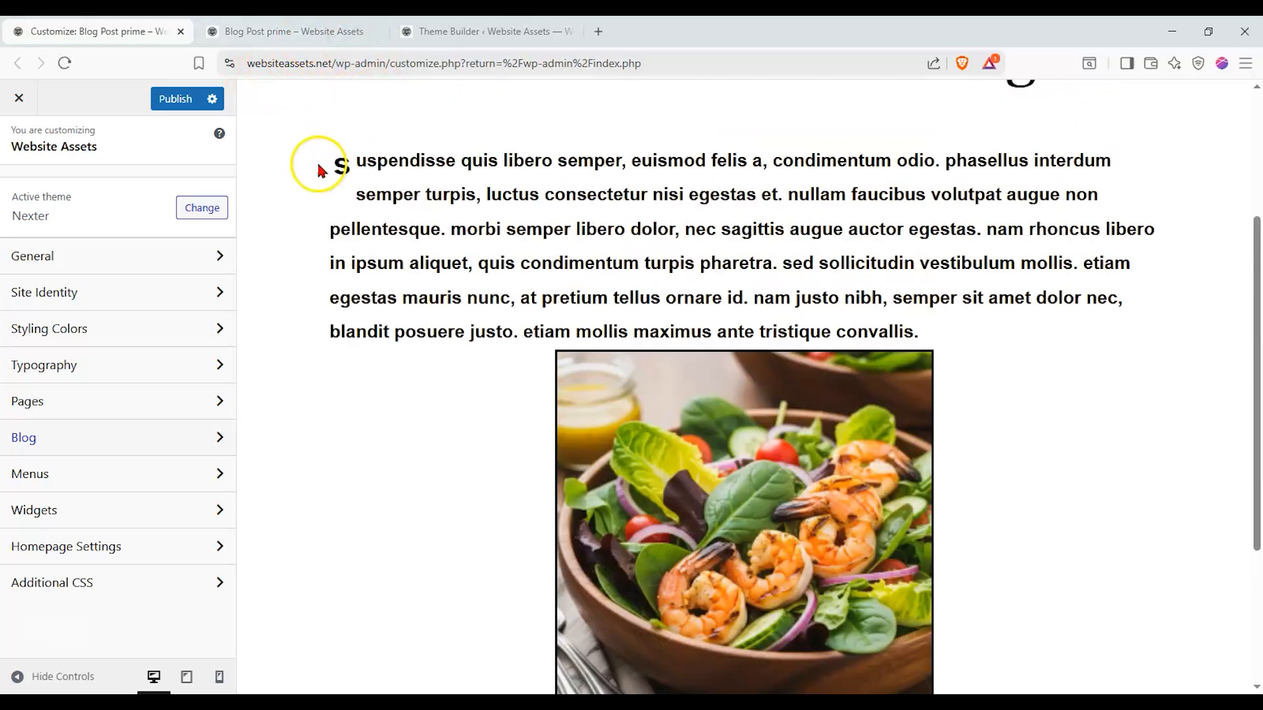
Step: Create a new post from the live site and title it "typography test"
{"action": "left_click", "coordinate": [346, 43]}
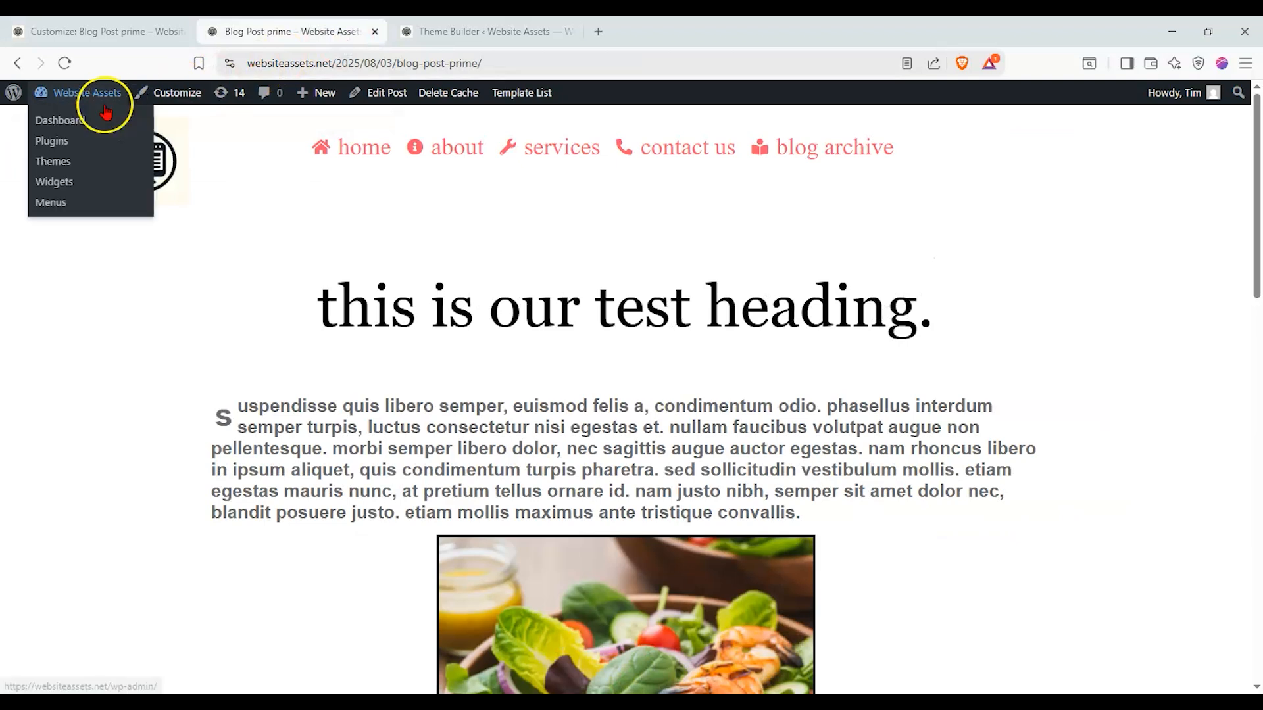
{"action": "mouse_move", "coordinate": [307, 96]}
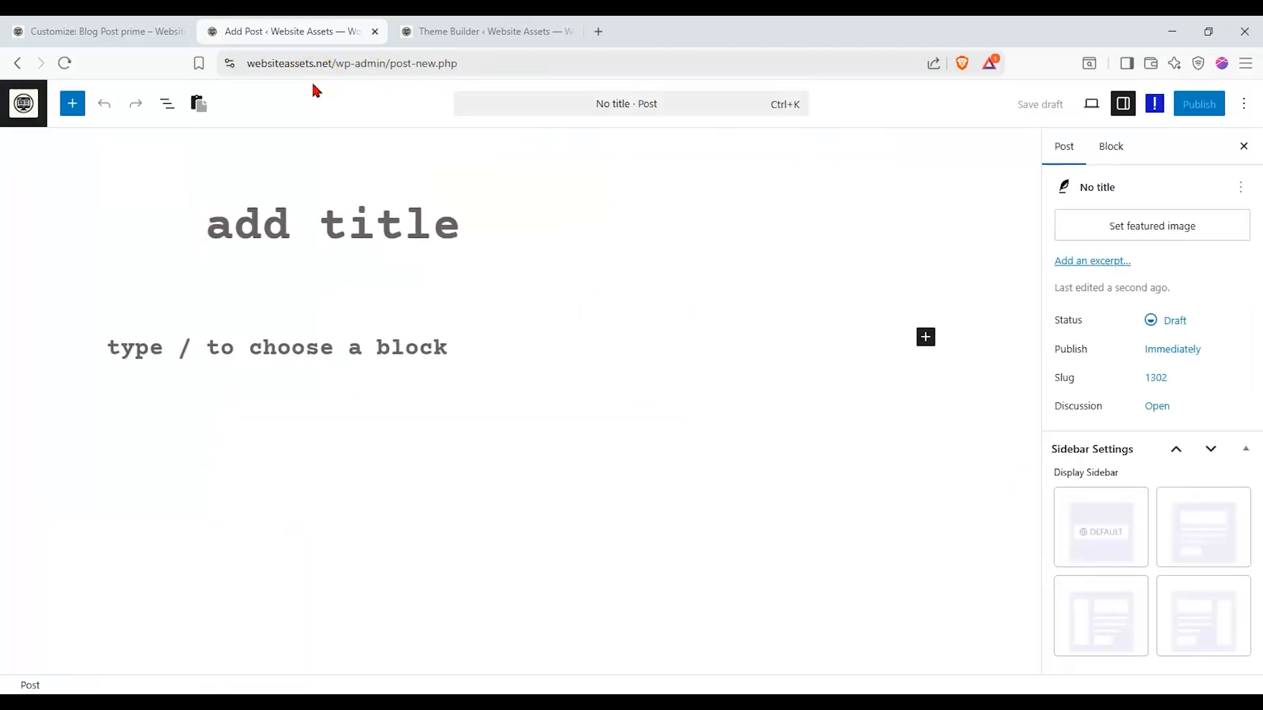
{"action": "left_click", "coordinate": [343, 253]}
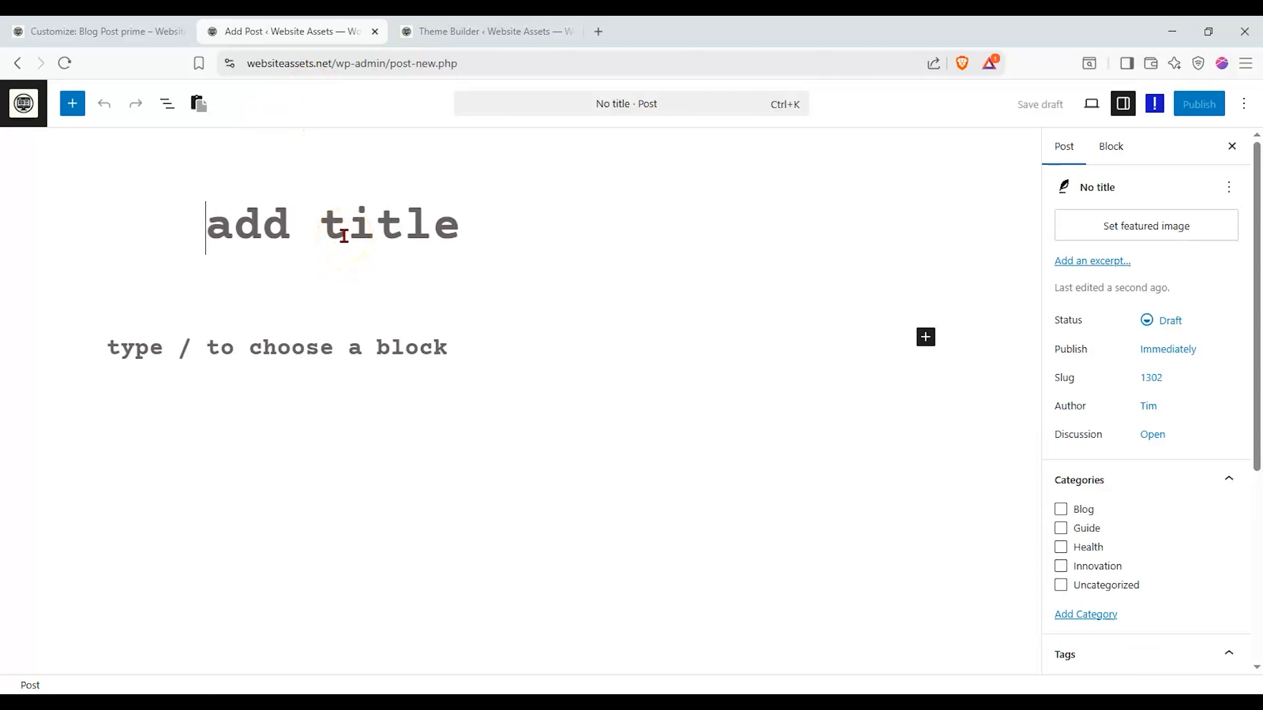
{"action": "type", "text": "typography"}
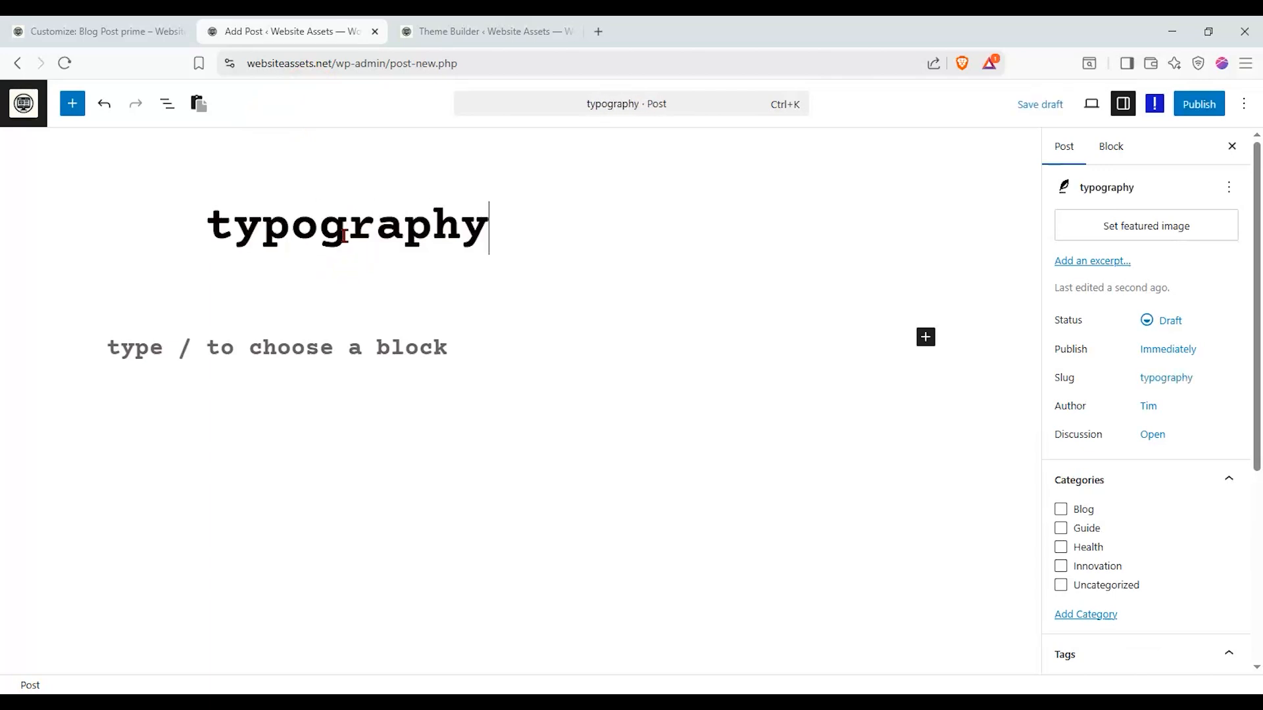
{"action": "type", "text": " tes"}
Step: Find the Nexter Heading block with the search "head" and insert it below the post title
{"action": "left_click", "coordinate": [273, 330]}
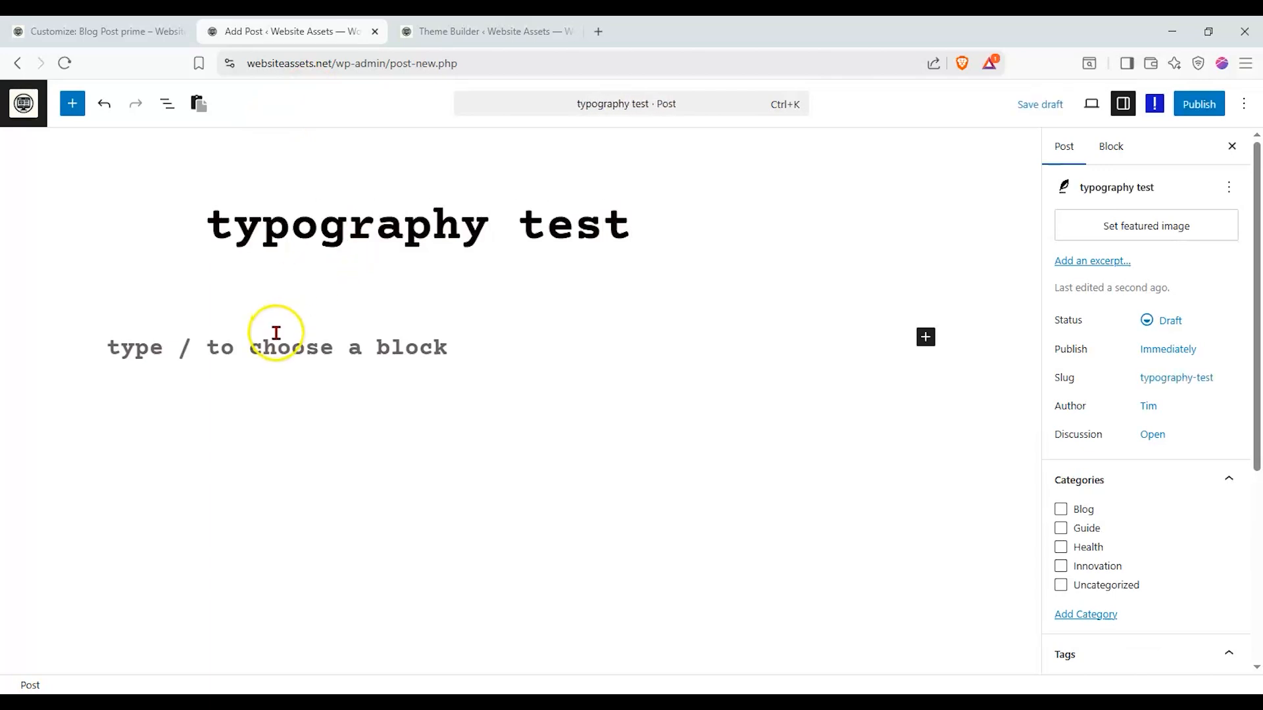
{"action": "left_click", "coordinate": [72, 103]}
{"action": "left_click", "coordinate": [123, 205]}
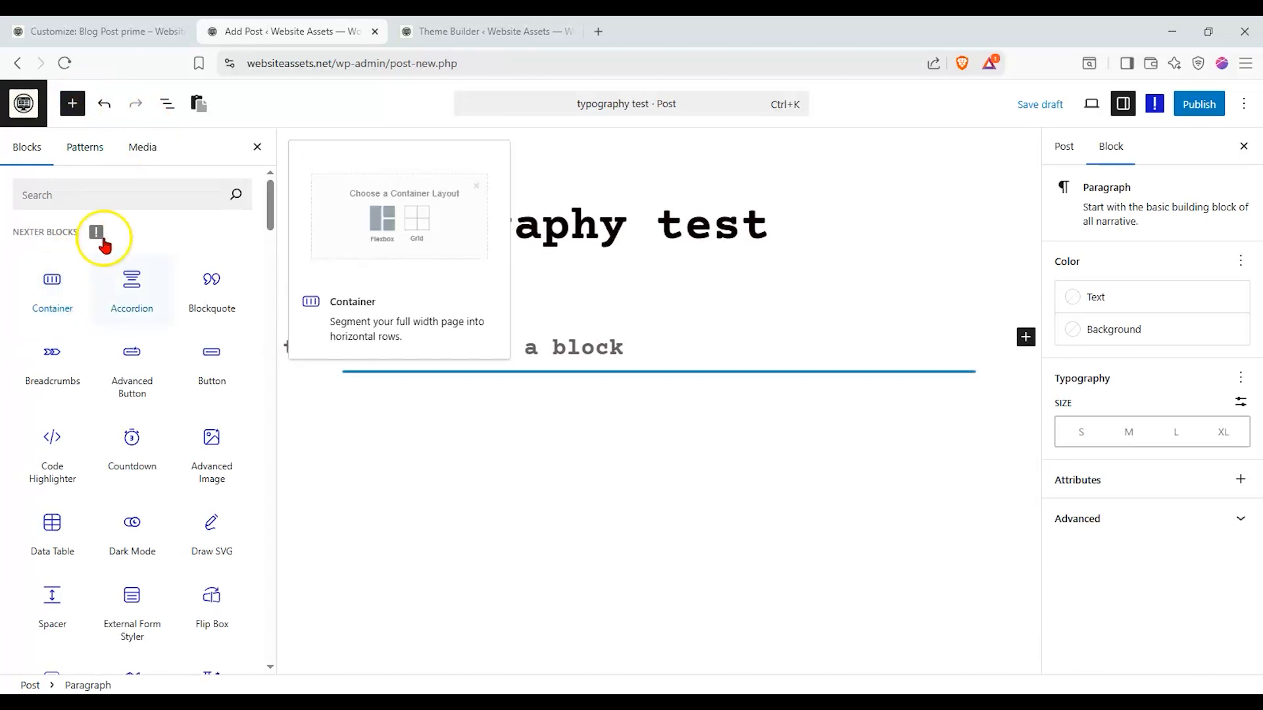
{"action": "left_click", "coordinate": [121, 188]}
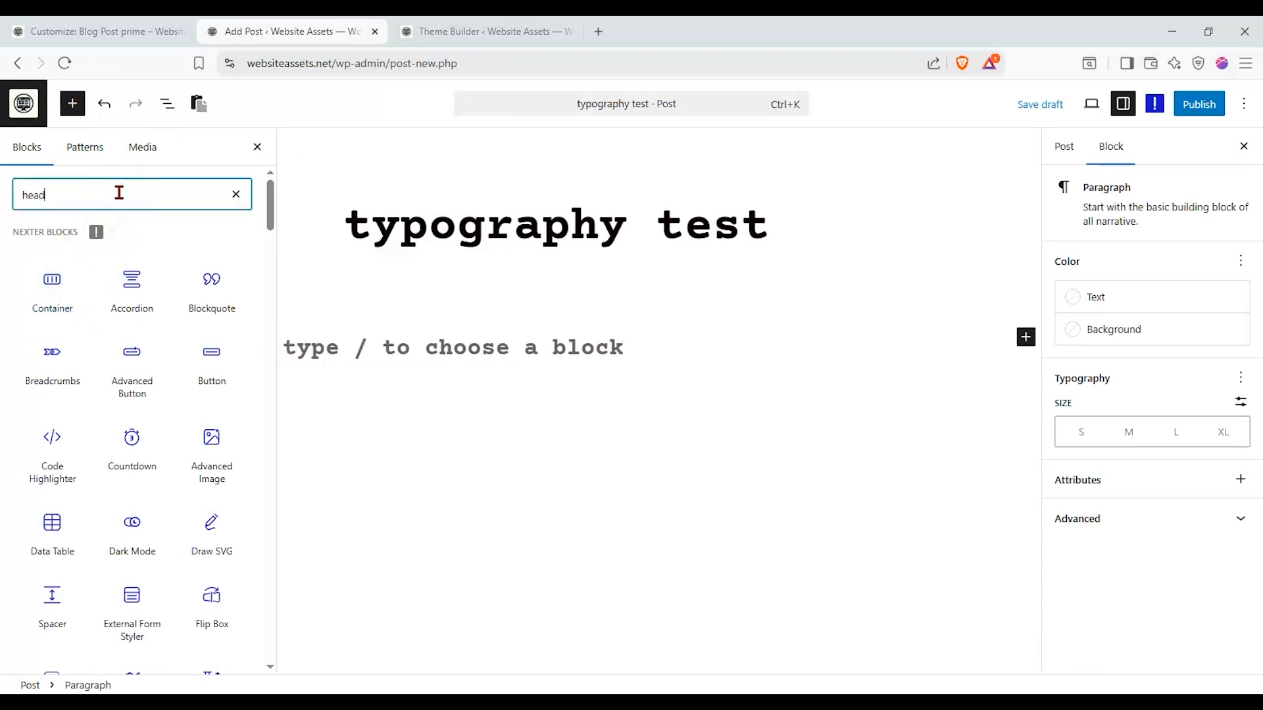
{"action": "type", "text": "head"}
{"action": "left_click_drag", "start_coordinate": [211, 262], "coordinate": [466, 376]}
{"action": "left_click", "coordinate": [451, 396]}
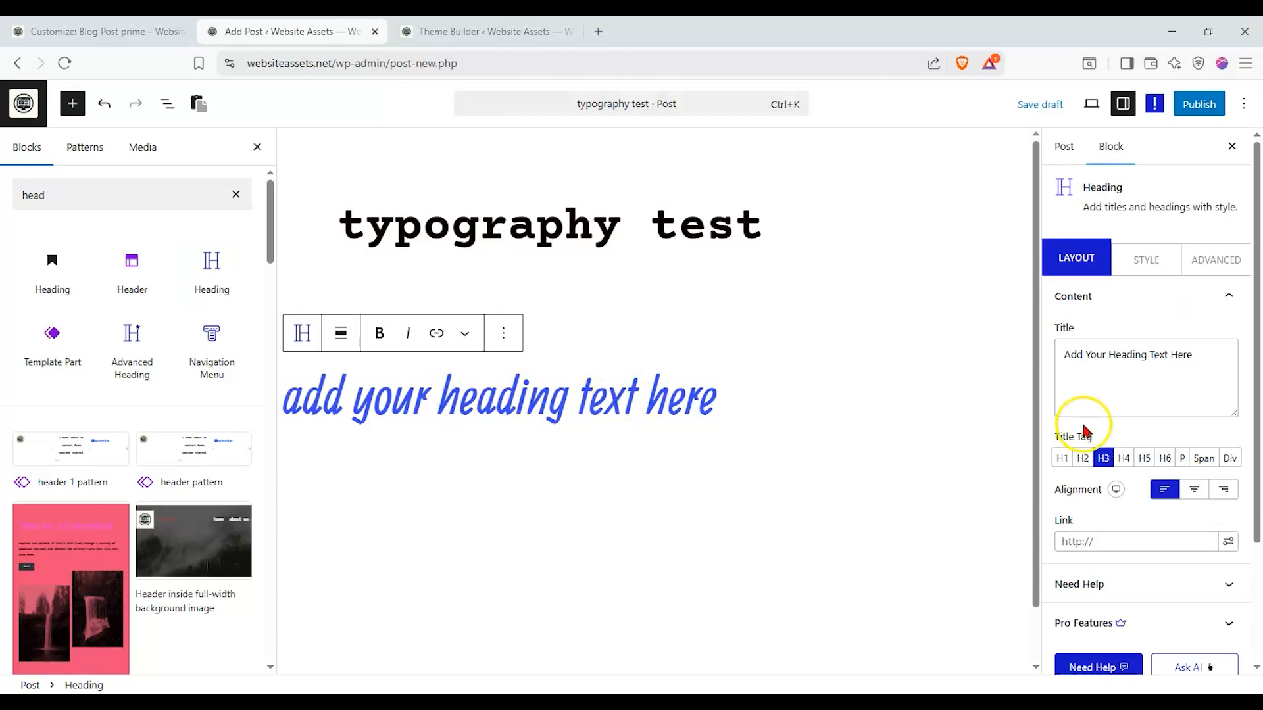
Step: Duplicate the heading block until the post has six headings, and check them in the block list
{"action": "left_click", "coordinate": [504, 333]}
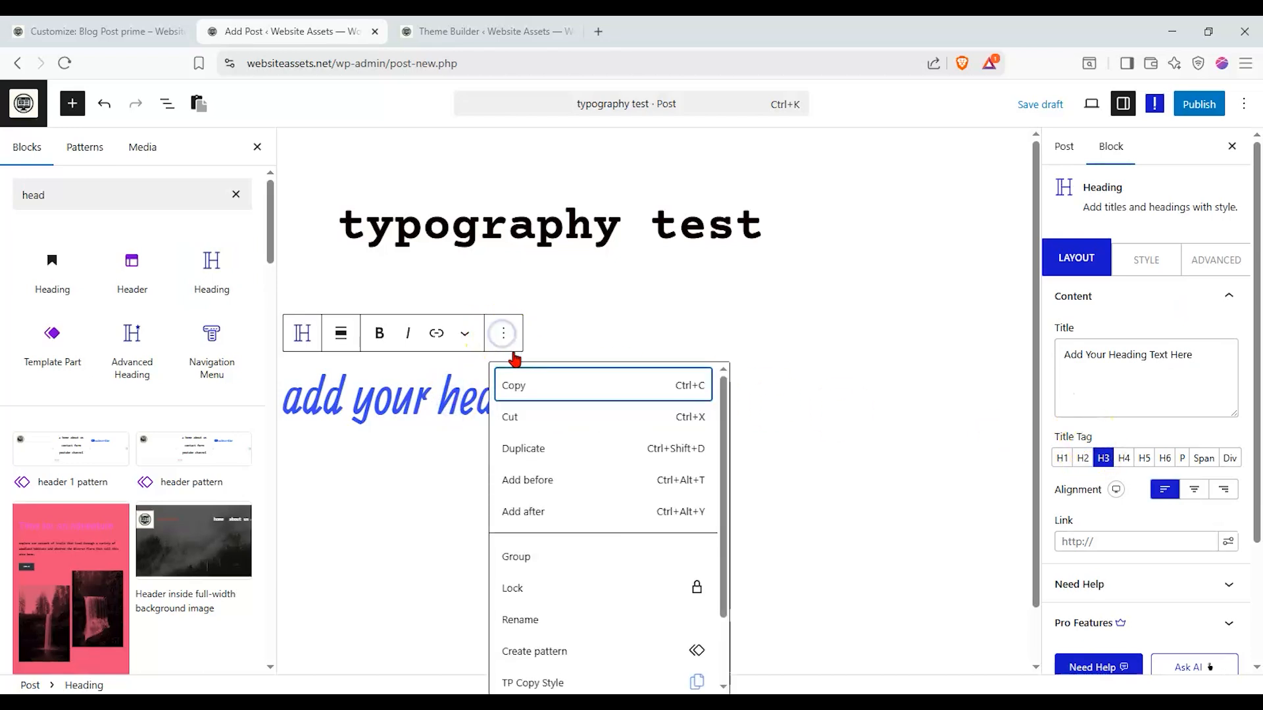
{"action": "left_click", "coordinate": [544, 454]}
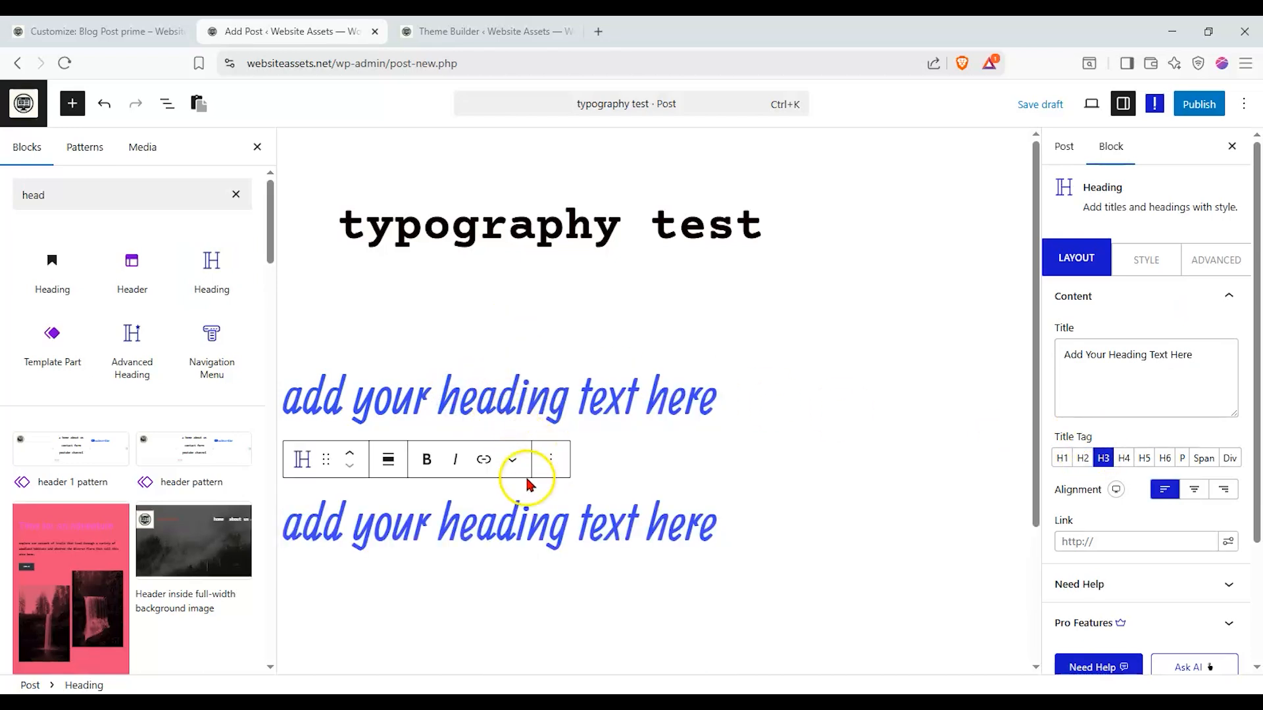
{"action": "key", "text": "ctrl+shift+d"}
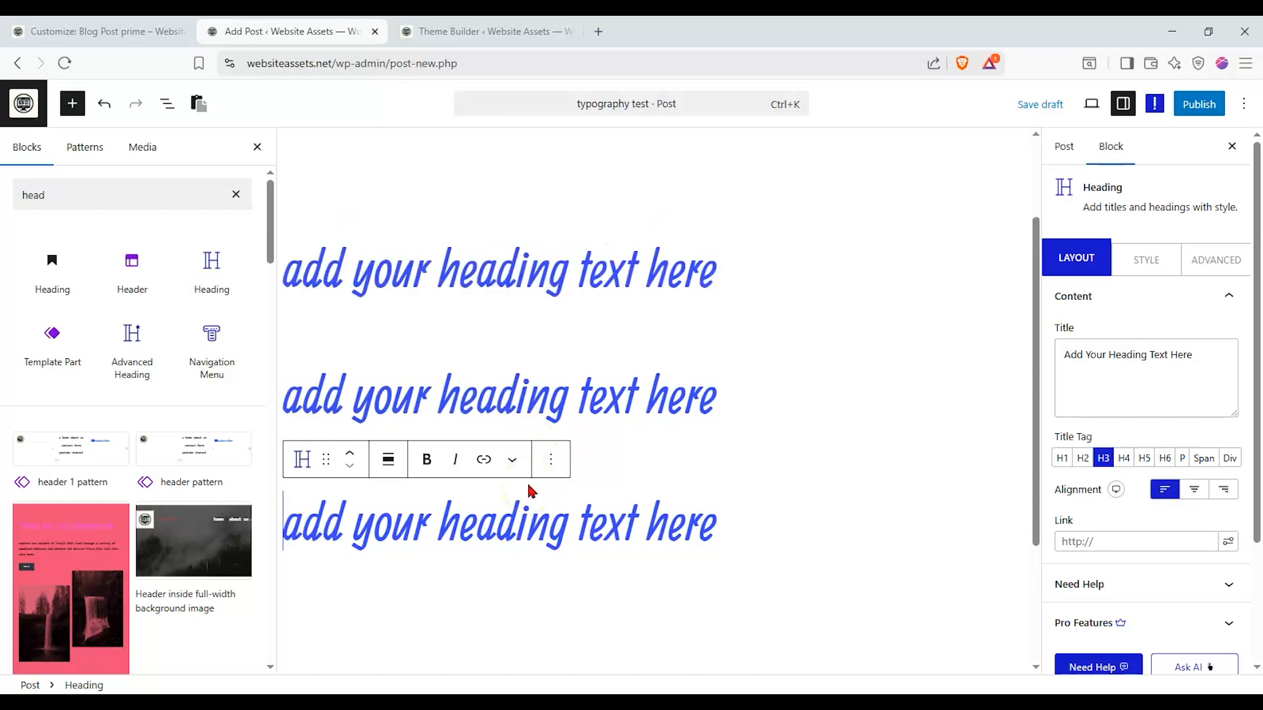
{"action": "key", "text": "ctrl+shift+d"}
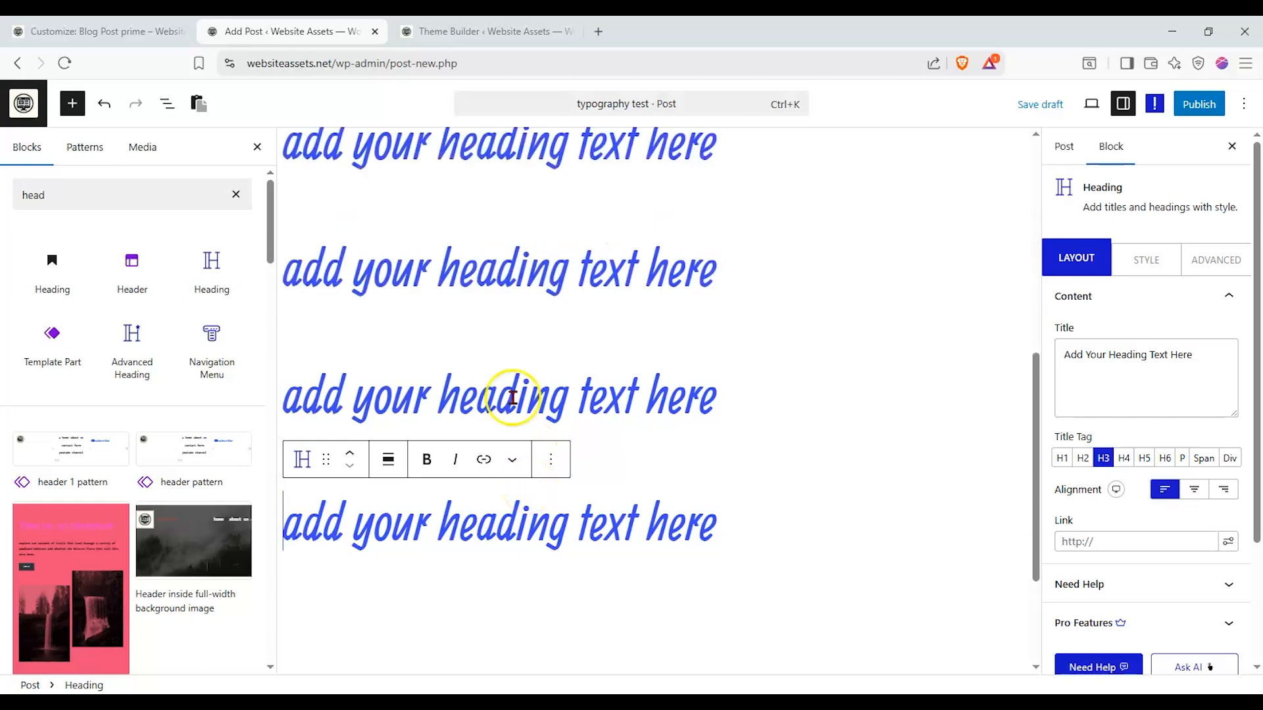
{"action": "scroll", "coordinate": [283, 167], "scroll_direction": "up", "scroll_amount": 1}
{"action": "left_click", "coordinate": [167, 103]}
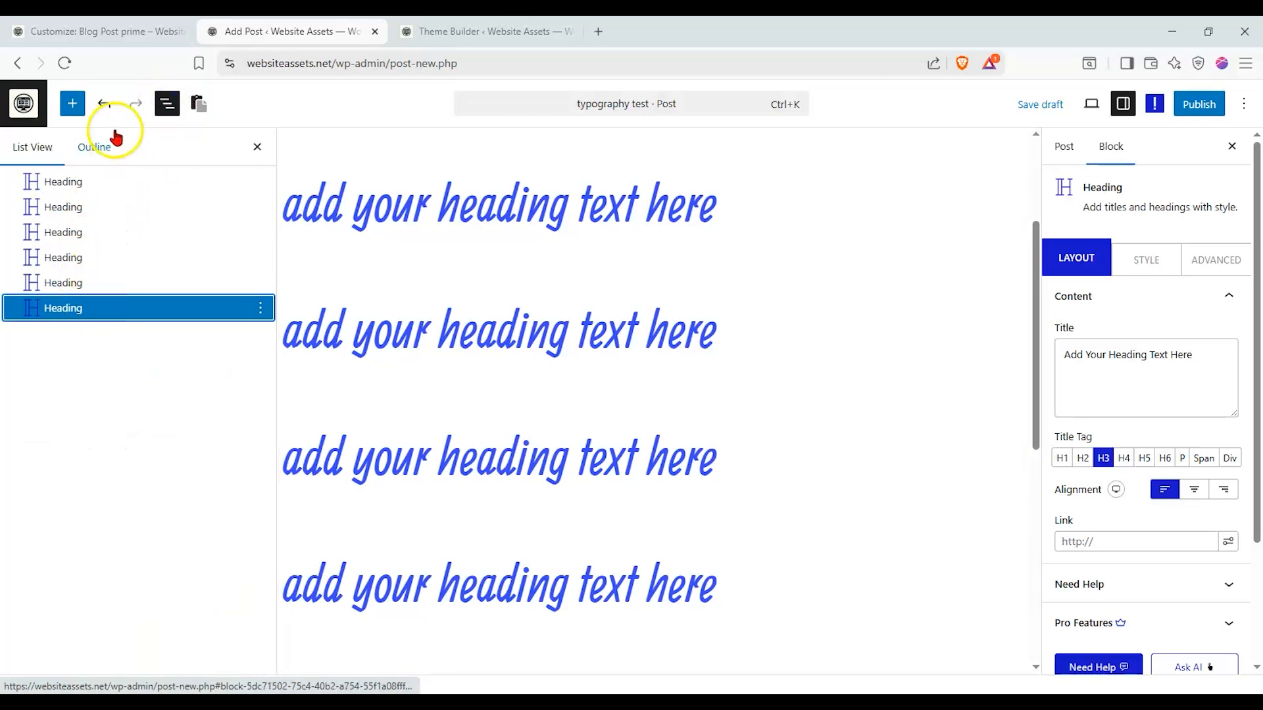
Step: Find the Nexter Paragraph block with the search "par" and insert it below the last heading
{"action": "left_click", "coordinate": [79, 106]}
{"action": "scroll", "coordinate": [667, 423], "scroll_direction": "down", "scroll_amount": 5}
{"action": "left_click", "coordinate": [534, 511]}
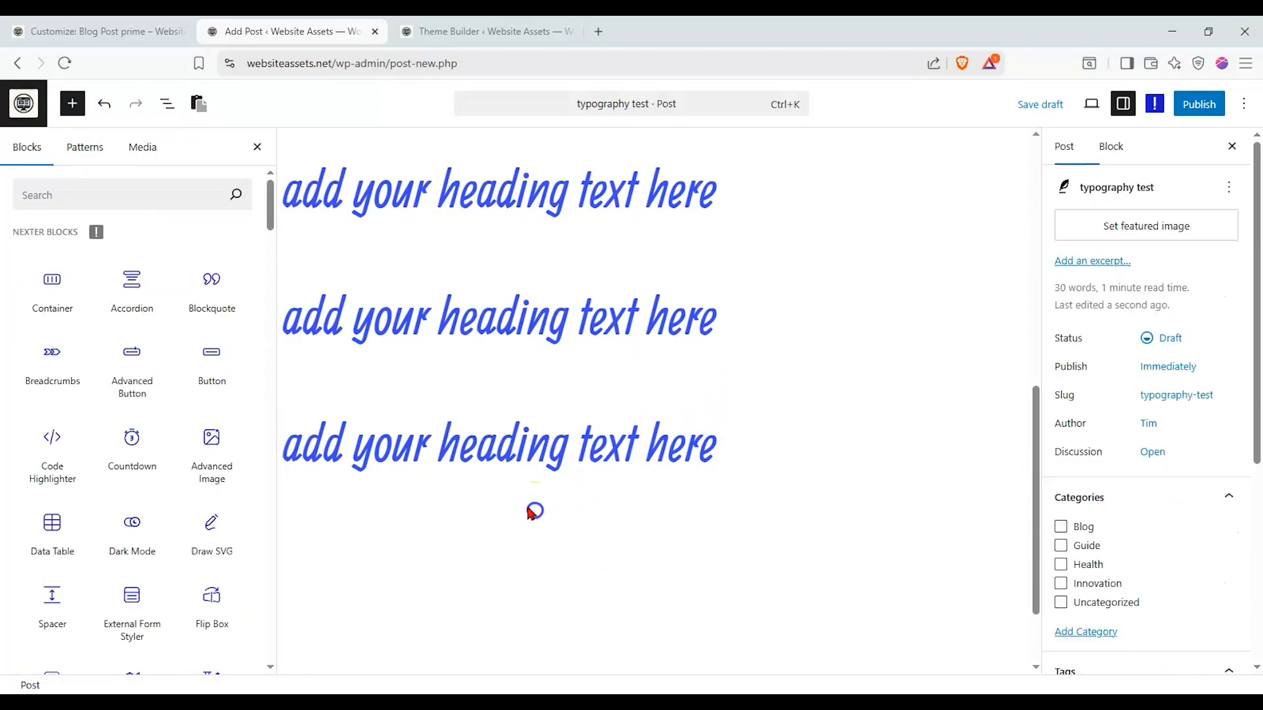
{"action": "left_click", "coordinate": [90, 189]}
{"action": "type", "text": "par"}
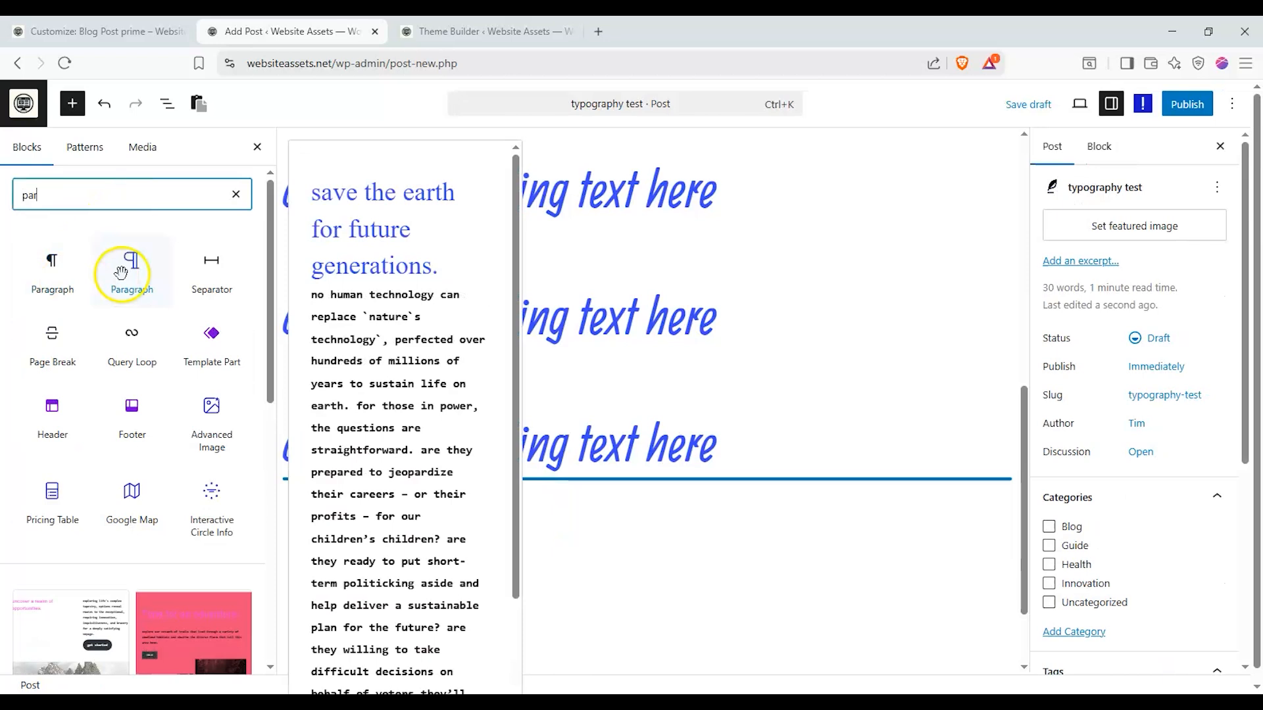
{"action": "left_click", "coordinate": [121, 272]}
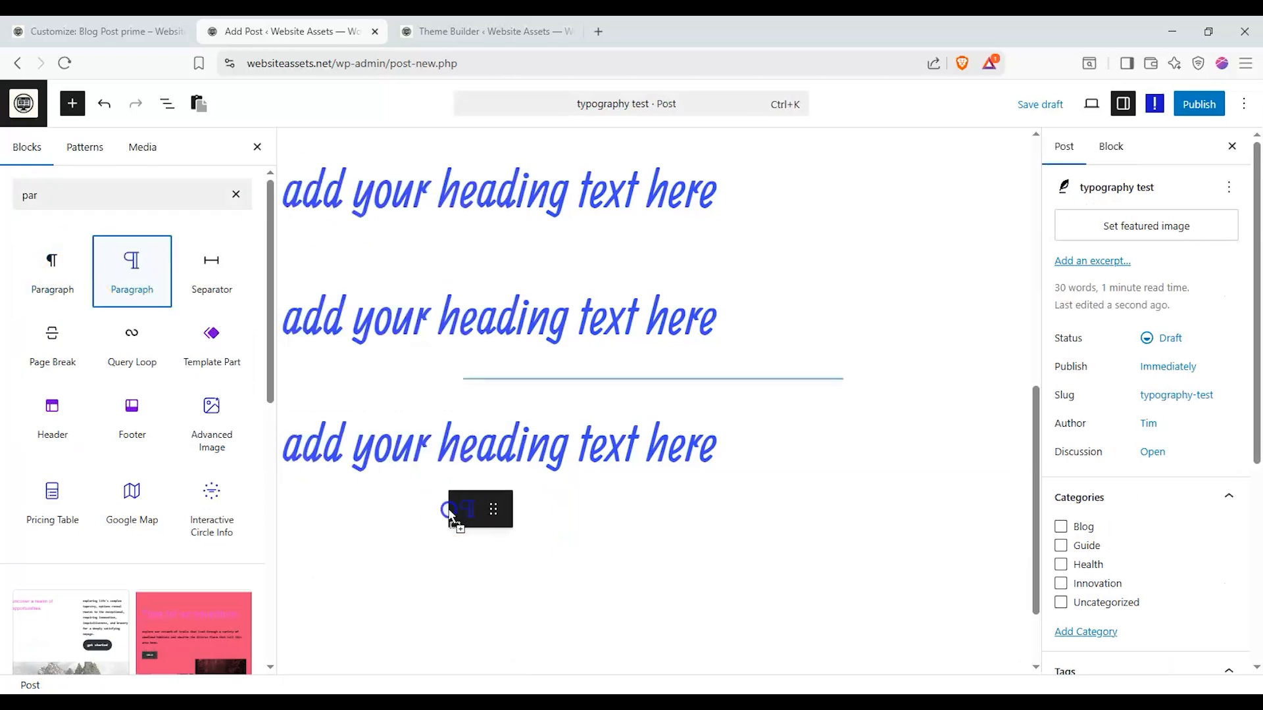
{"action": "left_click", "coordinate": [424, 607]}
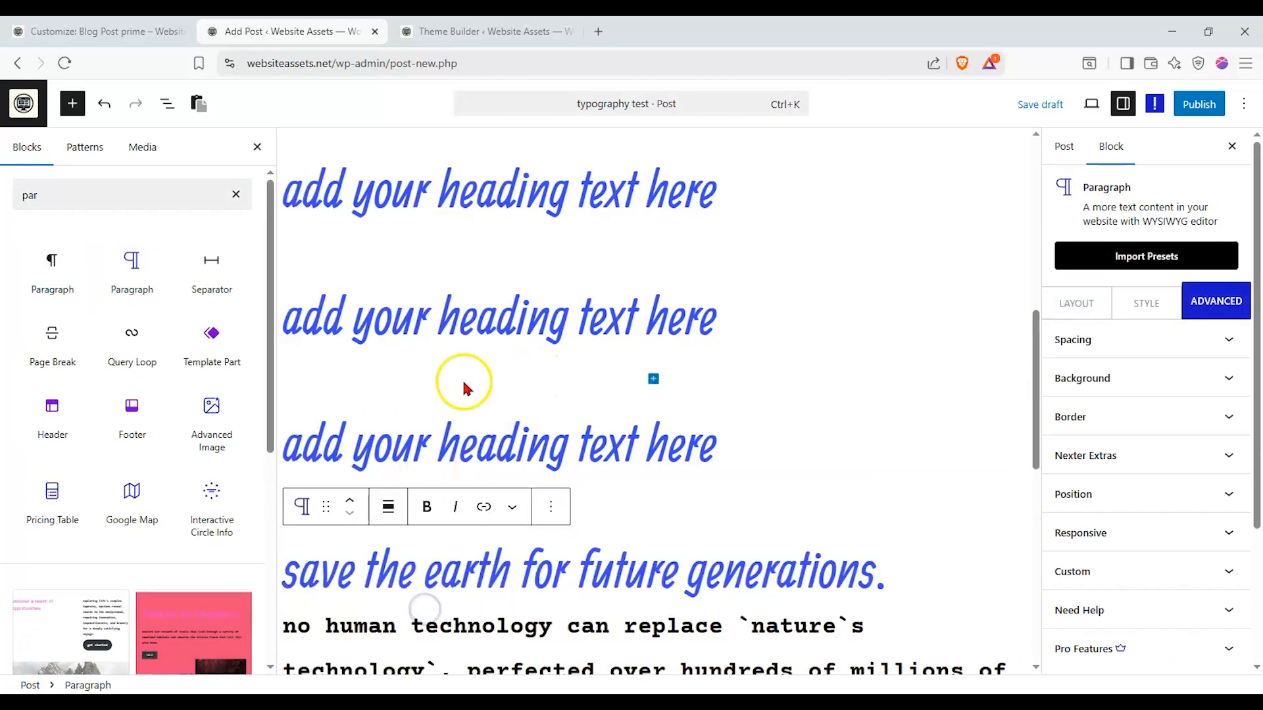
Step: Set the title tag of the first heading to H1 and of the second heading to H2
{"action": "scroll", "coordinate": [460, 381], "scroll_direction": "up", "scroll_amount": 3}
{"action": "left_click", "coordinate": [440, 380]}
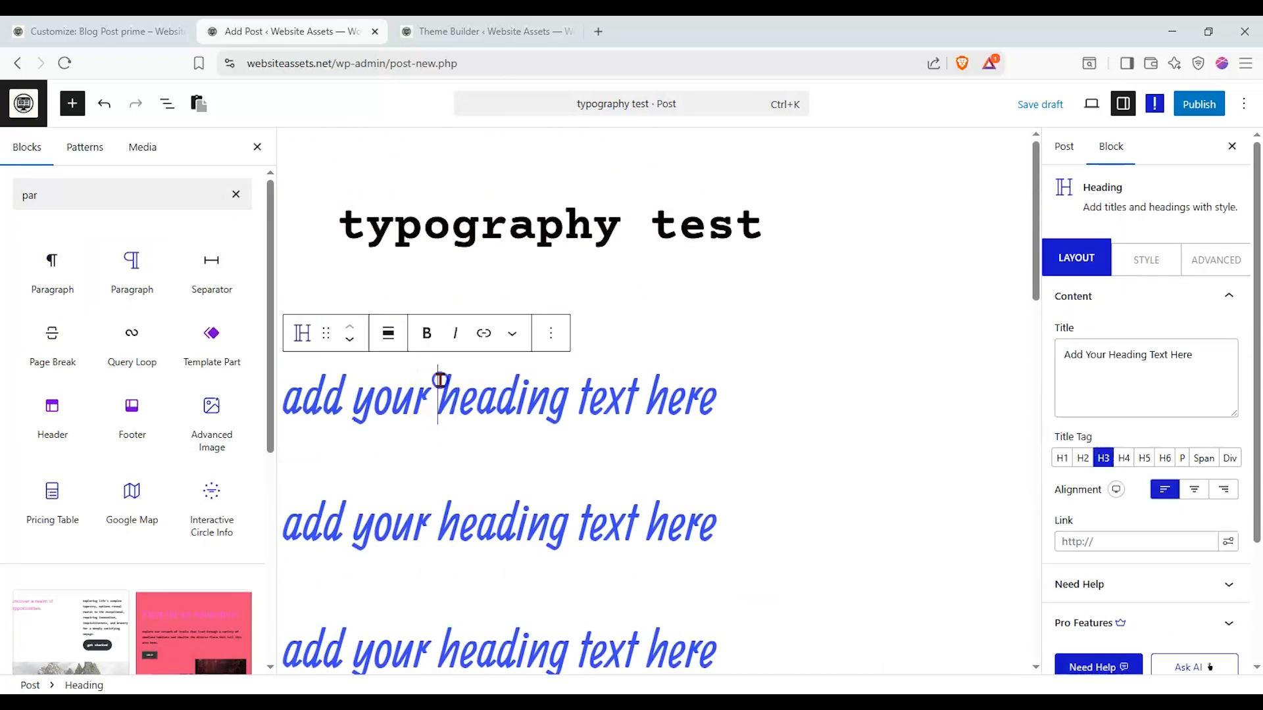
{"action": "left_click", "coordinate": [1061, 458]}
{"action": "left_click", "coordinate": [647, 487]}
{"action": "left_click", "coordinate": [1082, 458]}
{"action": "left_click", "coordinate": [648, 487]}
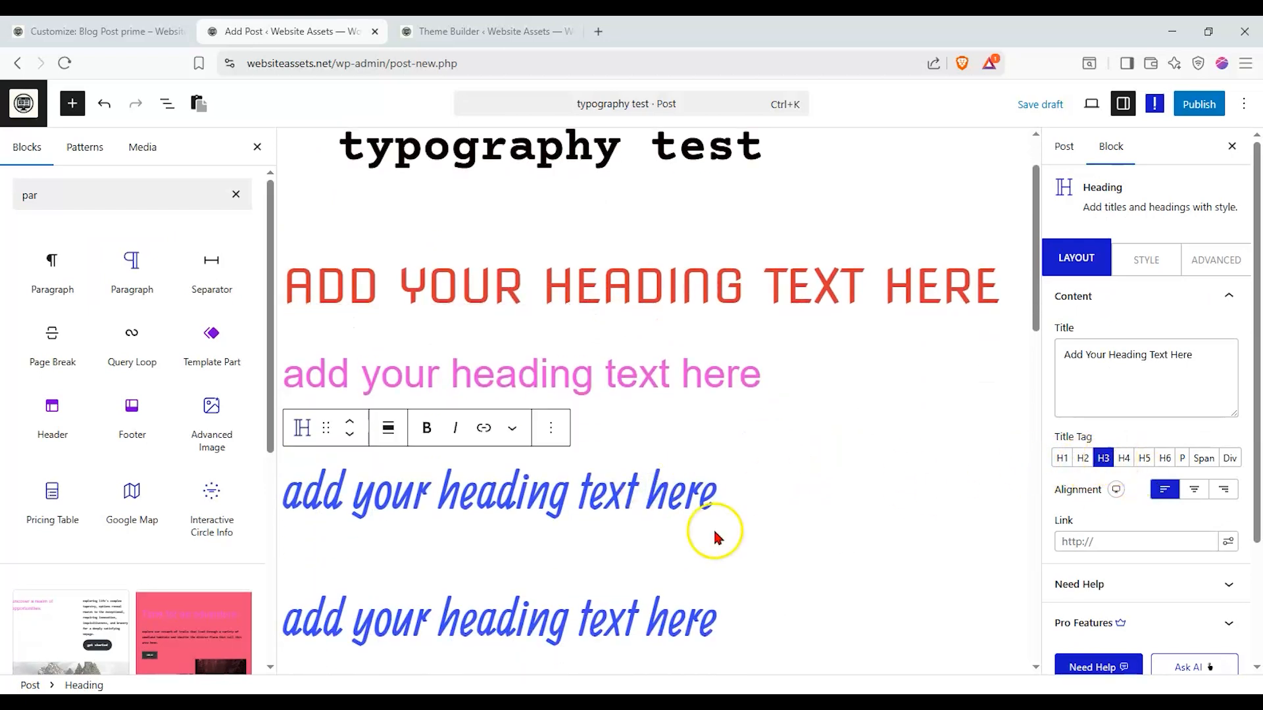
Step: Set the title tags of the fourth, fifth and sixth headings to H4, H5 and H6
{"action": "left_click", "coordinate": [652, 602]}
{"action": "left_click", "coordinate": [1136, 457]}
{"action": "scroll", "coordinate": [753, 403], "scroll_direction": "down", "scroll_amount": 5}
{"action": "left_click", "coordinate": [614, 423]}
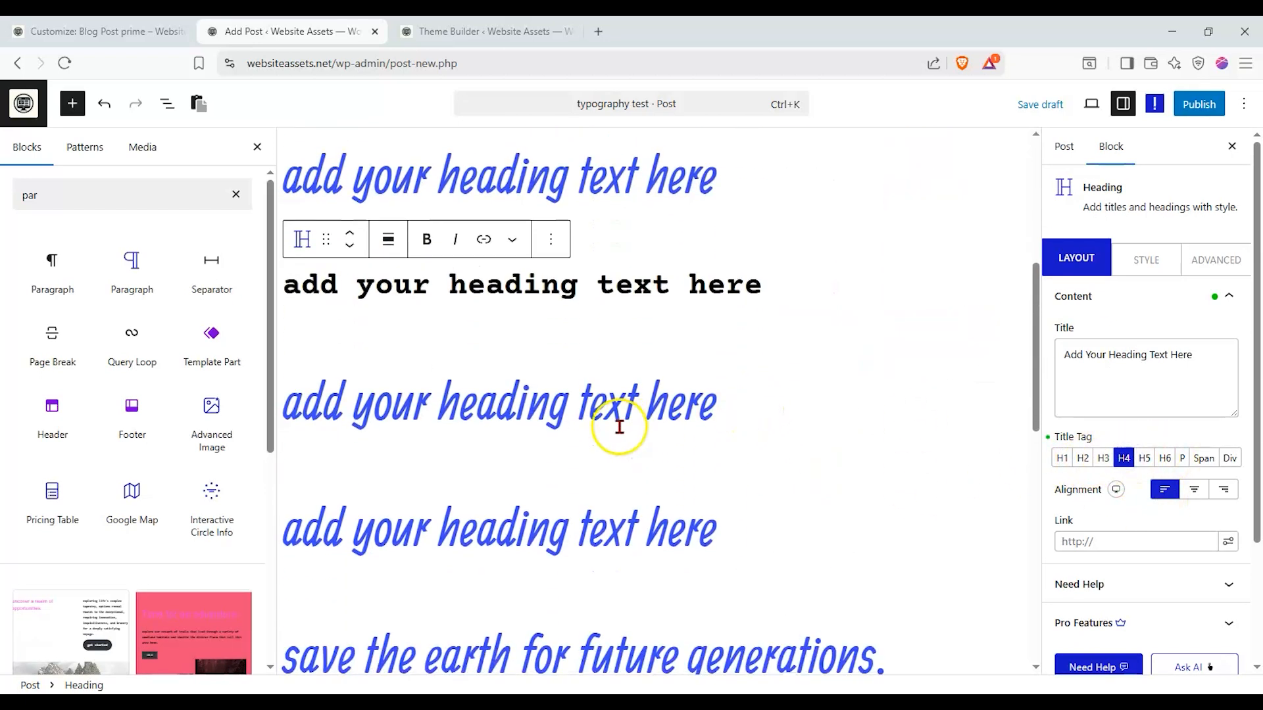
{"action": "left_click", "coordinate": [1144, 458]}
{"action": "left_click", "coordinate": [665, 513]}
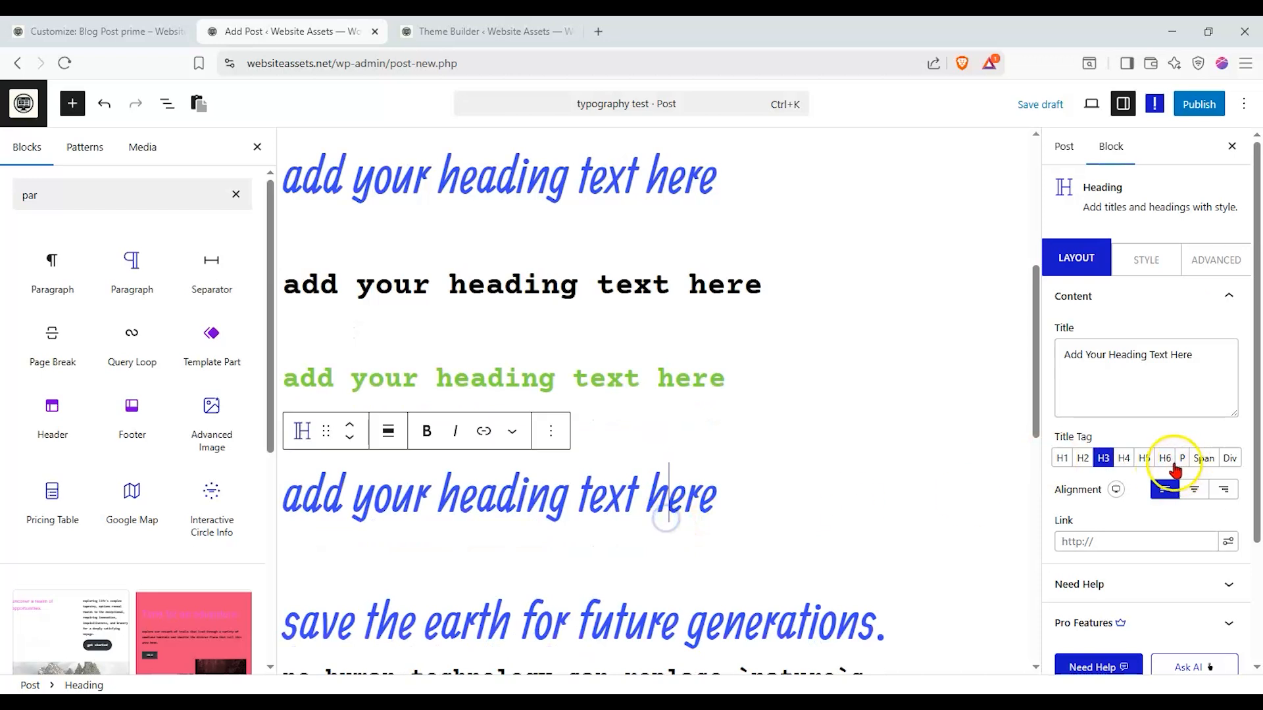
{"action": "left_click", "coordinate": [1165, 458]}
Step: Turn off Show Title for the paragraph block below the headings
{"action": "scroll", "coordinate": [644, 448], "scroll_direction": "down", "scroll_amount": 2}
{"action": "scroll", "coordinate": [635, 482], "scroll_direction": "down", "scroll_amount": 3}
{"action": "left_click", "coordinate": [650, 490]}
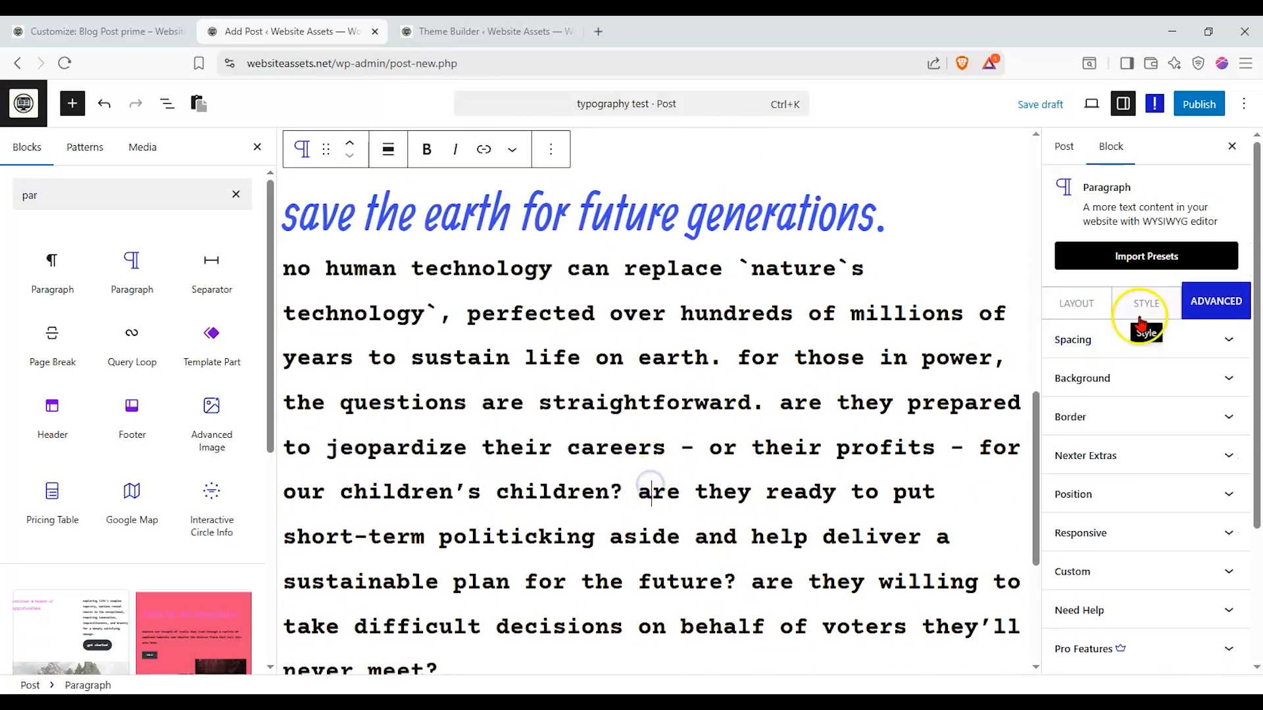
{"action": "left_click", "coordinate": [1088, 314]}
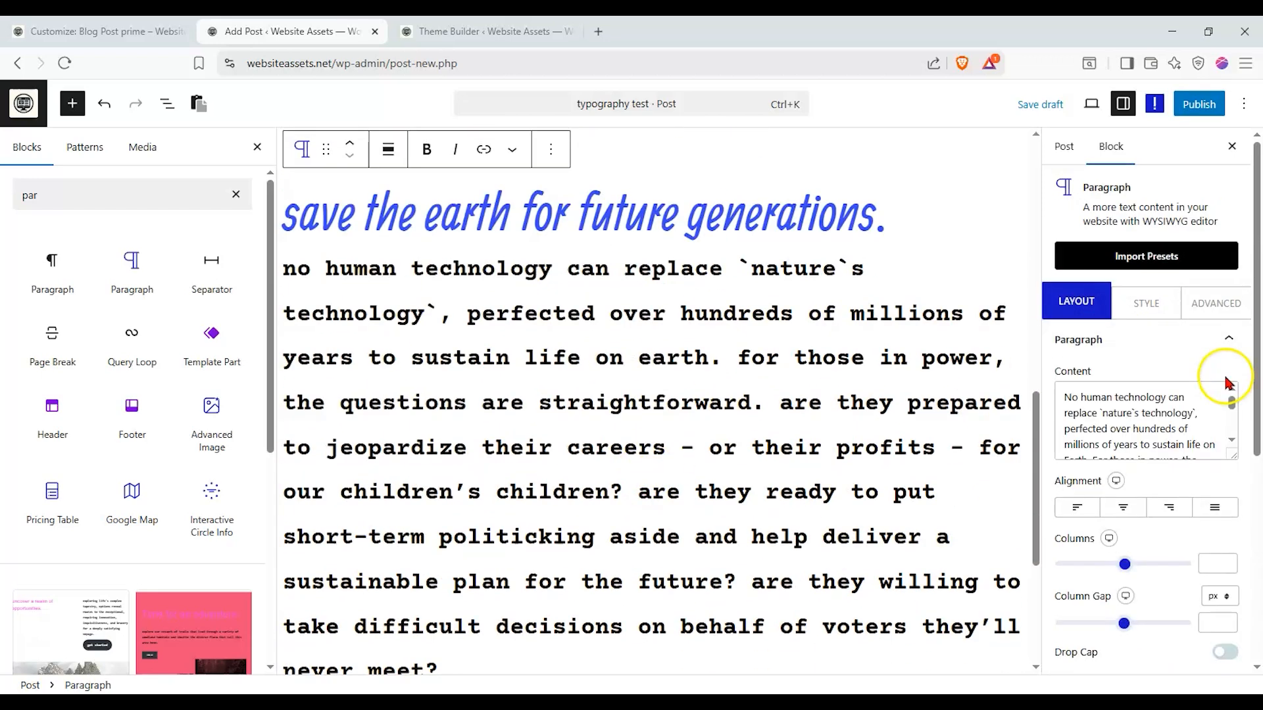
{"action": "scroll", "coordinate": [1171, 555], "scroll_direction": "down", "scroll_amount": 3}
{"action": "left_click", "coordinate": [1173, 577]}
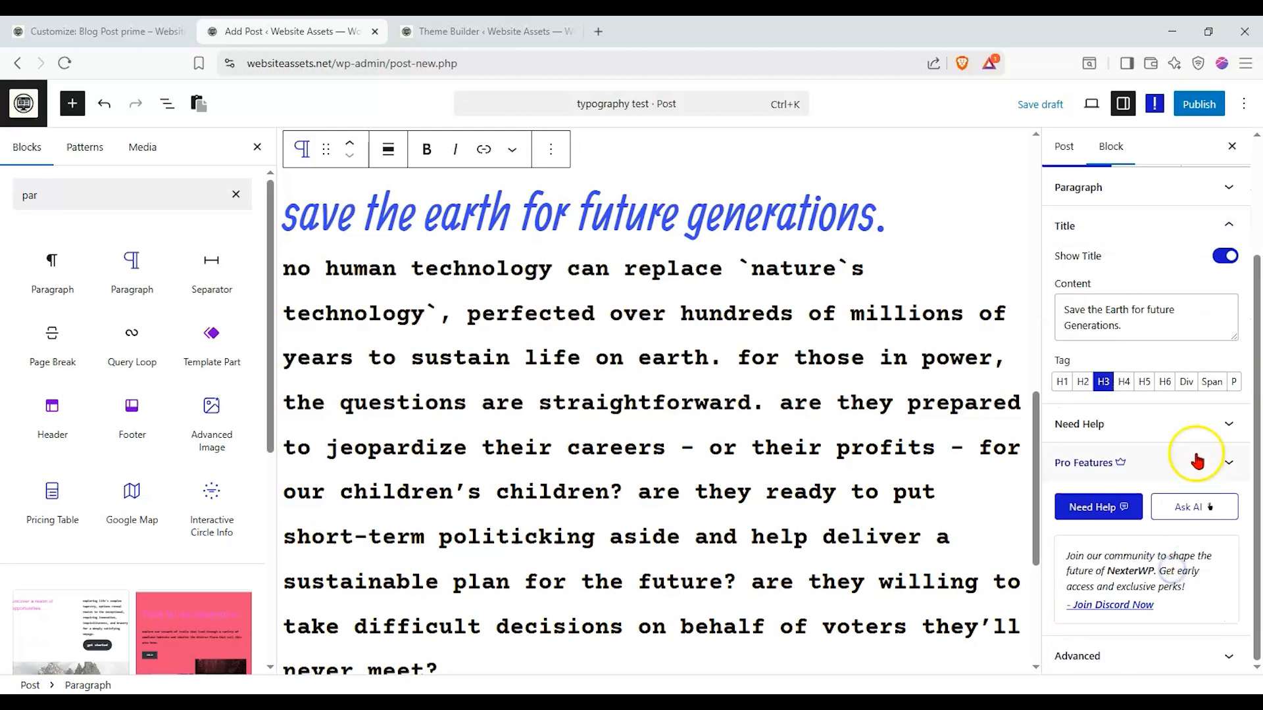
{"action": "scroll", "coordinate": [1207, 421], "scroll_direction": "up", "scroll_amount": 3}
{"action": "left_click", "coordinate": [1224, 402]}
Step: Centre-align the text of the paragraph block
{"action": "left_click", "coordinate": [1187, 344]}
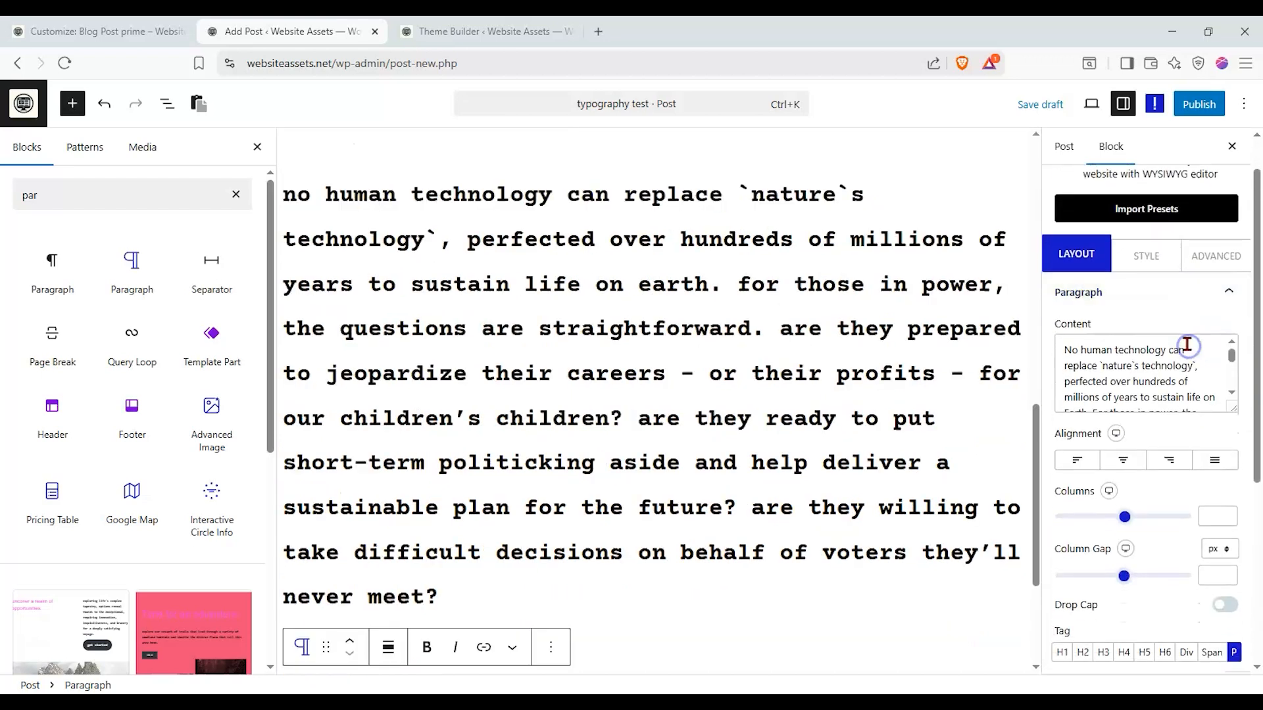
{"action": "left_click", "coordinate": [1124, 459]}
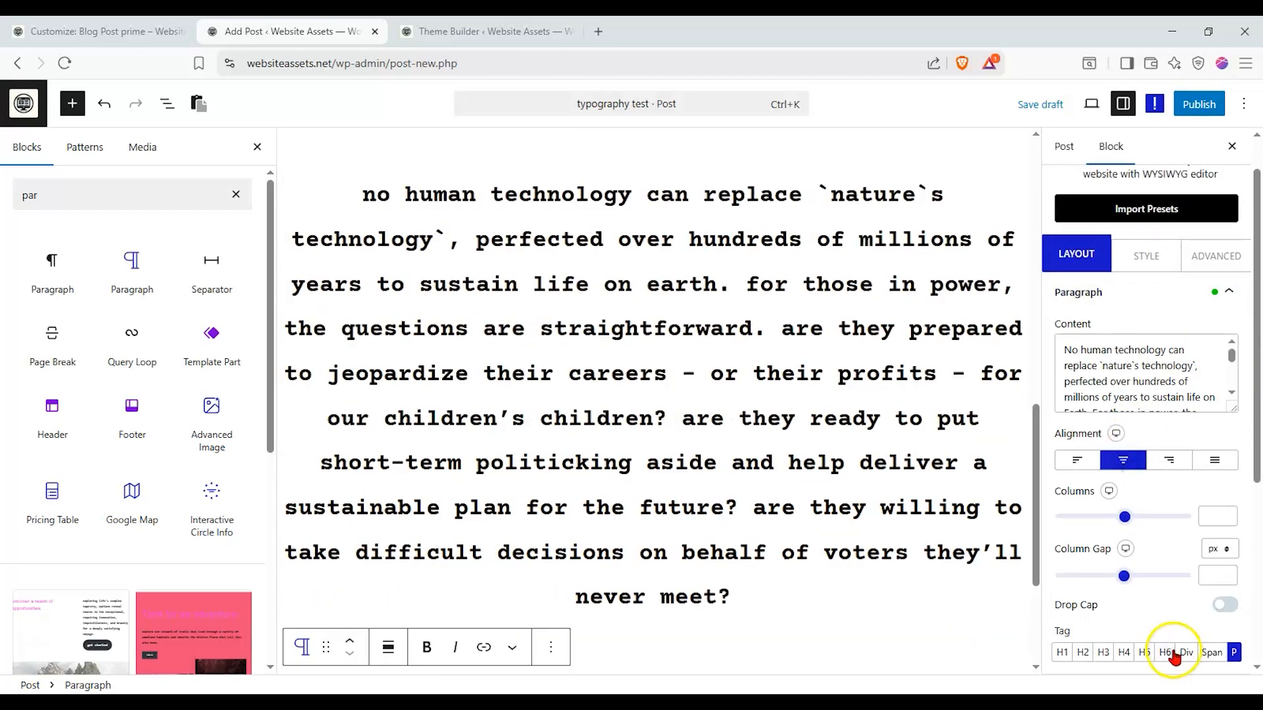
{"action": "scroll", "coordinate": [1118, 520], "scroll_direction": "up", "scroll_amount": 1}
{"action": "scroll", "coordinate": [890, 418], "scroll_direction": "up", "scroll_amount": 2}
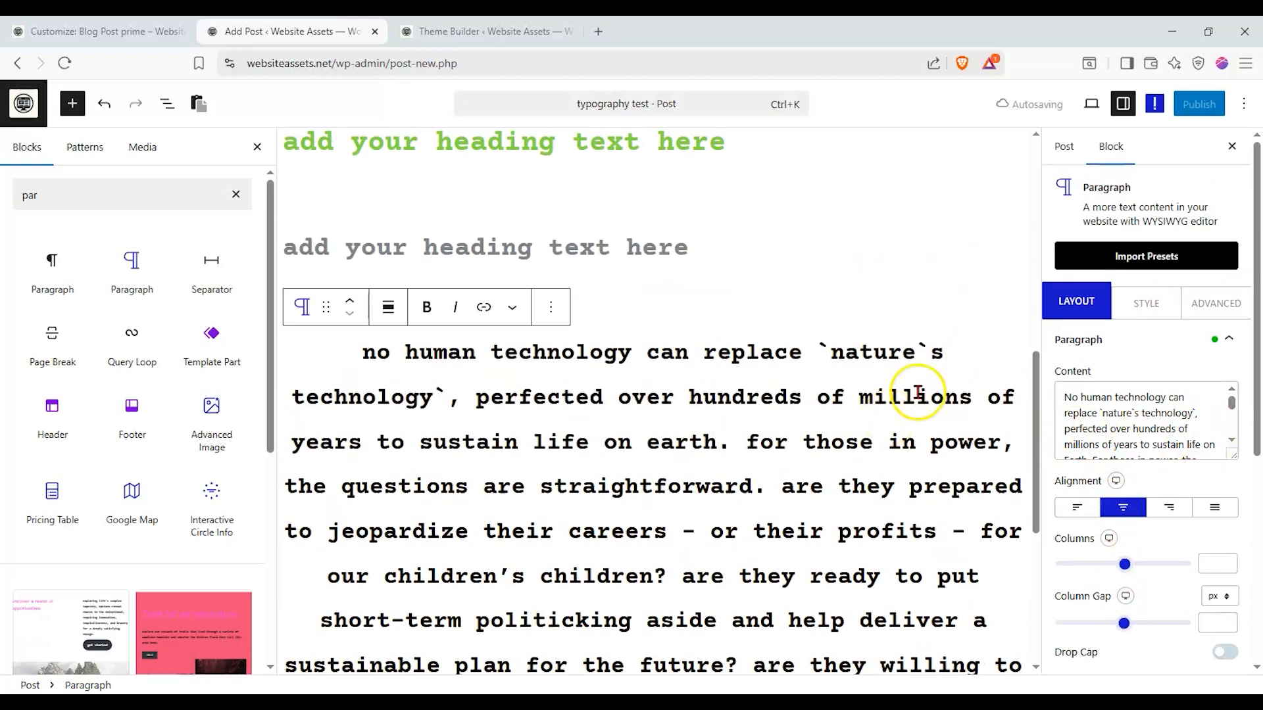
Step: Try the H1 tag and Drop Cap on the paragraph block, and revert to the P tag without Drop Cap
{"action": "scroll", "coordinate": [1224, 428], "scroll_direction": "down", "scroll_amount": 5}
{"action": "left_click", "coordinate": [1062, 384]}
{"action": "left_click", "coordinate": [1227, 338]}
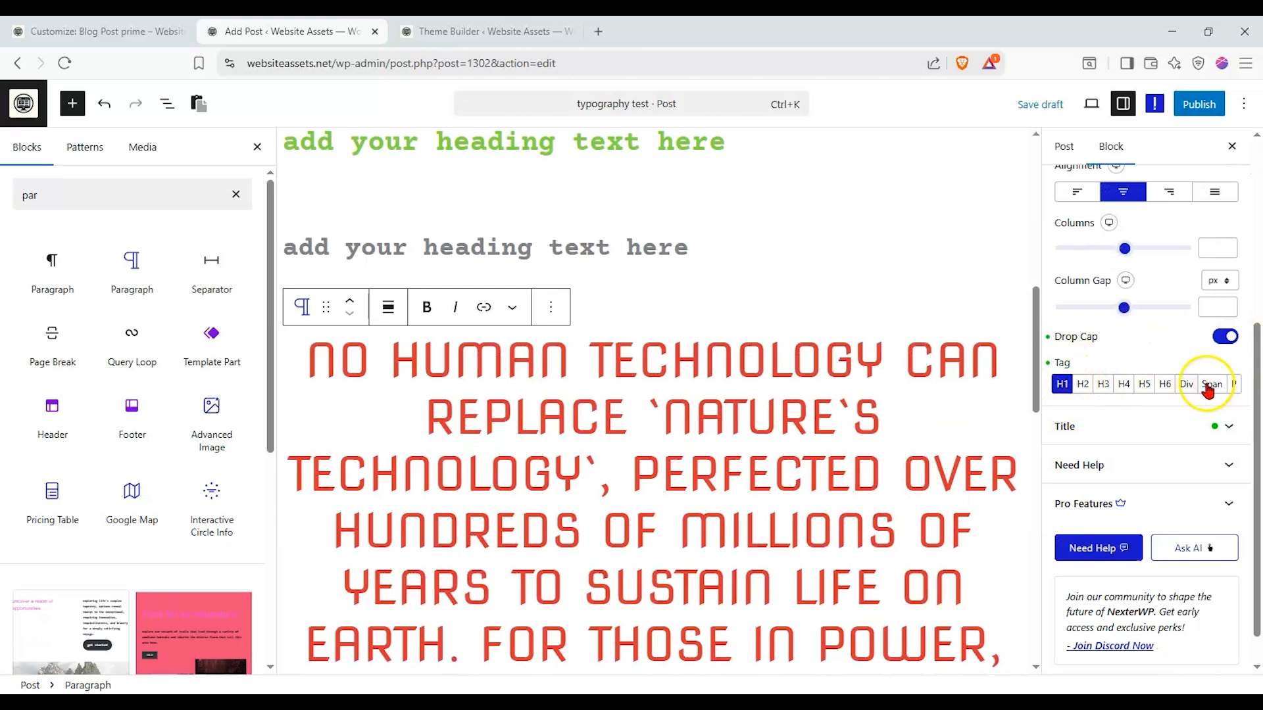
{"action": "left_click", "coordinate": [1234, 385]}
{"action": "left_click", "coordinate": [1226, 337]}
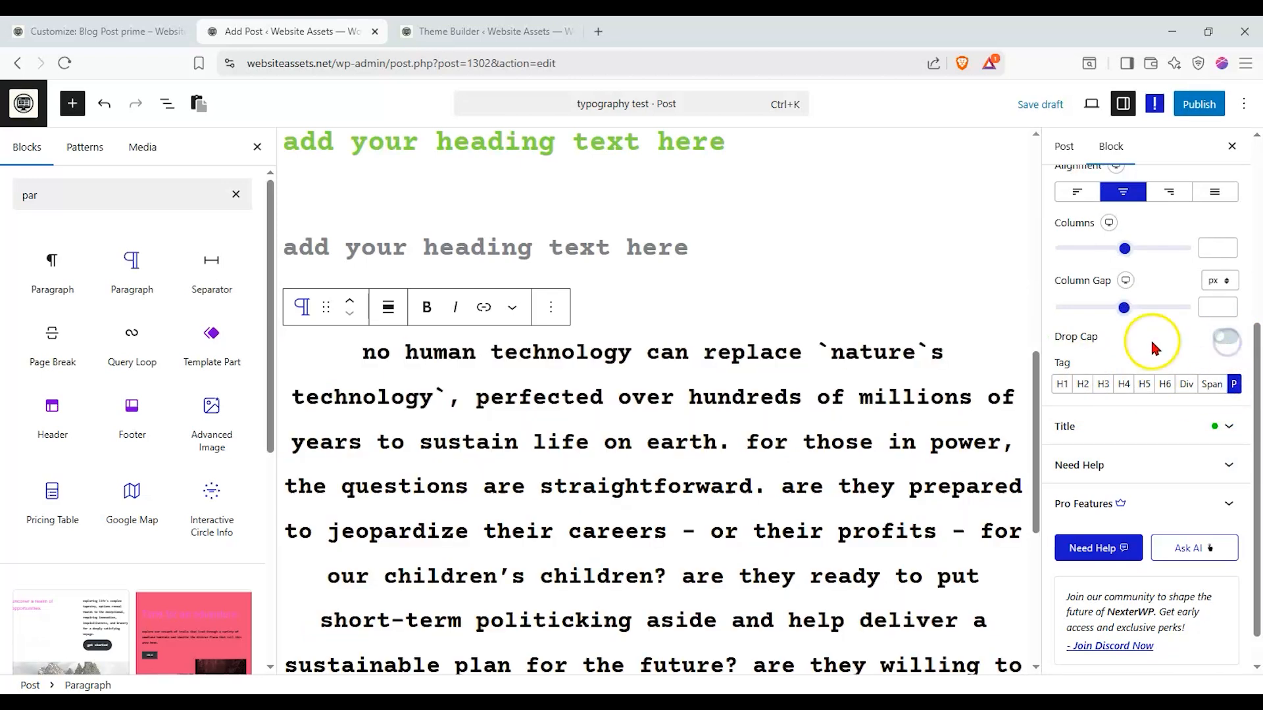
Step: Close the block inserter and publish the typography test post
{"action": "scroll", "coordinate": [801, 417], "scroll_direction": "up", "scroll_amount": 8}
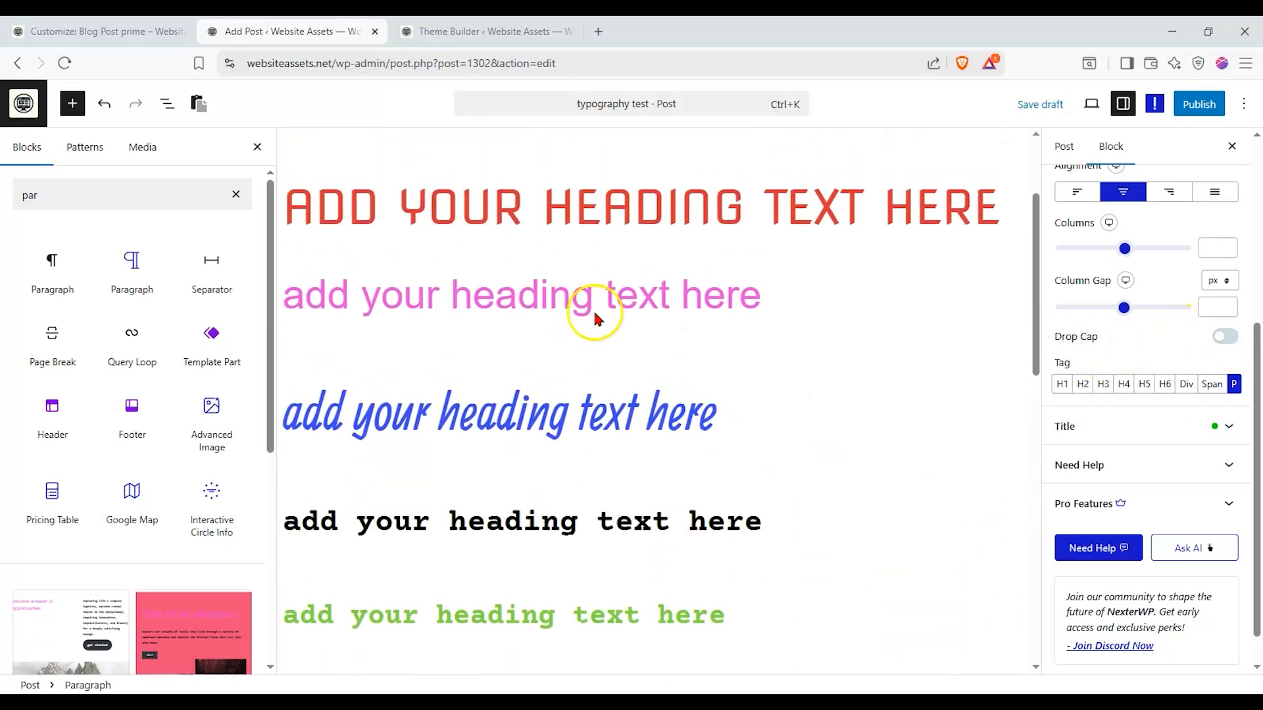
{"action": "left_click", "coordinate": [257, 147]}
{"action": "scroll", "coordinate": [408, 169], "scroll_direction": "up", "scroll_amount": 3}
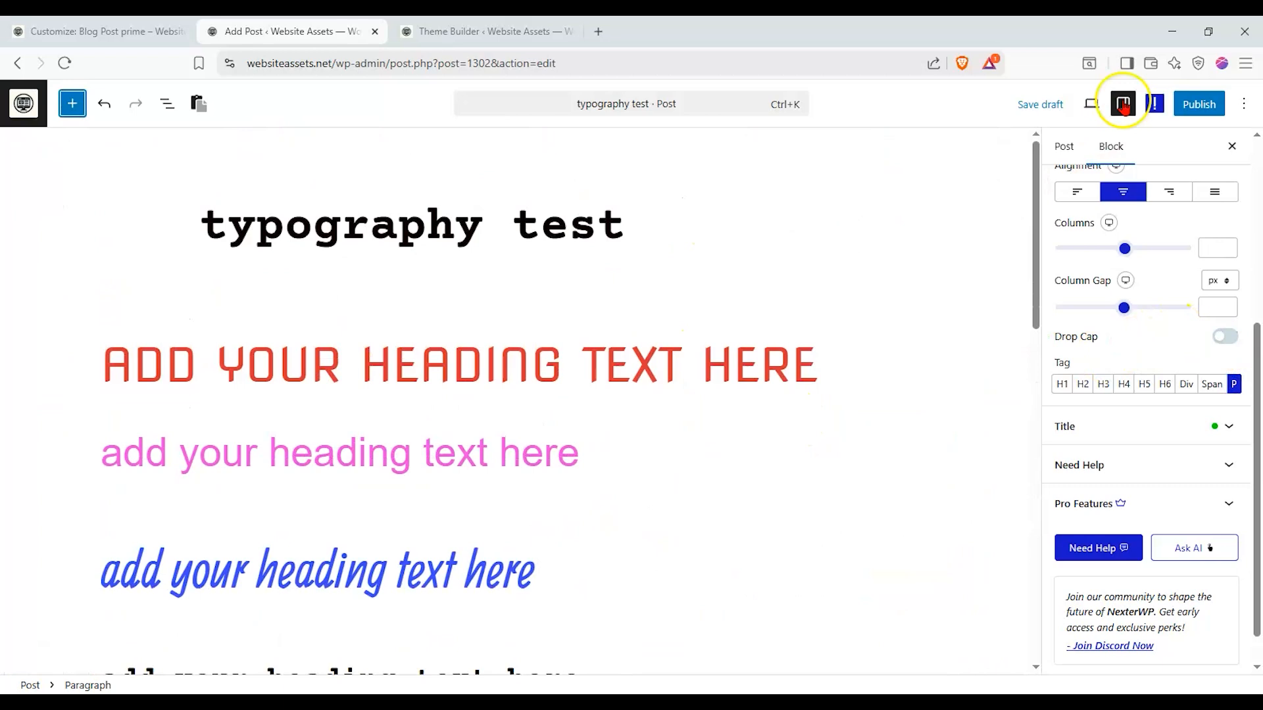
{"action": "left_click", "coordinate": [1189, 109]}
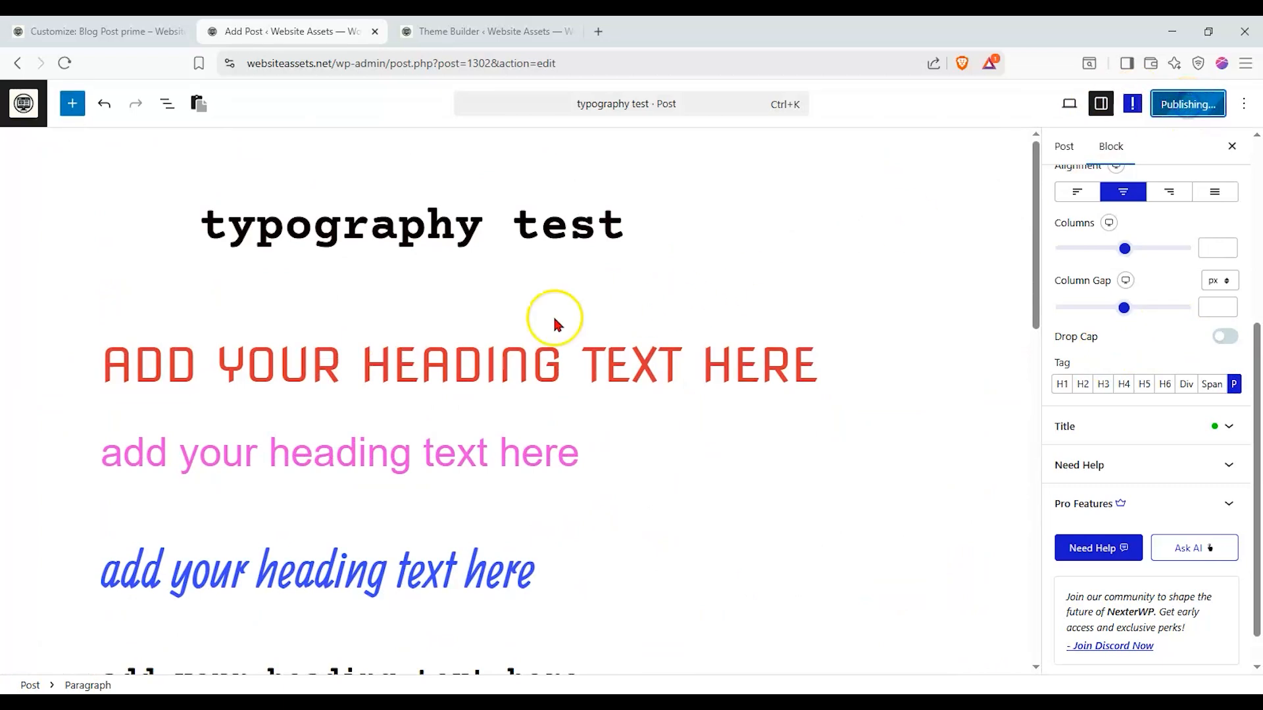
Step: Look over the post's headings and paragraph in the editor, and check its block list and outline
{"action": "scroll", "coordinate": [218, 233], "scroll_direction": "down", "scroll_amount": 3}
{"action": "scroll", "coordinate": [214, 243], "scroll_direction": "up", "scroll_amount": 2}
{"action": "scroll", "coordinate": [208, 250], "scroll_direction": "down", "scroll_amount": 2}
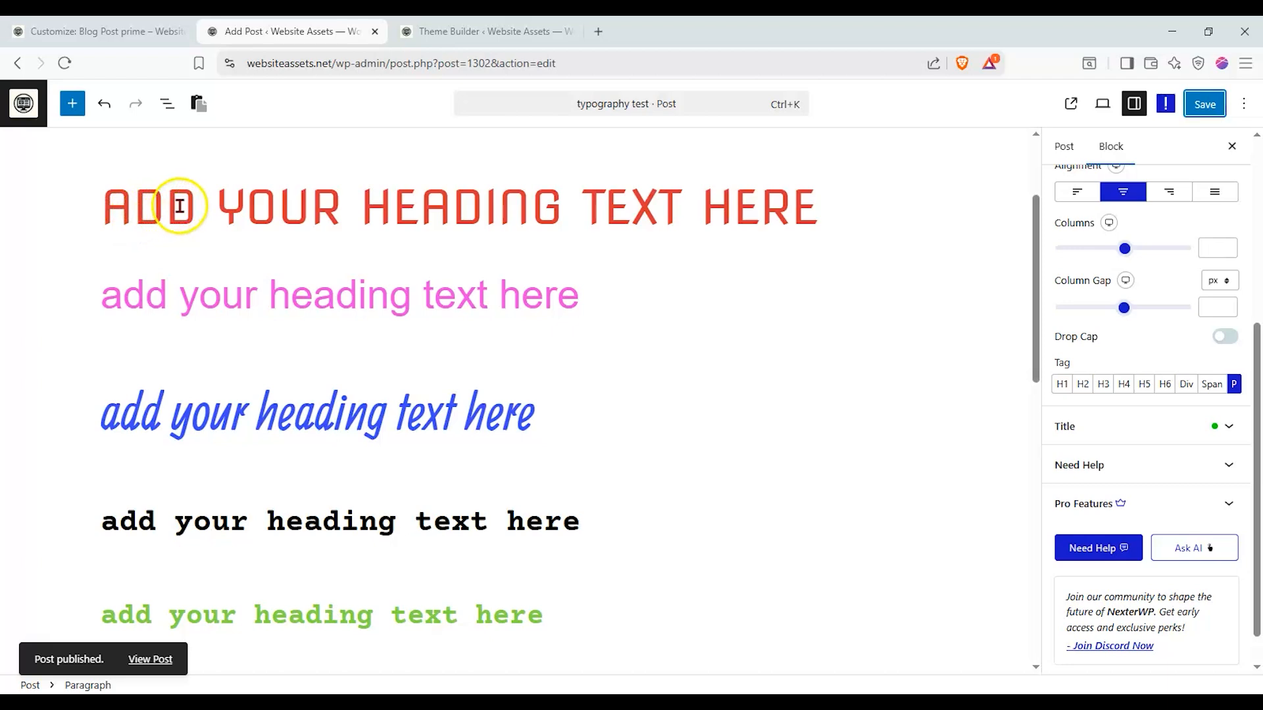
{"action": "scroll", "coordinate": [224, 218], "scroll_direction": "down", "scroll_amount": 5}
{"action": "scroll", "coordinate": [221, 217], "scroll_direction": "up", "scroll_amount": 4}
{"action": "scroll", "coordinate": [212, 231], "scroll_direction": "up", "scroll_amount": 1}
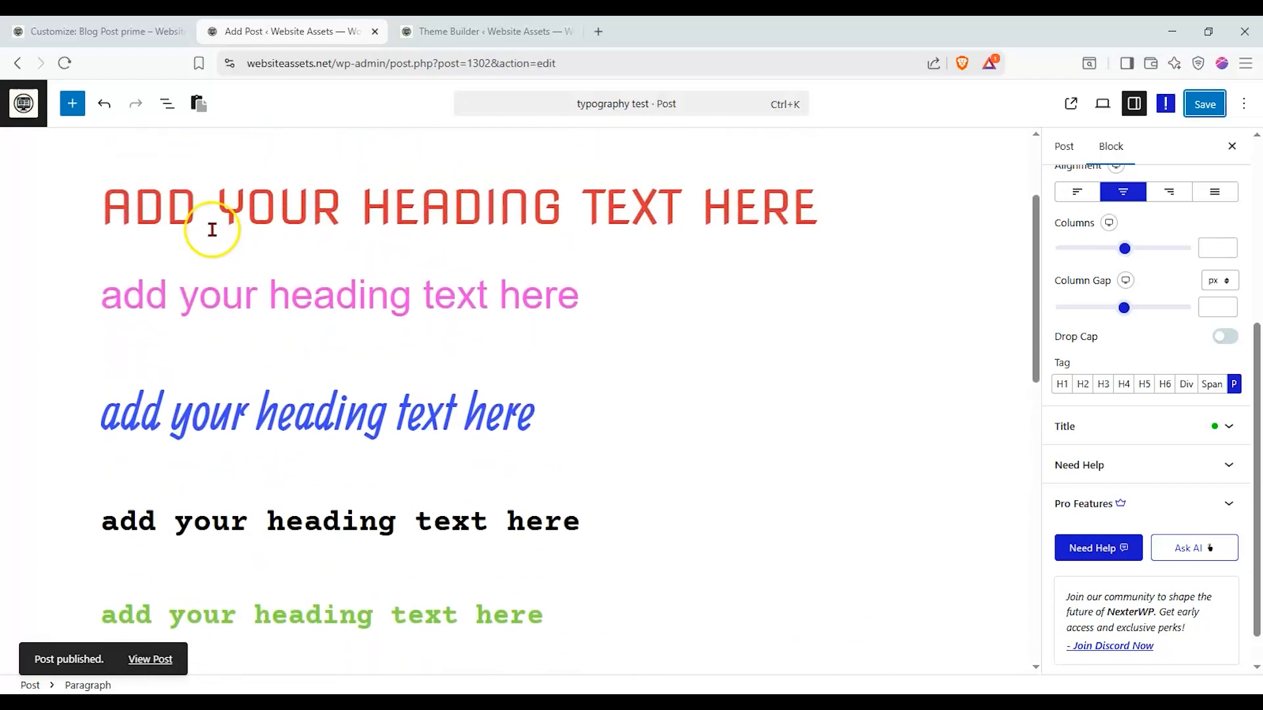
{"action": "scroll", "coordinate": [212, 231], "scroll_direction": "down", "scroll_amount": 11}
{"action": "scroll", "coordinate": [207, 238], "scroll_direction": "up", "scroll_amount": 2}
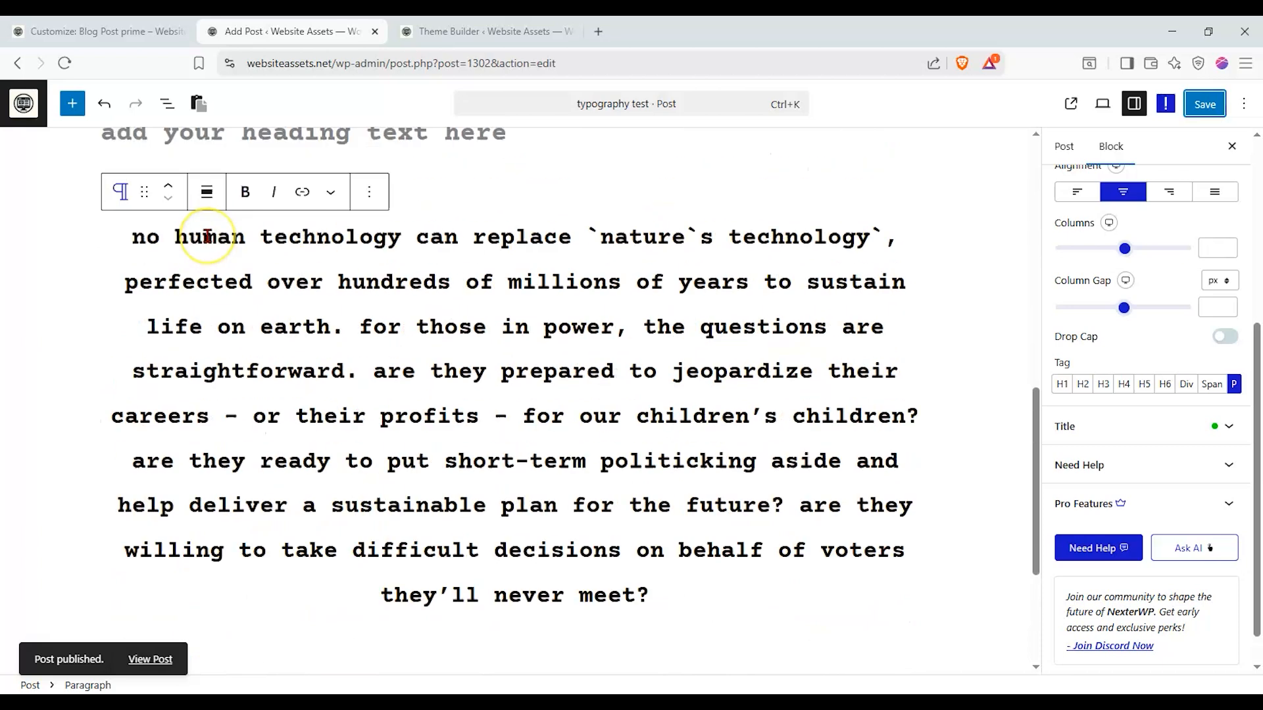
{"action": "scroll", "coordinate": [207, 235], "scroll_direction": "up", "scroll_amount": 10}
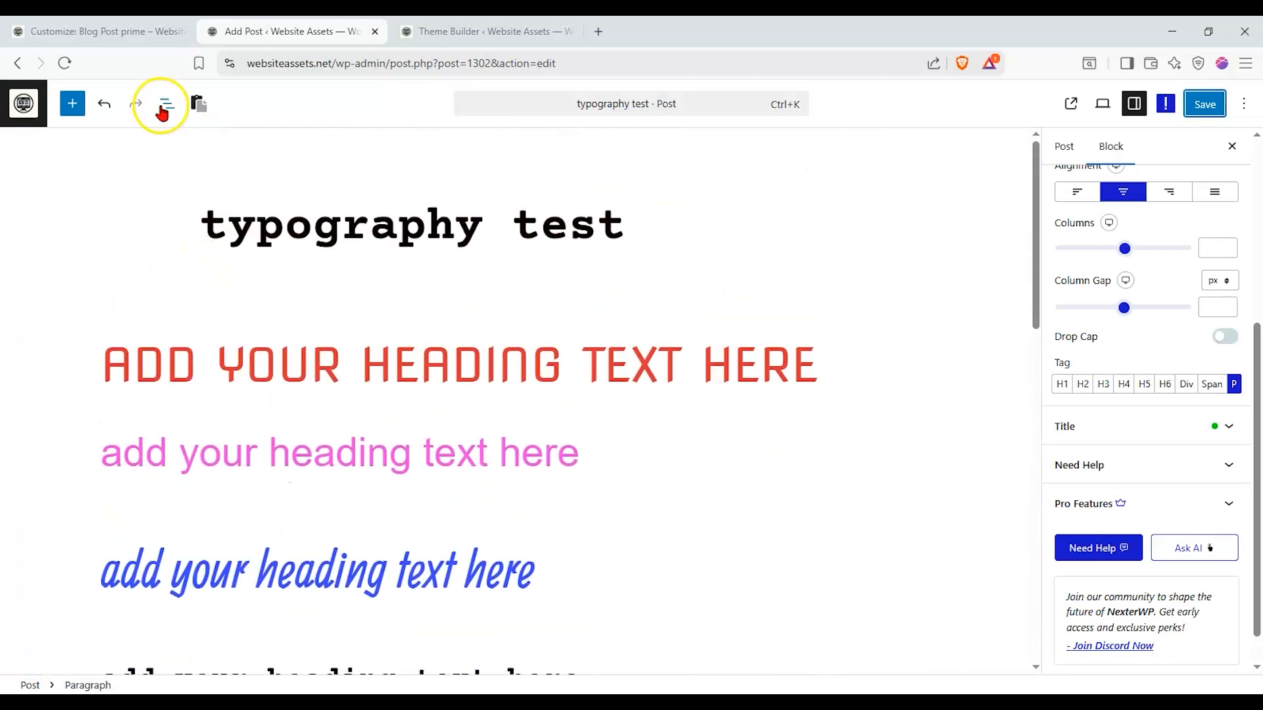
{"action": "left_click", "coordinate": [161, 106]}
{"action": "left_click", "coordinate": [94, 146]}
{"action": "left_click", "coordinate": [34, 146]}
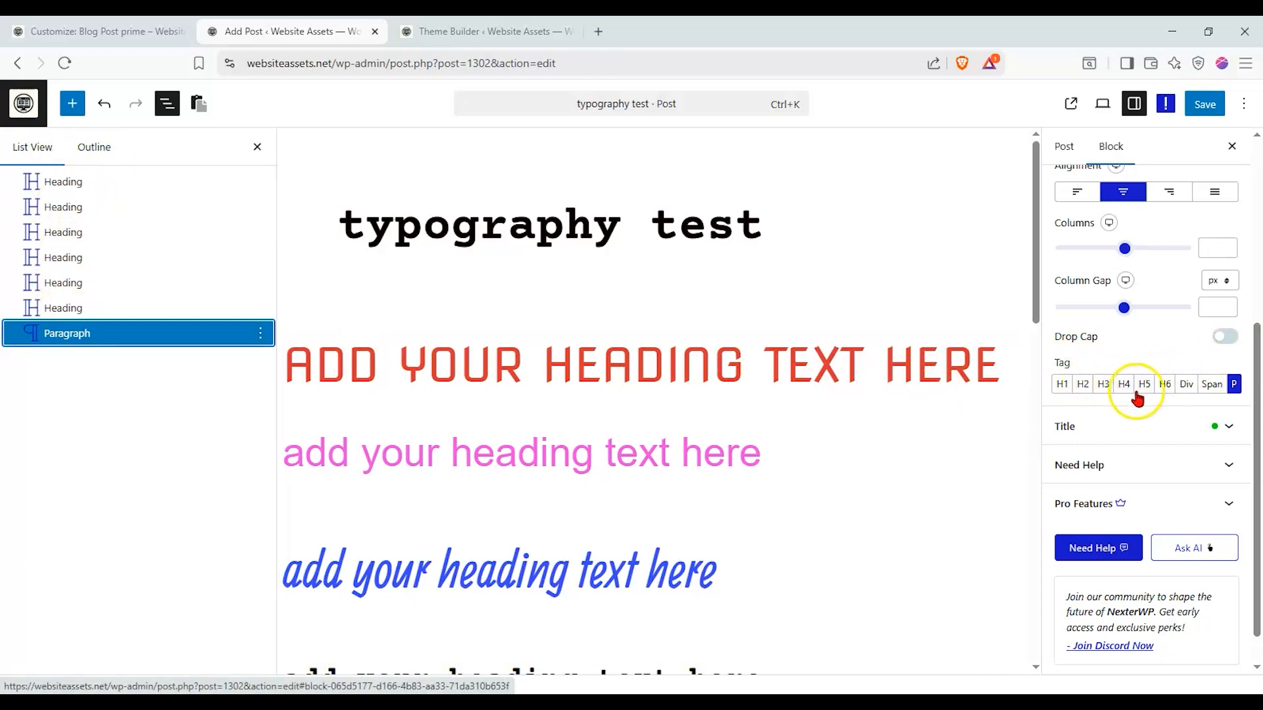
Step: Close the Theme Builder page and view the published typography test post to examine its heading and paragraph styles
{"action": "left_click", "coordinate": [487, 32]}
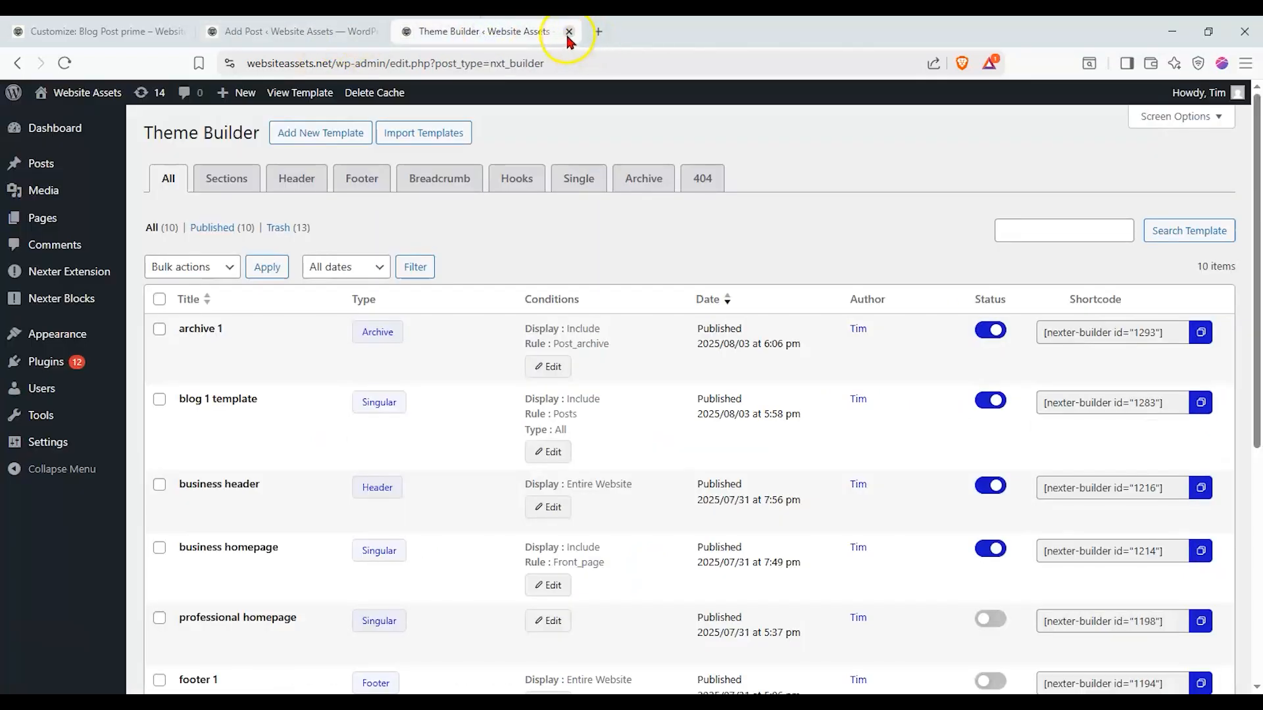
{"action": "left_click", "coordinate": [569, 31]}
{"action": "left_click", "coordinate": [1071, 106]}
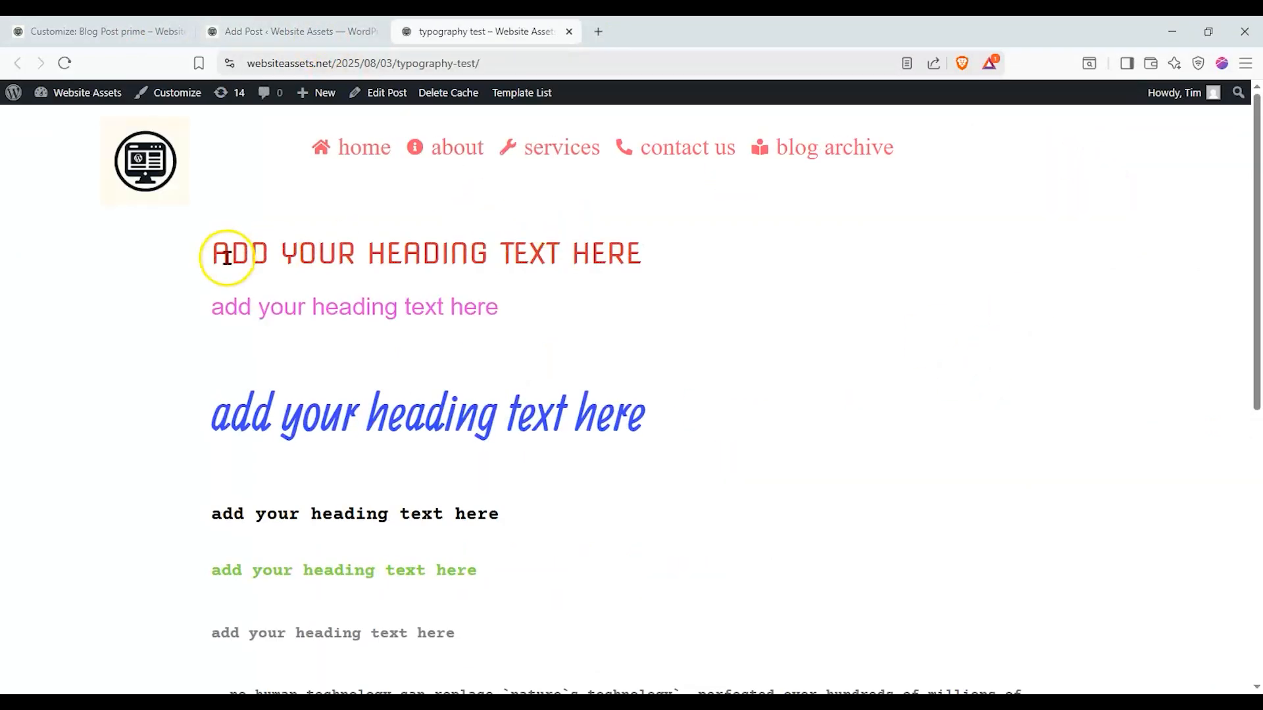
{"action": "scroll", "coordinate": [310, 203], "scroll_direction": "down", "scroll_amount": 4}
{"action": "scroll", "coordinate": [257, 226], "scroll_direction": "up", "scroll_amount": 4}
{"action": "scroll", "coordinate": [258, 232], "scroll_direction": "down", "scroll_amount": 2}
{"action": "scroll", "coordinate": [256, 227], "scroll_direction": "up", "scroll_amount": 1}
{"action": "scroll", "coordinate": [257, 227], "scroll_direction": "down", "scroll_amount": 2}
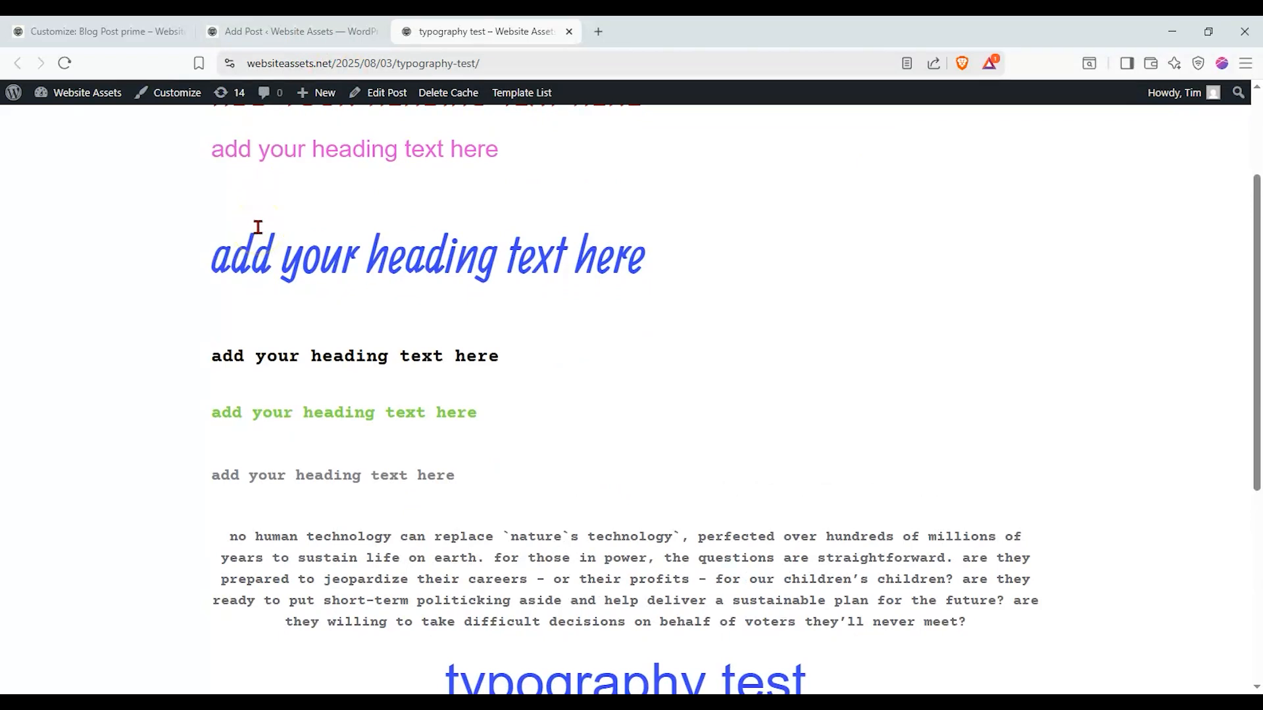
{"action": "scroll", "coordinate": [260, 229], "scroll_direction": "down", "scroll_amount": 5}
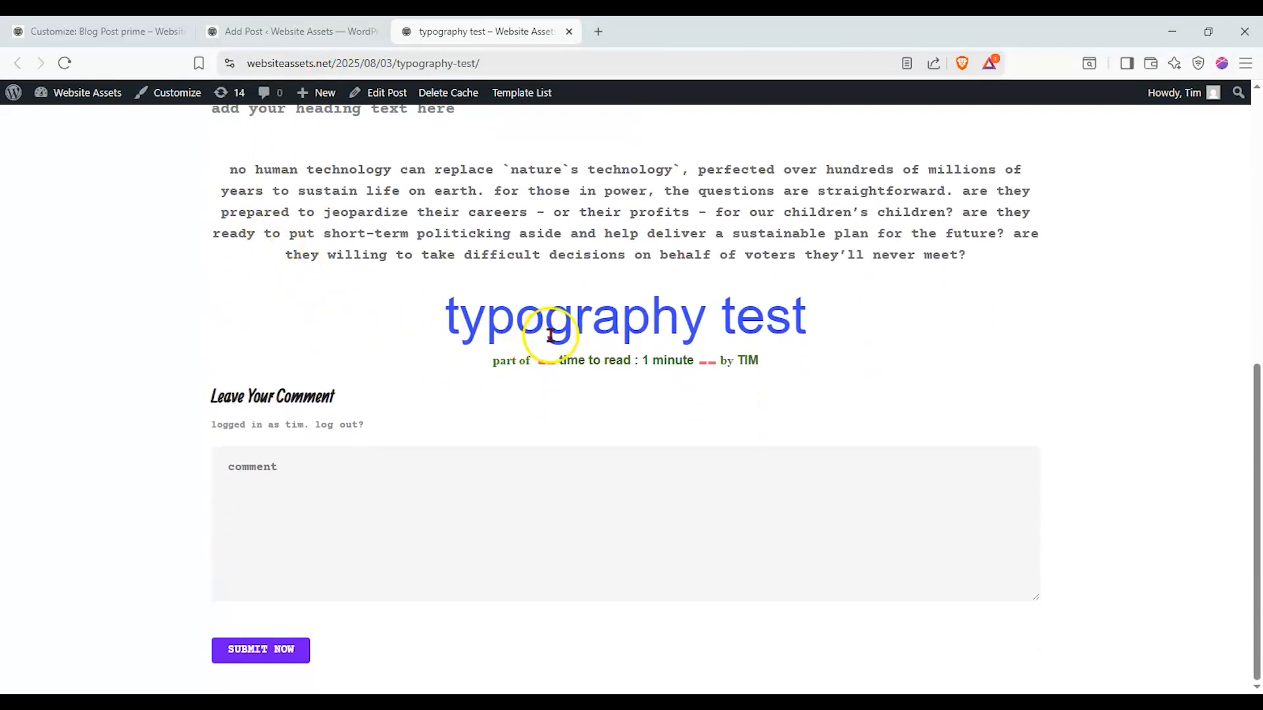
{"action": "scroll", "coordinate": [350, 507], "scroll_direction": "up", "scroll_amount": 5}
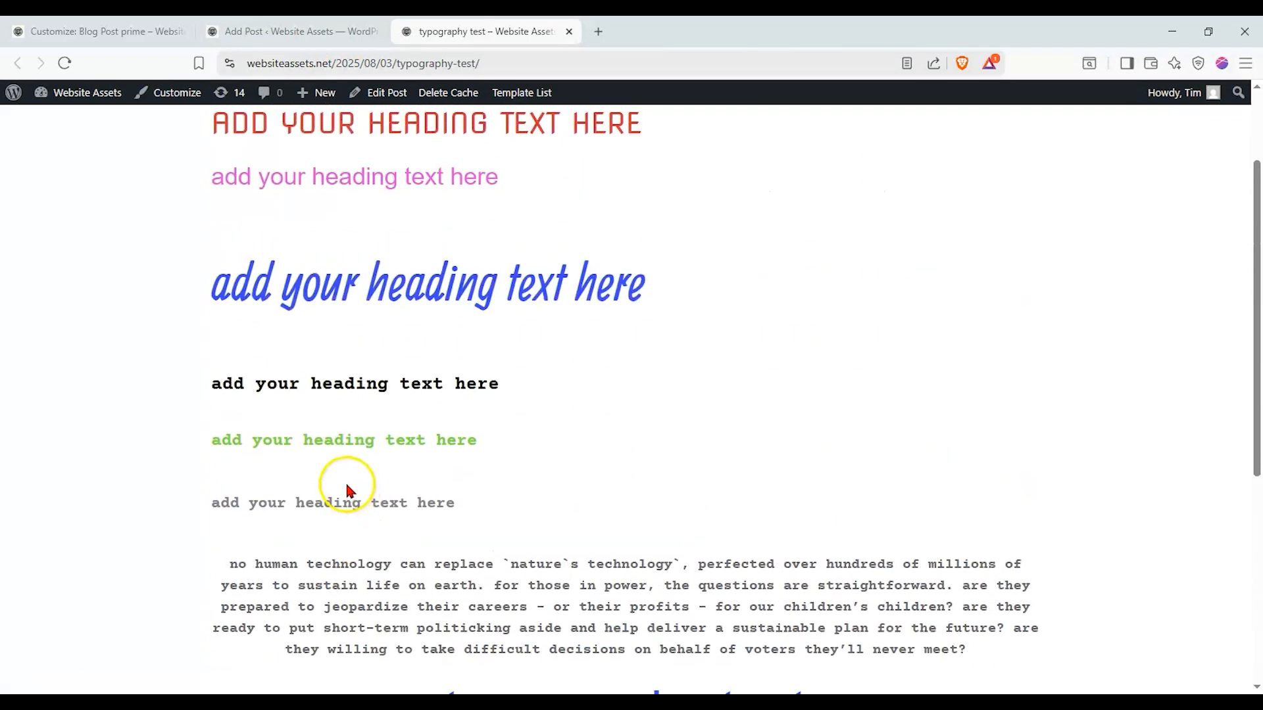
{"action": "scroll", "coordinate": [344, 481], "scroll_direction": "up", "scroll_amount": 2}
Step: Switch to the Customizer and look through the blog archive page for the typography test post
{"action": "left_click", "coordinate": [102, 32]}
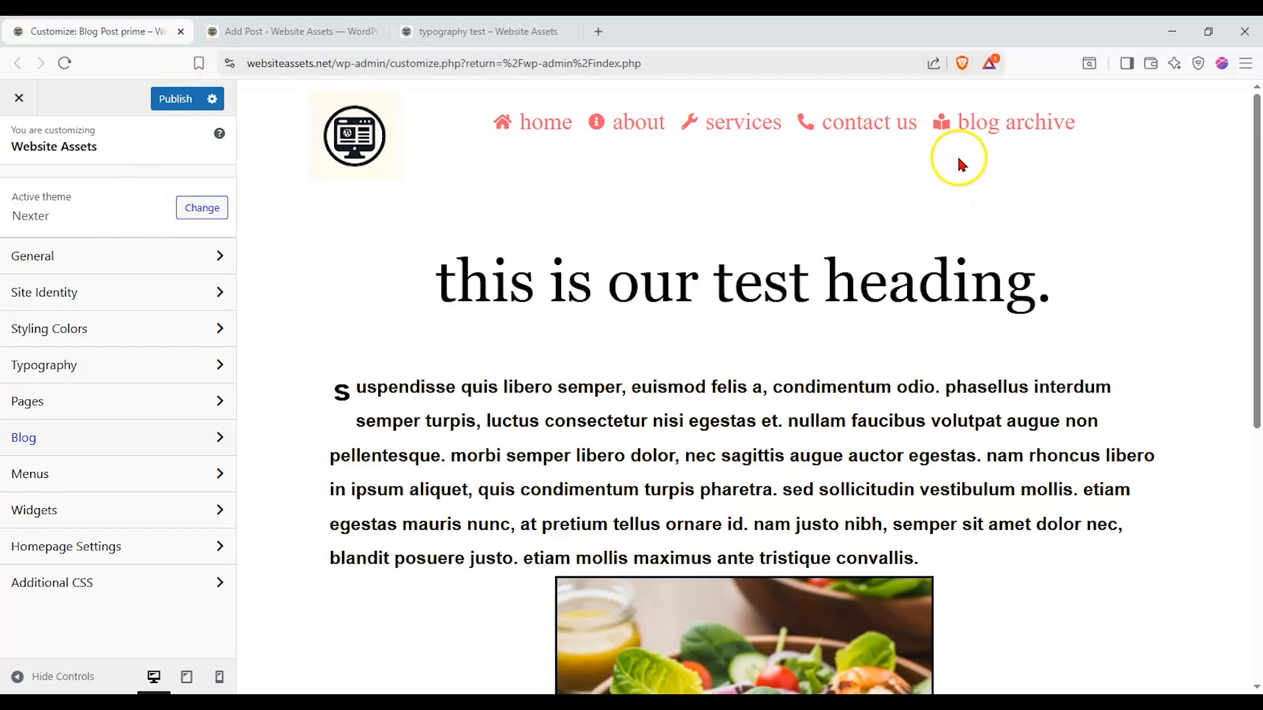
{"action": "left_click", "coordinate": [1001, 118]}
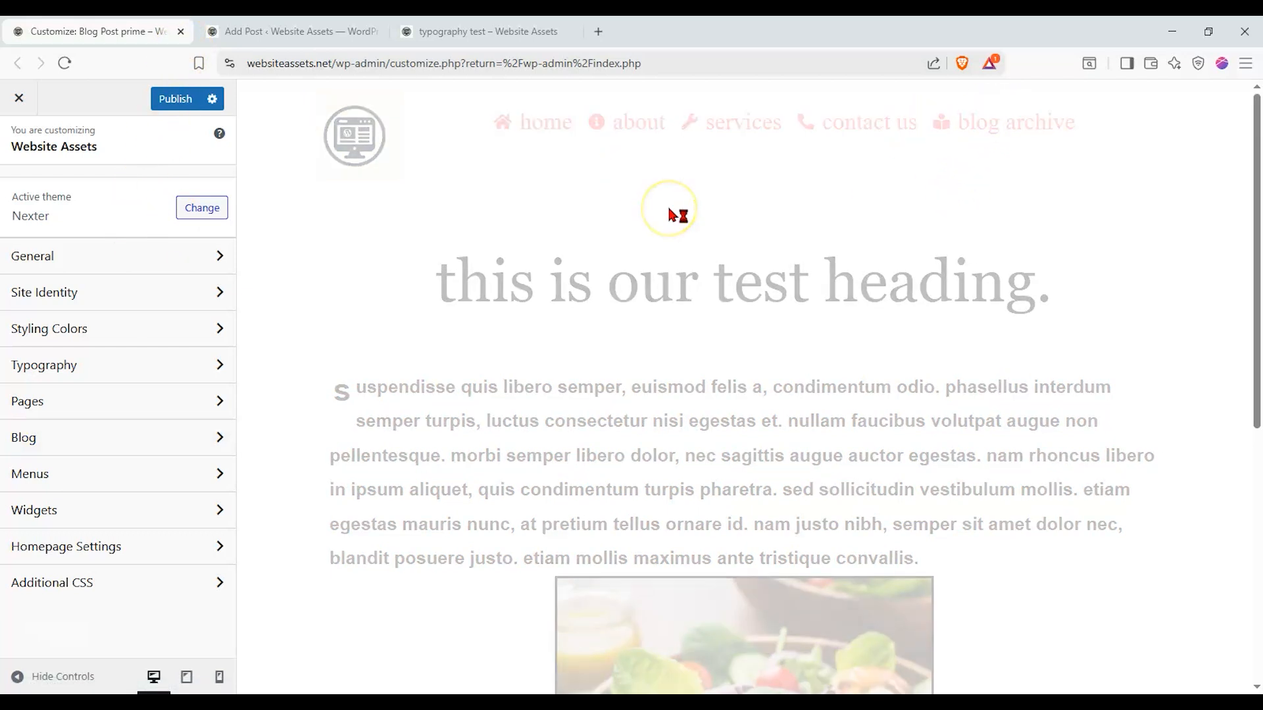
{"action": "scroll", "coordinate": [669, 215], "scroll_direction": "down", "scroll_amount": 8}
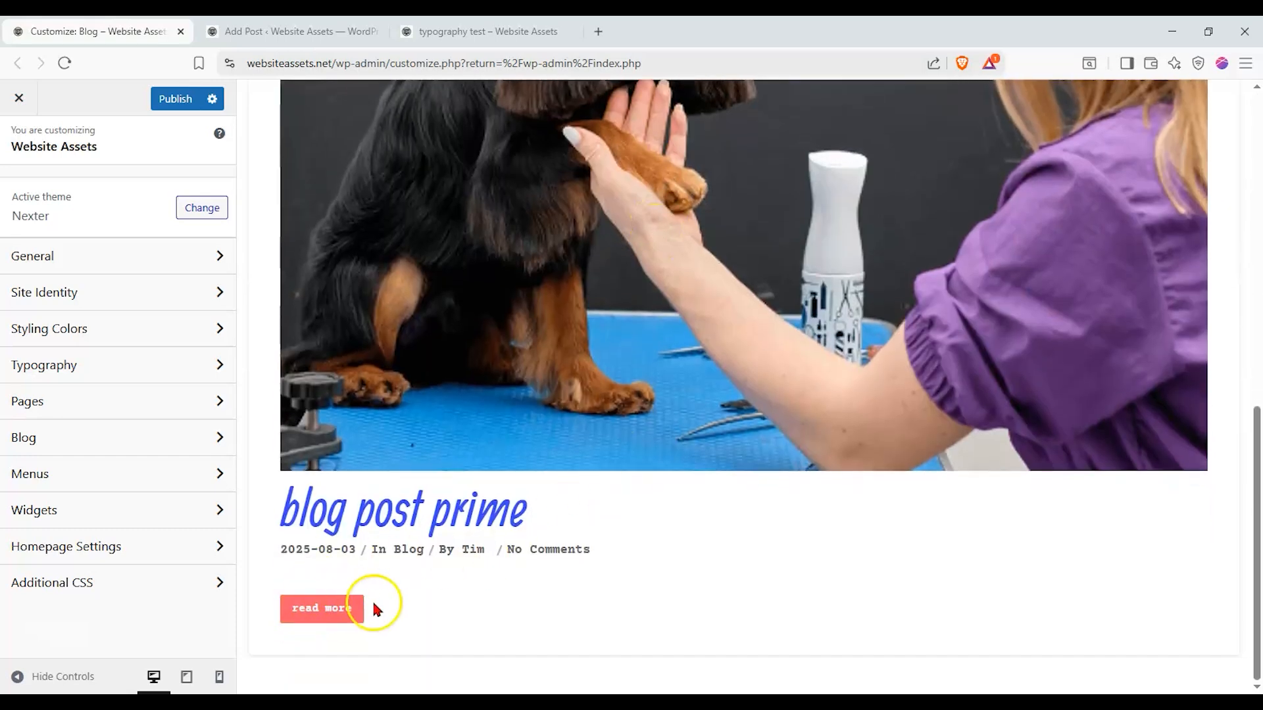
{"action": "scroll", "coordinate": [372, 599], "scroll_direction": "up", "scroll_amount": 8}
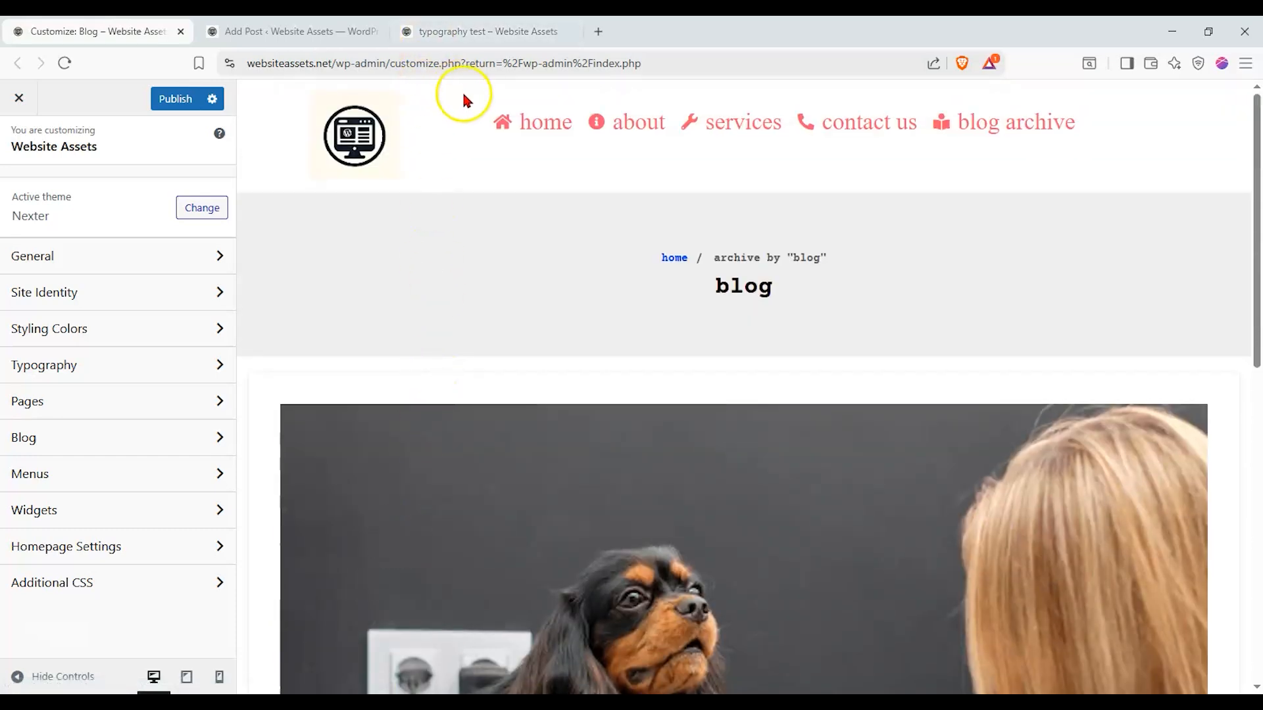
Step: Return to the post editor, change the typography test post's category from Uncategorized to Blog, and save it
{"action": "left_click", "coordinate": [464, 30]}
{"action": "left_click", "coordinate": [289, 31]}
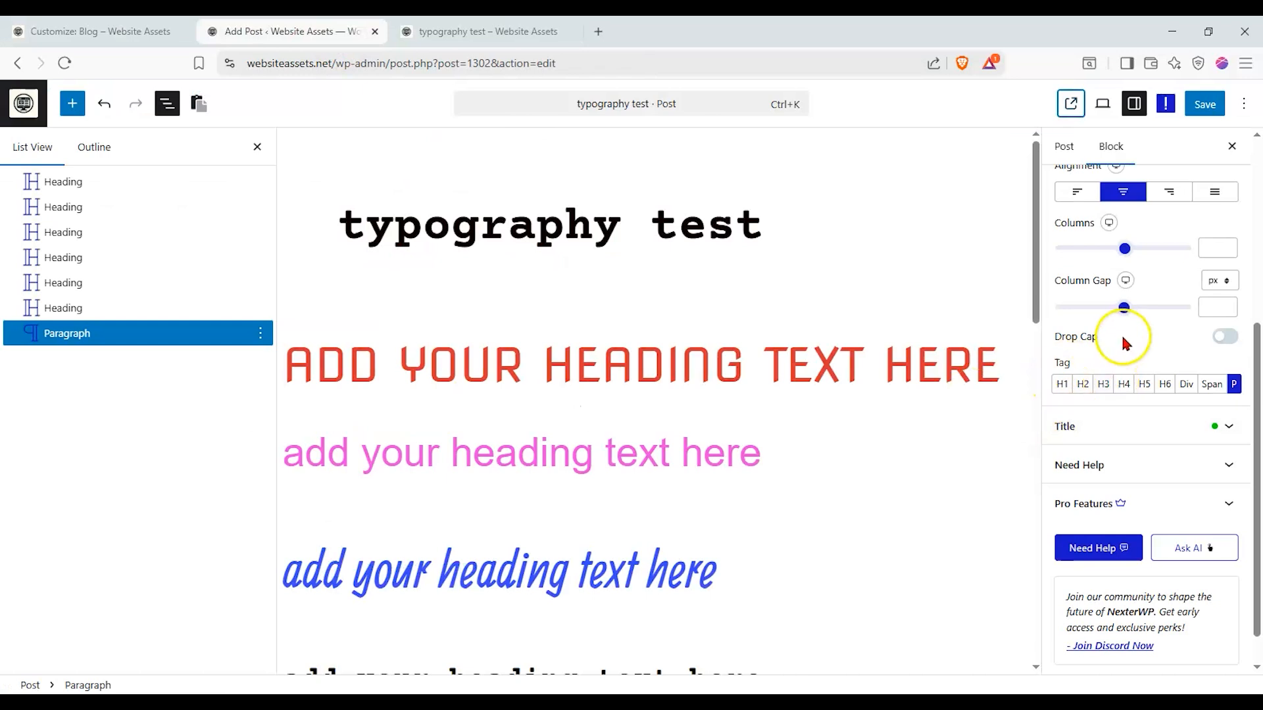
{"action": "scroll", "coordinate": [1122, 338], "scroll_direction": "up", "scroll_amount": 6}
{"action": "left_click", "coordinate": [1076, 148]}
{"action": "scroll", "coordinate": [1144, 421], "scroll_direction": "down", "scroll_amount": 3}
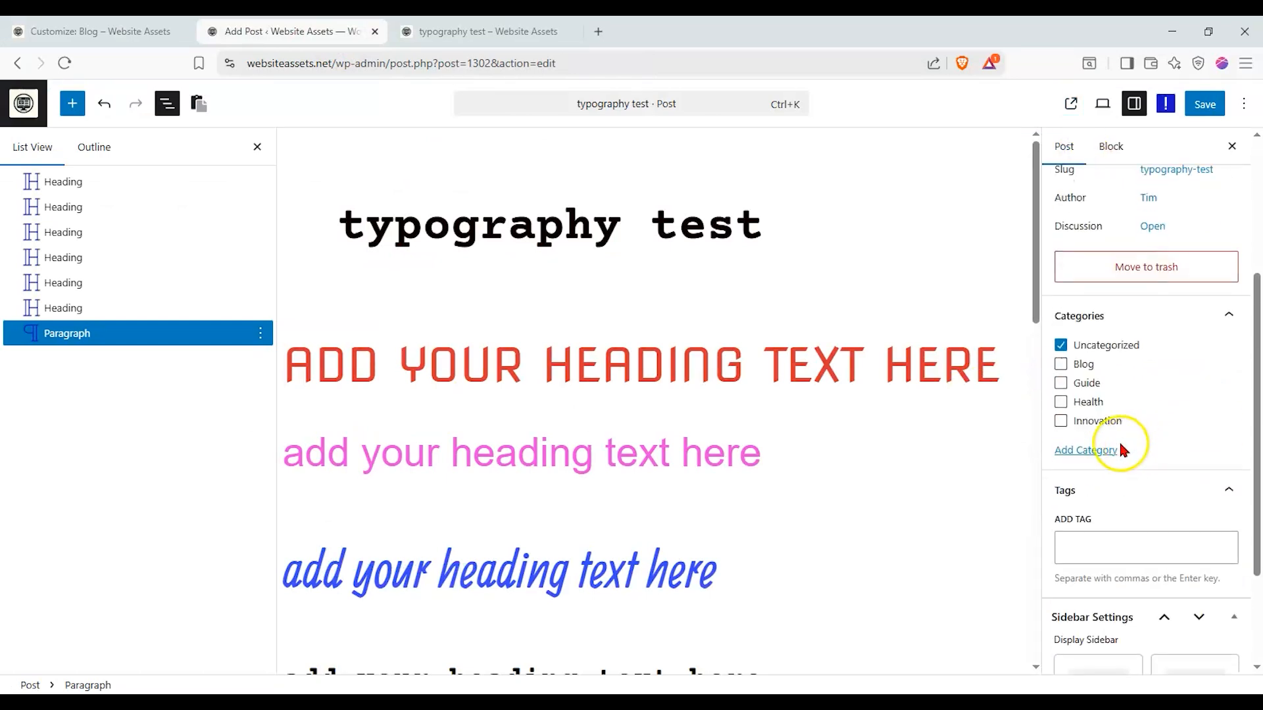
{"action": "left_click", "coordinate": [1061, 347]}
{"action": "left_click", "coordinate": [1205, 104]}
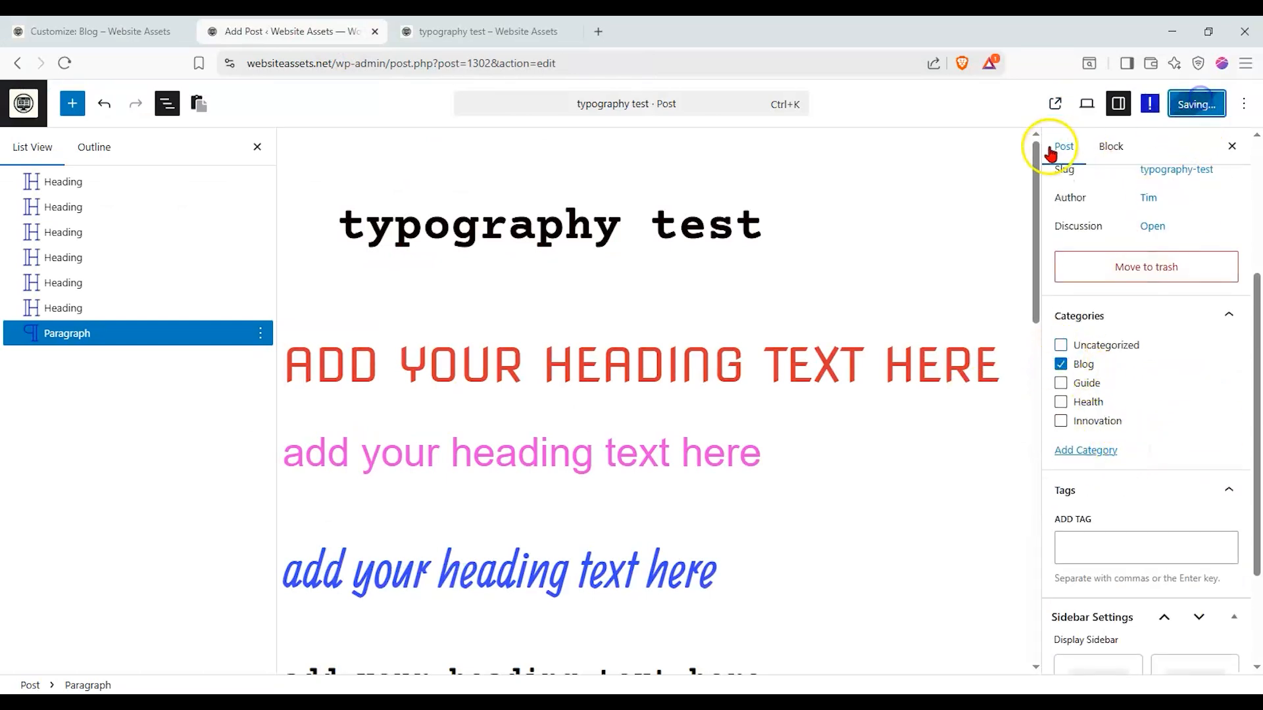
Step: Reload the blog archive in the Customizer preview and open the typography test post from it
{"action": "left_click", "coordinate": [99, 32]}
{"action": "left_click", "coordinate": [979, 115]}
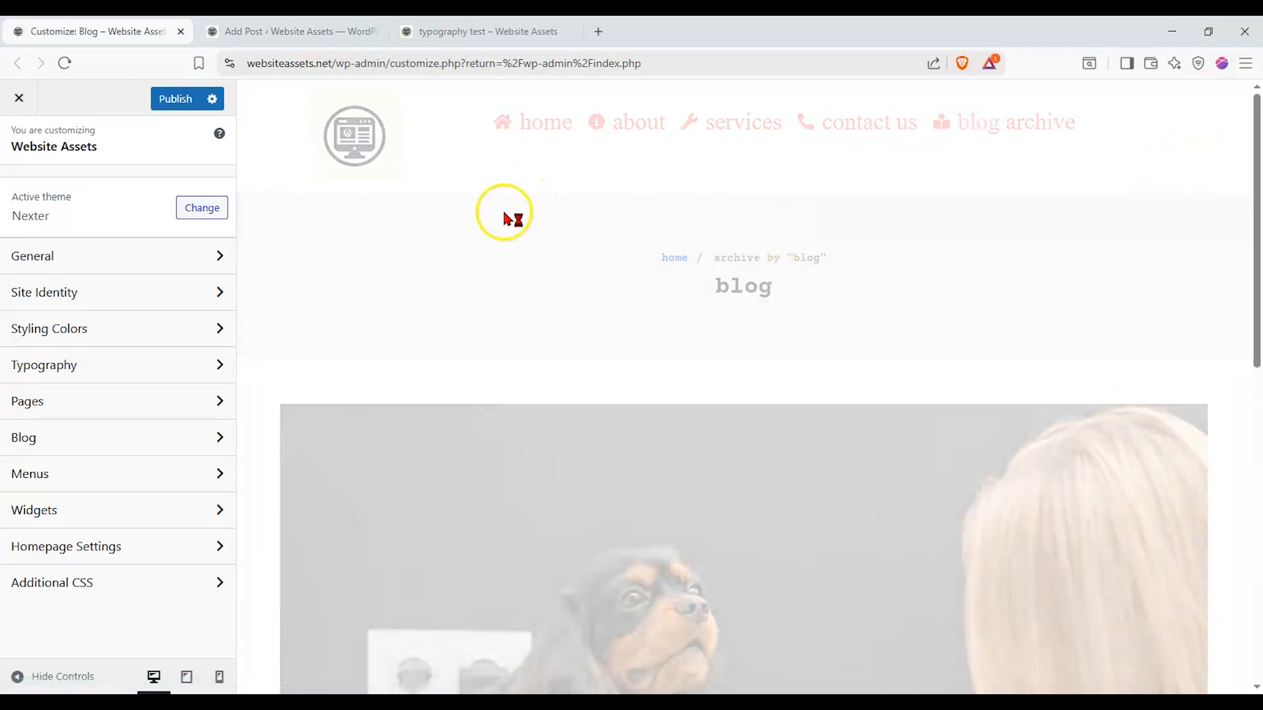
{"action": "scroll", "coordinate": [372, 316], "scroll_direction": "down", "scroll_amount": 5}
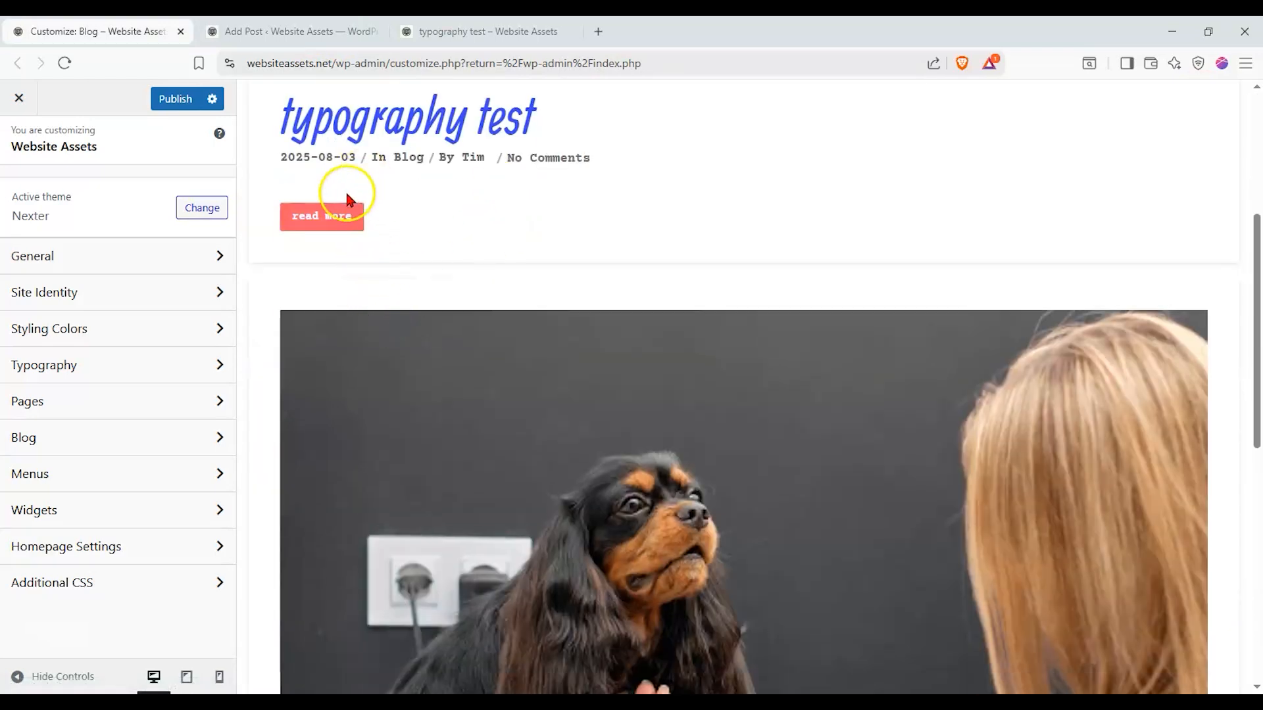
{"action": "scroll", "coordinate": [375, 130], "scroll_direction": "up", "scroll_amount": 3}
{"action": "left_click", "coordinate": [403, 283]}
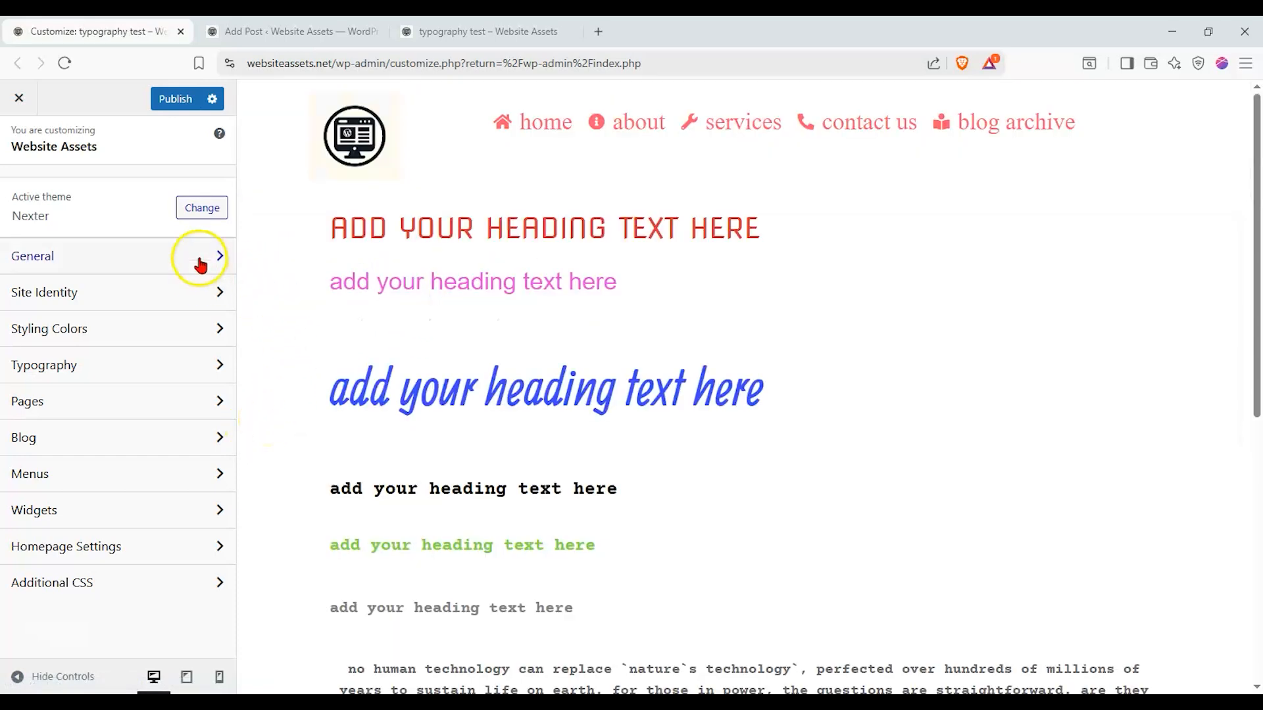
Step: In the Customizer's typography settings, set the body font to Helvetica and capitalize the first letter of each word
{"action": "left_click", "coordinate": [162, 366]}
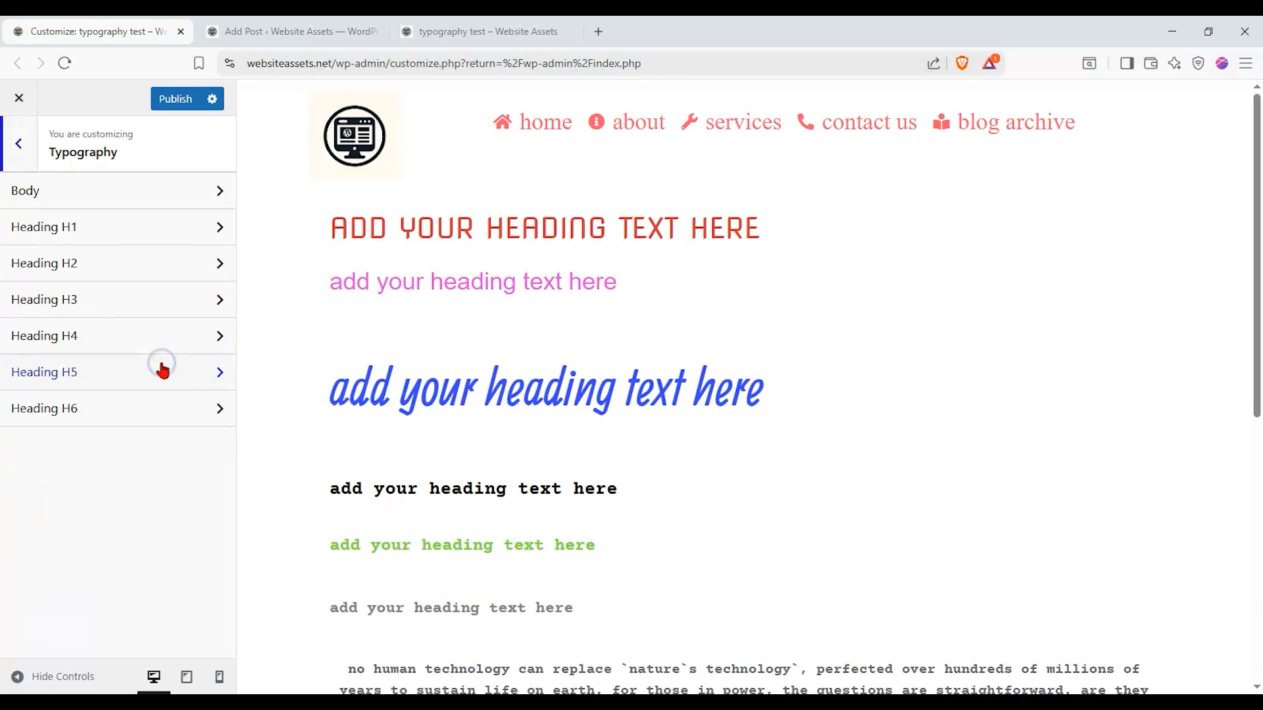
{"action": "left_click", "coordinate": [181, 203]}
{"action": "scroll", "coordinate": [423, 306], "scroll_direction": "down", "scroll_amount": 2}
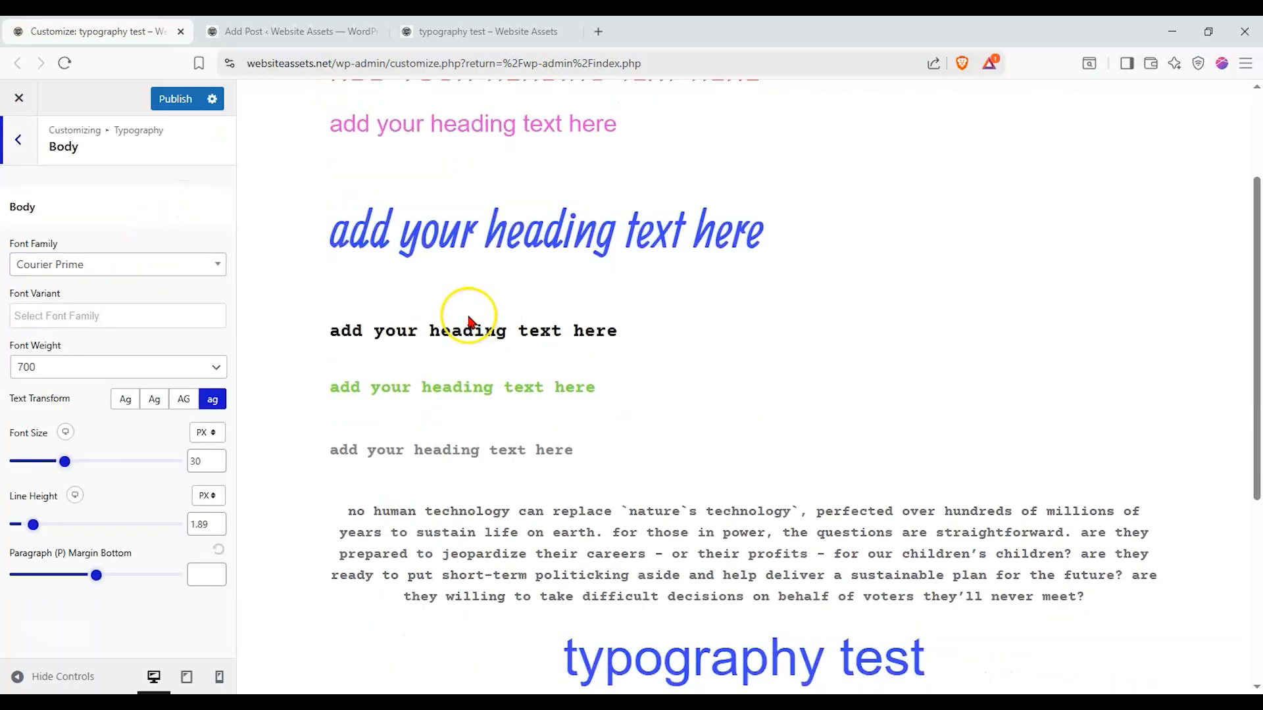
{"action": "left_click", "coordinate": [199, 266]}
{"action": "left_click", "coordinate": [159, 302]}
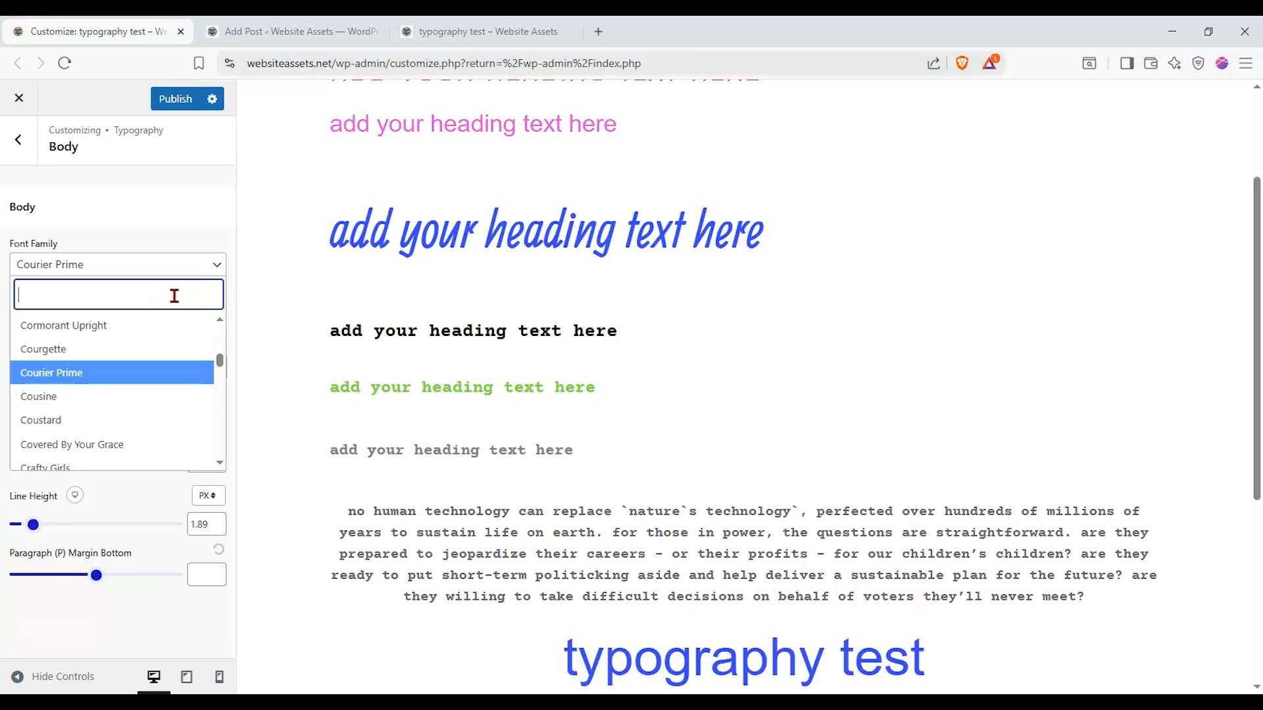
{"action": "type", "text": "he"}
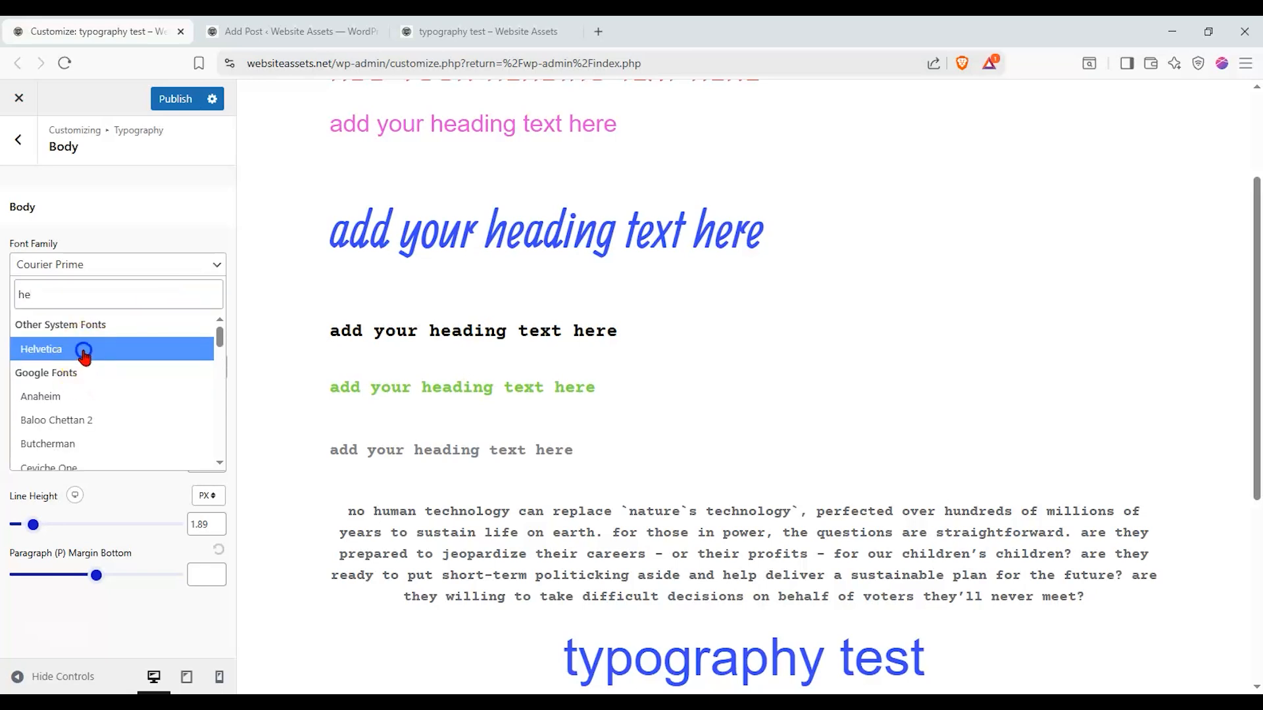
{"action": "left_click", "coordinate": [84, 351]}
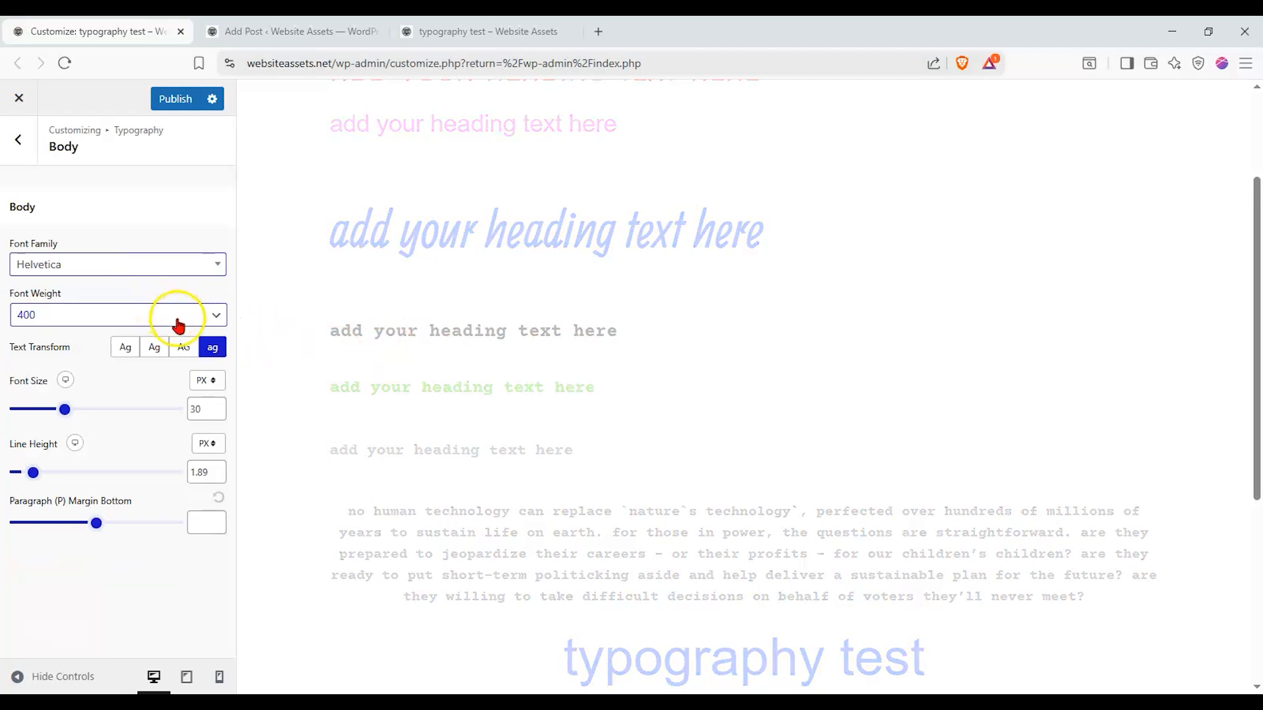
{"action": "left_click", "coordinate": [128, 352]}
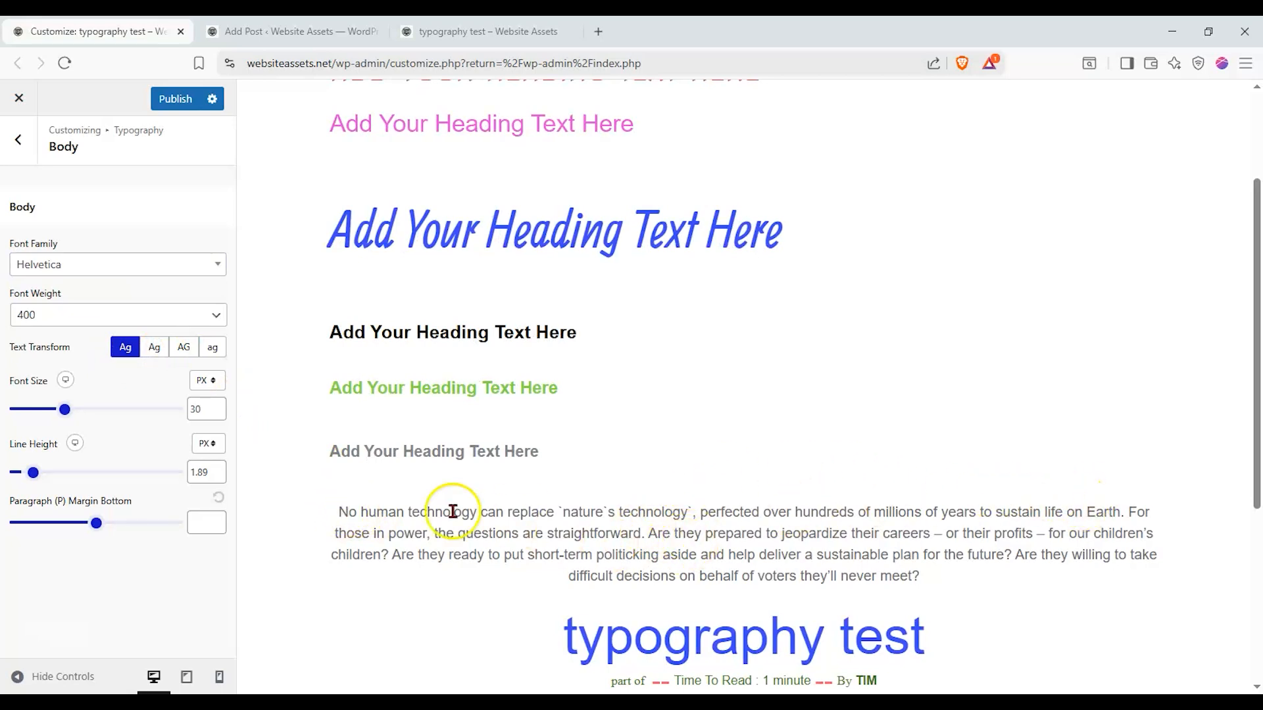
Step: Set the body text's font size to 20 px, line height to 2.04 and font weight to 700
{"action": "double_click", "coordinate": [196, 409]}
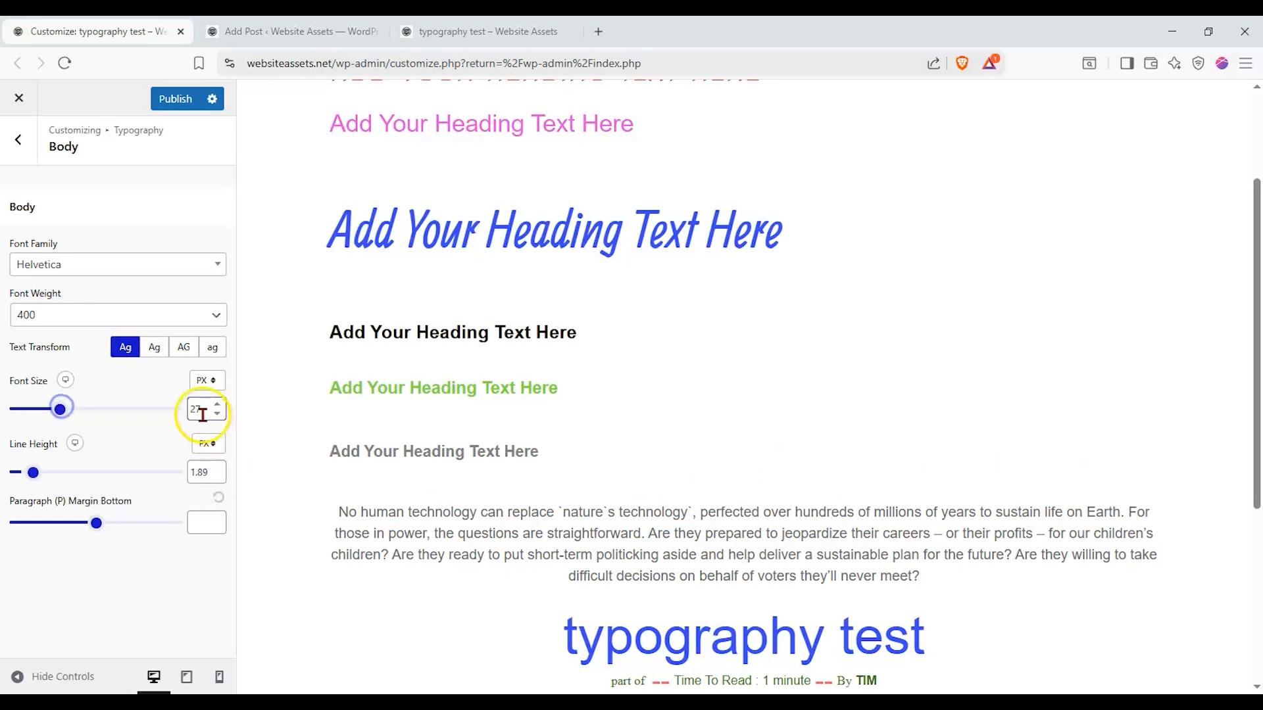
{"action": "left_click", "coordinate": [139, 419]}
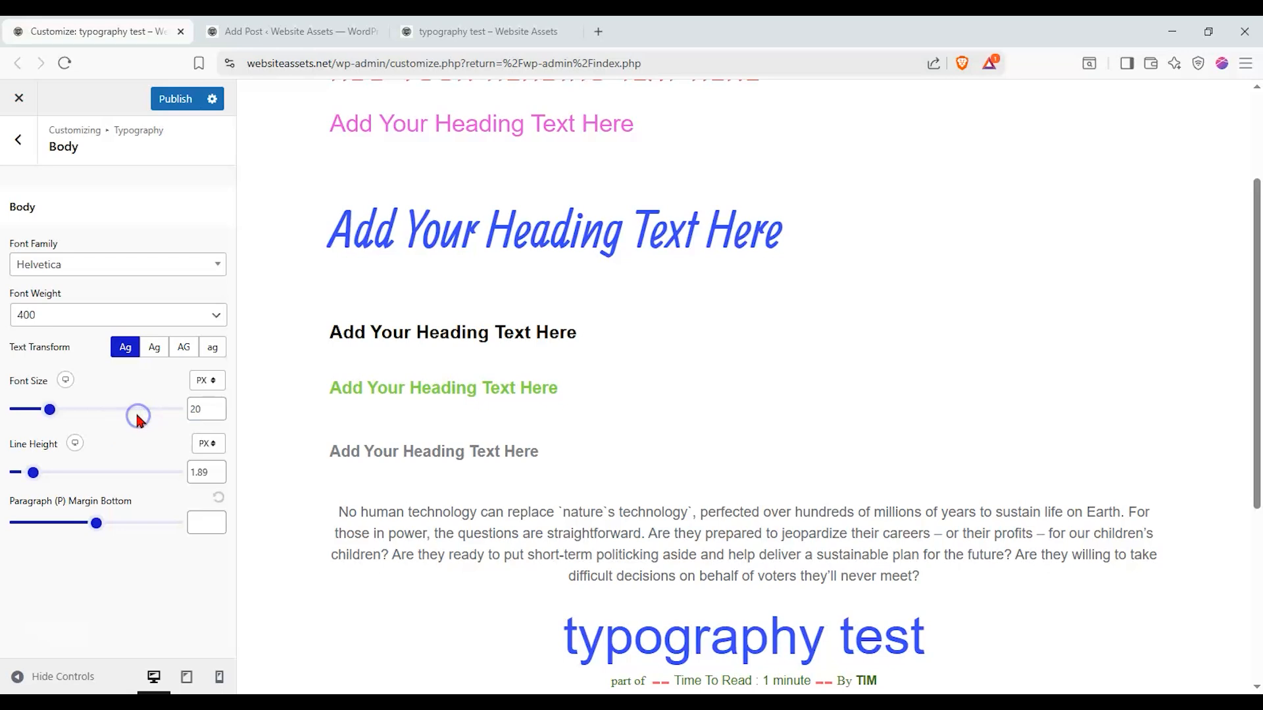
{"action": "left_click_drag", "start_coordinate": [41, 483], "coordinate": [35, 484]}
{"action": "left_click", "coordinate": [148, 313]}
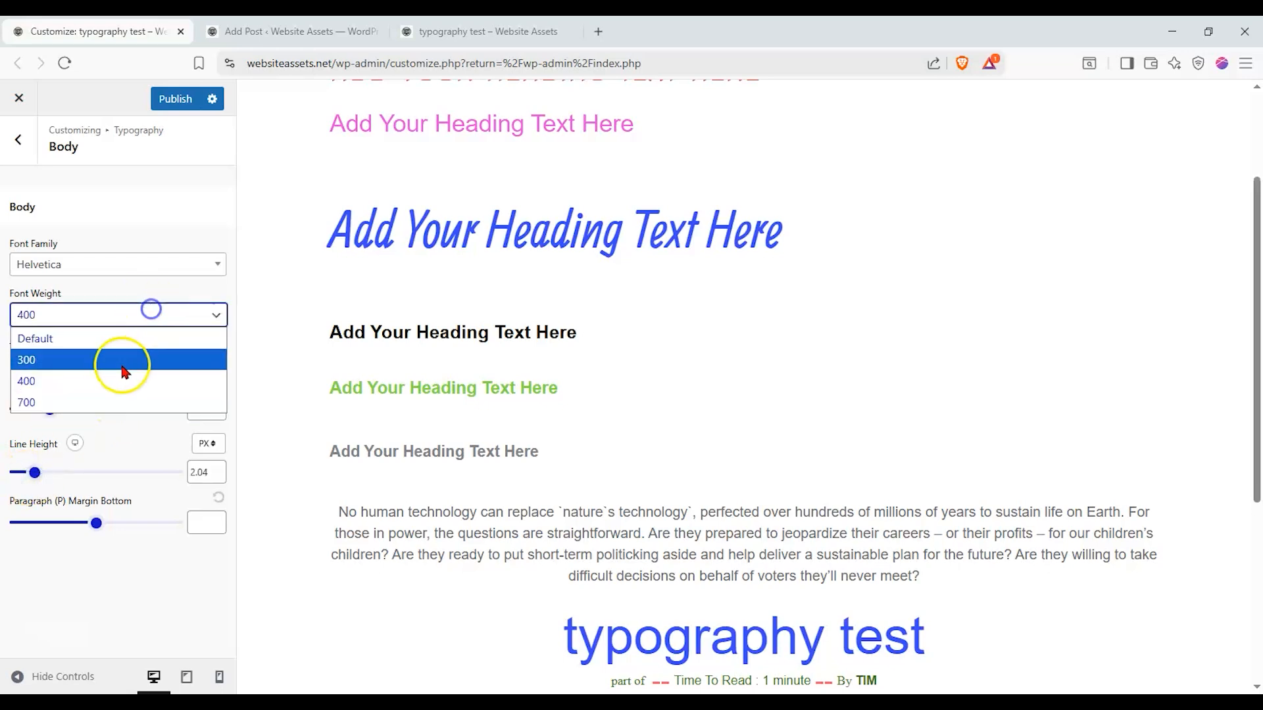
{"action": "left_click", "coordinate": [108, 401]}
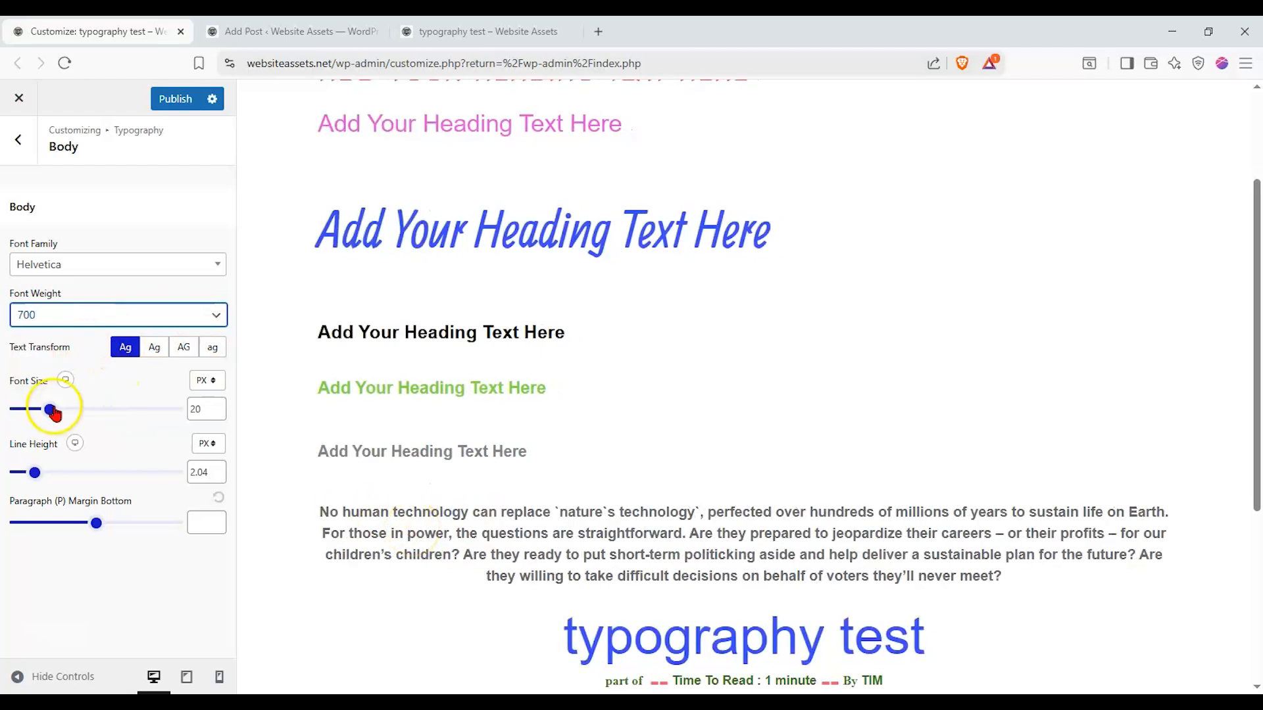
Step: Change the Heading H1 font family to Overlock SC
{"action": "left_click", "coordinate": [23, 144]}
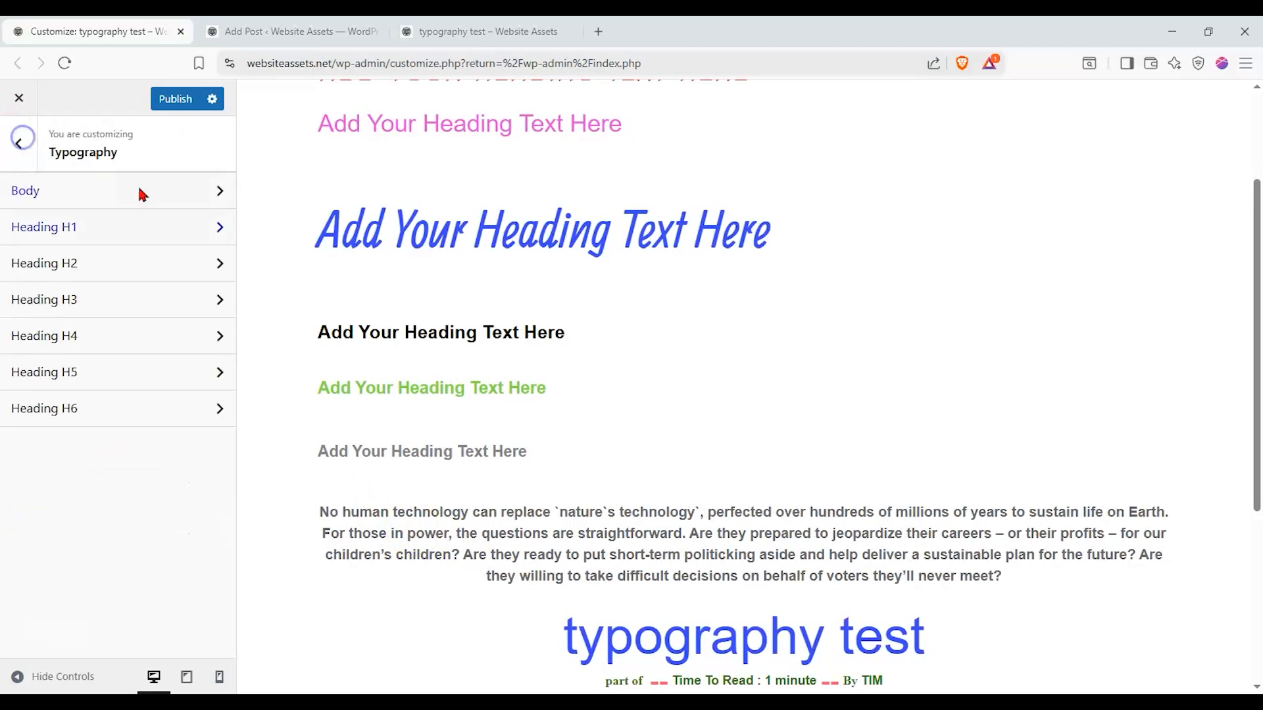
{"action": "scroll", "coordinate": [426, 309], "scroll_direction": "up", "scroll_amount": 3}
{"action": "left_click", "coordinate": [136, 223]}
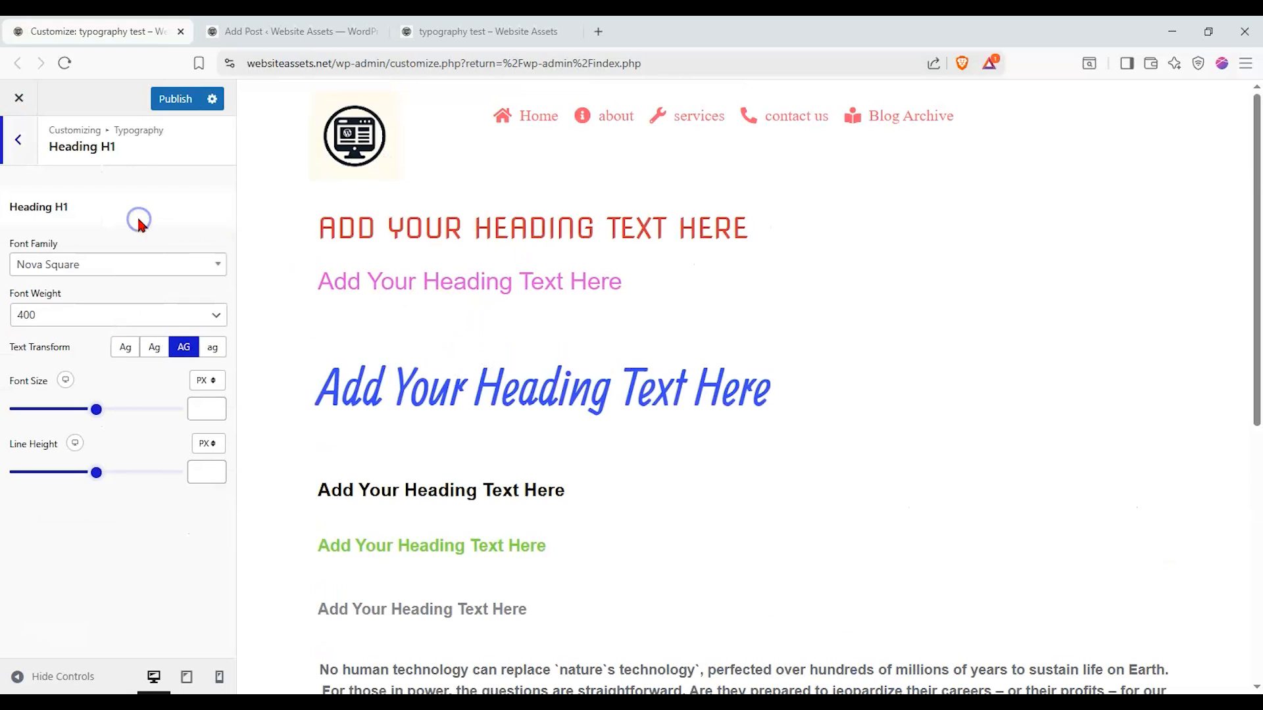
{"action": "left_click", "coordinate": [127, 264]}
{"action": "scroll", "coordinate": [109, 382], "scroll_direction": "down", "scroll_amount": 5}
{"action": "left_click", "coordinate": [98, 398]}
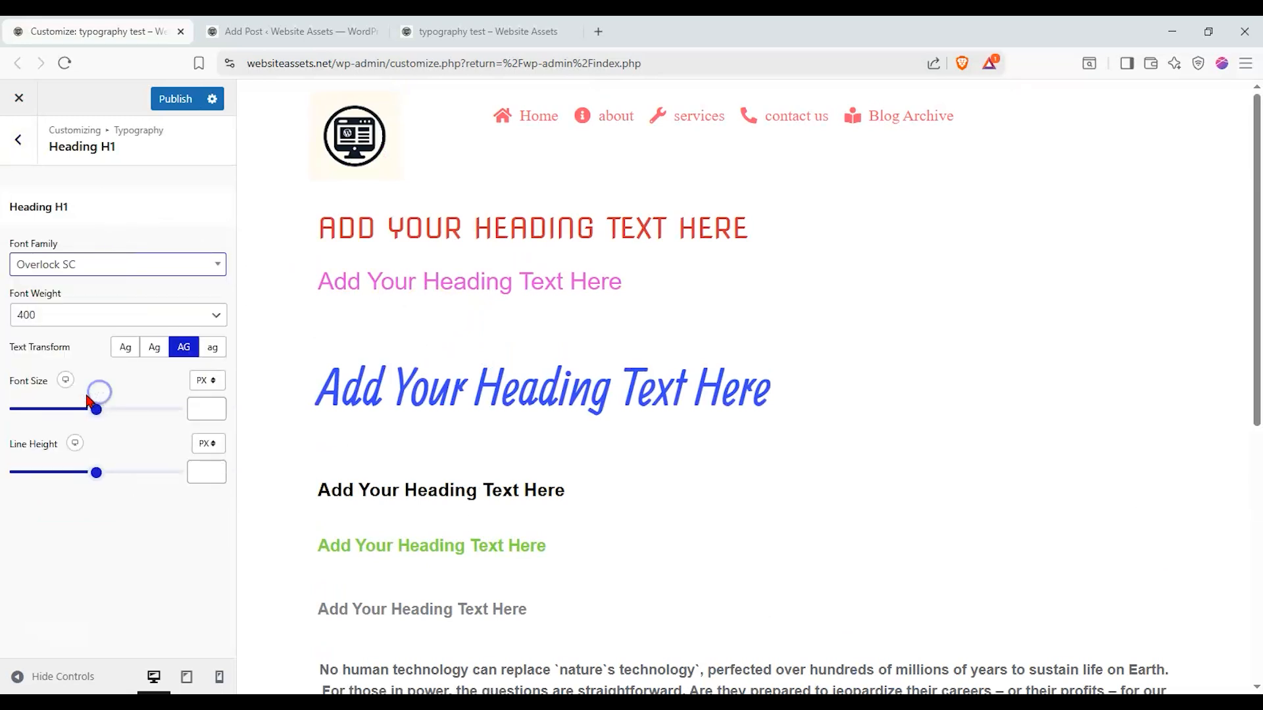
{"action": "mouse_move", "coordinate": [70, 386]}
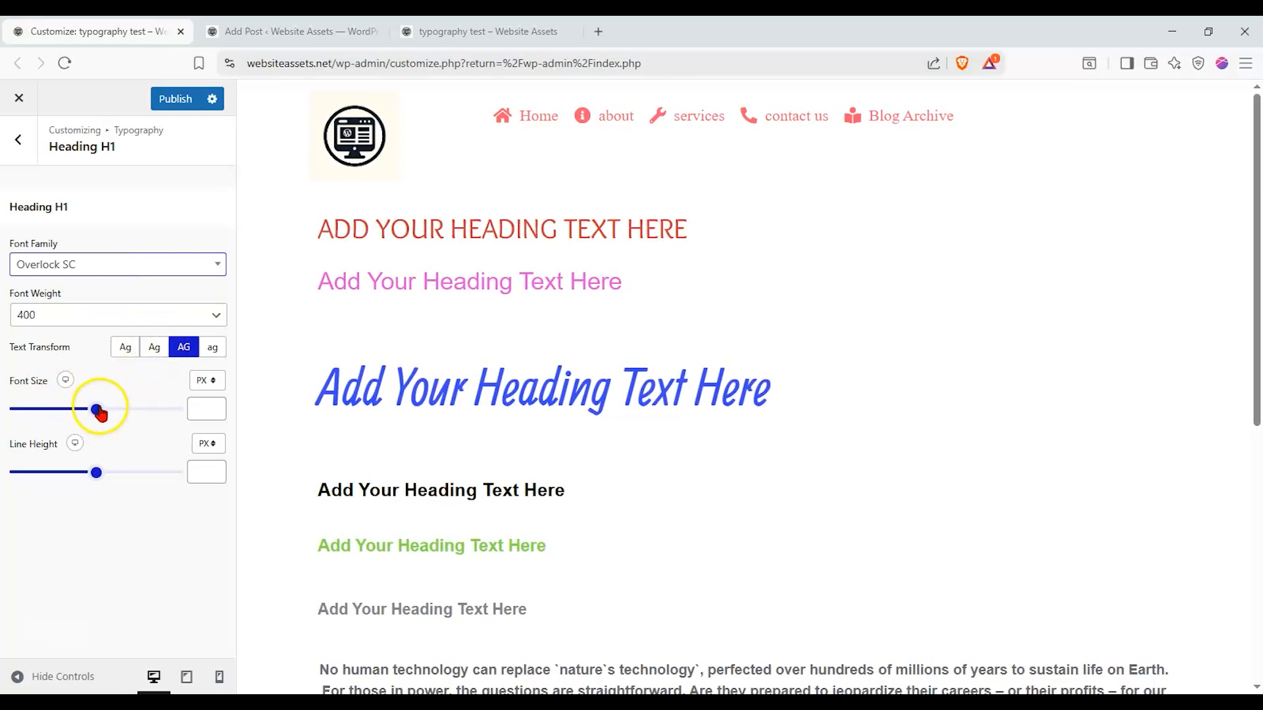
Step: Change the Heading H2 font family to Times
{"action": "left_click", "coordinate": [17, 139]}
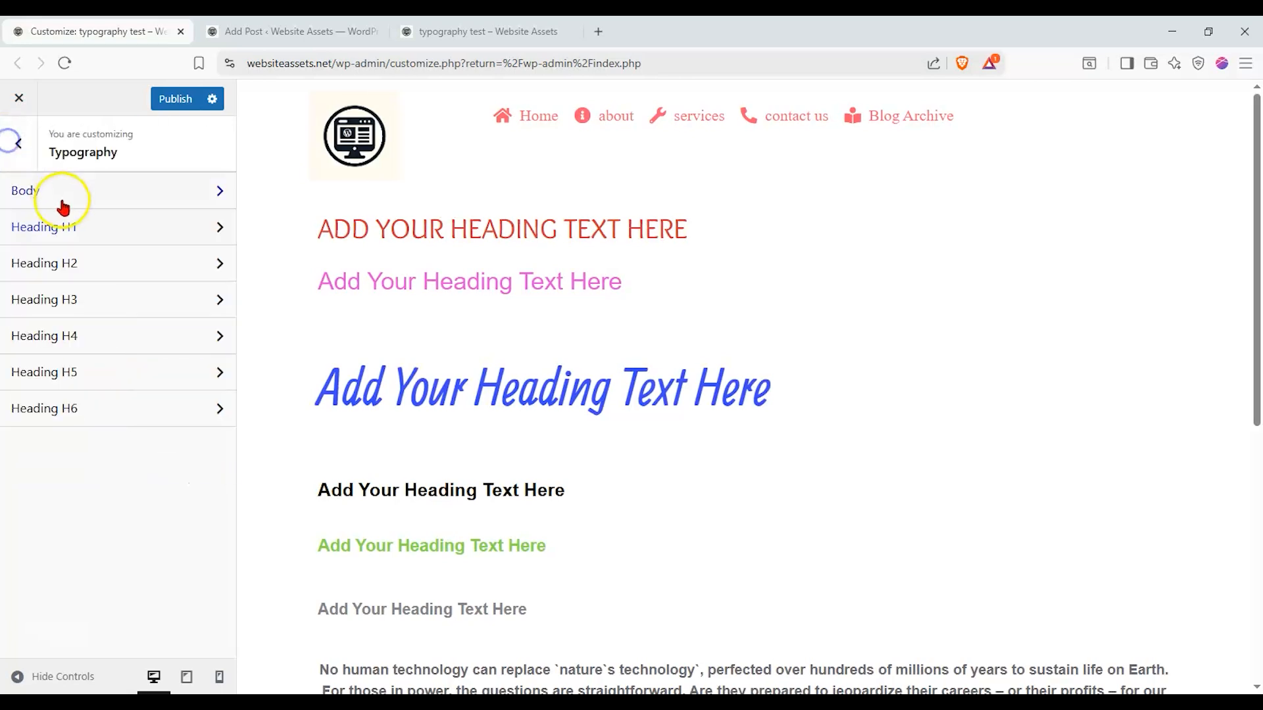
{"action": "left_click", "coordinate": [87, 280]}
{"action": "left_click", "coordinate": [88, 271]}
{"action": "left_click", "coordinate": [73, 397]}
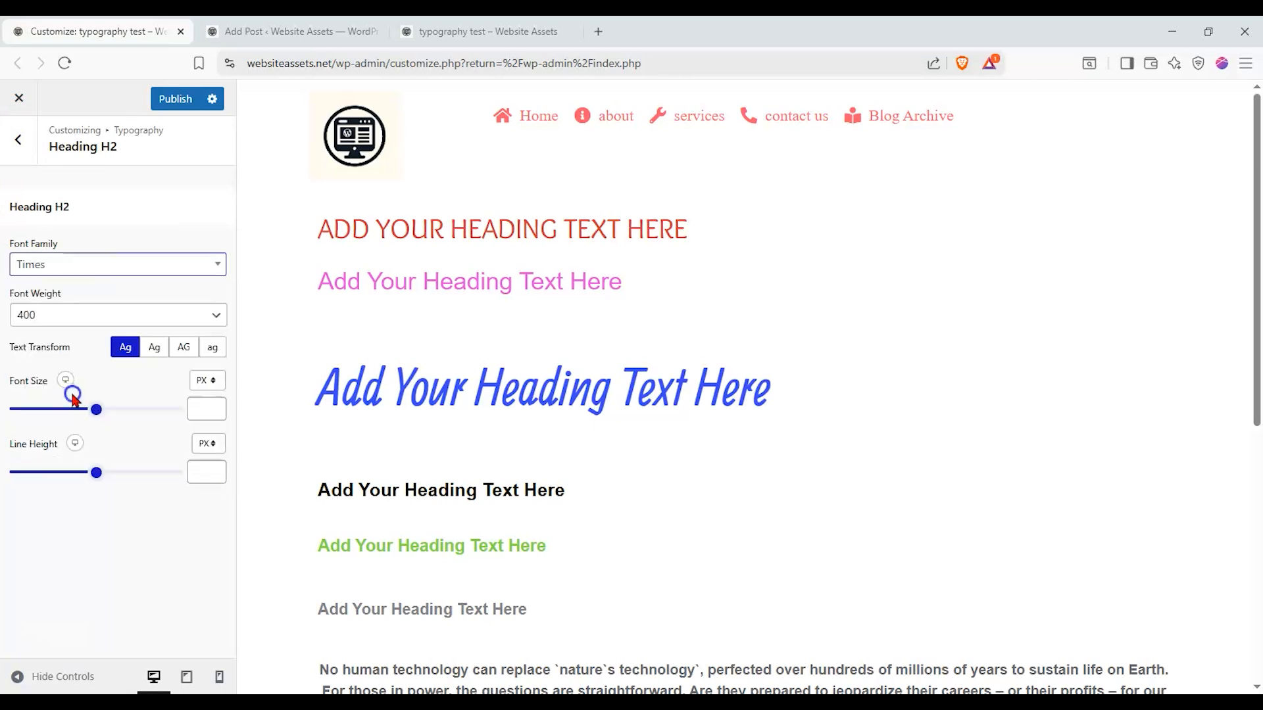
Step: Change the Heading H3 font family to Allerta Stencil and reduce its font size to roughly half
{"action": "left_click", "coordinate": [26, 144]}
{"action": "left_click", "coordinate": [84, 301]}
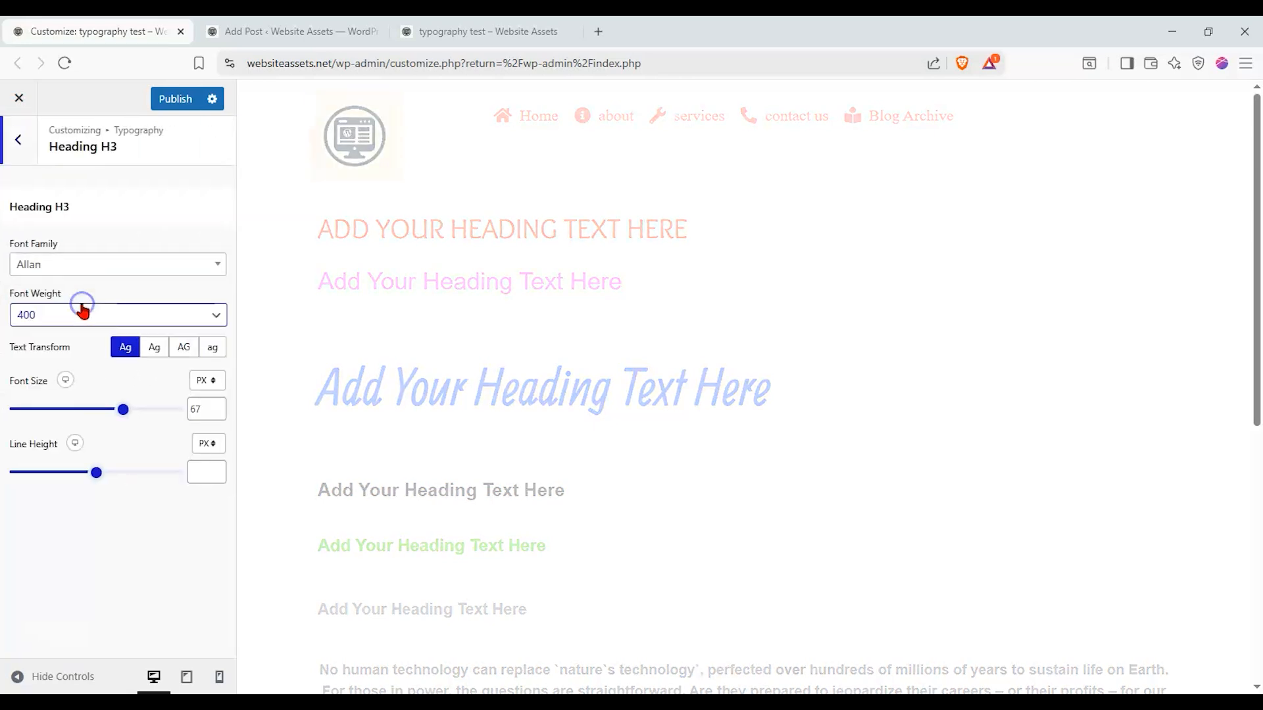
{"action": "left_click", "coordinate": [86, 273]}
{"action": "left_click", "coordinate": [90, 417]}
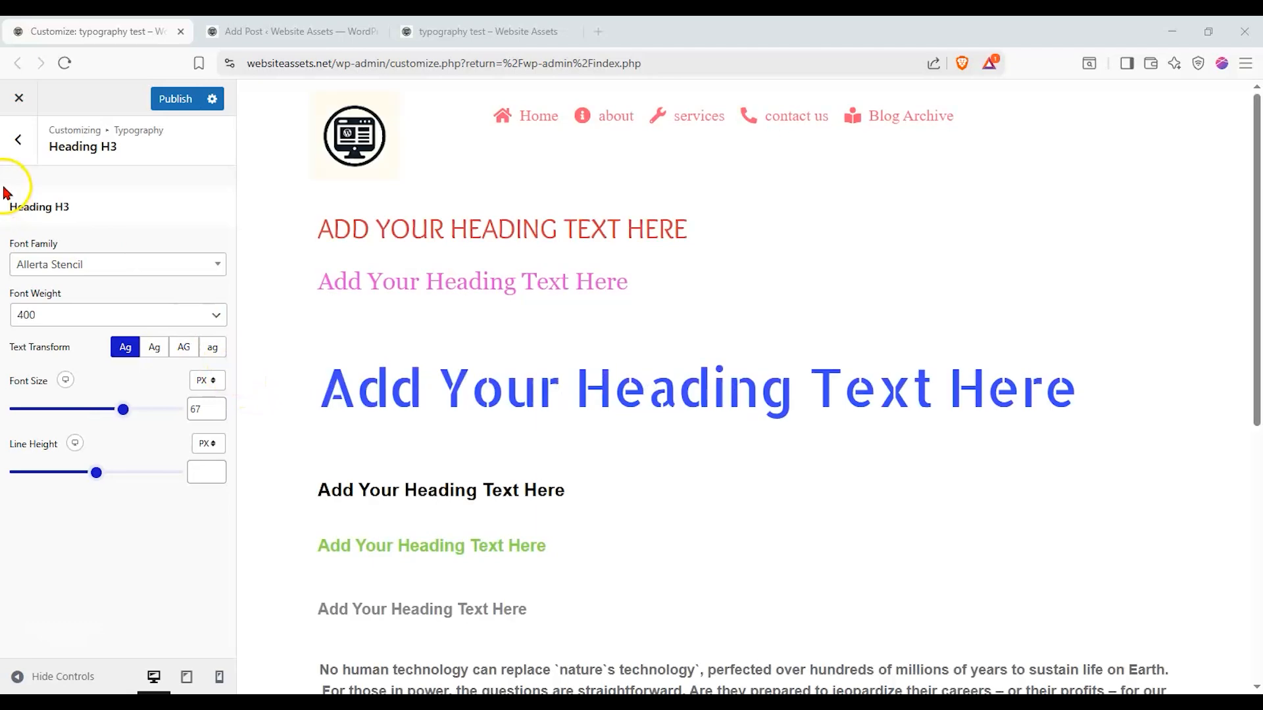
{"action": "left_click_drag", "start_coordinate": [123, 409], "coordinate": [71, 412]}
{"action": "left_click", "coordinate": [22, 141]}
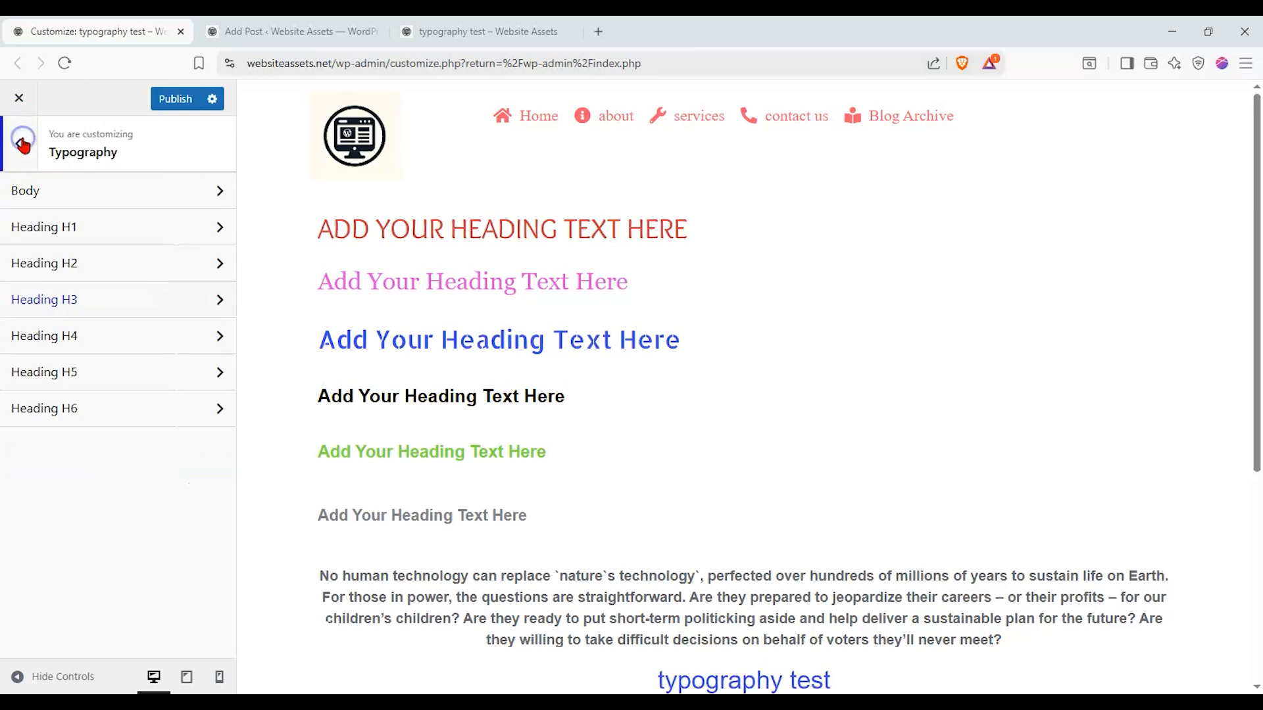
Step: In the body styling colors, adjust the text color to a near-black shade and check the paragraph in the preview
{"action": "scroll", "coordinate": [366, 504], "scroll_direction": "down", "scroll_amount": 2}
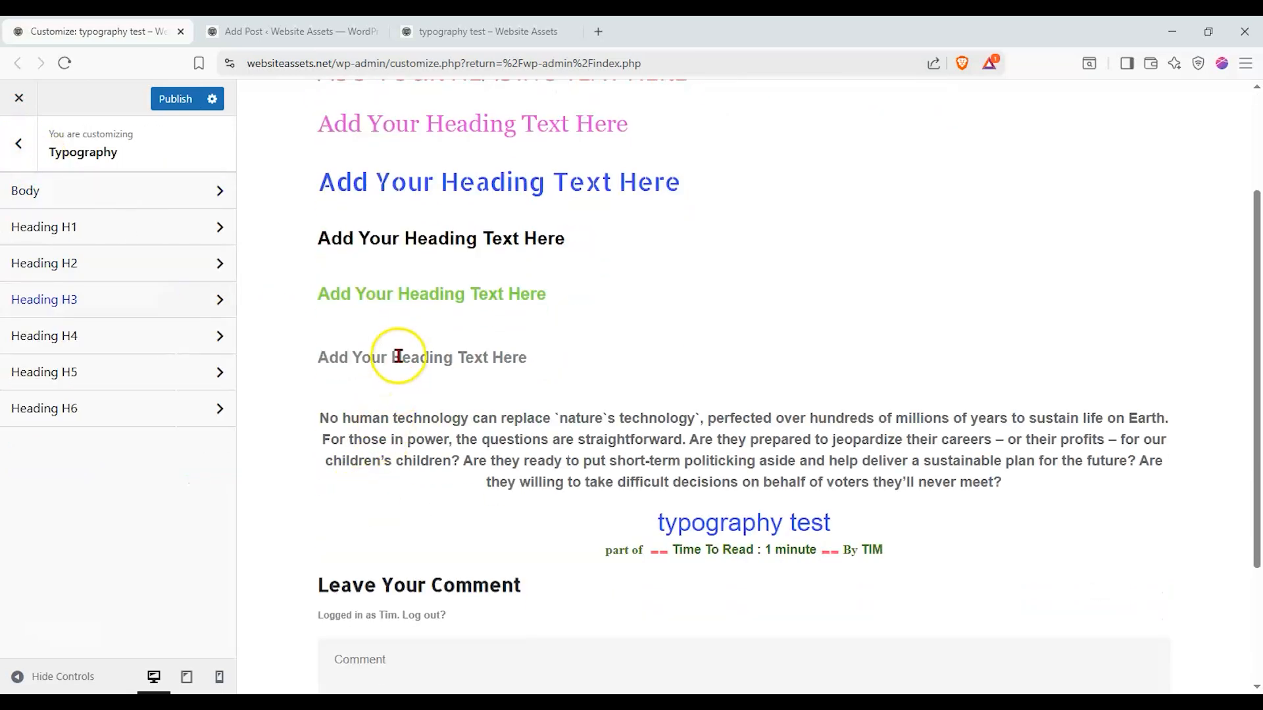
{"action": "scroll", "coordinate": [339, 378], "scroll_direction": "up", "scroll_amount": 2}
{"action": "left_click", "coordinate": [8, 125]}
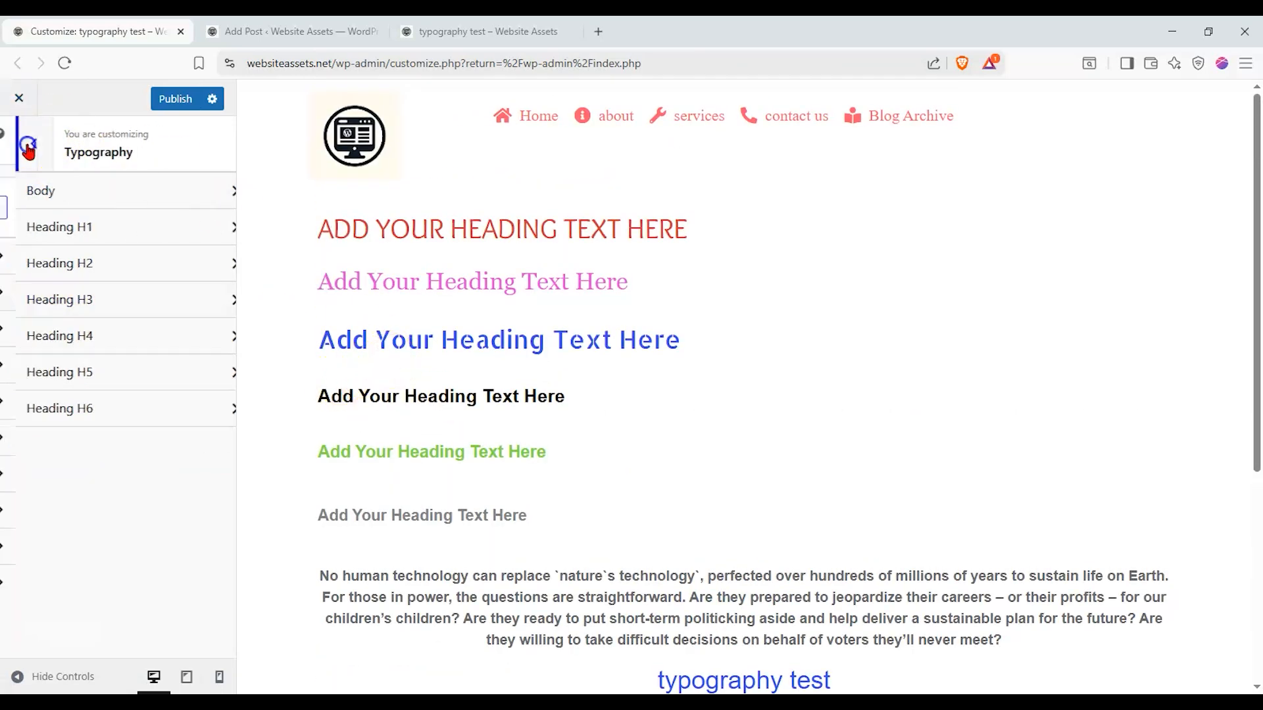
{"action": "left_click", "coordinate": [90, 330]}
{"action": "left_click", "coordinate": [112, 191]}
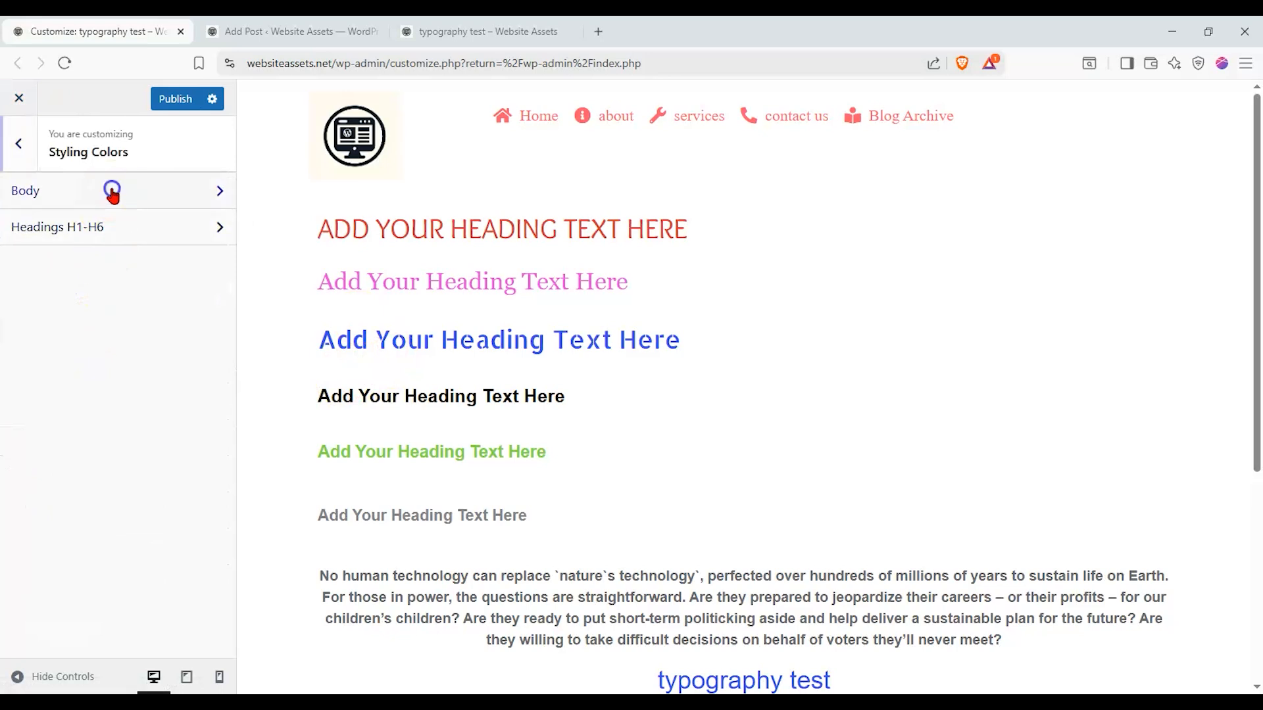
{"action": "scroll", "coordinate": [529, 310], "scroll_direction": "down", "scroll_amount": 3}
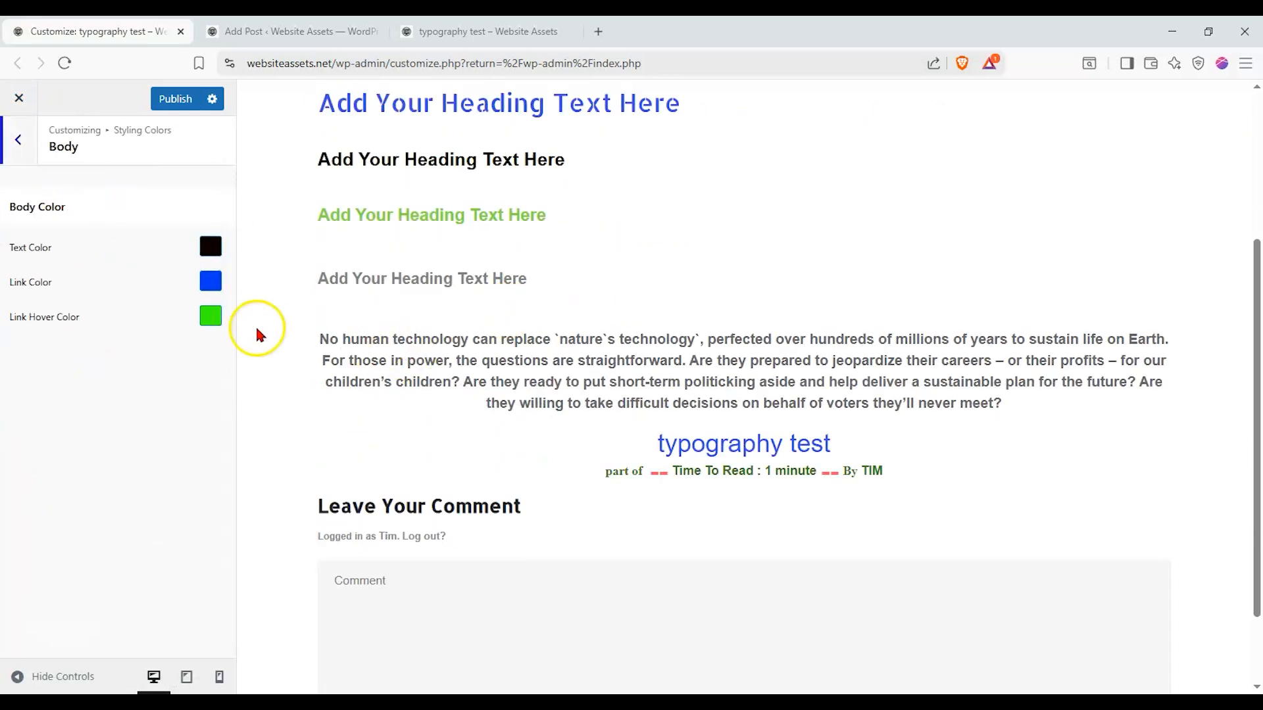
{"action": "left_click", "coordinate": [208, 254]}
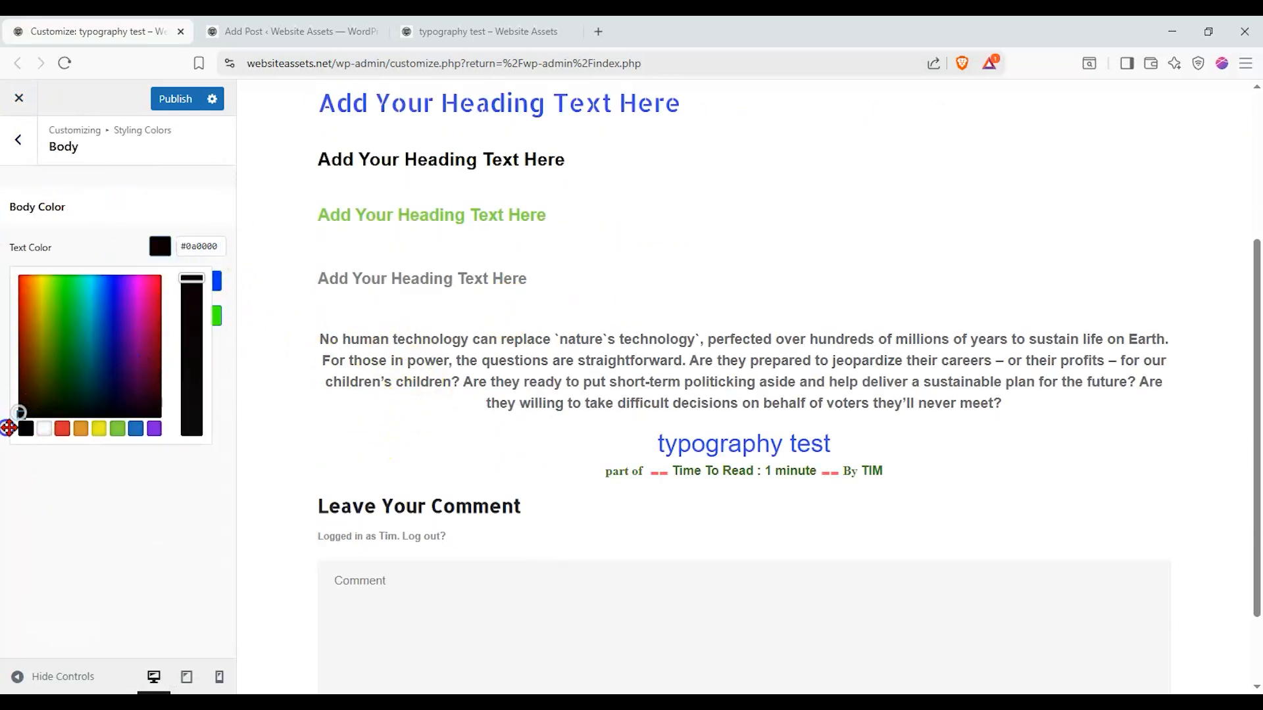
{"action": "left_click", "coordinate": [43, 410]}
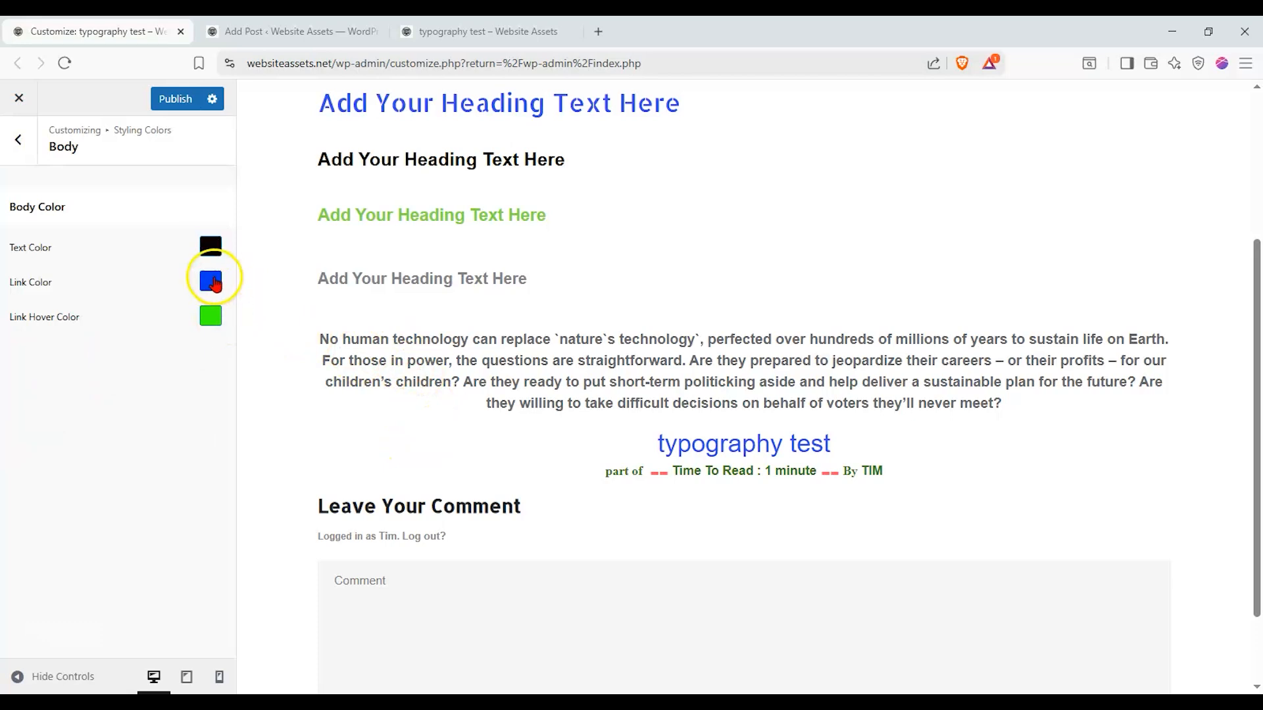
{"action": "left_click_drag", "start_coordinate": [450, 360], "coordinate": [605, 400]}
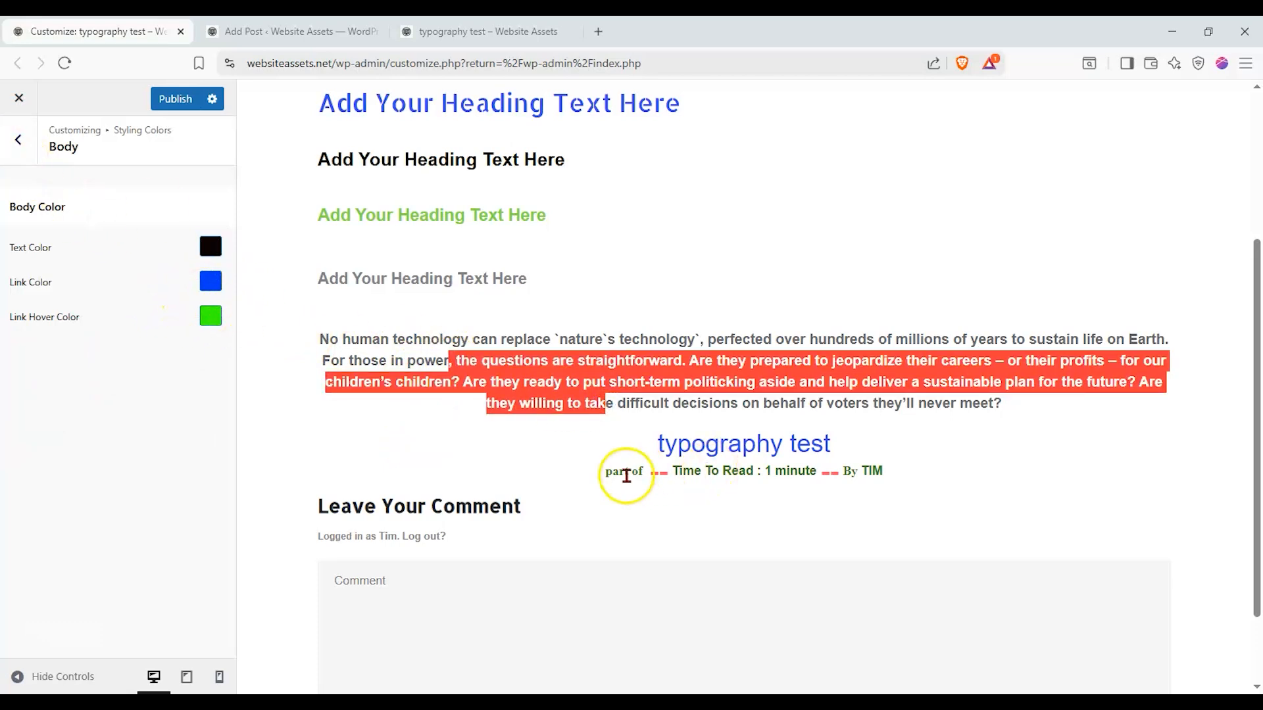
{"action": "scroll", "coordinate": [443, 147], "scroll_direction": "up", "scroll_amount": 2}
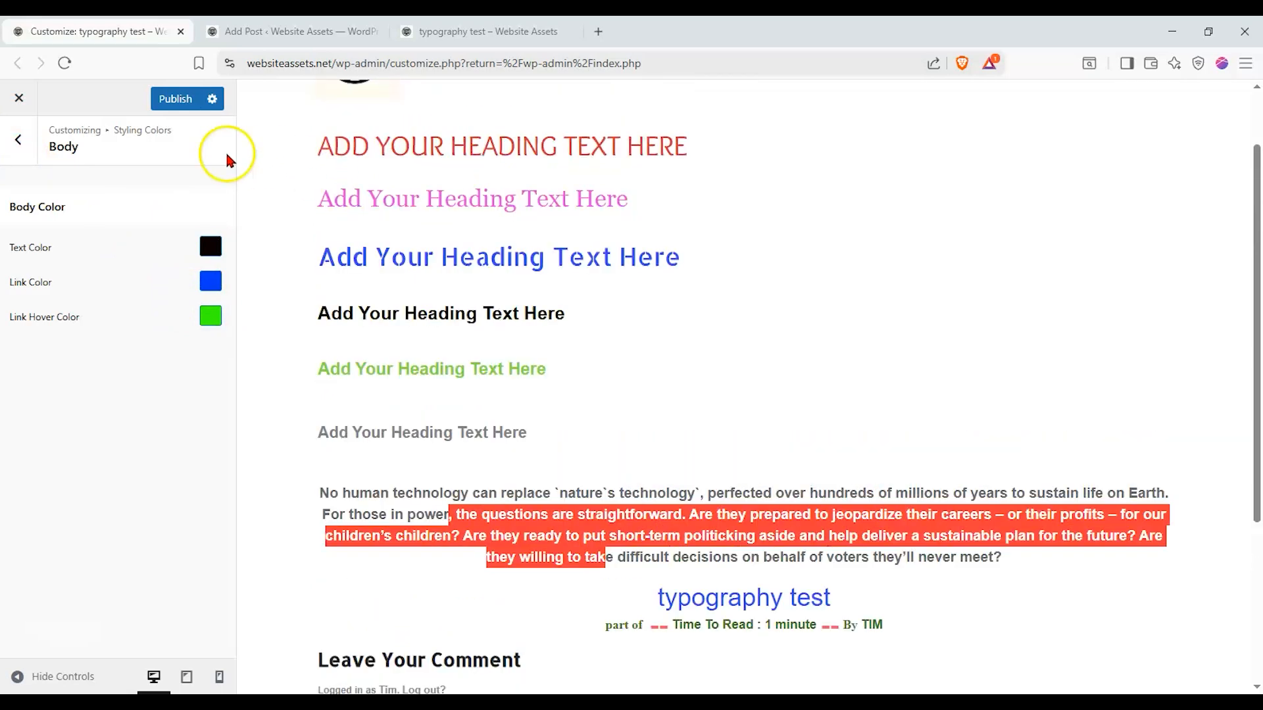
Step: In the heading styling colors, change the Heading H1 color to a strong blue
{"action": "left_click", "coordinate": [18, 139]}
{"action": "left_click", "coordinate": [62, 236]}
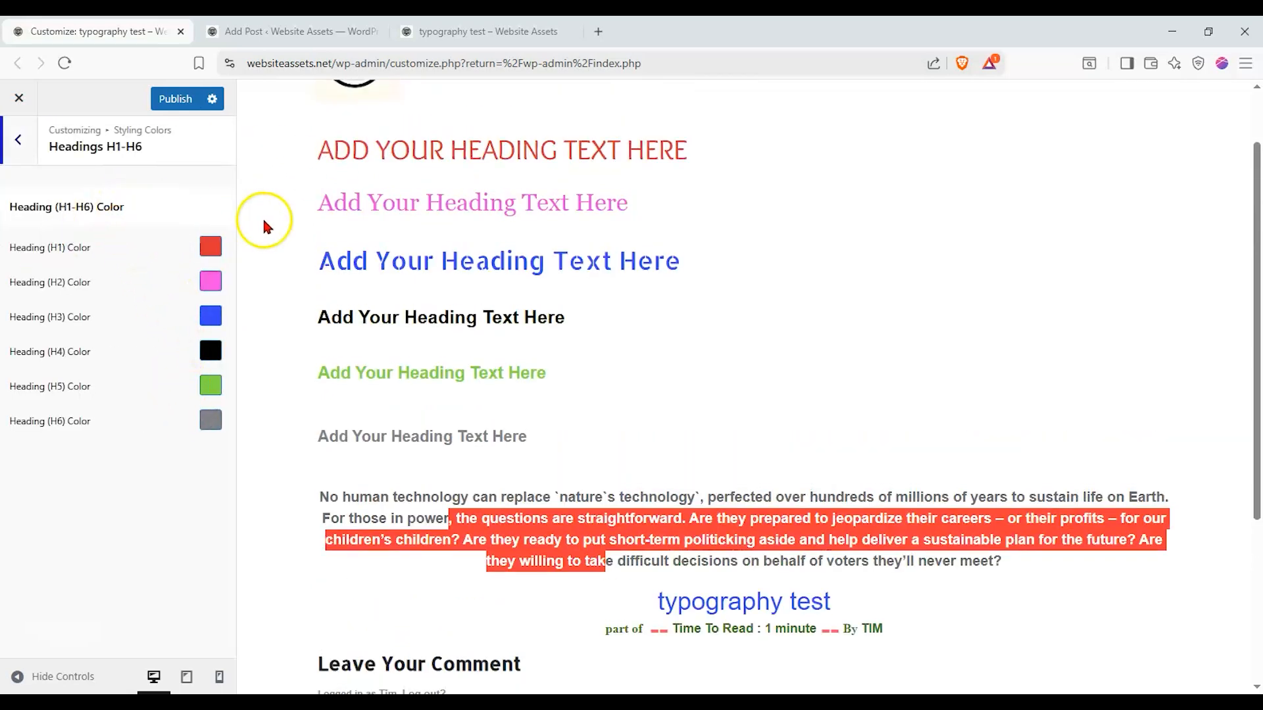
{"action": "left_click", "coordinate": [210, 246]}
{"action": "left_click", "coordinate": [130, 403]}
{"action": "left_click_drag", "start_coordinate": [130, 403], "coordinate": [172, 419]}
{"action": "left_click_drag", "start_coordinate": [199, 319], "coordinate": [201, 290]}
{"action": "left_click_drag", "start_coordinate": [136, 358], "coordinate": [104, 265]}
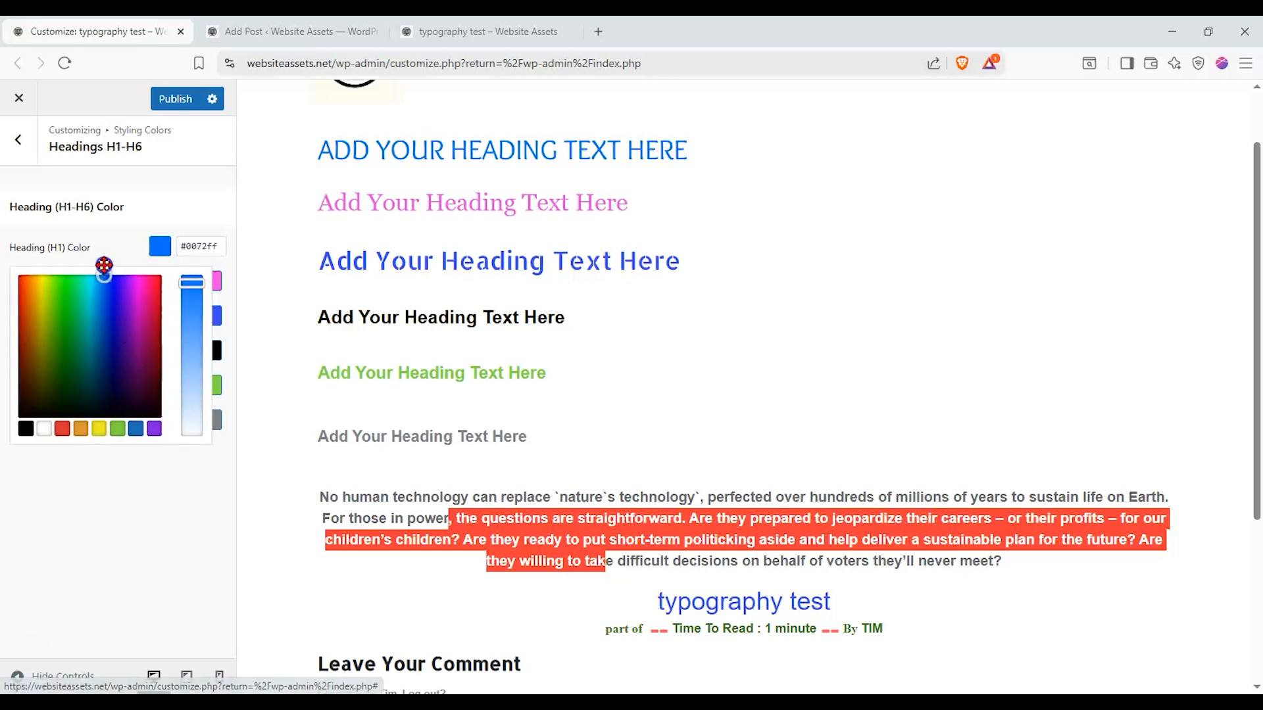
{"action": "left_click", "coordinate": [110, 265]}
Step: Change the Heading H2 color to mustard yellow and the Heading H3 color to orange
{"action": "left_click", "coordinate": [204, 279]}
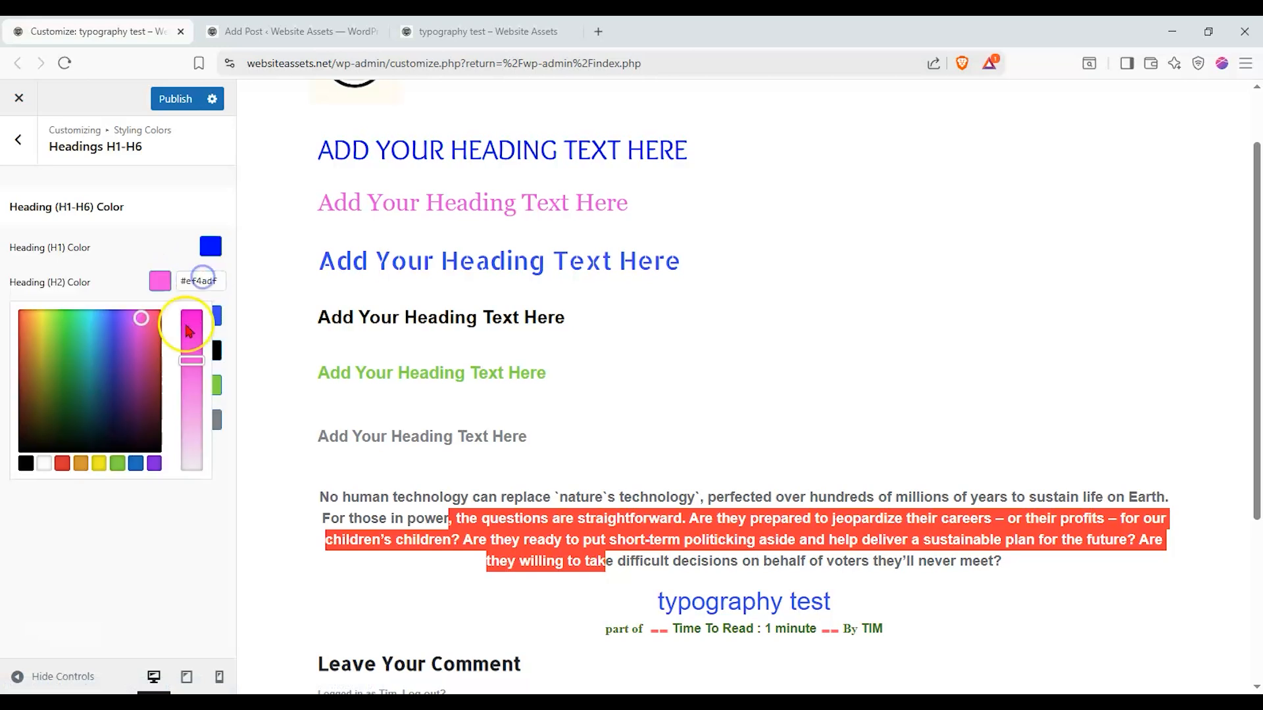
{"action": "left_click_drag", "start_coordinate": [39, 338], "coordinate": [25, 363]}
{"action": "left_click", "coordinate": [120, 282]}
{"action": "left_click", "coordinate": [201, 315]}
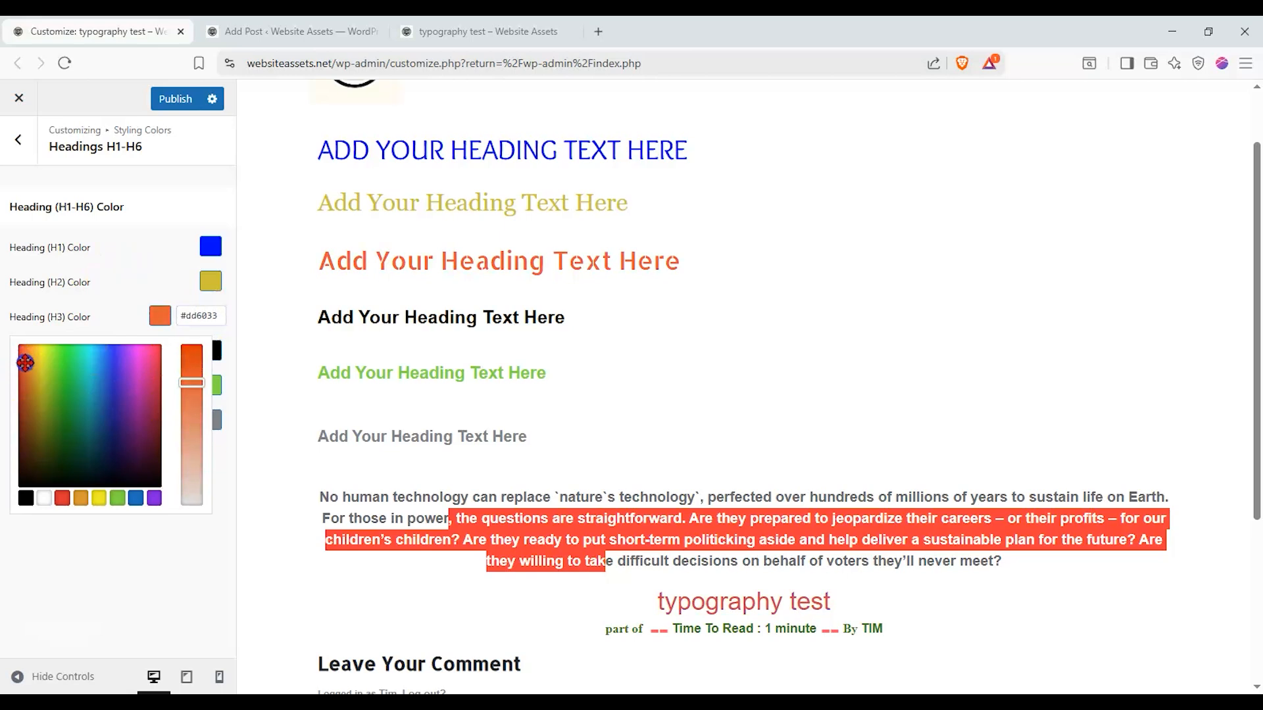
{"action": "left_click", "coordinate": [142, 304]}
Step: Publish the Customizer changes and check the new heading and body styles on the live typography test post
{"action": "left_click", "coordinate": [178, 97]}
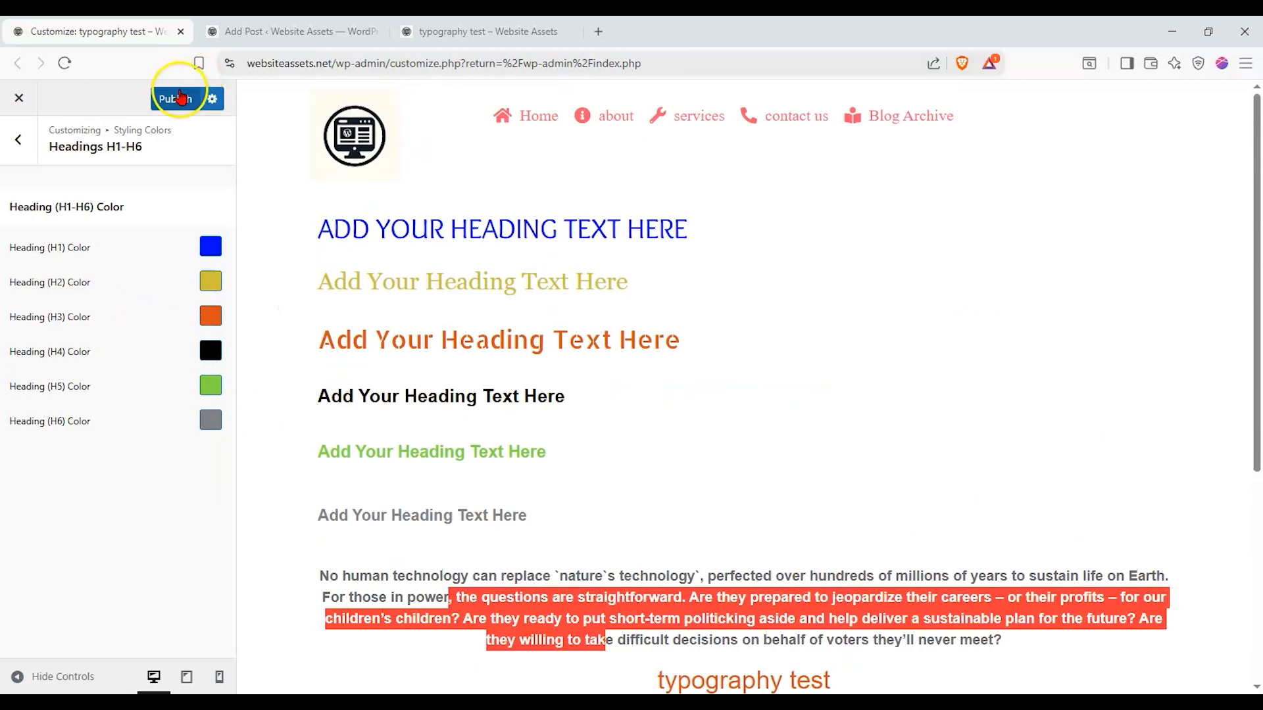
{"action": "key", "text": "ctrl+Tab"}
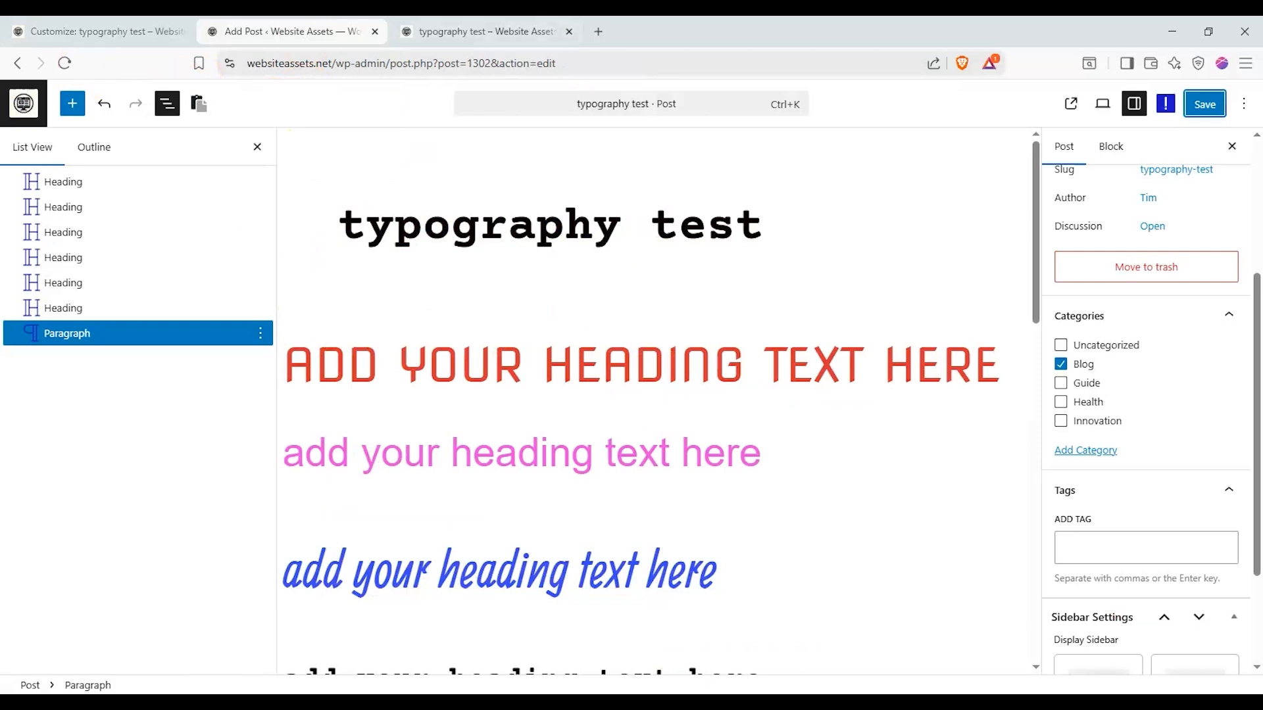
{"action": "key", "text": "ctrl+Tab"}
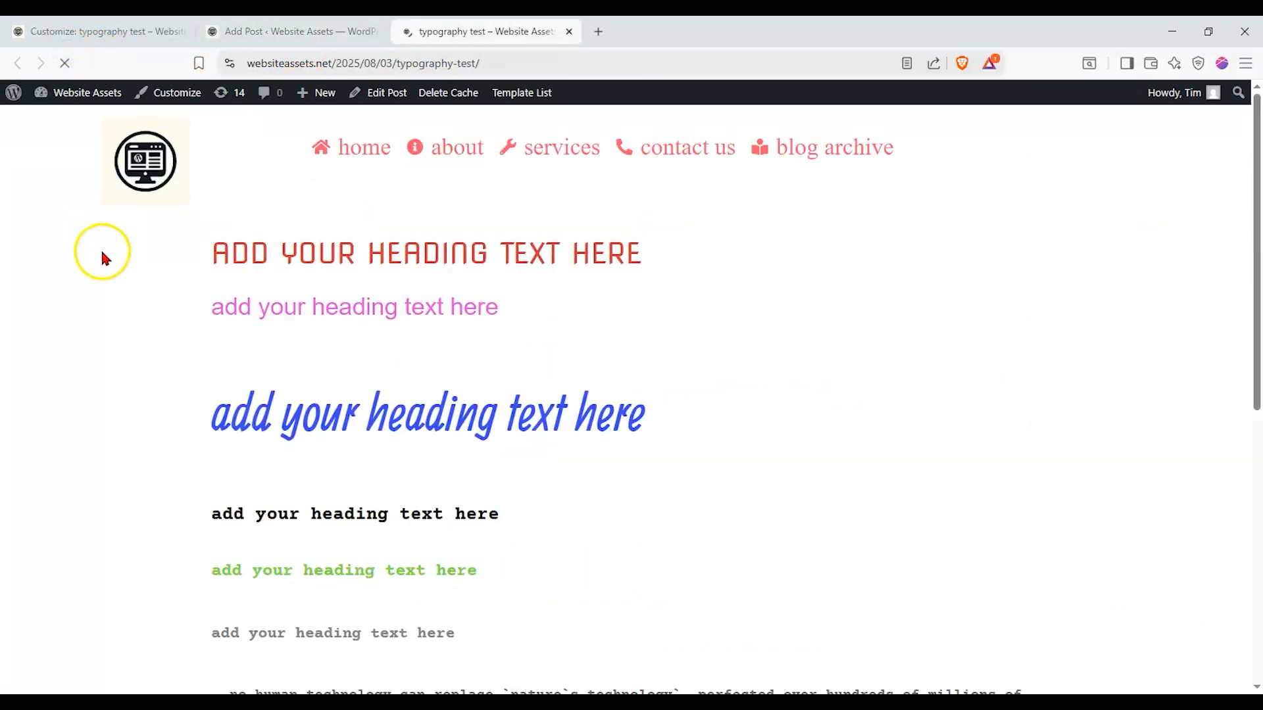
{"action": "scroll", "coordinate": [322, 231], "scroll_direction": "down", "scroll_amount": 3}
{"action": "scroll", "coordinate": [326, 236], "scroll_direction": "up", "scroll_amount": 3}
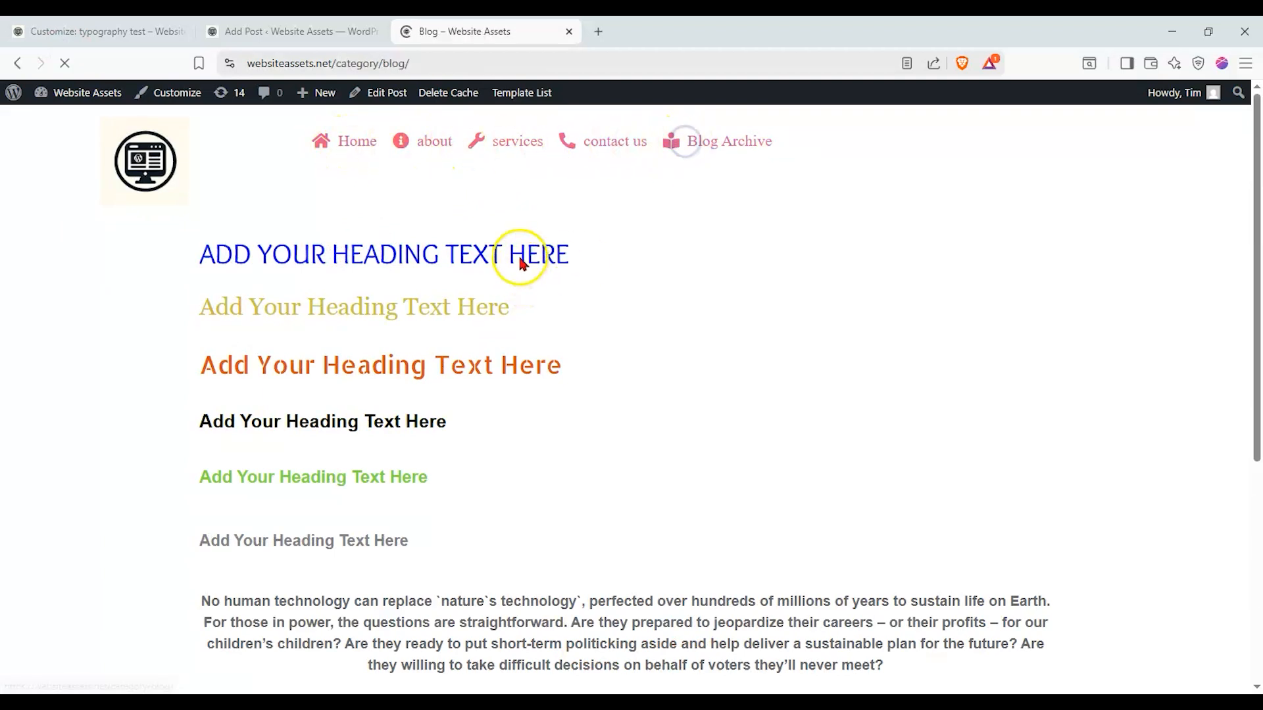
Step: Review the post titles and meta text on the Blog category archive and open the Blog Post prime post
{"action": "scroll", "coordinate": [517, 258], "scroll_direction": "down", "scroll_amount": 5}
{"action": "scroll", "coordinate": [50, 344], "scroll_direction": "up", "scroll_amount": 4}
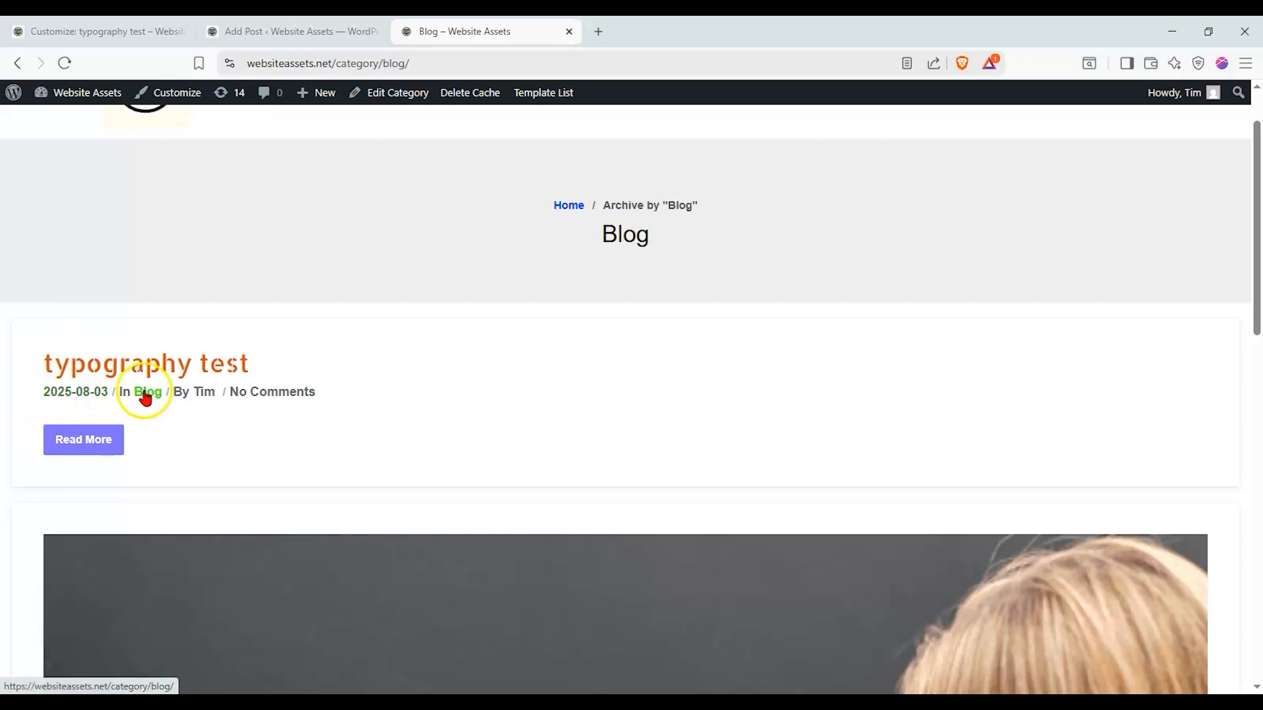
{"action": "scroll", "coordinate": [99, 375], "scroll_direction": "down", "scroll_amount": 1}
{"action": "scroll", "coordinate": [99, 375], "scroll_direction": "down", "scroll_amount": 10}
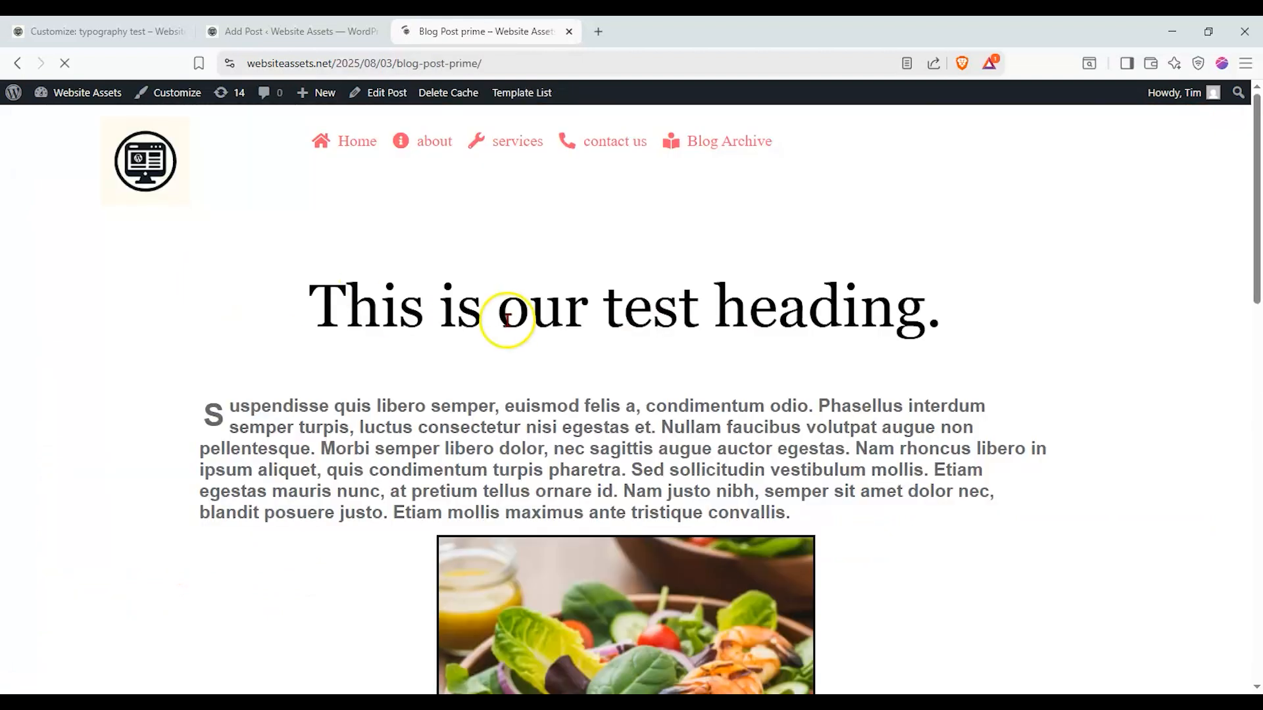
Step: Examine the Blog Post prime page from its test heading through the images and list to the comment form
{"action": "scroll", "coordinate": [301, 302], "scroll_direction": "down", "scroll_amount": 12}
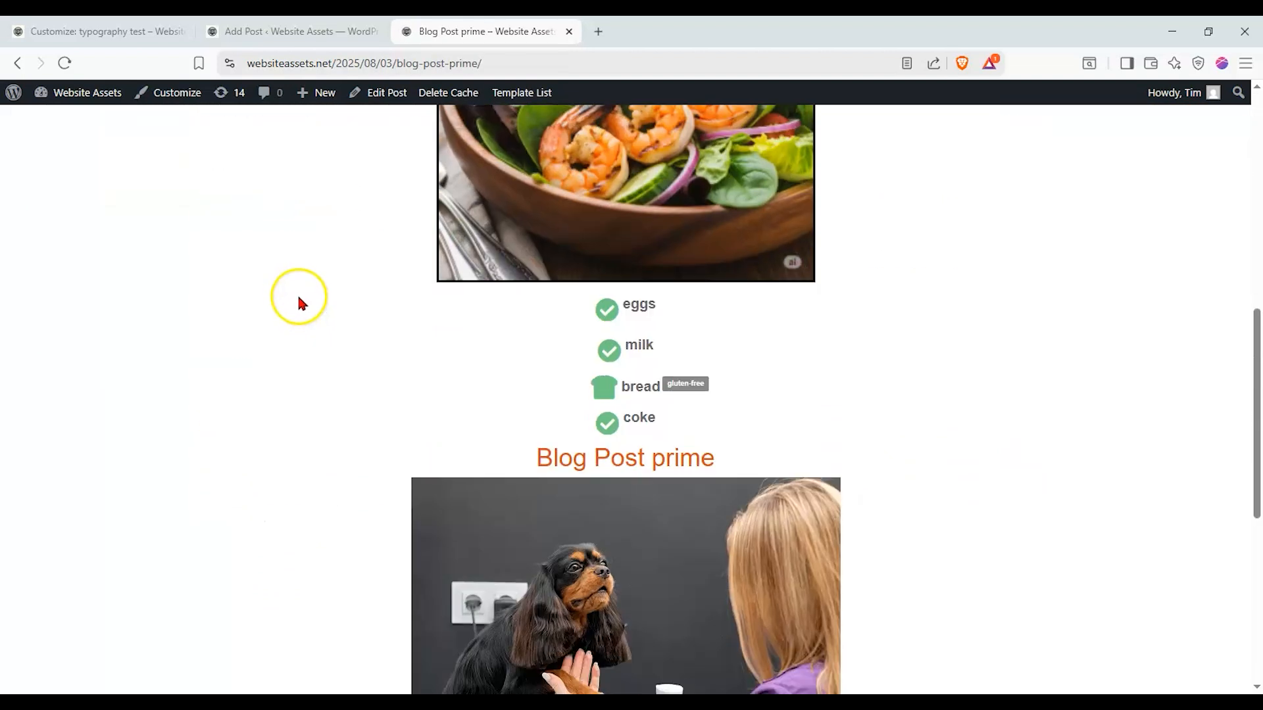
{"action": "scroll", "coordinate": [297, 296], "scroll_direction": "up", "scroll_amount": 8}
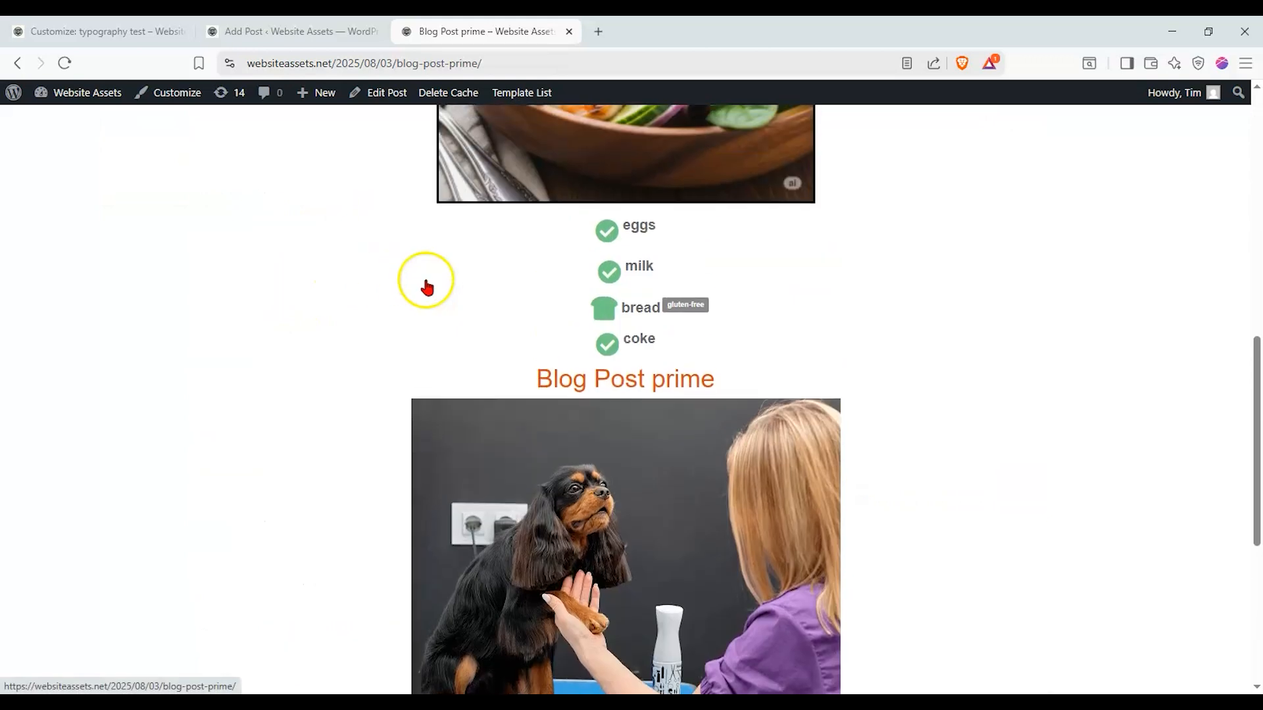
{"action": "scroll", "coordinate": [393, 289], "scroll_direction": "up", "scroll_amount": 3}
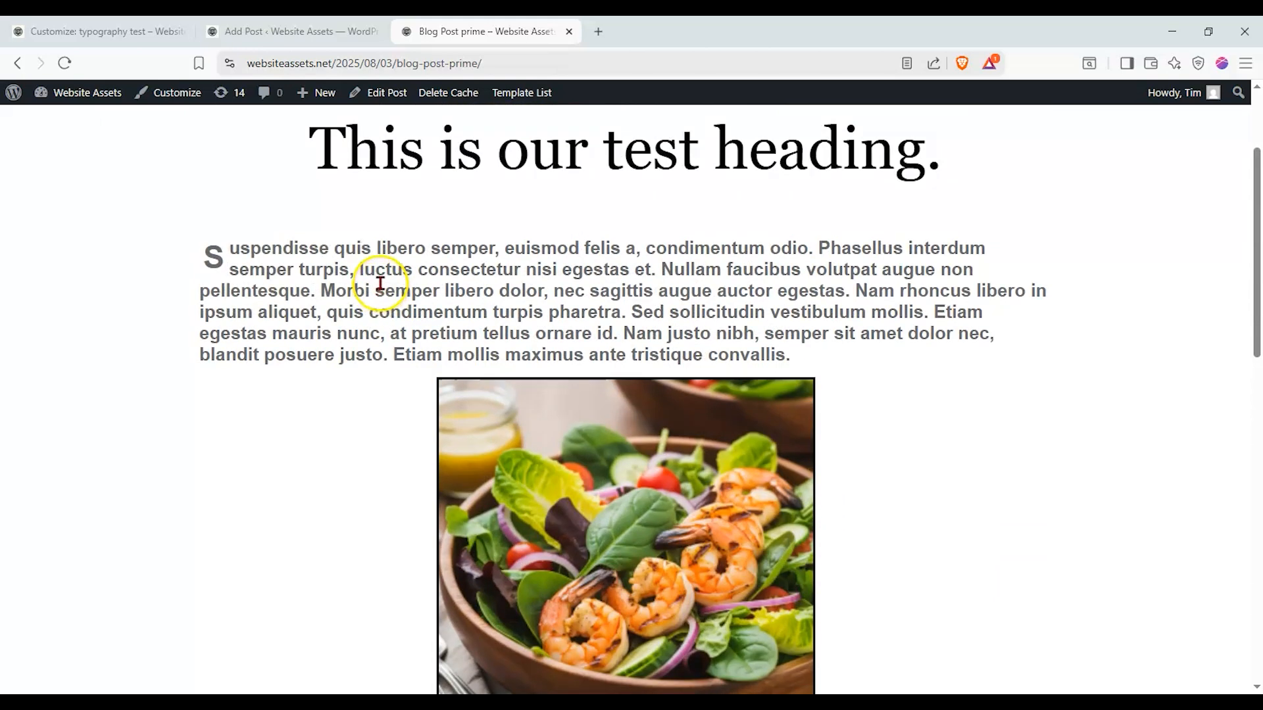
{"action": "scroll", "coordinate": [379, 282], "scroll_direction": "down", "scroll_amount": 8}
{"action": "scroll", "coordinate": [377, 291], "scroll_direction": "down", "scroll_amount": 6}
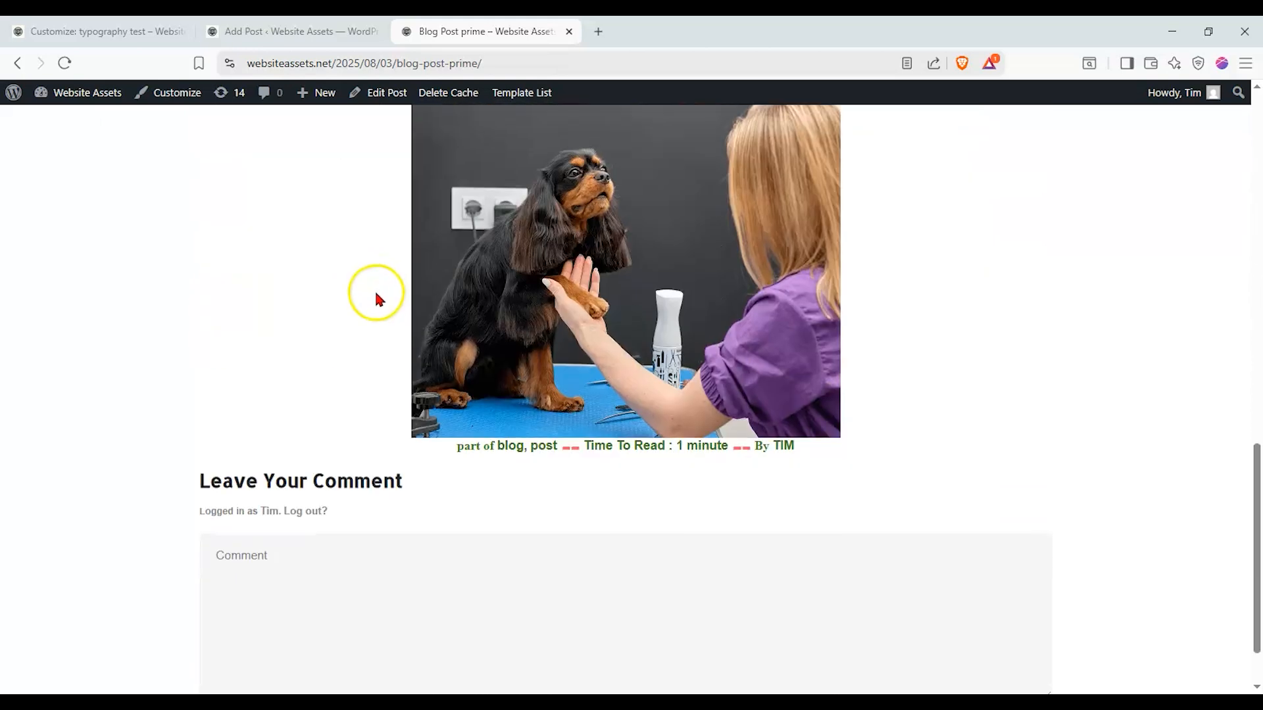
{"action": "scroll", "coordinate": [374, 293], "scroll_direction": "up", "scroll_amount": 11}
{"action": "scroll", "coordinate": [373, 286], "scroll_direction": "up", "scroll_amount": 6}
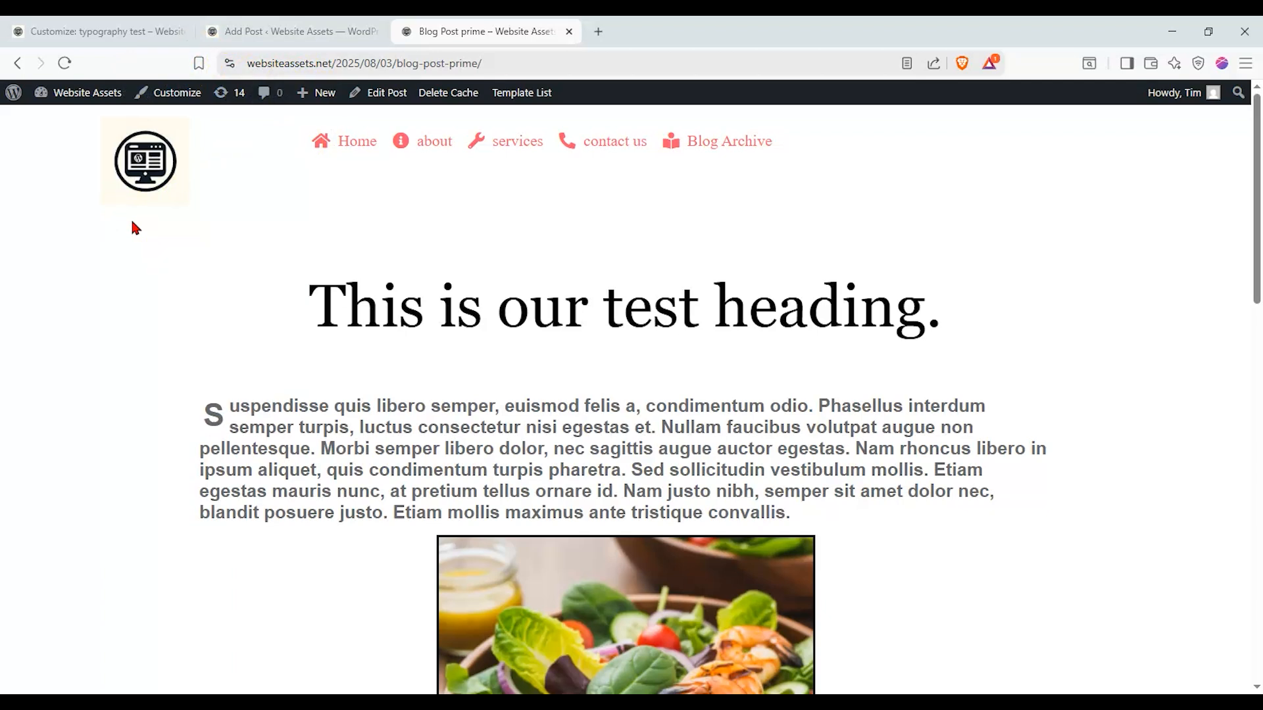
Step: Back out of the Customizer's heading colors and Styling Colors settings, and view the typography test post in the editor
{"action": "left_click", "coordinate": [118, 31]}
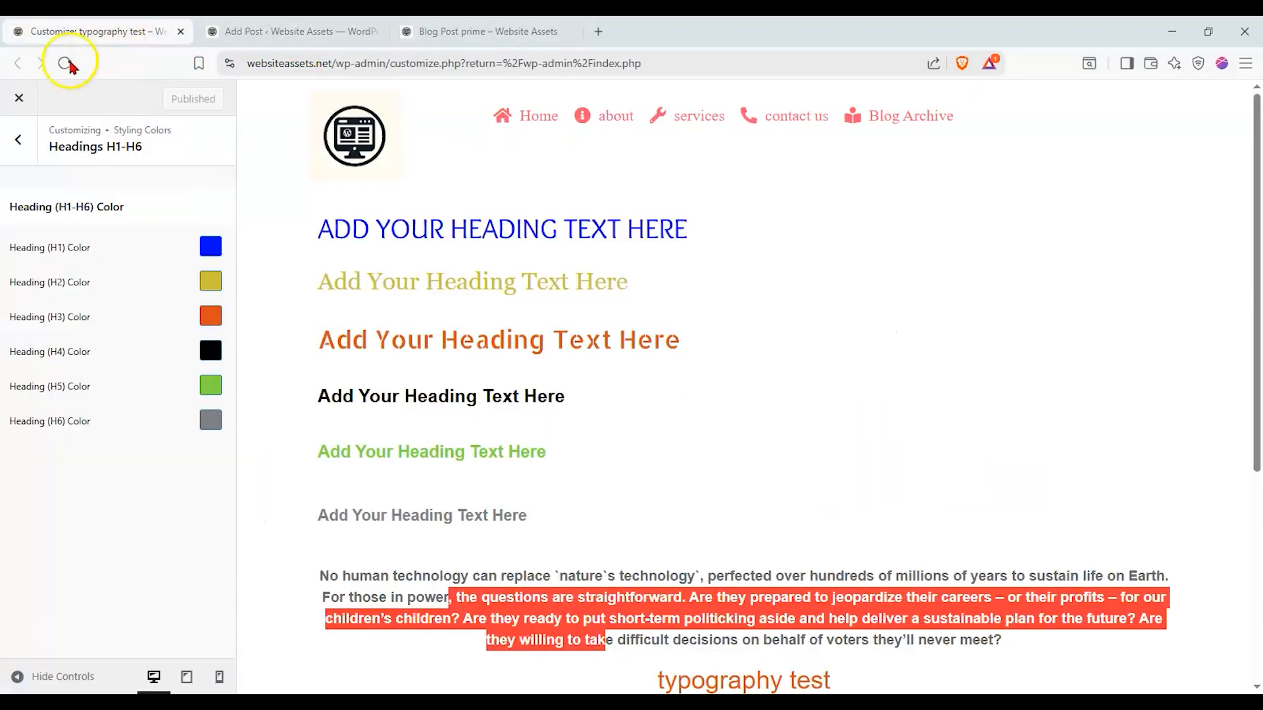
{"action": "left_click", "coordinate": [19, 143]}
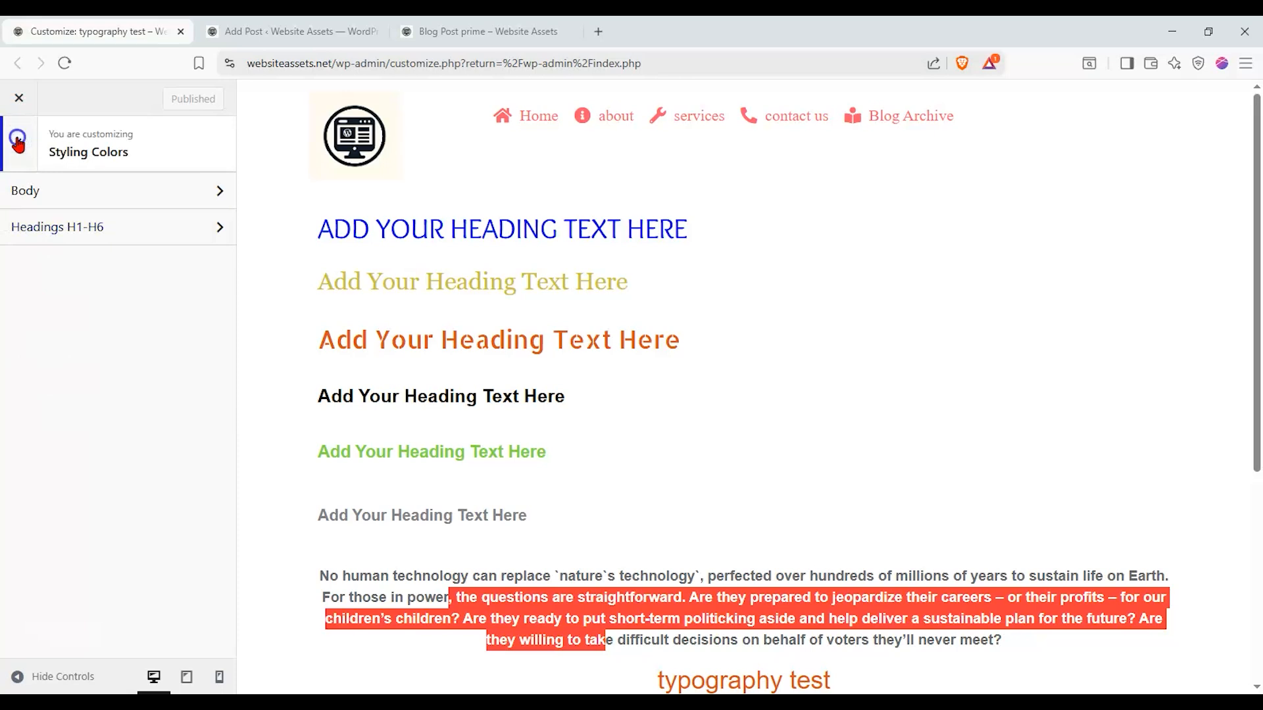
{"action": "left_click", "coordinate": [19, 143]}
{"action": "left_click", "coordinate": [361, 31]}
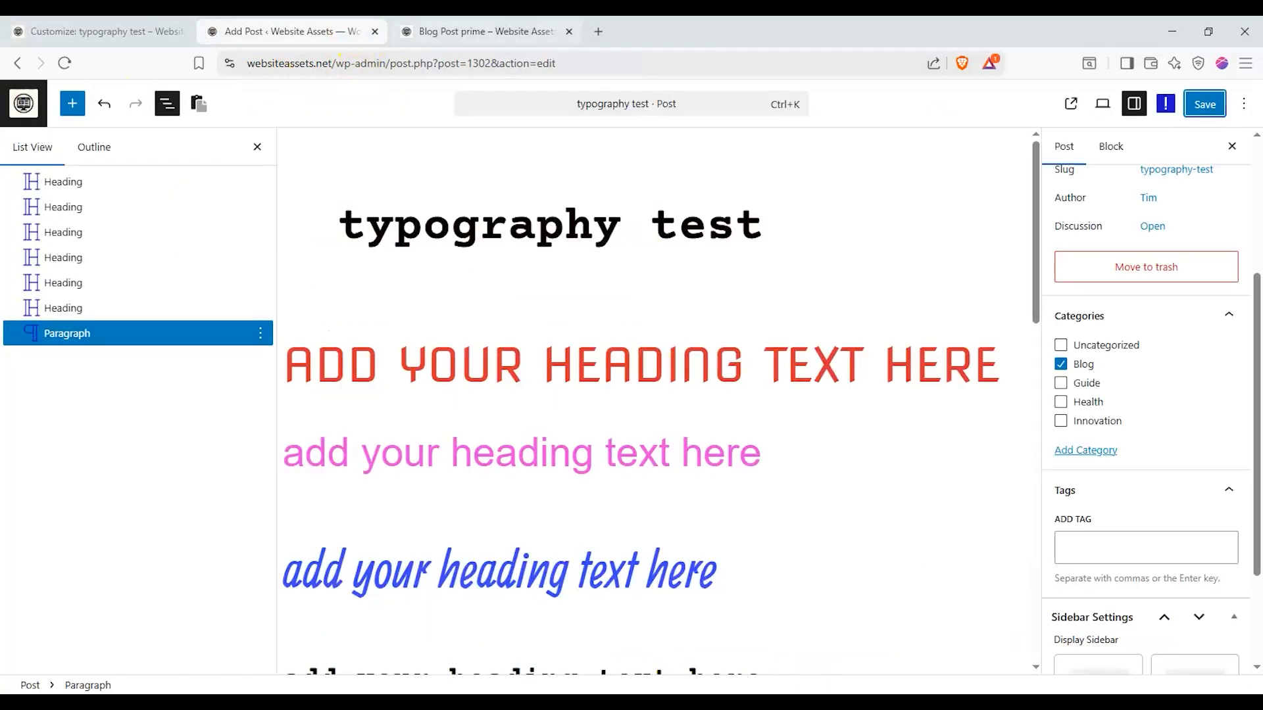
Step: Return to the live Blog Post prime page and compare its heading, body text, post title and comment section styles
{"action": "left_click", "coordinate": [454, 31]}
{"action": "scroll", "coordinate": [171, 236], "scroll_direction": "down", "scroll_amount": 14}
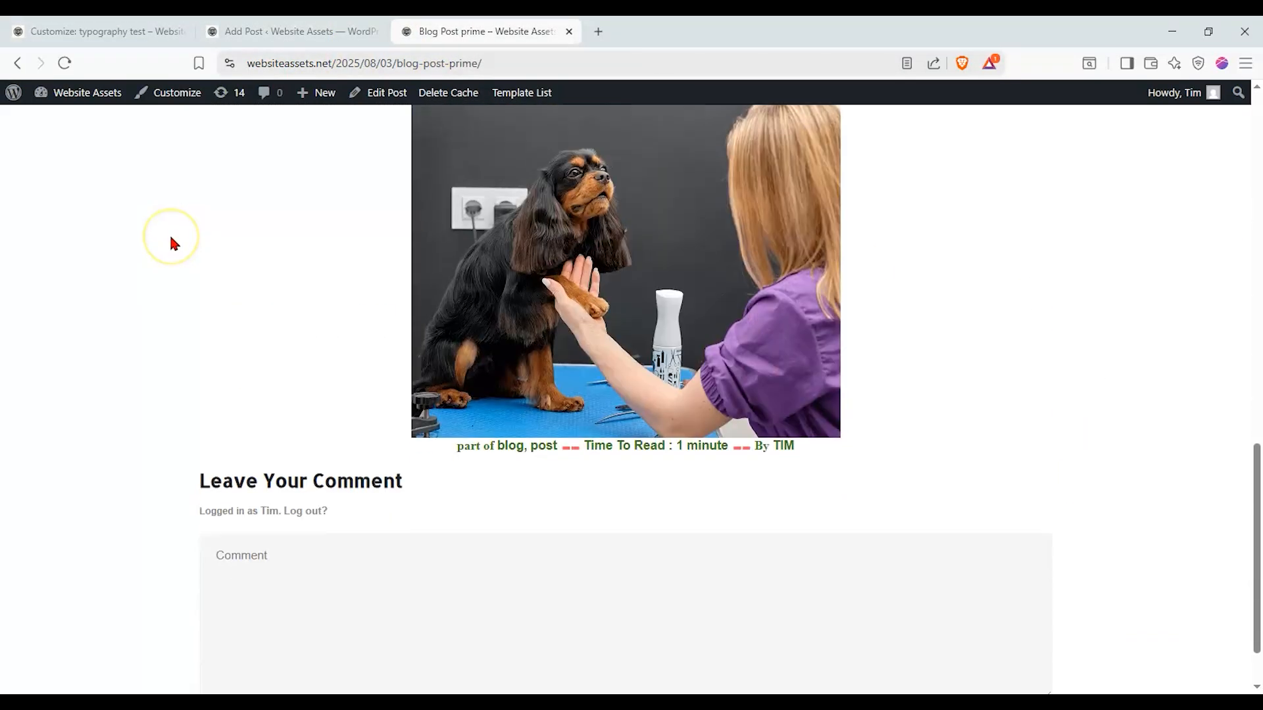
{"action": "scroll", "coordinate": [170, 244], "scroll_direction": "down", "scroll_amount": 1}
{"action": "scroll", "coordinate": [170, 243], "scroll_direction": "up", "scroll_amount": 10}
{"action": "scroll", "coordinate": [172, 242], "scroll_direction": "up", "scroll_amount": 5}
{"action": "scroll", "coordinate": [173, 242], "scroll_direction": "down", "scroll_amount": 10}
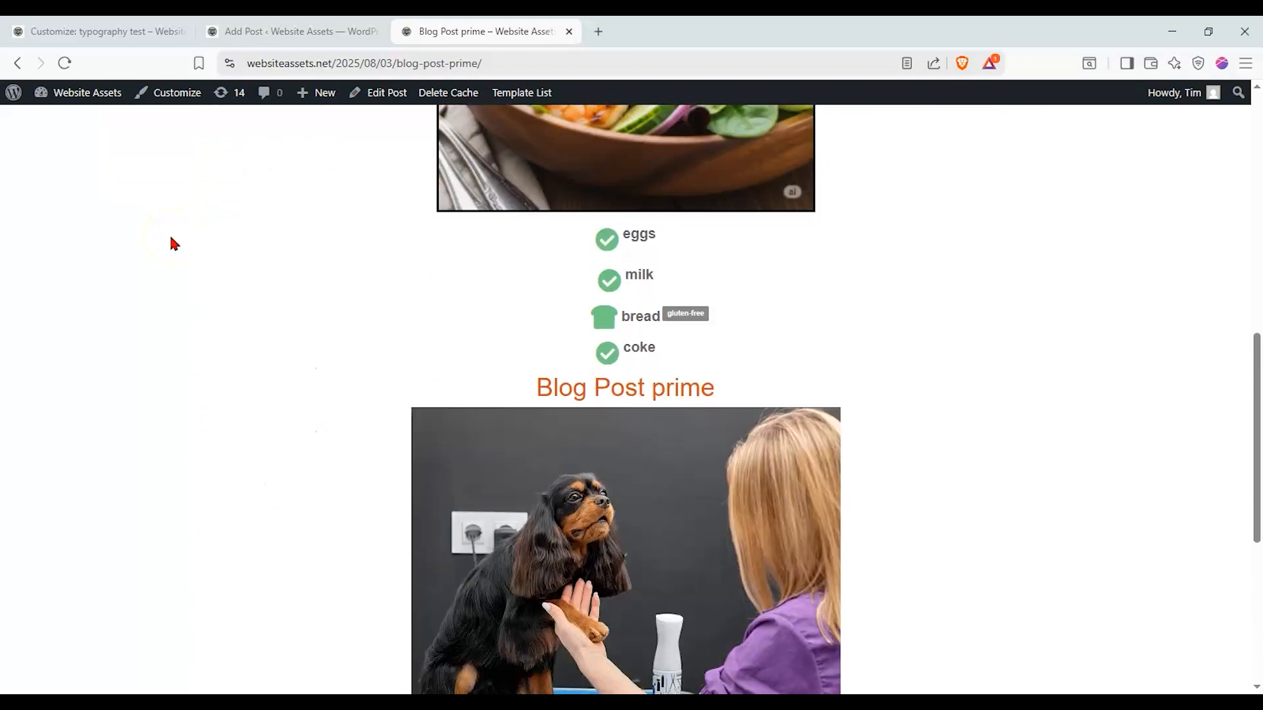
{"action": "scroll", "coordinate": [172, 242], "scroll_direction": "down", "scroll_amount": 5}
{"action": "scroll", "coordinate": [172, 242], "scroll_direction": "up", "scroll_amount": 5}
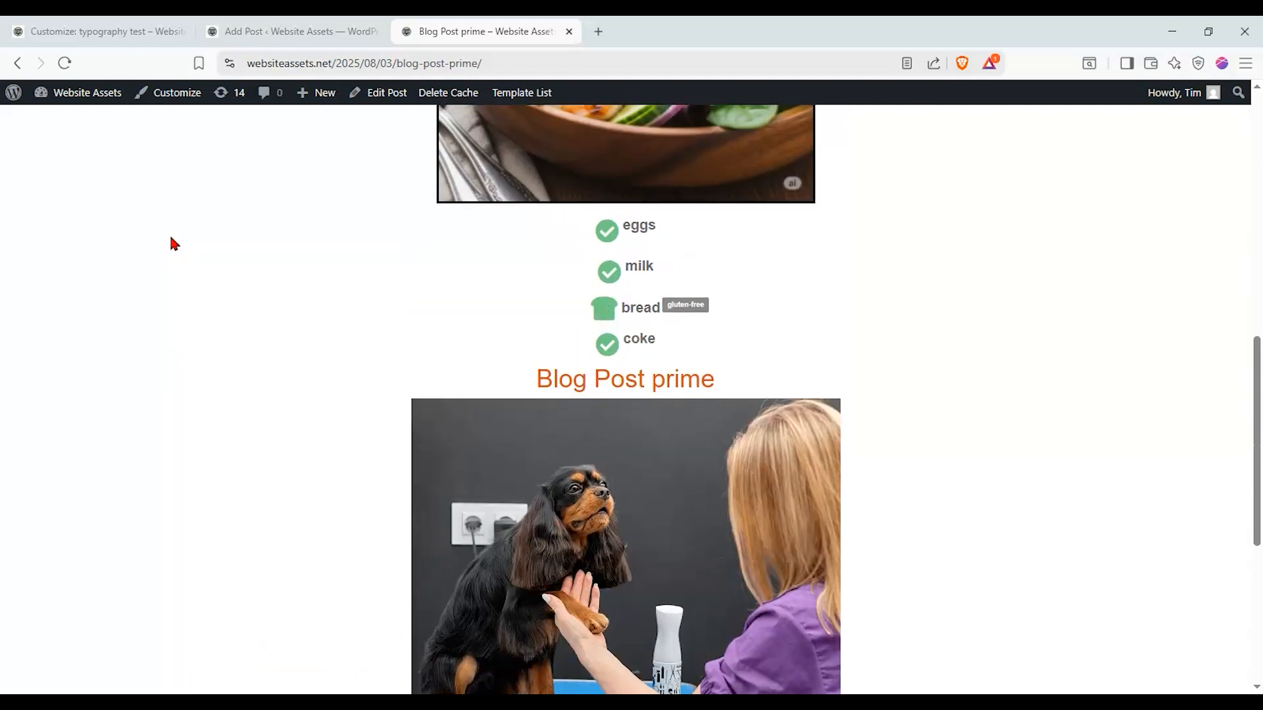
{"action": "scroll", "coordinate": [174, 243], "scroll_direction": "up", "scroll_amount": 5}
{"action": "scroll", "coordinate": [173, 243], "scroll_direction": "down", "scroll_amount": 5}
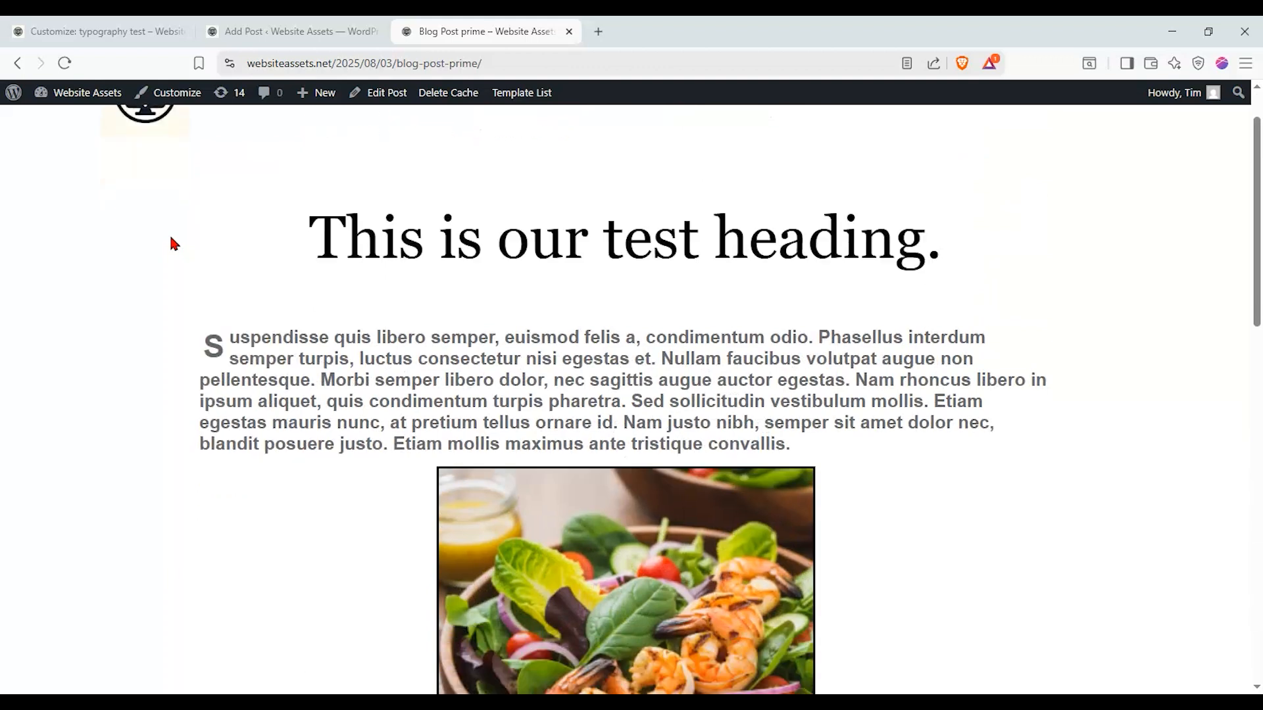
{"action": "scroll", "coordinate": [173, 242], "scroll_direction": "down", "scroll_amount": 3}
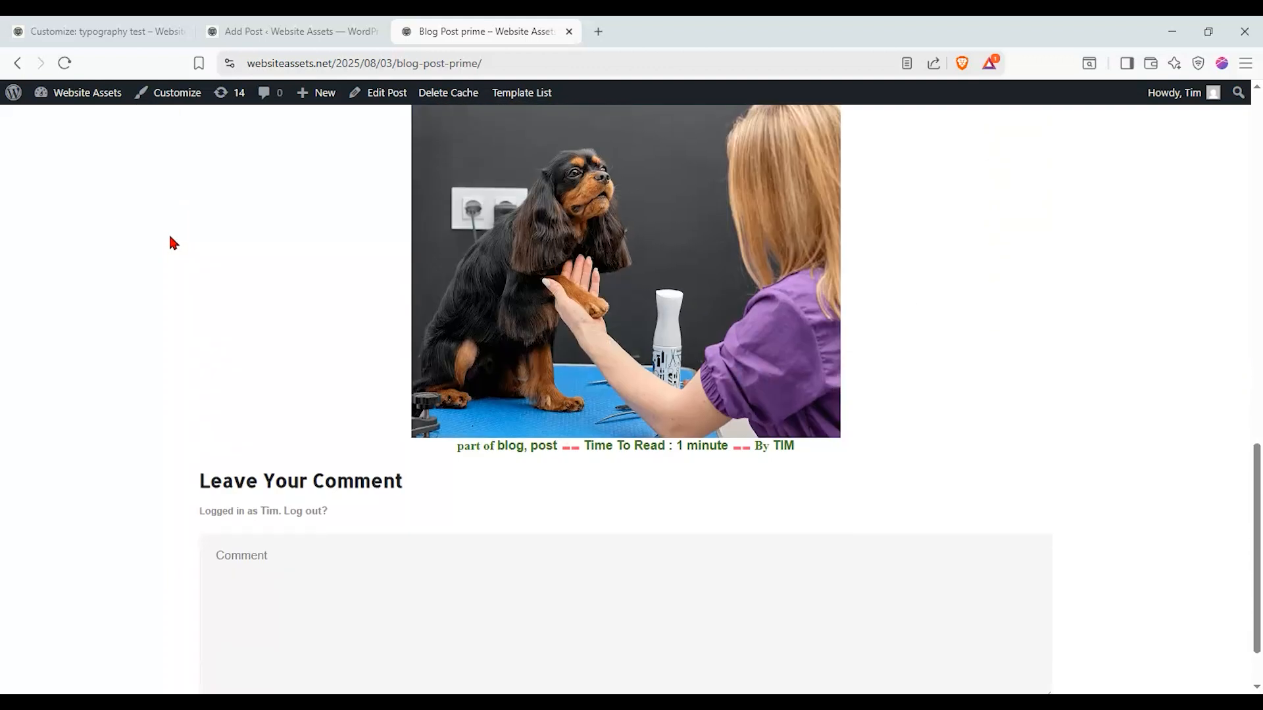
{"action": "scroll", "coordinate": [166, 244], "scroll_direction": "up", "scroll_amount": 8}
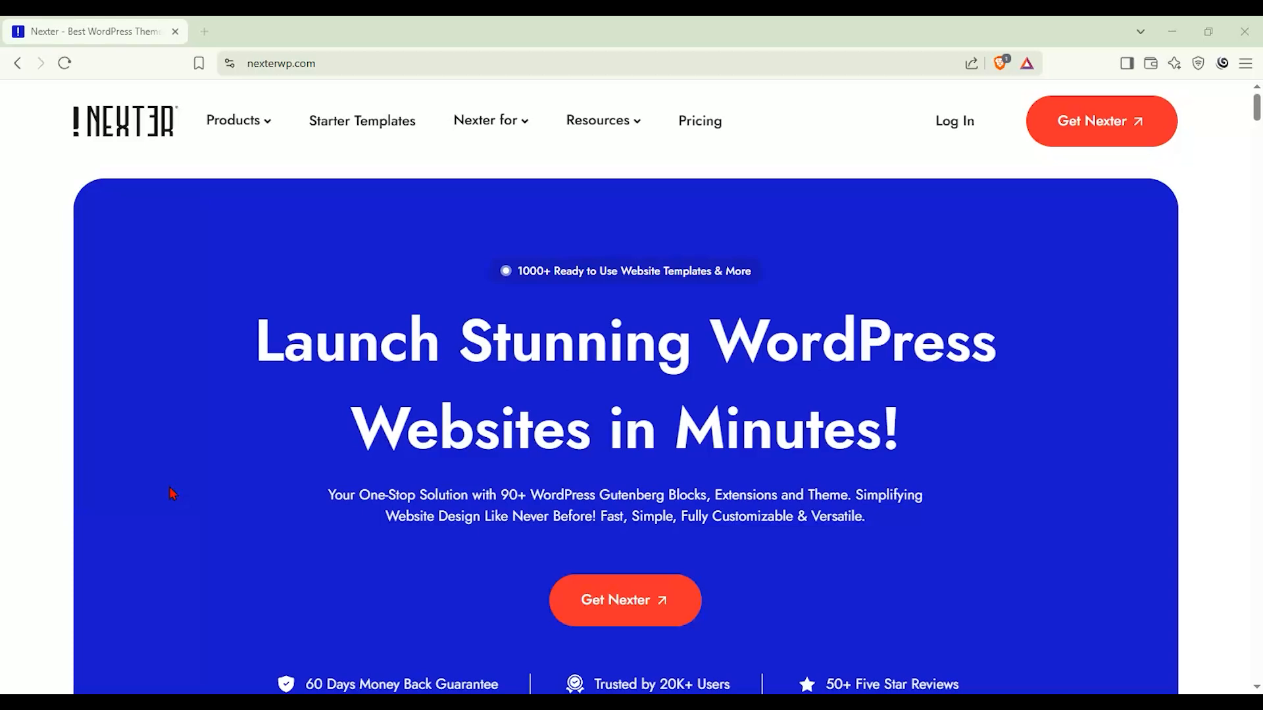
Step: Open the pricing page on the Nexter website and compare the Starter, Studio and Professional plans
{"action": "left_click", "coordinate": [168, 475]}
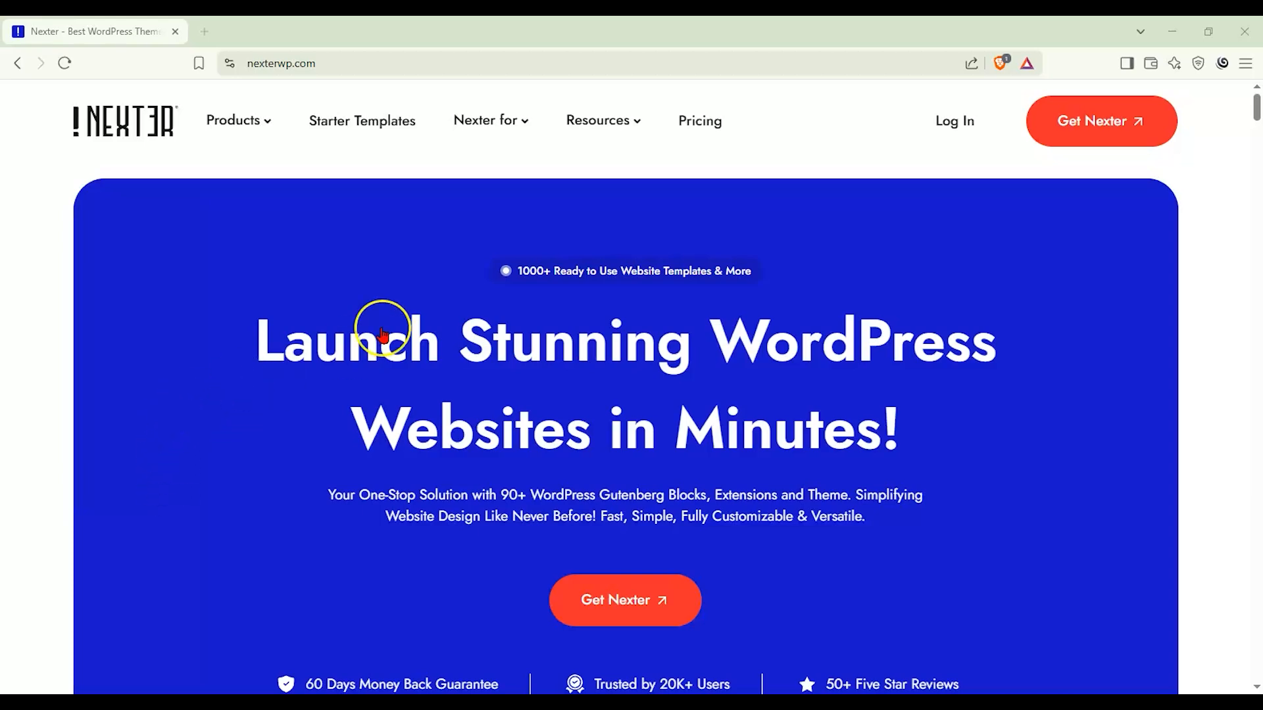
{"action": "left_click", "coordinate": [684, 137]}
{"action": "scroll", "coordinate": [70, 302], "scroll_direction": "down", "scroll_amount": 3}
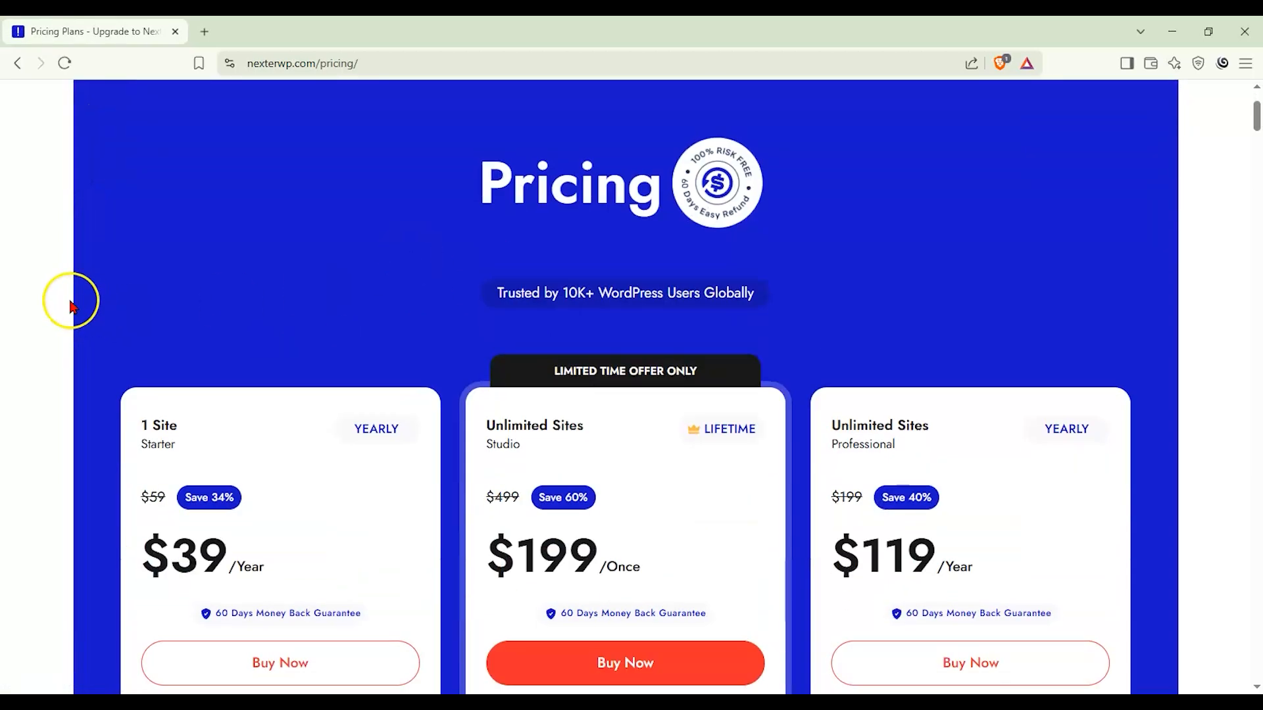
{"action": "scroll", "coordinate": [52, 298], "scroll_direction": "down", "scroll_amount": 1}
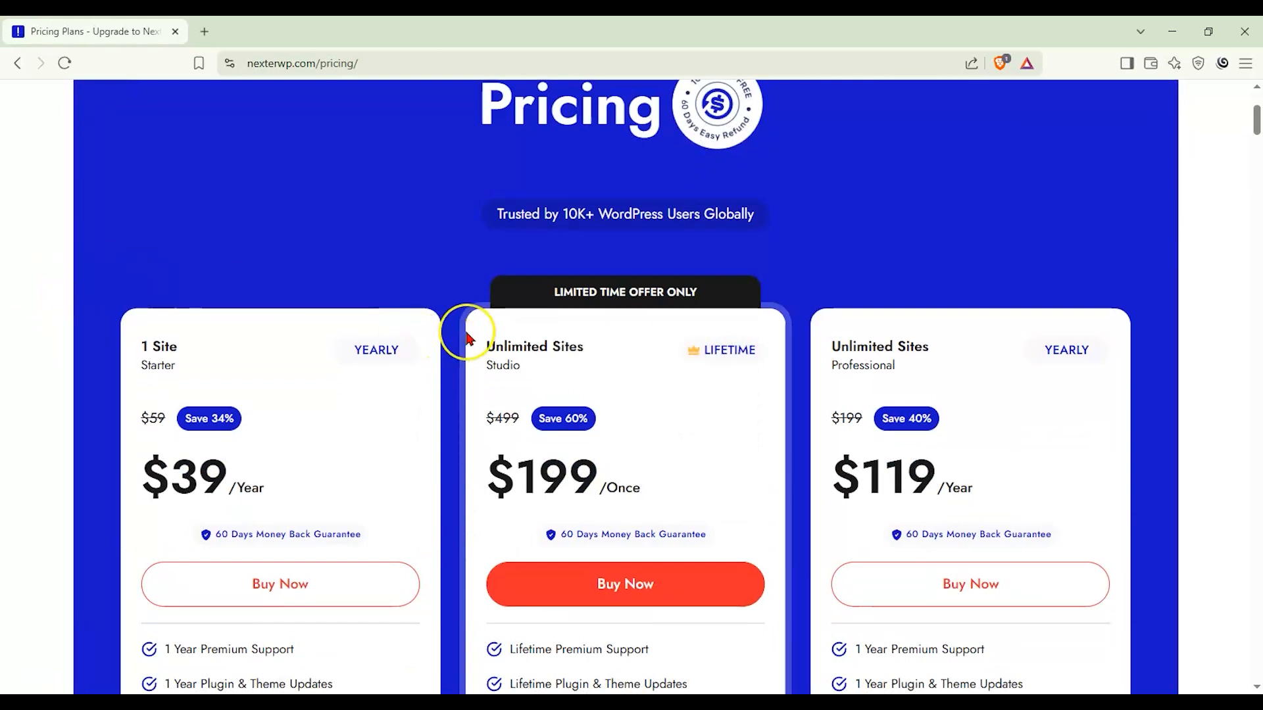
{"action": "scroll", "coordinate": [467, 338], "scroll_direction": "down", "scroll_amount": 1}
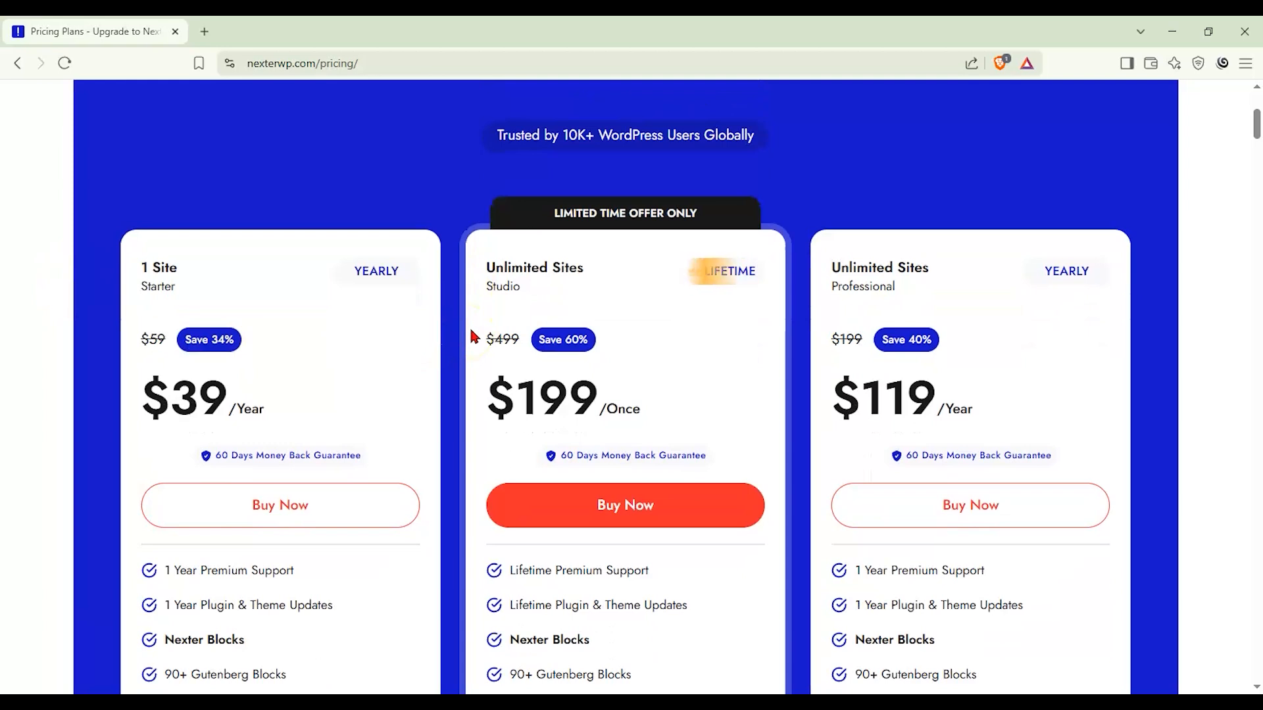